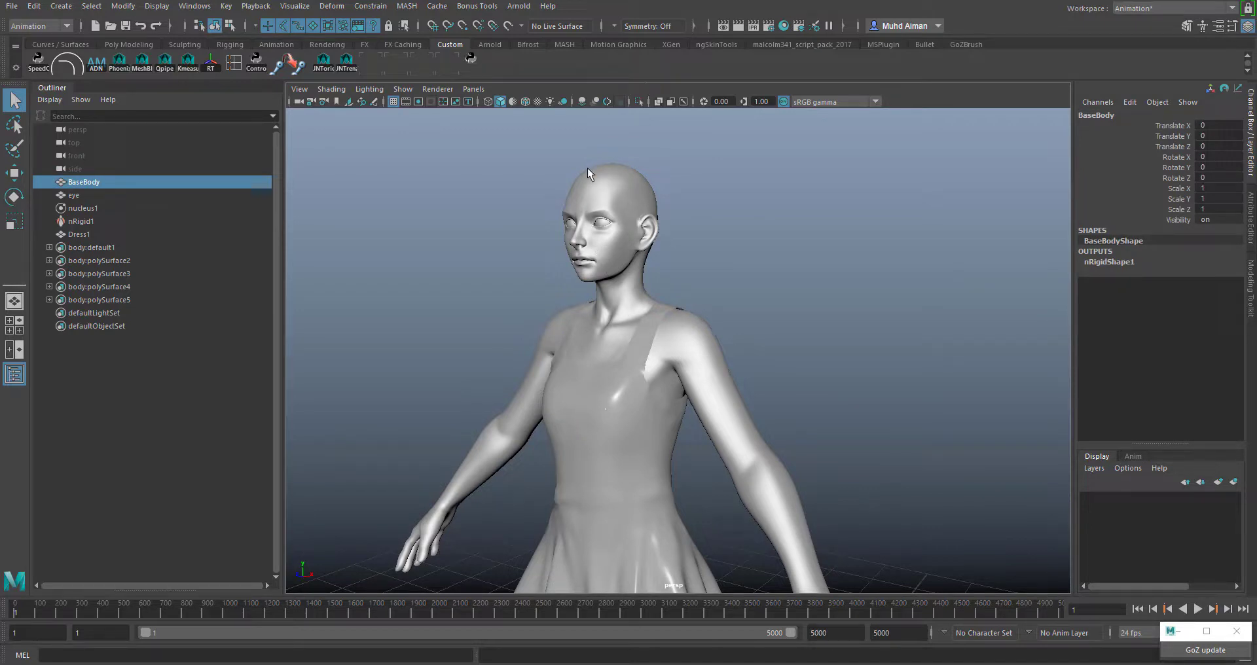
# - Turn on selection highlighting in the viewport and reselect the BaseBody mesh
pyautogui.moveTo(674, 222); pyautogui.dragTo(673, 222)
pyautogui.click(628, 184)
pyautogui.scroll(3, 572, 195)
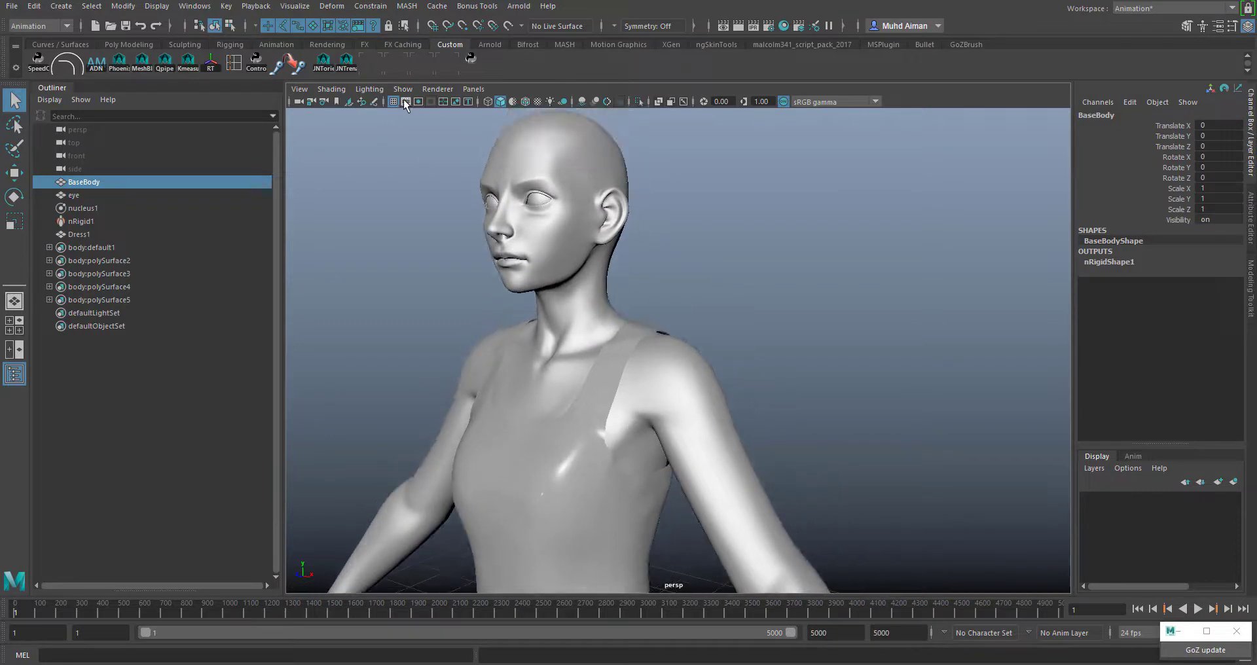
pyautogui.click(403, 89)
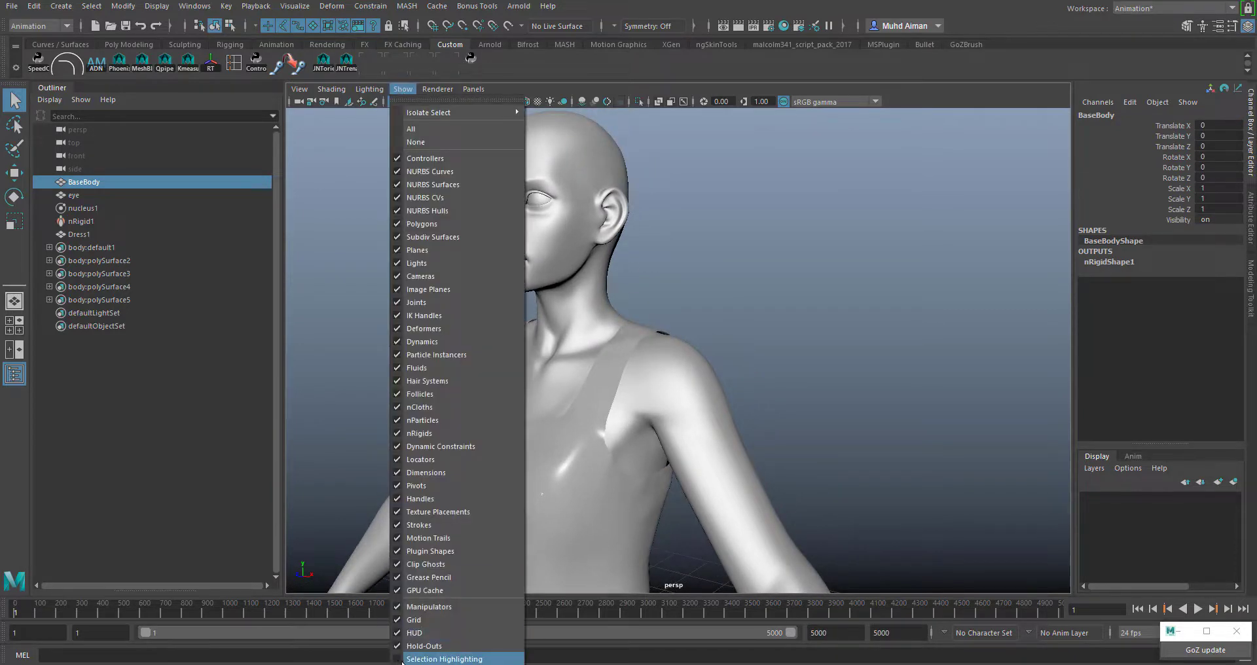
pyautogui.click(397, 660)
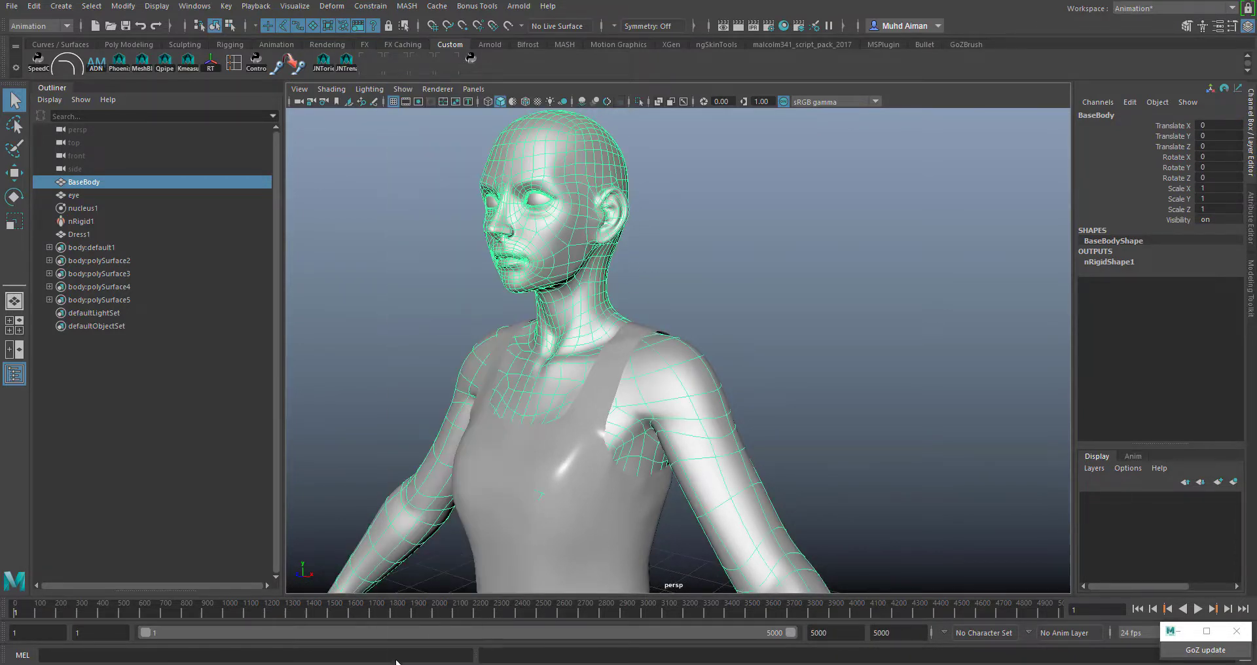
pyautogui.click(728, 273)
pyautogui.click(607, 265)
# - Switch to the Modeling menu set and open the UV Editor for BaseBody, moving it clear of the model
pyautogui.scroll(-3, 759, 349)
pyautogui.keyDown('alt'); pyautogui.moveTo(744, 317); pyautogui.dragTo(717, 273); pyautogui.keyUp('alt')
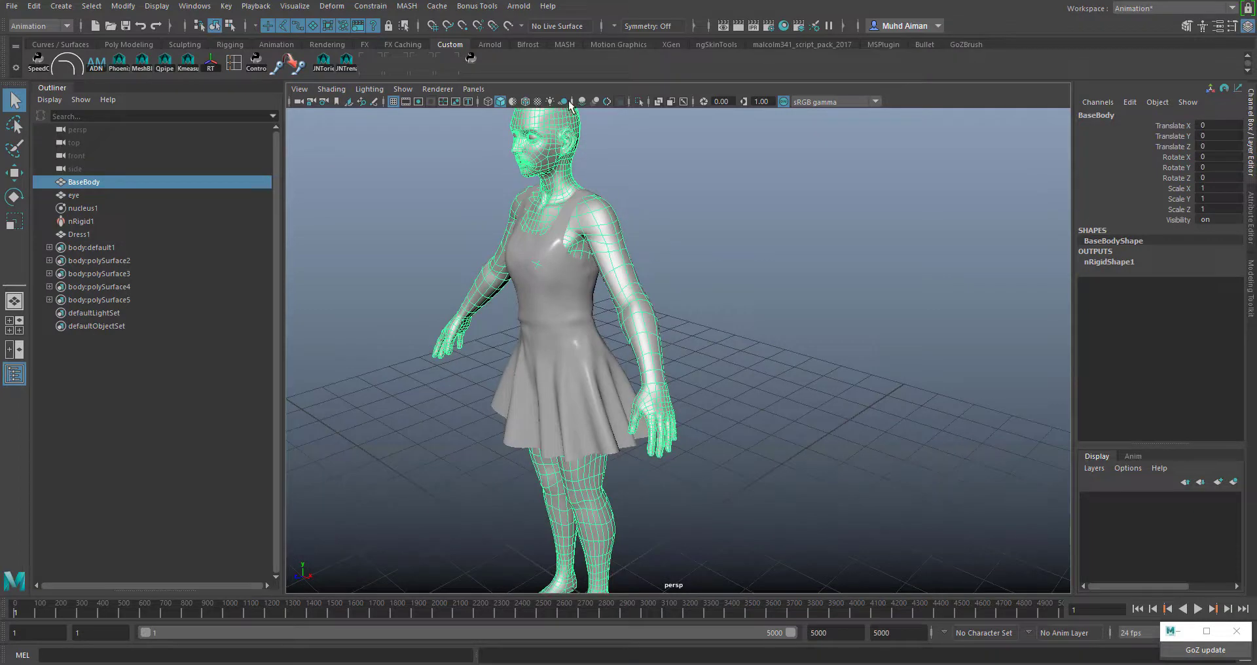
pyautogui.click(64, 26)
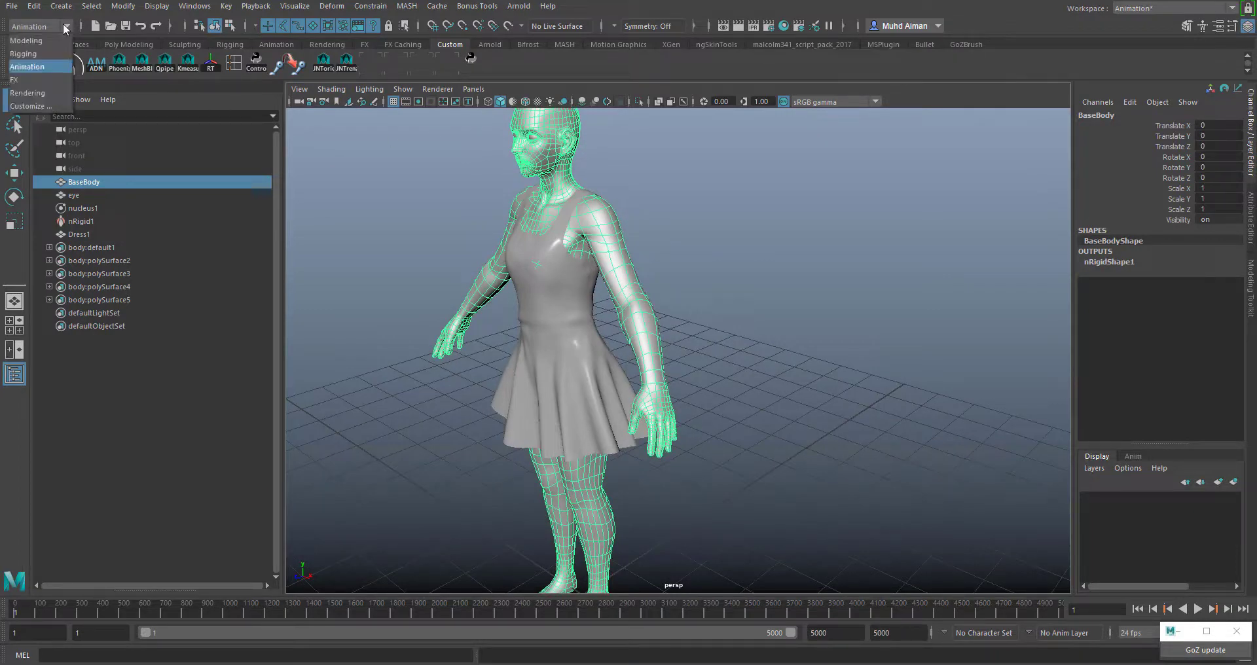
pyautogui.click(38, 41)
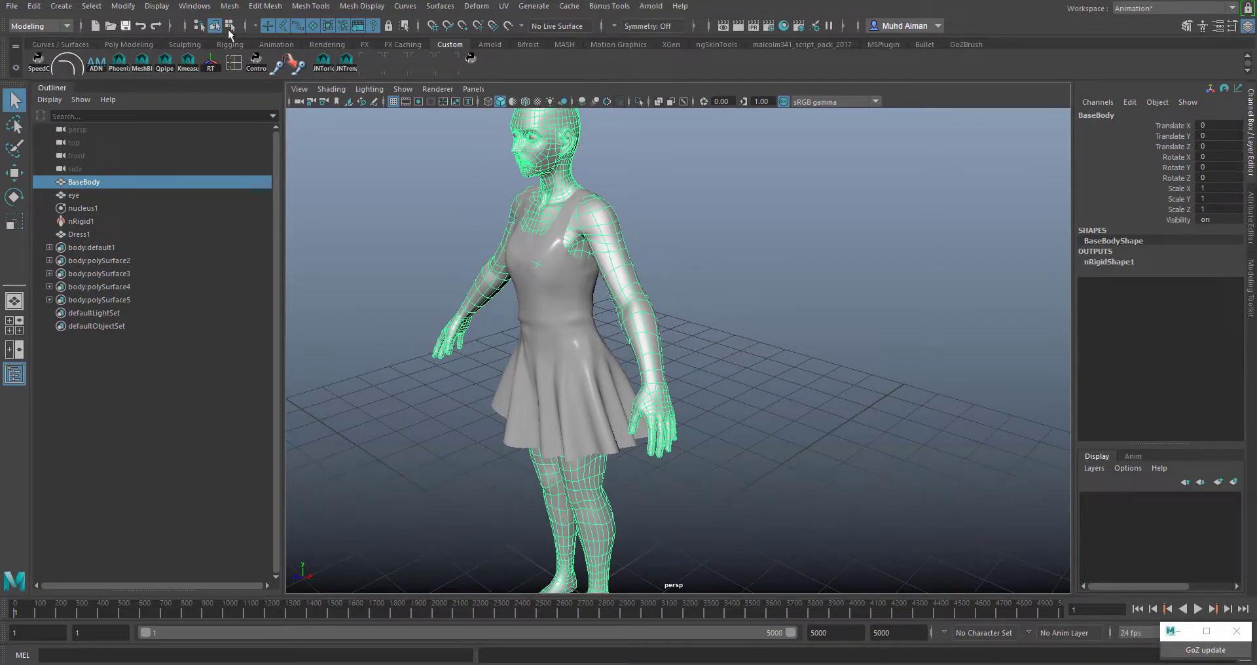
pyautogui.click(504, 7)
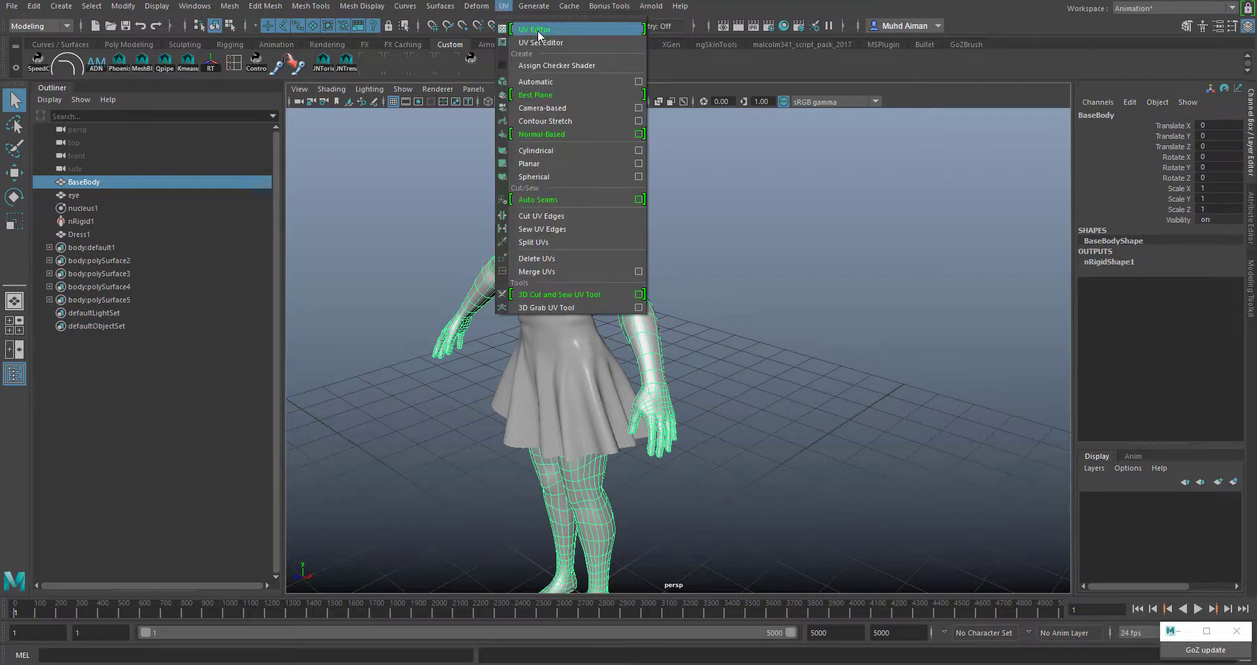
pyautogui.click(536, 29)
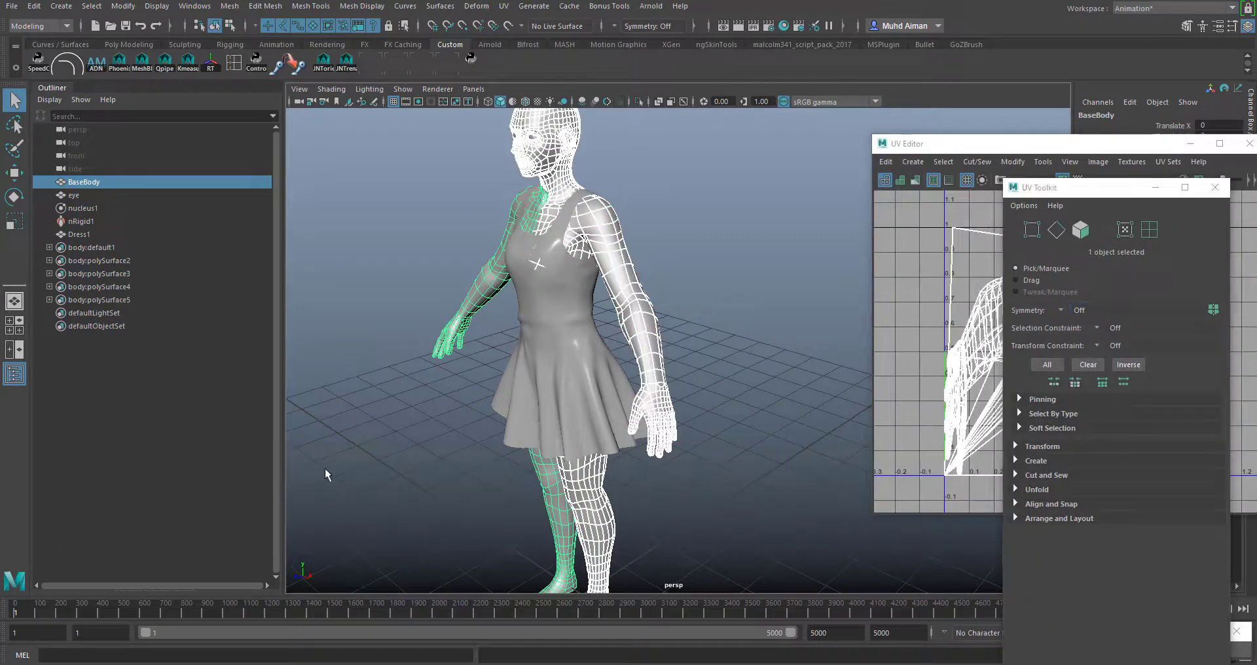
pyautogui.moveTo(1062, 152); pyautogui.dragTo(1025, 147)
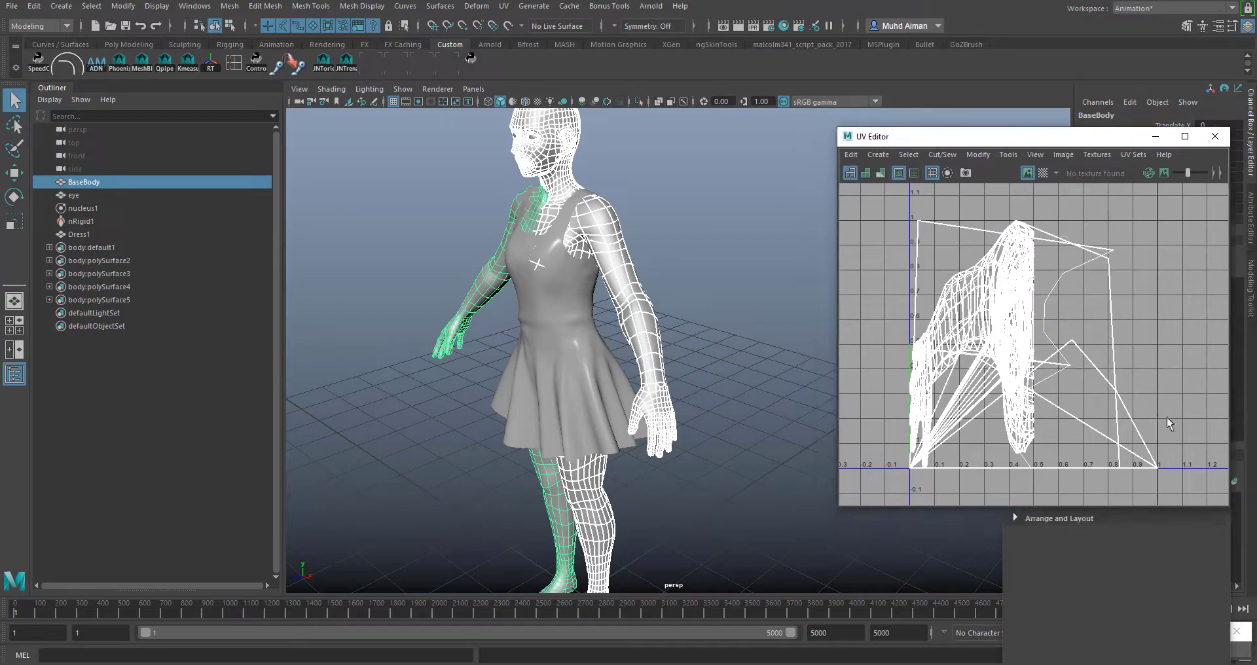
# - Open the Planar mapping options for BaseBody and reset the settings to their defaults
pyautogui.keyDown('alt'); pyautogui.moveTo(588, 355); pyautogui.dragTo(724, 376); pyautogui.keyUp('alt')
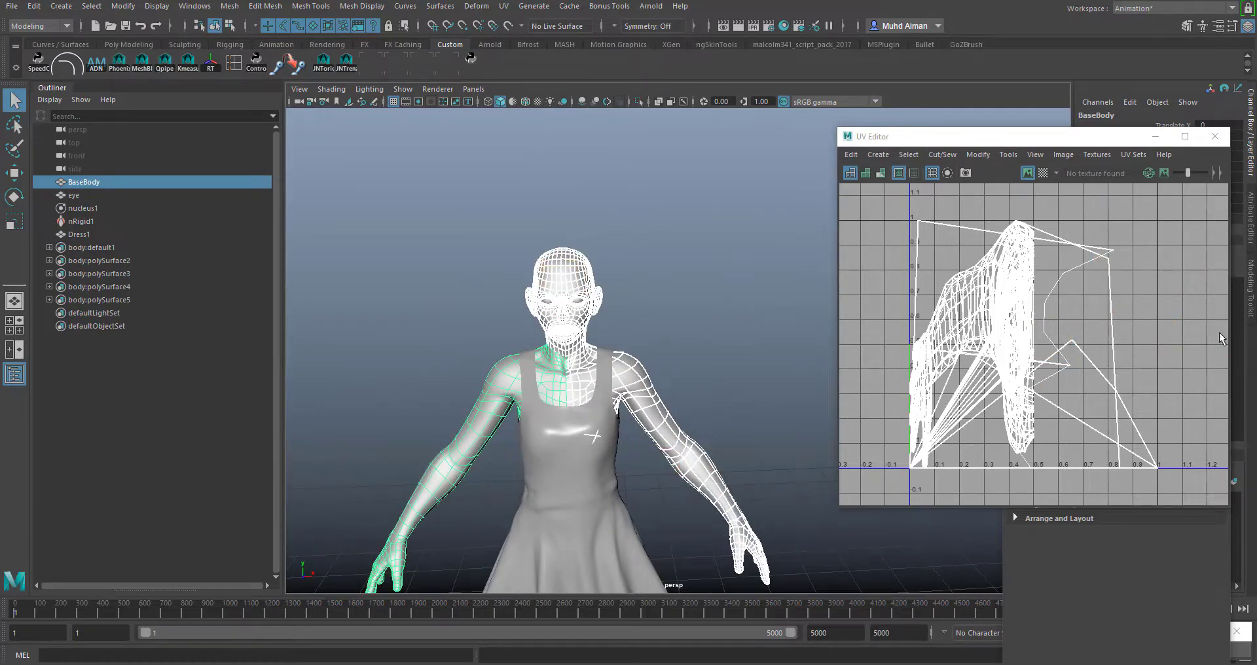
pyautogui.keyDown('alt'); pyautogui.moveTo(707, 466); pyautogui.dragTo(681, 458, button='right'); pyautogui.keyUp('alt')
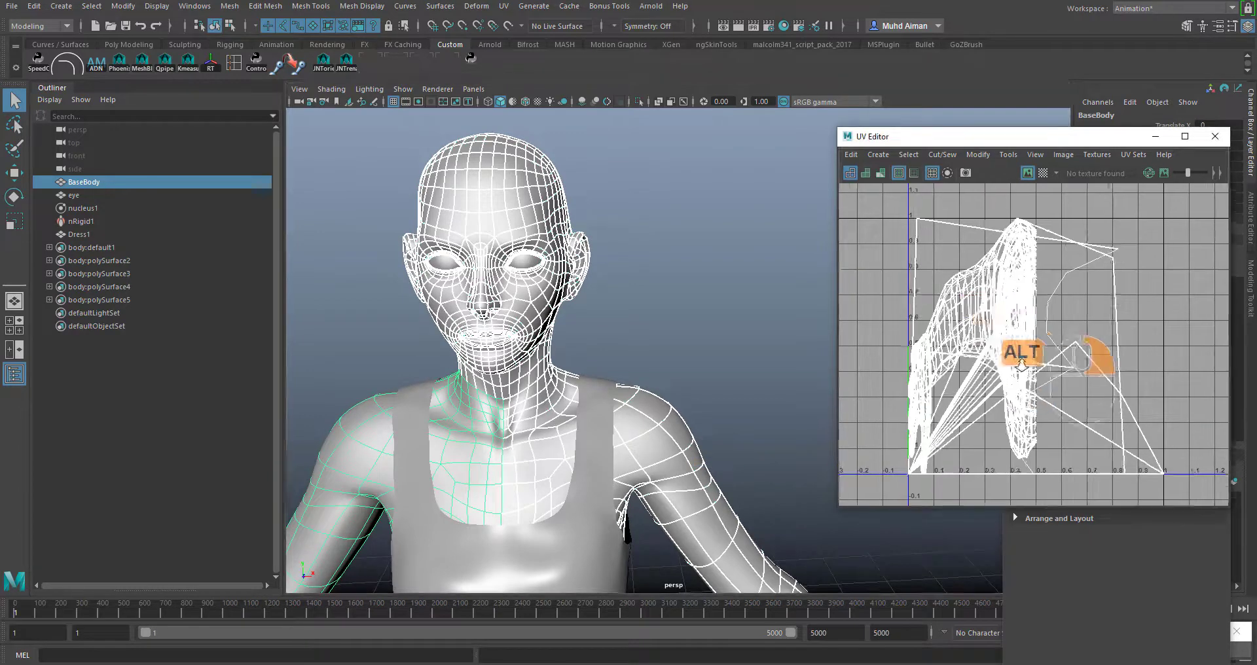
pyautogui.keyDown('alt'); pyautogui.moveTo(1002, 326); pyautogui.dragTo(1150, 380, button='right'); pyautogui.keyUp('alt')
pyautogui.keyDown('alt'); pyautogui.moveTo(764, 335); pyautogui.dragTo(654, 249); pyautogui.keyUp('alt')
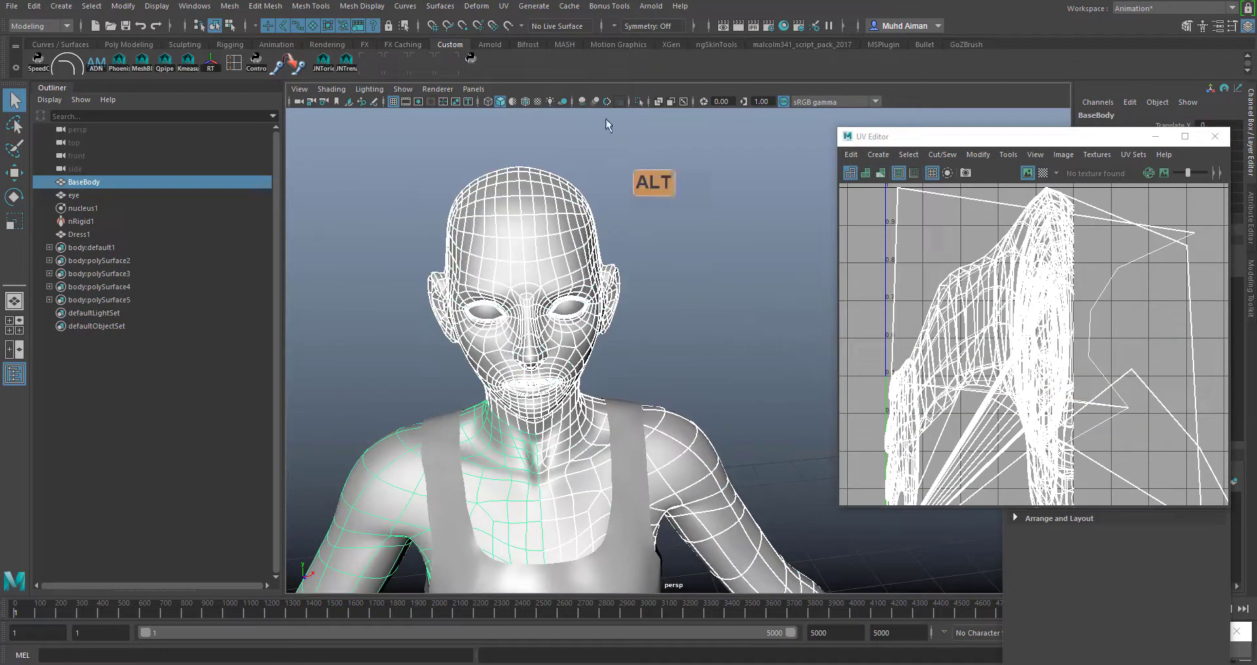
pyautogui.click(503, 7)
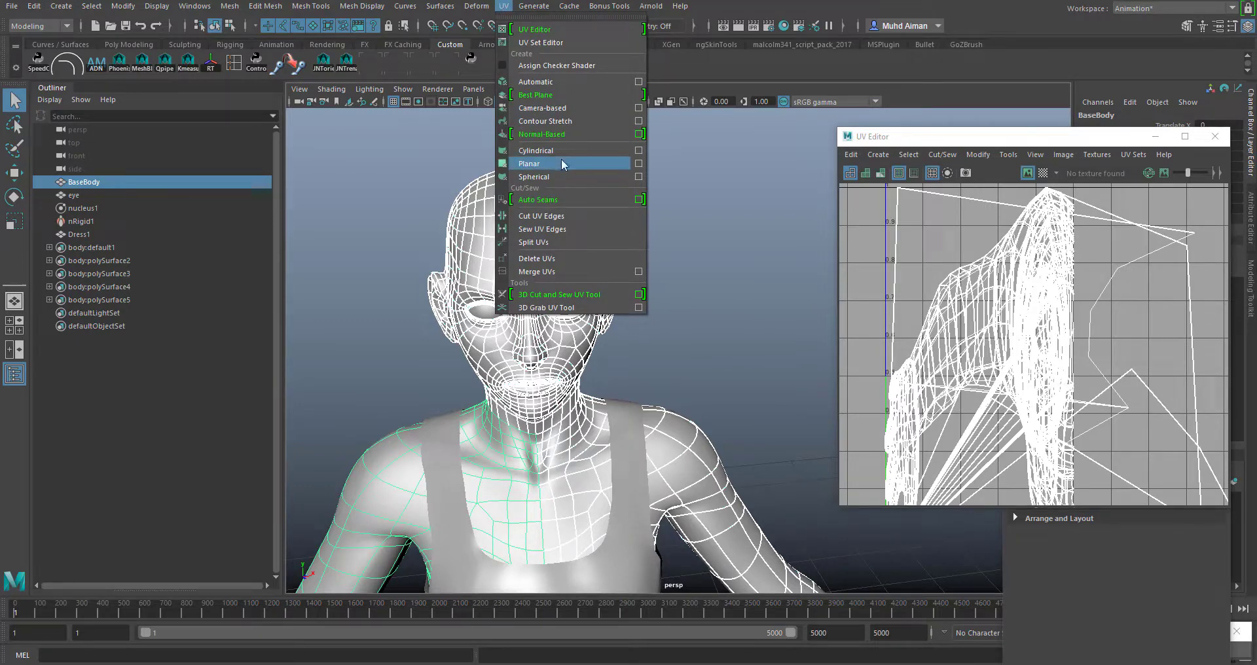
pyautogui.click(639, 164)
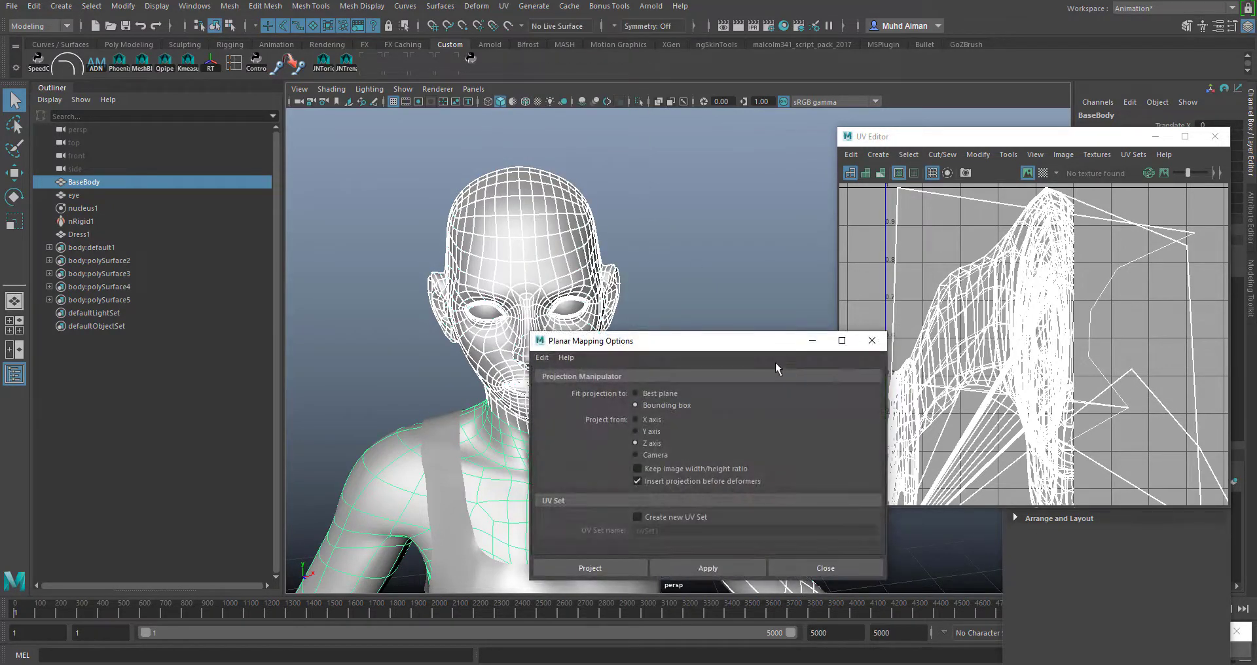
pyautogui.moveTo(641, 347); pyautogui.dragTo(817, 174)
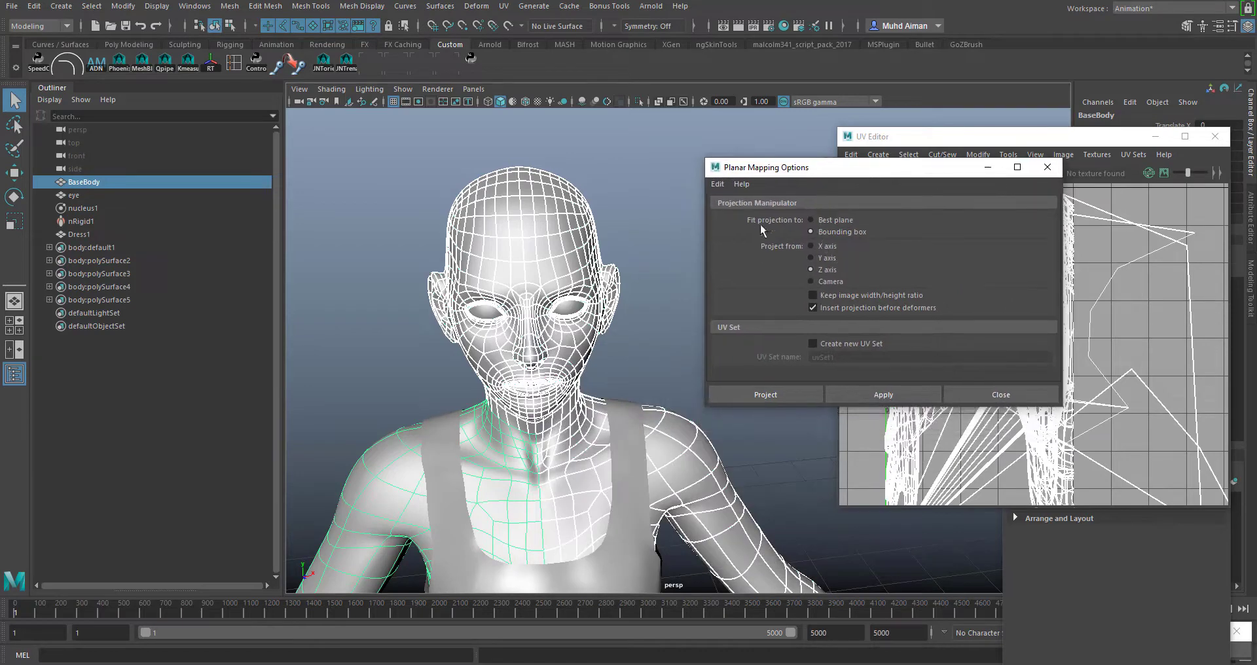
pyautogui.click(717, 184)
pyautogui.click(736, 213)
# - Apply a planar UV projection to BaseBody from the Z axis, fitted to the bounding box
pyautogui.keyDown('alt'); pyautogui.moveTo(570, 321); pyautogui.dragTo(565, 260, button='right'); pyautogui.keyUp('alt')
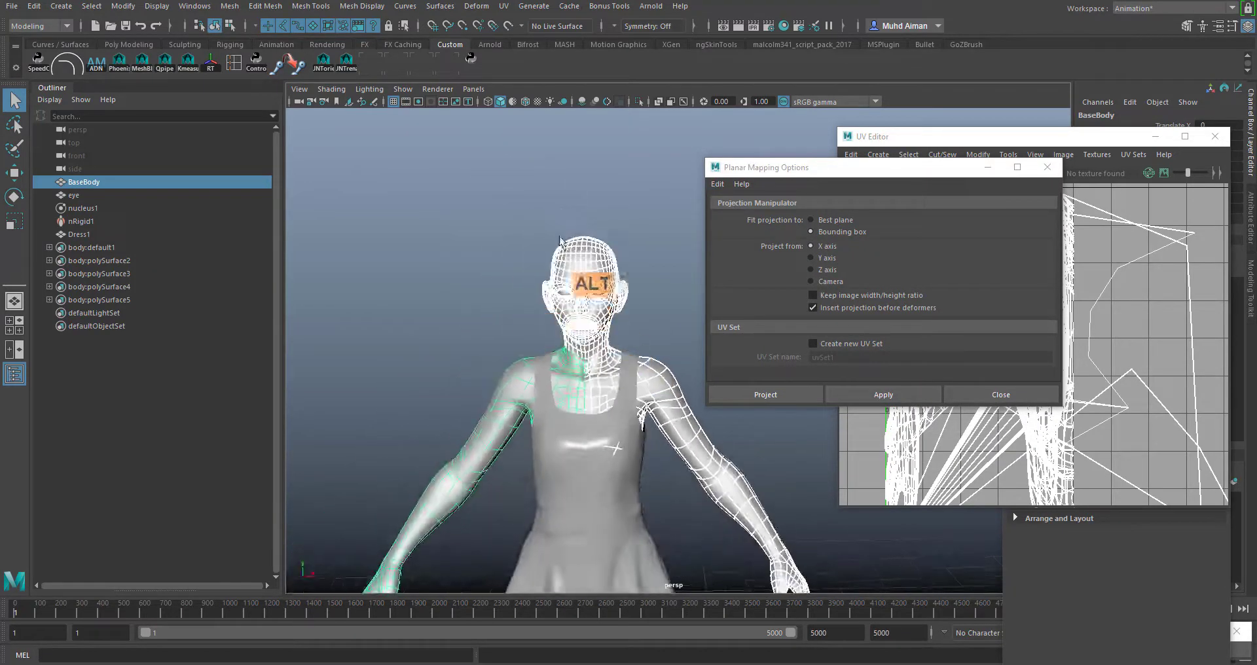
pyautogui.keyDown('alt'); pyautogui.moveTo(535, 453); pyautogui.dragTo(548, 405); pyautogui.keyUp('alt')
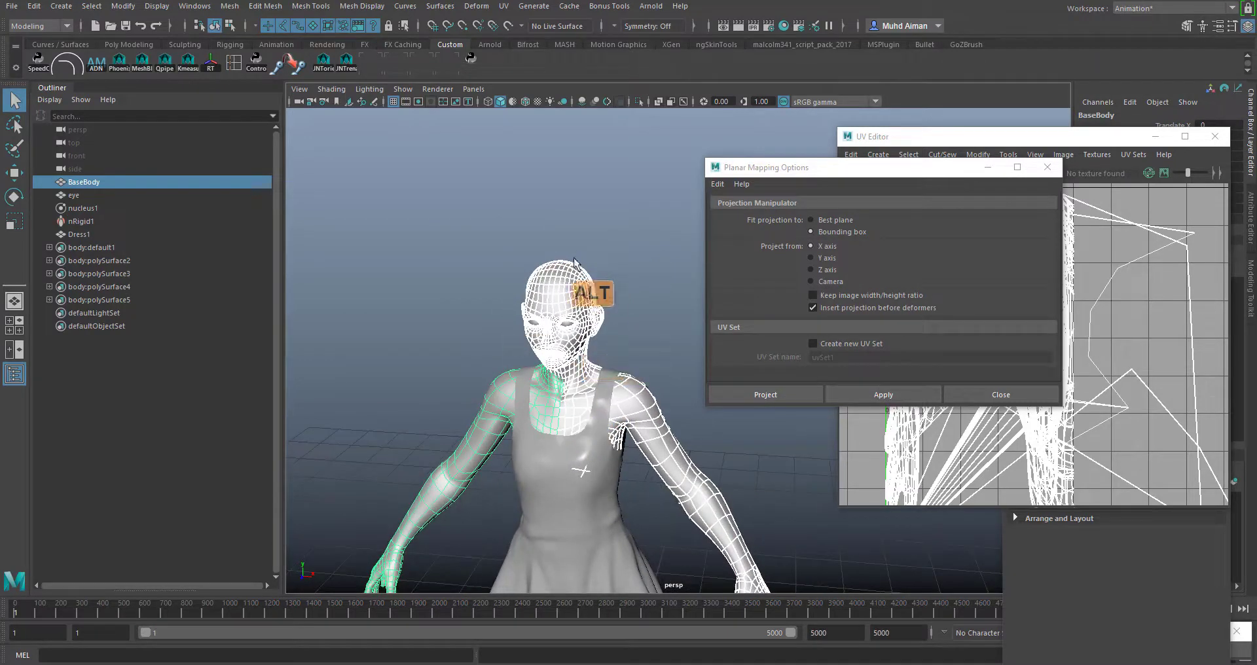
pyautogui.keyDown('alt'); pyautogui.moveTo(513, 479); pyautogui.dragTo(328, 594); pyautogui.keyUp('alt')
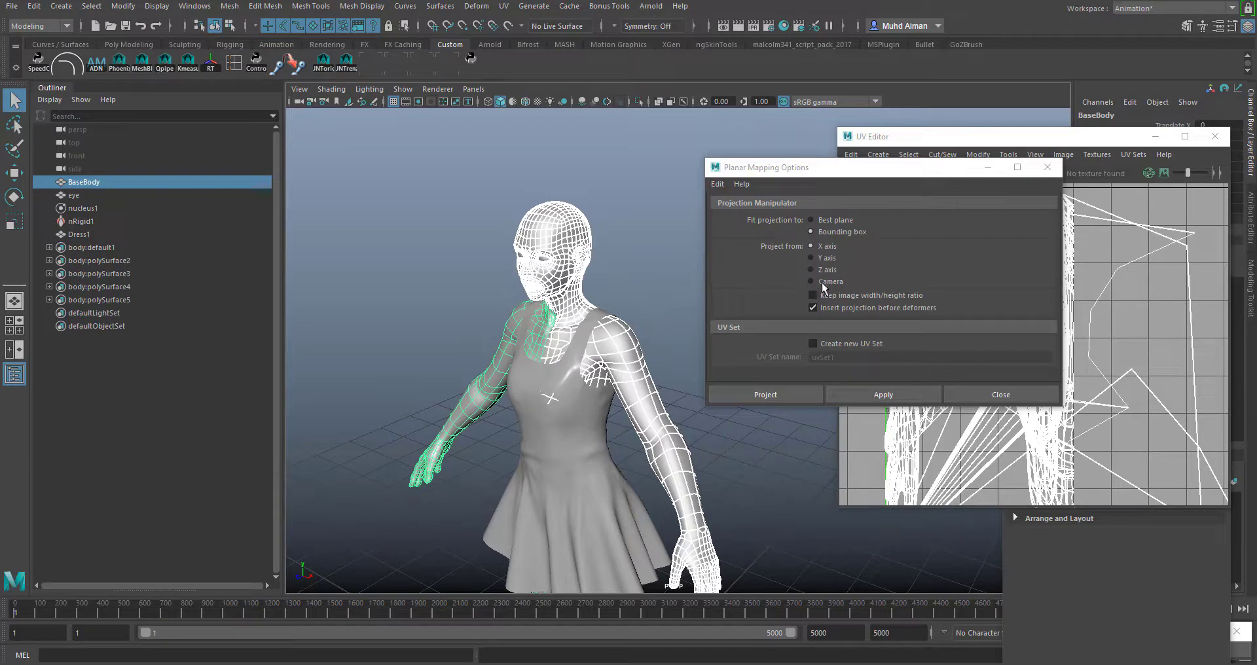
pyautogui.click(812, 269)
pyautogui.keyDown('alt'); pyautogui.moveTo(537, 311); pyautogui.dragTo(926, 387); pyautogui.keyUp('alt')
pyautogui.click(914, 389)
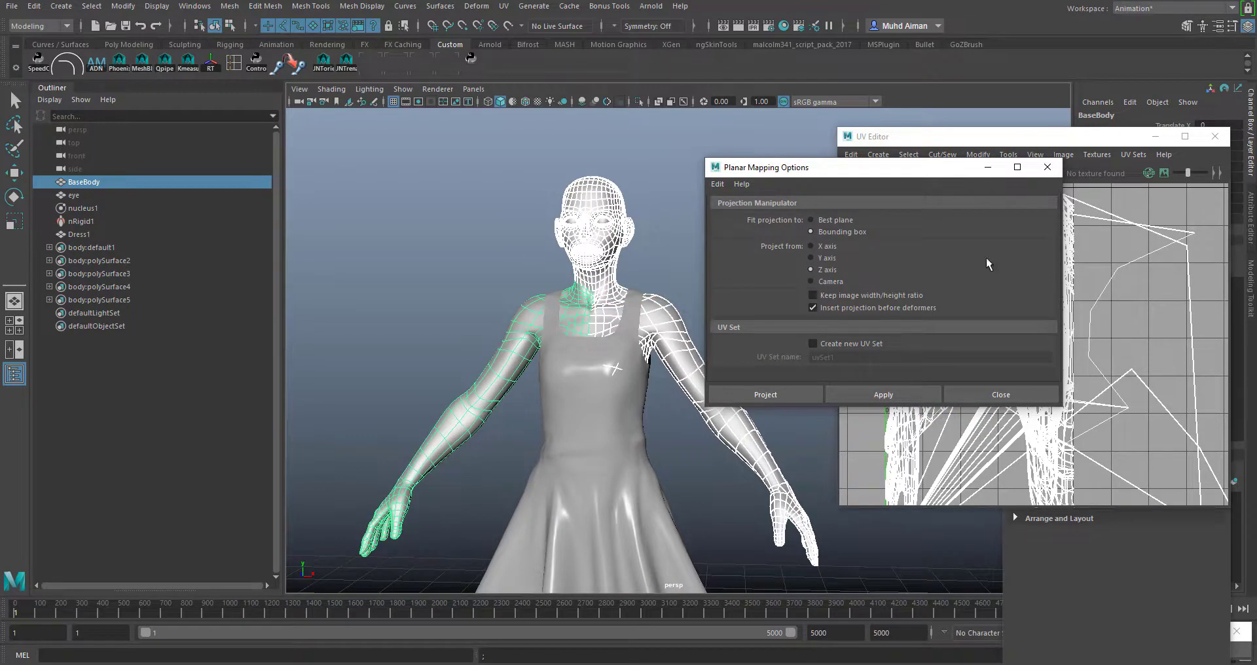
# - Rearrange the option and UV Editor windows and examine the projected front-view UV layout against the body model
pyautogui.moveTo(932, 178); pyautogui.dragTo(836, 447)
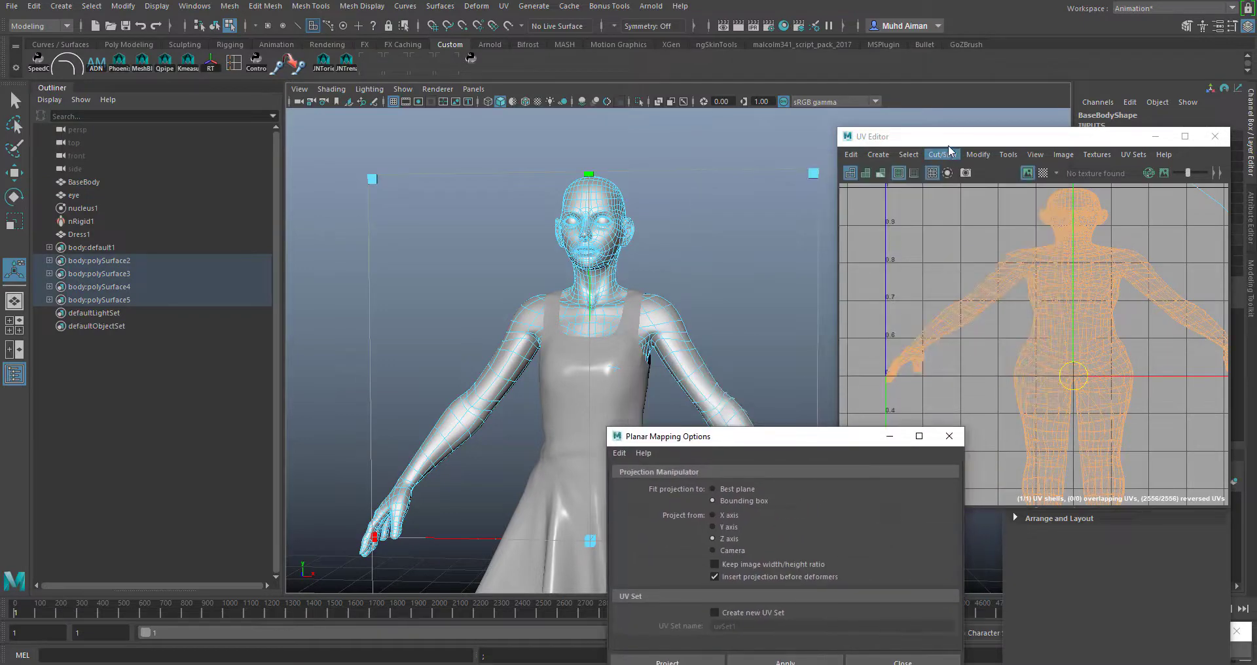
pyautogui.moveTo(943, 138); pyautogui.dragTo(827, 123)
pyautogui.scroll(-2, 940, 257)
pyautogui.keyDown('alt'); pyautogui.moveTo(991, 289); pyautogui.dragTo(961, 301, button='middle'); pyautogui.keyUp('alt')
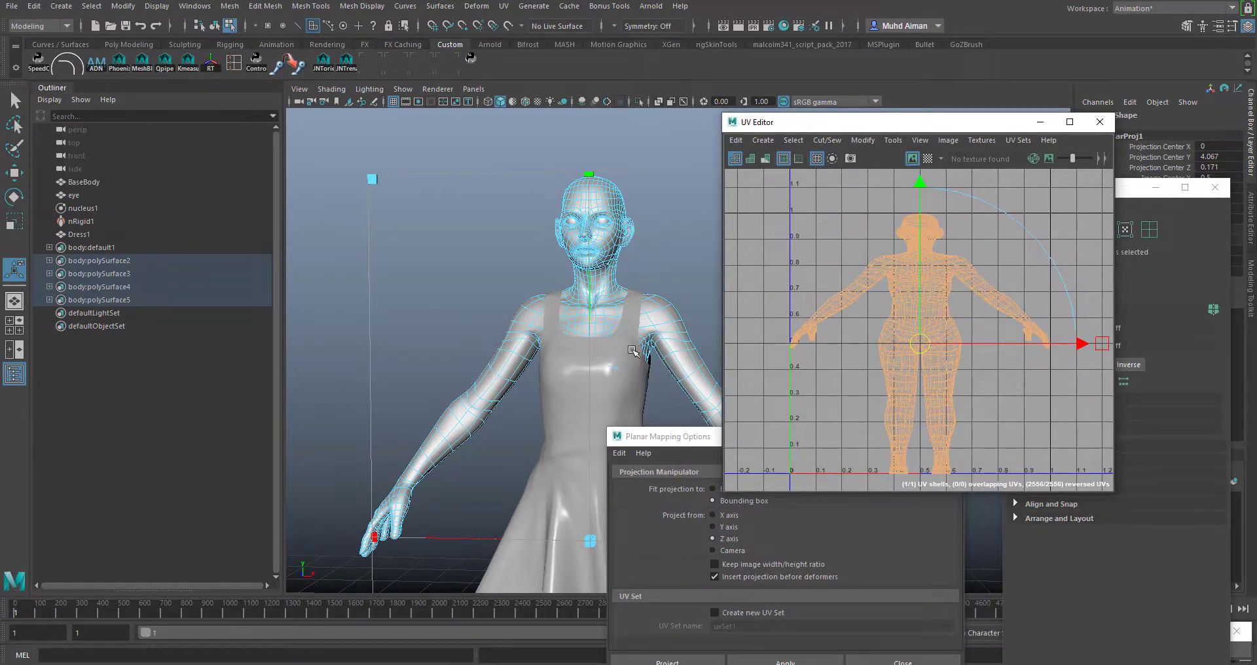
pyautogui.keyDown('alt'); pyautogui.moveTo(632, 351); pyautogui.dragTo(361, 517); pyautogui.keyUp('alt')
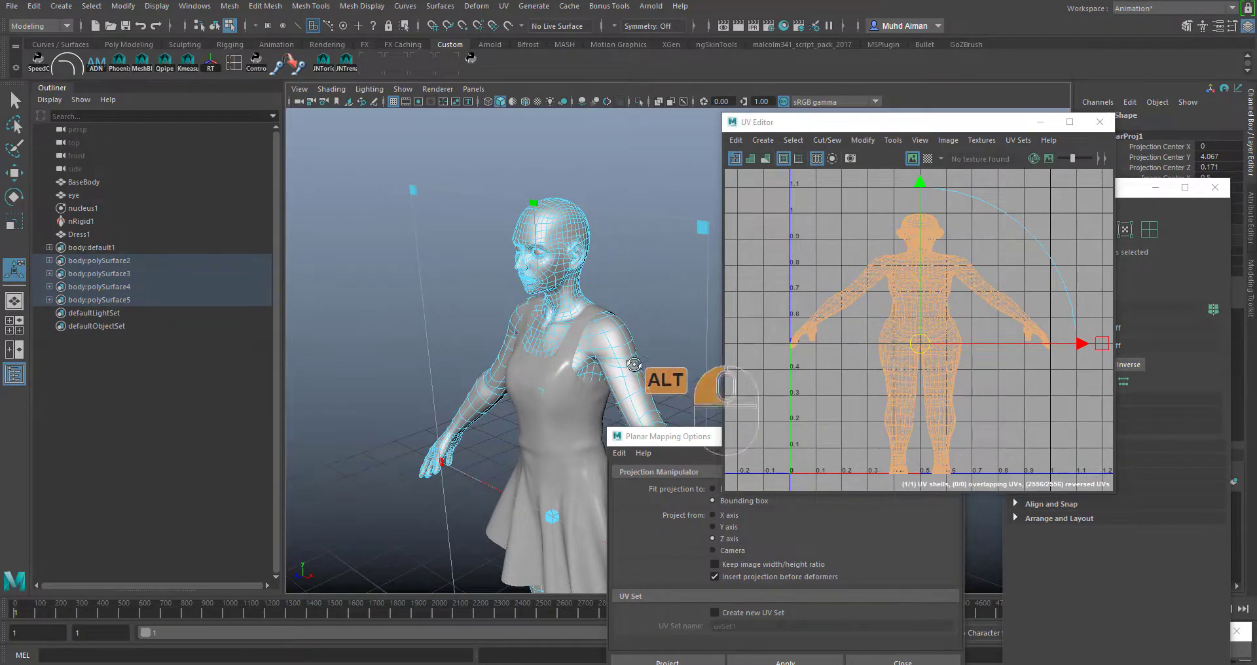
pyautogui.keyDown('alt'); pyautogui.scroll(5, 577, 380); pyautogui.keyUp('alt')
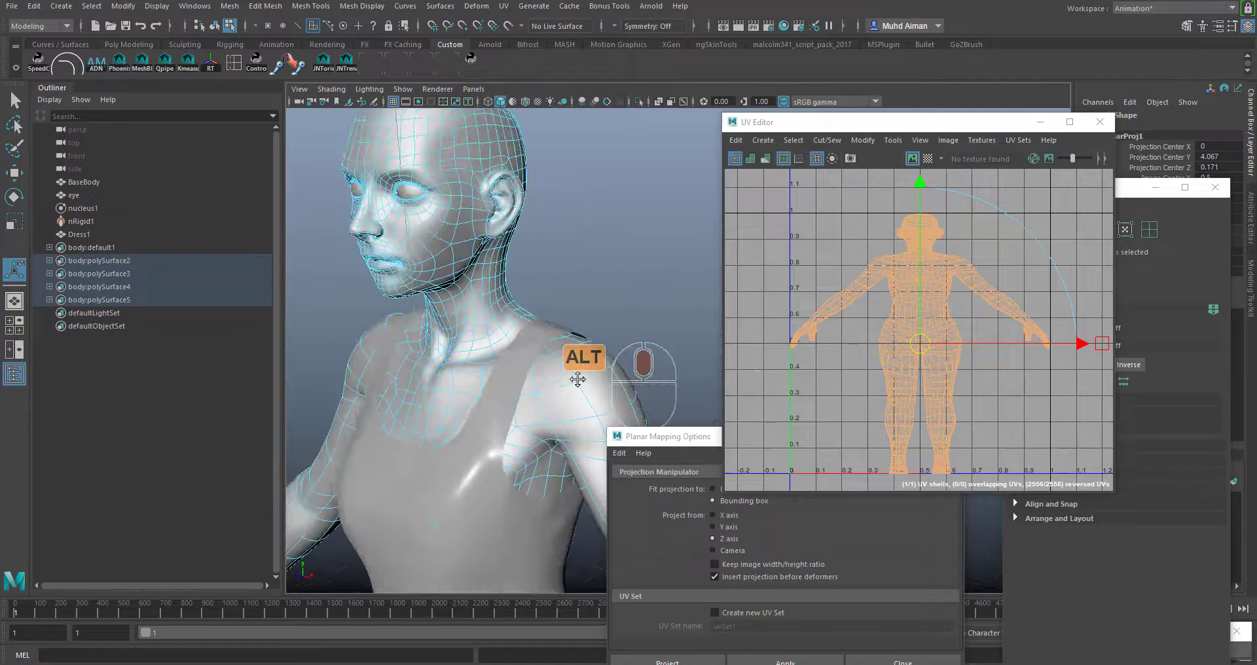
pyautogui.keyDown('alt'); pyautogui.moveTo(577, 380); pyautogui.dragTo(940, 289); pyautogui.keyUp('alt')
# - Close the planar mapping options and clear the UV selection in the UV Editor
pyautogui.moveTo(688, 445); pyautogui.dragTo(673, 462)
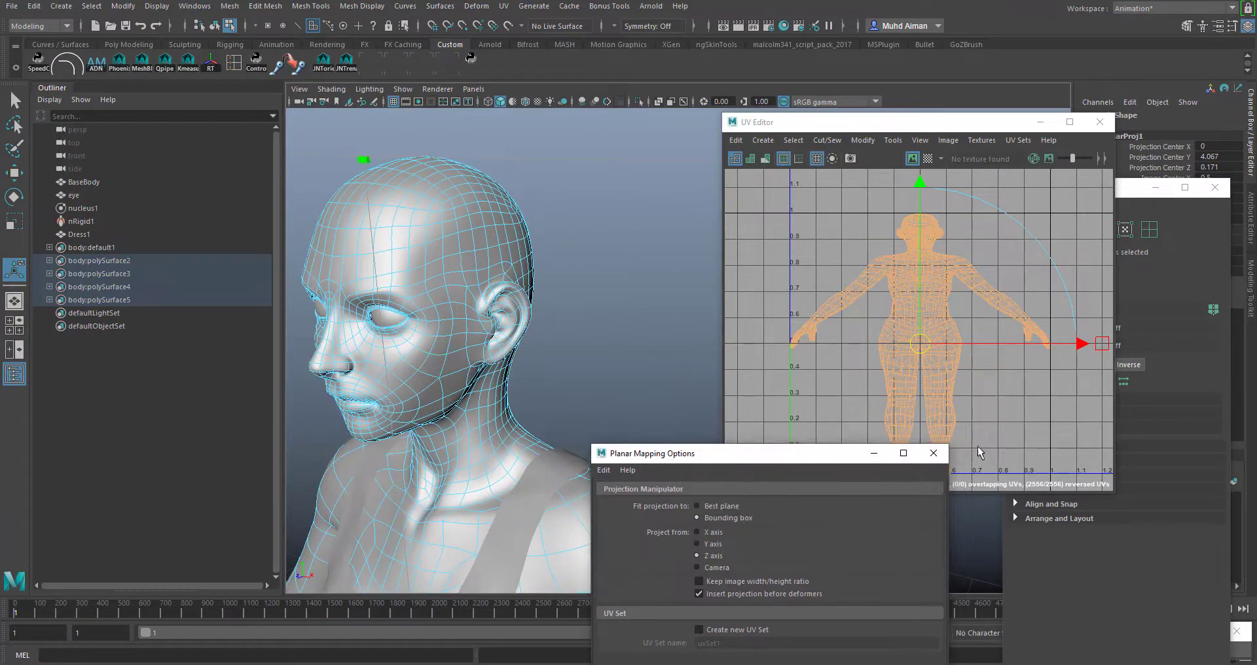
pyautogui.click(932, 454)
pyautogui.keyDown('alt'); pyautogui.moveTo(913, 231); pyautogui.dragTo(974, 373, button='right'); pyautogui.keyUp('alt')
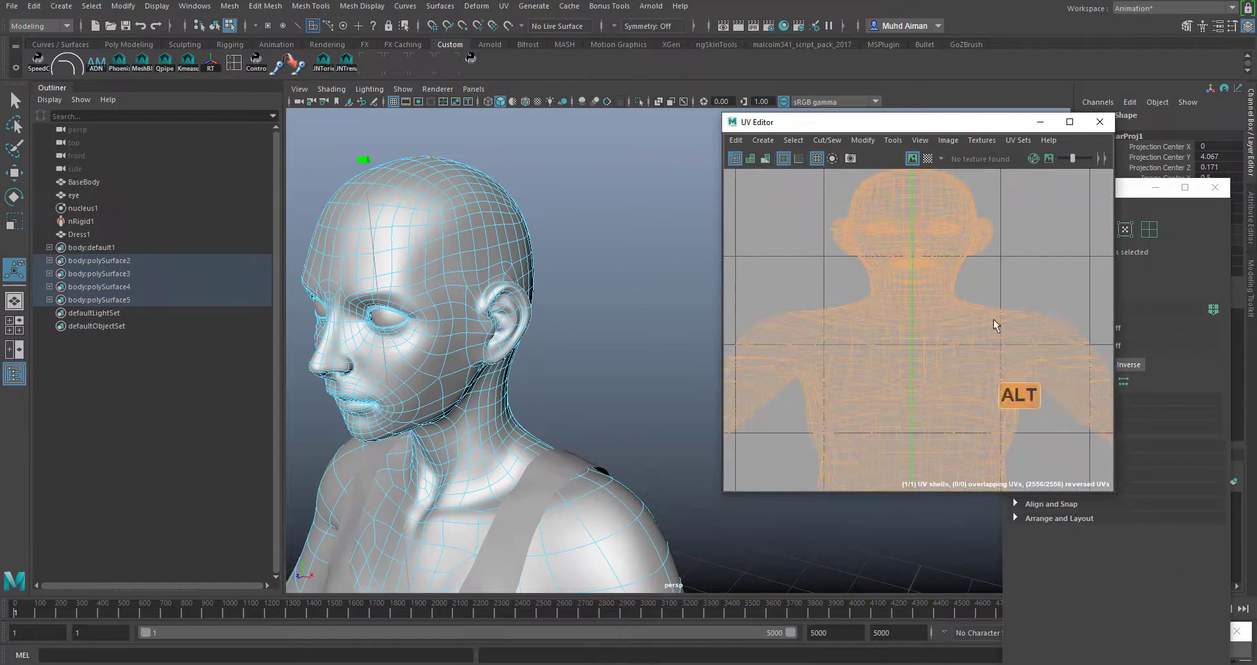
pyautogui.click(981, 254)
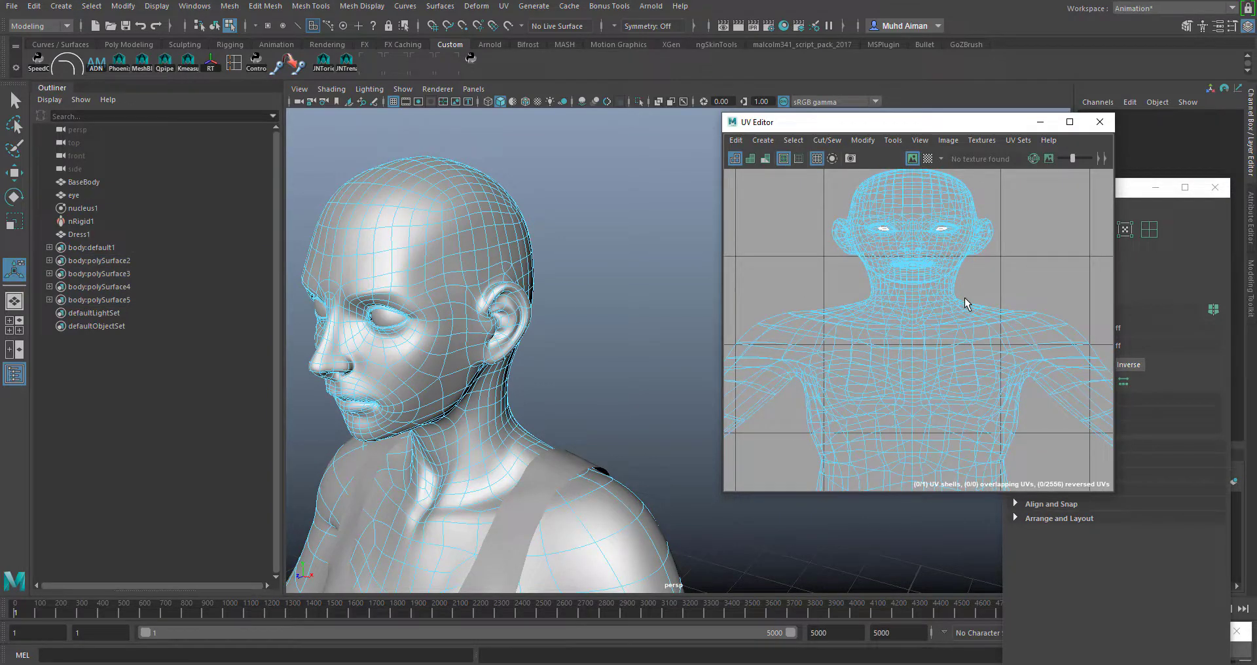
# - Return BaseBody to object mode and isolate it in the viewport so the dress and eyes are hidden
pyautogui.keyDown('alt'); pyautogui.moveTo(569, 406); pyautogui.dragTo(654, 371, button='middle'); pyautogui.keyUp('alt')
pyautogui.keyDown('alt'); pyautogui.moveTo(567, 328); pyautogui.dragTo(606, 414, button='right'); pyautogui.keyUp('alt')
pyautogui.keyDown('alt'); pyautogui.moveTo(606, 413); pyautogui.dragTo(584, 353); pyautogui.keyUp('alt')
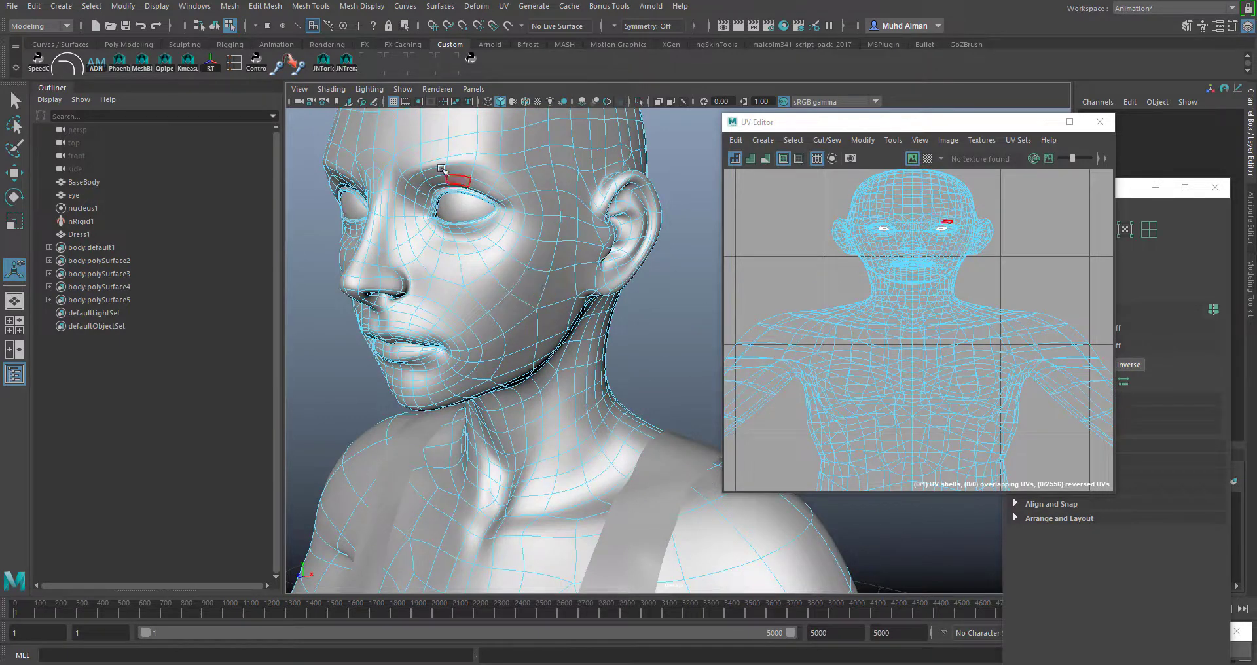
pyautogui.keyDown('alt'); pyautogui.moveTo(603, 406); pyautogui.dragTo(521, 325); pyautogui.keyUp('alt')
pyautogui.keyDown('alt'); pyautogui.moveTo(522, 325); pyautogui.dragTo(521, 348, button='middle'); pyautogui.keyUp('alt')
pyautogui.keyDown('alt'); pyautogui.moveTo(521, 348); pyautogui.dragTo(504, 405, button='right'); pyautogui.keyUp('alt')
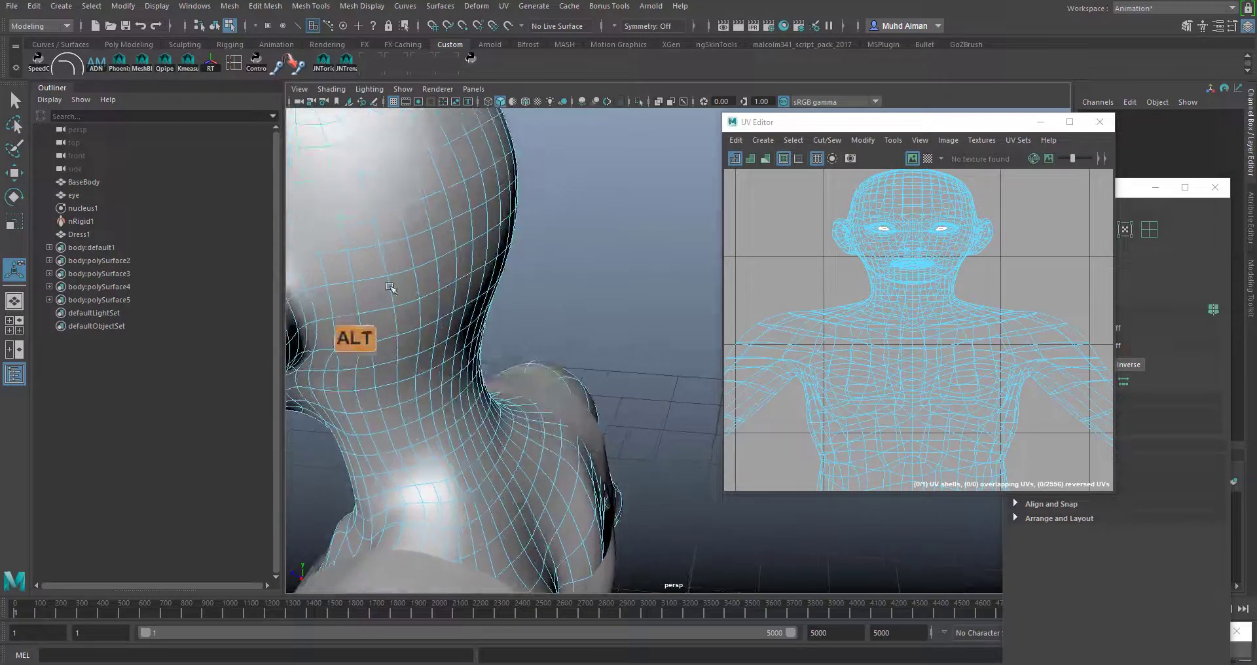
pyautogui.scroll(-4, 503, 306)
pyautogui.moveTo(550, 249); pyautogui.dragTo(571, 233, button='right')
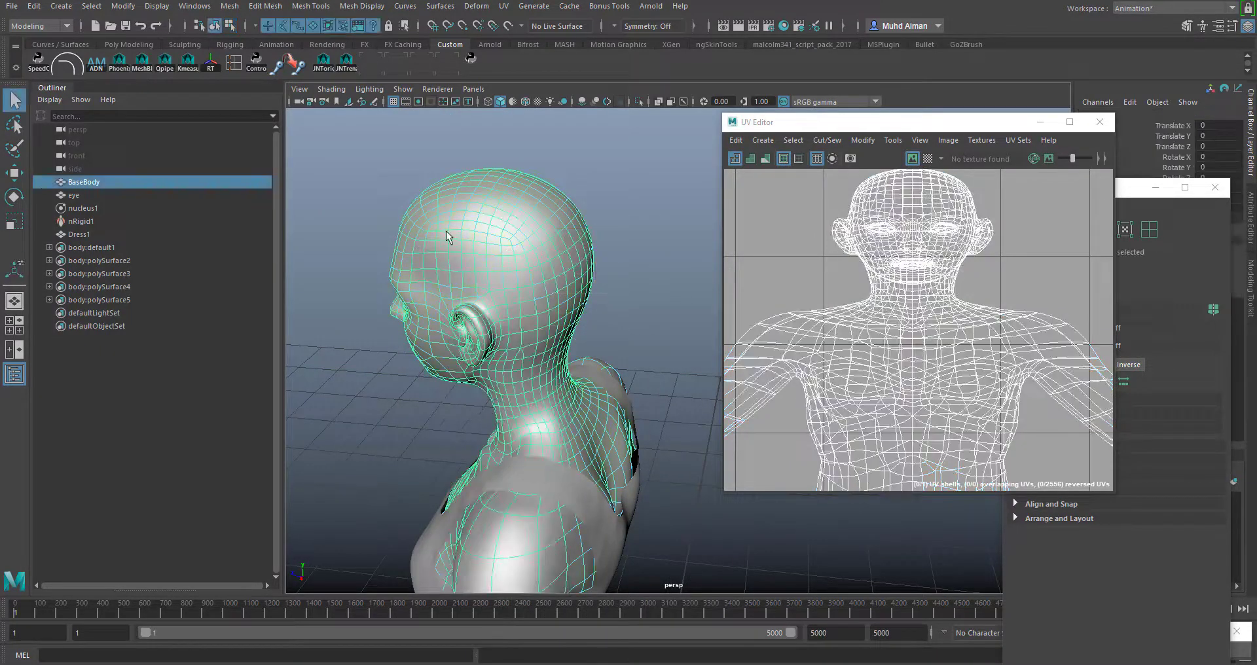
pyautogui.keyDown('alt'); pyautogui.moveTo(576, 396); pyautogui.dragTo(494, 327); pyautogui.keyUp('alt')
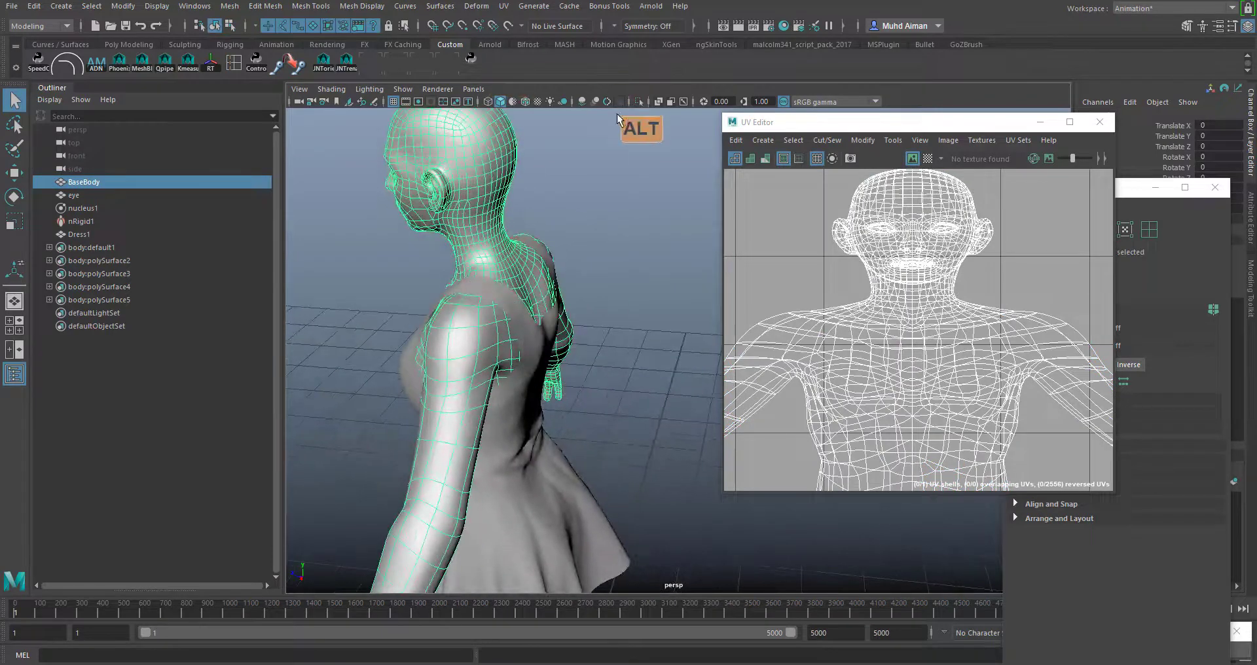
pyautogui.click(637, 102)
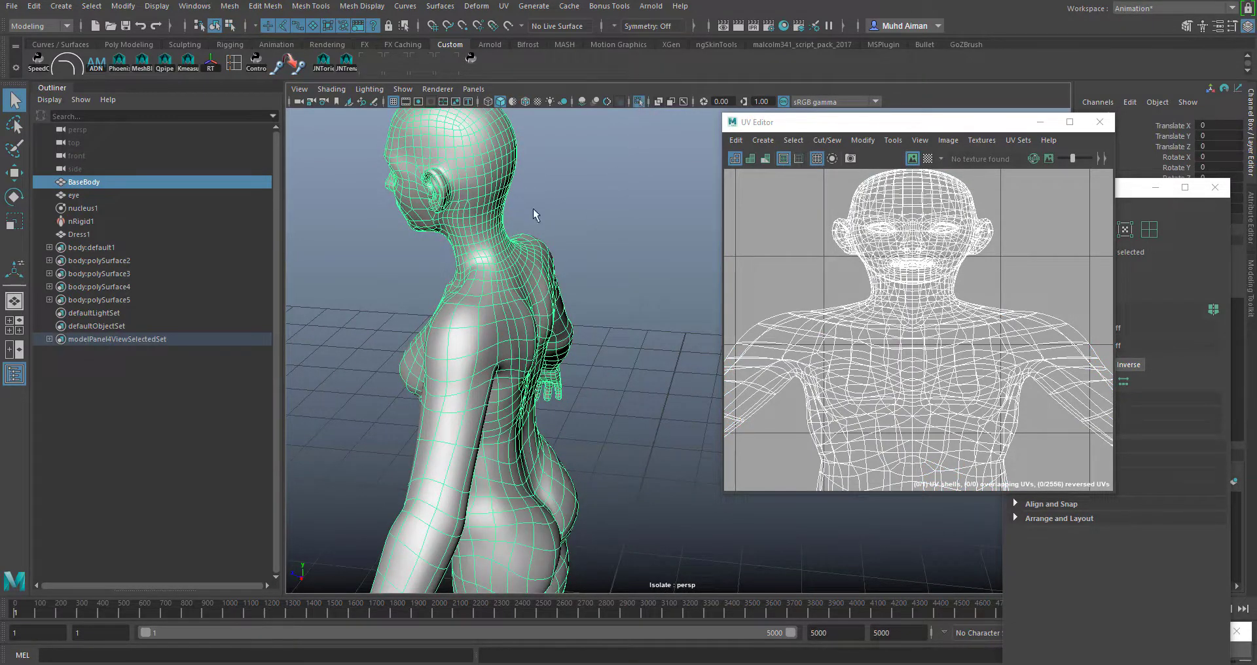
# - Switch BaseBody from object mode to component selection so its edges can be picked
pyautogui.keyDown('alt'); pyautogui.moveTo(548, 258); pyautogui.dragTo(555, 293); pyautogui.keyUp('alt')
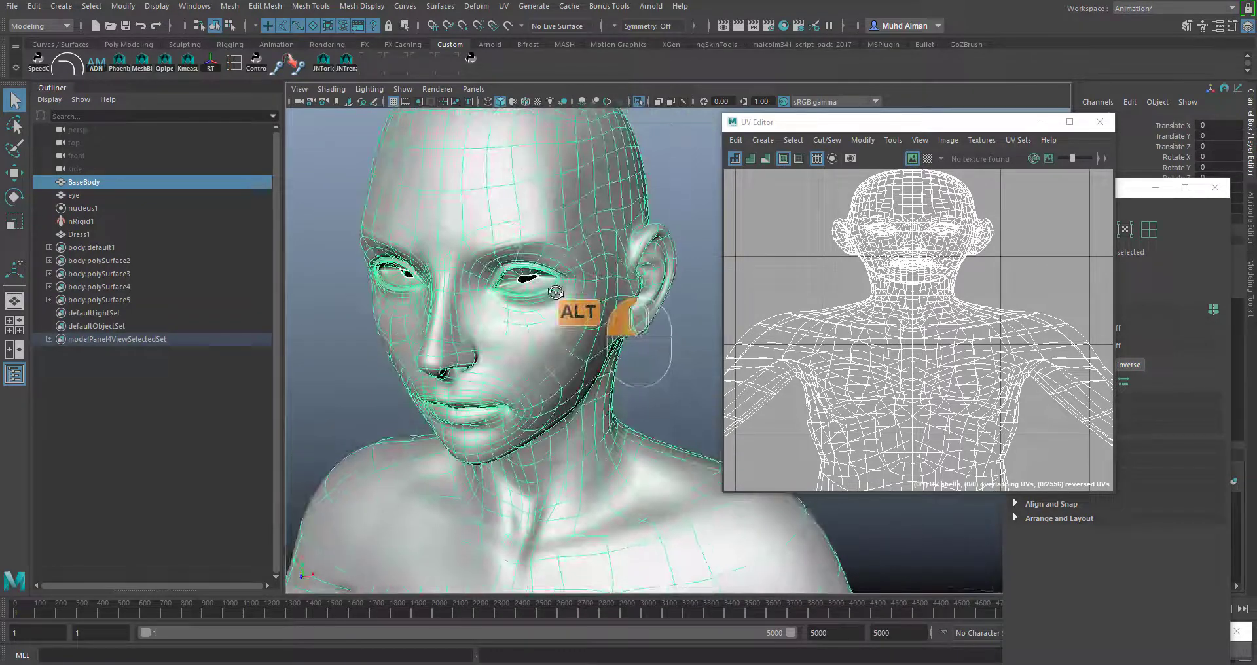
pyautogui.keyDown('alt'); pyautogui.moveTo(556, 293); pyautogui.dragTo(585, 455, button='right'); pyautogui.keyUp('alt')
pyautogui.keyDown('alt'); pyautogui.moveTo(585, 455); pyautogui.dragTo(563, 382); pyautogui.keyUp('alt')
pyautogui.rightClick(548, 296)
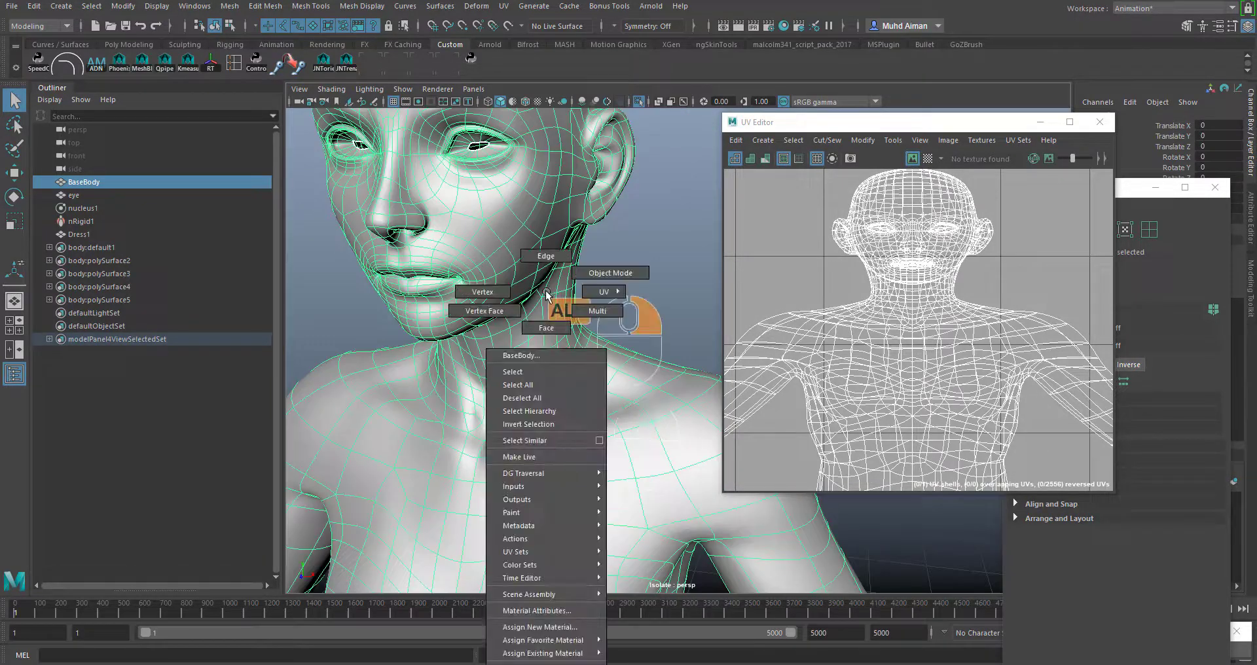
pyautogui.moveTo(548, 296); pyautogui.dragTo(601, 292, button='right')
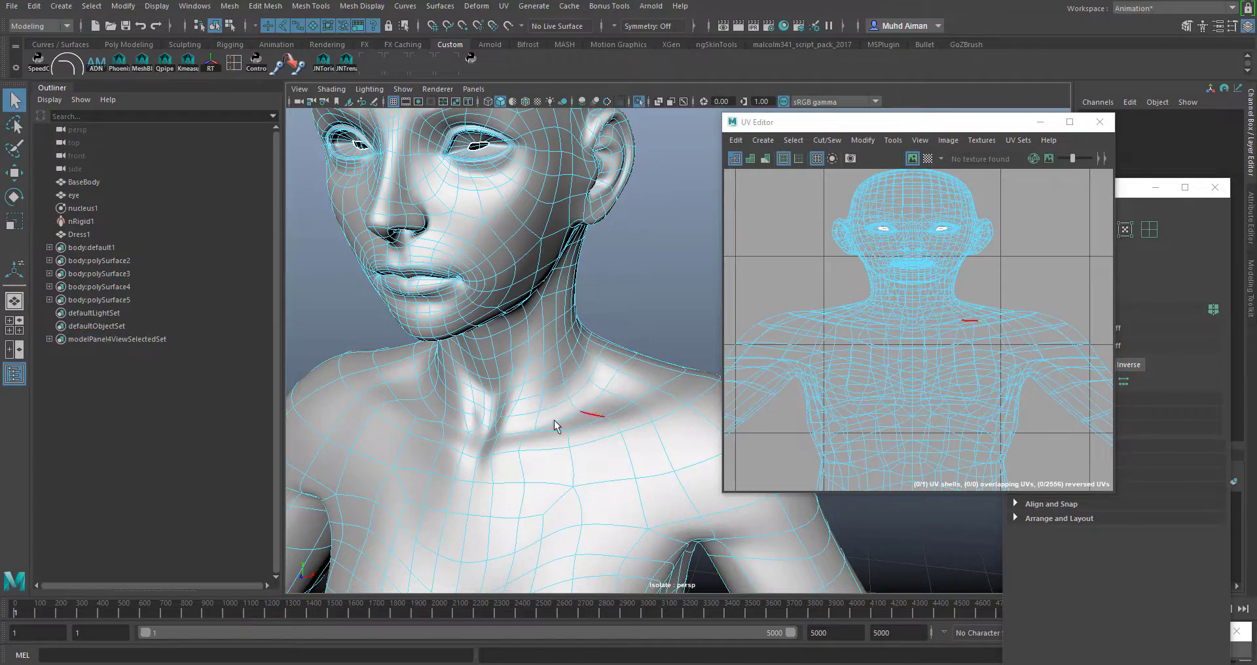
# - Inspect the neck and shoulder topology, and move the UV Editor window aside to uncover the model
pyautogui.keyDown('alt'); pyautogui.moveTo(616, 409); pyautogui.dragTo(649, 401); pyautogui.keyUp('alt')
pyautogui.keyDown('alt'); pyautogui.moveTo(648, 401); pyautogui.dragTo(555, 400, button='middle'); pyautogui.keyUp('alt')
pyautogui.keyDown('alt'); pyautogui.moveTo(554, 403); pyautogui.dragTo(612, 370); pyautogui.keyUp('alt')
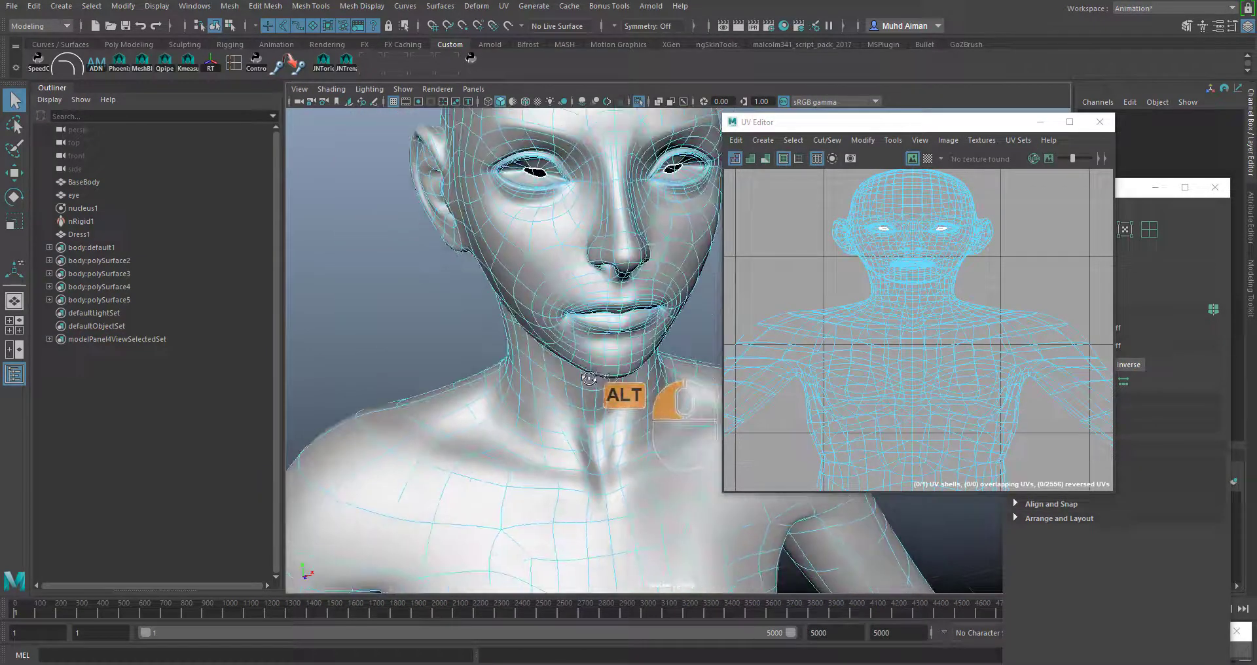
pyautogui.keyDown('alt'); pyautogui.moveTo(612, 370); pyautogui.dragTo(472, 374, button='middle'); pyautogui.keyUp('alt')
pyautogui.keyDown('alt'); pyautogui.moveTo(473, 374); pyautogui.dragTo(682, 414); pyautogui.keyUp('alt')
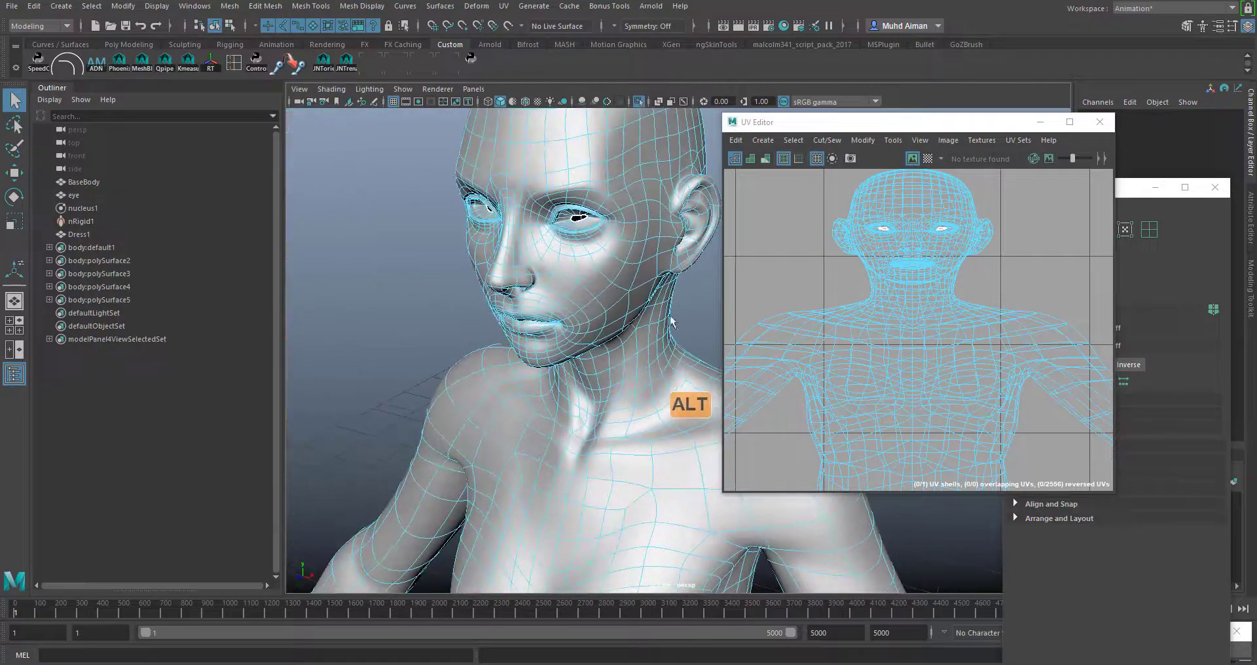
pyautogui.moveTo(806, 131); pyautogui.dragTo(992, 177)
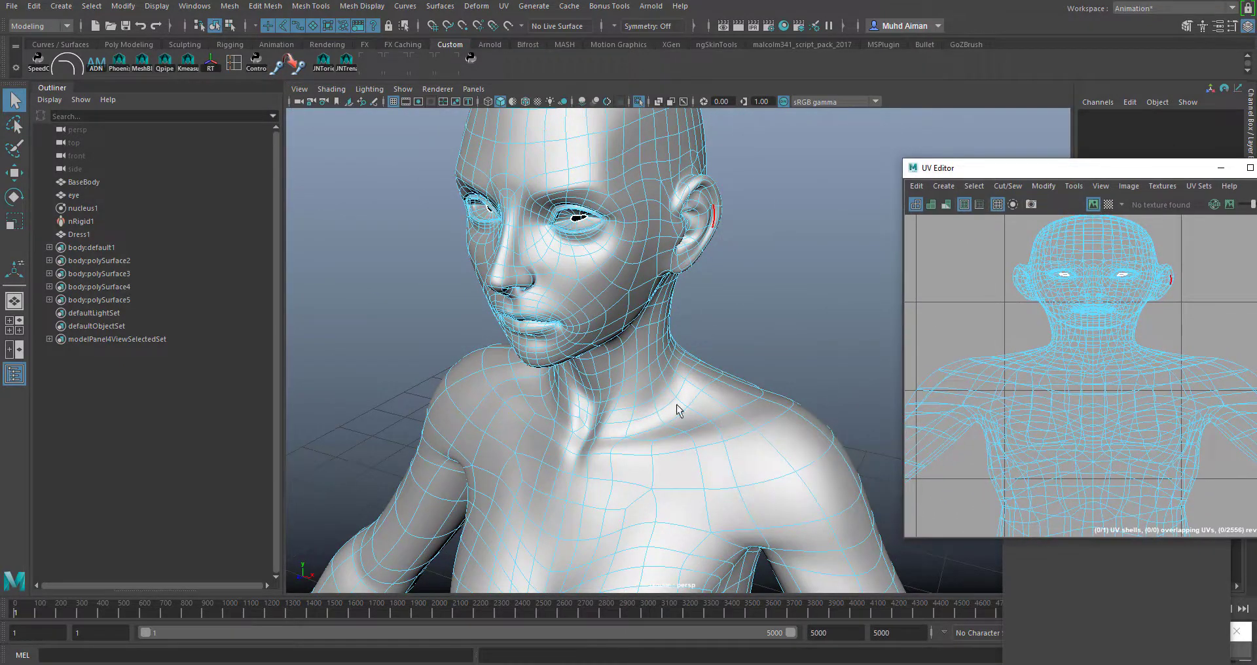
# - Examine the edge flow over the torso, arms, head and neck to judge where the first seam belongs
pyautogui.keyDown('alt'); pyautogui.moveTo(677, 406); pyautogui.dragTo(613, 311, button='right'); pyautogui.keyUp('alt')
pyautogui.keyDown('alt'); pyautogui.moveTo(688, 412); pyautogui.dragTo(652, 224, button='middle'); pyautogui.keyUp('alt')
pyautogui.keyDown('alt'); pyautogui.moveTo(683, 283); pyautogui.dragTo(655, 380, button='middle'); pyautogui.keyUp('alt')
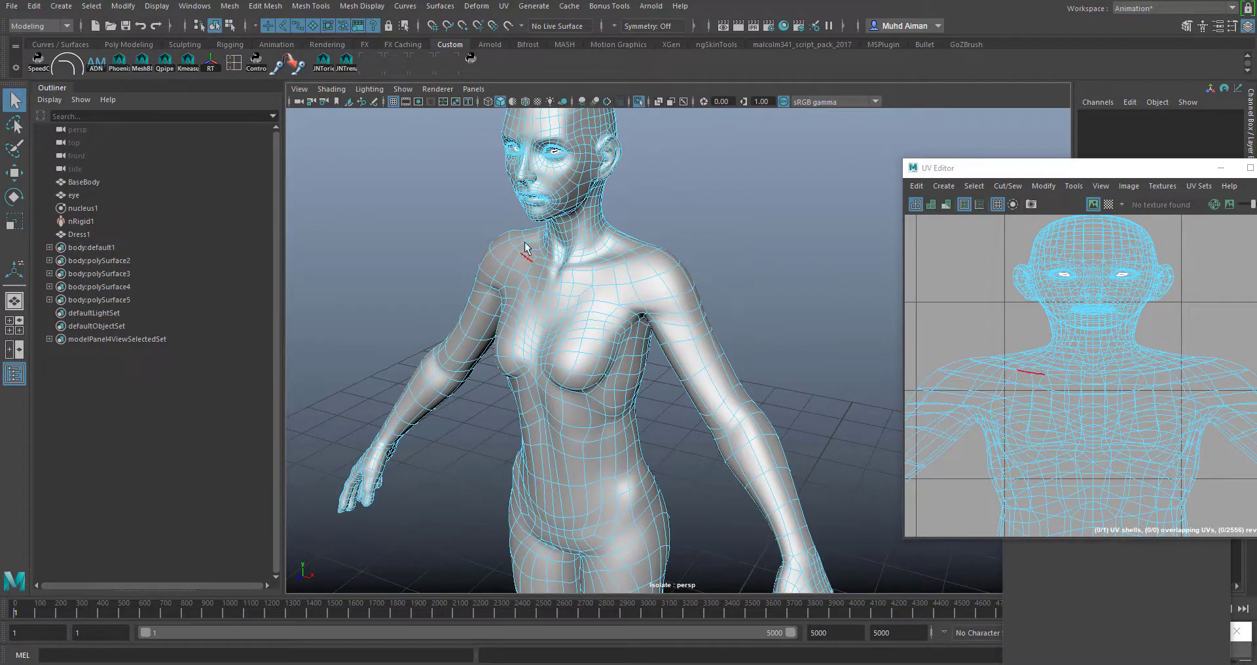
pyautogui.keyDown('alt'); pyautogui.moveTo(639, 307); pyautogui.dragTo(622, 127, button='middle'); pyautogui.keyUp('alt')
pyautogui.keyDown('alt'); pyautogui.moveTo(559, 199); pyautogui.dragTo(608, 483, button='middle'); pyautogui.keyUp('alt')
pyautogui.keyDown('alt'); pyautogui.moveTo(608, 486); pyautogui.dragTo(690, 553, button='right'); pyautogui.keyUp('alt')
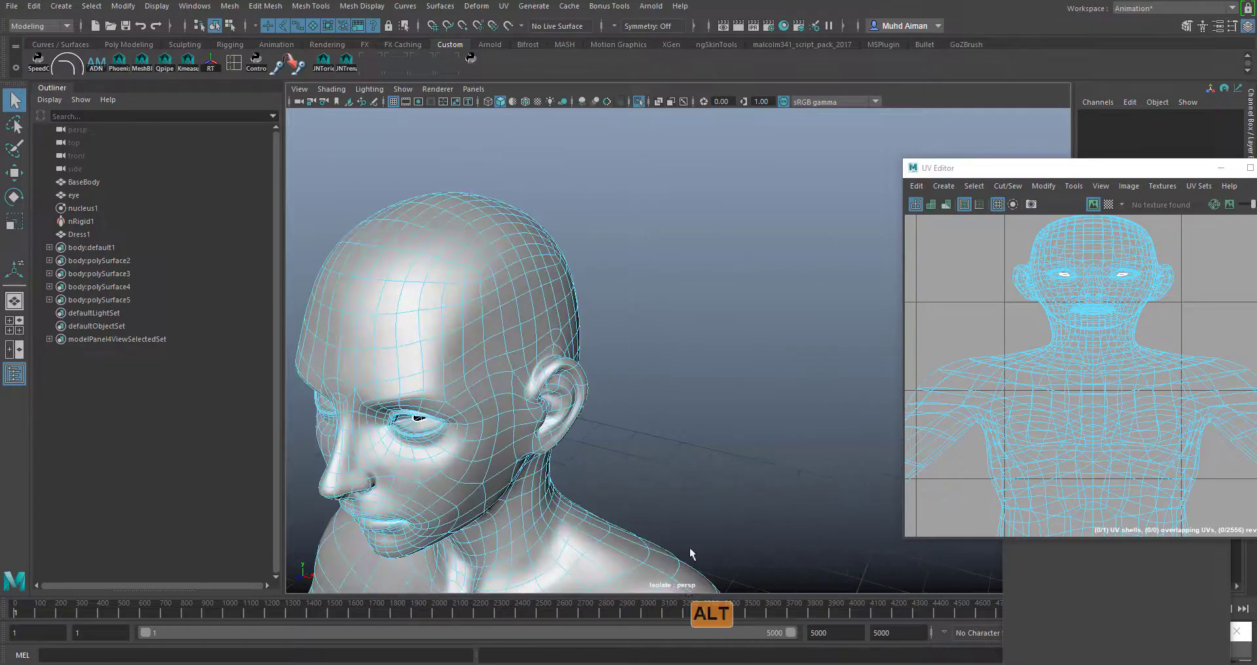
pyautogui.keyDown('alt'); pyautogui.moveTo(690, 553); pyautogui.dragTo(696, 441); pyautogui.keyUp('alt')
pyautogui.keyDown('alt'); pyautogui.moveTo(607, 459); pyautogui.dragTo(638, 470, button='right'); pyautogui.keyUp('alt')
pyautogui.keyDown('alt'); pyautogui.moveTo(639, 470); pyautogui.dragTo(641, 432); pyautogui.keyUp('alt')
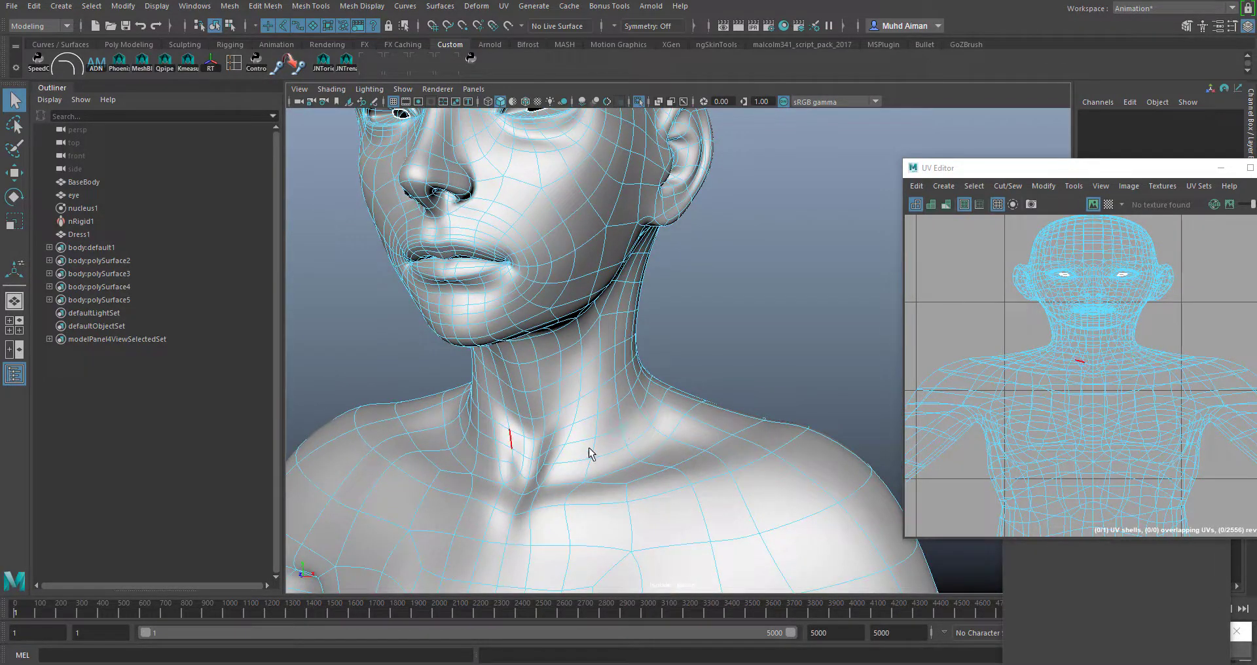
# - Select the complete edge loop around the base of the neck, checking it from the front, back and side
pyautogui.click(630, 422)
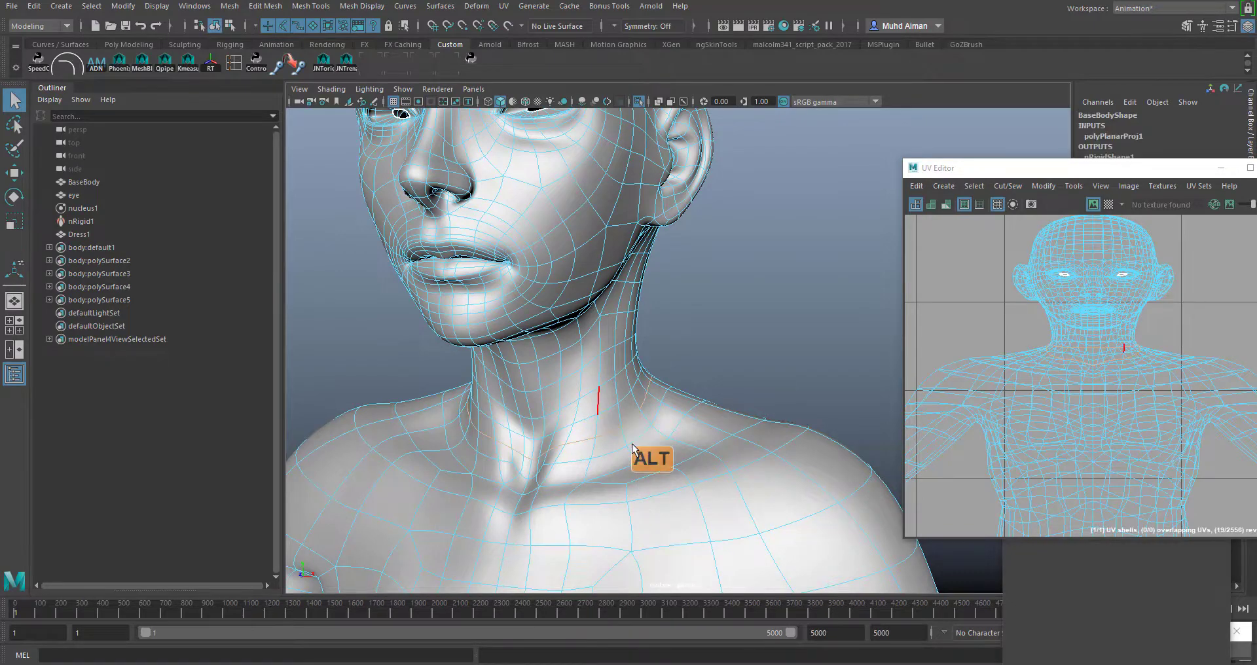
pyautogui.keyDown('alt'); pyautogui.moveTo(632, 447); pyautogui.dragTo(584, 424, button='right'); pyautogui.keyUp('alt')
pyautogui.keyDown('alt'); pyautogui.moveTo(584, 423); pyautogui.dragTo(692, 408); pyautogui.keyUp('alt')
pyautogui.keyDown('alt'); pyautogui.moveTo(692, 408); pyautogui.dragTo(654, 456, button='right'); pyautogui.keyUp('alt')
pyautogui.keyDown('alt'); pyautogui.moveTo(503, 466); pyautogui.dragTo(669, 438); pyautogui.keyUp('alt')
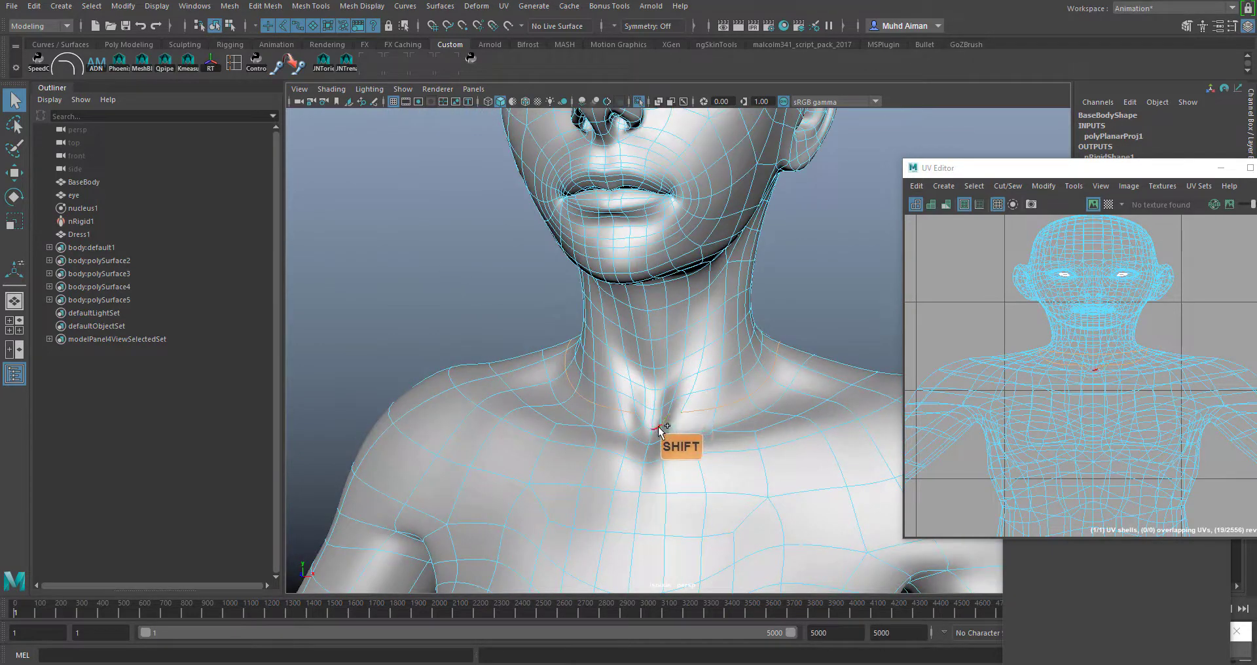
pyautogui.scroll(-3, 682, 325)
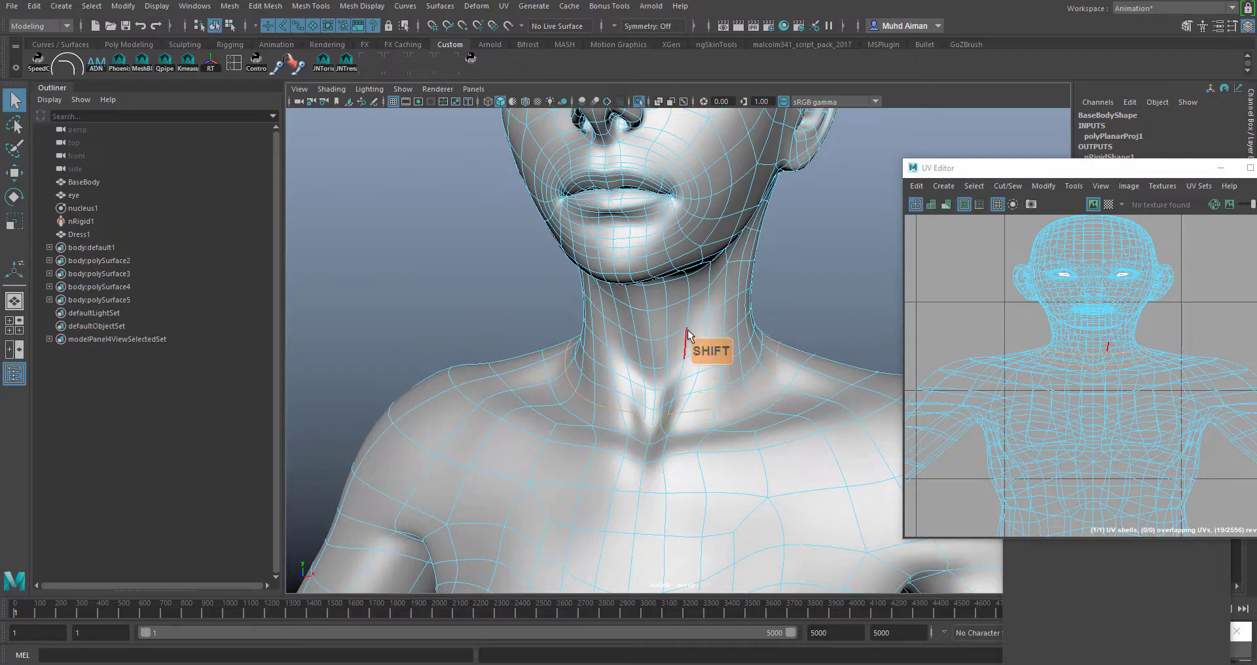
pyautogui.keyDown('alt'); pyautogui.moveTo(681, 324); pyautogui.dragTo(492, 354); pyautogui.keyUp('alt')
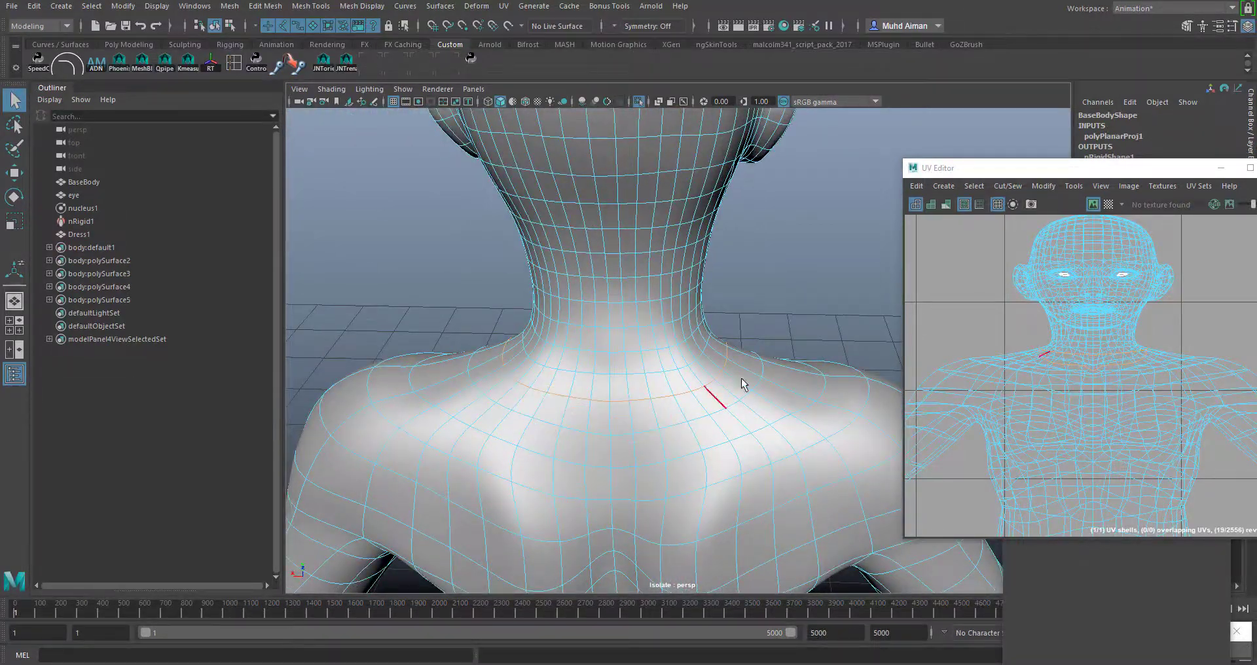
pyautogui.keyDown('alt'); pyautogui.moveTo(589, 412); pyautogui.dragTo(804, 373); pyautogui.keyUp('alt')
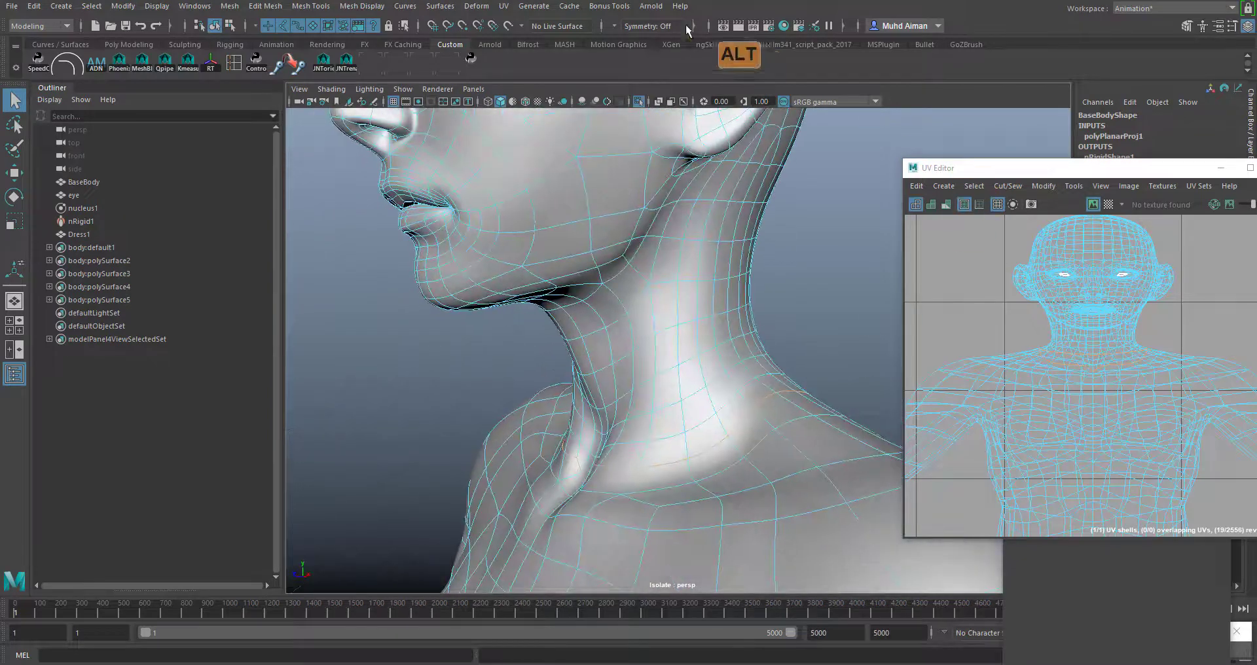
# - Cut the UVs along the selected neck-base edge loop, and deselect it to check the seam in the UV Editor
pyautogui.click(503, 6)
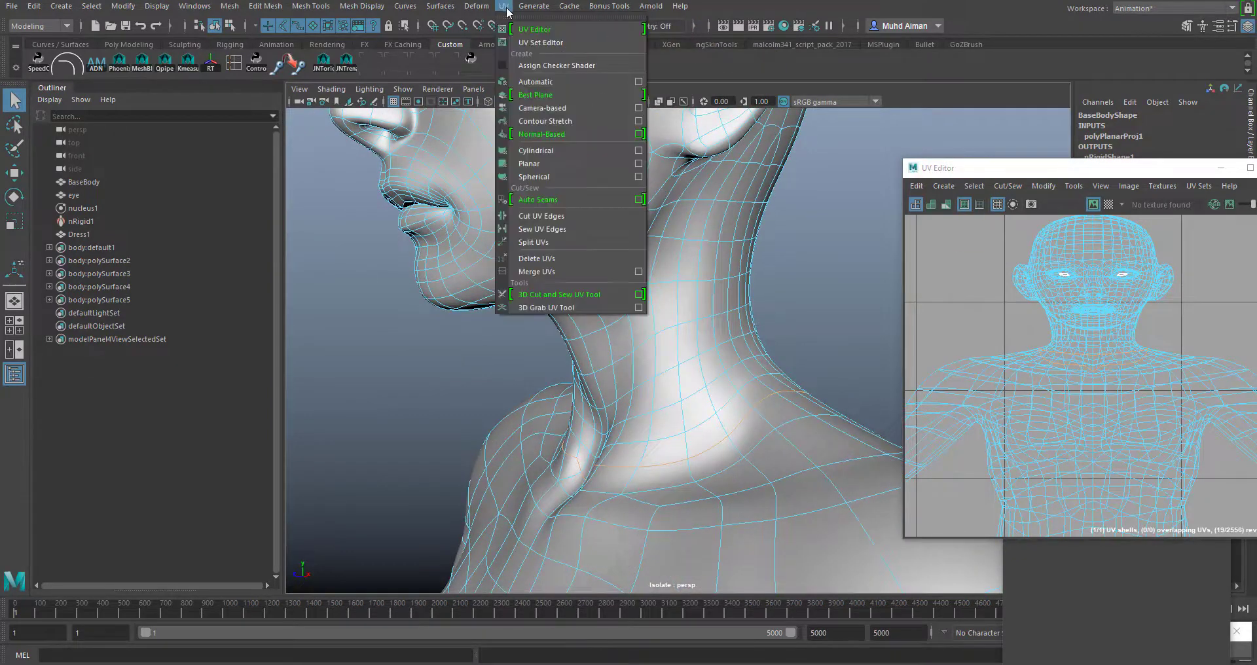
pyautogui.click(547, 215)
pyautogui.moveTo(1025, 177); pyautogui.dragTo(899, 143)
pyautogui.scroll(-3, 994, 265)
pyautogui.scroll(-3, 994, 261)
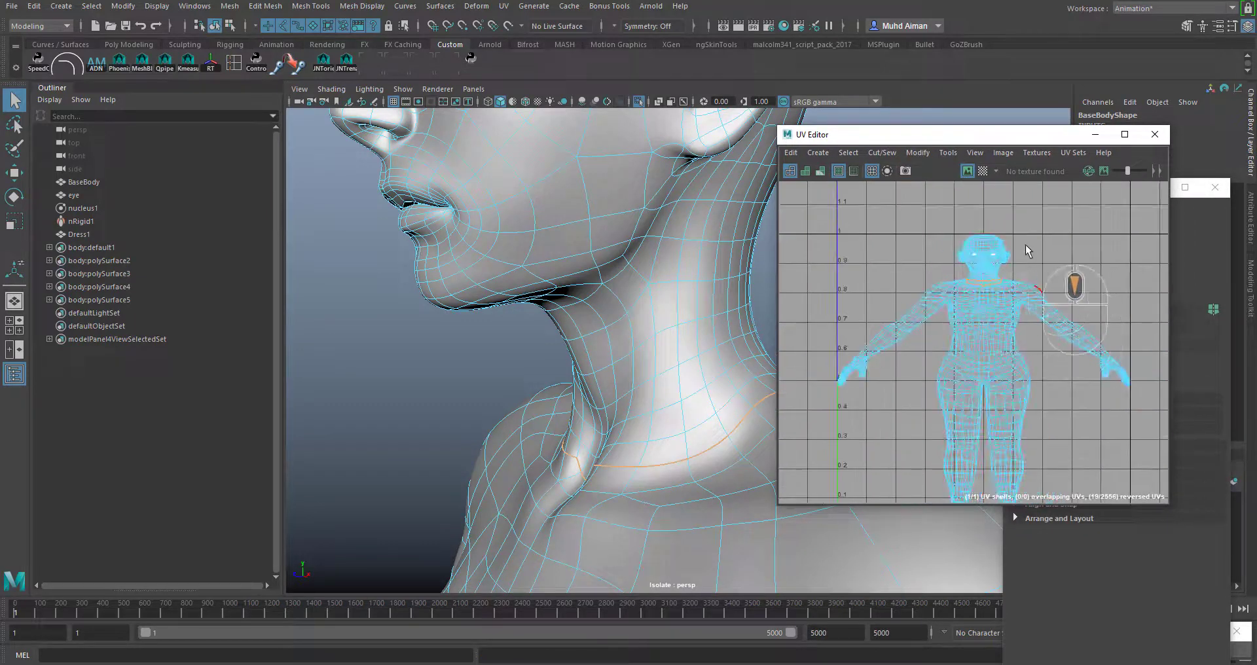
pyautogui.keyDown('alt'); pyautogui.moveTo(1020, 250); pyautogui.dragTo(975, 290, button='middle'); pyautogui.keyUp('alt')
pyautogui.keyDown('alt'); pyautogui.moveTo(937, 254); pyautogui.dragTo(1039, 316, button='right'); pyautogui.keyUp('alt')
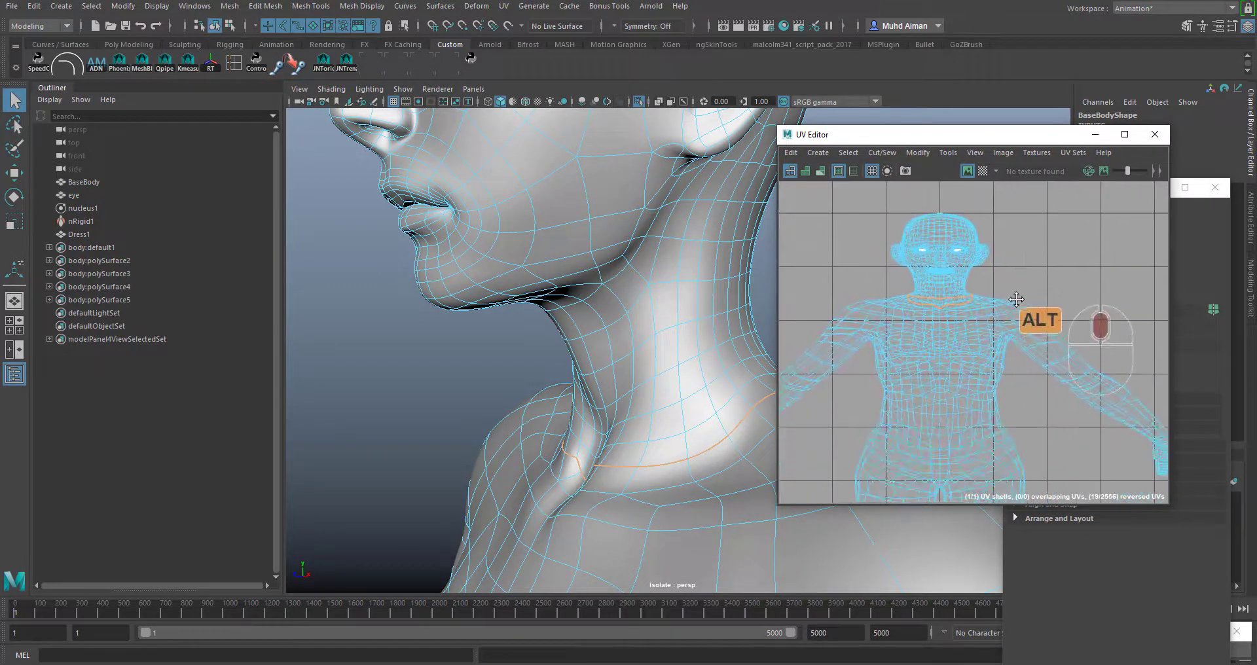
pyautogui.keyDown('alt'); pyautogui.moveTo(654, 359); pyautogui.dragTo(632, 367); pyautogui.keyUp('alt')
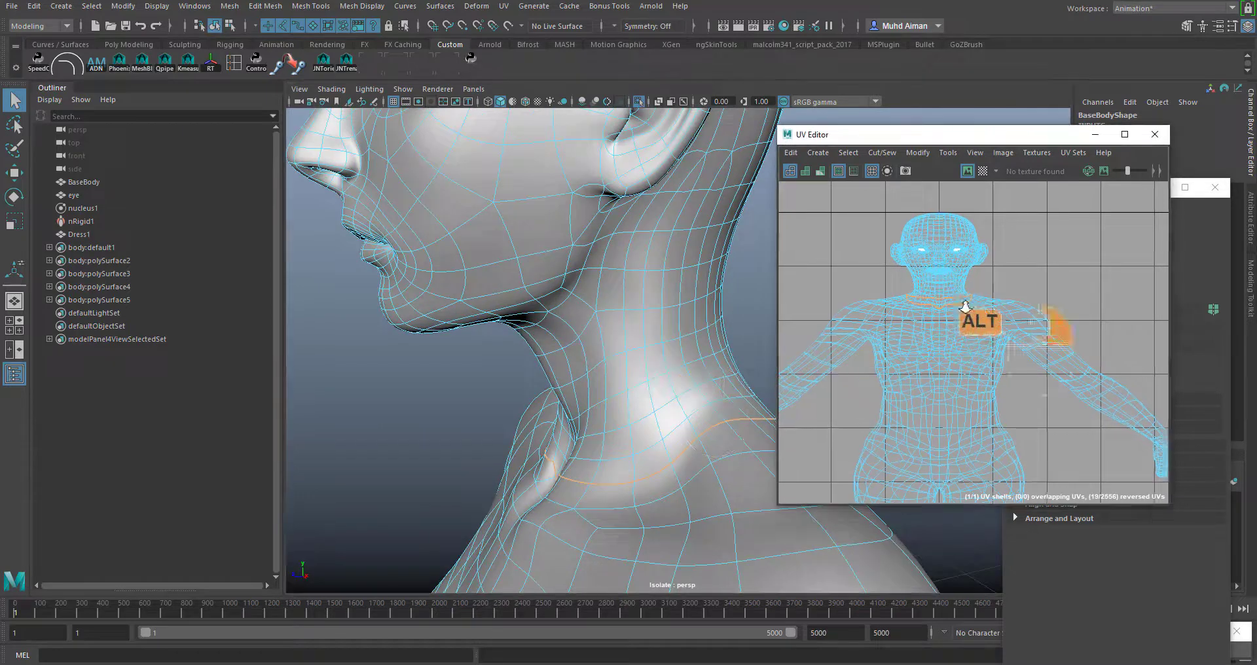
pyautogui.keyDown('alt'); pyautogui.moveTo(962, 303); pyautogui.dragTo(1058, 298, button='right'); pyautogui.keyUp('alt')
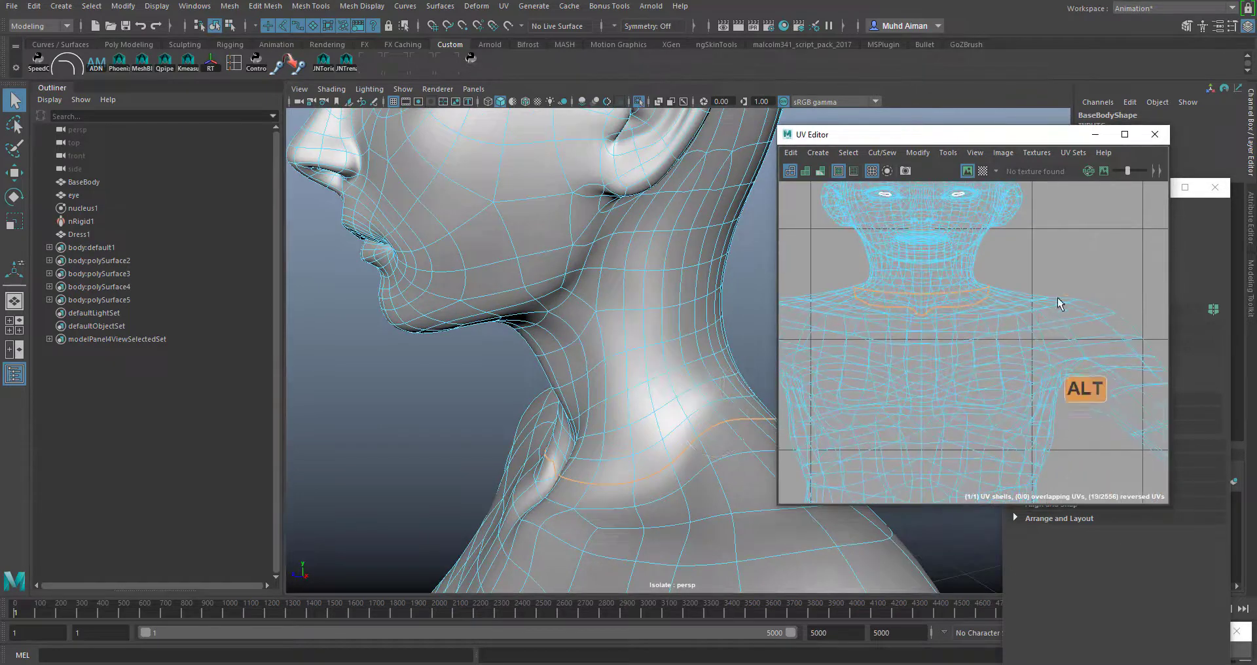
pyautogui.click(1113, 260)
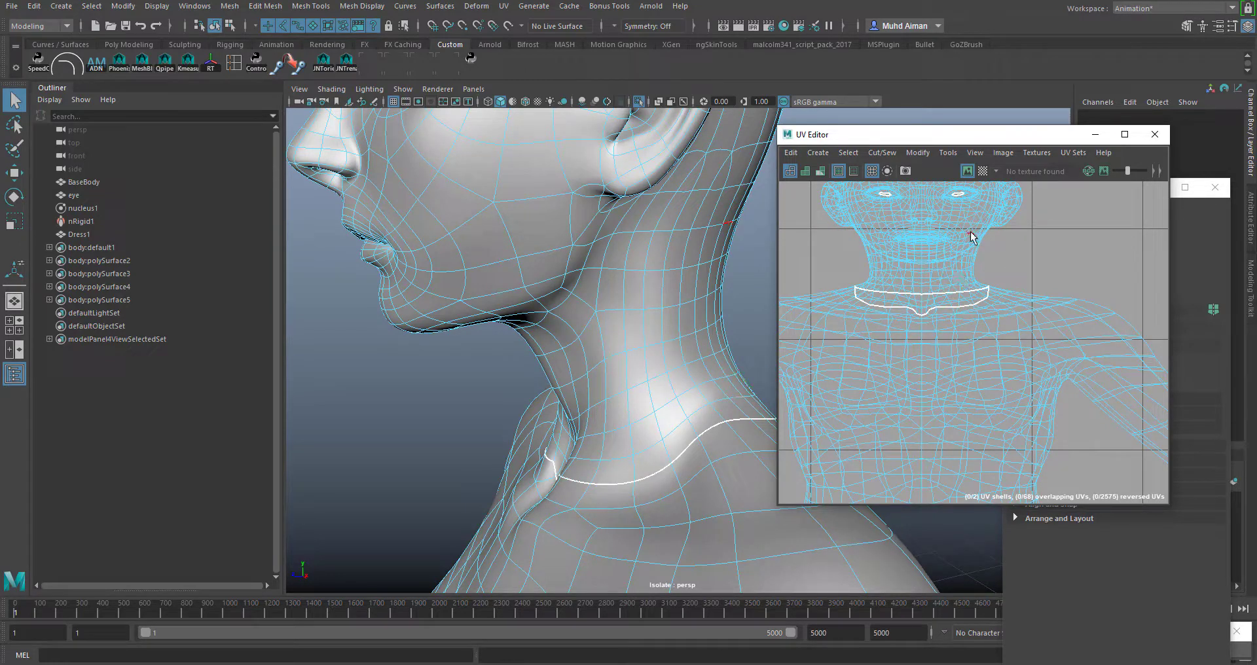
# - Switch to UV selection and select the entire head UV shell, starting from the UVs of one ear
pyautogui.moveTo(971, 234); pyautogui.dragTo(1008, 226, button='right')
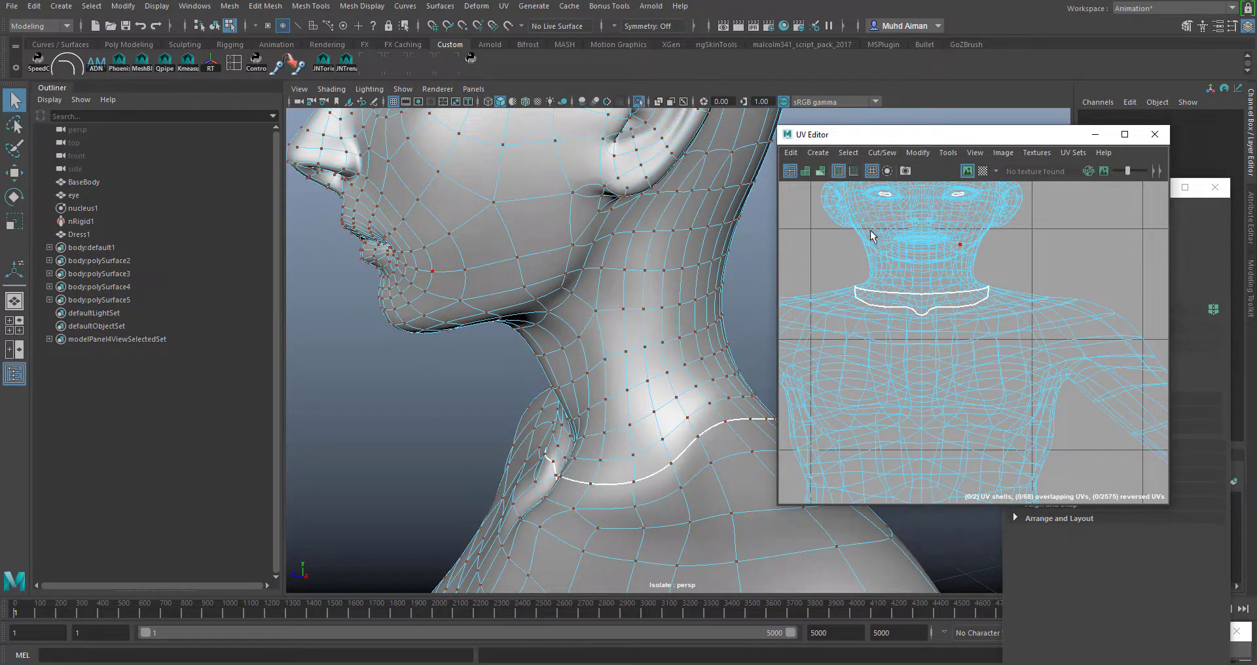
pyautogui.keyDown('alt'); pyautogui.moveTo(987, 223); pyautogui.dragTo(993, 276, button='middle'); pyautogui.keyUp('alt')
pyautogui.moveTo(1067, 274); pyautogui.dragTo(993, 213)
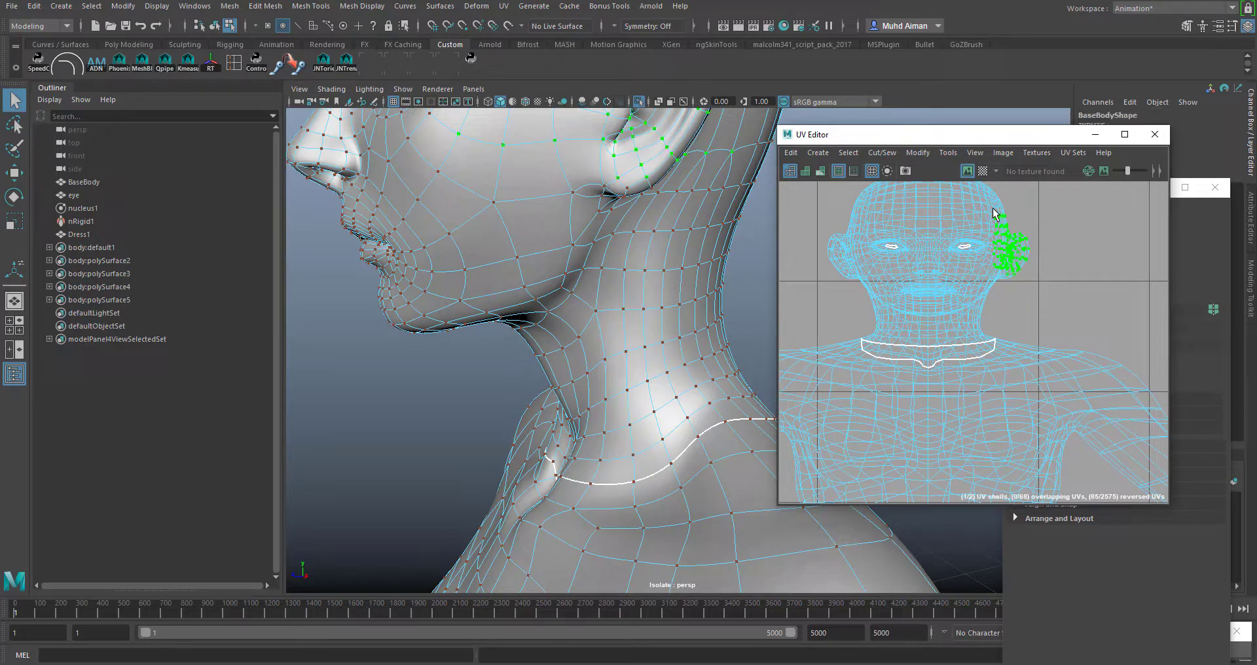
pyautogui.keyDown('ctrl'); pyautogui.rightClick(1009, 246); pyautogui.keyUp('ctrl')
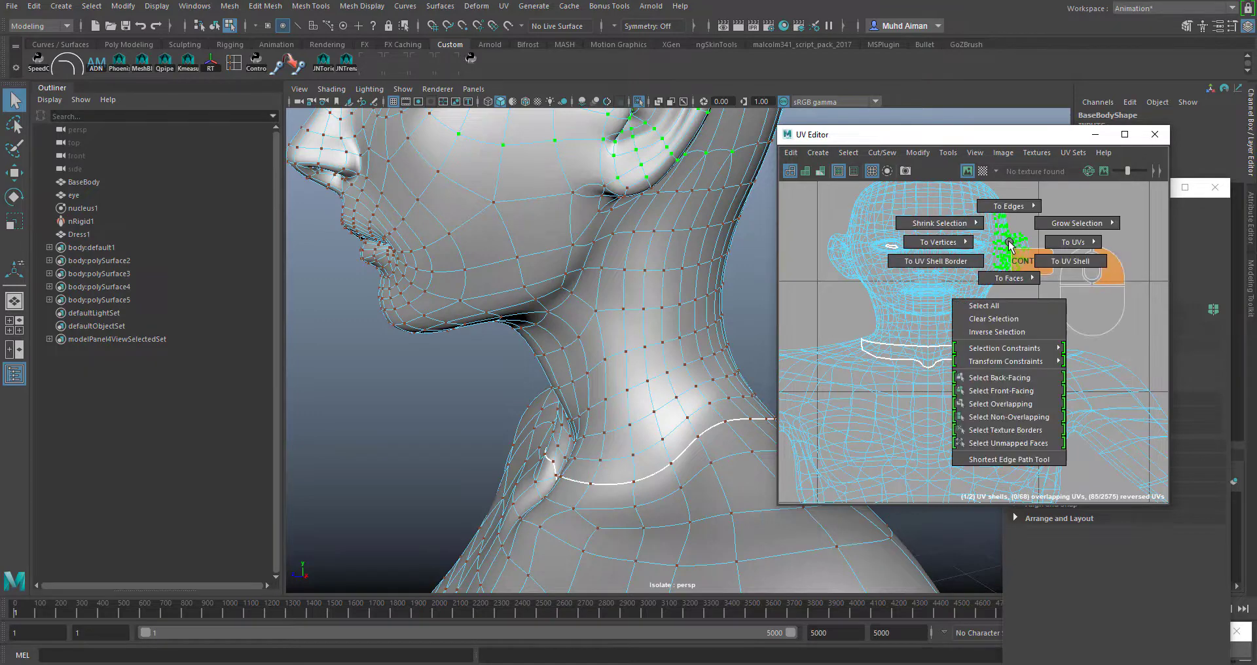
pyautogui.keyDown('ctrl'); pyautogui.moveTo(1008, 246); pyautogui.dragTo(1057, 265, button='right'); pyautogui.keyUp('ctrl')
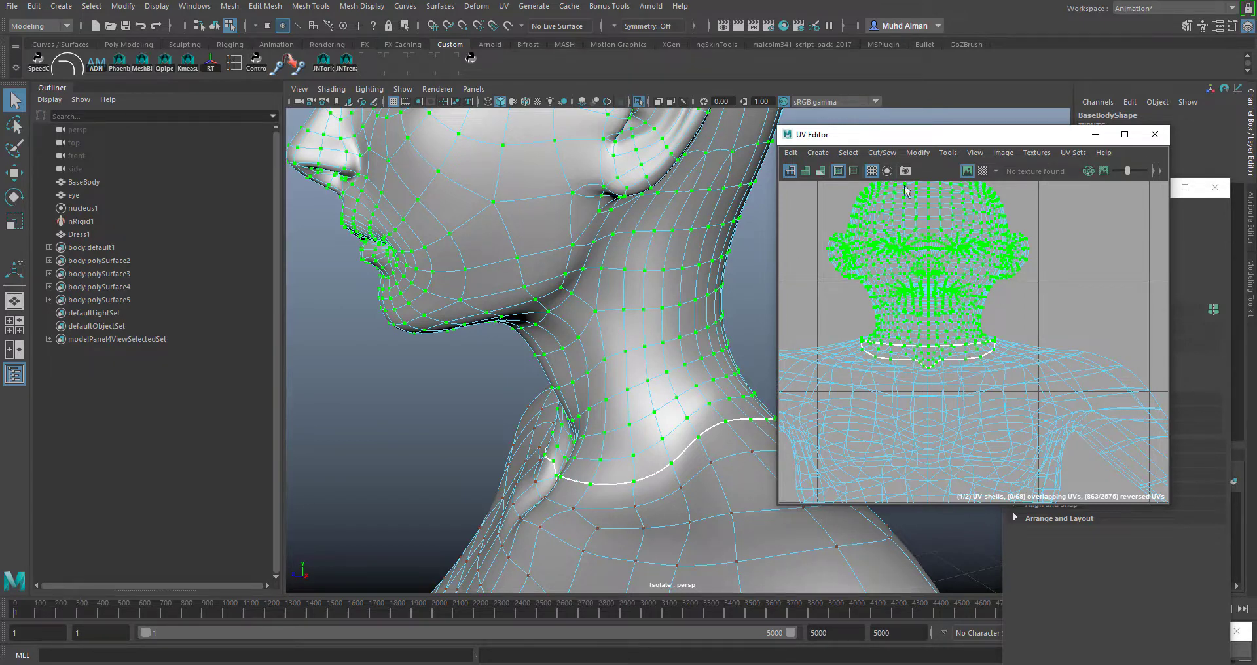
# - Move the head UV shell upward, clear of the body shell, and deselect it
pyautogui.keyDown('alt'); pyautogui.moveTo(1023, 353); pyautogui.dragTo(1033, 399, button='middle'); pyautogui.keyUp('alt')
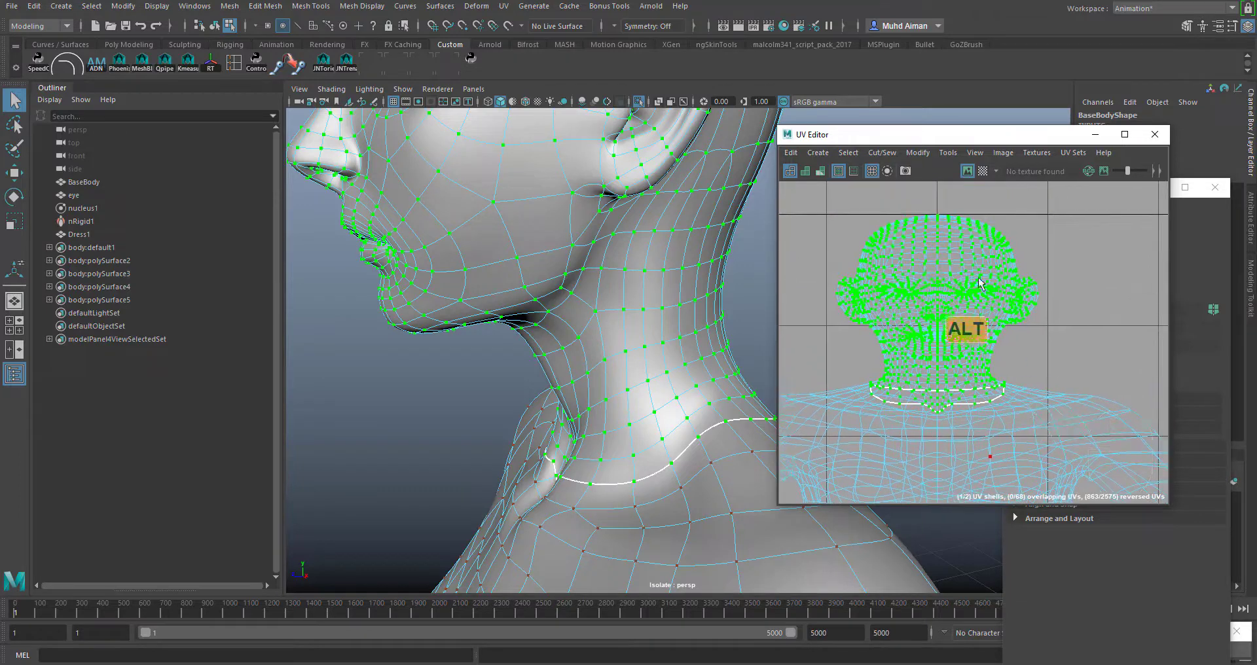
pyautogui.keyDown('alt'); pyautogui.moveTo(985, 357); pyautogui.dragTo(992, 352, button='middle'); pyautogui.keyUp('alt')
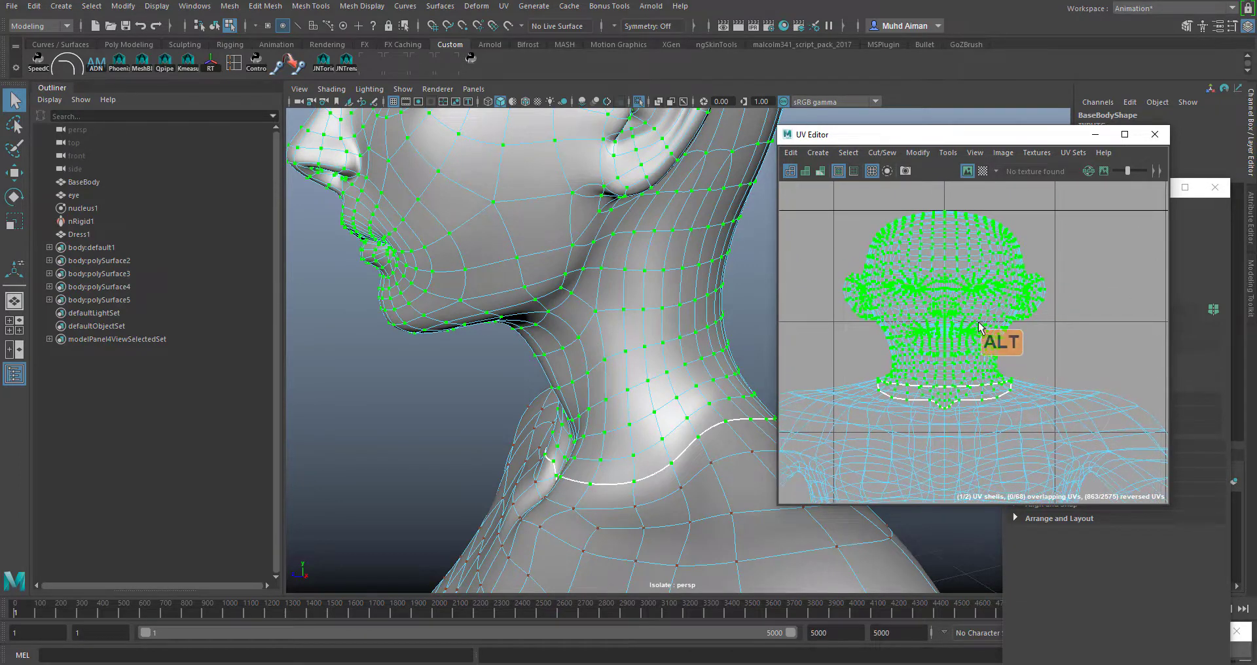
pyautogui.press('w')
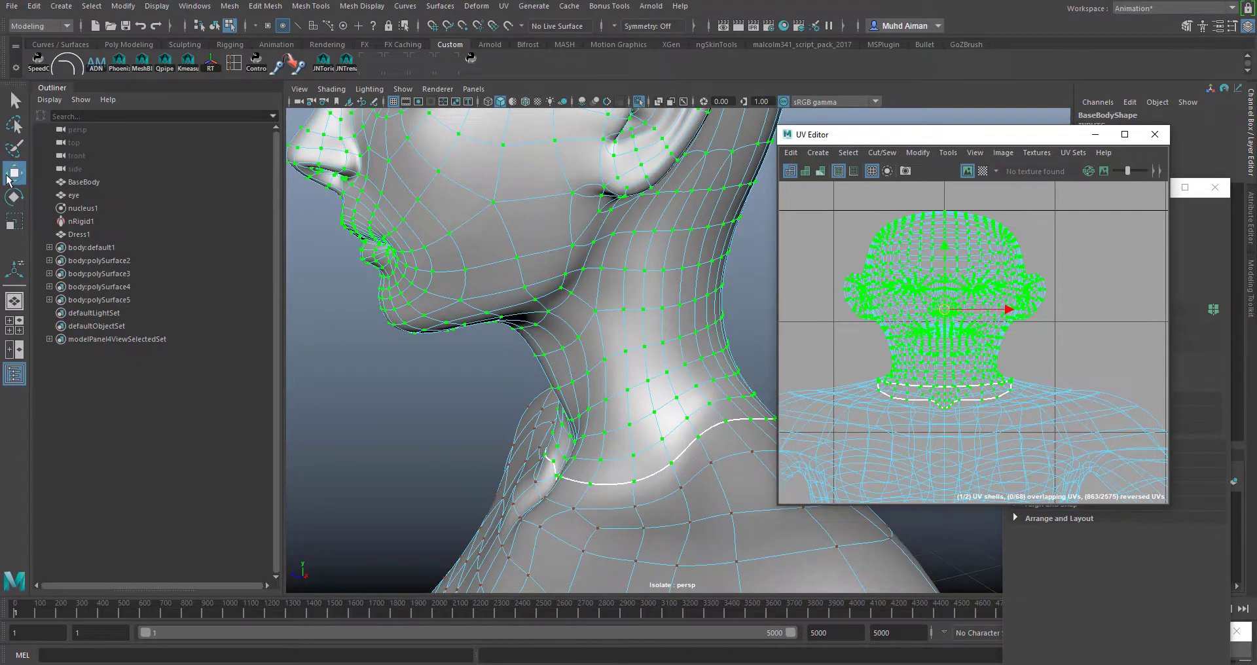
pyautogui.moveTo(946, 312); pyautogui.dragTo(926, 208)
pyautogui.moveTo(945, 232); pyautogui.dragTo(938, 239)
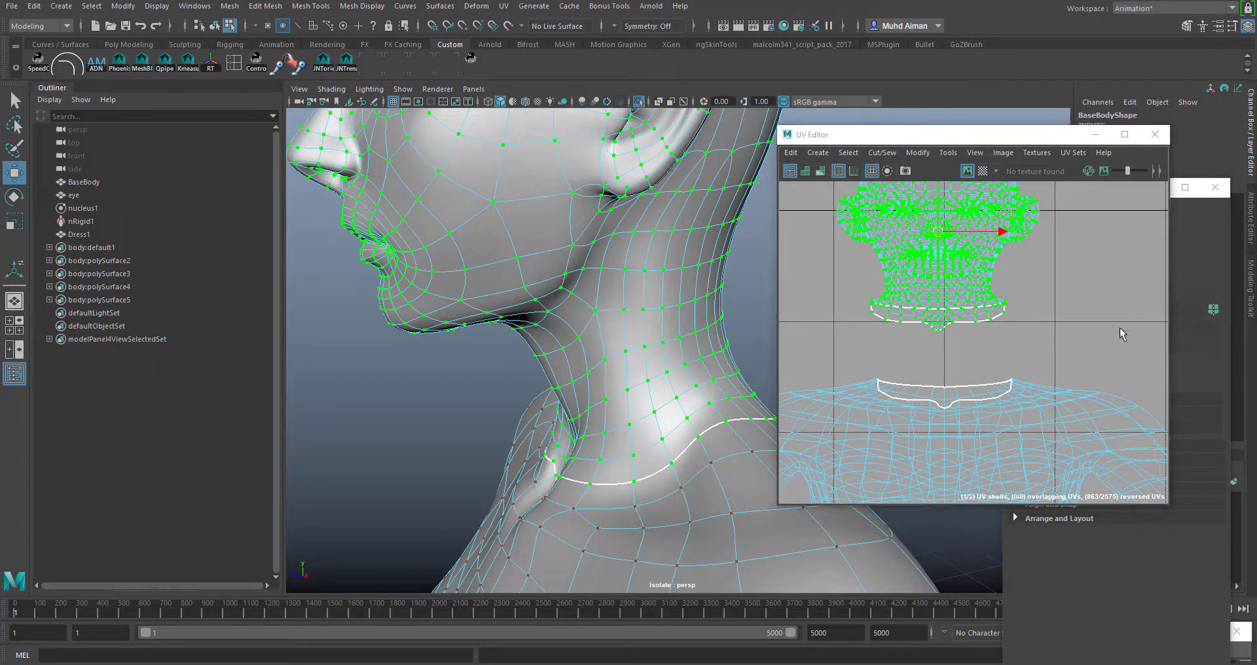
pyautogui.keyDown('alt'); pyautogui.moveTo(1007, 325); pyautogui.dragTo(1014, 354, button='middle'); pyautogui.keyUp('alt')
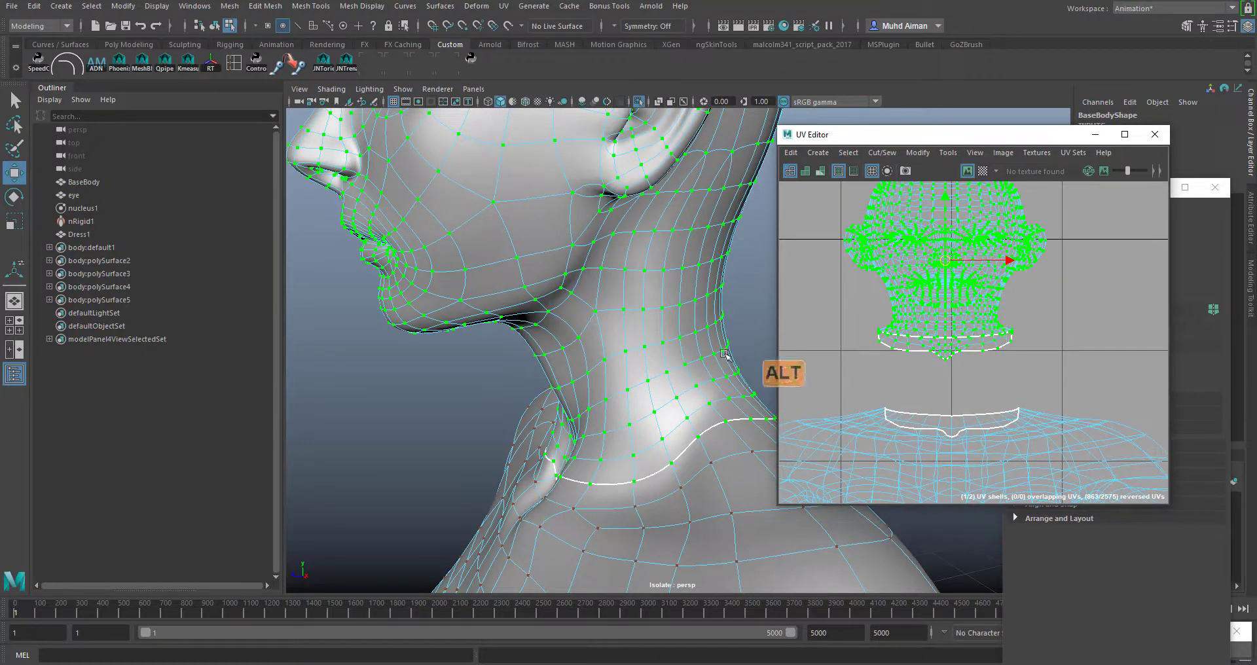
pyautogui.keyDown('alt'); pyautogui.moveTo(577, 411); pyautogui.dragTo(632, 407, button='right'); pyautogui.keyUp('alt')
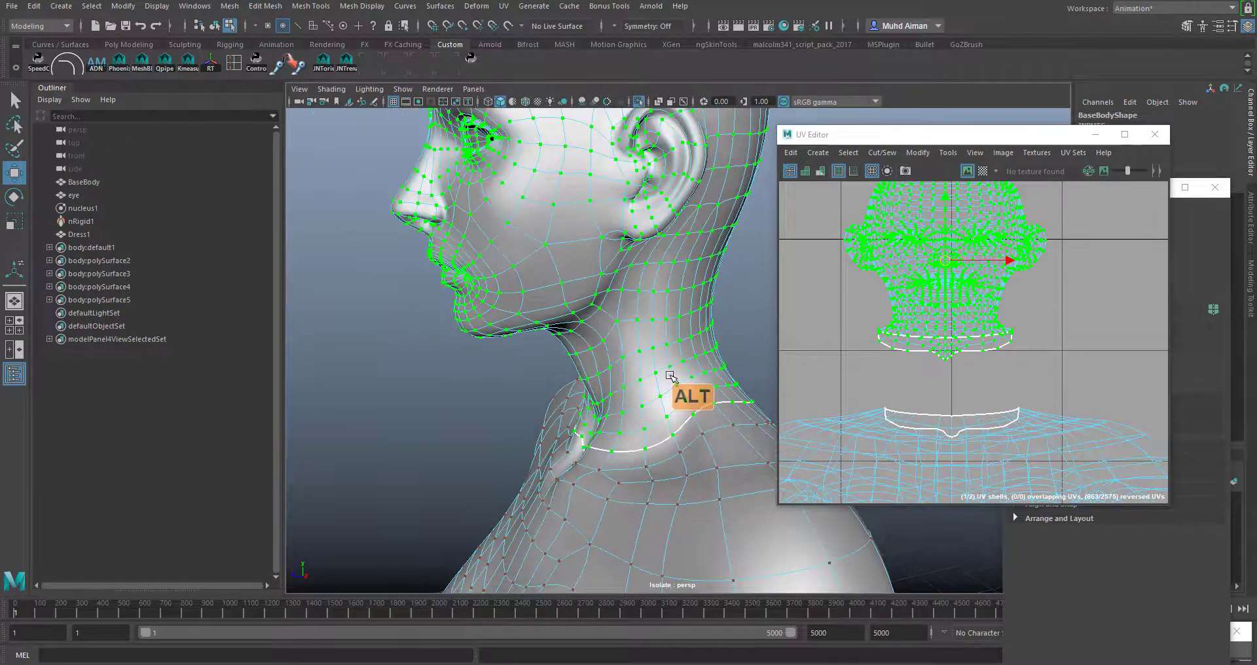
pyautogui.click(1086, 311)
# - Switch to edge selection and select the complete edge loop around the character's left upper arm at the armpit, front and back
pyautogui.keyDown('alt'); pyautogui.moveTo(725, 402); pyautogui.dragTo(629, 289, button='middle'); pyautogui.keyUp('alt')
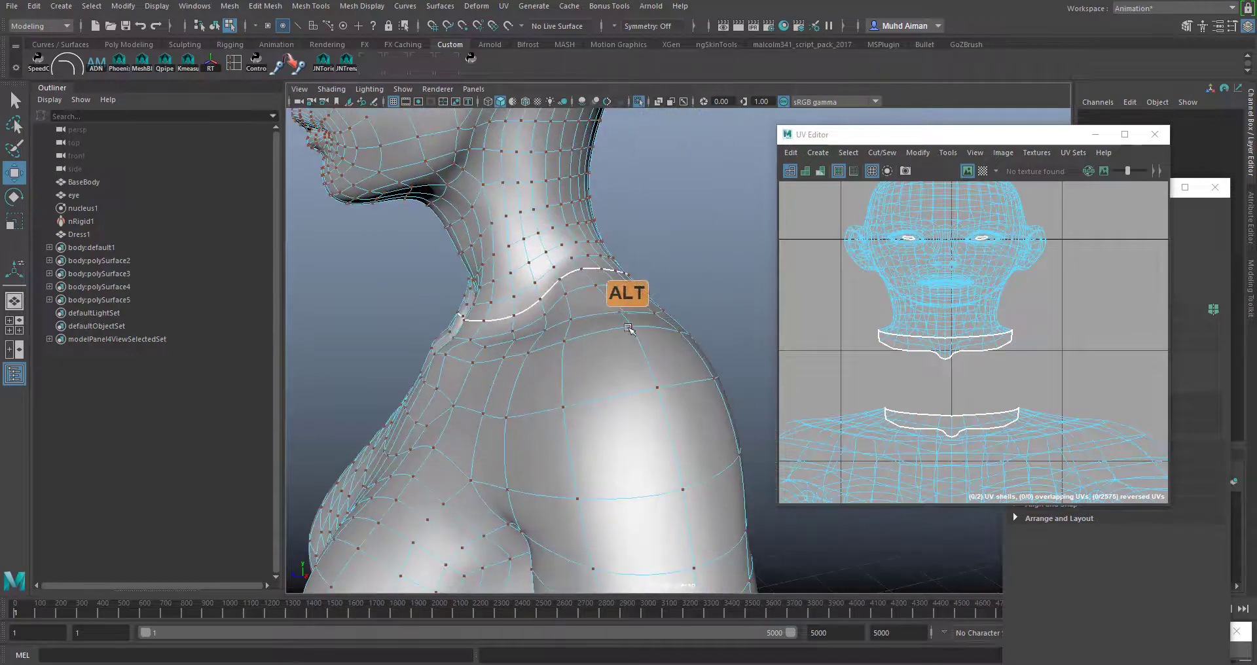
pyautogui.keyDown('alt'); pyautogui.moveTo(630, 289); pyautogui.dragTo(609, 386, button='right'); pyautogui.keyUp('alt')
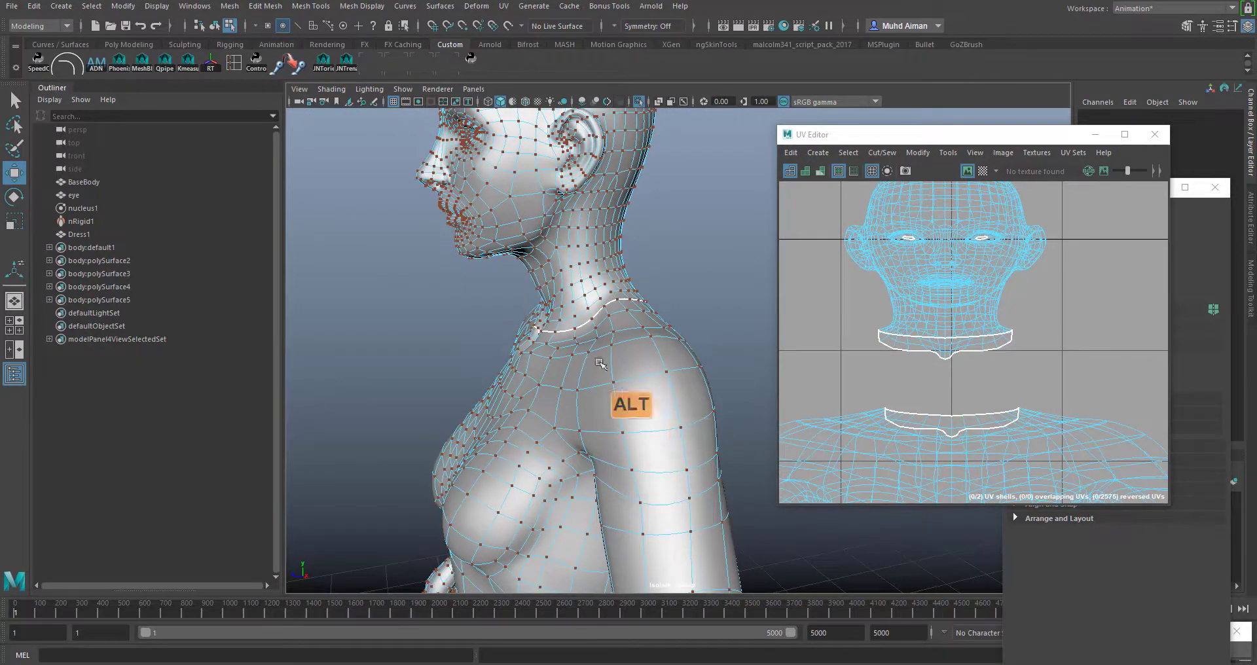
pyautogui.keyDown('alt'); pyautogui.moveTo(602, 380); pyautogui.dragTo(651, 370); pyautogui.keyUp('alt')
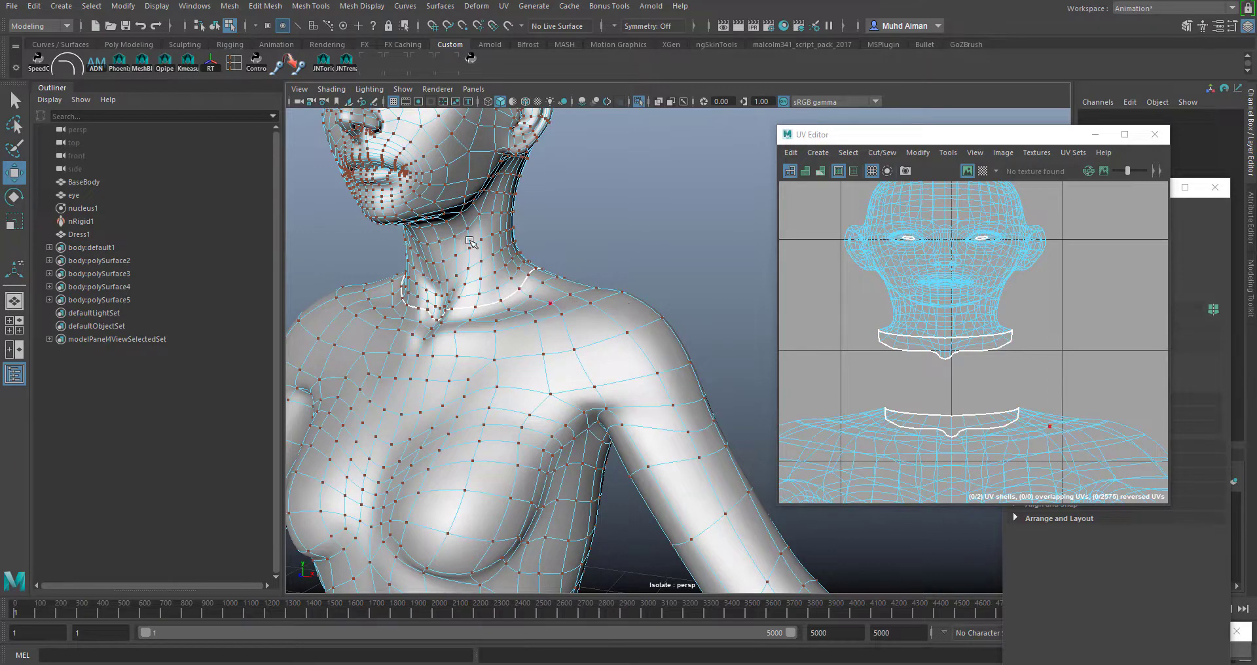
pyautogui.keyDown('alt'); pyautogui.moveTo(628, 323); pyautogui.dragTo(574, 311); pyautogui.keyUp('alt')
pyautogui.moveTo(543, 246); pyautogui.dragTo(557, 237, button='right')
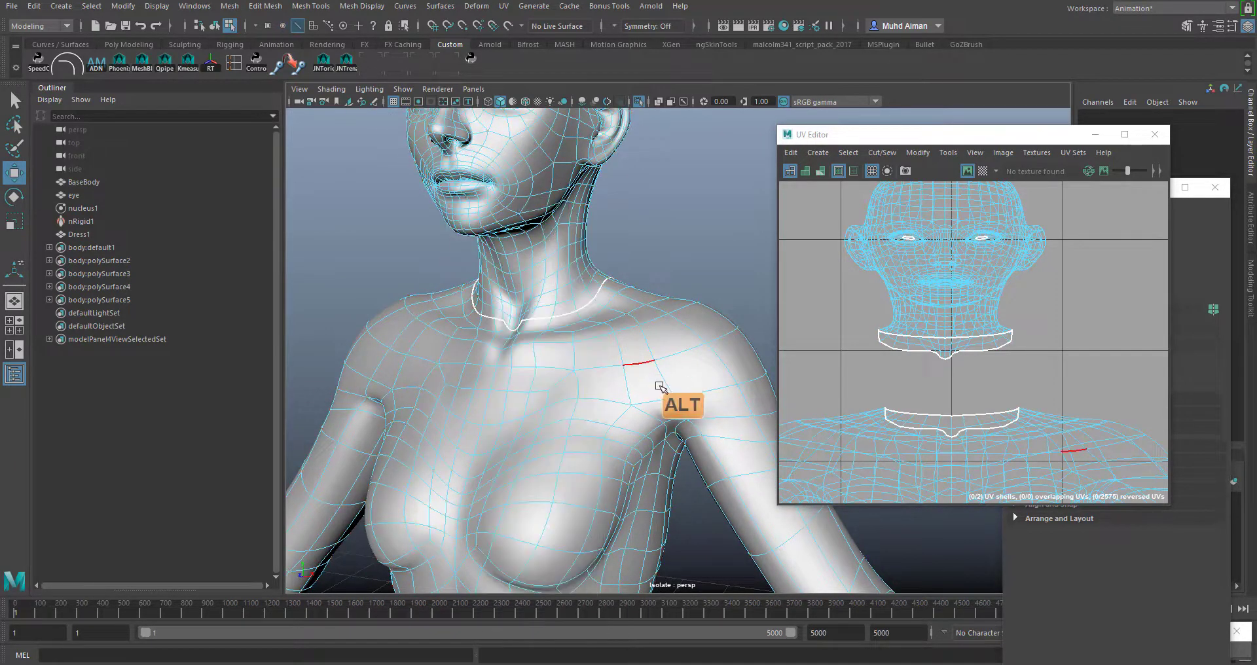
pyautogui.keyDown('alt'); pyautogui.moveTo(659, 387); pyautogui.dragTo(686, 349); pyautogui.keyUp('alt')
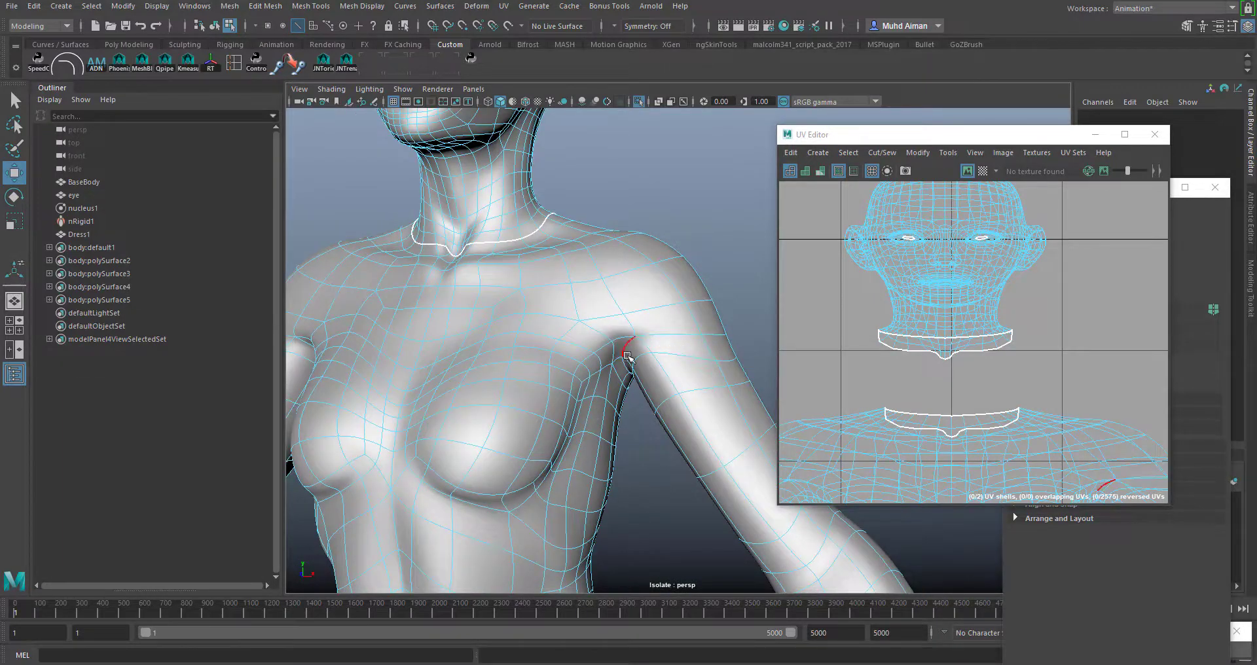
pyautogui.click(683, 331)
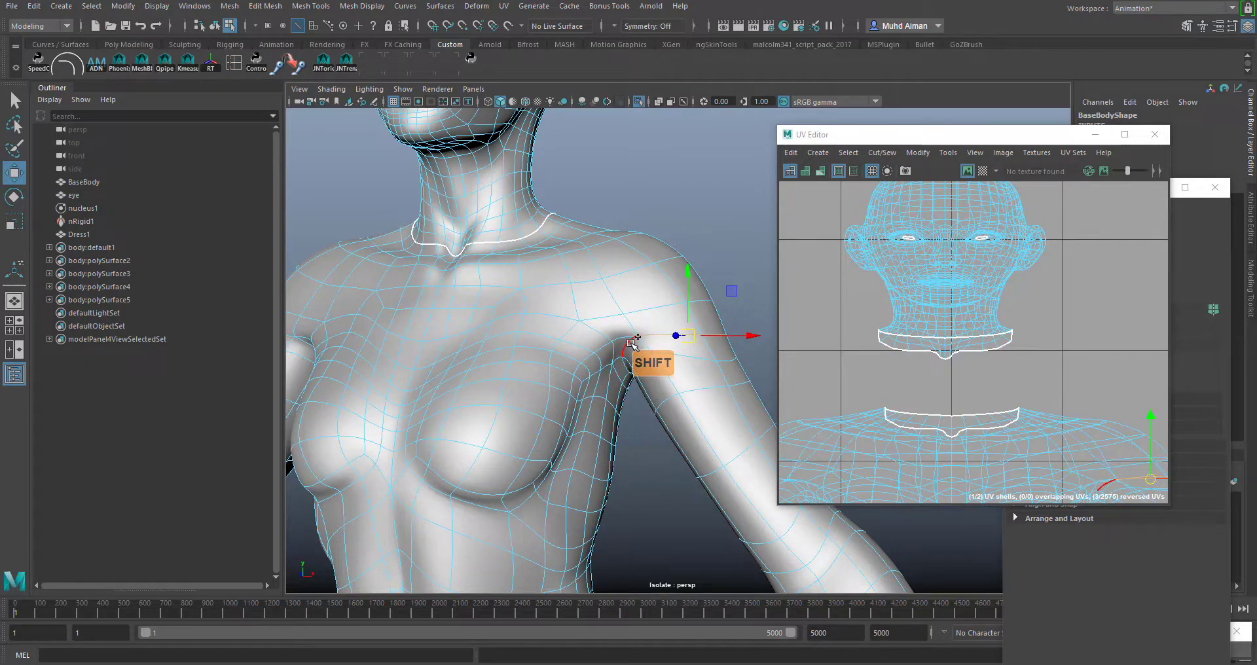
pyautogui.moveTo(644, 409)
pyautogui.keyDown('alt'); pyautogui.mouseDown()
pyautogui.moveTo(647, 361)
pyautogui.moveTo(620, 336)
pyautogui.moveTo(574, 332)
pyautogui.moveTo(482, 378)
pyautogui.moveTo(648, 396)
pyautogui.mouseUp(); pyautogui.keyUp('alt')
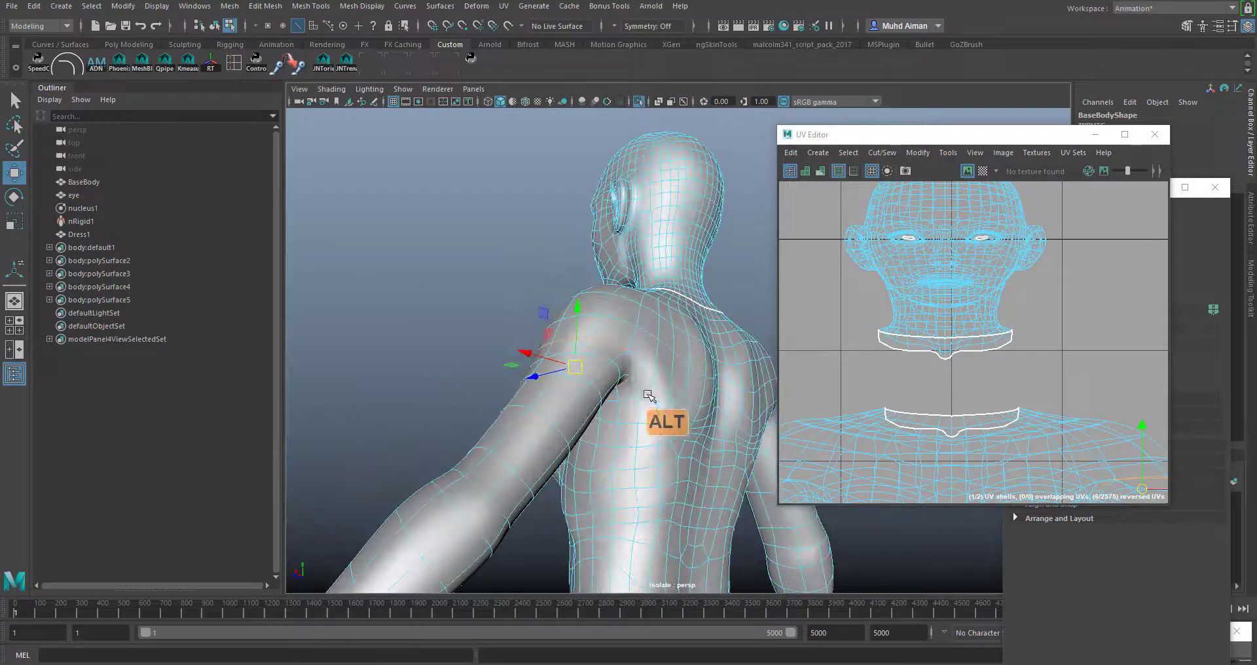
pyautogui.keyDown('shift'); pyautogui.doubleClick(631, 354); pyautogui.keyUp('shift')
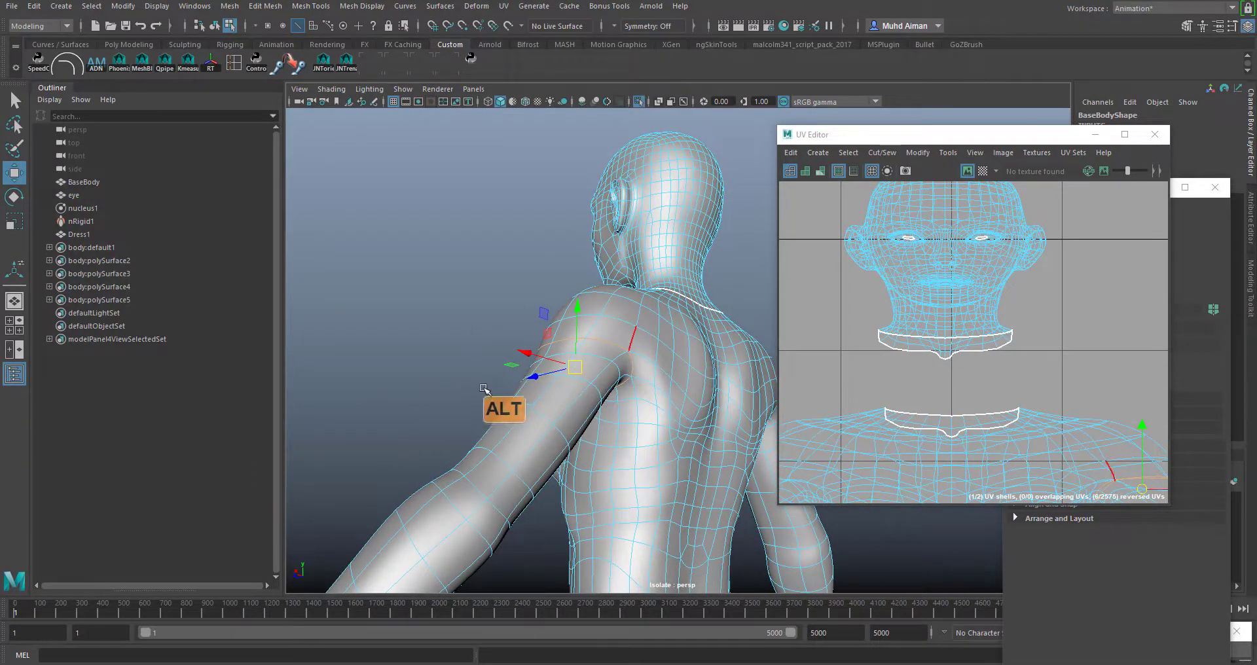
# - Add the matching edge loop around the right upper arm to the selection, and make more room for the viewport beside the UV Editor
pyautogui.keyDown('alt'); pyautogui.moveTo(484, 389); pyautogui.dragTo(587, 357); pyautogui.keyUp('alt')
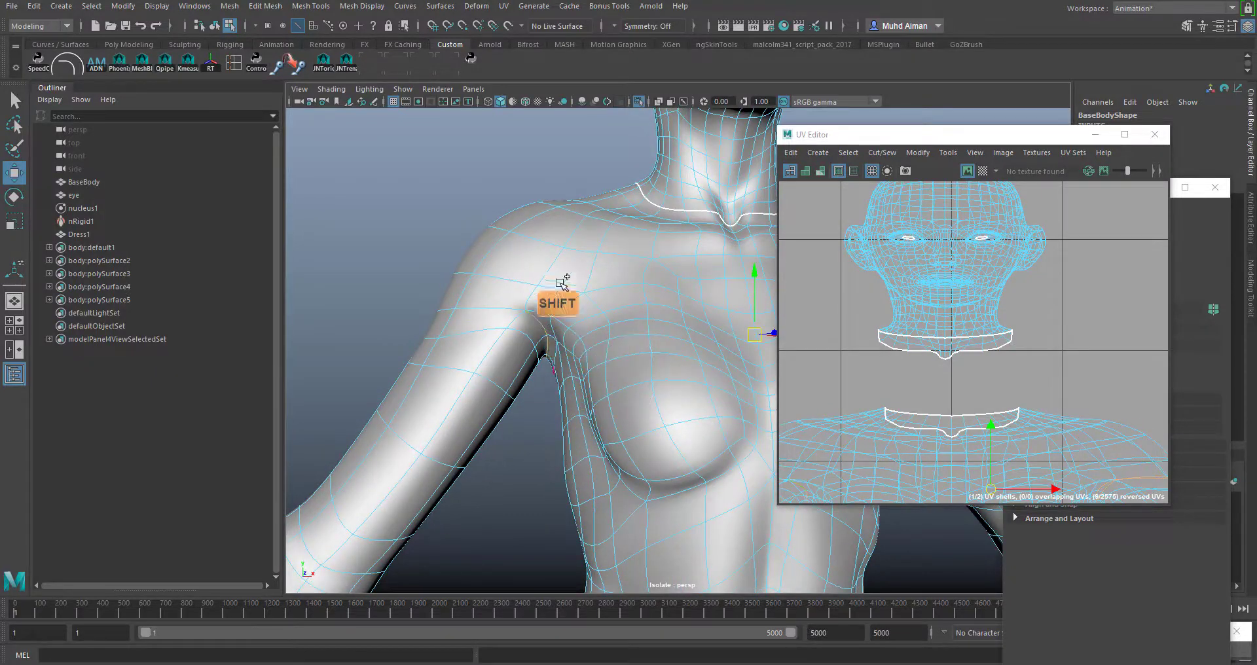
pyautogui.keyDown('shift'); pyautogui.doubleClick(493, 308); pyautogui.keyUp('shift')
pyautogui.keyDown('alt'); pyautogui.moveTo(616, 293); pyautogui.dragTo(706, 256); pyautogui.keyUp('alt')
pyautogui.moveTo(816, 140); pyautogui.dragTo(865, 145)
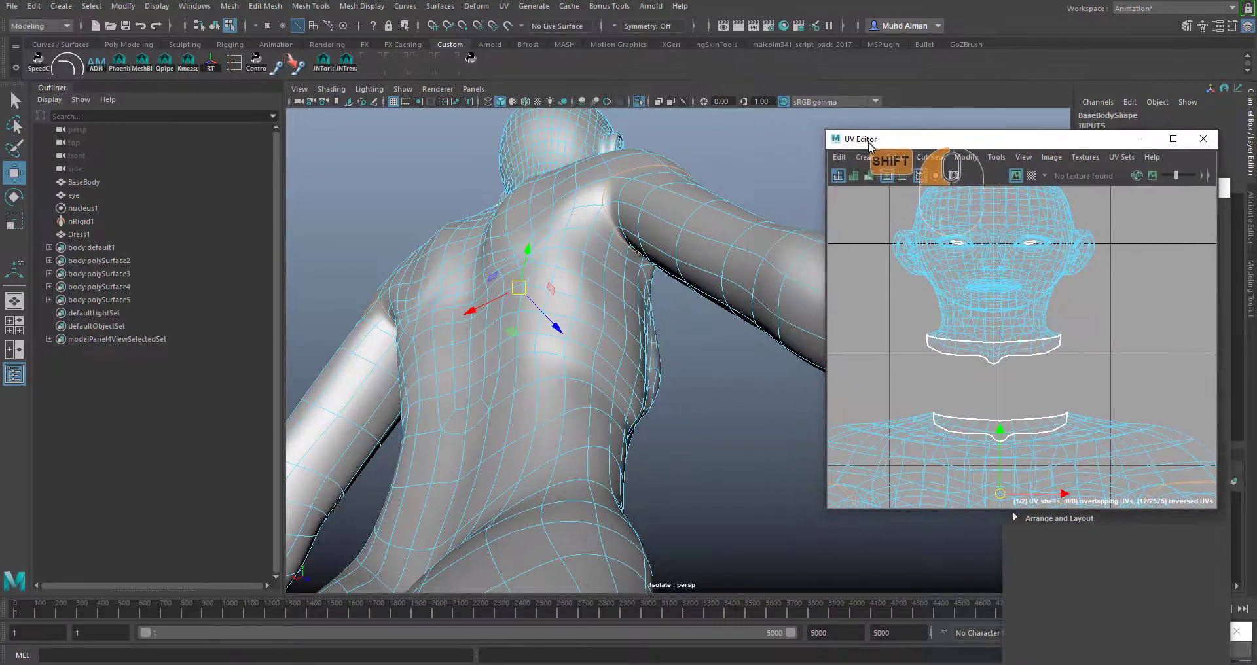
pyautogui.moveTo(287, 197); pyautogui.dragTo(201, 199)
pyautogui.keyDown('alt'); pyautogui.moveTo(577, 290); pyautogui.dragTo(412, 425); pyautogui.keyUp('alt')
pyautogui.keyDown('alt'); pyautogui.moveTo(412, 426); pyautogui.dragTo(448, 353, button='right'); pyautogui.keyUp('alt')
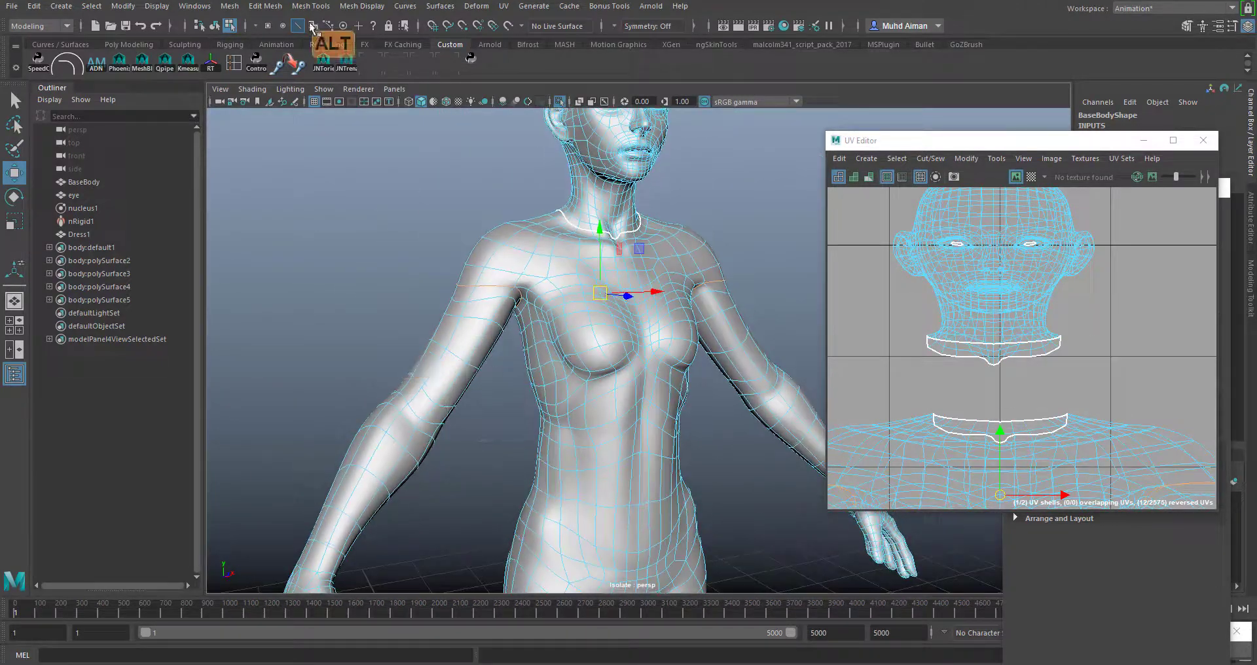
# - Cut the UVs along both selected upper-arm edge loops, and deselect them to check the seams in the UV Editor
pyautogui.click(504, 7)
pyautogui.click(556, 214)
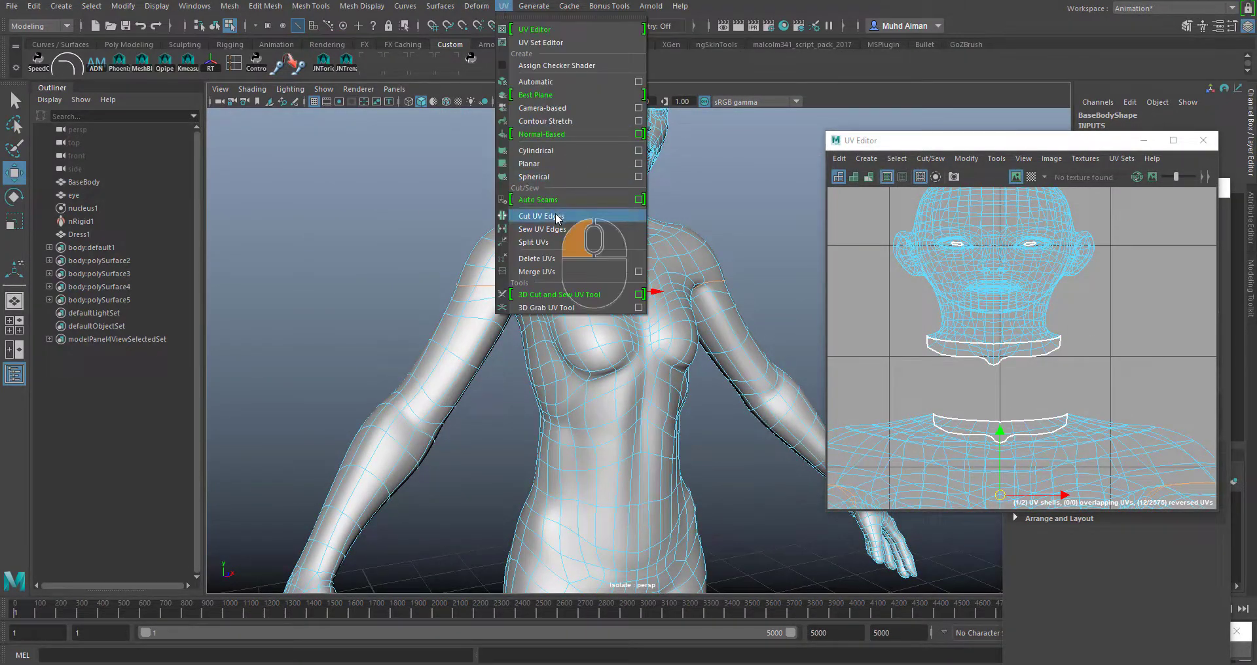
pyautogui.scroll(-2, 1059, 382)
pyautogui.keyDown('alt'); pyautogui.moveTo(1097, 394); pyautogui.dragTo(1075, 245, button='middle'); pyautogui.keyUp('alt')
pyautogui.click(1116, 288)
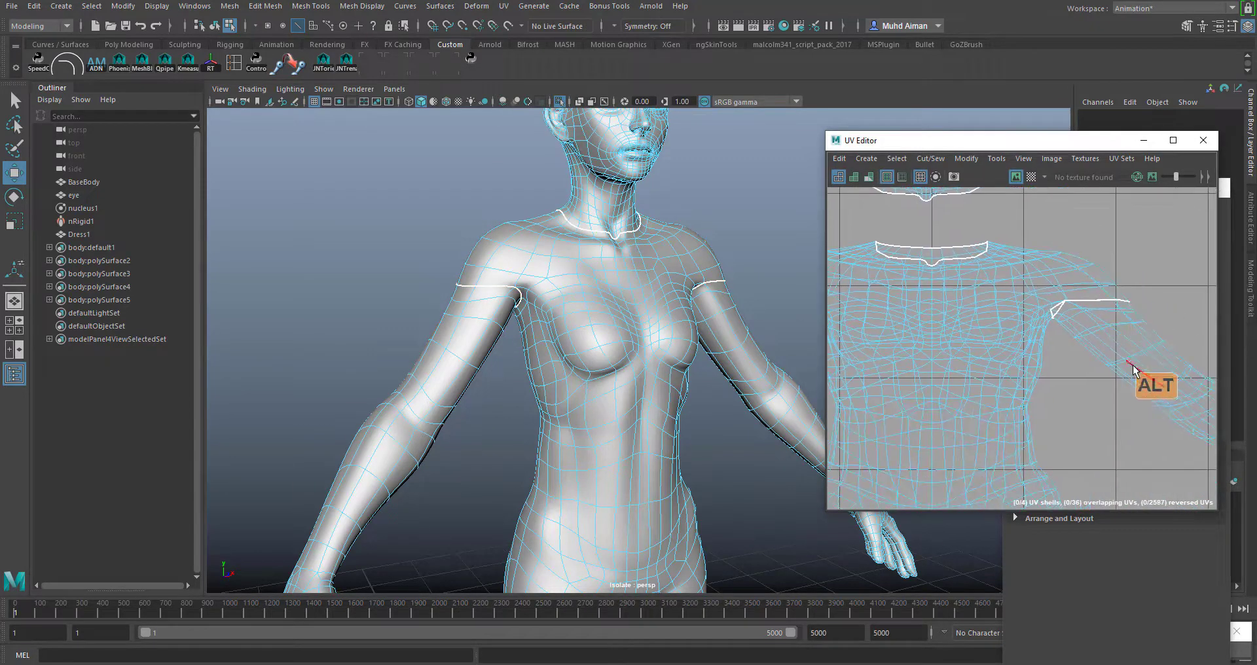
# - Switch to UV selection and select both entire arm UV shells, starting from a few UVs on each arm
pyautogui.scroll(-3, 1134, 370)
pyautogui.keyDown('alt'); pyautogui.moveTo(1071, 386); pyautogui.dragTo(923, 319, button='middle'); pyautogui.keyUp('alt')
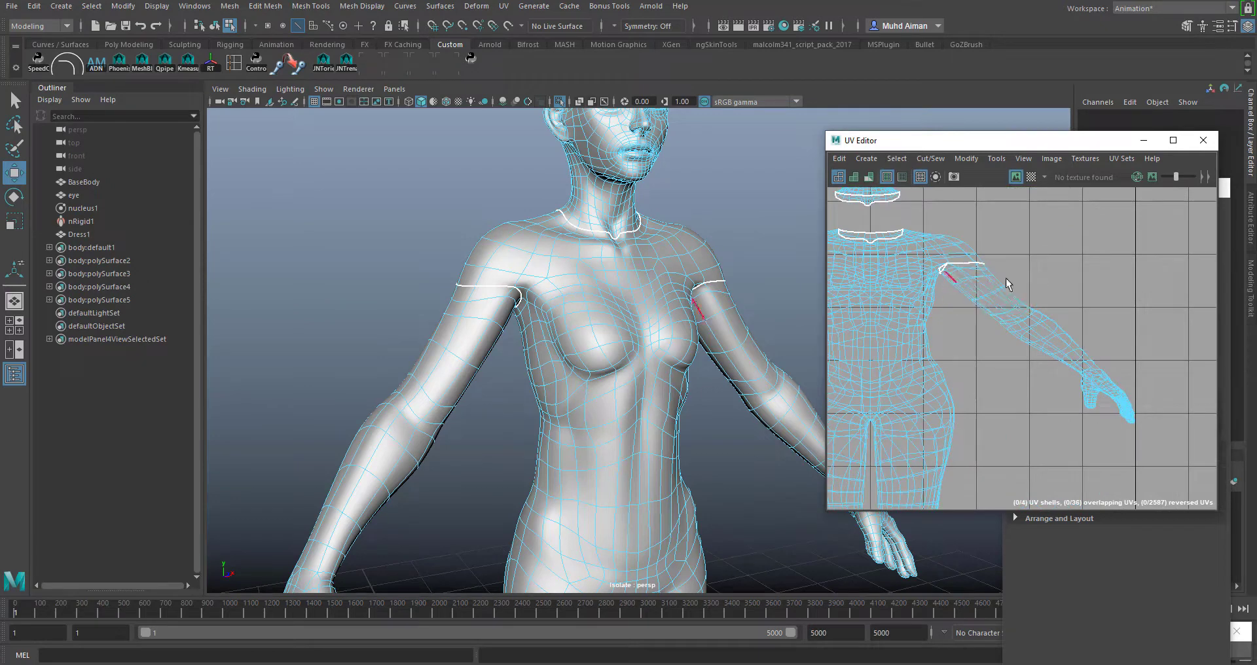
pyautogui.moveTo(997, 306); pyautogui.dragTo(1006, 261, button='right')
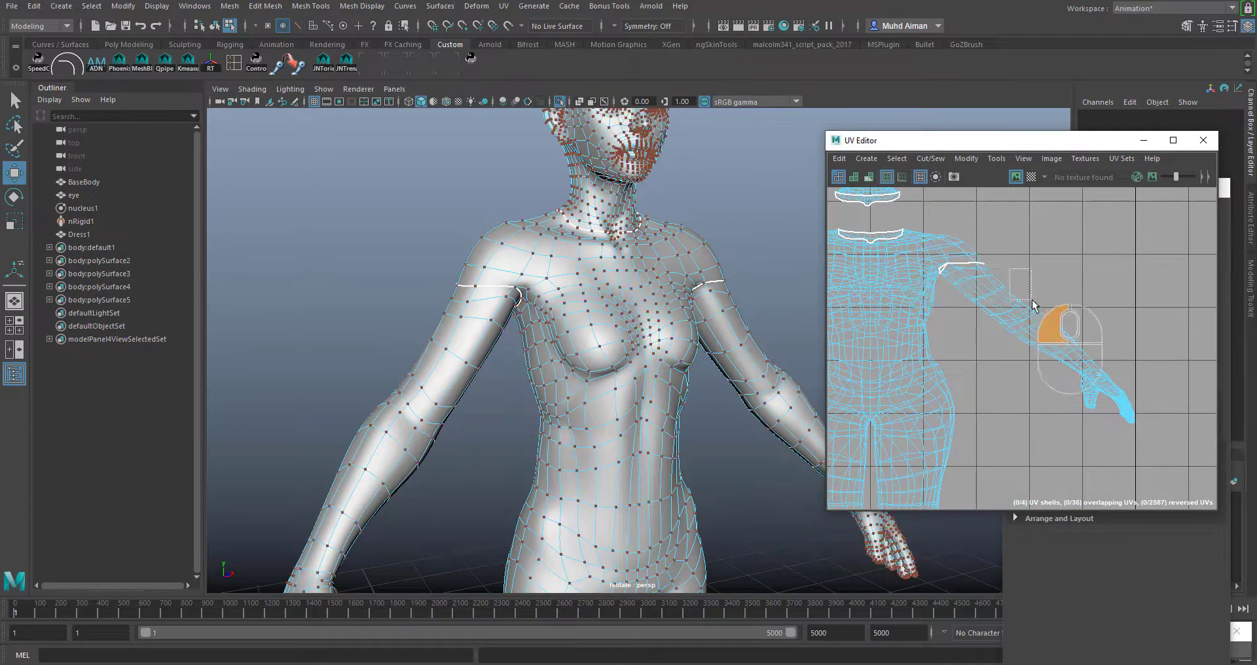
pyautogui.moveTo(1041, 310); pyautogui.dragTo(1041, 311)
pyautogui.keyDown('alt'); pyautogui.moveTo(1017, 326); pyautogui.dragTo(1168, 316, button='middle'); pyautogui.keyUp('alt')
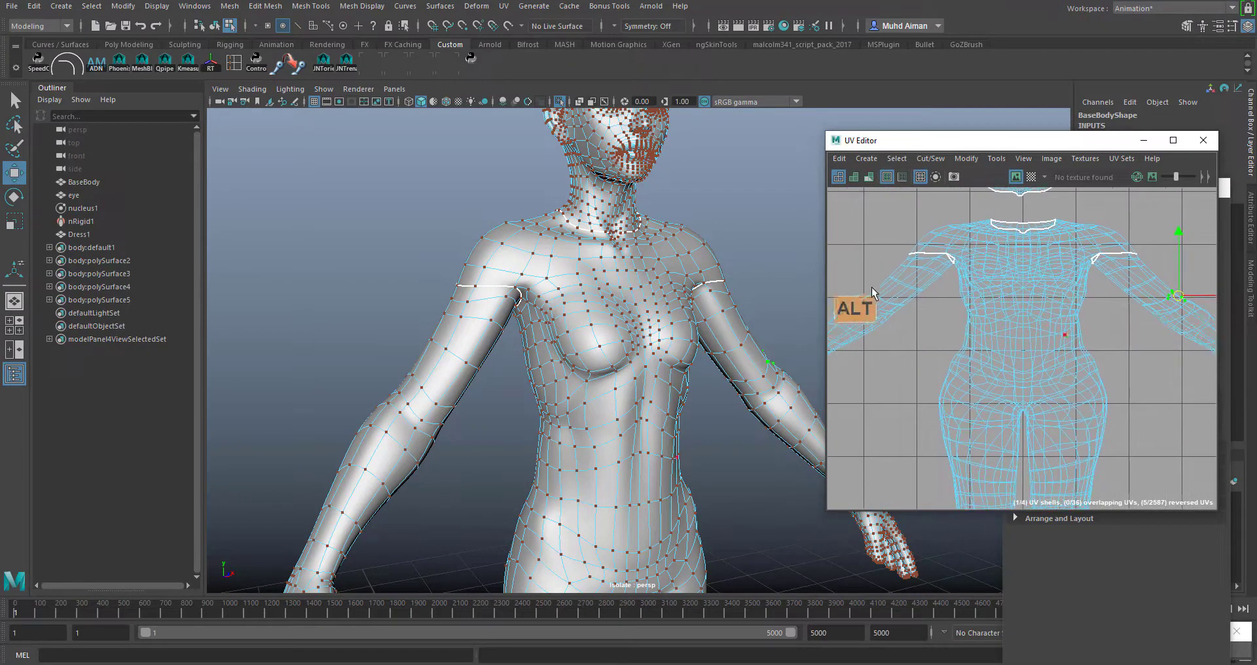
pyautogui.keyDown('shift'); pyautogui.moveTo(867, 283); pyautogui.dragTo(884, 298); pyautogui.keyUp('shift')
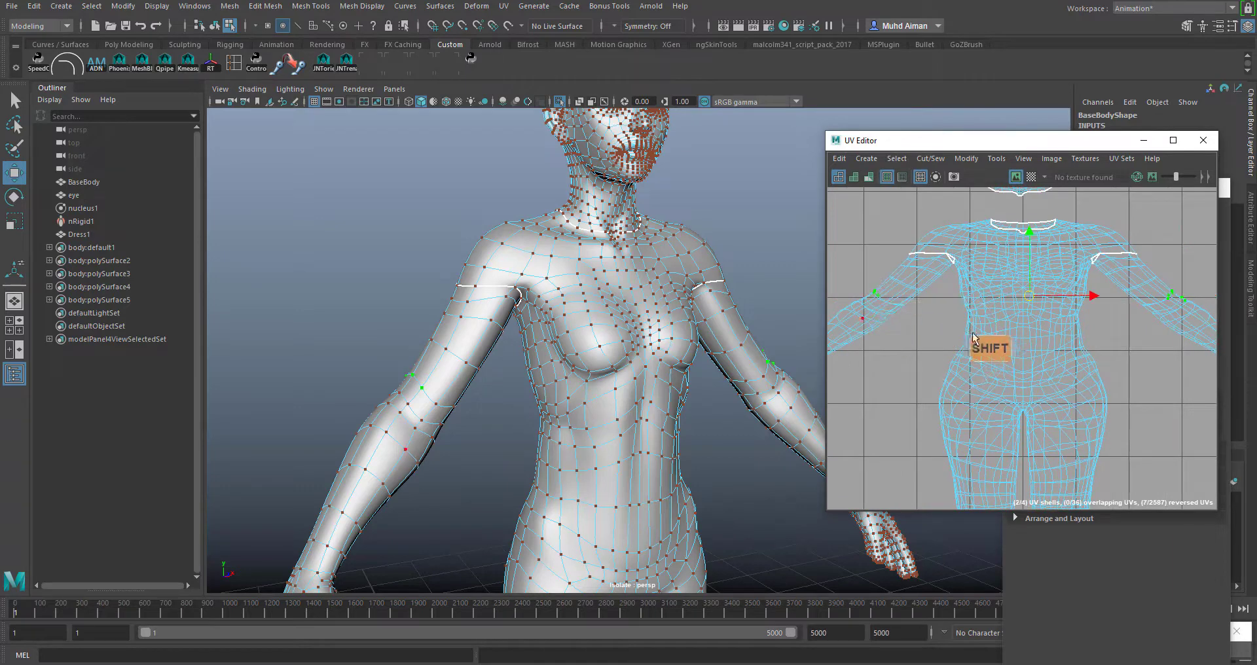
pyautogui.keyDown('alt'); pyautogui.moveTo(951, 325); pyautogui.dragTo(940, 319, button='right'); pyautogui.keyUp('alt')
pyautogui.keyDown('alt'); pyautogui.moveTo(1083, 340); pyautogui.dragTo(1030, 341, button='middle'); pyautogui.keyUp('alt')
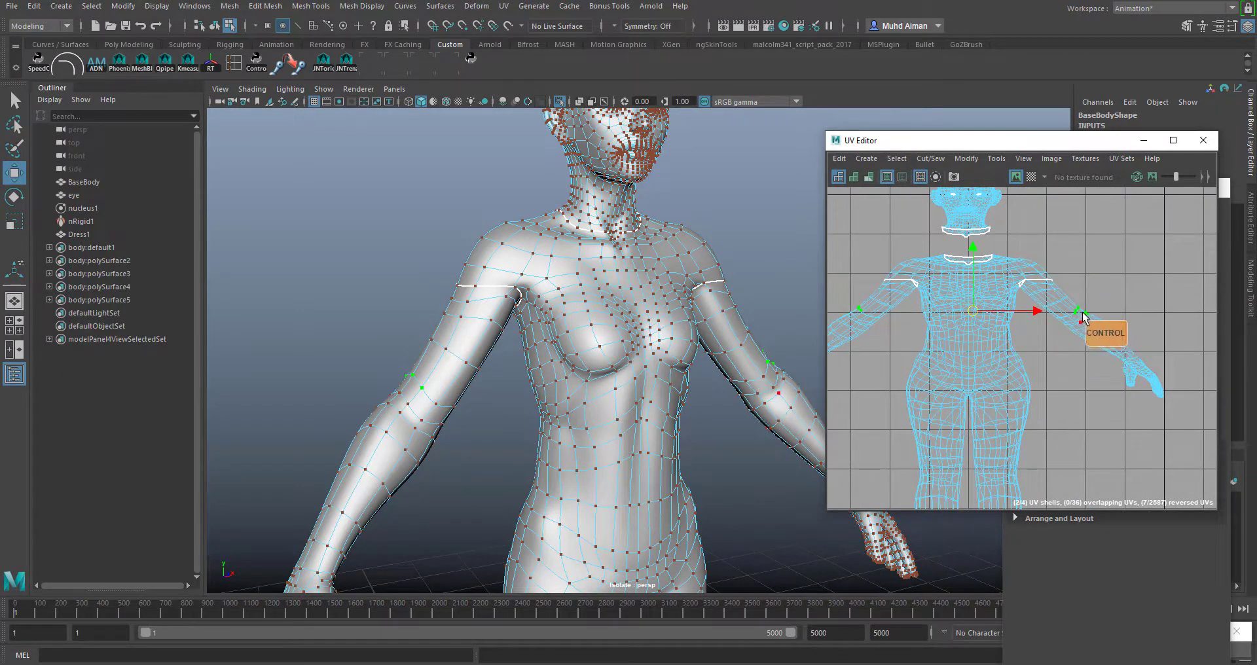
pyautogui.keyDown('ctrl'); pyautogui.moveTo(1083, 316); pyautogui.dragTo(1137, 346, button='right'); pyautogui.keyUp('ctrl')
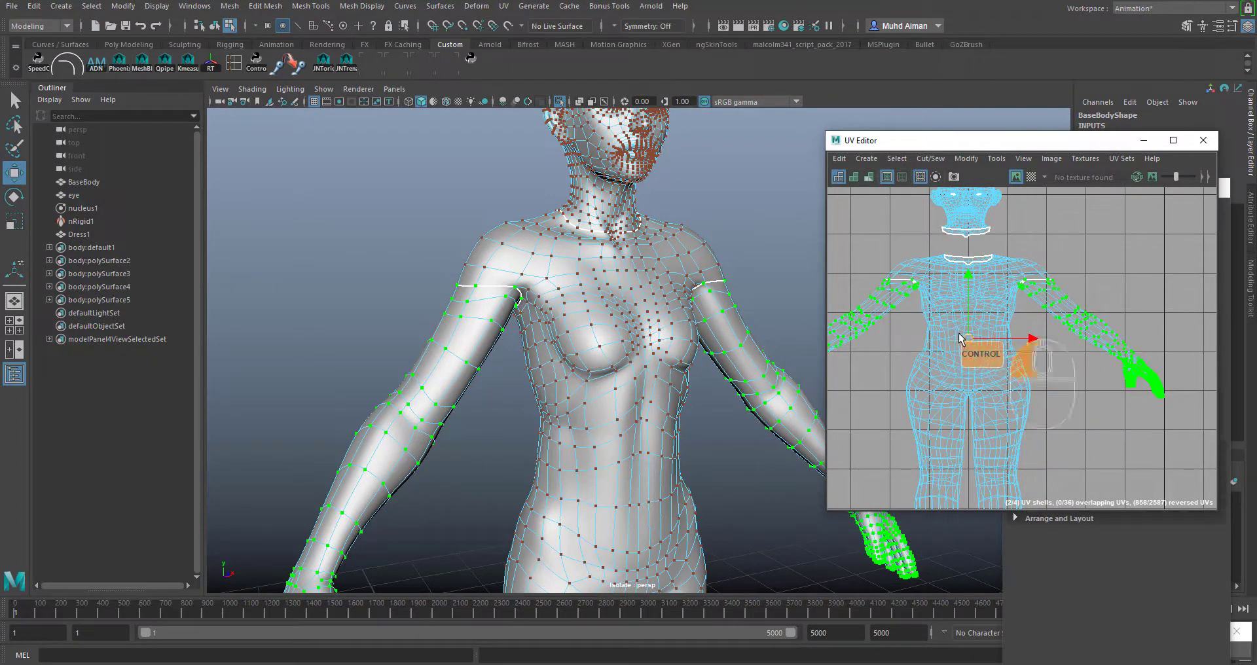
# - Move both arm UV shells upward, clear of the body shell, and inspect the arms and hands on the model
pyautogui.moveTo(960, 338); pyautogui.dragTo(937, 258)
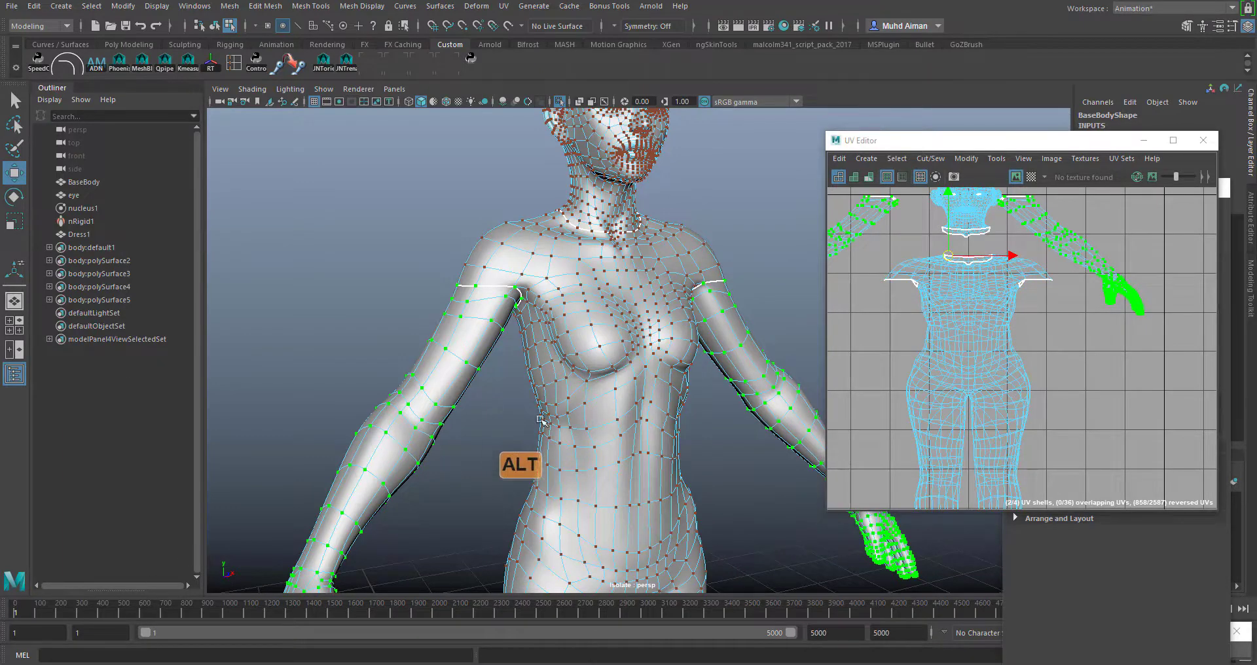
pyautogui.keyDown('alt'); pyautogui.moveTo(541, 419); pyautogui.dragTo(570, 429); pyautogui.keyUp('alt')
pyautogui.keyDown('alt'); pyautogui.moveTo(576, 429); pyautogui.dragTo(681, 452, button='right'); pyautogui.keyUp('alt')
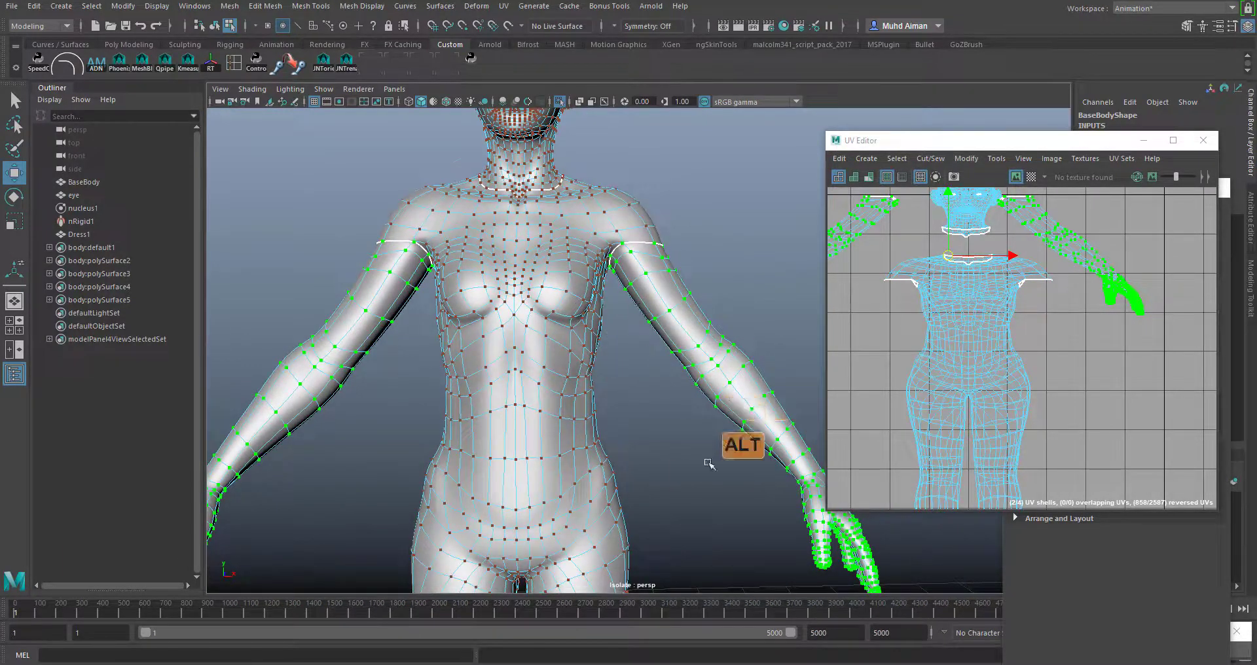
pyautogui.keyDown('alt'); pyautogui.moveTo(709, 463); pyautogui.dragTo(580, 364); pyautogui.keyUp('alt')
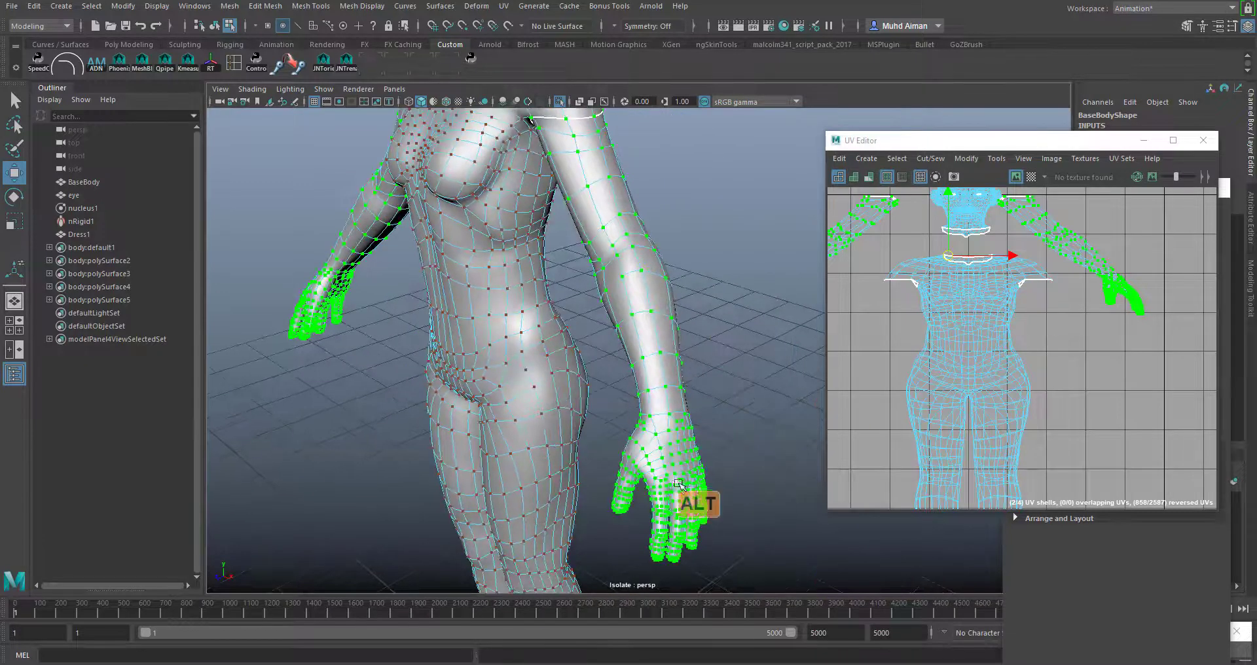
pyautogui.scroll(2, 679, 484)
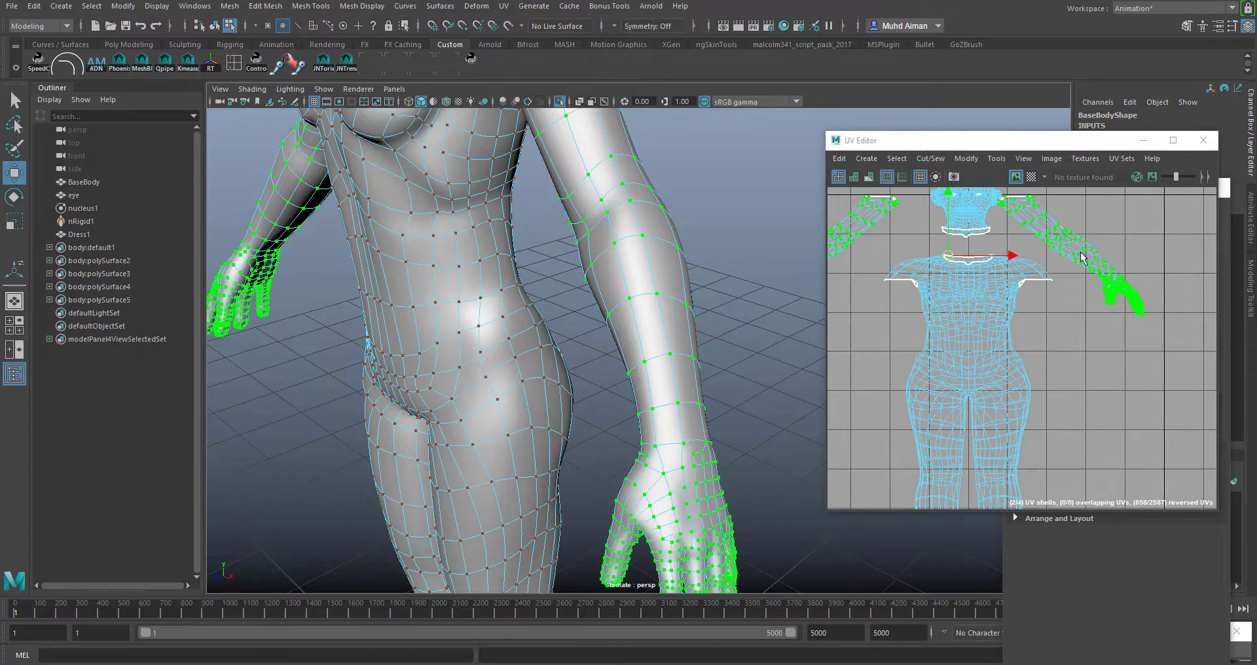
pyautogui.keyDown('alt'); pyautogui.moveTo(635, 361); pyautogui.dragTo(565, 294, button='right'); pyautogui.keyUp('alt')
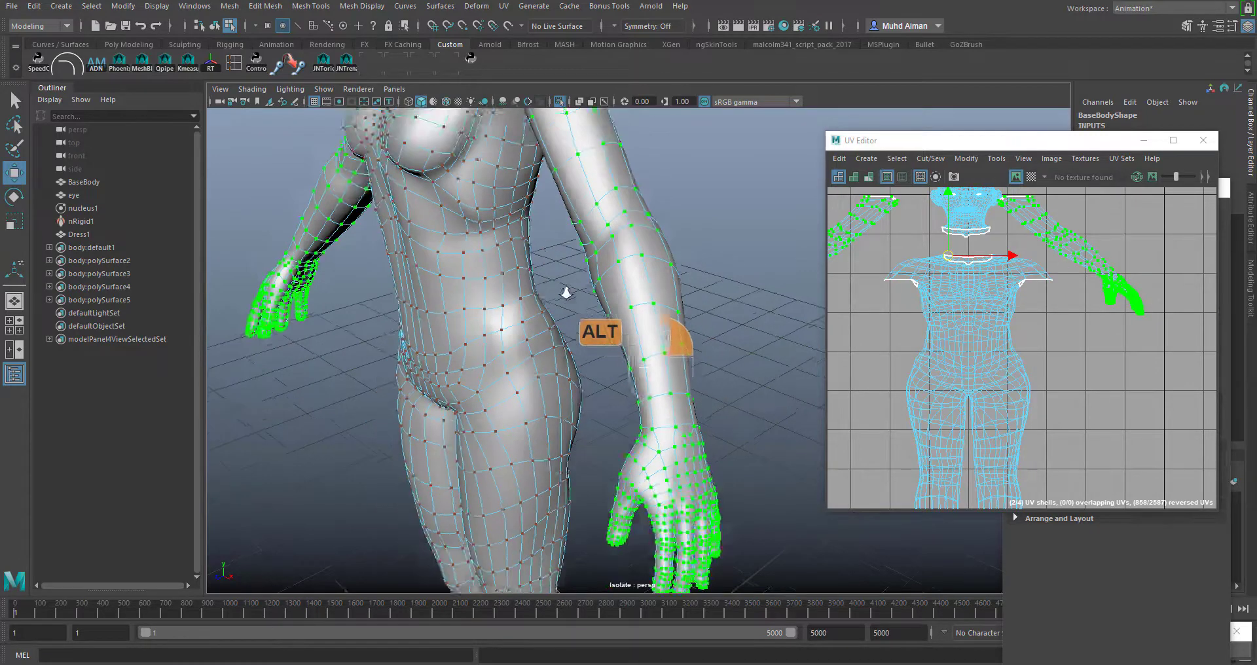
pyautogui.keyDown('alt'); pyautogui.moveTo(565, 294); pyautogui.dragTo(629, 283); pyautogui.keyUp('alt')
pyautogui.keyDown('alt'); pyautogui.moveTo(615, 288); pyautogui.dragTo(614, 380, button='middle'); pyautogui.keyUp('alt')
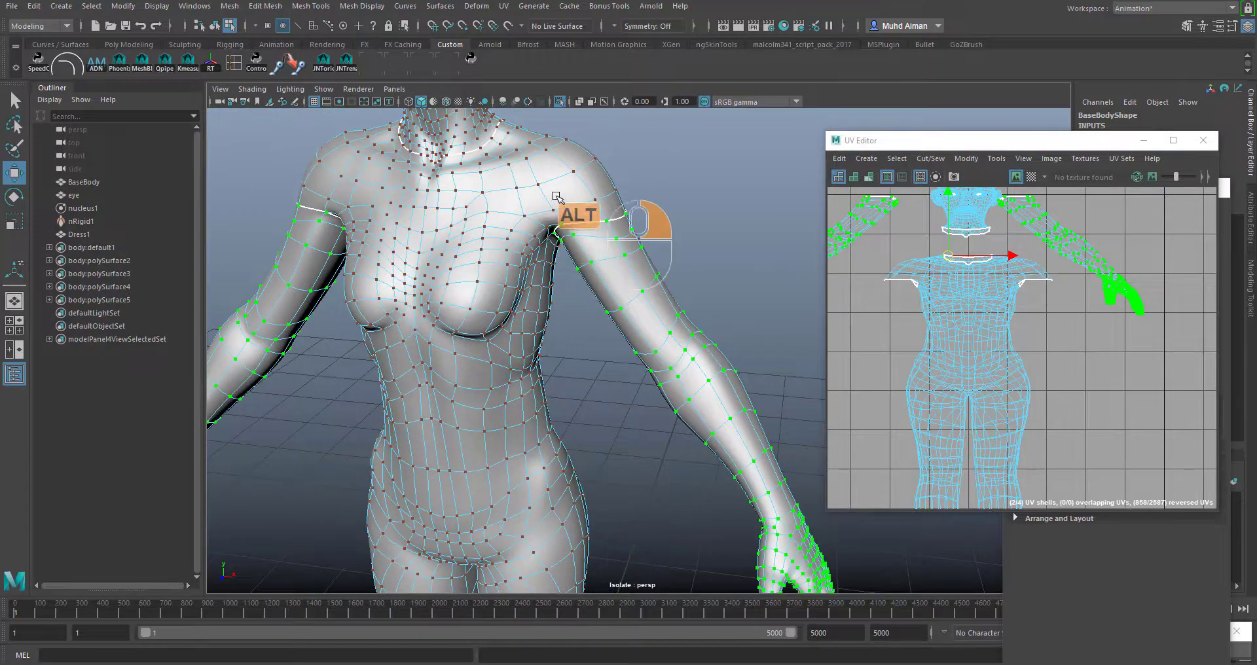
# - Switch to edge selection and select the edge loop around the top of the character's left thigh, along the groin crease
pyautogui.moveTo(556, 197); pyautogui.dragTo(567, 164, button='right')
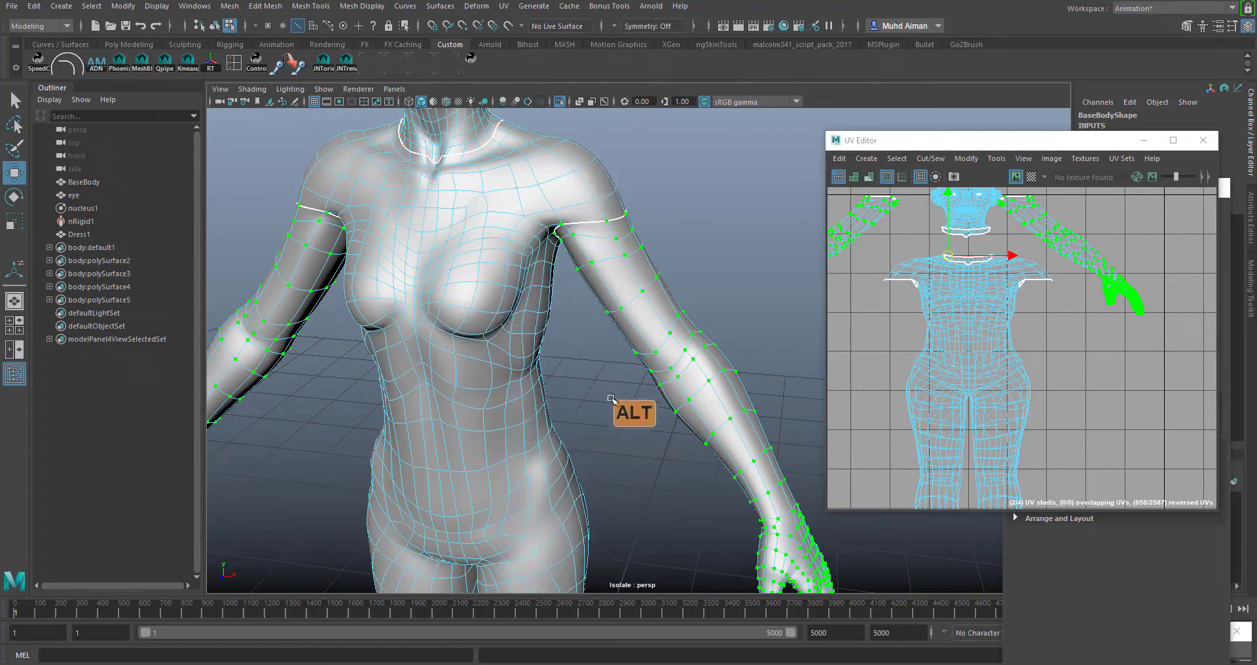
pyautogui.keyDown('alt'); pyautogui.moveTo(611, 399); pyautogui.dragTo(616, 267, button='middle'); pyautogui.keyUp('alt')
pyautogui.keyDown('alt'); pyautogui.moveTo(612, 501); pyautogui.dragTo(622, 468, button='right'); pyautogui.keyUp('alt')
pyautogui.keyDown('alt'); pyautogui.moveTo(622, 468); pyautogui.dragTo(635, 424, button='middle'); pyautogui.keyUp('alt')
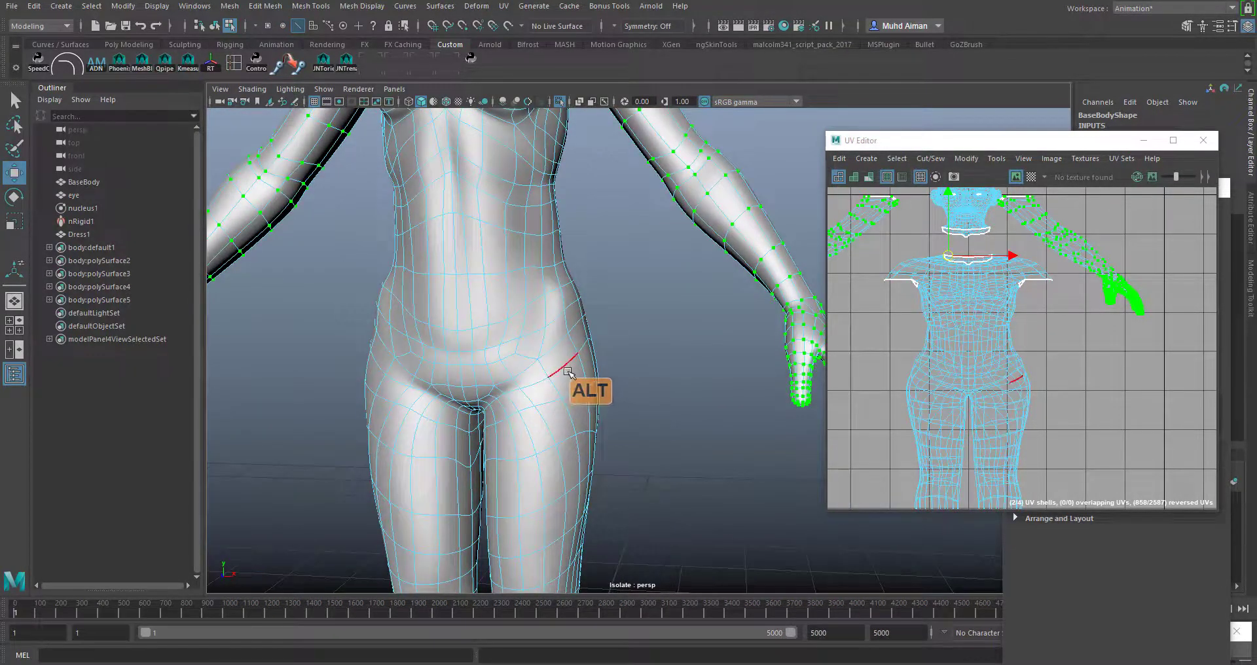
pyautogui.keyDown('alt'); pyautogui.moveTo(522, 441); pyautogui.dragTo(542, 375); pyautogui.keyUp('alt')
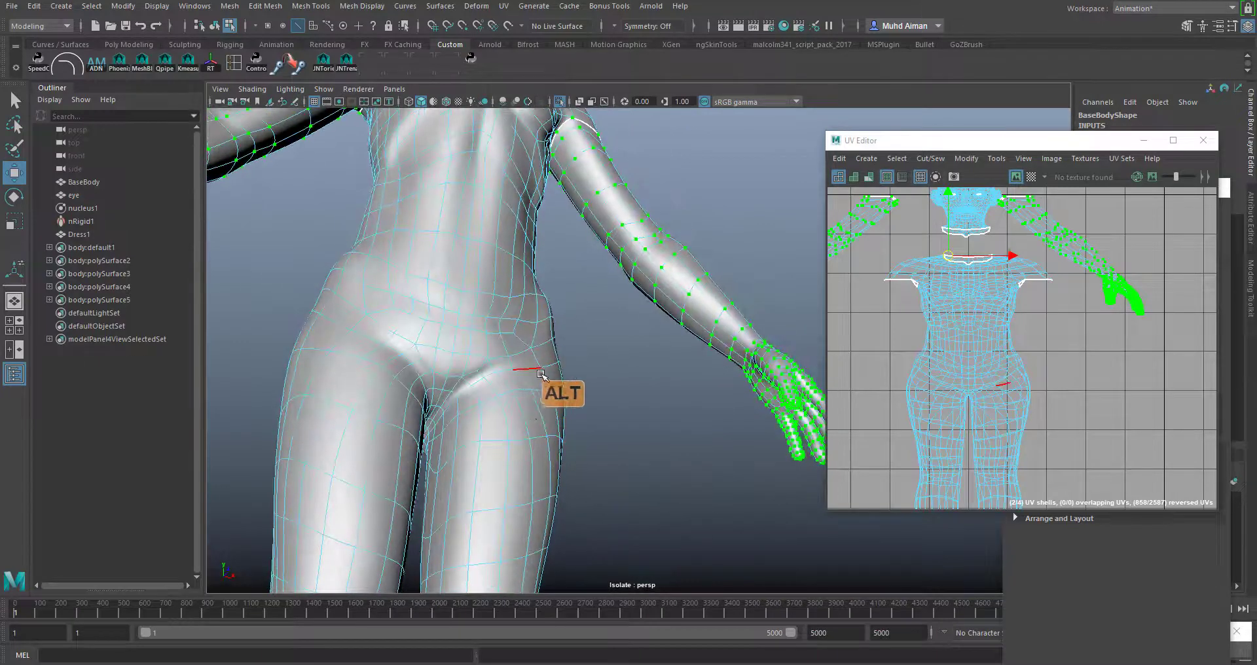
pyautogui.click(478, 385)
# - Add the matching edge loop around the top of the right thigh to the selection, checking it from the side and below
pyautogui.keyDown('alt'); pyautogui.moveTo(634, 417); pyautogui.dragTo(431, 419); pyautogui.keyUp('alt')
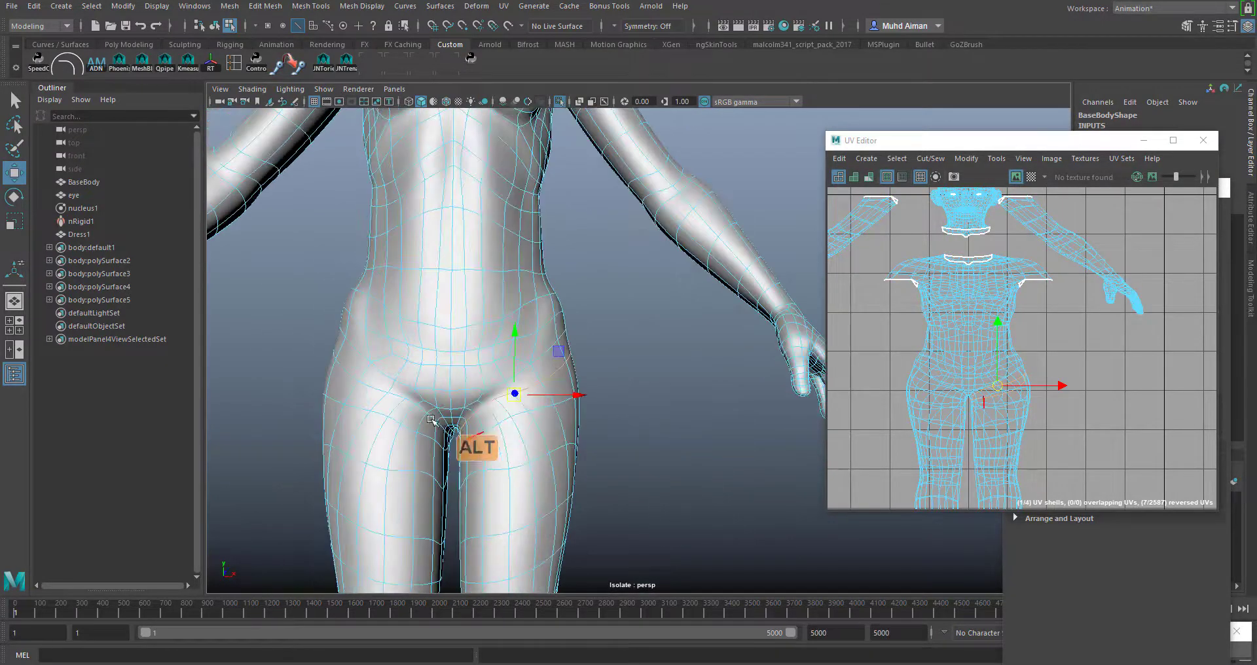
pyautogui.keyDown('alt'); pyautogui.moveTo(395, 471); pyautogui.dragTo(501, 423); pyautogui.keyUp('alt')
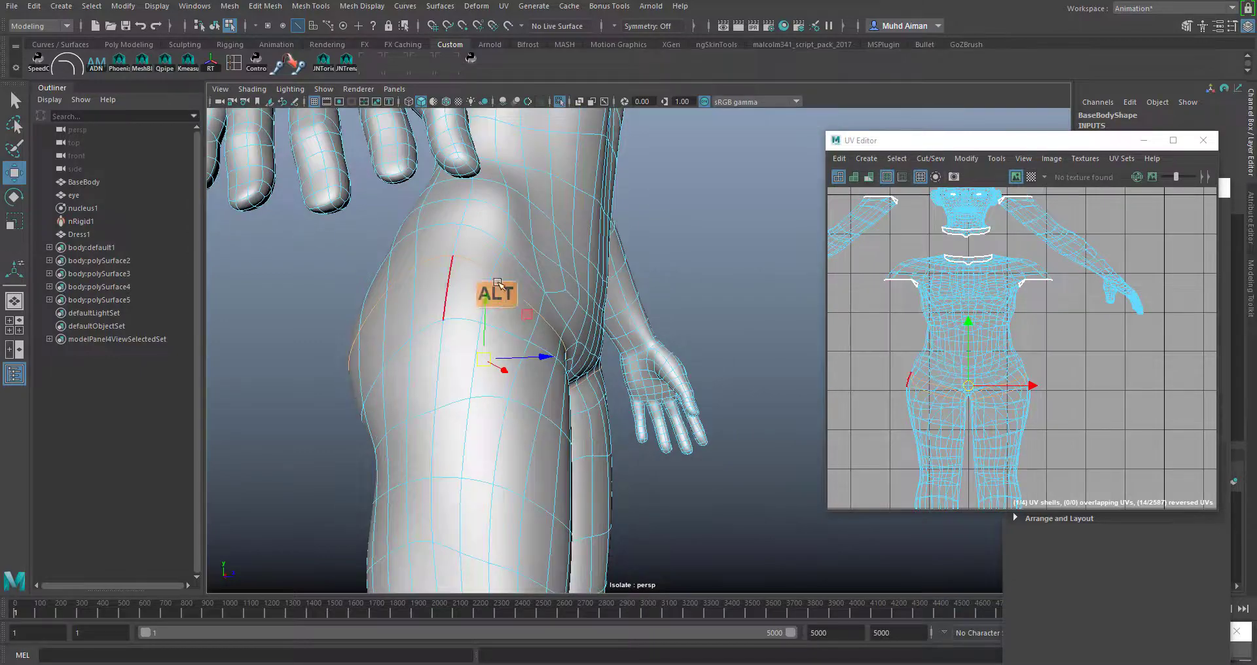
pyautogui.keyDown('alt'); pyautogui.moveTo(550, 469); pyautogui.dragTo(324, 271); pyautogui.keyUp('alt')
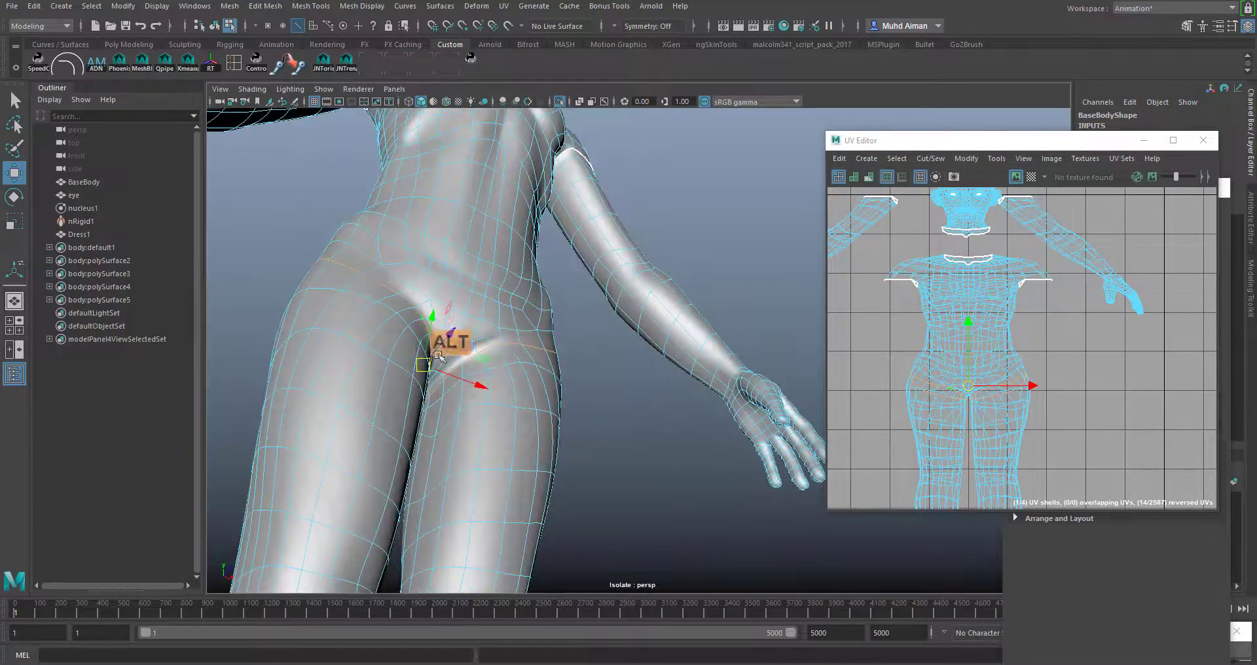
pyautogui.keyDown('alt'); pyautogui.moveTo(496, 381); pyautogui.dragTo(432, 272); pyautogui.keyUp('alt')
pyautogui.keyDown('alt'); pyautogui.moveTo(432, 424); pyautogui.dragTo(558, 424); pyautogui.keyUp('alt')
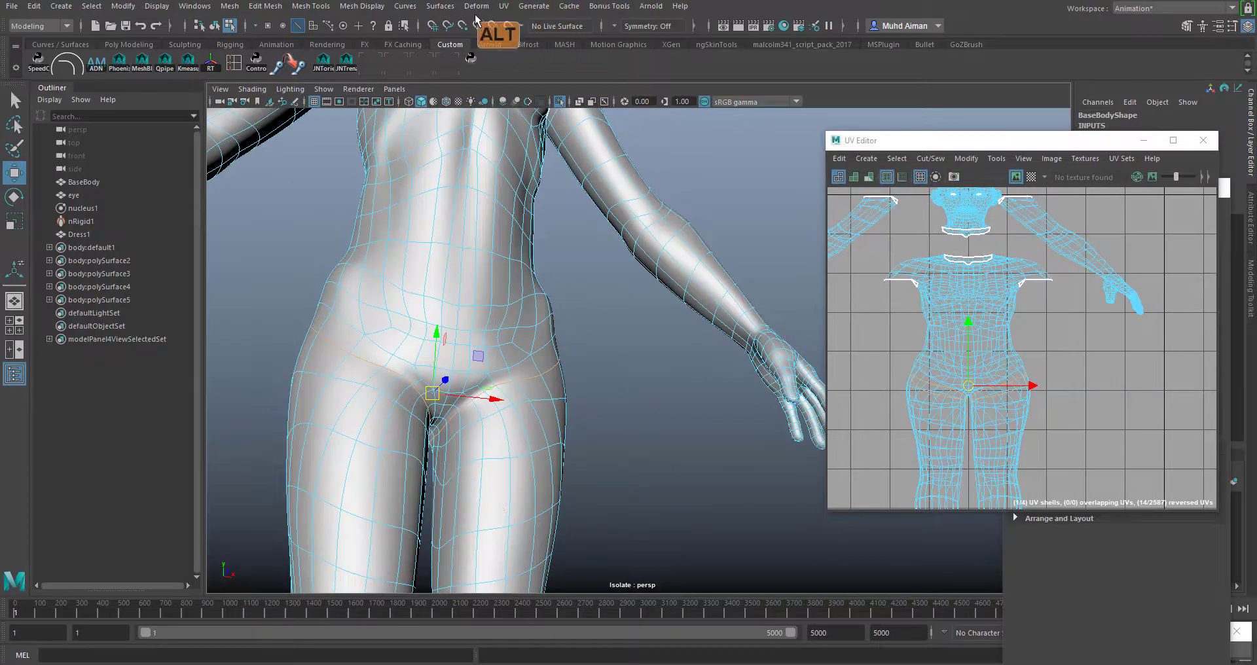
# - Cut the UVs along both selected thigh edge loops, and bring the leg area into view in the UV Editor
pyautogui.click(503, 6)
pyautogui.click(560, 216)
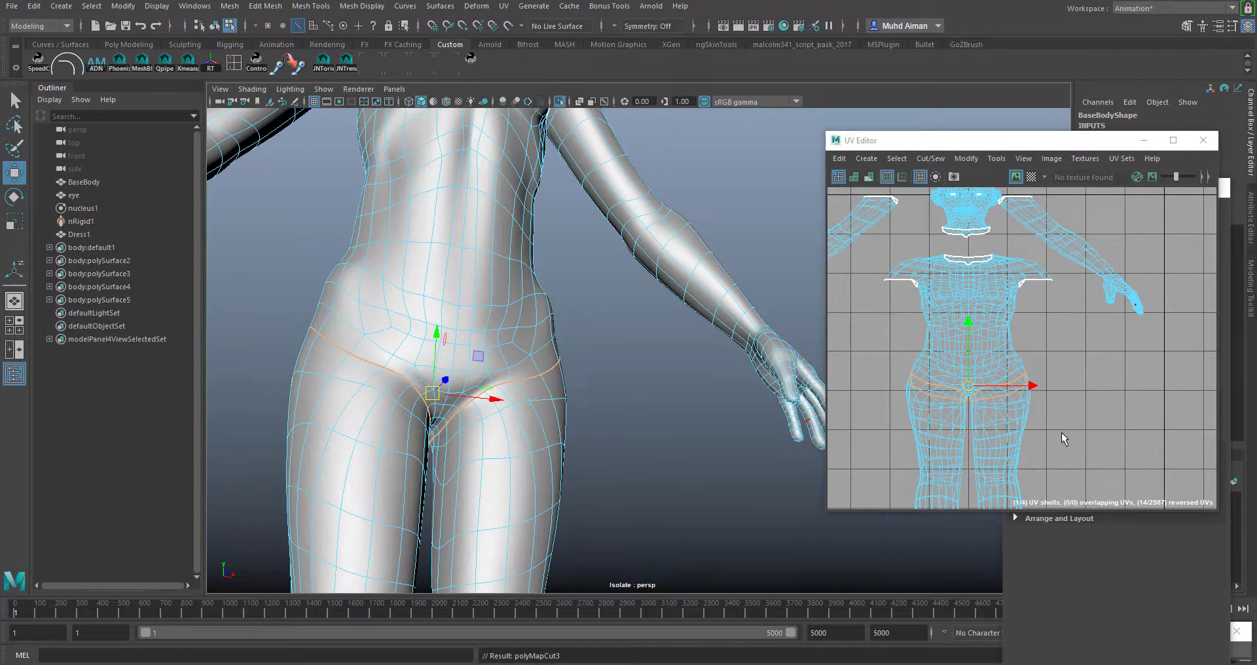
pyautogui.keyDown('alt'); pyautogui.moveTo(1064, 438); pyautogui.dragTo(1021, 356, button='middle'); pyautogui.keyUp('alt')
# - Switch to UV selection, select both leg UV shells and move them sideways, clear of the torso shell
pyautogui.rightClick(998, 317)
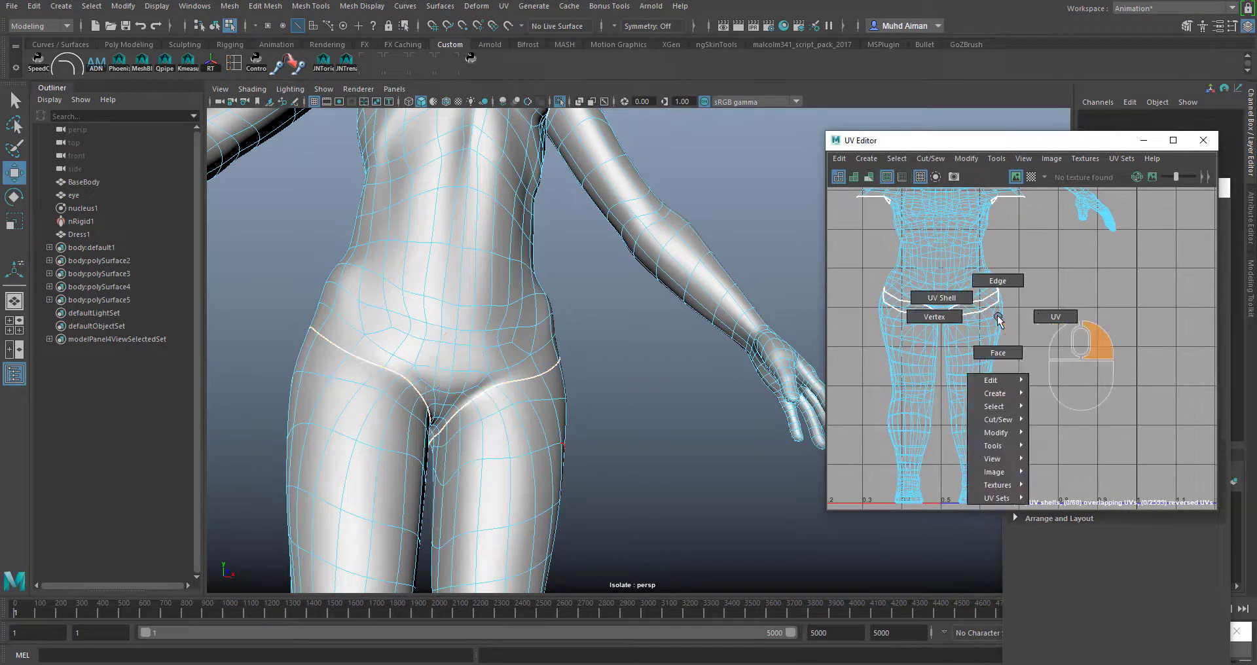
pyautogui.moveTo(998, 317); pyautogui.dragTo(1045, 317, button='right')
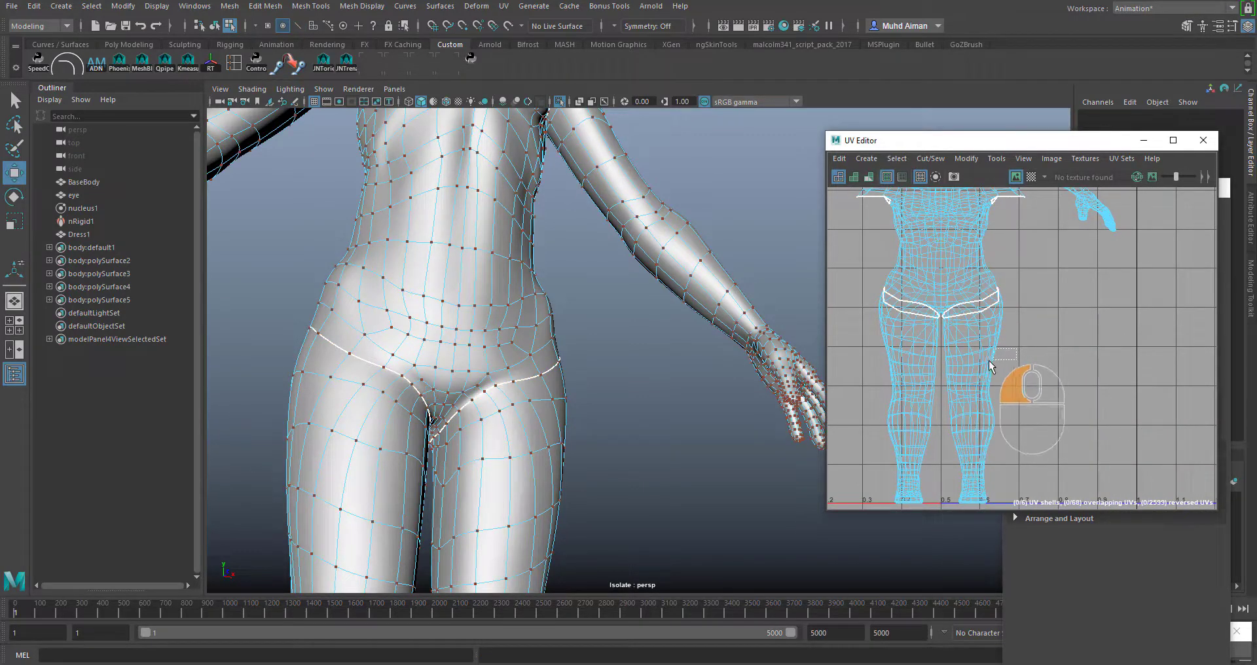
pyautogui.moveTo(901, 384); pyautogui.dragTo(919, 379)
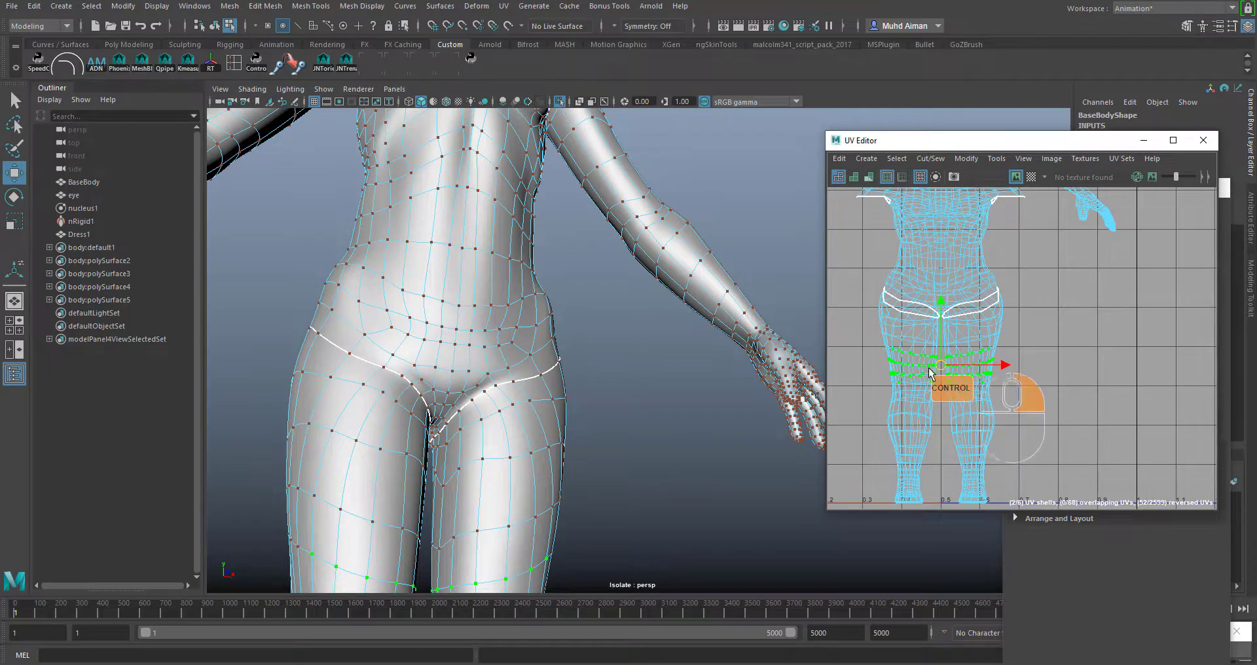
pyautogui.keyDown('ctrl'); pyautogui.moveTo(931, 373); pyautogui.dragTo(966, 403, button='right'); pyautogui.keyUp('ctrl')
pyautogui.scroll(-3, 969, 407)
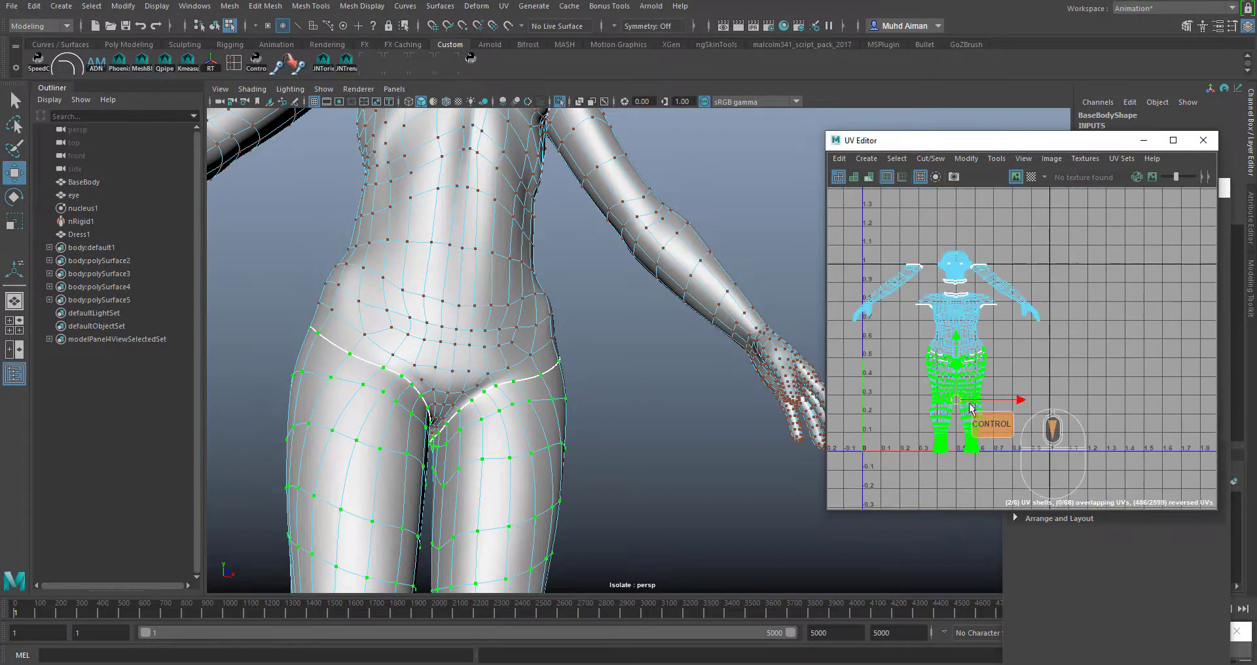
pyautogui.moveTo(970, 407); pyautogui.dragTo(1034, 391)
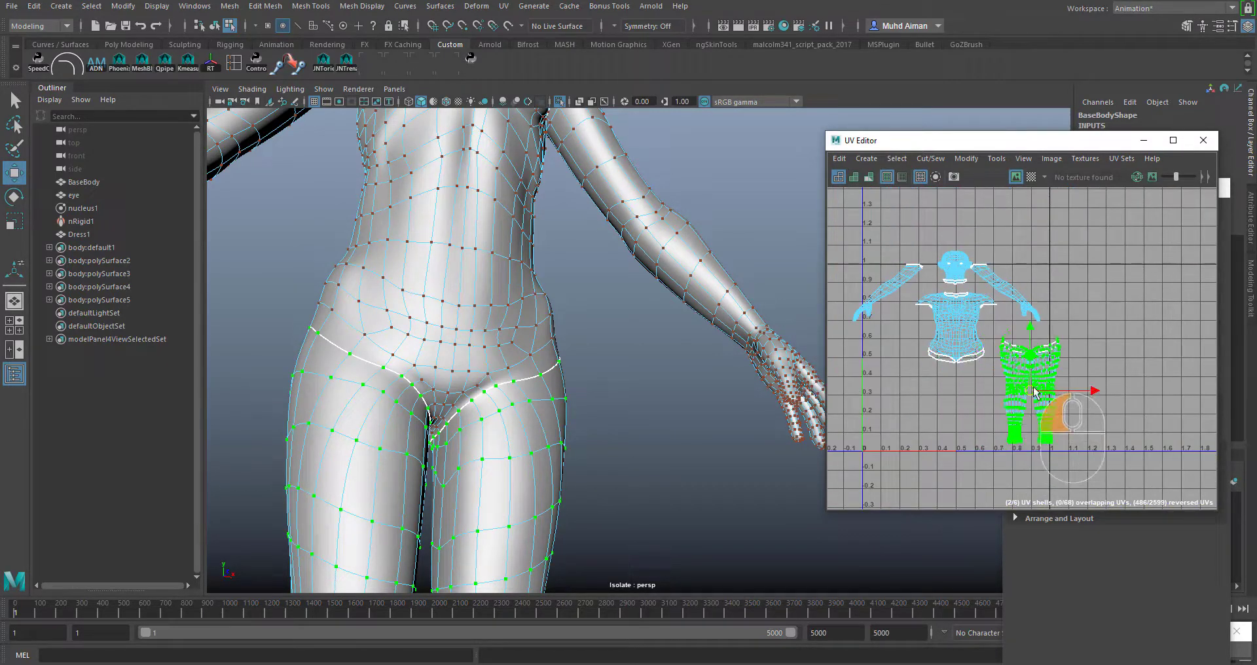
# - Select the right-hand leg UV shell, move it up and away from the other leg, and clear the selection
pyautogui.scroll(3, 1100, 432)
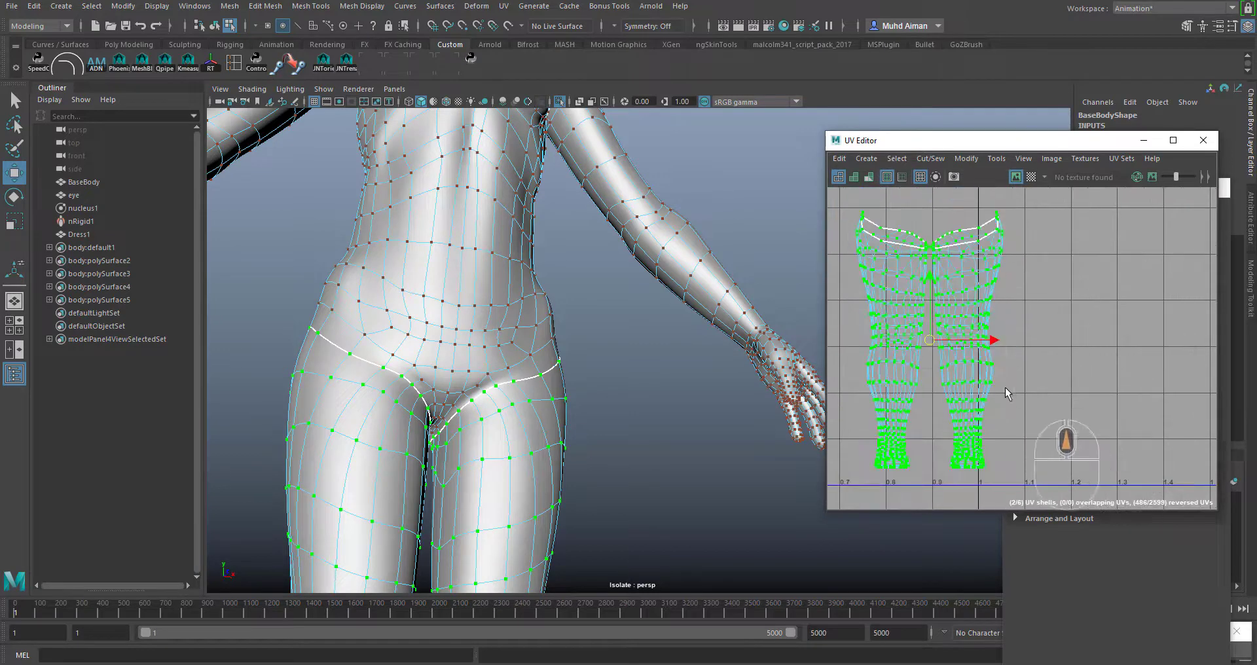
pyautogui.moveTo(980, 362); pyautogui.dragTo(980, 363)
pyautogui.keyDown('ctrl'); pyautogui.moveTo(982, 374); pyautogui.dragTo(1024, 394, button='right'); pyautogui.keyUp('ctrl')
pyautogui.moveTo(967, 340); pyautogui.dragTo(989, 299)
pyautogui.click(1069, 379)
pyautogui.scroll(-5, 989, 364)
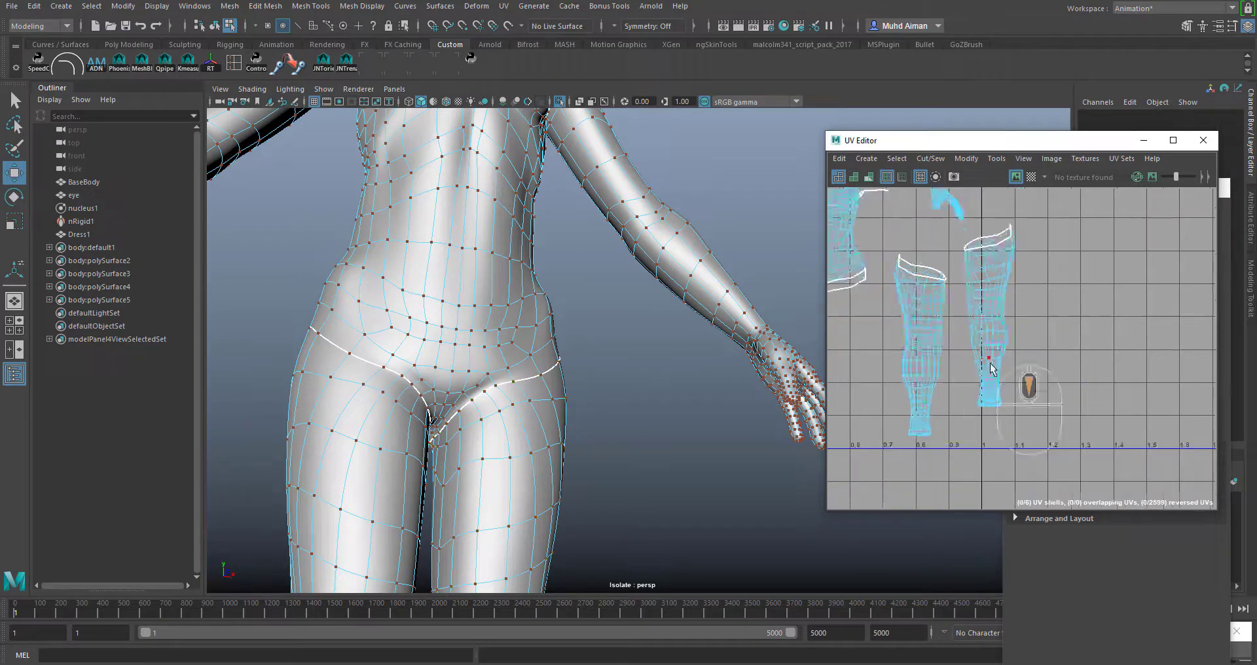
# - Review the UV layout and examine the shoulder, hip and neck seams around the body
pyautogui.keyDown('alt'); pyautogui.moveTo(935, 337); pyautogui.dragTo(1023, 455, button='middle'); pyautogui.keyUp('alt')
pyautogui.keyDown('alt'); pyautogui.moveTo(665, 323); pyautogui.dragTo(628, 346, button='right'); pyautogui.keyUp('alt')
pyautogui.keyDown('alt'); pyautogui.moveTo(629, 346); pyautogui.dragTo(576, 416); pyautogui.keyUp('alt')
pyautogui.keyDown('alt'); pyautogui.moveTo(581, 416); pyautogui.dragTo(560, 355, button='right'); pyautogui.keyUp('alt')
pyautogui.keyDown('alt'); pyautogui.moveTo(569, 354); pyautogui.dragTo(516, 478, button='middle'); pyautogui.keyUp('alt')
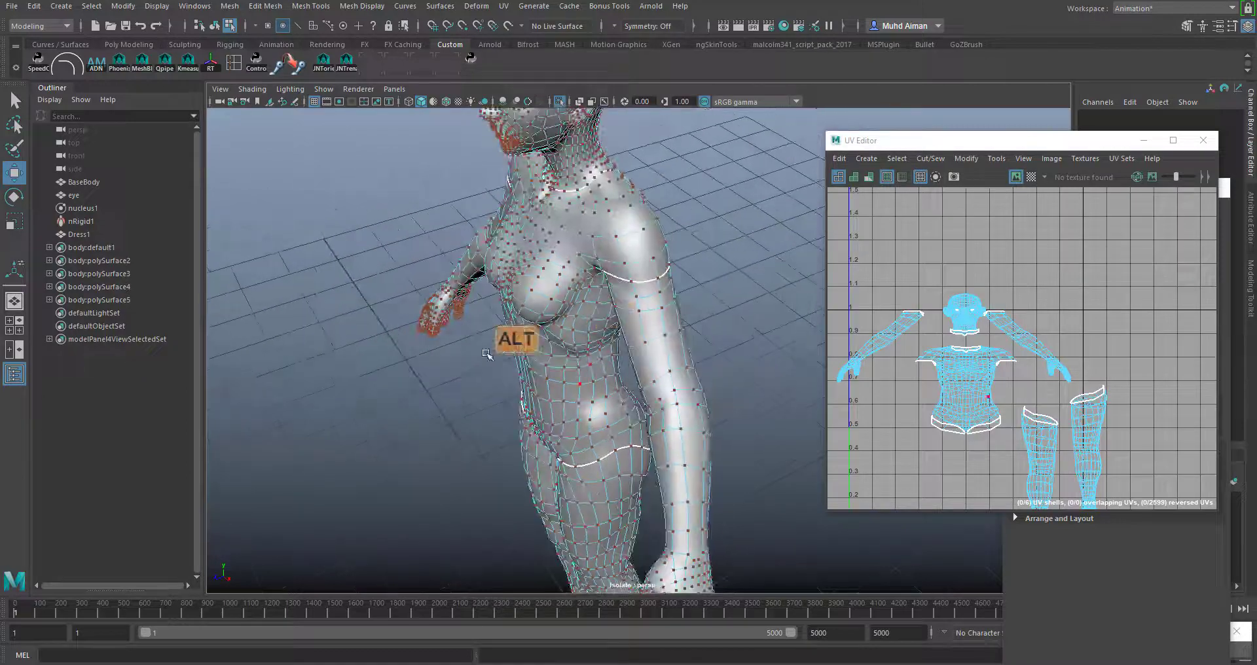
pyautogui.keyDown('alt'); pyautogui.moveTo(581, 324); pyautogui.dragTo(367, 270); pyautogui.keyUp('alt')
pyautogui.keyDown('alt'); pyautogui.moveTo(500, 286); pyautogui.dragTo(401, 532, button='middle'); pyautogui.keyUp('alt')
pyautogui.keyDown('alt'); pyautogui.moveTo(530, 346); pyautogui.dragTo(648, 489, button='right'); pyautogui.keyUp('alt')
pyautogui.keyDown('alt'); pyautogui.moveTo(632, 419); pyautogui.dragTo(792, 327); pyautogui.keyUp('alt')
pyautogui.keyDown('alt'); pyautogui.moveTo(792, 327); pyautogui.dragTo(574, 414, button='middle'); pyautogui.keyUp('alt')
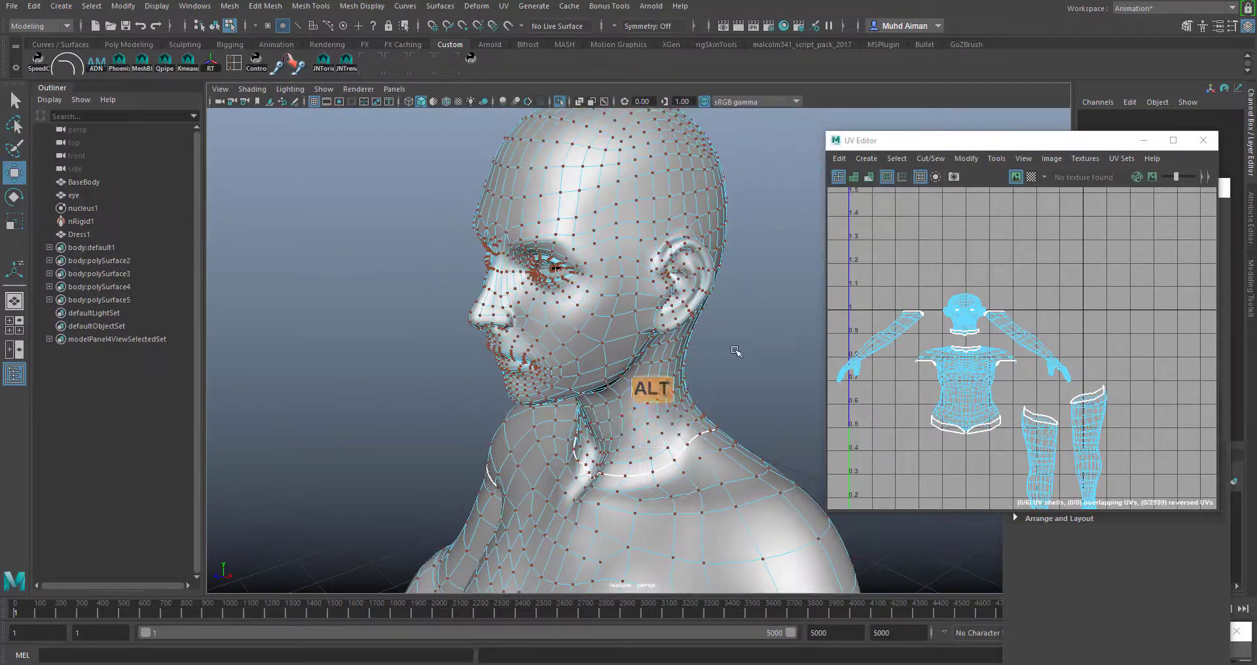
# - Examine the head's UV shell and edge flow from the face around to the back of the head
pyautogui.keyDown('alt'); pyautogui.moveTo(694, 469); pyautogui.dragTo(743, 459, button='right'); pyautogui.keyUp('alt')
pyautogui.scroll(3, 974, 294)
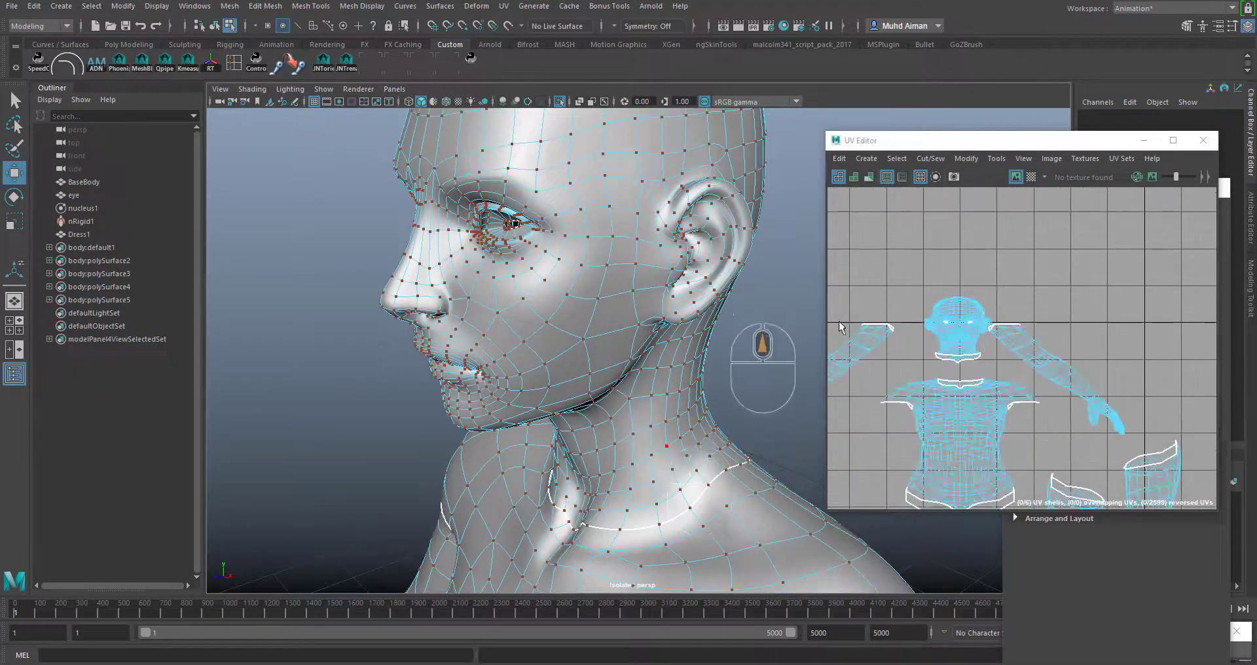
pyautogui.scroll(3, 907, 322)
pyautogui.scroll(2, 938, 338)
pyautogui.keyDown('alt'); pyautogui.moveTo(720, 334); pyautogui.dragTo(537, 229); pyautogui.keyUp('alt')
pyautogui.keyDown('alt'); pyautogui.moveTo(562, 281); pyautogui.dragTo(587, 308); pyautogui.keyUp('alt')
pyautogui.keyDown('alt'); pyautogui.moveTo(792, 469); pyautogui.dragTo(663, 568); pyautogui.keyUp('alt')
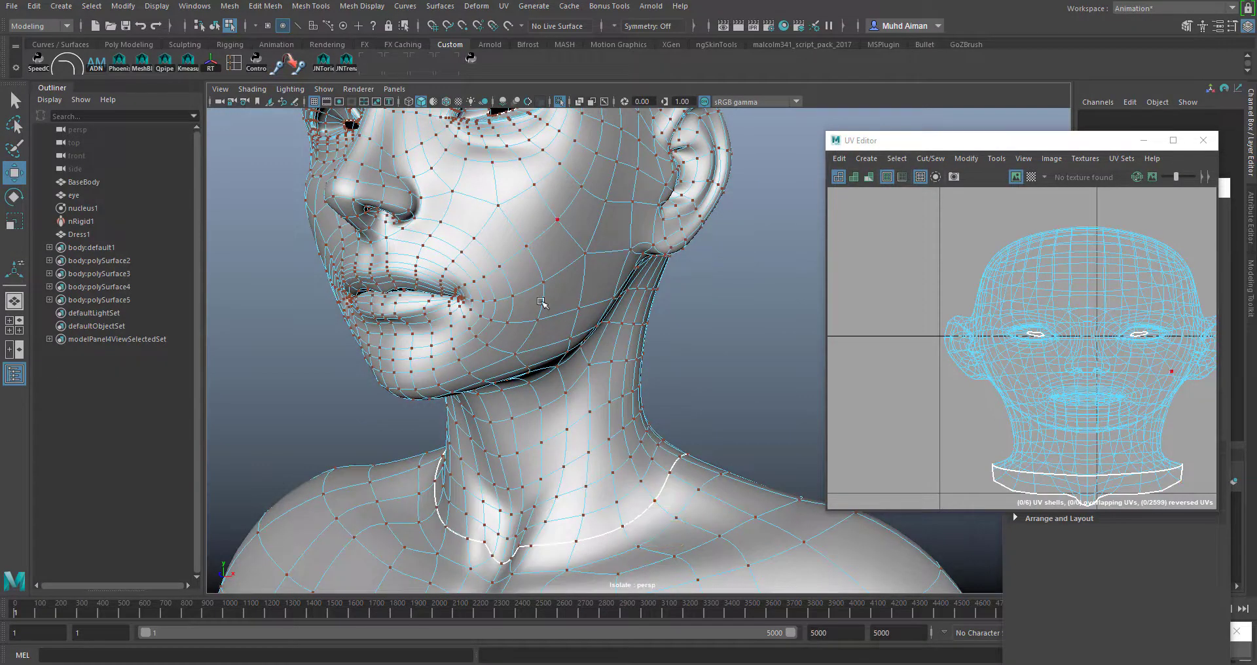
pyautogui.keyDown('alt'); pyautogui.moveTo(541, 302); pyautogui.dragTo(499, 382); pyautogui.keyUp('alt')
pyautogui.keyDown('alt'); pyautogui.moveTo(499, 382); pyautogui.dragTo(367, 411, button='middle'); pyautogui.keyUp('alt')
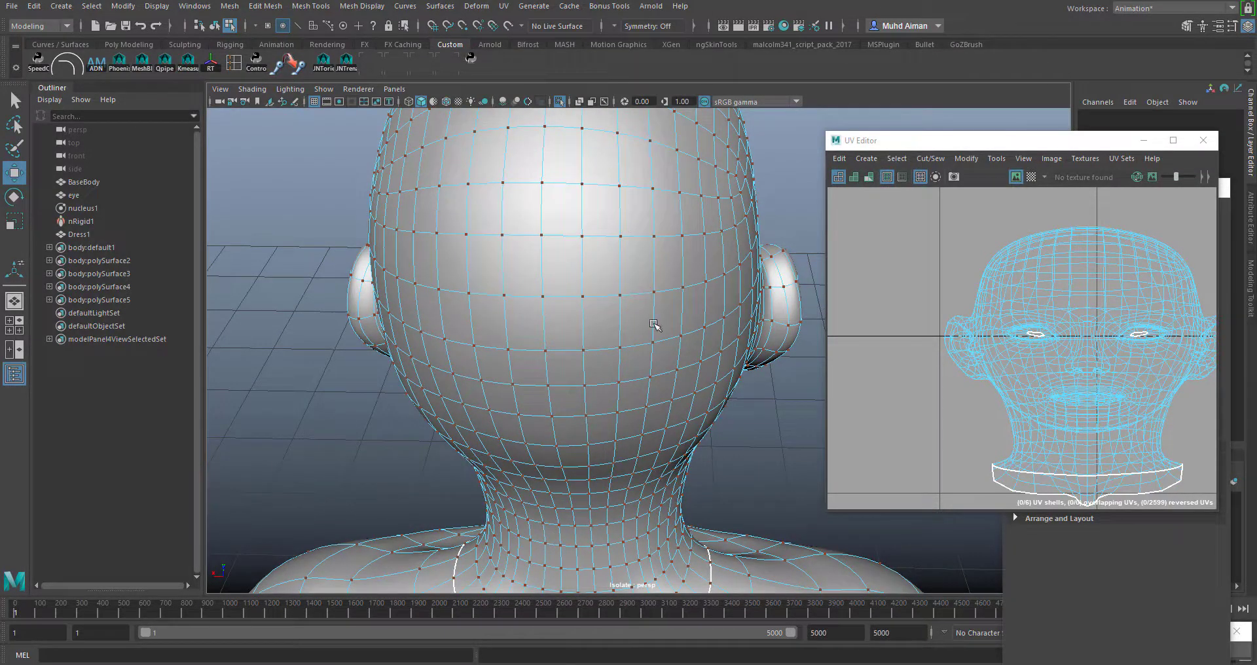
pyautogui.keyDown('alt'); pyautogui.moveTo(649, 371); pyautogui.dragTo(606, 441, button='right'); pyautogui.keyUp('alt')
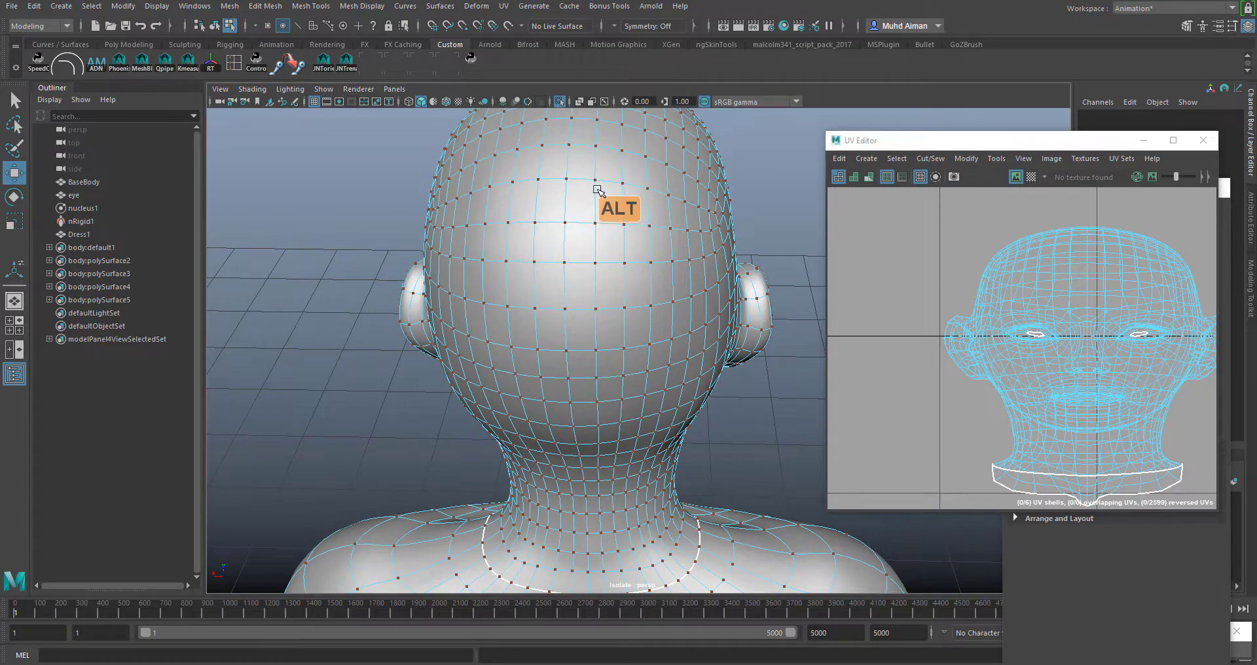
pyautogui.keyDown('alt'); pyautogui.moveTo(597, 190); pyautogui.dragTo(619, 271); pyautogui.keyUp('alt')
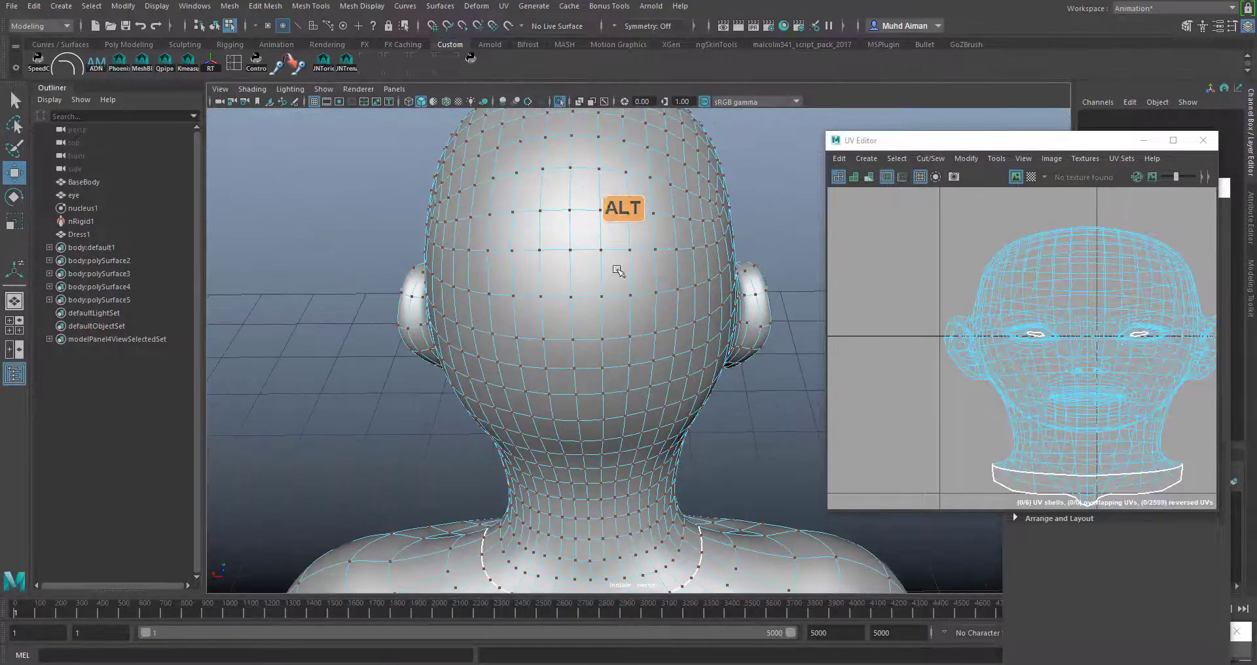
# - Switch to edge selection and select the vertical centre edges up the back of the neck, starting at the neck seam
pyautogui.moveTo(592, 226); pyautogui.dragTo(591, 191, button='right')
pyautogui.keyDown('alt'); pyautogui.moveTo(658, 387); pyautogui.dragTo(667, 367); pyautogui.keyUp('alt')
pyautogui.keyDown('alt'); pyautogui.moveTo(667, 373); pyautogui.dragTo(674, 204, button='middle'); pyautogui.keyUp('alt')
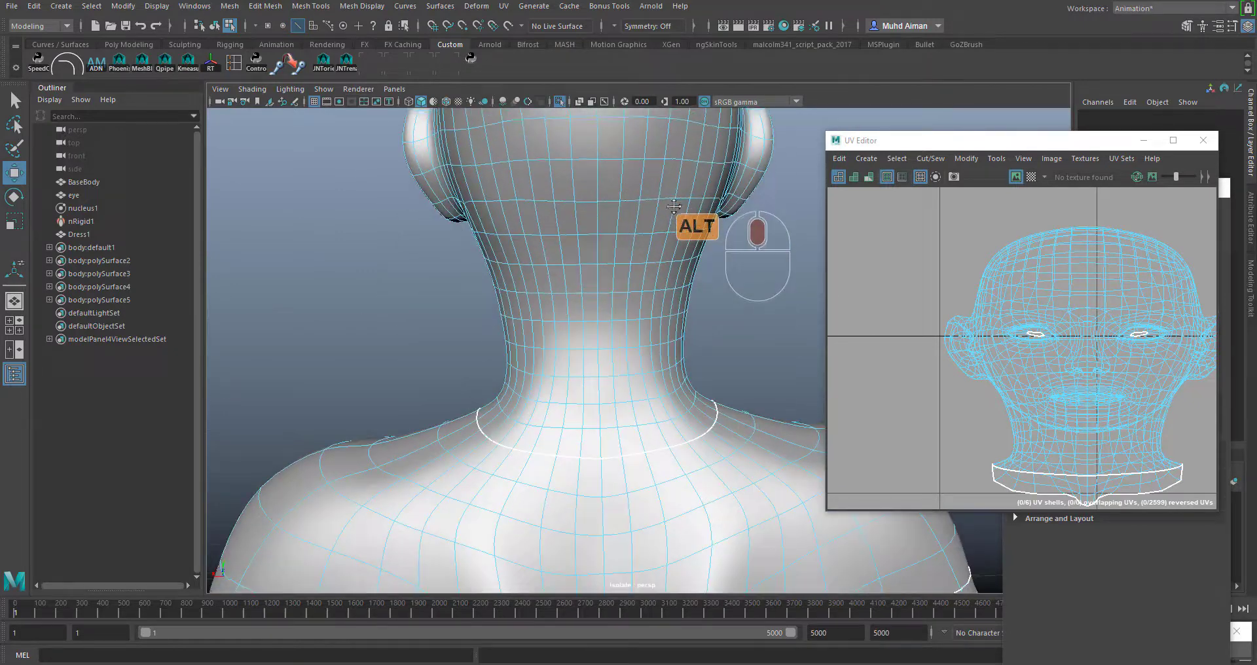
pyautogui.click(600, 448)
pyautogui.keyDown('alt'); pyautogui.moveTo(627, 427); pyautogui.dragTo(601, 533, button='right'); pyautogui.keyUp('alt')
pyautogui.keyDown('shift'); pyautogui.moveTo(547, 490); pyautogui.dragTo(552, 451); pyautogui.keyUp('shift')
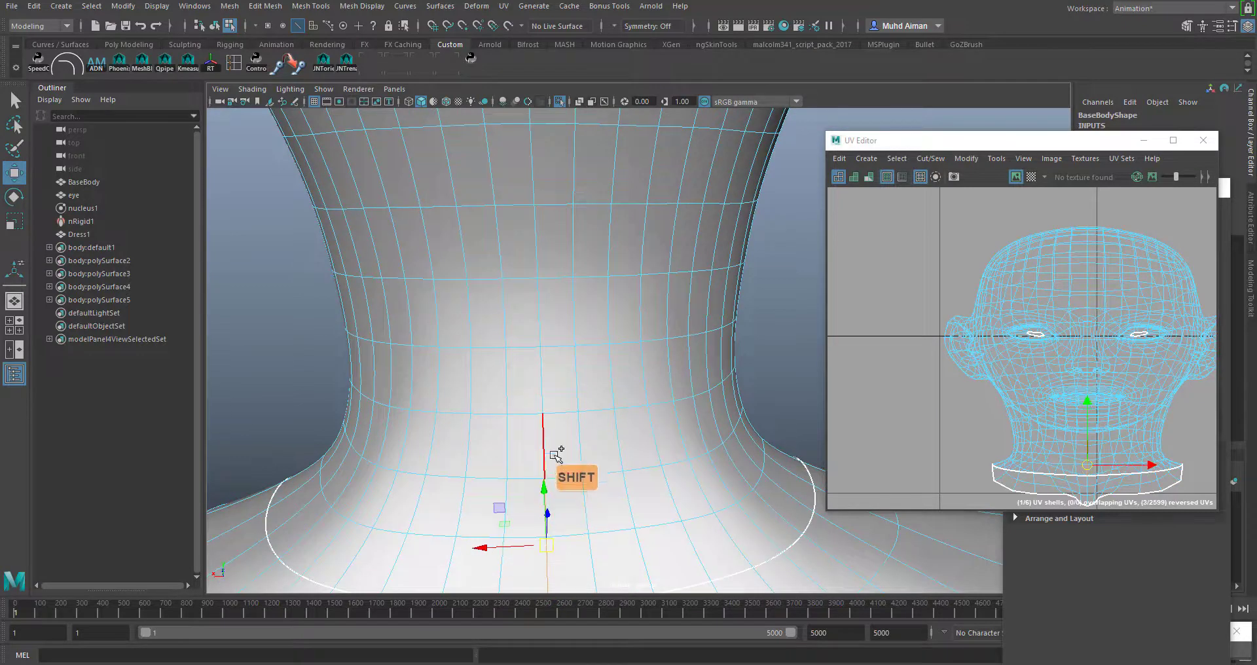
pyautogui.keyDown('shift'); pyautogui.click(554, 396); pyautogui.keyUp('shift')
pyautogui.keyDown('shift'); pyautogui.click(553, 367); pyautogui.keyUp('shift')
pyautogui.keyDown('shift'); pyautogui.click(550, 304); pyautogui.keyUp('shift')
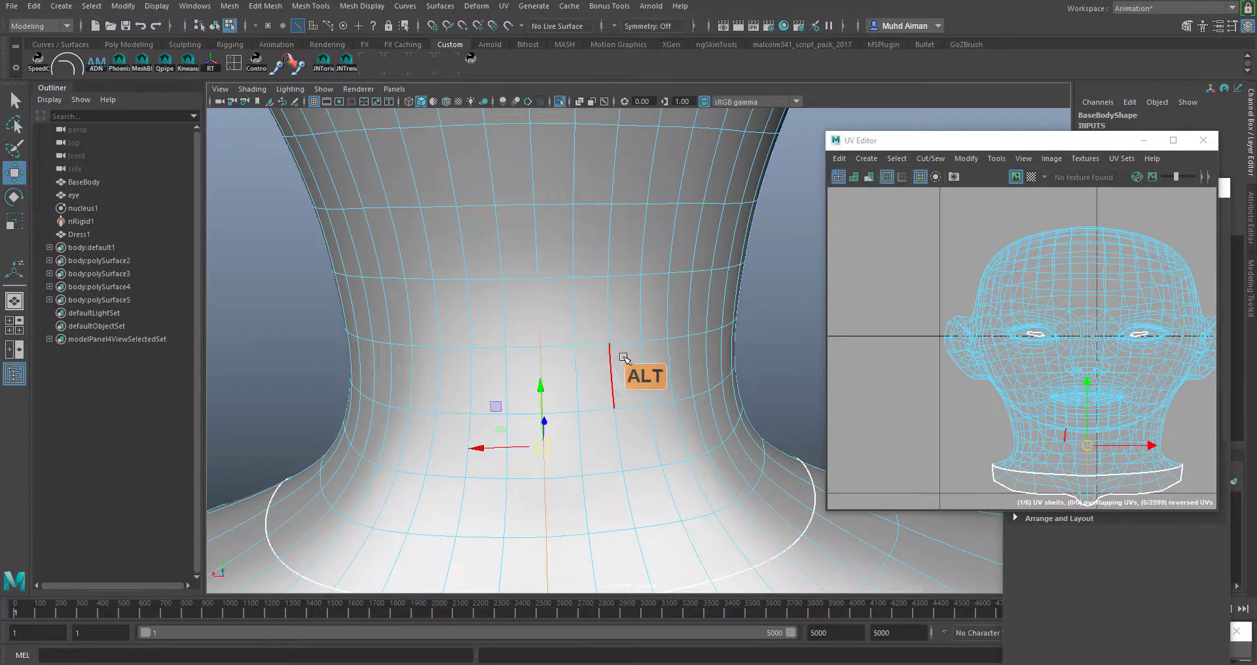
# - Extend the centre edge selection up the back of the head and over the crown to the upper forehead
pyautogui.keyDown('alt'); pyautogui.moveTo(623, 357); pyautogui.dragTo(642, 242, button='right'); pyautogui.keyUp('alt')
pyautogui.keyDown('alt'); pyautogui.moveTo(643, 243); pyautogui.dragTo(632, 340, button='middle'); pyautogui.keyUp('alt')
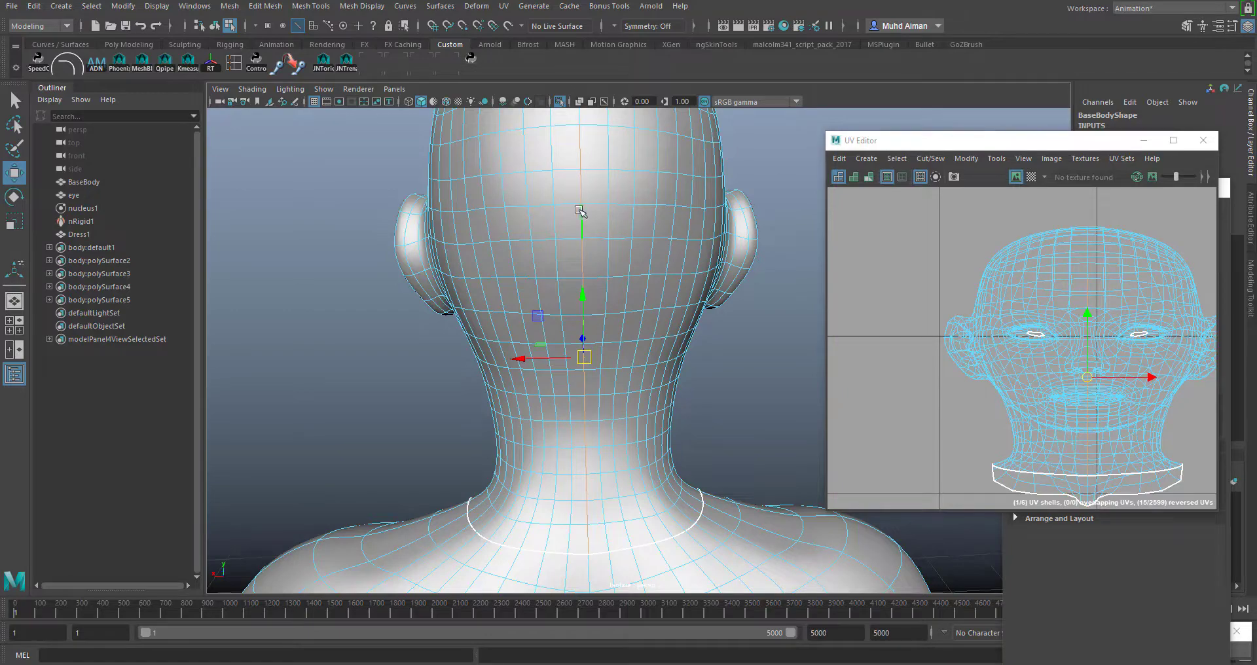
pyautogui.keyDown('alt'); pyautogui.moveTo(579, 210); pyautogui.dragTo(607, 272); pyautogui.keyUp('alt')
pyautogui.keyDown('shift'); pyautogui.click(577, 213); pyautogui.keyUp('shift')
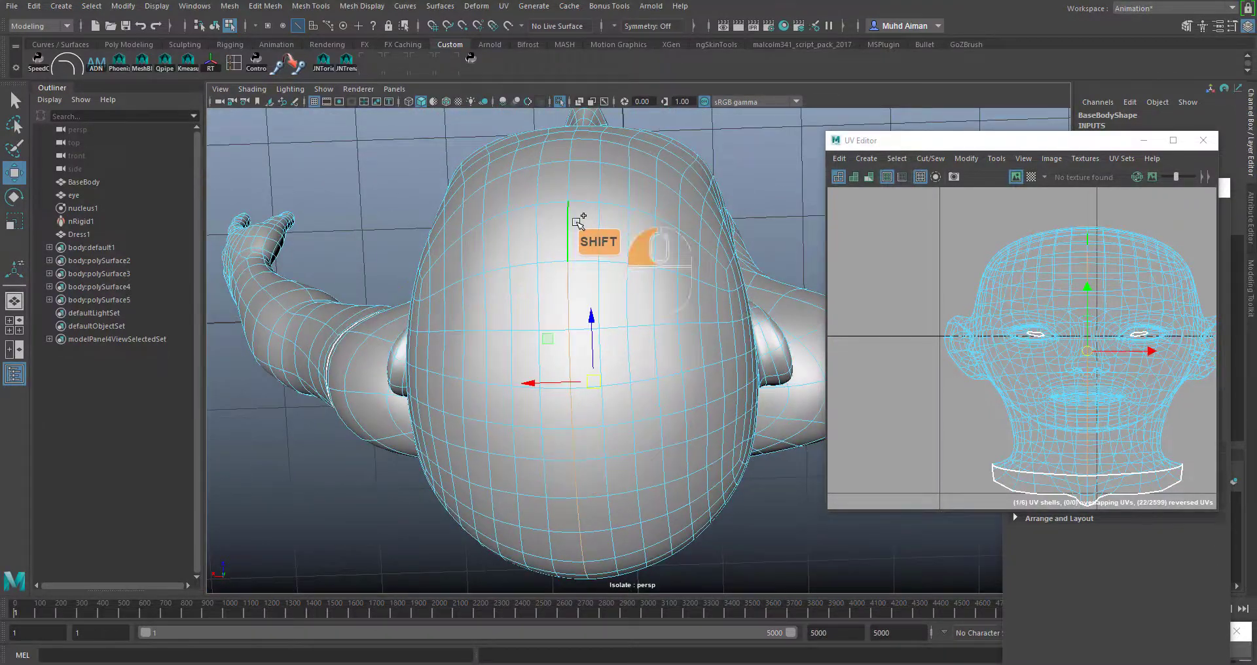
# - Check the selected centre edges from the side, front and top of the head
pyautogui.keyDown('alt'); pyautogui.moveTo(674, 392); pyautogui.dragTo(628, 339); pyautogui.keyUp('alt')
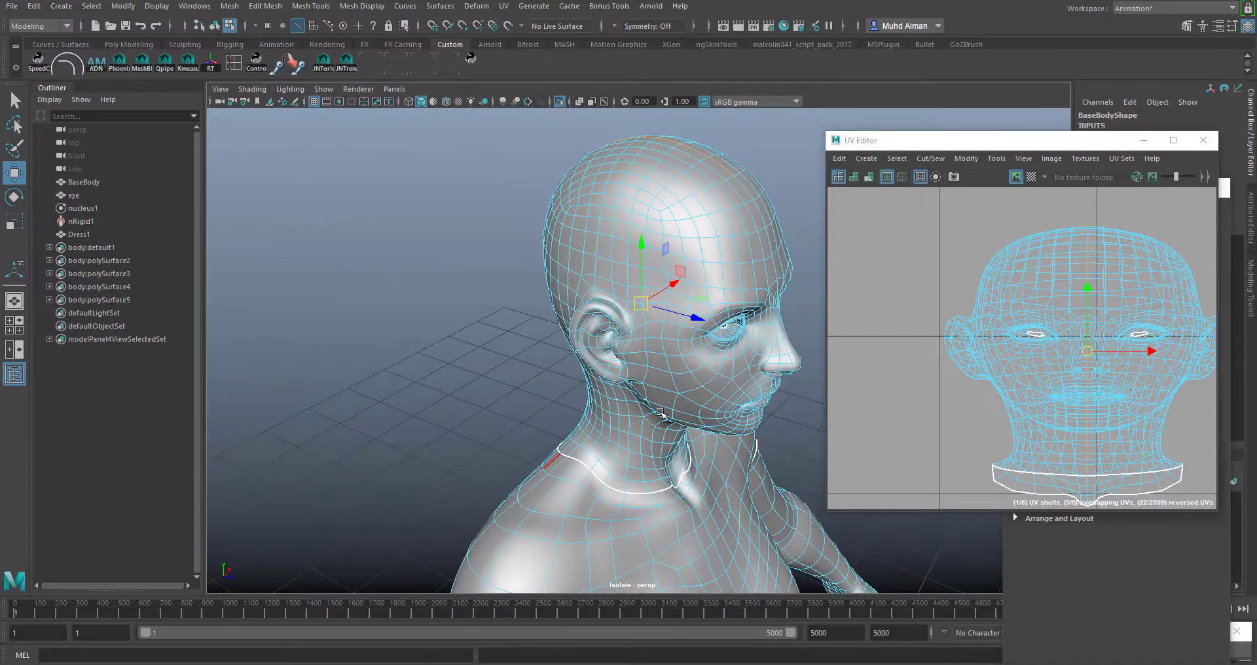
pyautogui.keyDown('alt'); pyautogui.moveTo(727, 335); pyautogui.dragTo(623, 247); pyautogui.keyUp('alt')
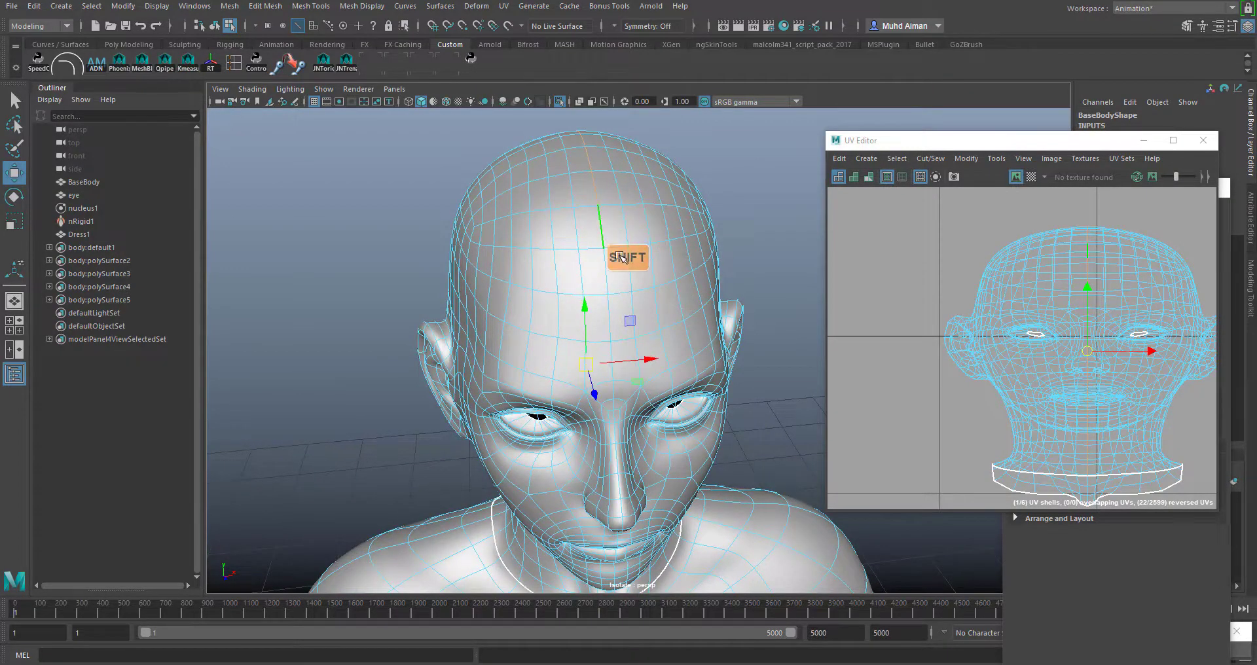
pyautogui.keyDown('alt'); pyautogui.moveTo(645, 322); pyautogui.dragTo(630, 296); pyautogui.keyUp('alt')
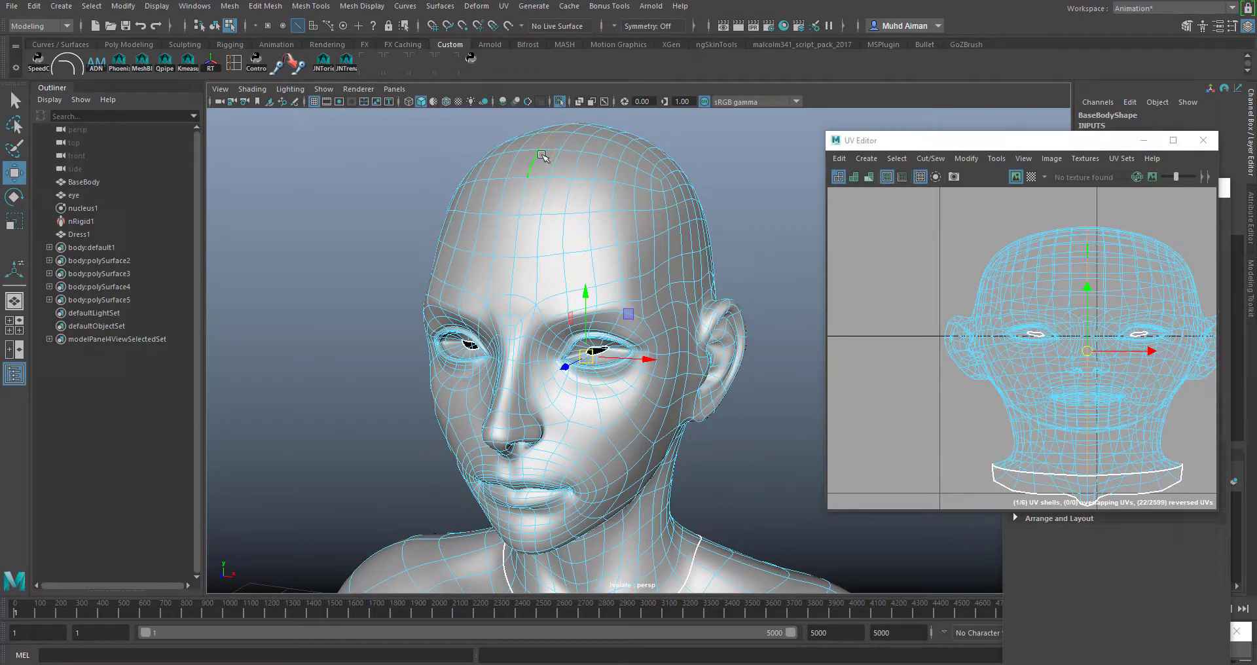
pyautogui.keyDown('alt'); pyautogui.moveTo(725, 395); pyautogui.dragTo(687, 388, button='right'); pyautogui.keyUp('alt')
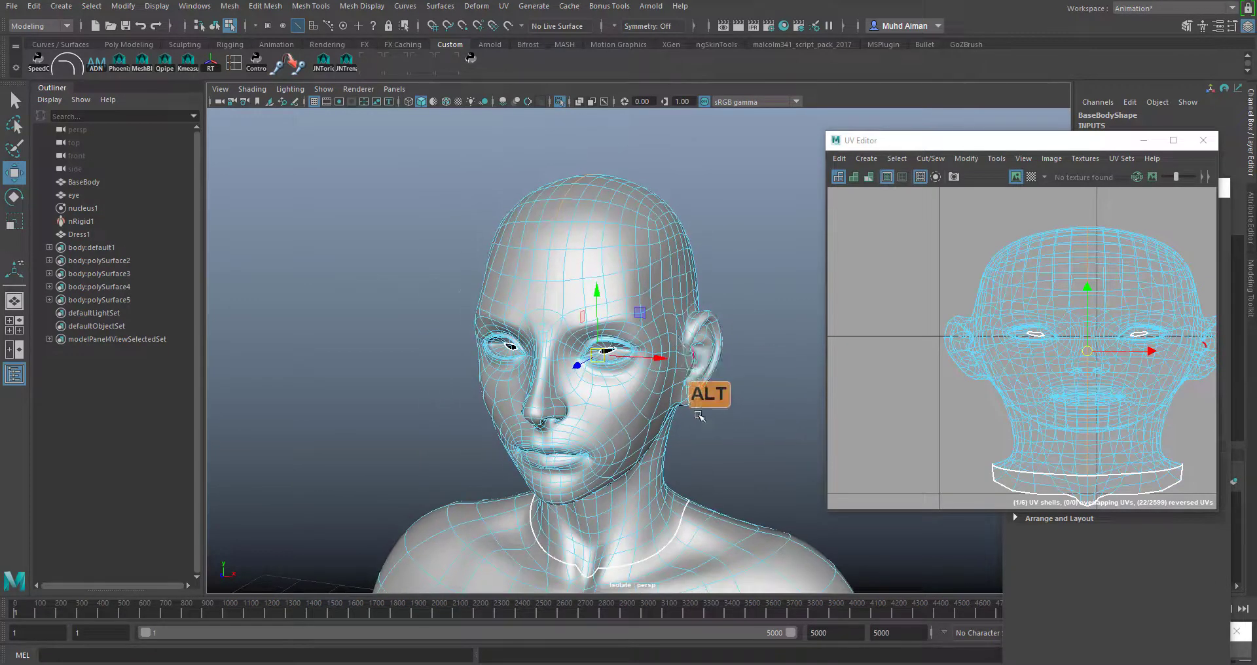
pyautogui.keyDown('alt'); pyautogui.moveTo(684, 446); pyautogui.dragTo(689, 407); pyautogui.keyUp('alt')
pyautogui.keyDown('alt'); pyautogui.moveTo(583, 280); pyautogui.dragTo(660, 406, button='right'); pyautogui.keyUp('alt')
pyautogui.keyDown('alt'); pyautogui.moveTo(661, 350); pyautogui.dragTo(692, 360); pyautogui.keyUp('alt')
pyautogui.keyDown('alt'); pyautogui.moveTo(663, 296); pyautogui.dragTo(648, 324); pyautogui.keyUp('alt')
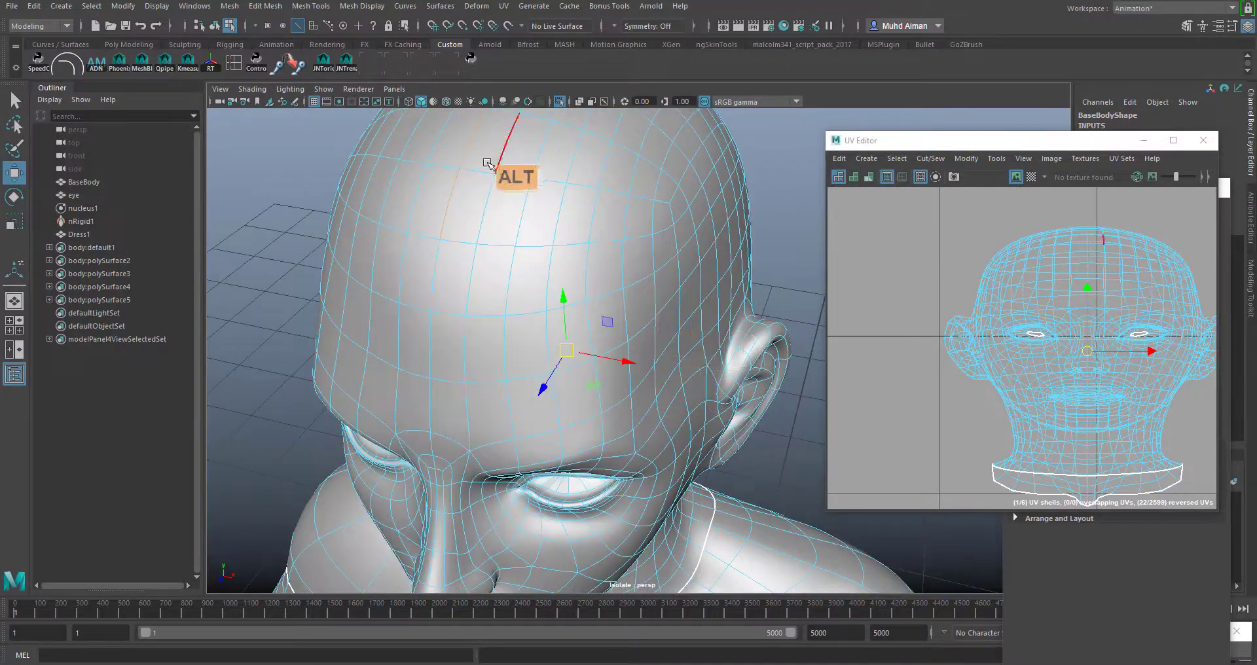
# - Cut the UVs along the selected centre edges of the head and clear the selection
pyautogui.click(524, 212)
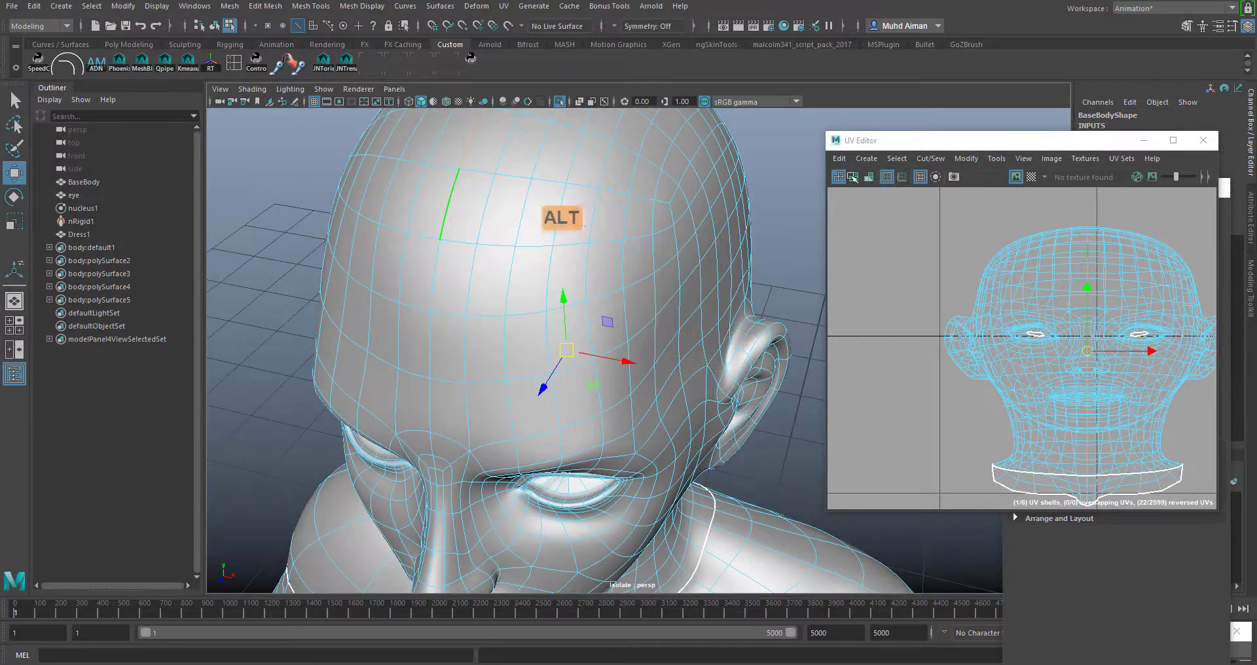
pyautogui.click(504, 6)
pyautogui.click(562, 216)
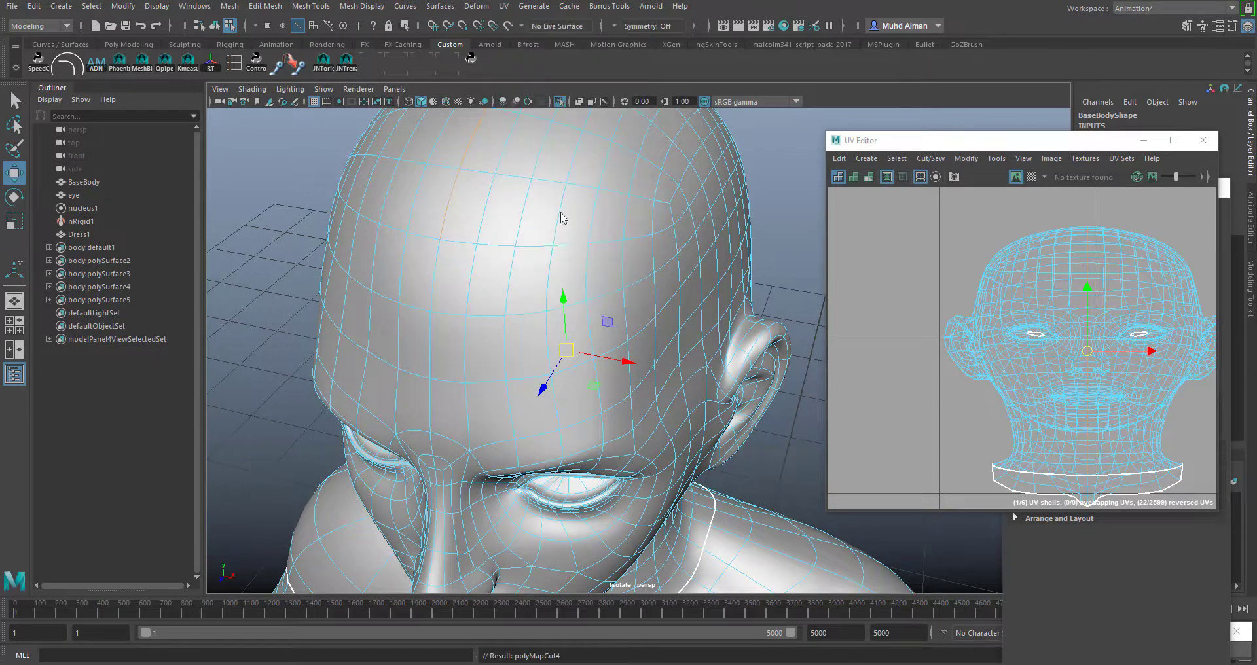
pyautogui.keyDown('alt'); pyautogui.moveTo(743, 397); pyautogui.dragTo(733, 147); pyautogui.keyUp('alt')
pyautogui.click(753, 190)
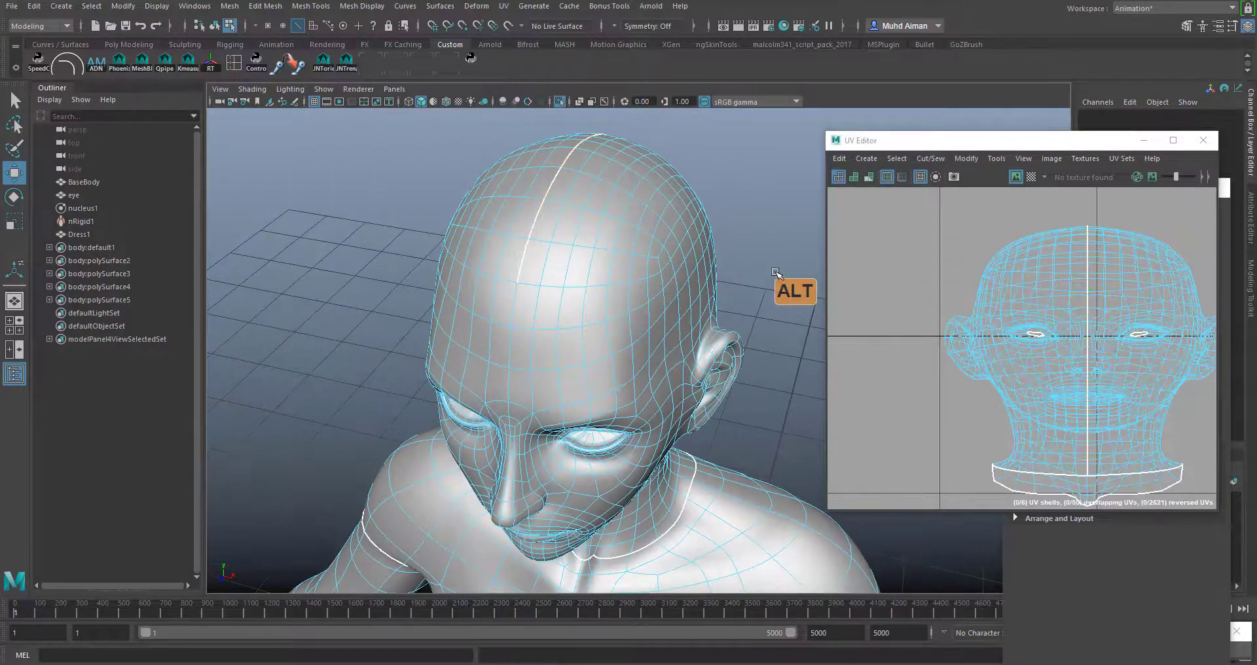
# - Examine the face and the inside of the mouth, switching X-ray display on and back off
pyautogui.keyDown('alt'); pyautogui.moveTo(744, 293); pyautogui.dragTo(711, 226); pyautogui.keyUp('alt')
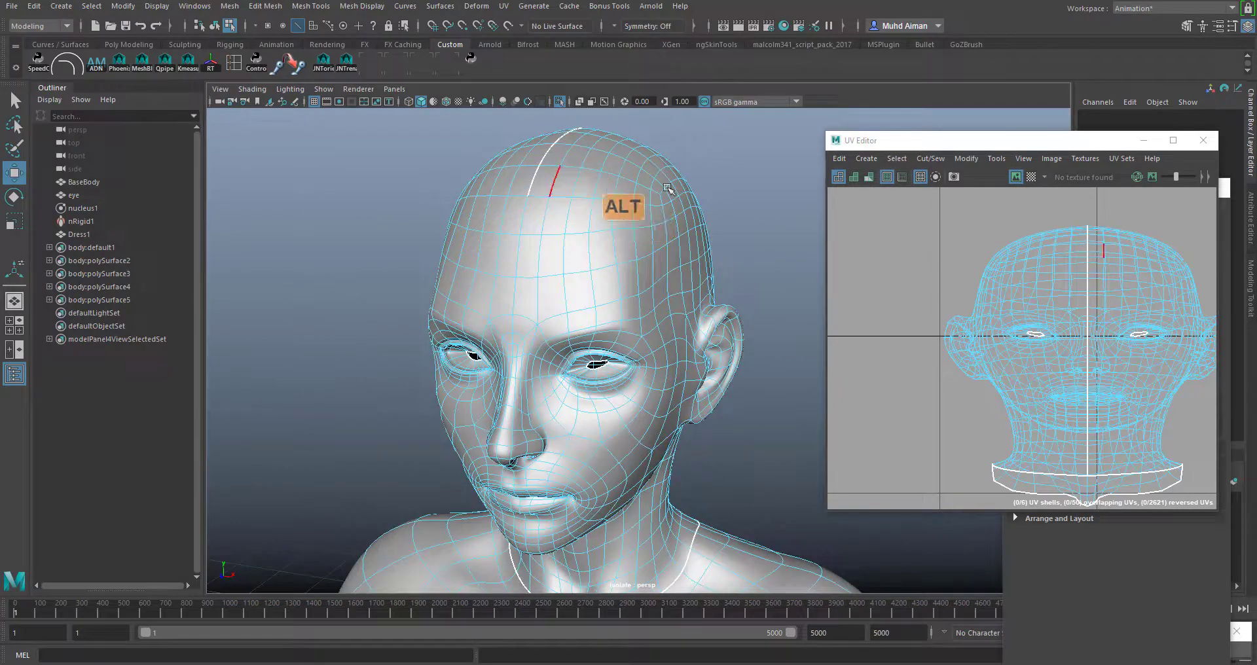
pyautogui.keyDown('alt'); pyautogui.moveTo(602, 180); pyautogui.dragTo(745, 168); pyautogui.keyUp('alt')
pyautogui.keyDown('alt'); pyautogui.moveTo(661, 308); pyautogui.dragTo(658, 452, button='right'); pyautogui.keyUp('alt')
pyautogui.moveTo(656, 451)
pyautogui.keyDown('alt'); pyautogui.mouseDown()
pyautogui.moveTo(678, 357)
pyautogui.moveTo(618, 304)
pyautogui.moveTo(597, 261)
pyautogui.mouseUp(); pyautogui.keyUp('alt')
pyautogui.click(580, 103)
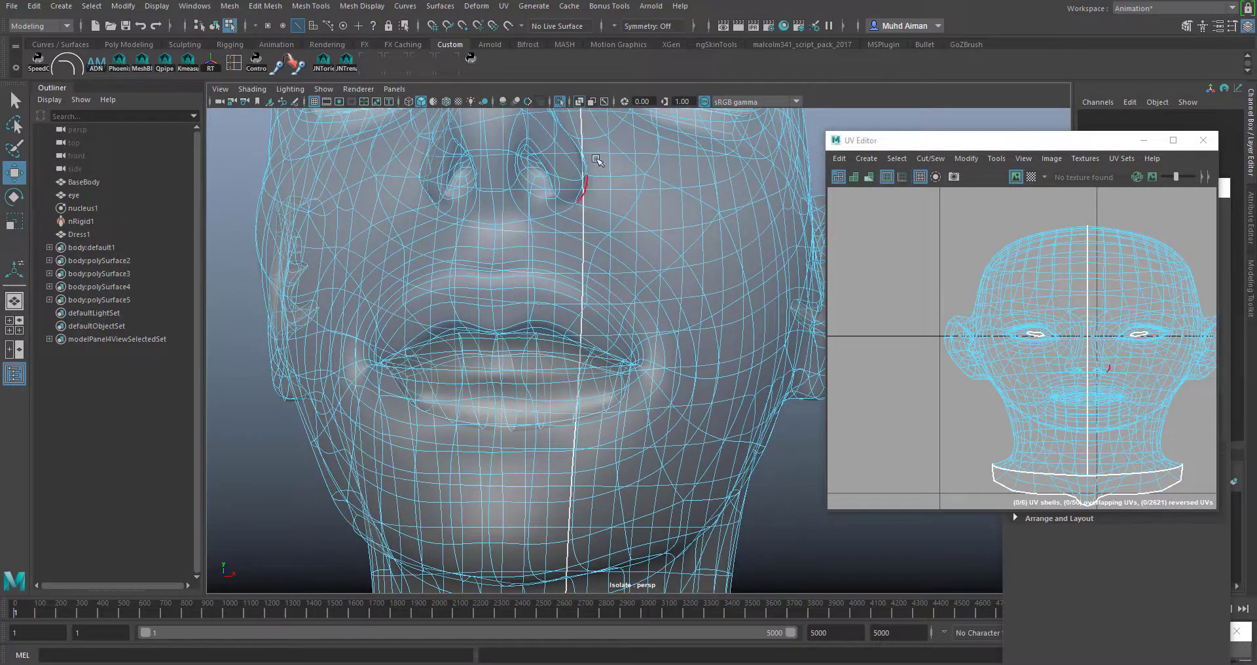
pyautogui.click(581, 103)
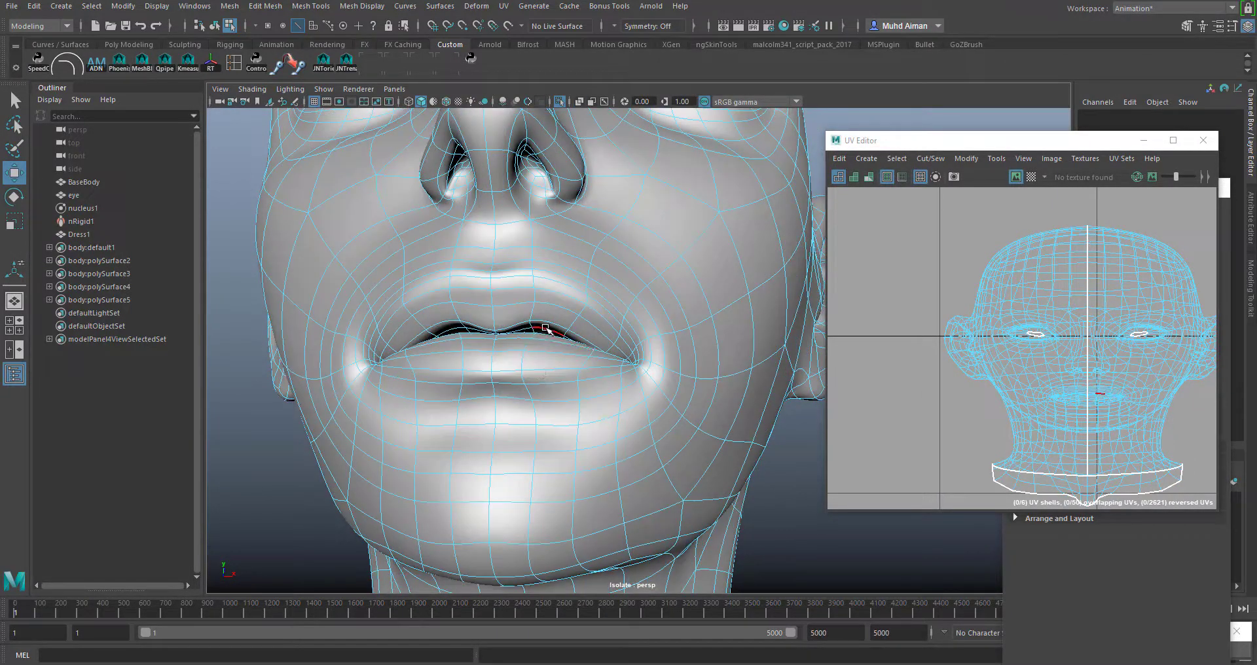
# - Select the edge loop just inside the lips, check it in X-ray display, and cut the UVs along it
pyautogui.keyDown('alt'); pyautogui.moveTo(508, 317); pyautogui.dragTo(550, 356, button='right'); pyautogui.keyUp('alt')
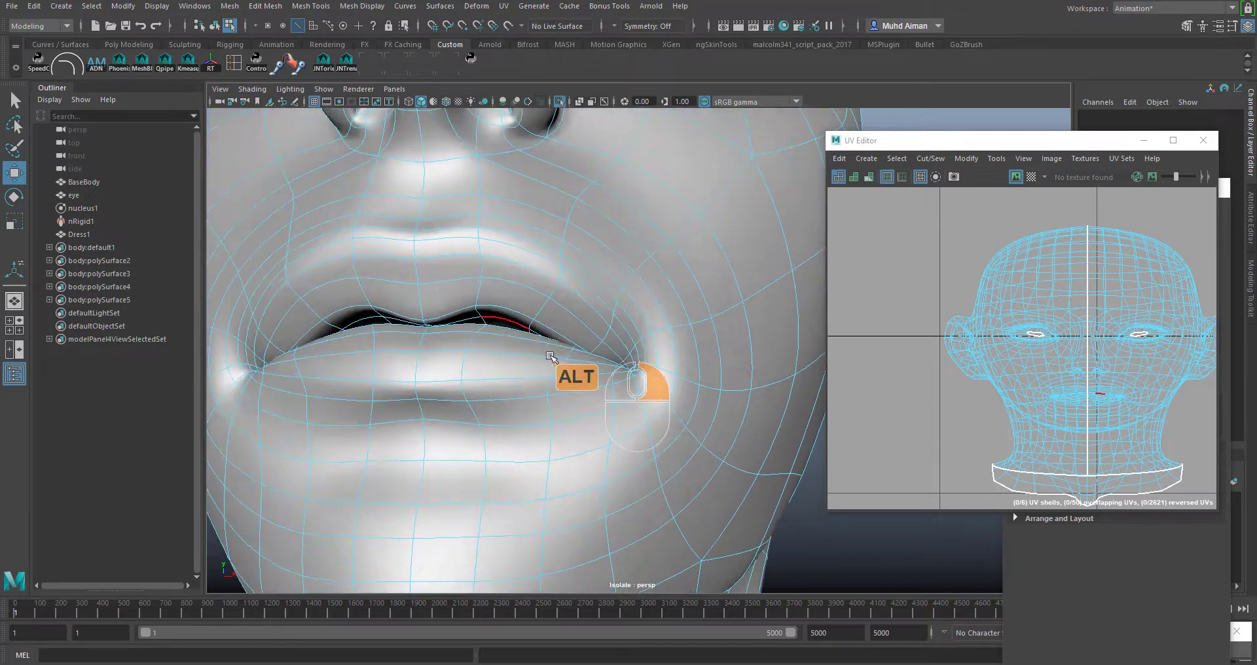
pyautogui.doubleClick(508, 318)
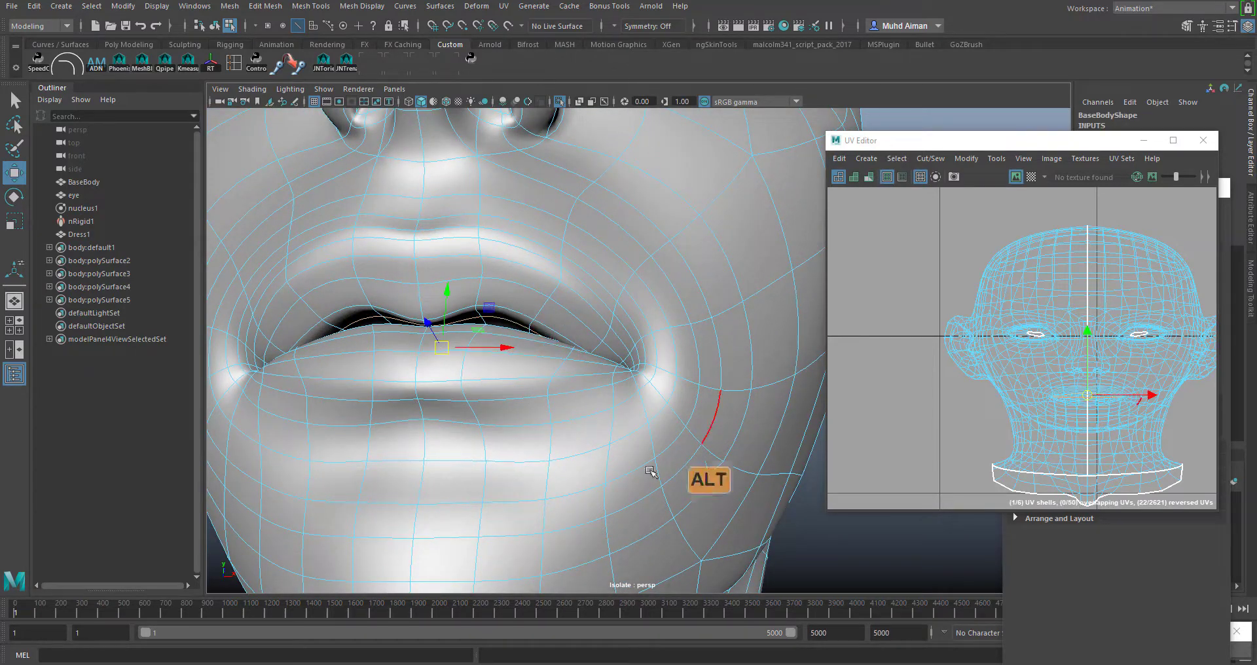
pyautogui.keyDown('alt'); pyautogui.moveTo(682, 465); pyautogui.dragTo(642, 262); pyautogui.keyUp('alt')
pyautogui.click(591, 102)
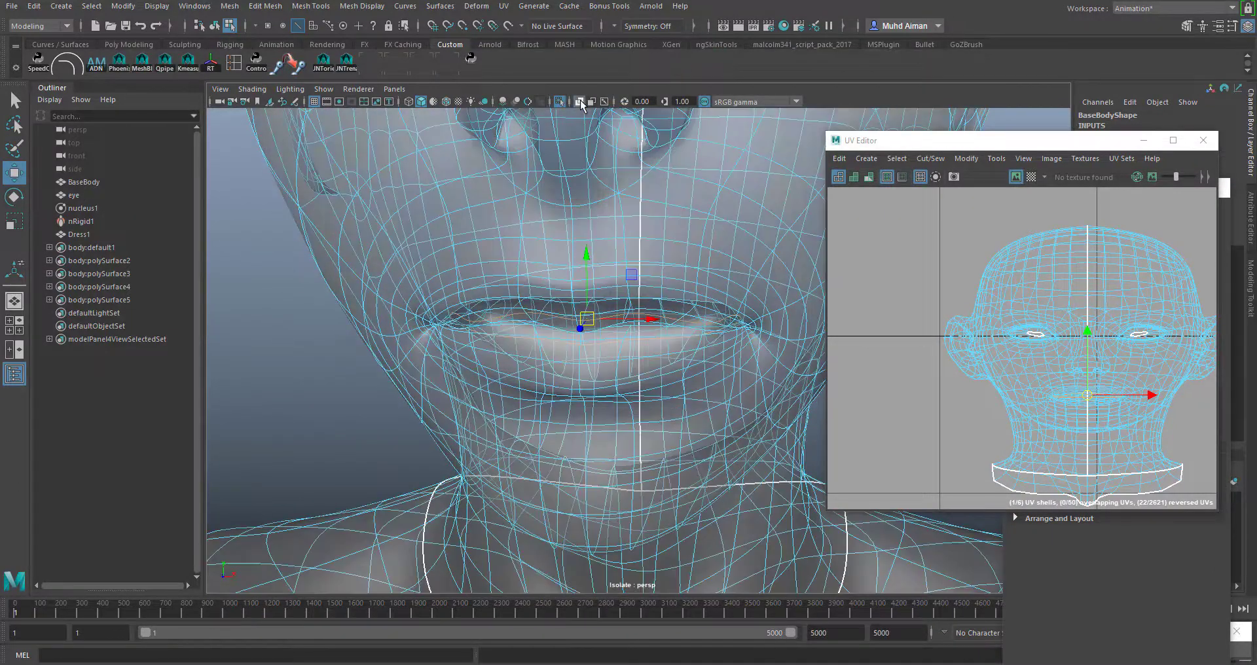
pyautogui.moveTo(645, 373)
pyautogui.keyDown('alt'); pyautogui.mouseDown()
pyautogui.moveTo(622, 379)
pyautogui.moveTo(608, 111)
pyautogui.mouseUp(); pyautogui.keyUp('alt')
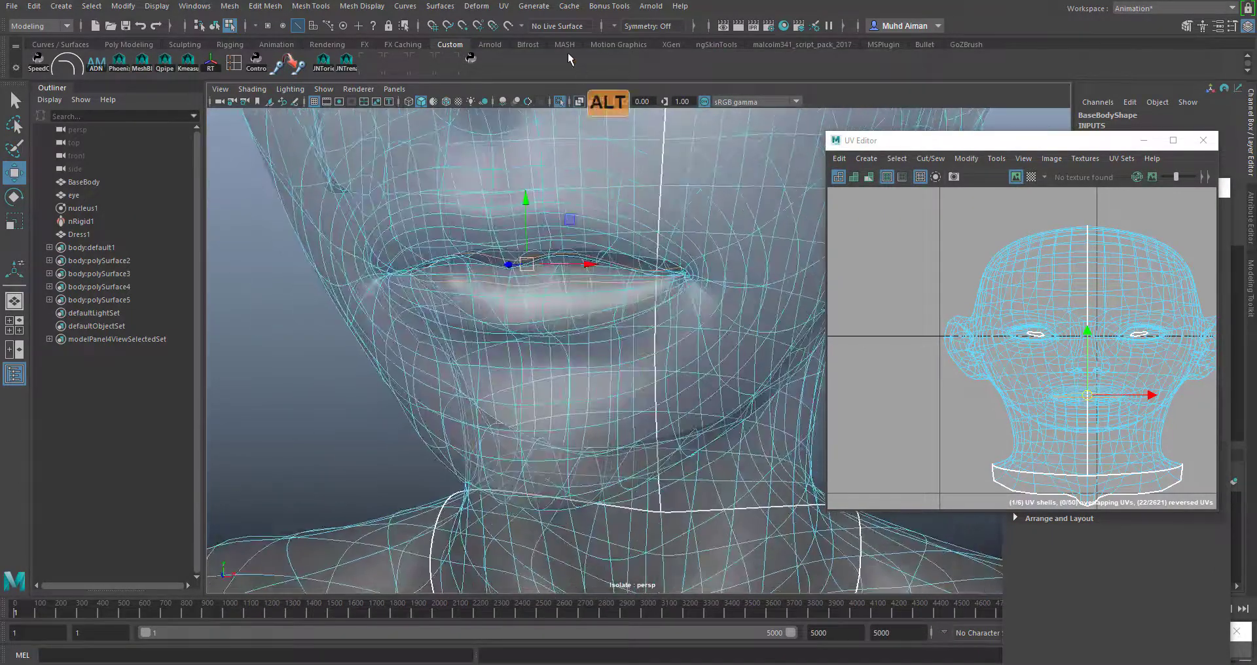
pyautogui.click(504, 6)
pyautogui.click(560, 217)
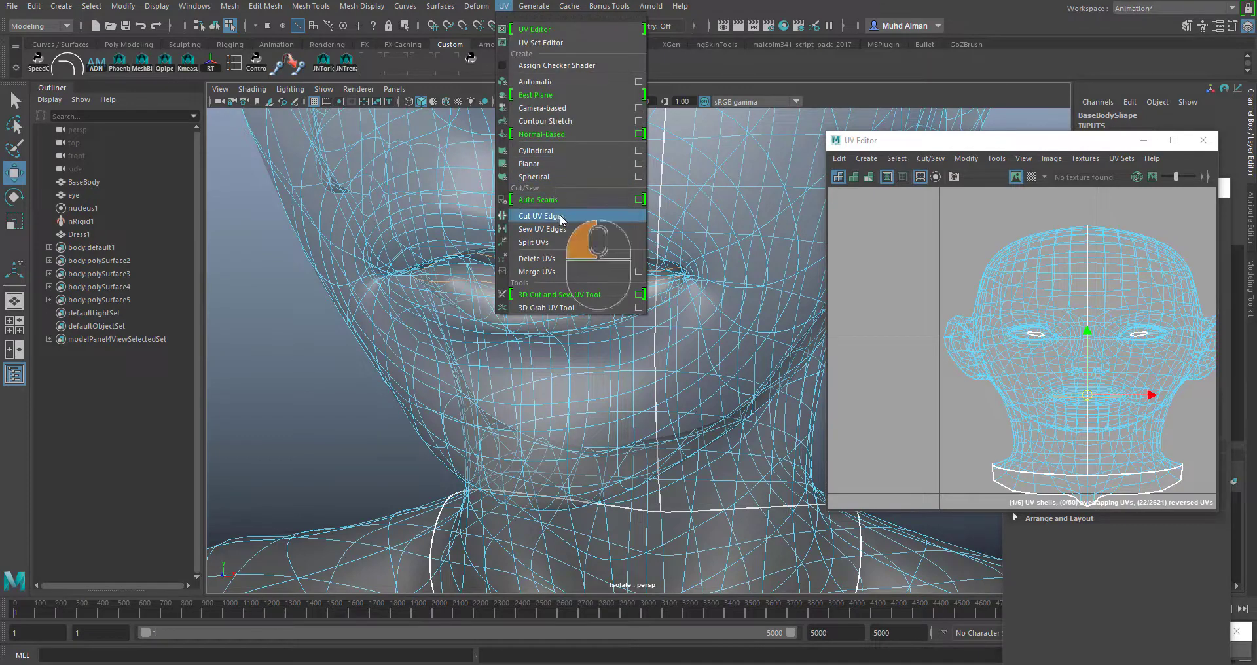
# - Select only the UV shell of the inner mouth, move it beside the head shell, and clear the selection
pyautogui.keyDown('alt'); pyautogui.moveTo(693, 309); pyautogui.dragTo(609, 289); pyautogui.keyUp('alt')
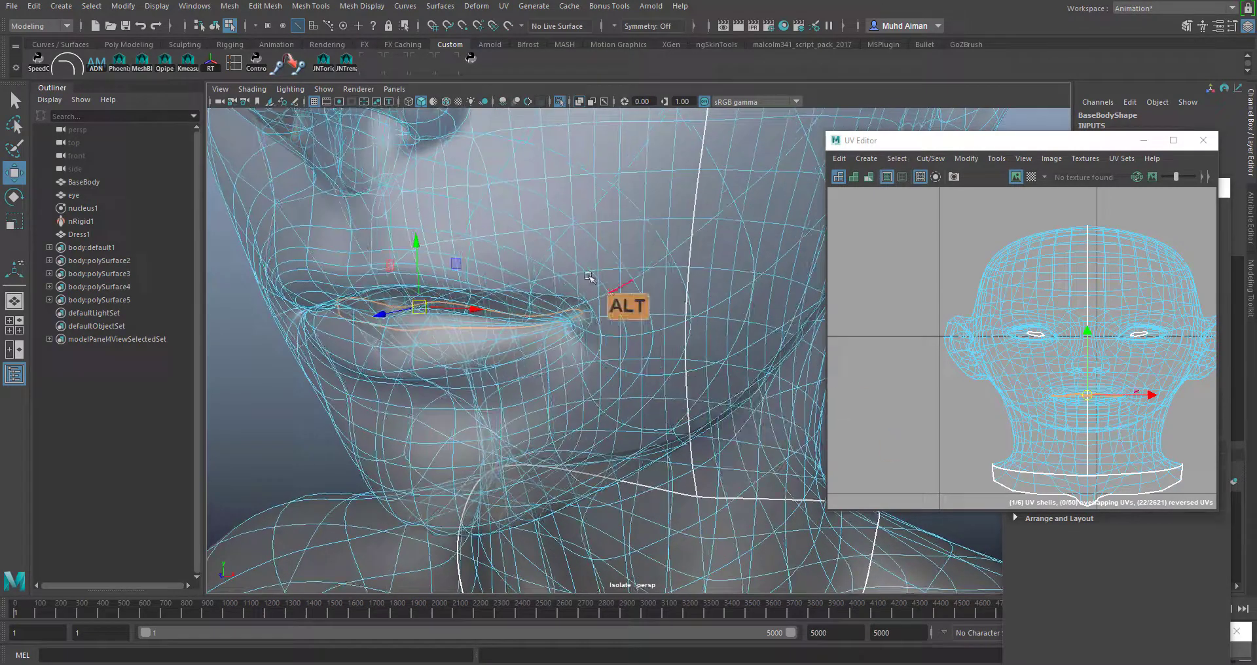
pyautogui.moveTo(547, 213); pyautogui.dragTo(594, 257, button='right')
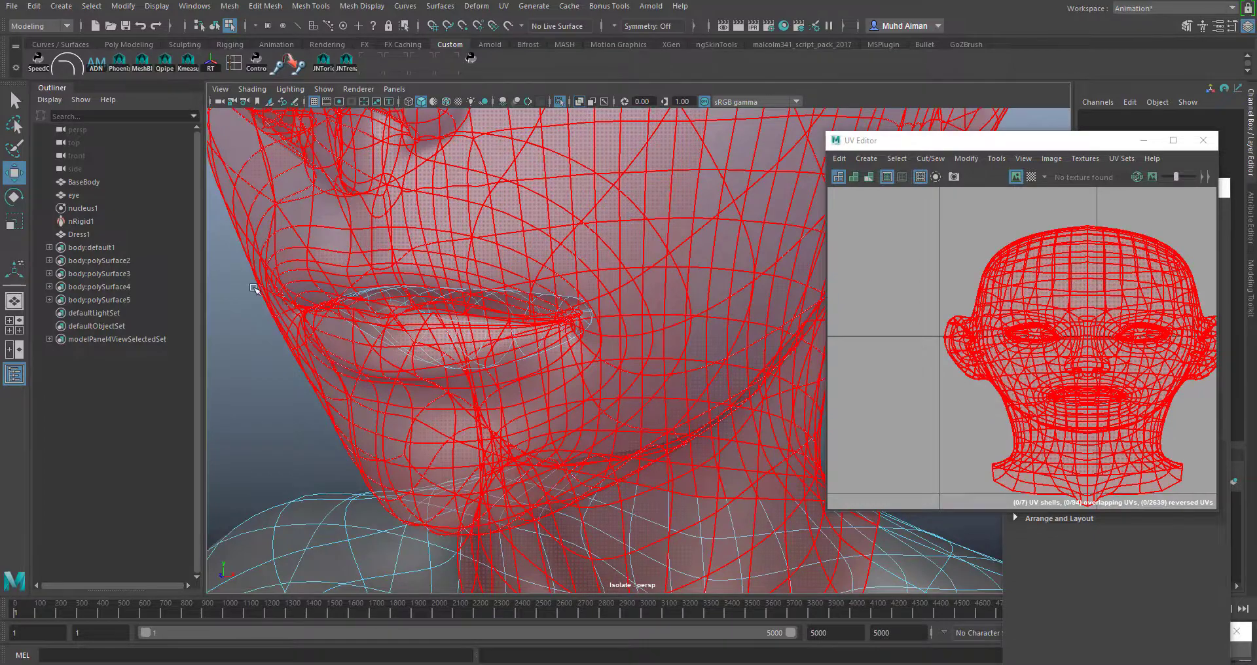
pyautogui.moveTo(223, 263); pyautogui.dragTo(642, 481)
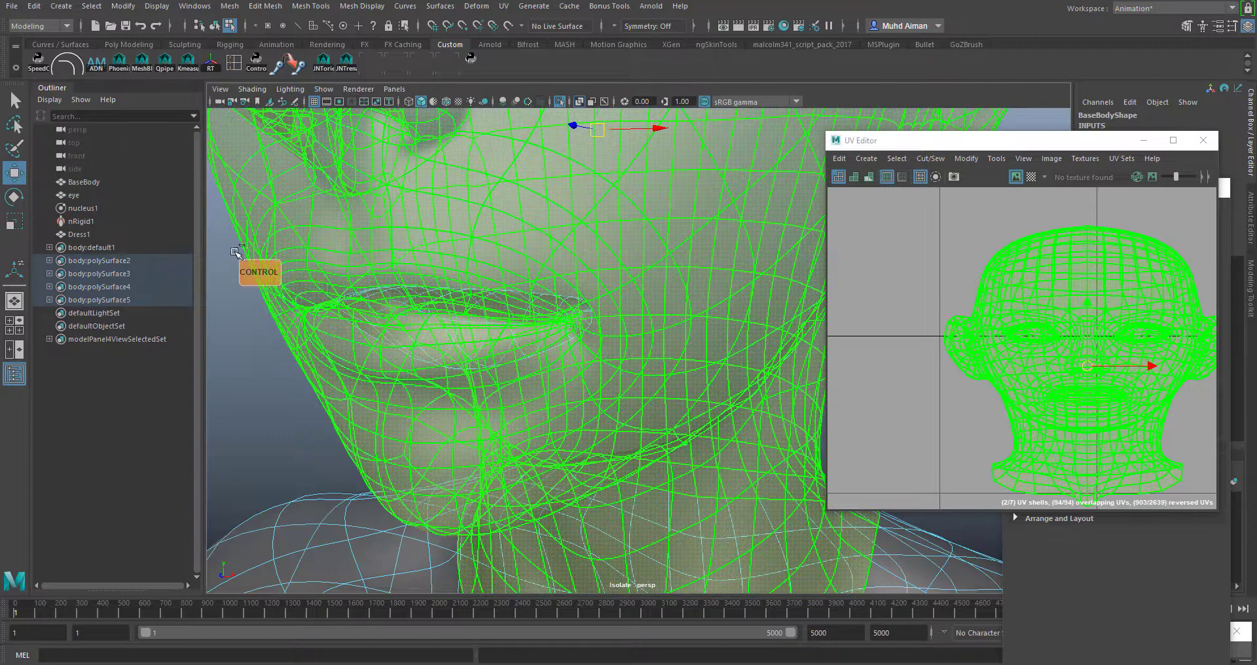
pyautogui.keyDown('ctrl'); pyautogui.moveTo(227, 242); pyautogui.dragTo(265, 279); pyautogui.keyUp('ctrl')
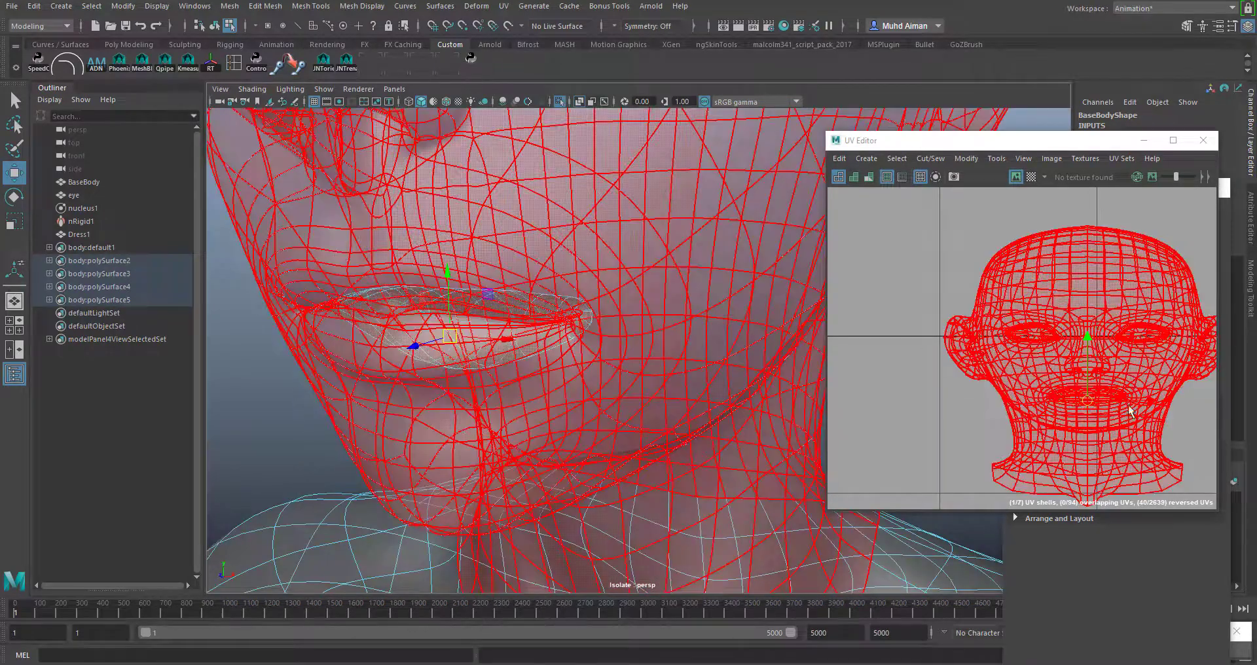
pyautogui.keyDown('alt'); pyautogui.moveTo(1069, 450); pyautogui.dragTo(1033, 373, button='middle'); pyautogui.keyUp('alt')
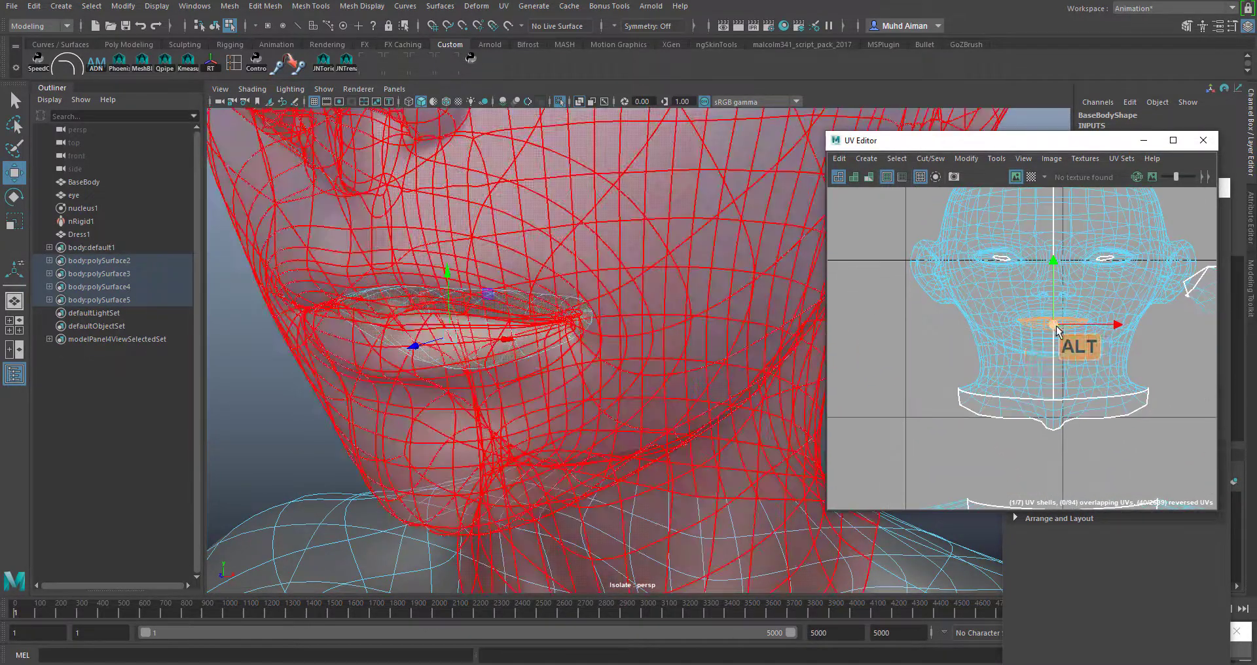
pyautogui.moveTo(1054, 326); pyautogui.dragTo(967, 338)
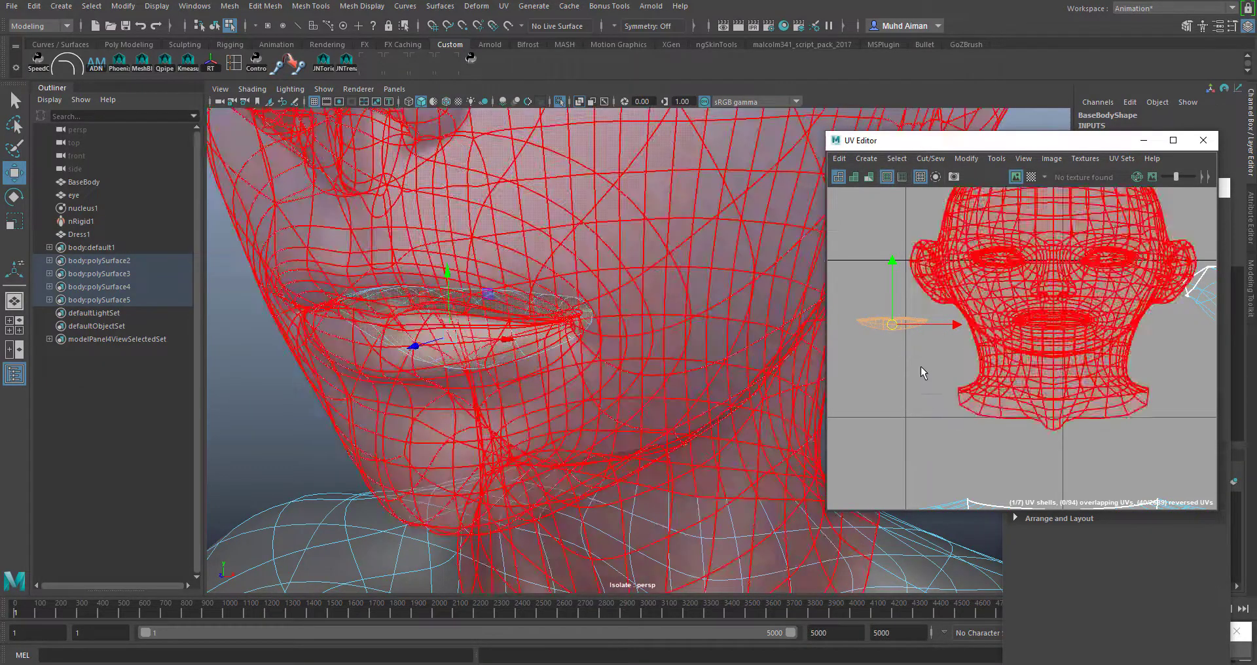
pyautogui.click(938, 389)
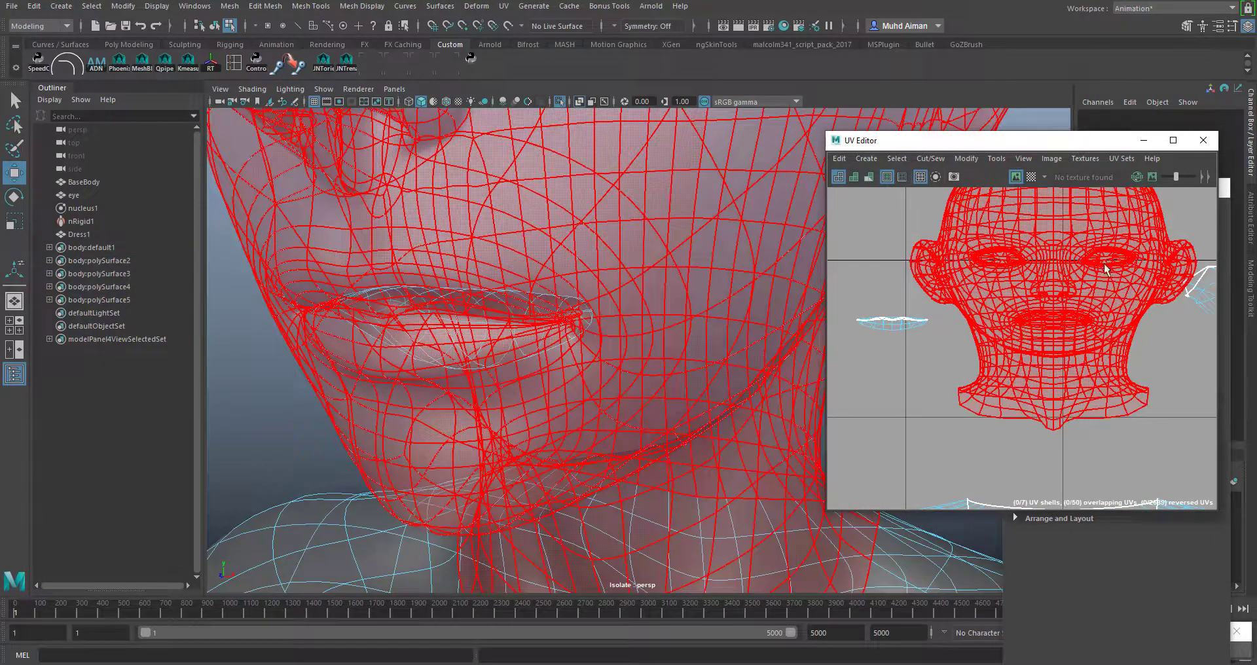
# - Turn off X-ray display and set the body mesh to edge selection around the eyes
pyautogui.moveTo(1101, 290); pyautogui.dragTo(1175, 281, button='right')
pyautogui.keyDown('alt'); pyautogui.moveTo(726, 299); pyautogui.dragTo(722, 191, button='right'); pyautogui.keyUp('alt')
pyautogui.keyDown('alt'); pyautogui.moveTo(611, 201); pyautogui.dragTo(600, 404, button='middle'); pyautogui.keyUp('alt')
pyautogui.click(579, 101)
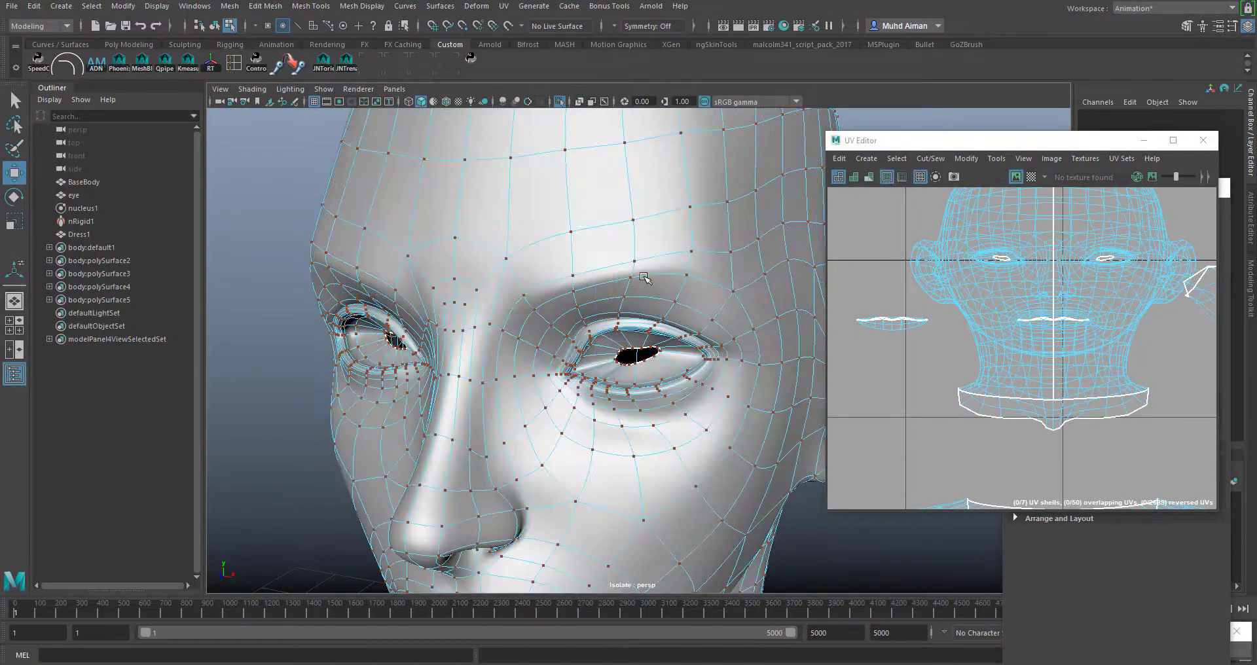
pyautogui.rightClick(628, 234)
pyautogui.moveTo(625, 202); pyautogui.dragTo(626, 197, button='right')
pyautogui.click(647, 280)
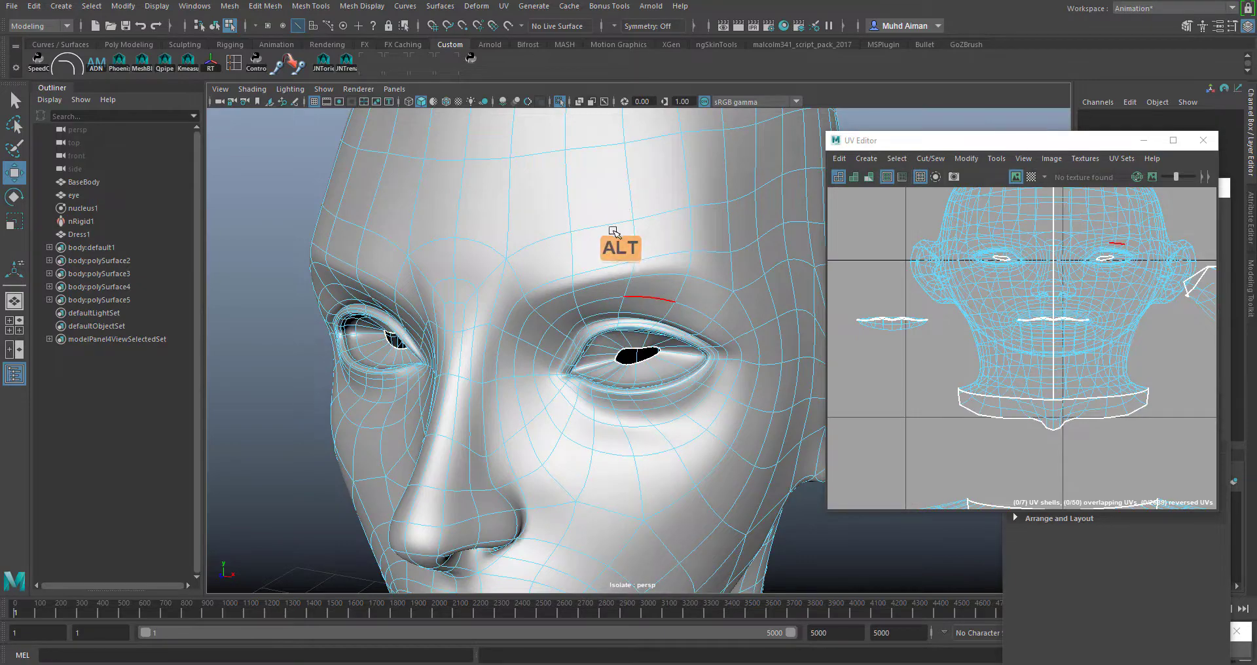
# - Examine the nostrils and the eye socket up close from several angles
pyautogui.keyDown('alt'); pyautogui.moveTo(590, 224); pyautogui.dragTo(642, 194); pyautogui.keyUp('alt')
pyautogui.keyDown('alt'); pyautogui.moveTo(641, 206); pyautogui.dragTo(645, 303, button='middle'); pyautogui.keyUp('alt')
pyautogui.keyDown('alt'); pyautogui.moveTo(624, 193); pyautogui.dragTo(687, 279, button='right'); pyautogui.keyUp('alt')
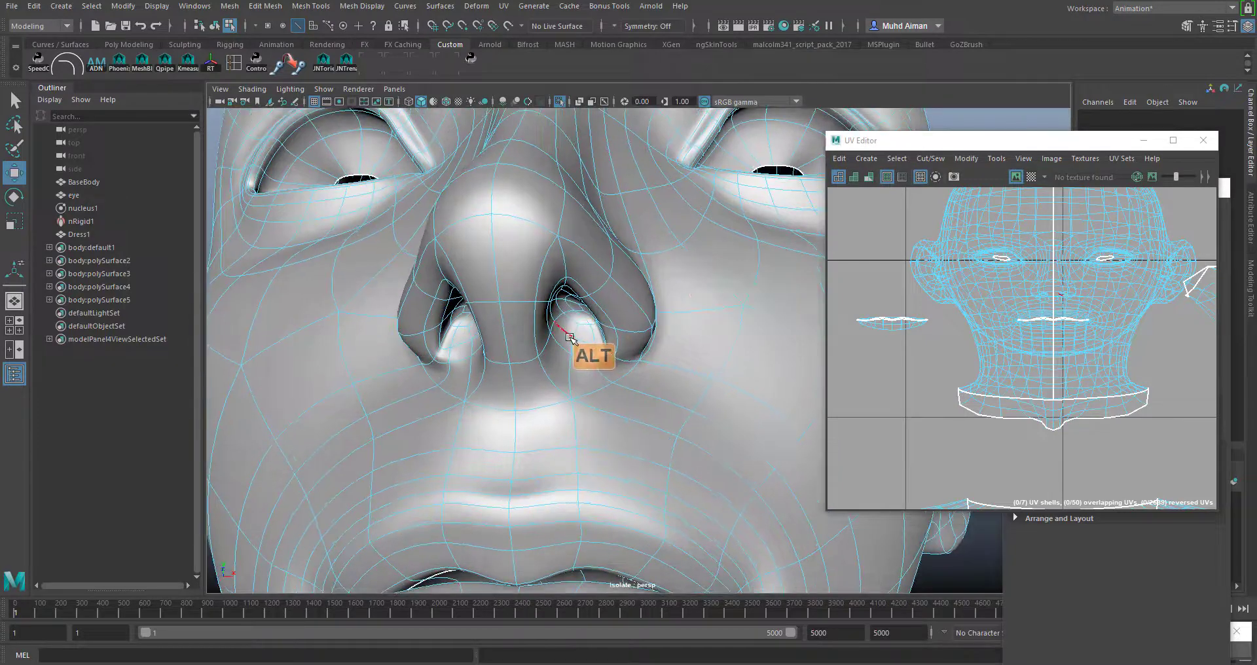
pyautogui.keyDown('alt'); pyautogui.moveTo(669, 283); pyautogui.dragTo(647, 300); pyautogui.keyUp('alt')
pyautogui.click(648, 294)
pyautogui.keyDown('alt'); pyautogui.moveTo(630, 270); pyautogui.dragTo(657, 272, button='right'); pyautogui.keyUp('alt')
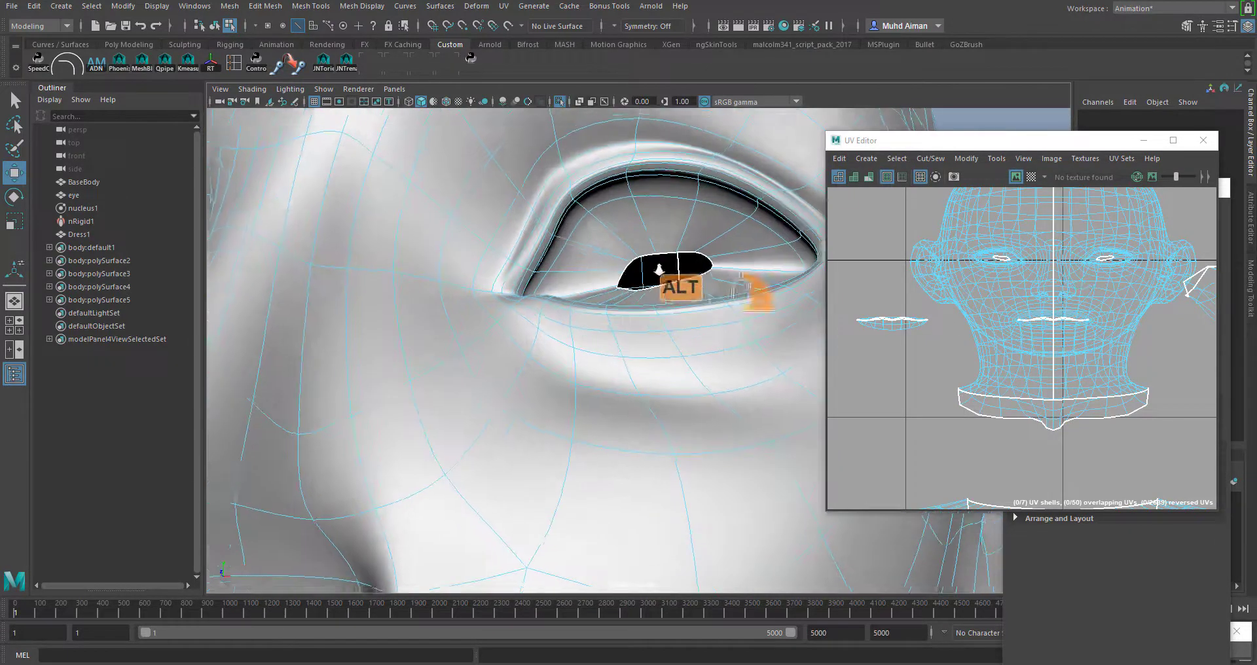
pyautogui.keyDown('alt'); pyautogui.moveTo(637, 272); pyautogui.dragTo(584, 331); pyautogui.keyUp('alt')
pyautogui.click(562, 275)
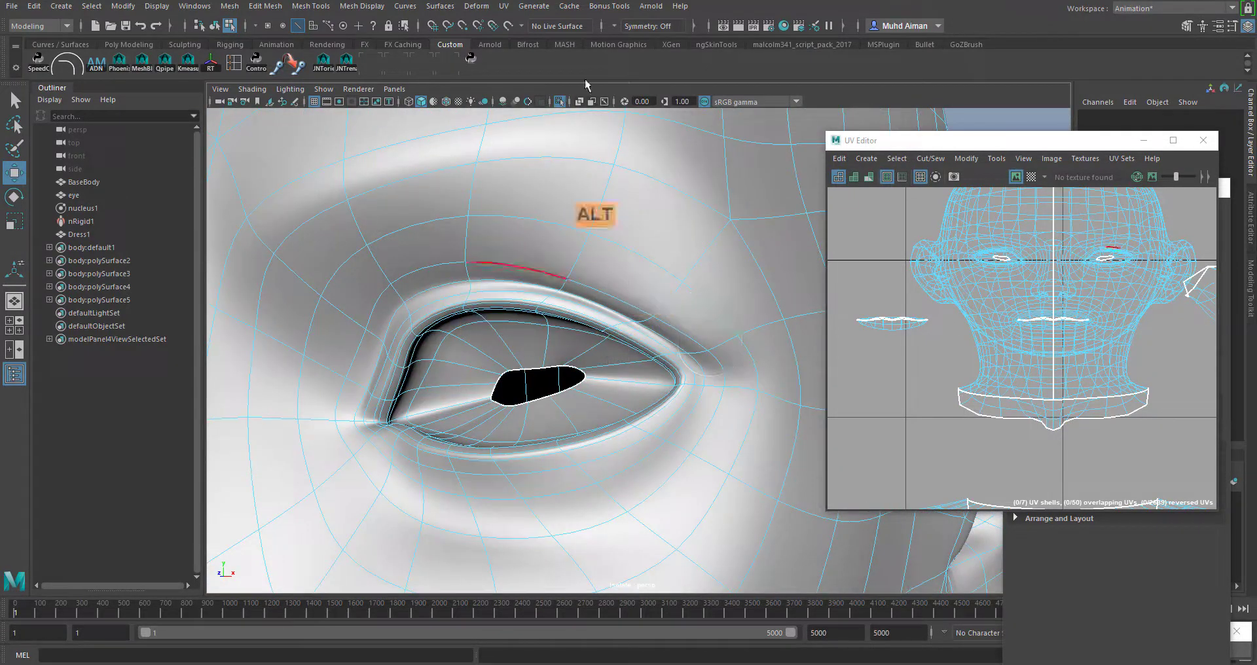
# - Turn off the isolated display and examine how the eyelids meet the eyeballs
pyautogui.click(561, 101)
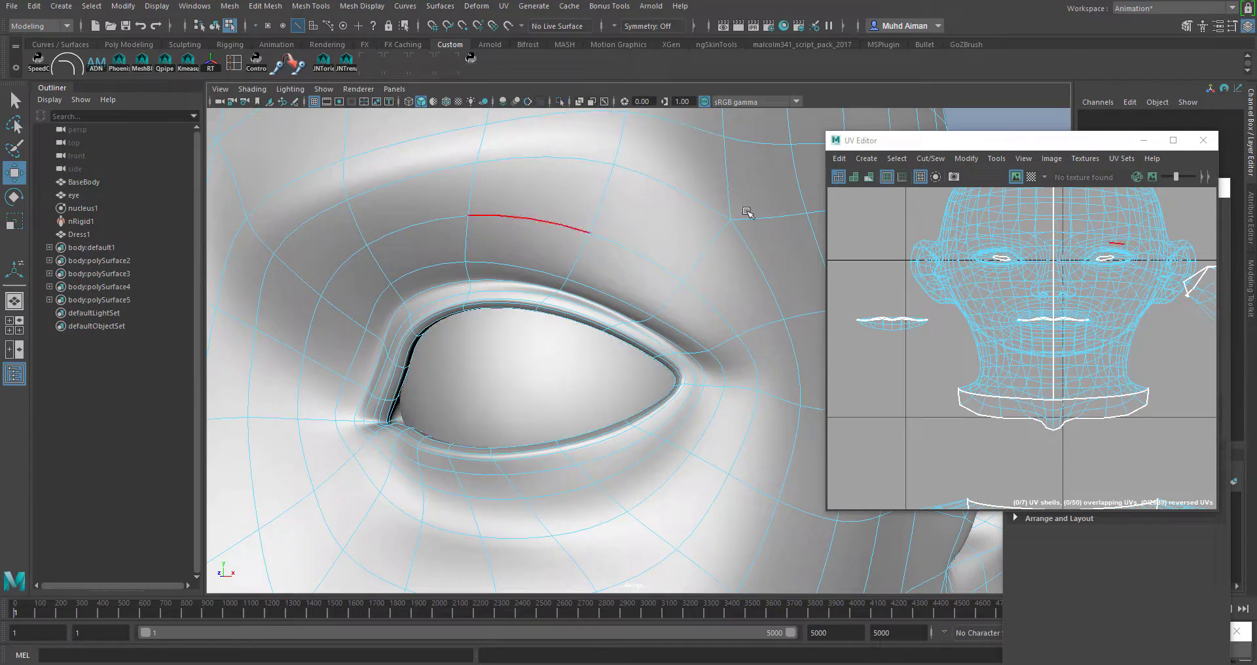
pyautogui.moveTo(565, 213)
pyautogui.keyDown('alt'); pyautogui.mouseDown(button='right')
pyautogui.moveTo(561, 200)
pyautogui.moveTo(573, 208)
pyautogui.mouseUp(button='right'); pyautogui.keyUp('alt')
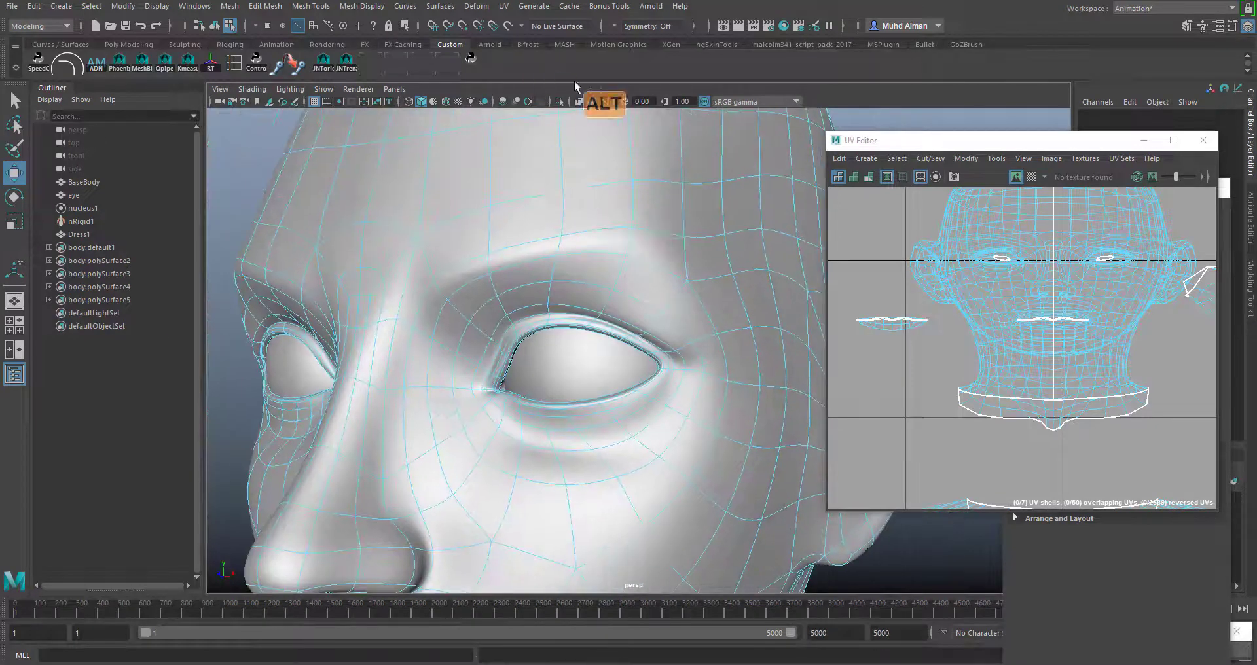
pyautogui.keyDown('alt'); pyautogui.moveTo(564, 346); pyautogui.dragTo(578, 247); pyautogui.keyUp('alt')
pyautogui.keyDown('alt'); pyautogui.moveTo(578, 247); pyautogui.dragTo(567, 225, button='right'); pyautogui.keyUp('alt')
pyautogui.moveTo(567, 224)
pyautogui.keyDown('alt'); pyautogui.mouseDown()
pyautogui.moveTo(542, 238)
pyautogui.moveTo(579, 230)
pyautogui.mouseUp(); pyautogui.keyUp('alt')
pyautogui.keyDown('alt'); pyautogui.moveTo(579, 230); pyautogui.dragTo(518, 316, button='right'); pyautogui.keyUp('alt')
pyautogui.click(555, 292)
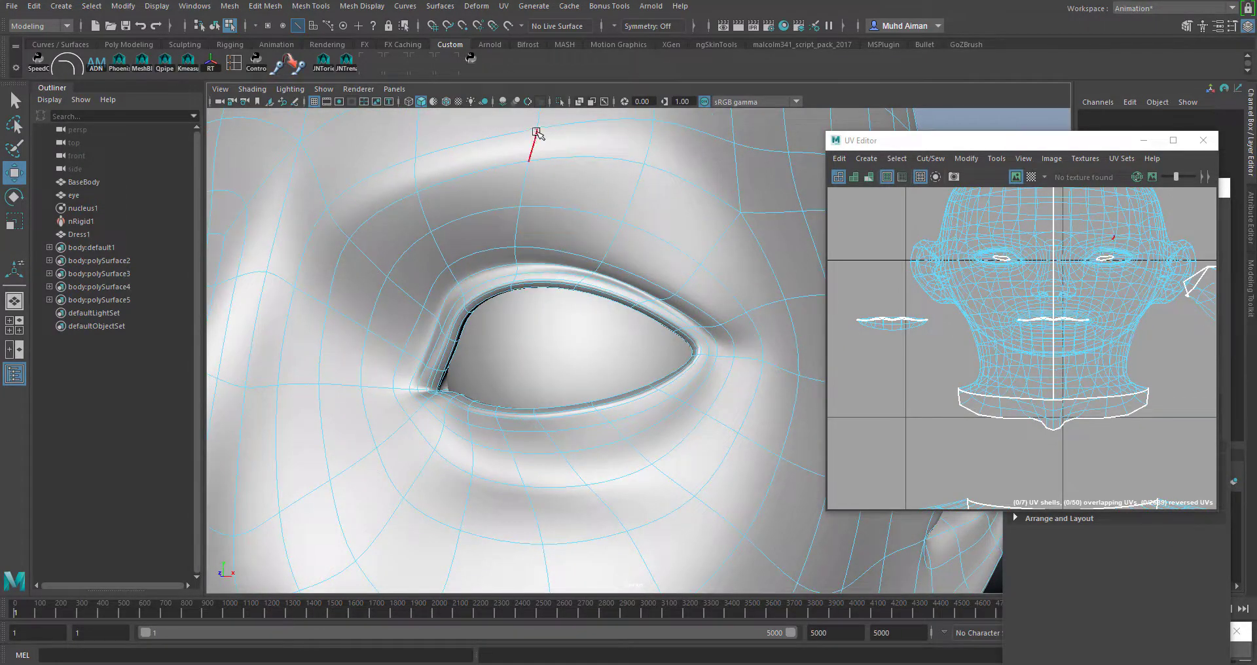
# - Select the edge loop just inside the eyelids of both eyes using X-ray display, and cut the UVs along them
pyautogui.click(579, 102)
pyautogui.keyDown('alt'); pyautogui.moveTo(550, 281); pyautogui.dragTo(468, 216); pyautogui.keyUp('alt')
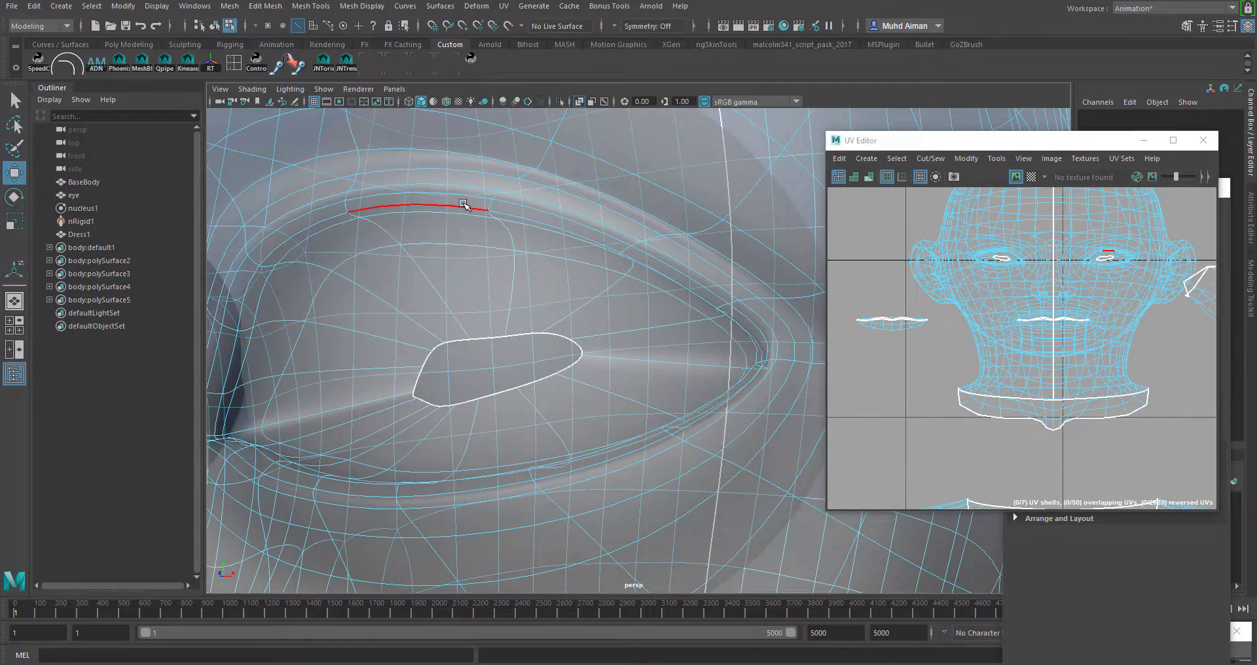
pyautogui.doubleClick(463, 204)
pyautogui.keyDown('alt'); pyautogui.moveTo(463, 203); pyautogui.dragTo(372, 226); pyautogui.keyUp('alt')
pyautogui.keyDown('shift'); pyautogui.click(331, 212); pyautogui.keyUp('shift')
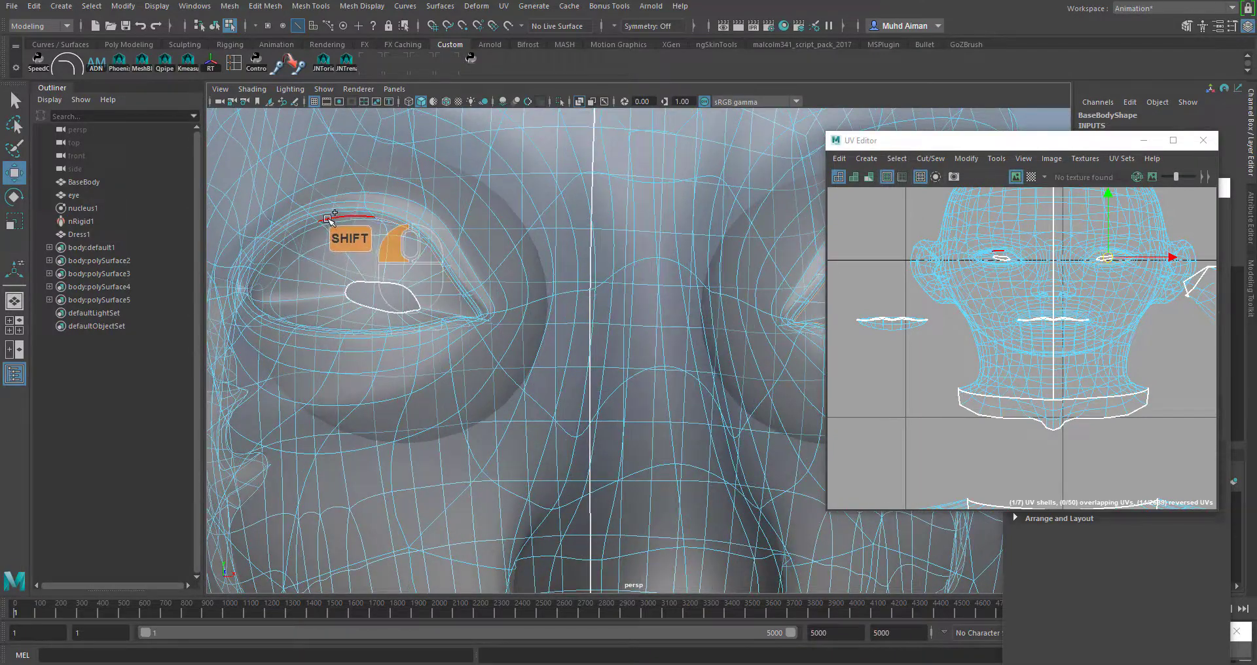
pyautogui.keyDown('alt'); pyautogui.moveTo(499, 346); pyautogui.dragTo(527, 367); pyautogui.keyUp('alt')
pyautogui.click(578, 101)
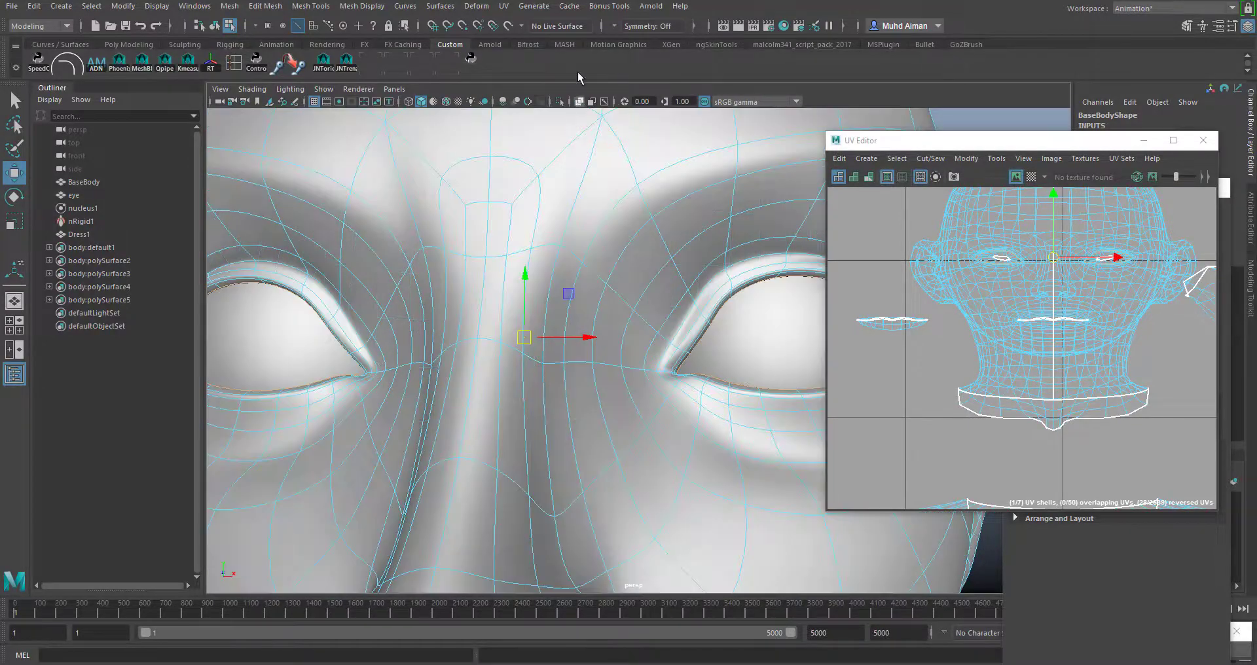
pyautogui.click(501, 9)
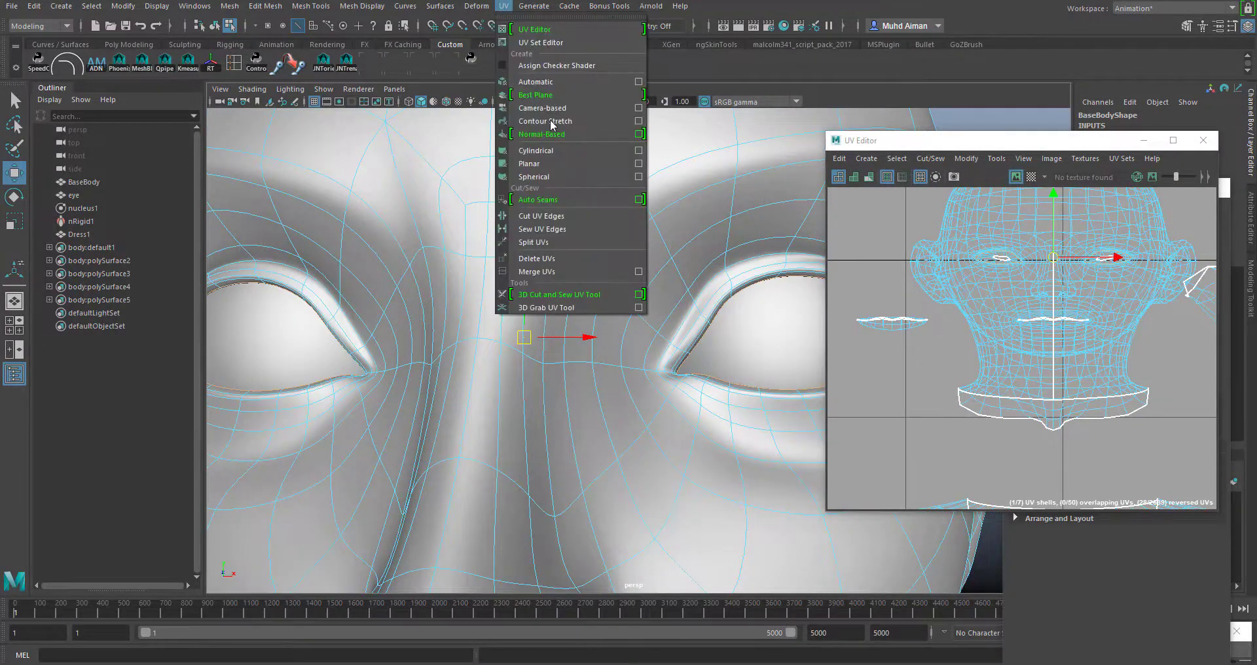
pyautogui.click(554, 221)
# - Select both eye socket UV shells and move them above the head shell
pyautogui.keyDown('alt'); pyautogui.moveTo(1123, 288); pyautogui.dragTo(1118, 315, button='middle'); pyautogui.keyUp('alt')
pyautogui.keyDown('alt'); pyautogui.moveTo(979, 227); pyautogui.dragTo(1093, 473, button='right'); pyautogui.keyUp('alt')
pyautogui.keyDown('alt'); pyautogui.moveTo(1081, 391); pyautogui.dragTo(994, 336, button='middle'); pyautogui.keyUp('alt')
pyautogui.moveTo(938, 314); pyautogui.dragTo(985, 320, button='right')
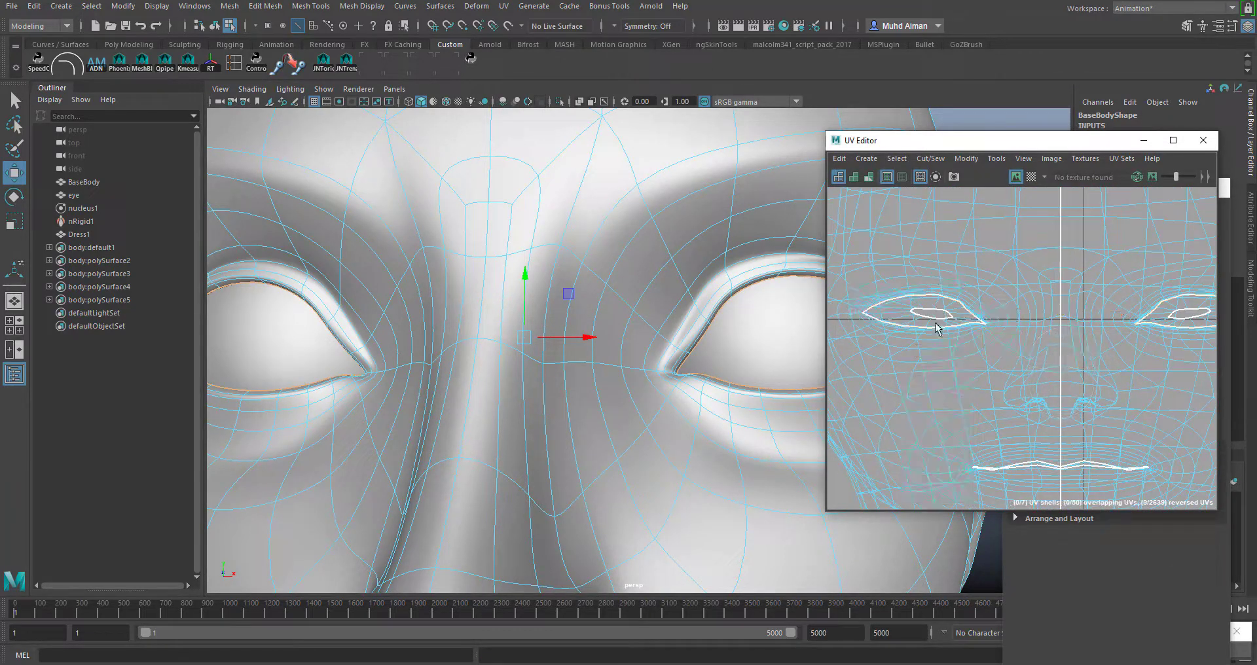
pyautogui.moveTo(928, 304); pyautogui.dragTo(945, 314)
pyautogui.keyDown('alt'); pyautogui.moveTo(1193, 296); pyautogui.dragTo(1115, 282, button='middle'); pyautogui.keyUp('alt')
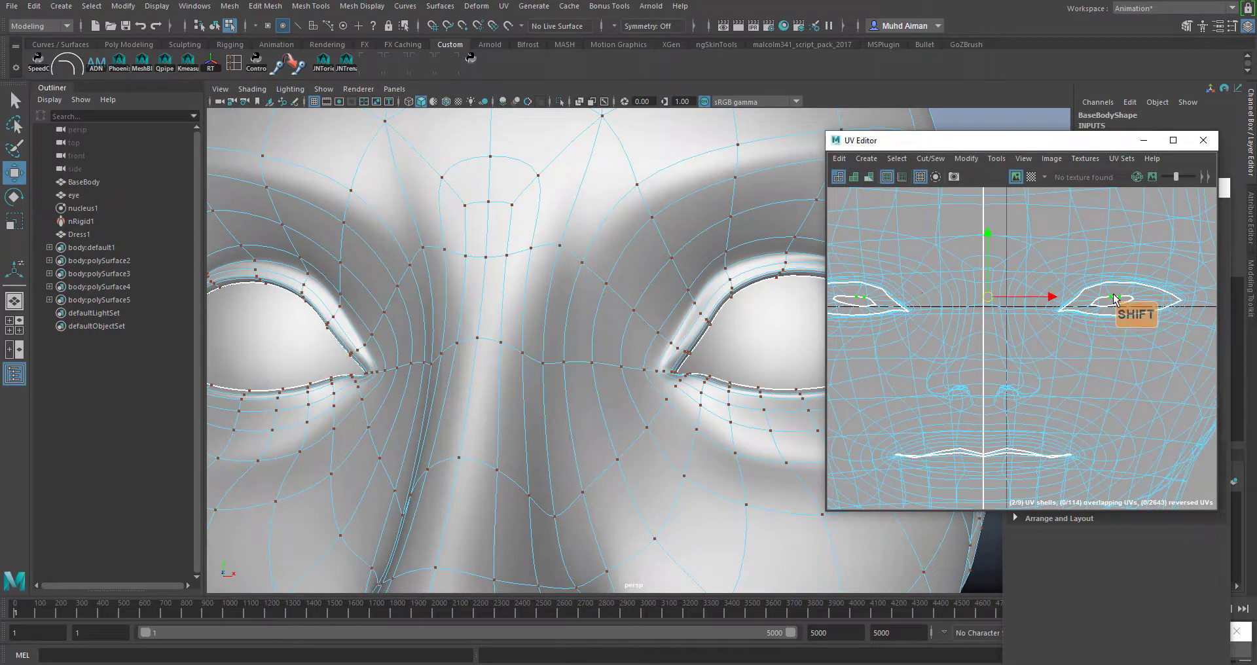
pyautogui.keyDown('ctrl'); pyautogui.moveTo(1114, 298); pyautogui.dragTo(1138, 311, button='right'); pyautogui.keyUp('ctrl')
pyautogui.scroll(-5, 1055, 336)
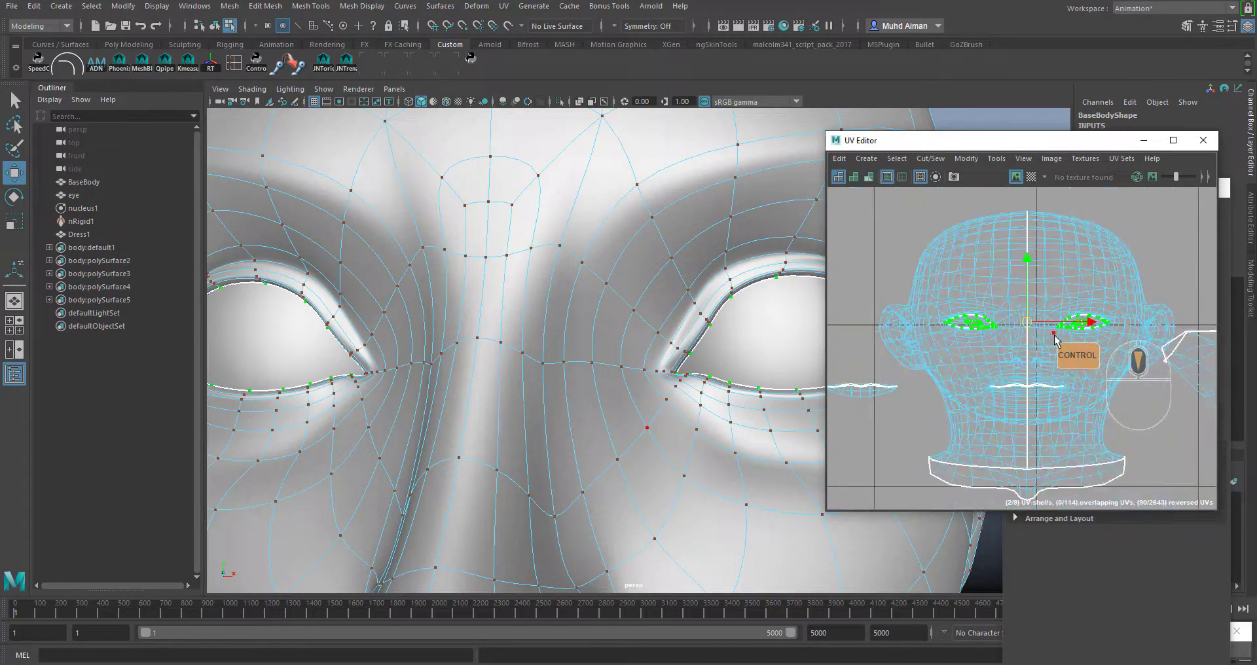
pyautogui.moveTo(1029, 319); pyautogui.dragTo(1043, 185)
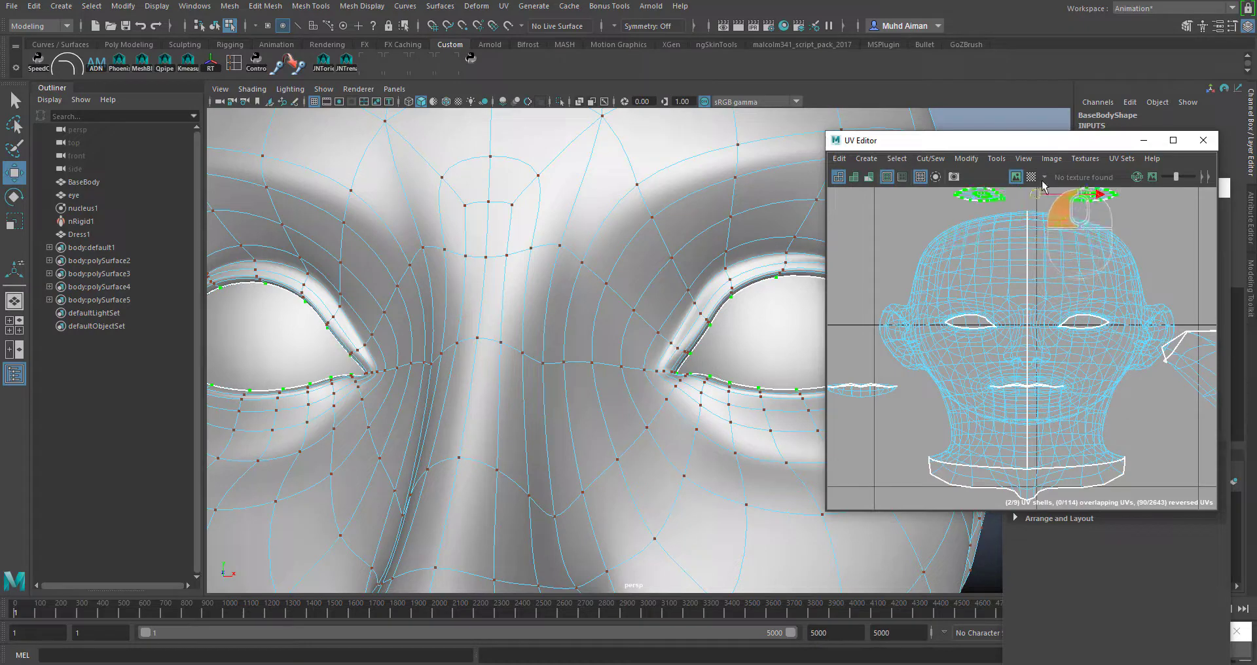
# - Return the body mesh to object mode and isolate BaseBody in the viewport
pyautogui.keyDown('alt'); pyautogui.moveTo(685, 381); pyautogui.dragTo(618, 284, button='right'); pyautogui.keyUp('alt')
pyautogui.rightClick(587, 188)
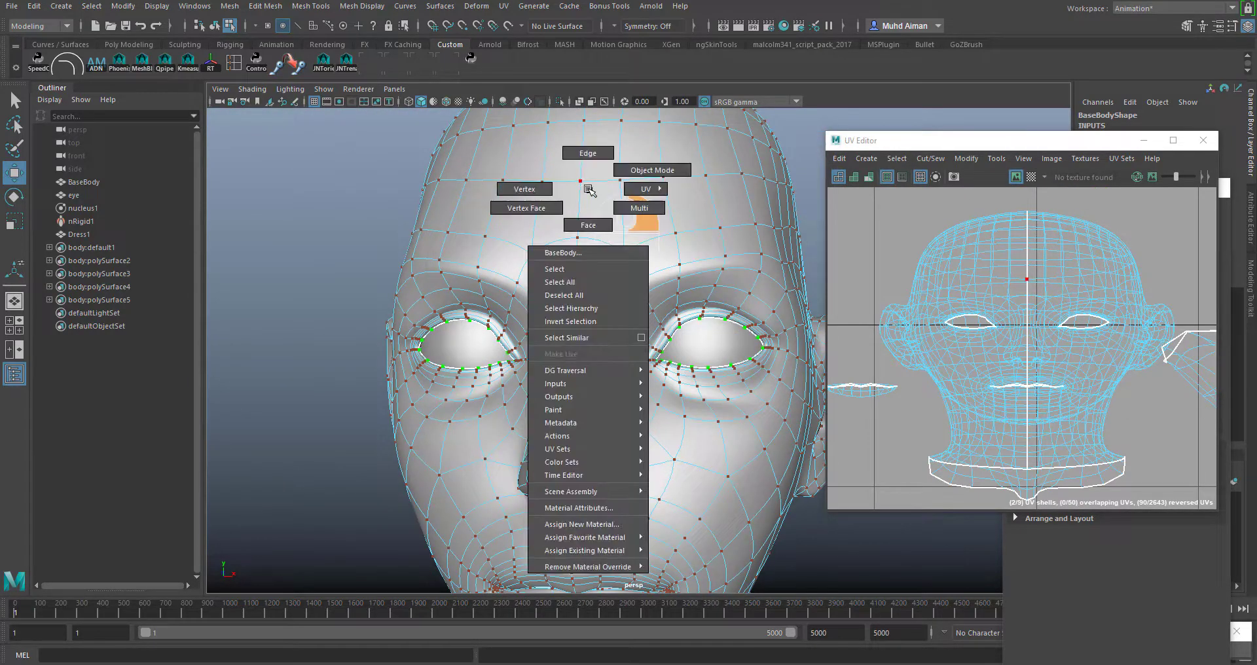
pyautogui.click(652, 170)
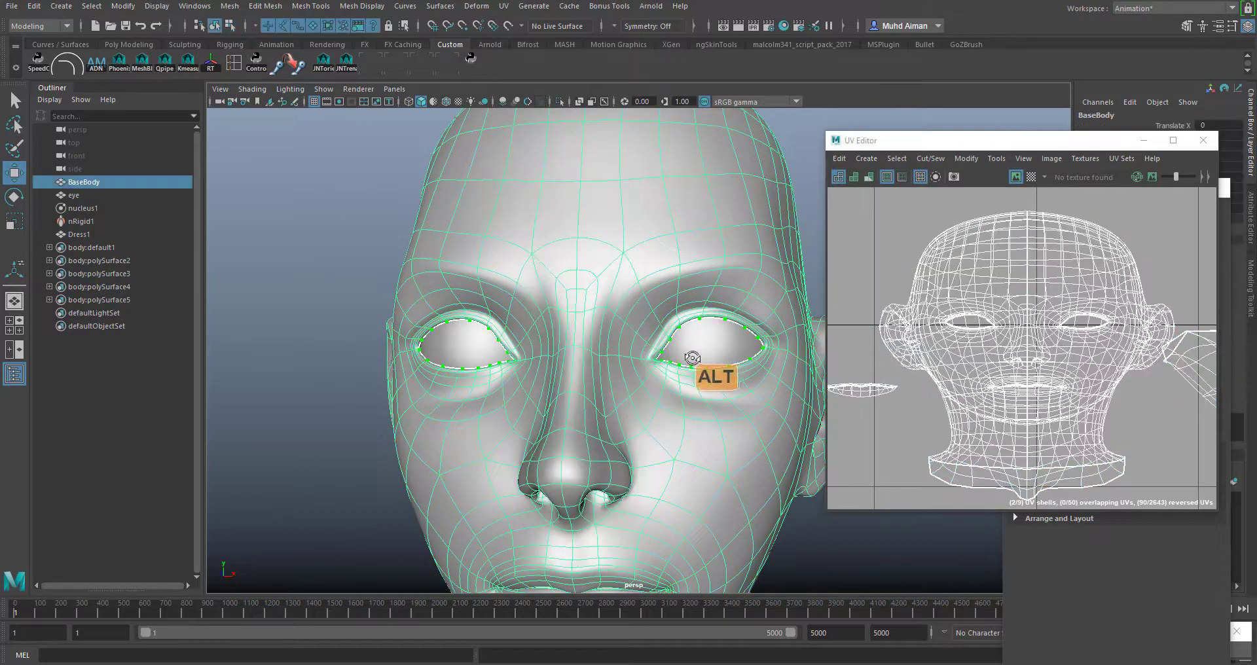
pyautogui.keyDown('alt'); pyautogui.moveTo(692, 358); pyautogui.dragTo(637, 371); pyautogui.keyUp('alt')
pyautogui.moveTo(252, 186); pyautogui.dragTo(320, 246)
pyautogui.keyDown('alt'); pyautogui.moveTo(558, 332); pyautogui.dragTo(516, 253, button='right'); pyautogui.keyUp('alt')
pyautogui.click(582, 161)
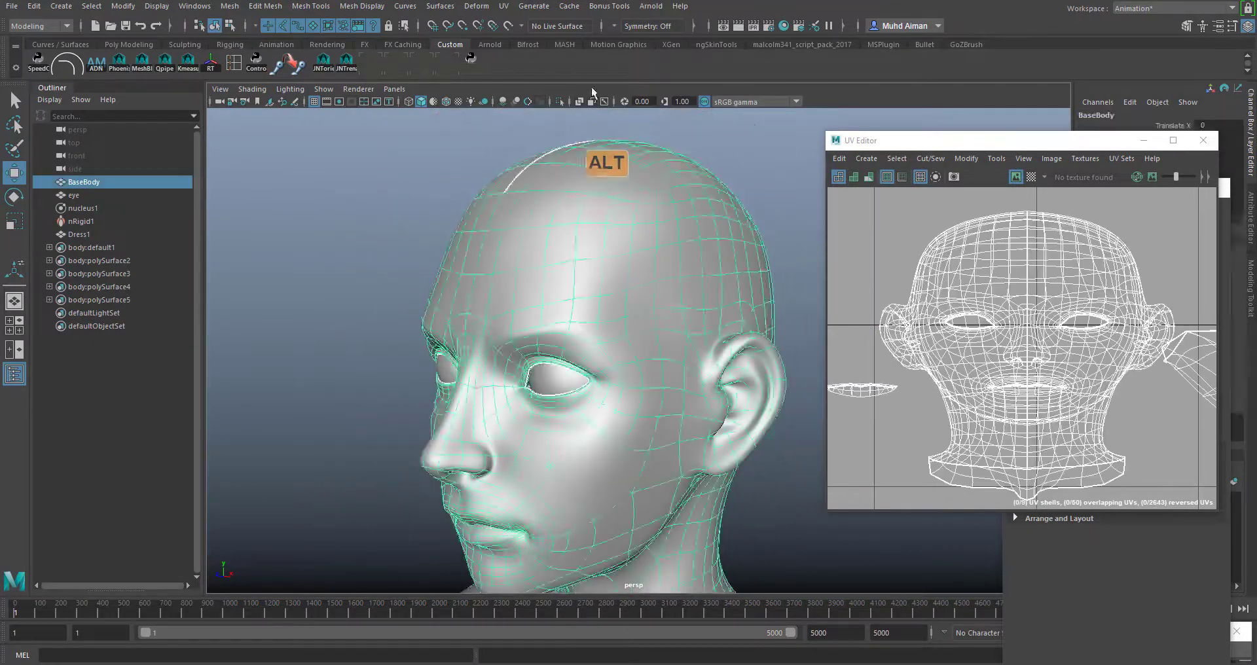
pyautogui.click(559, 102)
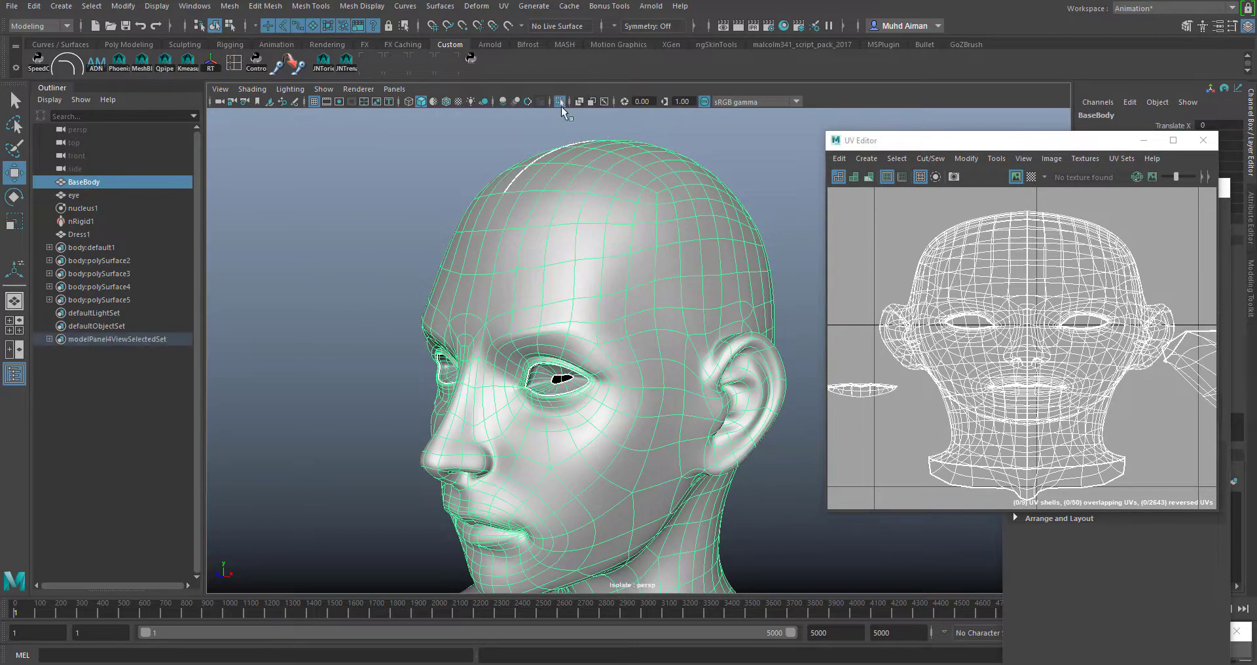
# - Reselect BaseBody, place the UV Editor window clear of the UV Toolkit, and frame the head shell
pyautogui.keyDown('alt'); pyautogui.moveTo(691, 436); pyautogui.dragTo(580, 327, button='right'); pyautogui.keyUp('alt')
pyautogui.click(781, 446)
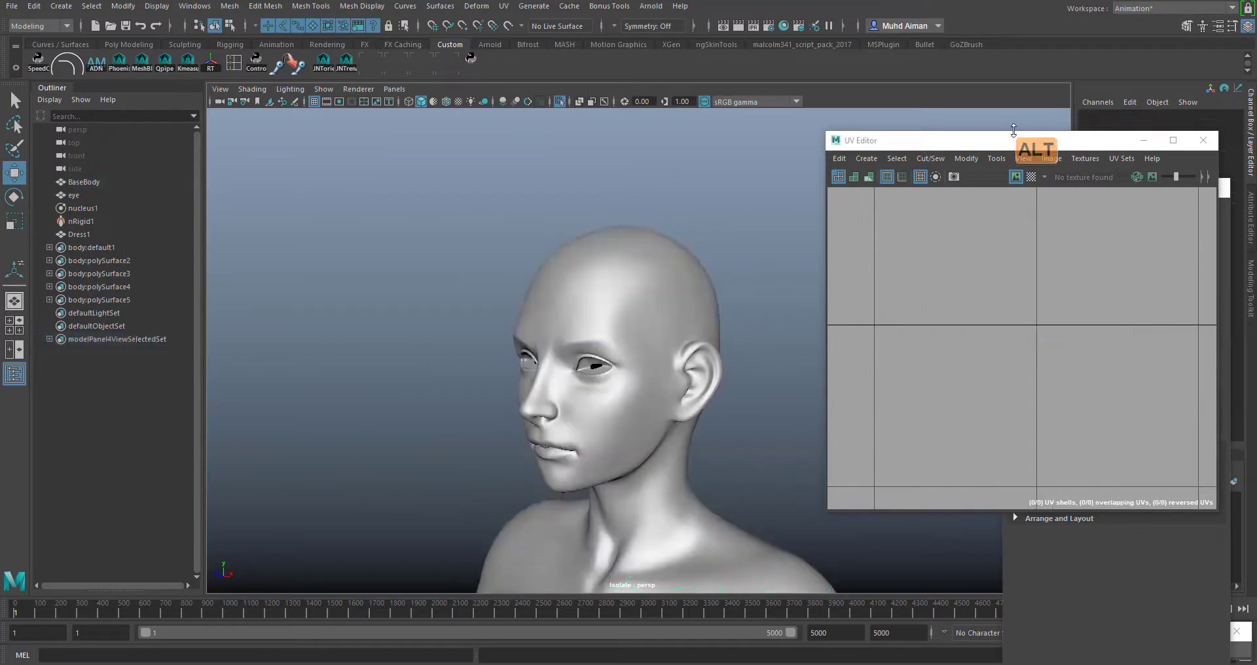
pyautogui.click(656, 300)
pyautogui.moveTo(1015, 141); pyautogui.dragTo(762, 122)
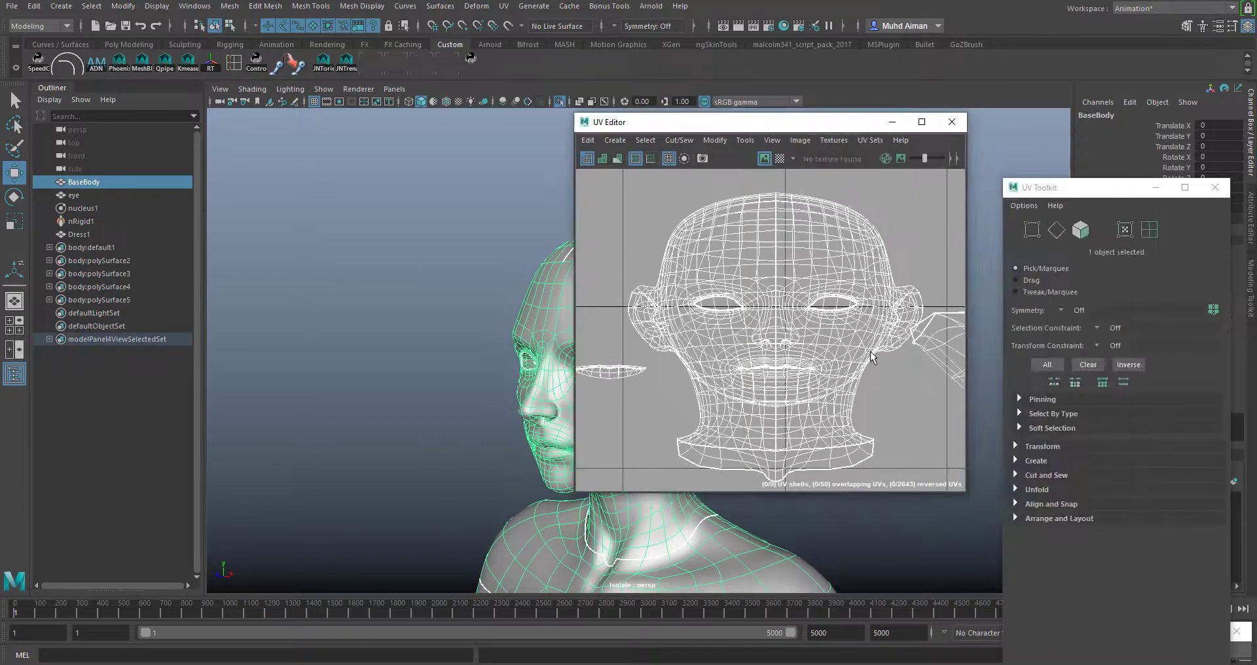
pyautogui.scroll(-3, 869, 362)
pyautogui.keyDown('alt'); pyautogui.moveTo(872, 384); pyautogui.dragTo(815, 357, button='middle'); pyautogui.keyUp('alt')
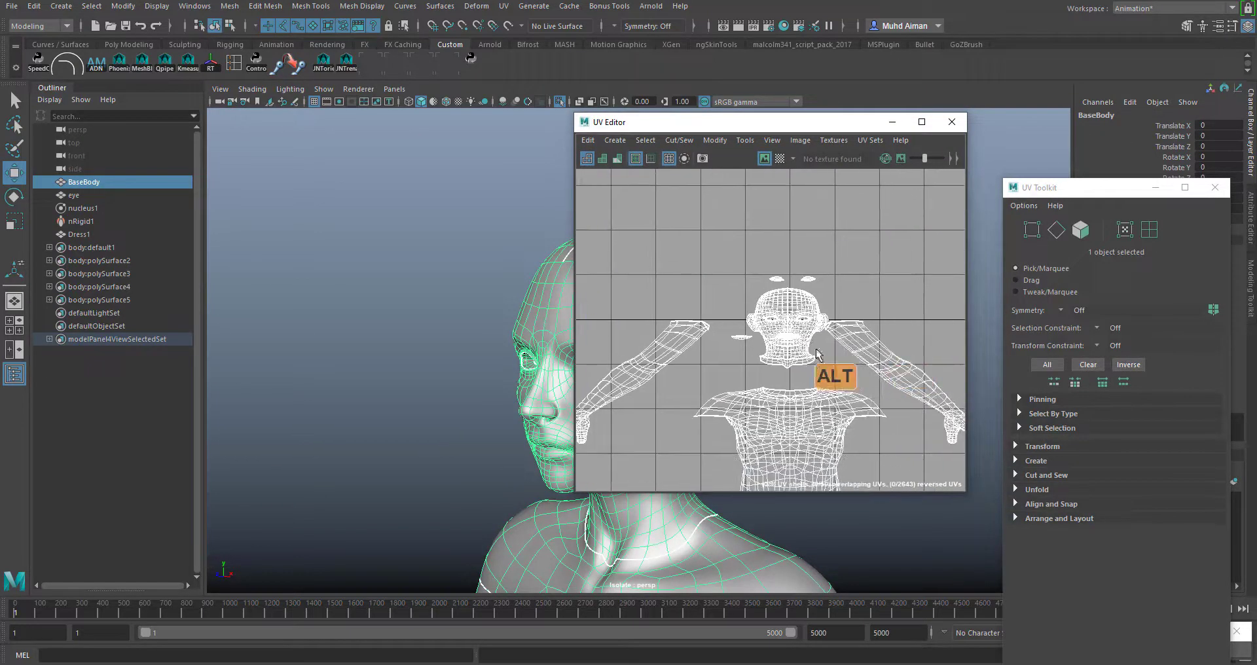
pyautogui.keyDown('alt'); pyautogui.moveTo(827, 300); pyautogui.dragTo(924, 467, button='right'); pyautogui.keyUp('alt')
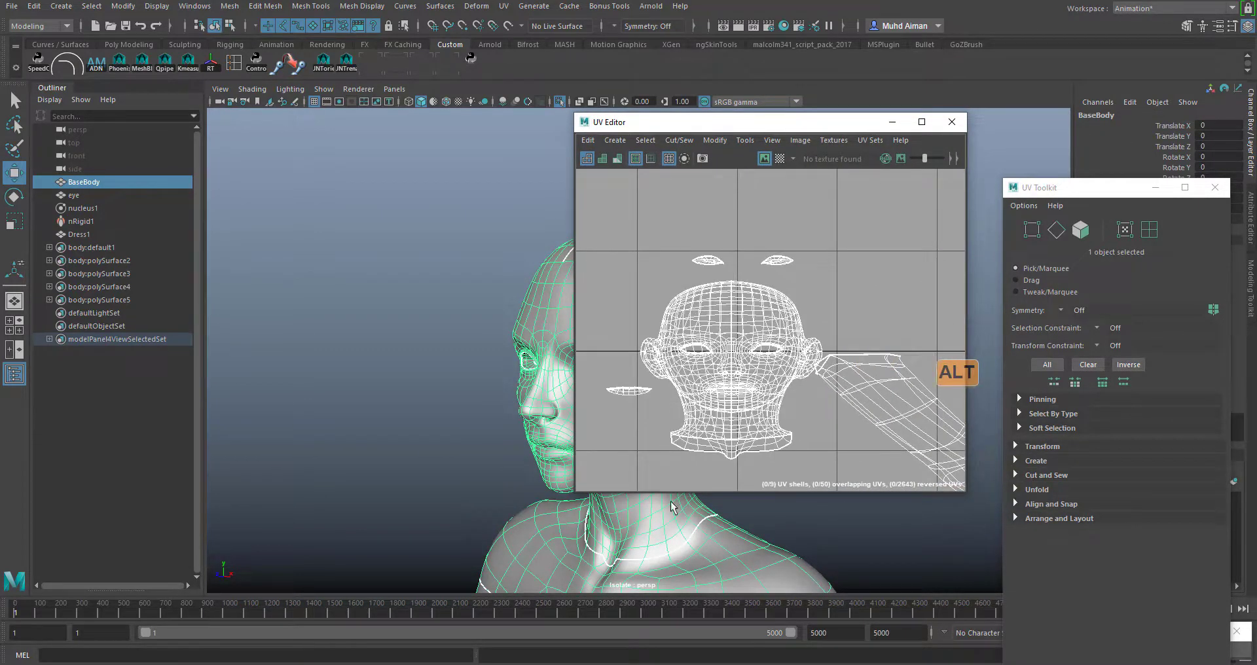
pyautogui.keyDown('alt'); pyautogui.moveTo(520, 386); pyautogui.dragTo(456, 357); pyautogui.keyUp('alt')
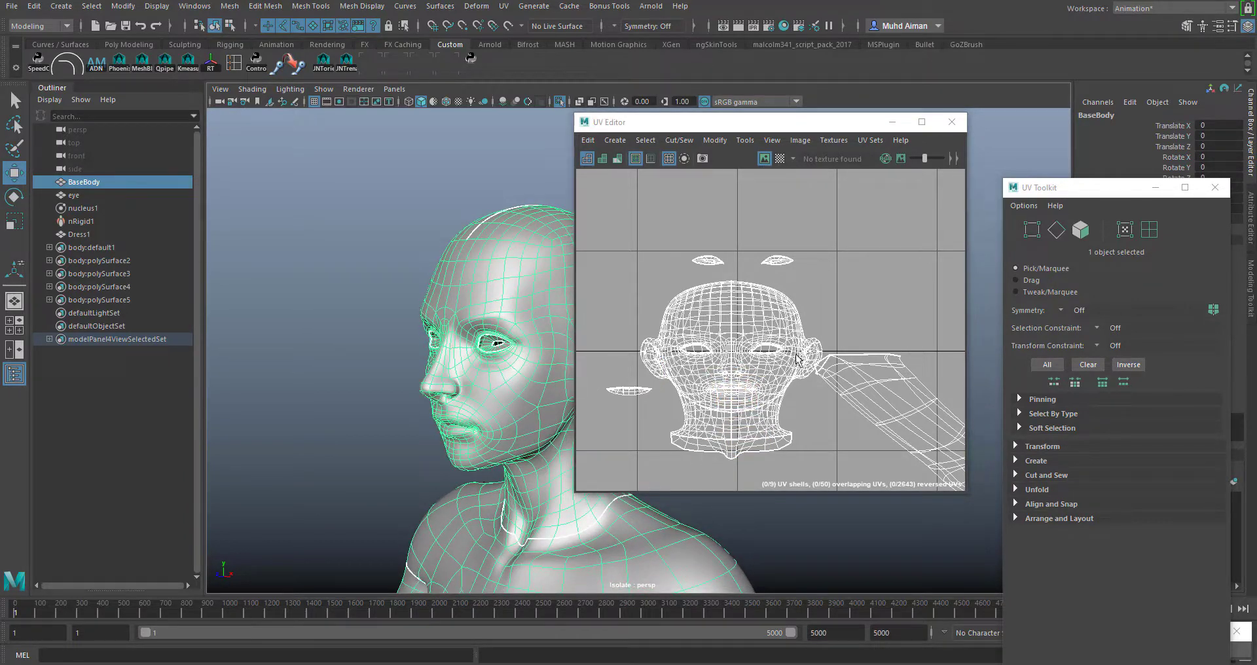
# - Select the whole head UV shell and unfold it, with the UV Toolkit window raised to reach its Unfold options
pyautogui.moveTo(716, 311); pyautogui.dragTo(751, 315, button='right')
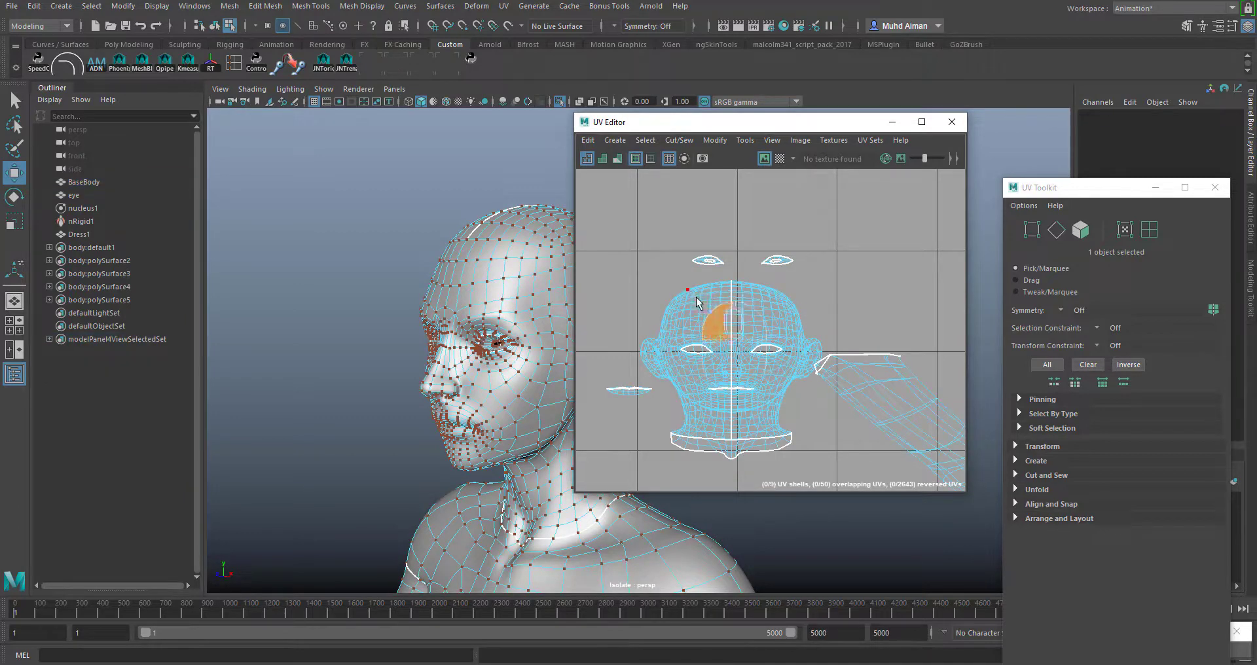
pyautogui.moveTo(696, 297); pyautogui.dragTo(701, 301)
pyautogui.keyDown('ctrl'); pyautogui.moveTo(694, 298); pyautogui.dragTo(688, 331, button='right'); pyautogui.keyUp('ctrl')
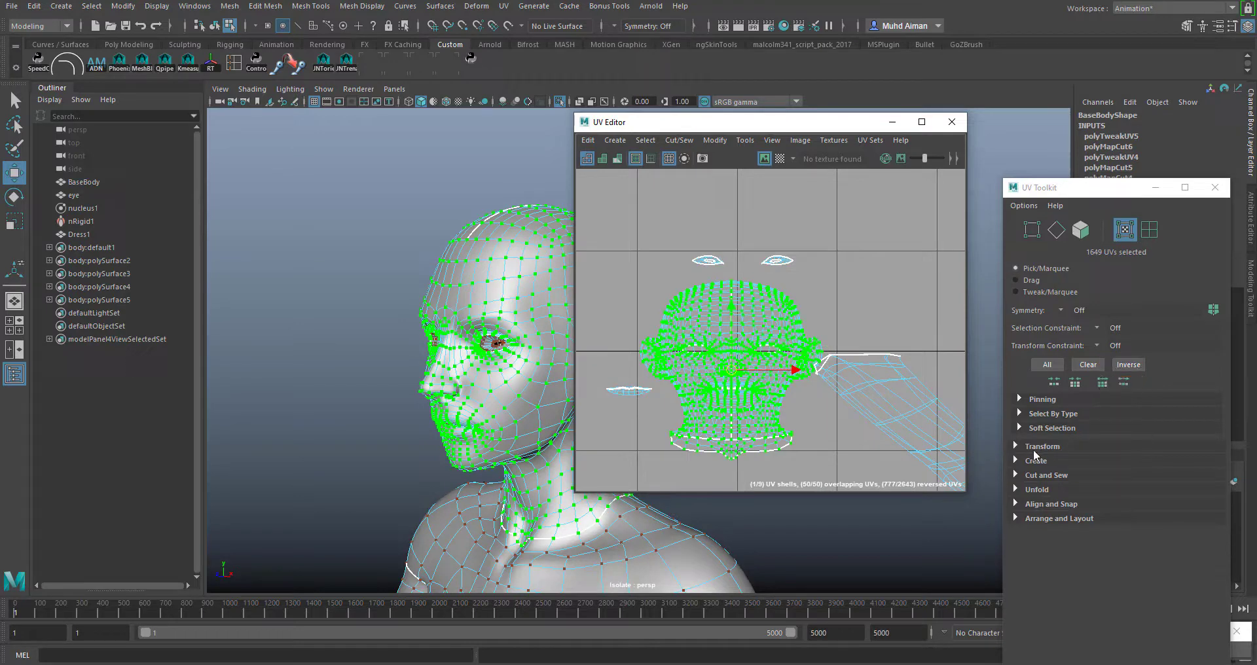
pyautogui.click(1018, 489)
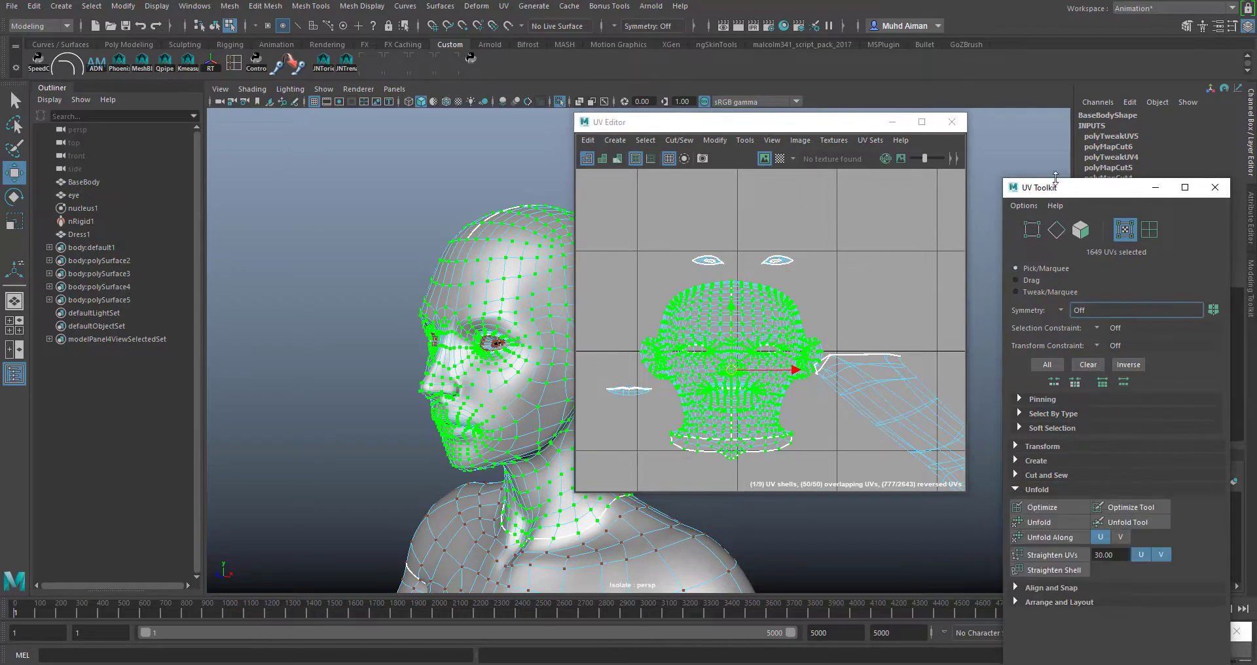
pyautogui.moveTo(1056, 190); pyautogui.dragTo(1037, 70)
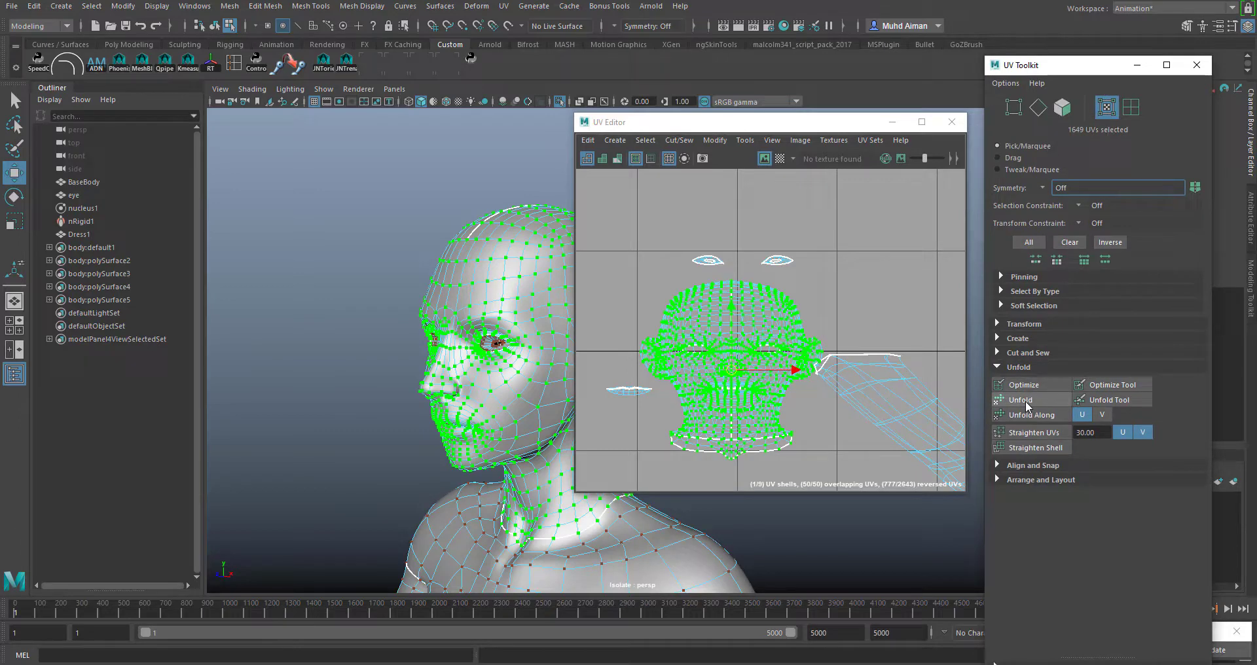
pyautogui.click(1024, 400)
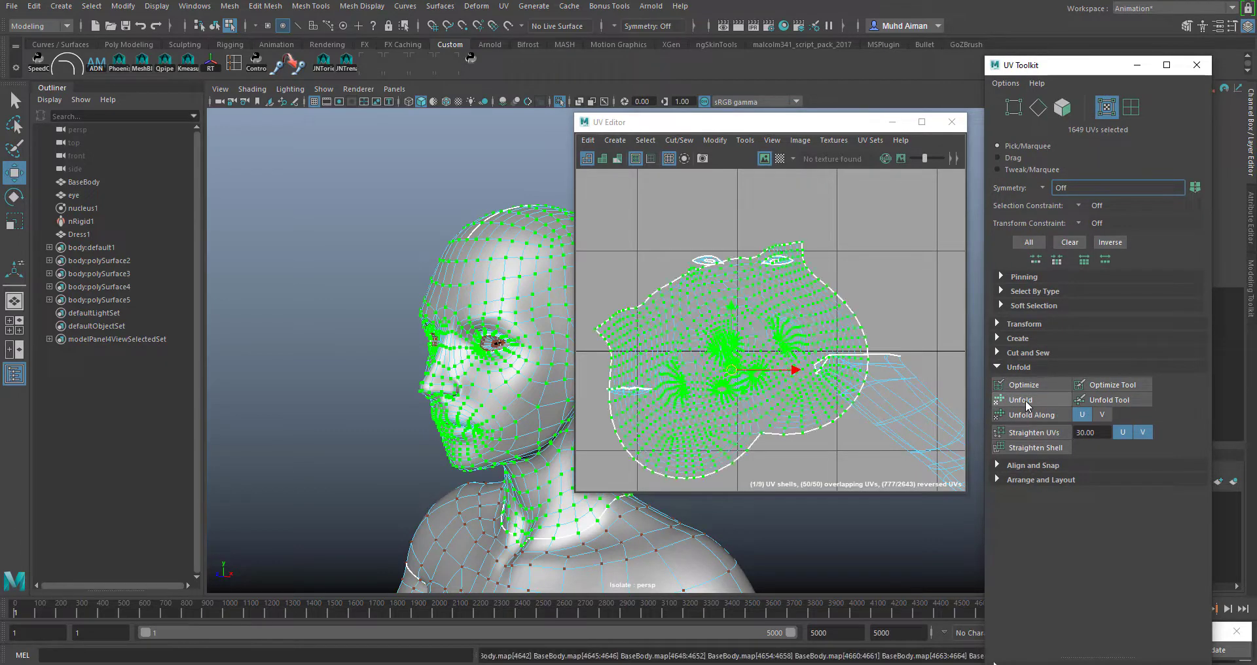
# - Inspect the unfolded head shell around the eyes and mouth, and move it up and away from the eye socket and mouth shells
pyautogui.scroll(5, 763, 372)
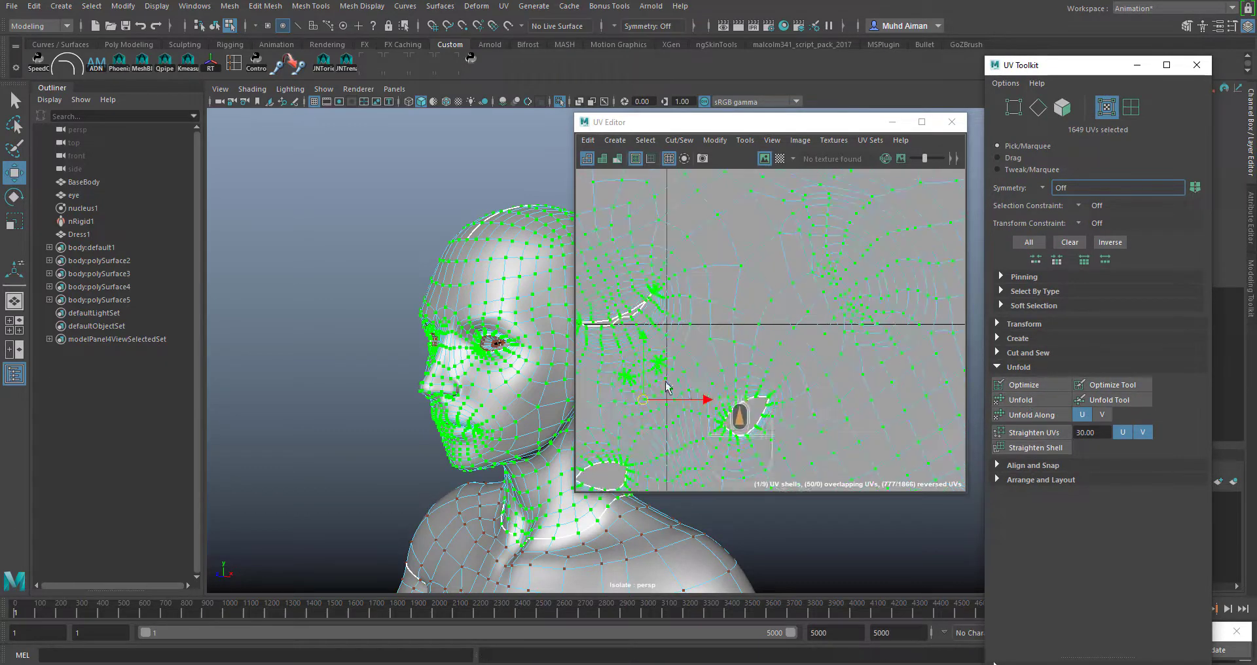
pyautogui.scroll(-4, 725, 349)
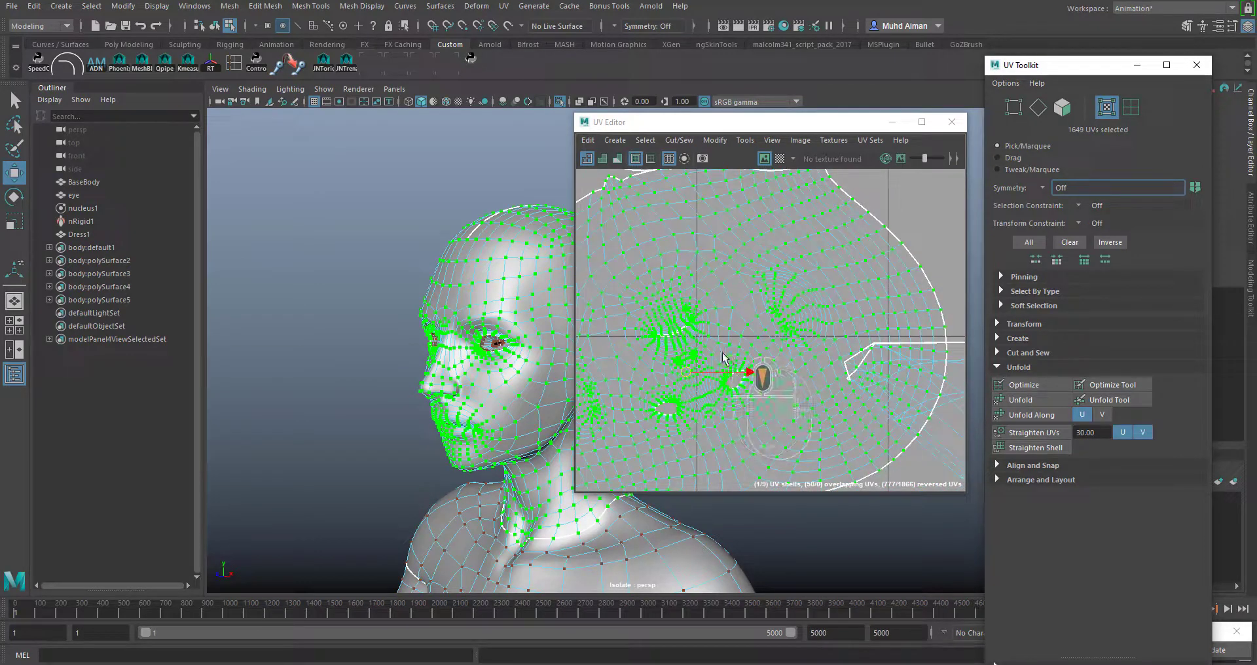
pyautogui.scroll(4, 720, 353)
pyautogui.keyDown('alt'); pyautogui.moveTo(720, 355); pyautogui.dragTo(763, 370, button='middle'); pyautogui.keyUp('alt')
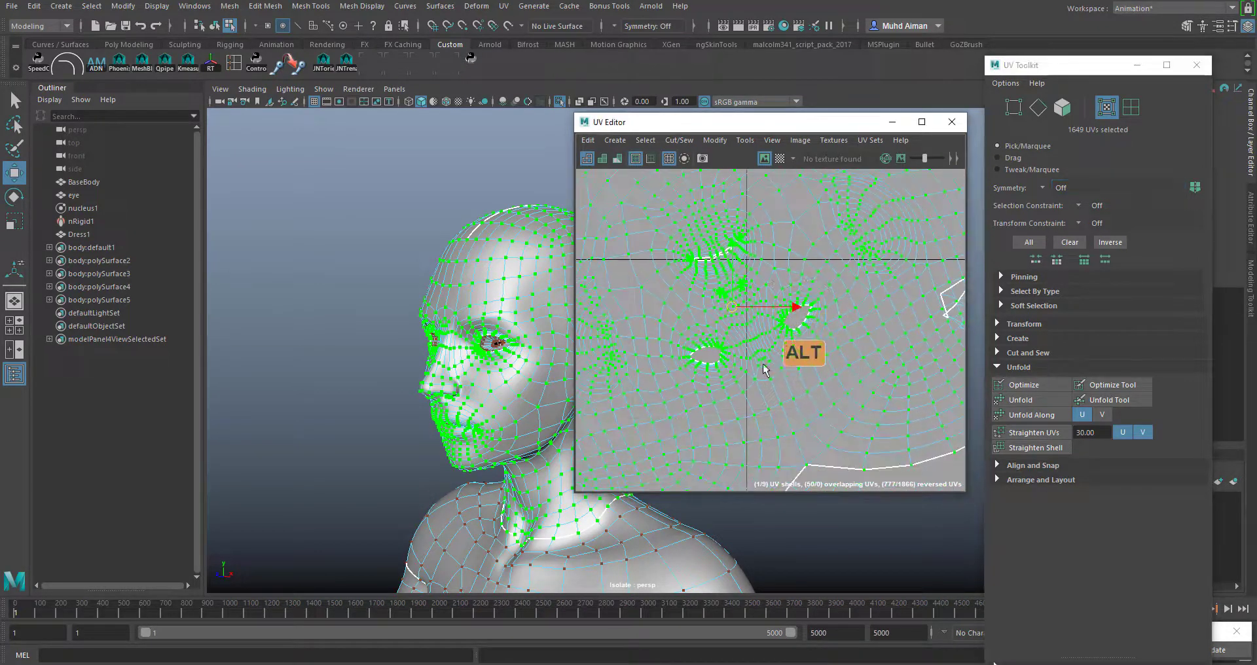
pyautogui.scroll(-4, 774, 335)
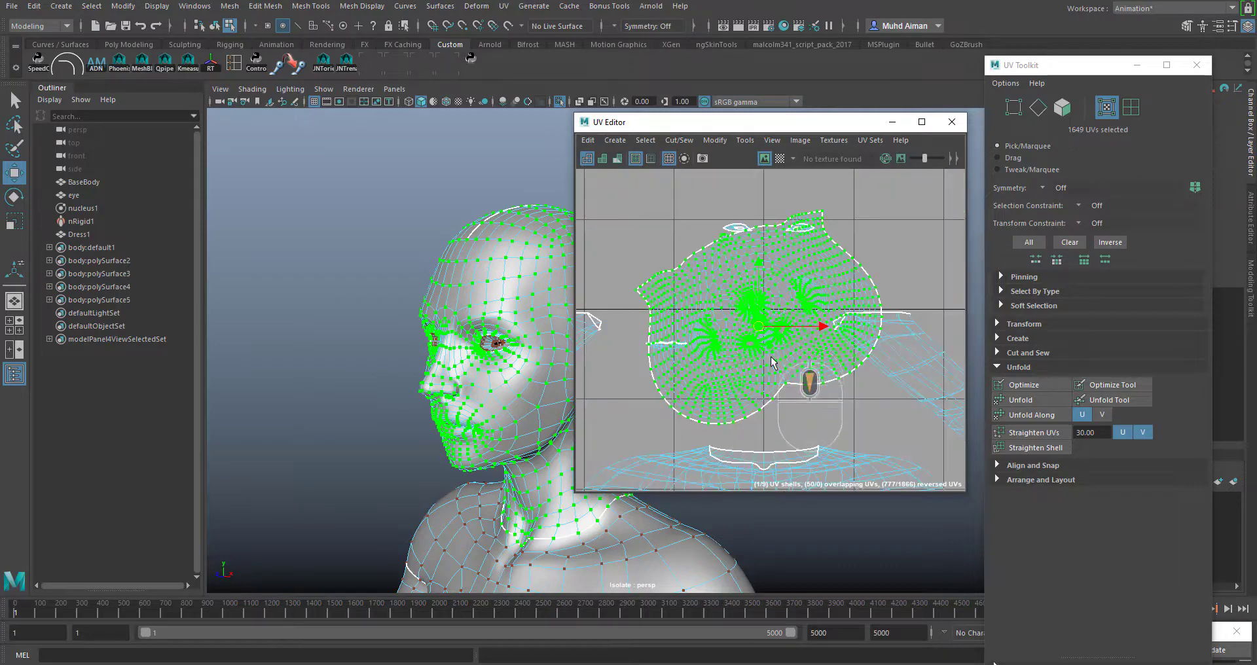
pyautogui.moveTo(760, 331); pyautogui.dragTo(651, 189)
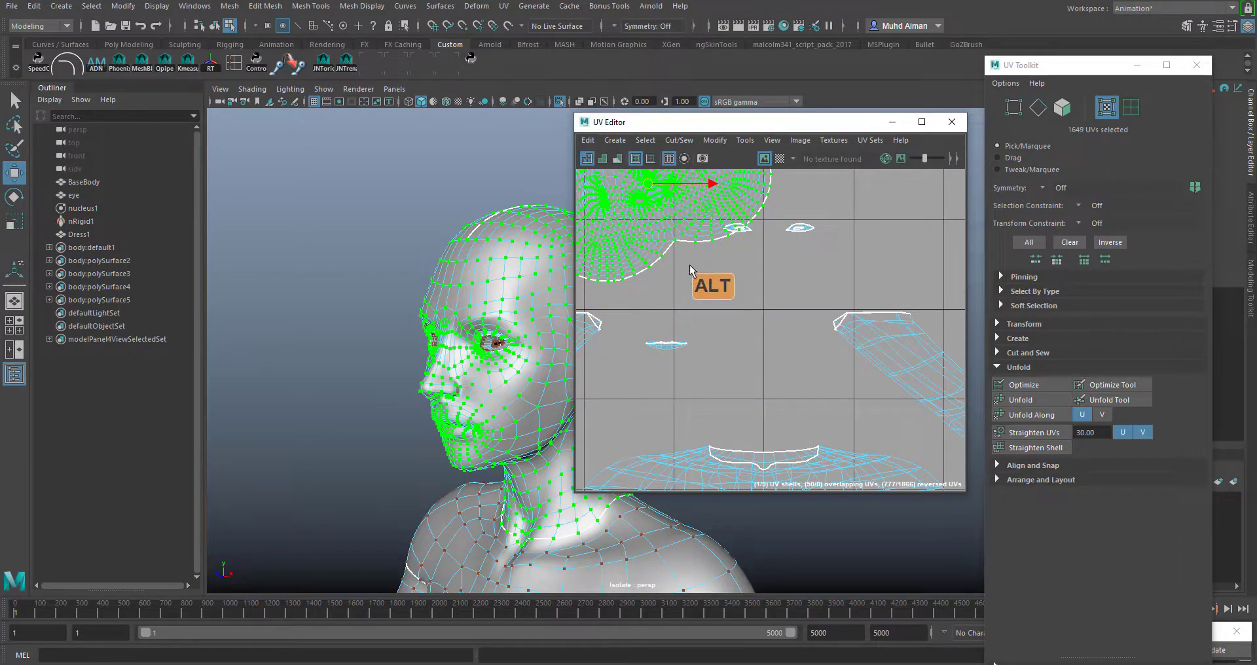
pyautogui.keyDown('alt'); pyautogui.moveTo(692, 259); pyautogui.dragTo(803, 427, button='middle'); pyautogui.keyUp('alt')
# - Rotate the head UV shell until the face stands upright with the neck edge at the bottom
pyautogui.press('e')
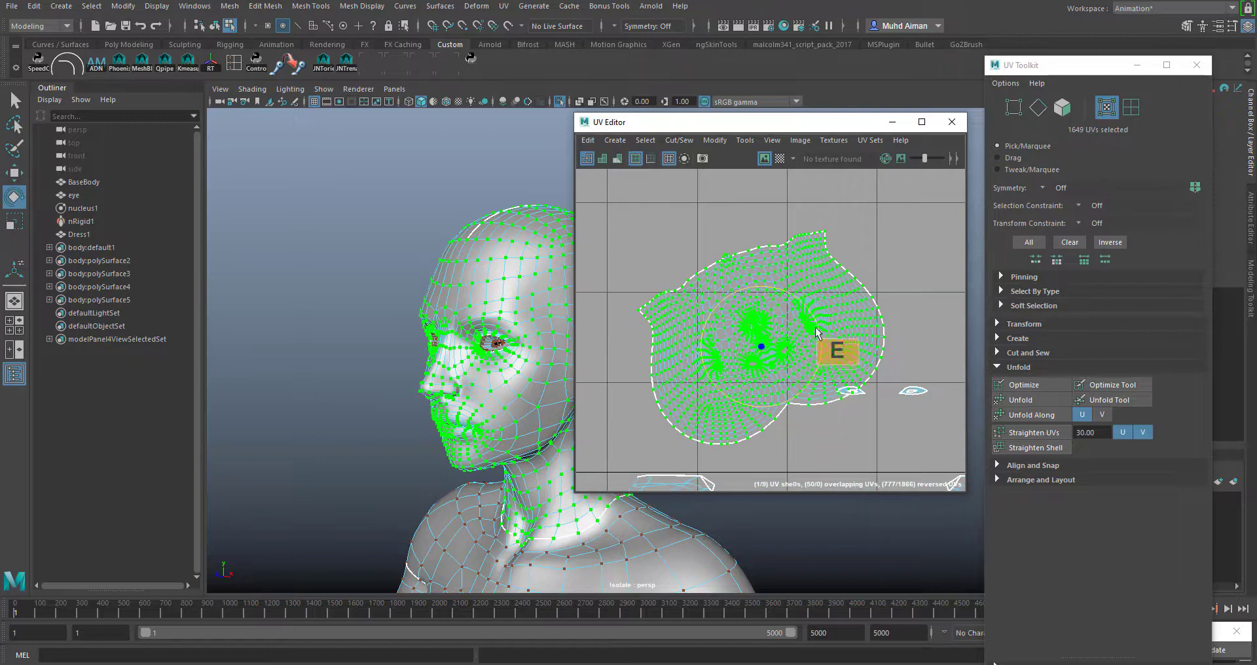
pyautogui.moveTo(812, 326); pyautogui.dragTo(697, 341)
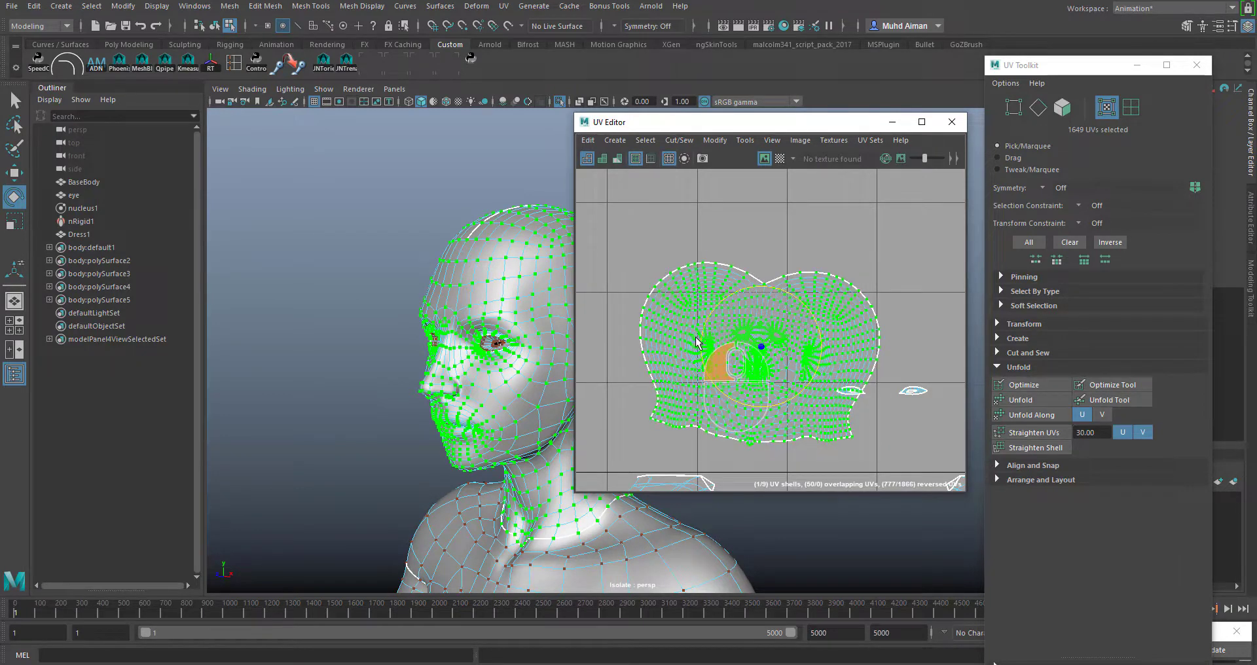
pyautogui.moveTo(750, 357); pyautogui.dragTo(712, 314)
pyautogui.press('w')
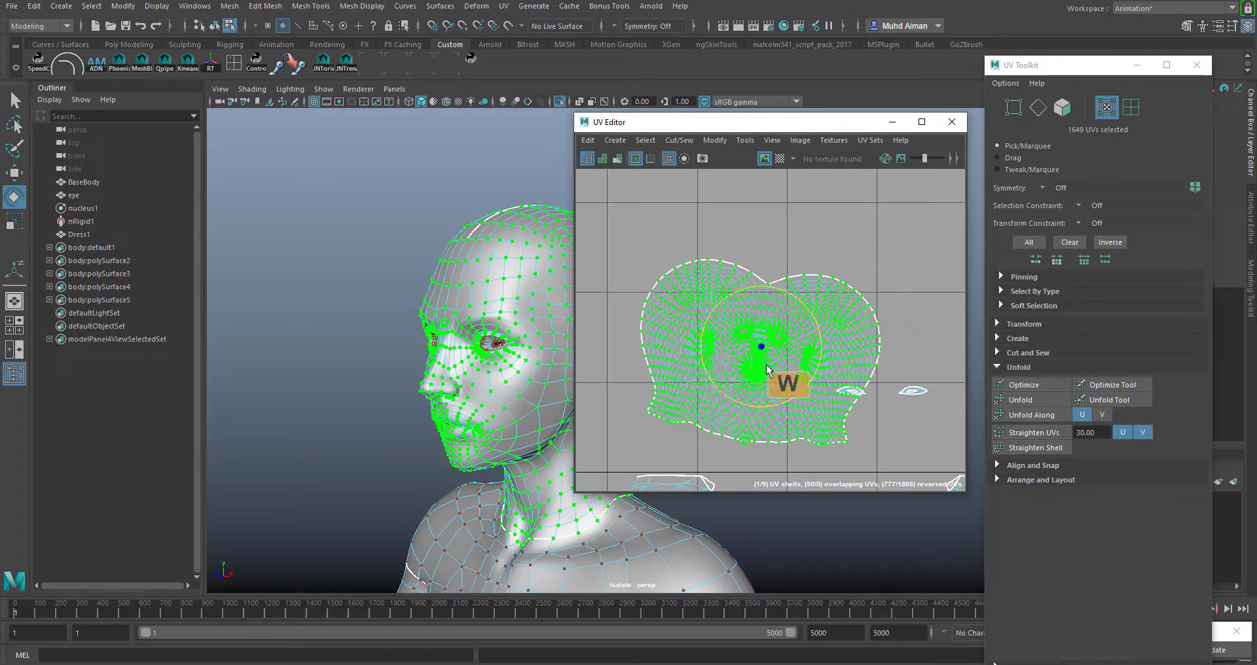
pyautogui.press('e')
pyautogui.press('r')
pyautogui.press('e')
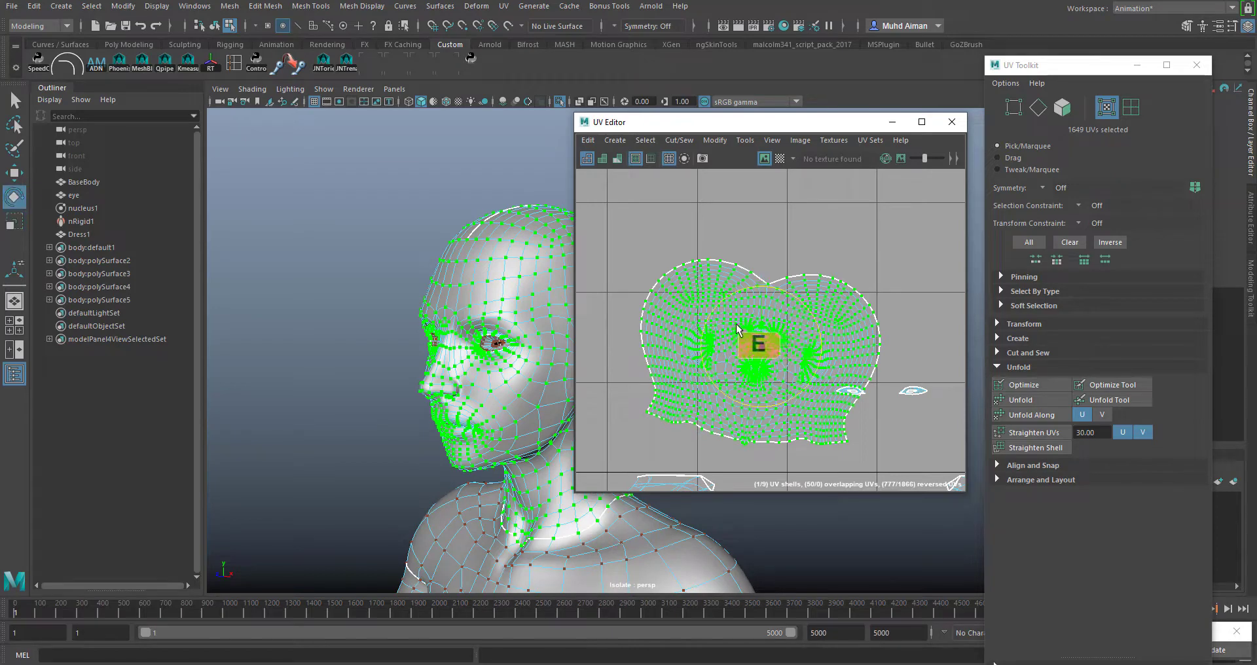
pyautogui.moveTo(721, 301); pyautogui.dragTo(718, 303)
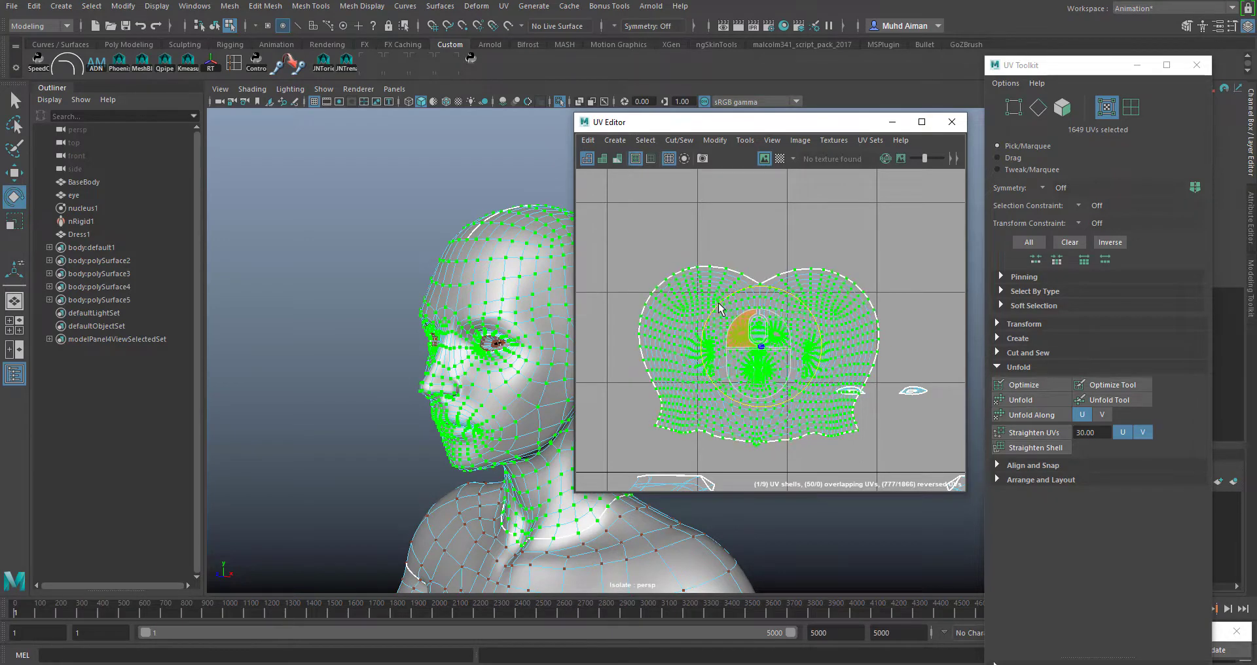
# - Move the upright head UV shell further up, clear of both eye socket shells
pyautogui.press('w')
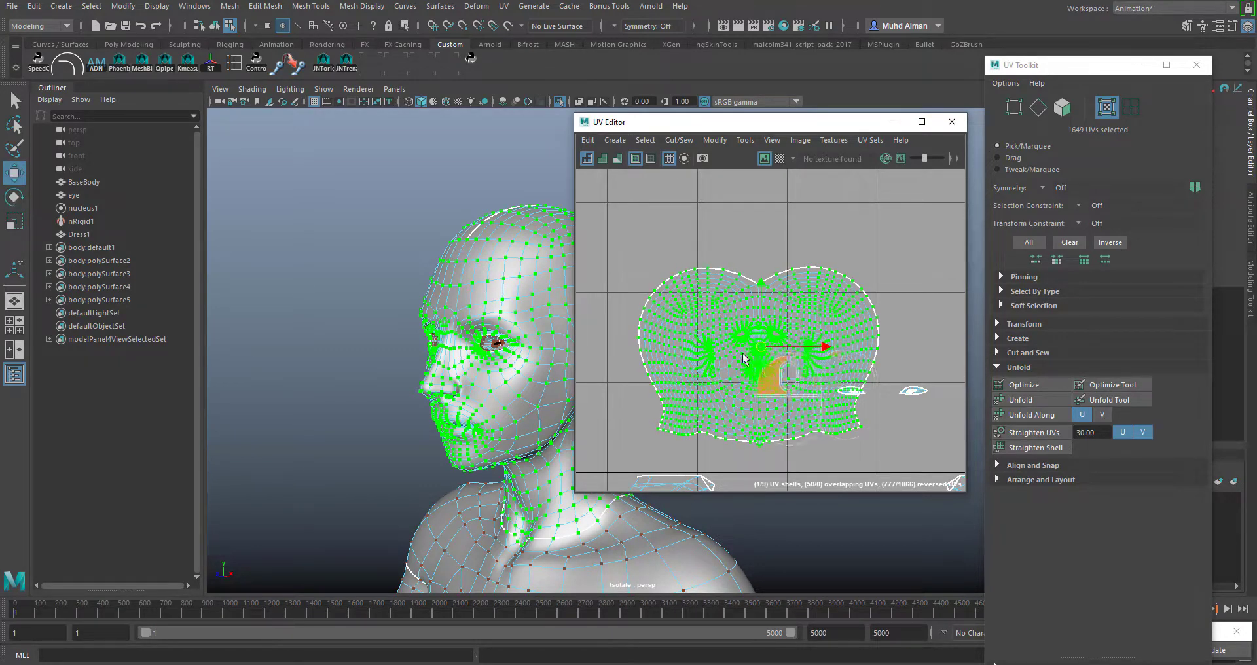
pyautogui.moveTo(743, 359); pyautogui.dragTo(726, 257)
pyautogui.moveTo(735, 256); pyautogui.dragTo(738, 256)
pyautogui.scroll(-2, 761, 352)
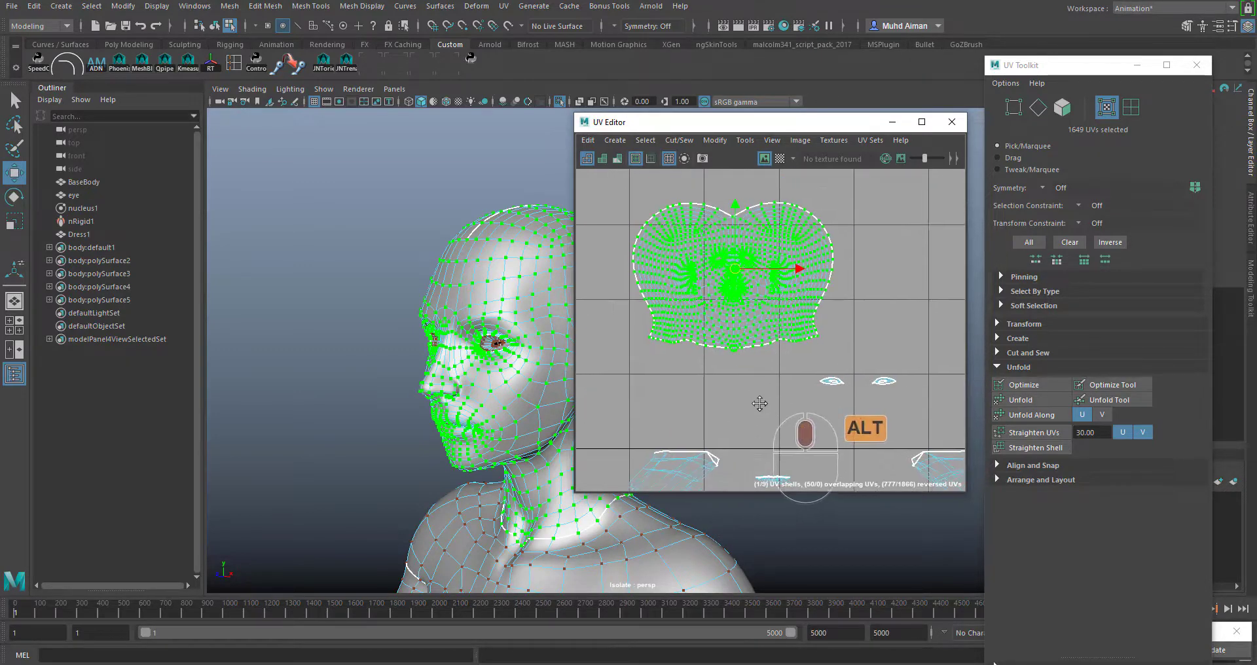
pyautogui.keyDown('alt'); pyautogui.moveTo(757, 401); pyautogui.dragTo(701, 356, button='middle'); pyautogui.keyUp('alt')
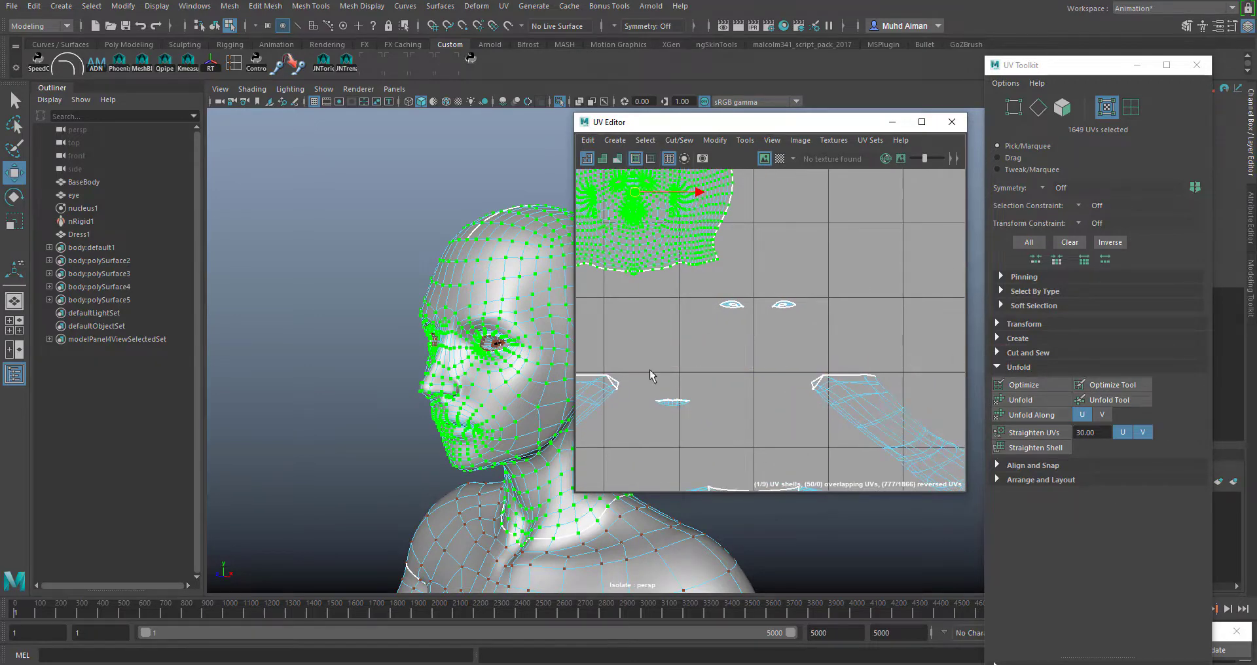
# - Select the mouth UV shell, unfold it, and place it just below the head shell
pyautogui.scroll(-3, 774, 281)
pyautogui.scroll(2, 750, 315)
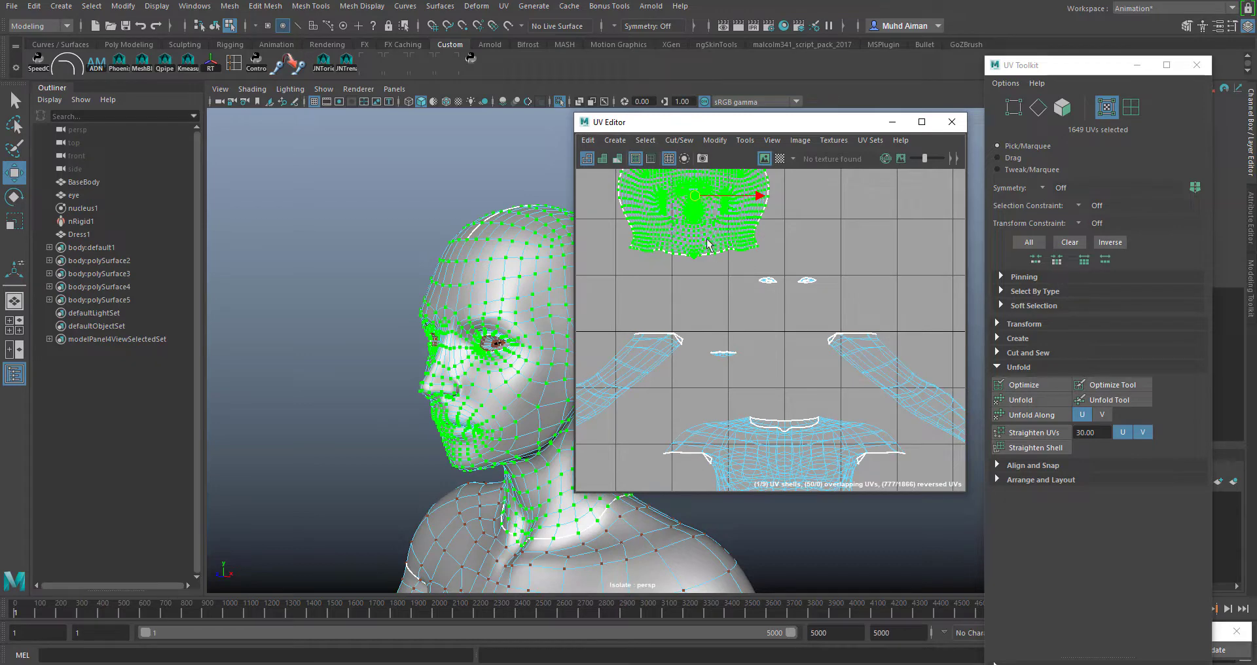
pyautogui.scroll(5, 730, 356)
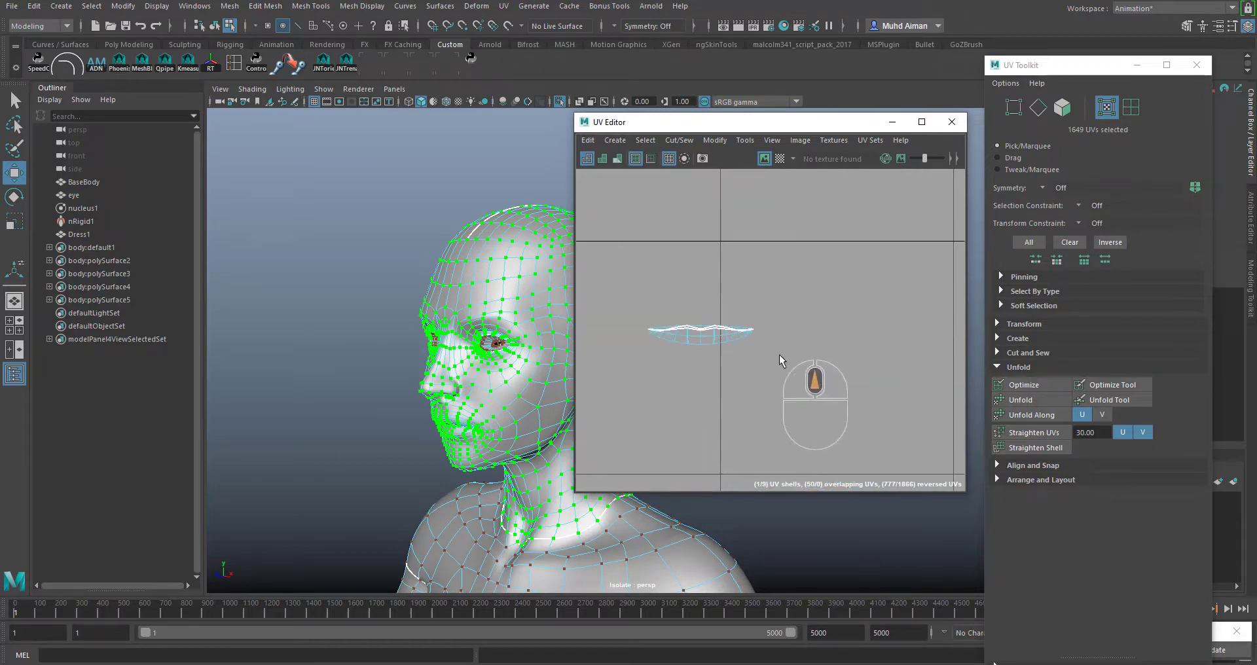
pyautogui.moveTo(795, 366); pyautogui.dragTo(642, 289)
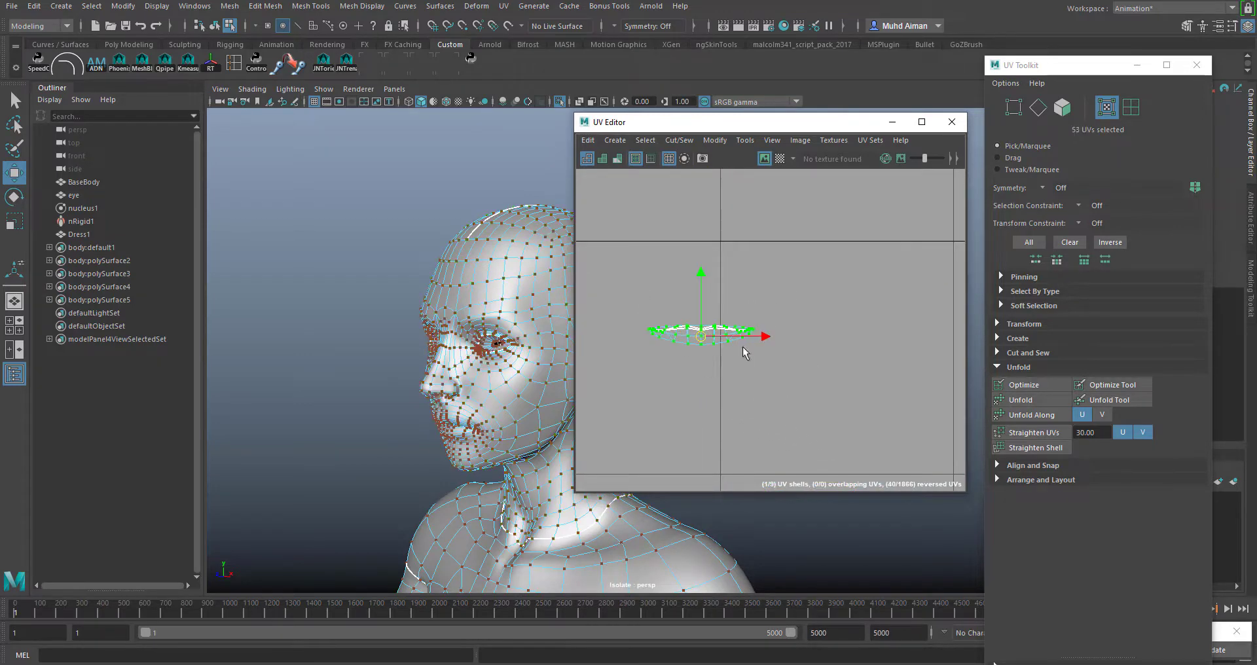
pyautogui.click(1017, 406)
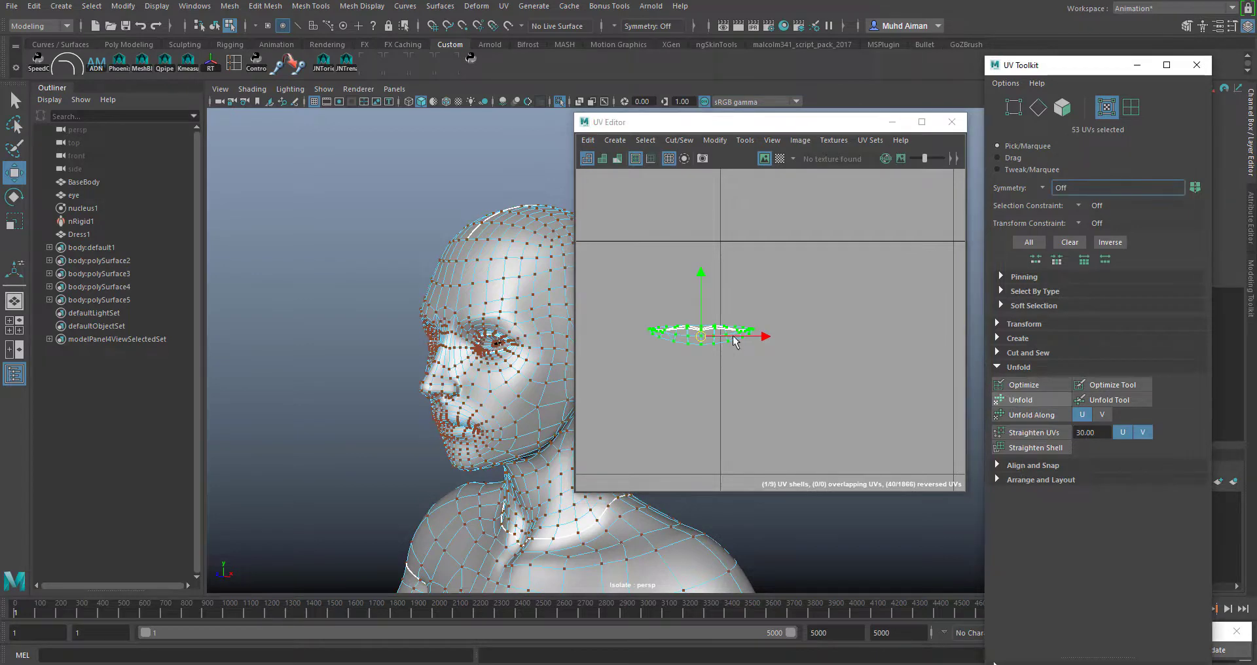
pyautogui.scroll(-5, 740, 342)
pyautogui.moveTo(724, 337); pyautogui.dragTo(648, 221)
# - Select both eye socket UV shells, unfold them, and clear the selection
pyautogui.moveTo(871, 265); pyautogui.dragTo(901, 255)
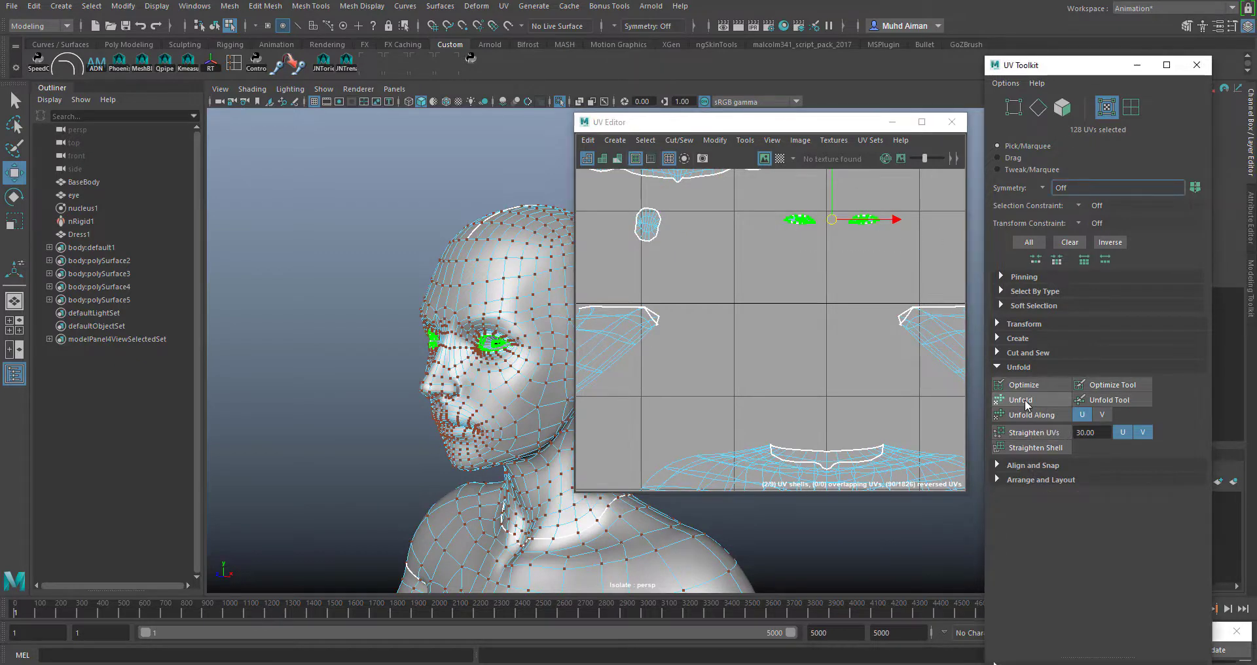
pyautogui.click(1034, 433)
pyautogui.keyDown('alt'); pyautogui.moveTo(844, 261); pyautogui.dragTo(856, 416, button='middle'); pyautogui.keyUp('alt')
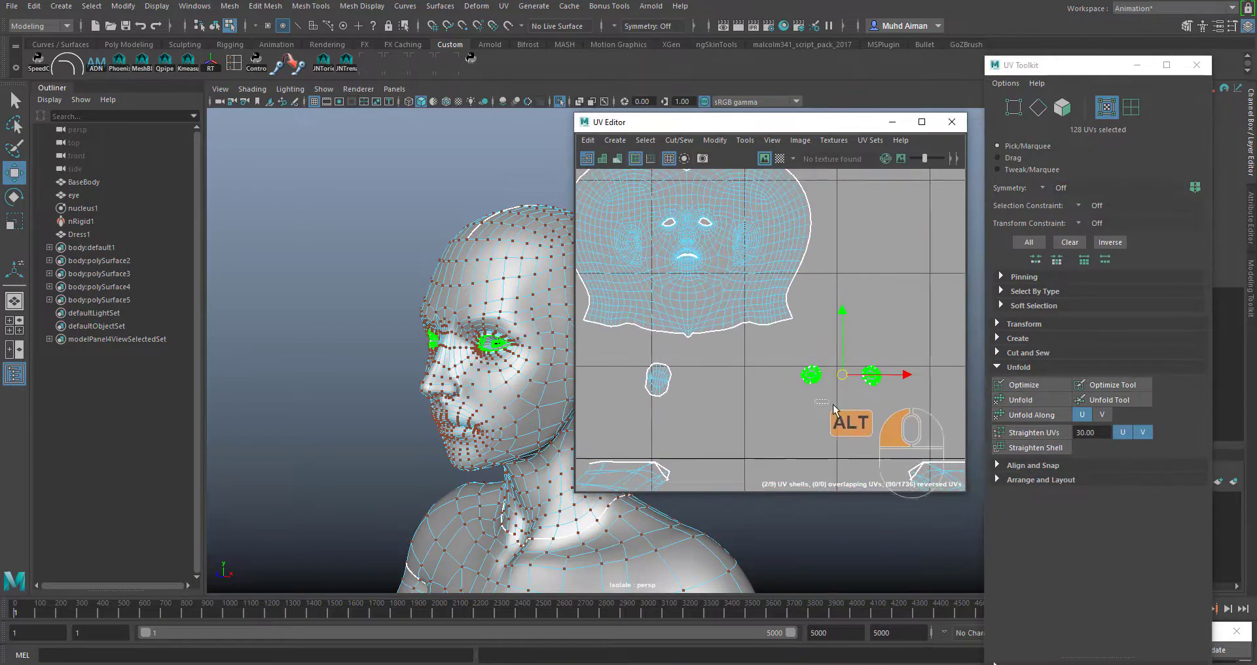
pyautogui.click(795, 360)
pyautogui.keyDown('alt'); pyautogui.moveTo(779, 431); pyautogui.dragTo(825, 419, button='middle'); pyautogui.keyUp('alt')
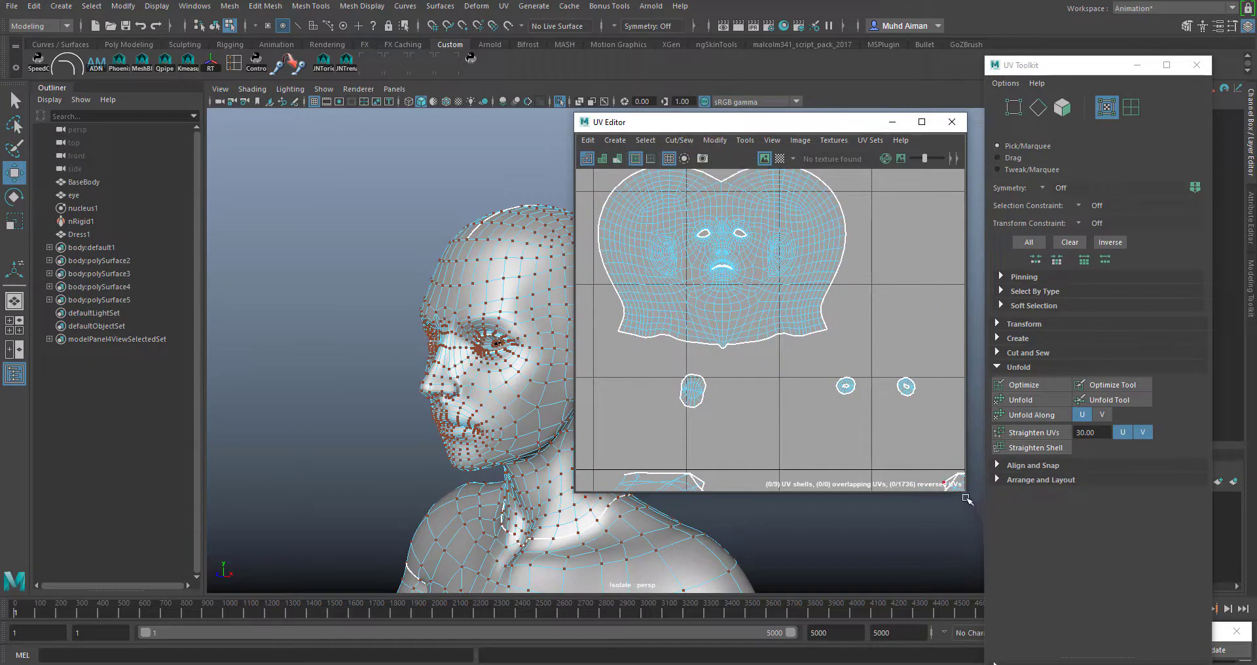
# - Enlarge the UV Editor window, frame the head, mouth and eye socket shells, and turn on UV distortion shading
pyautogui.moveTo(965, 493); pyautogui.dragTo(1202, 662)
pyautogui.scroll(-2, 949, 409)
pyautogui.keyDown('alt'); pyautogui.moveTo(993, 361); pyautogui.dragTo(959, 381, button='middle'); pyautogui.keyUp('alt')
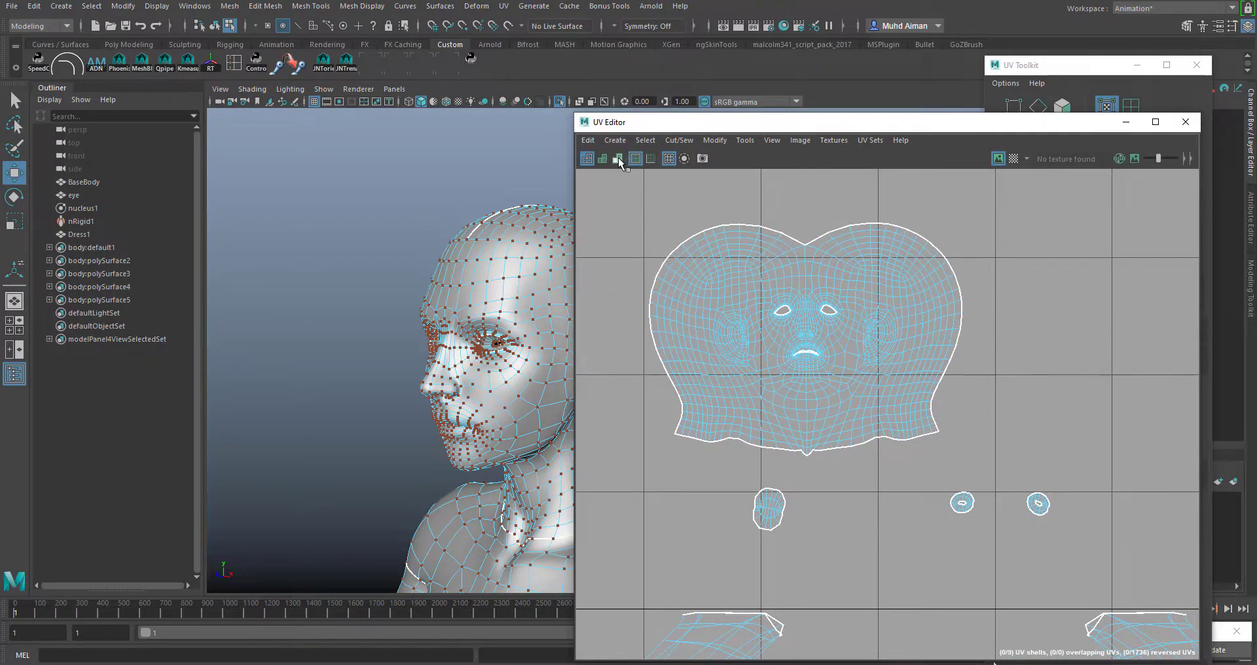
pyautogui.click(617, 158)
# - Examine the distortion shading on the head shell around the ears, eyes, lips and neck, and on the mouth and eye socket shells
pyautogui.scroll(4, 845, 320)
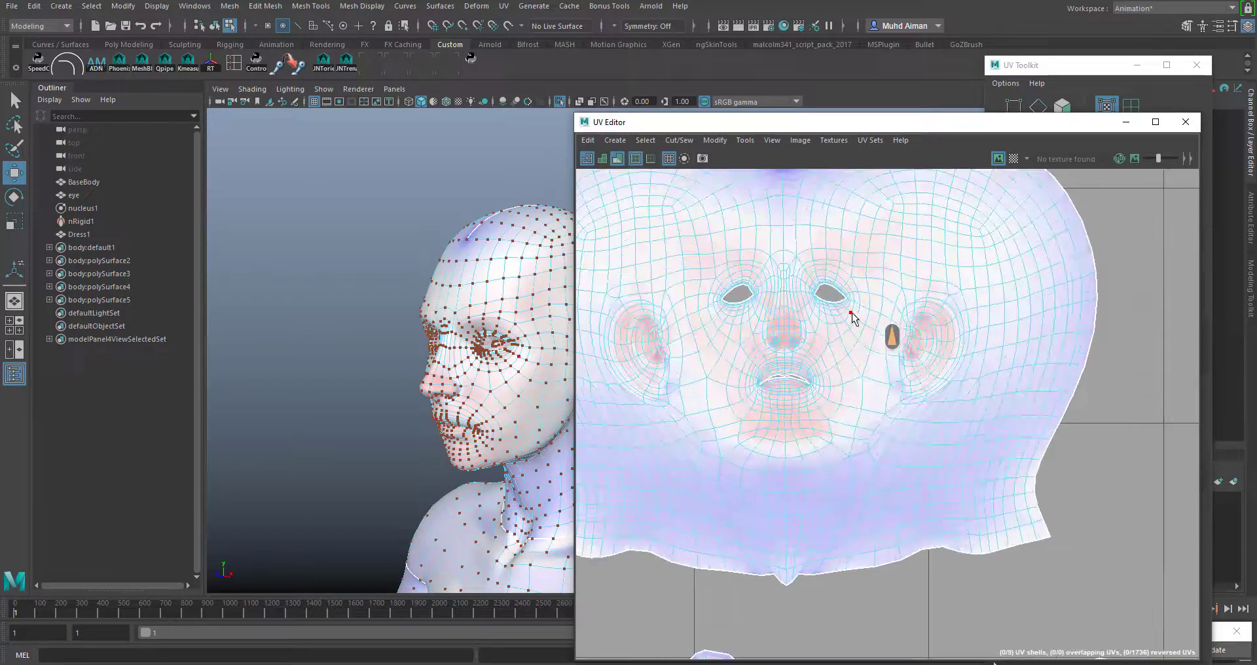
pyautogui.scroll(-2, 858, 317)
pyautogui.scroll(2, 865, 314)
pyautogui.scroll(-4, 870, 315)
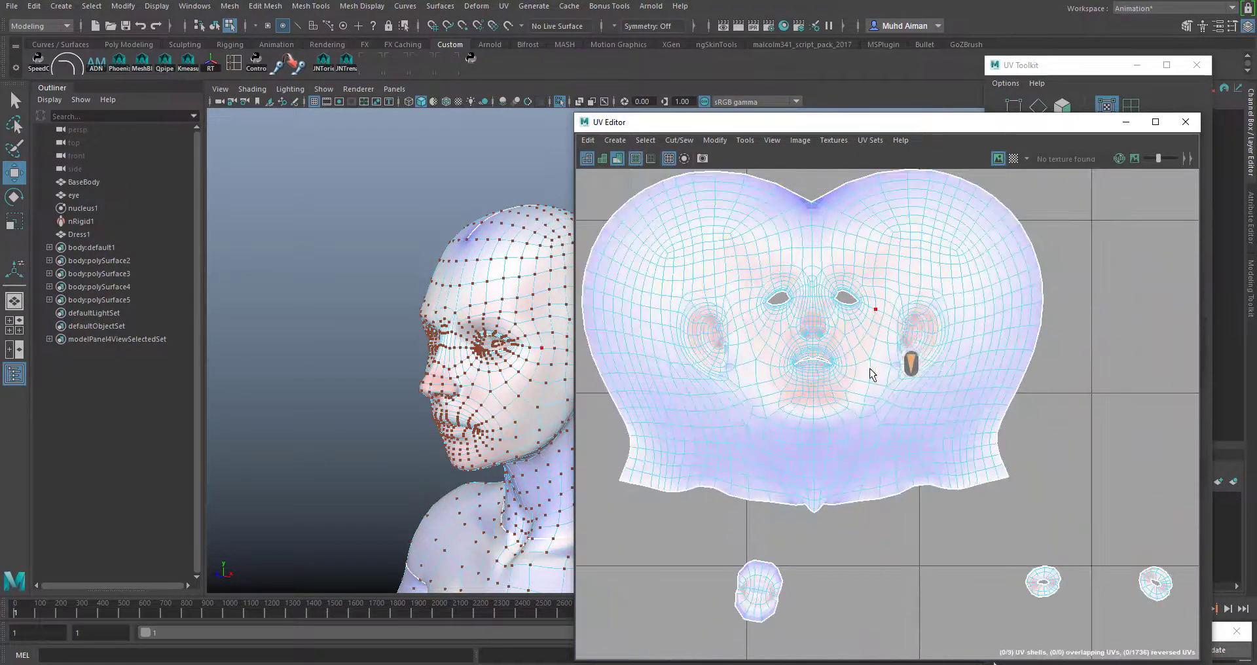
pyautogui.keyDown('alt'); pyautogui.moveTo(904, 440); pyautogui.dragTo(897, 419, button='middle'); pyautogui.keyUp('alt')
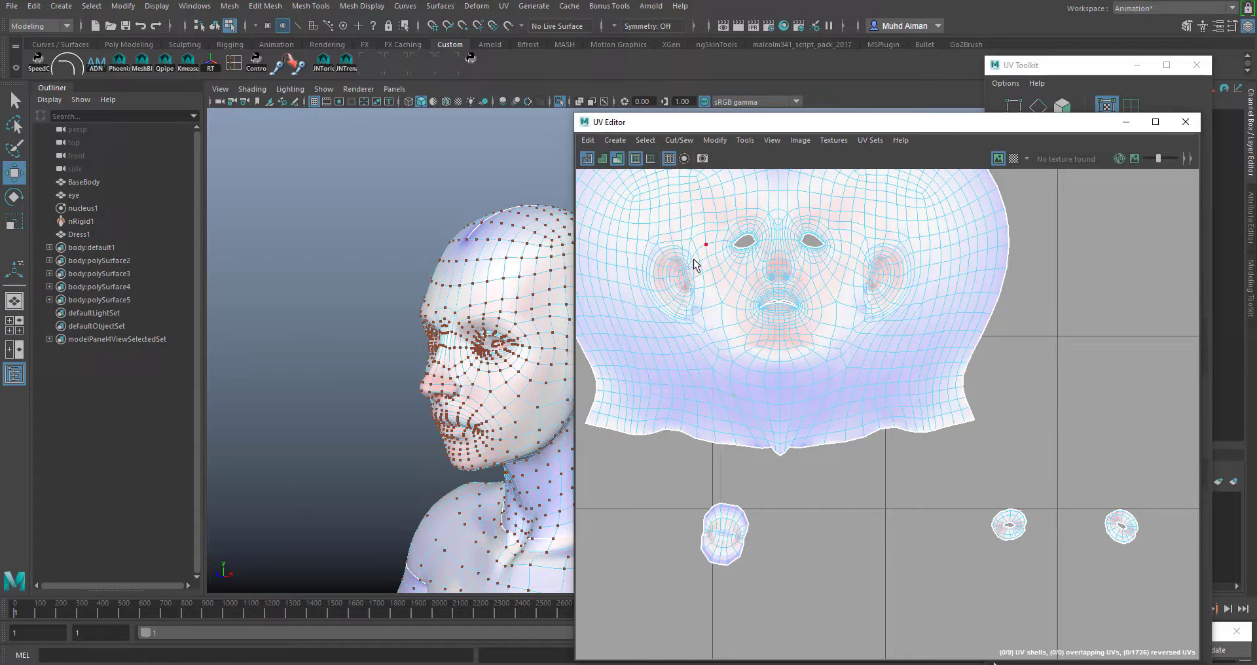
pyautogui.scroll(5, 684, 286)
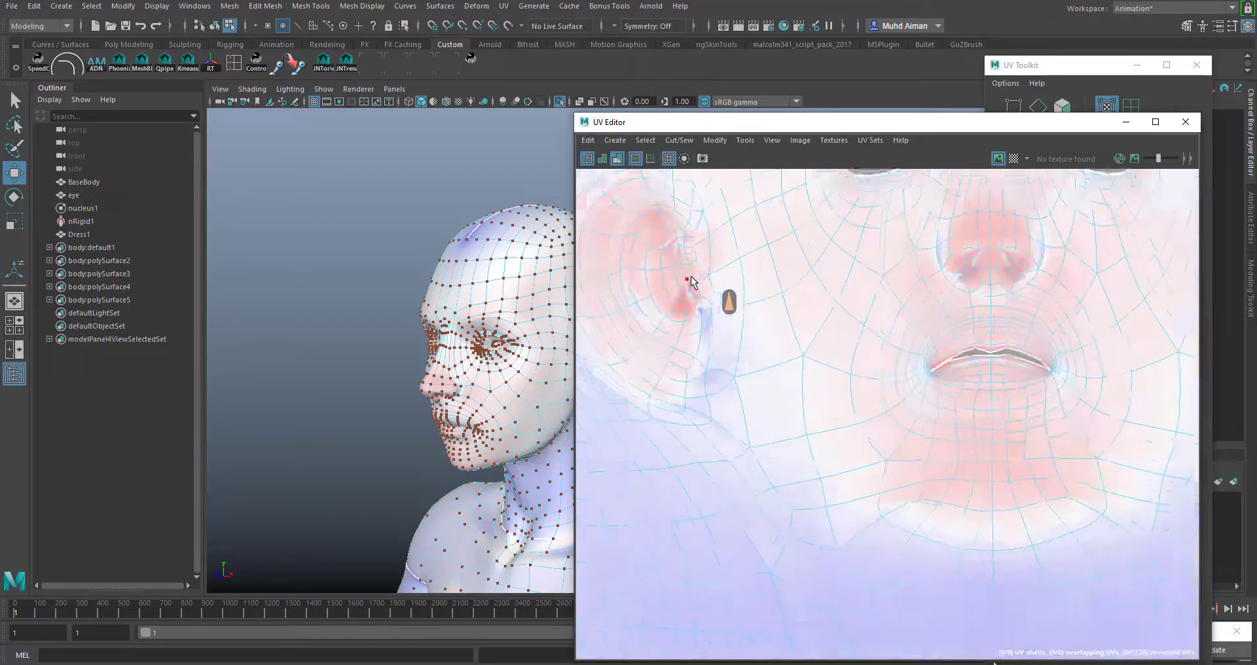
pyautogui.scroll(-3, 958, 286)
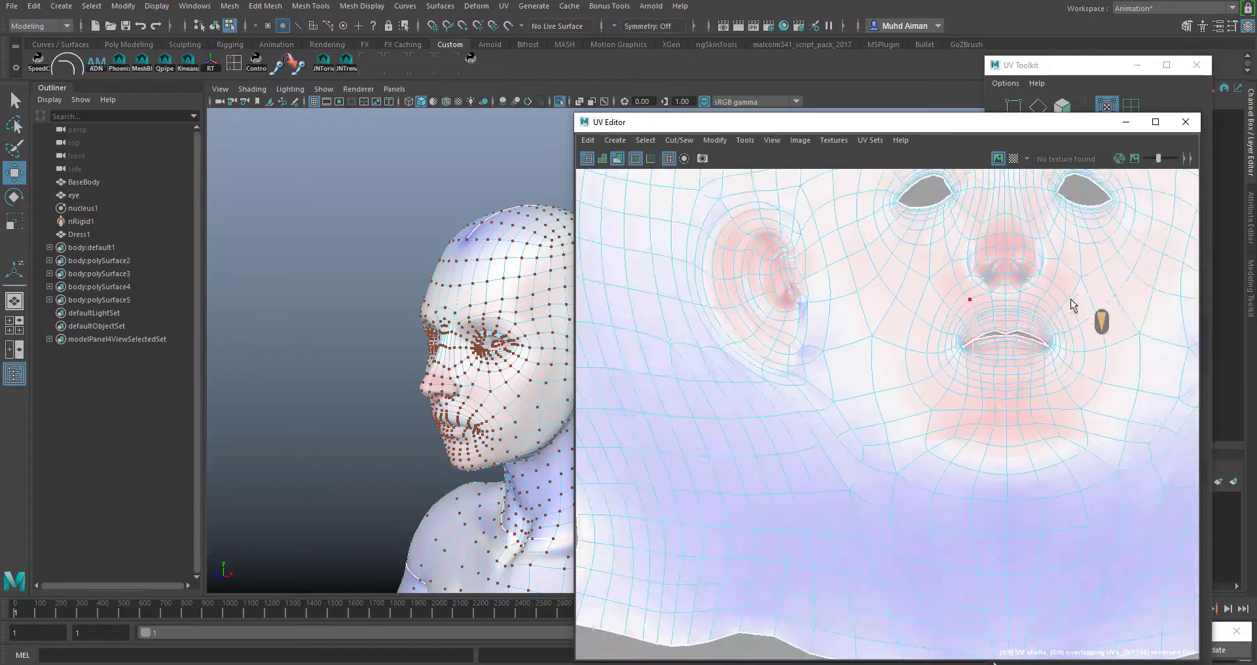
pyautogui.keyDown('alt'); pyautogui.moveTo(1034, 382); pyautogui.dragTo(987, 402, button='middle'); pyautogui.keyUp('alt')
pyautogui.keyDown('alt'); pyautogui.scroll(6, 988, 364); pyautogui.keyUp('alt')
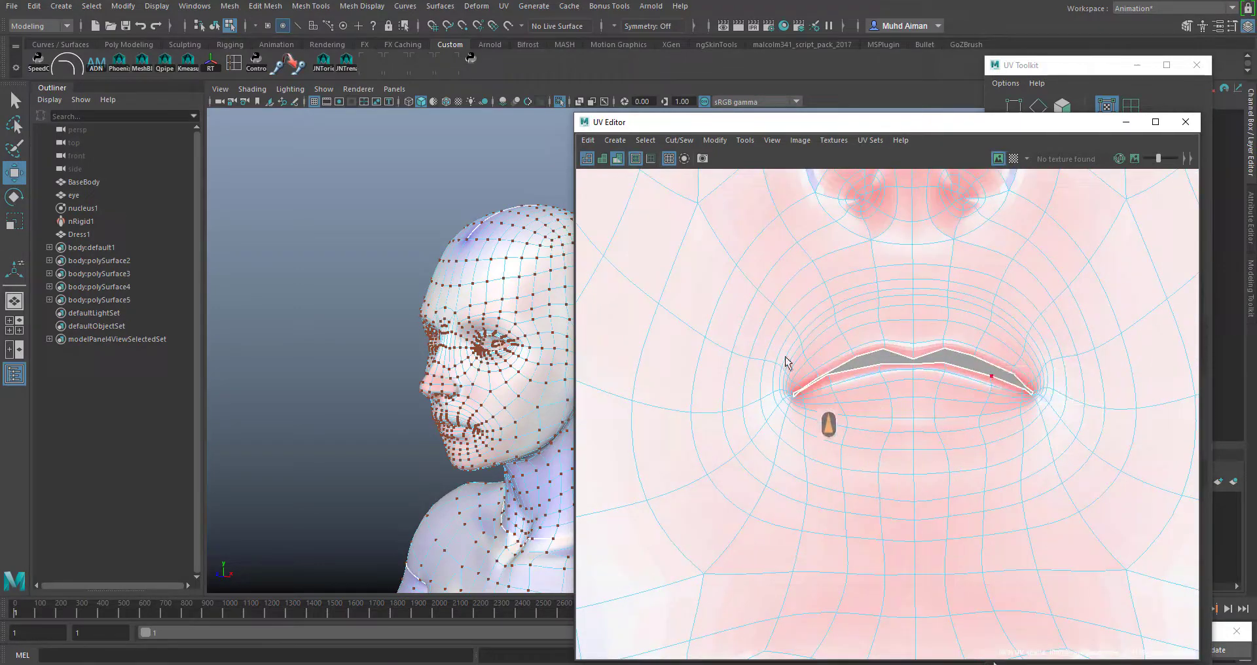
pyautogui.scroll(-6, 949, 268)
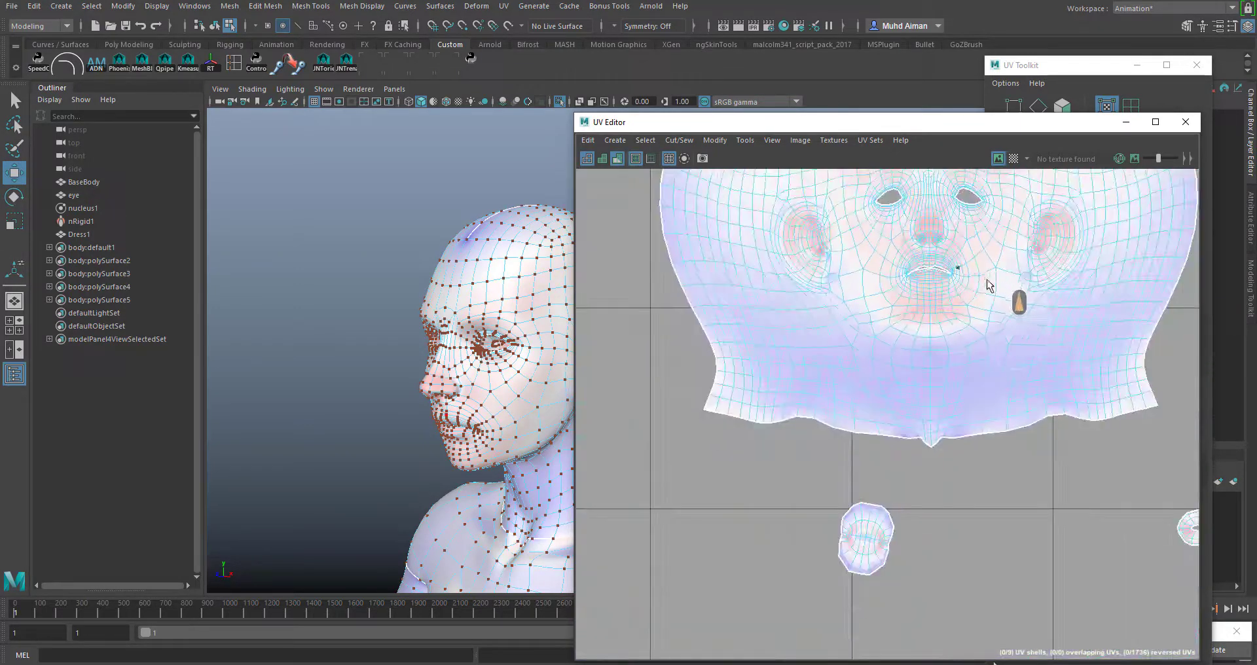
pyautogui.keyDown('alt'); pyautogui.moveTo(1001, 379); pyautogui.dragTo(929, 419, button='middle'); pyautogui.keyUp('alt')
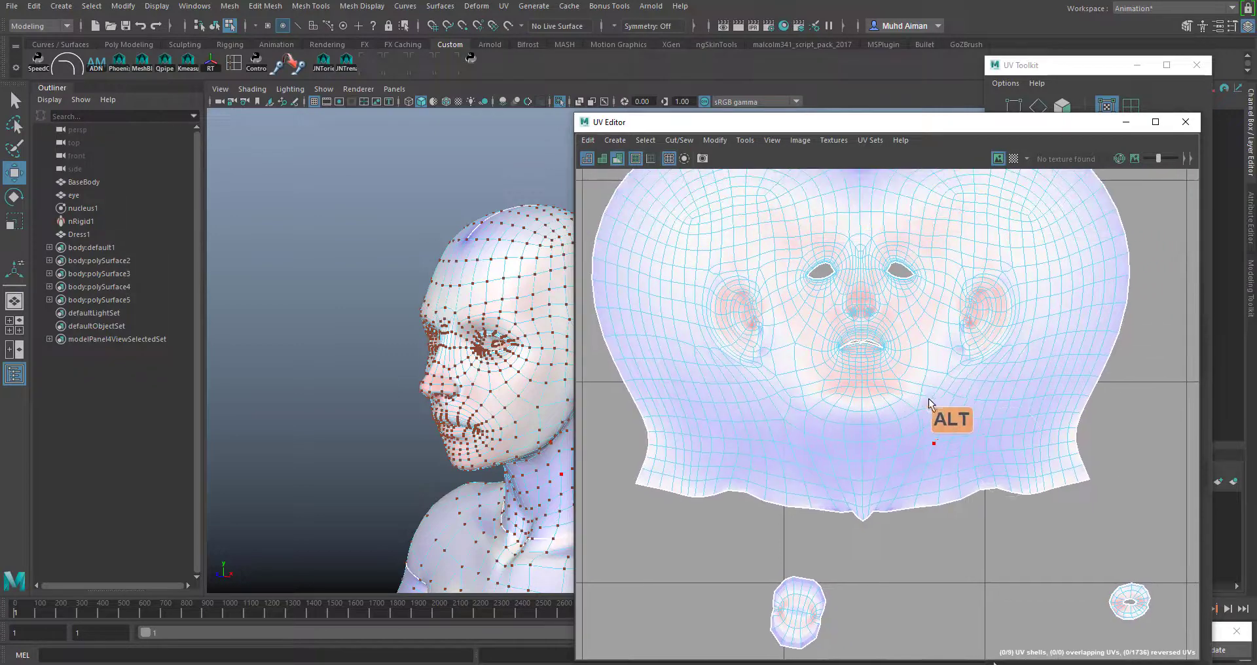
pyautogui.scroll(-2, 976, 461)
pyautogui.keyDown('alt'); pyautogui.moveTo(977, 460); pyautogui.dragTo(904, 337, button='middle'); pyautogui.keyUp('alt')
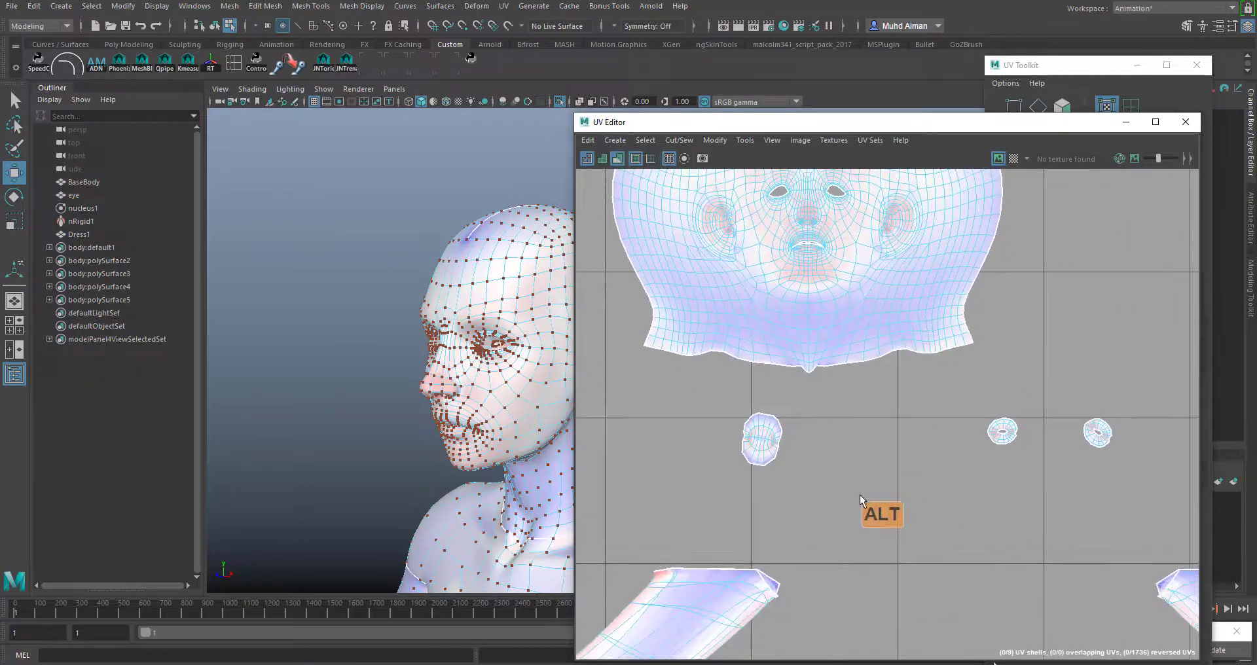
# - Turn off the UV distortion shading and move the UV Editor window clear of the model's shoulder
pyautogui.keyDown('alt'); pyautogui.moveTo(906, 509); pyautogui.dragTo(903, 432, button='middle'); pyautogui.keyUp('alt')
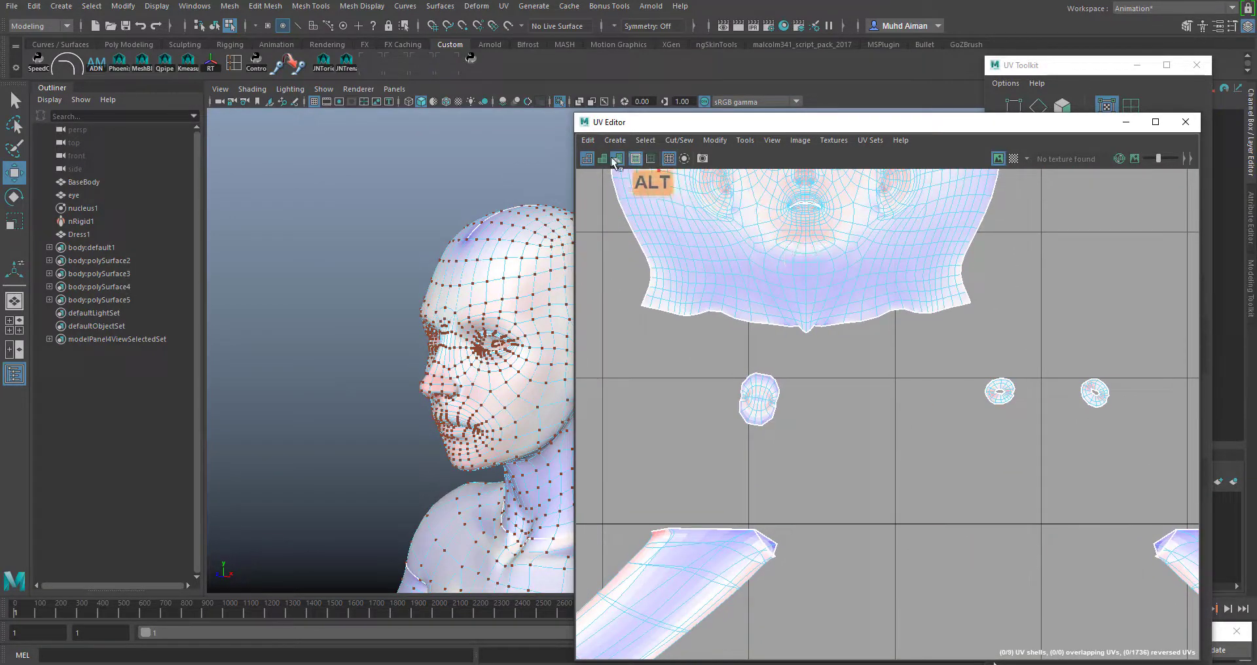
pyautogui.click(615, 160)
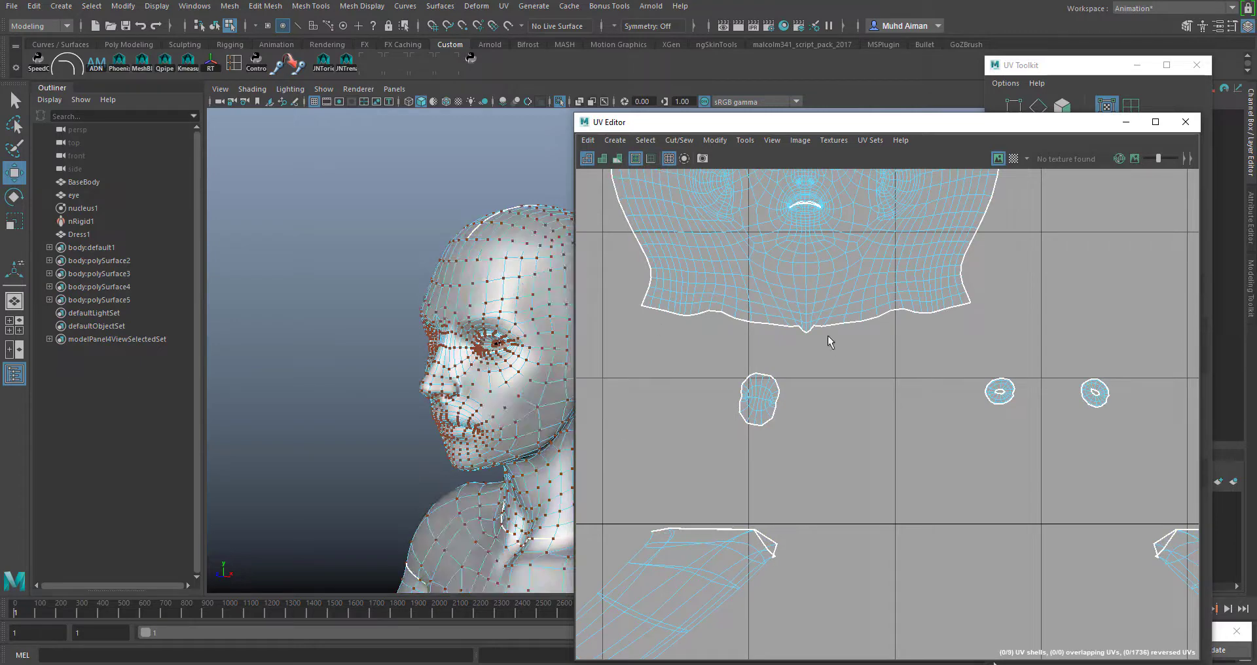
pyautogui.keyDown('alt'); pyautogui.moveTo(445, 368); pyautogui.dragTo(434, 334); pyautogui.keyUp('alt')
pyautogui.scroll(-6, 804, 464)
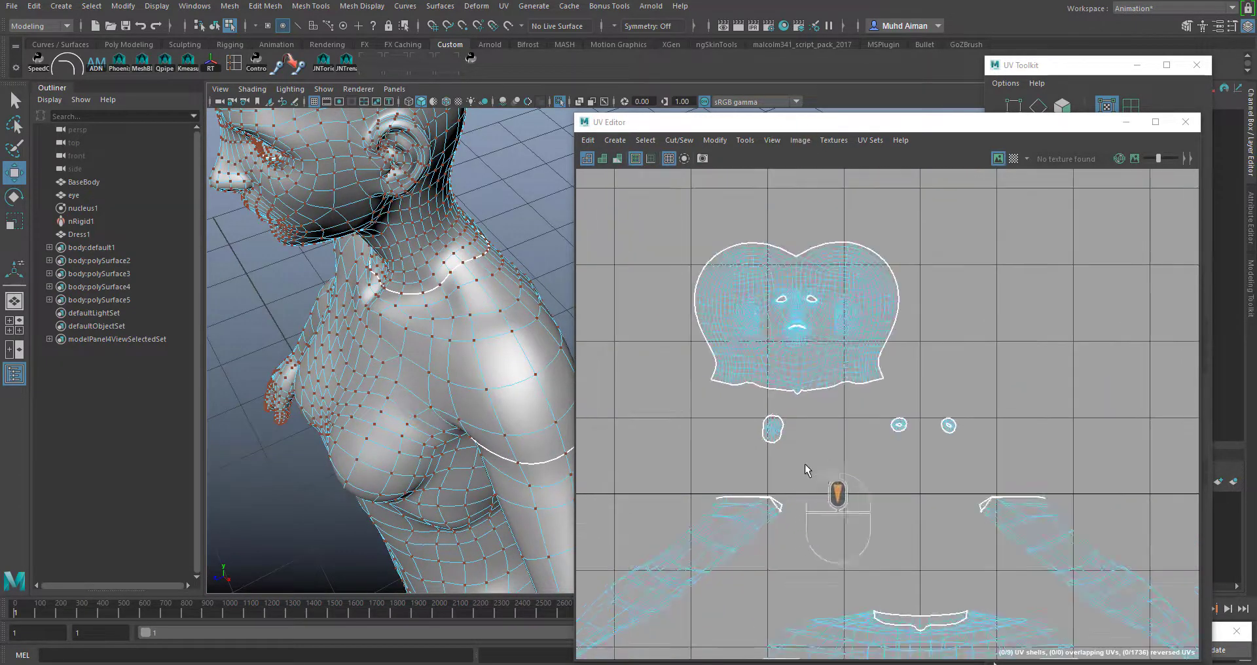
pyautogui.keyDown('alt'); pyautogui.moveTo(917, 527); pyautogui.dragTo(886, 326, button='middle'); pyautogui.keyUp('alt')
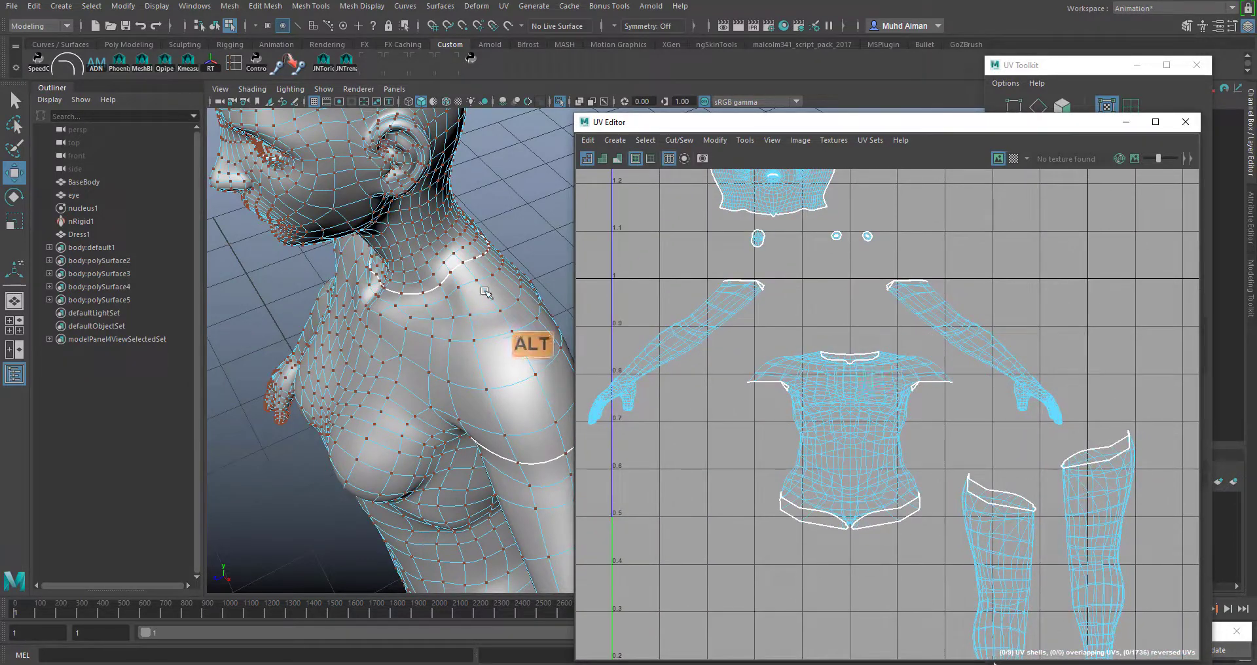
pyautogui.moveTo(733, 131); pyautogui.dragTo(839, 164)
# - Cut the UV edges along the top of both shoulders, from the neck seam to each upper arm seam
pyautogui.moveTo(475, 277); pyautogui.dragTo(474, 238, button='right')
pyautogui.keyDown('alt'); pyautogui.moveTo(522, 359); pyautogui.dragTo(455, 288); pyautogui.keyUp('alt')
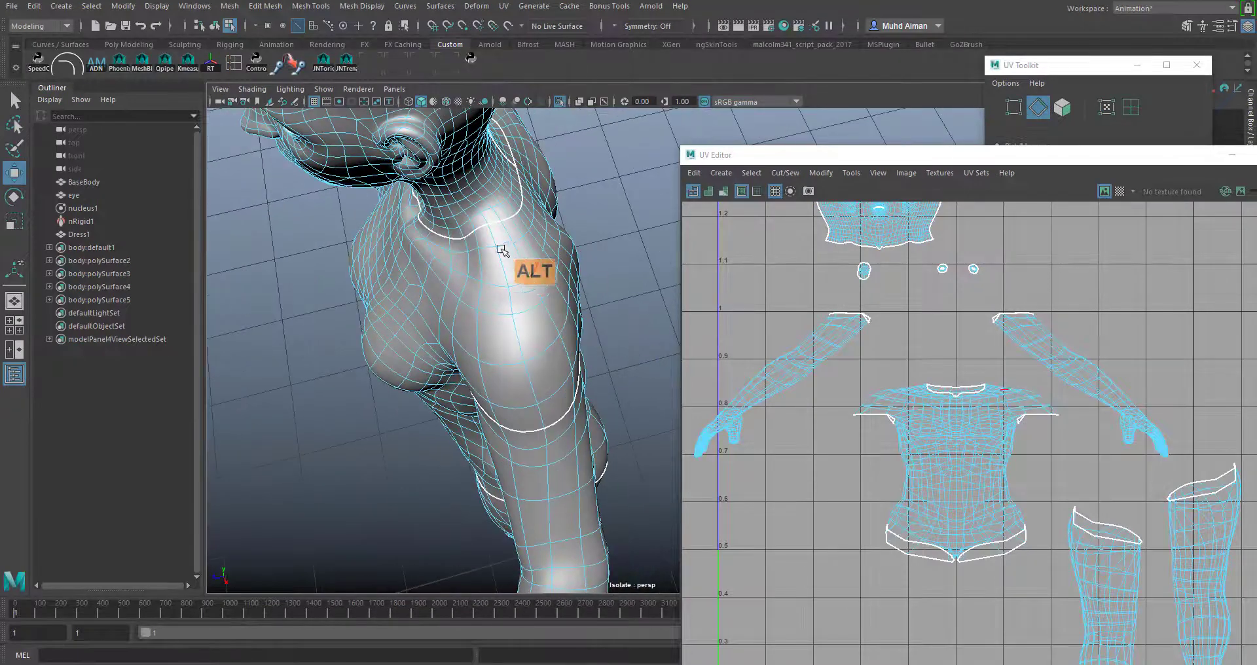
pyautogui.keyDown('alt'); pyautogui.moveTo(487, 228); pyautogui.dragTo(457, 323); pyautogui.keyUp('alt')
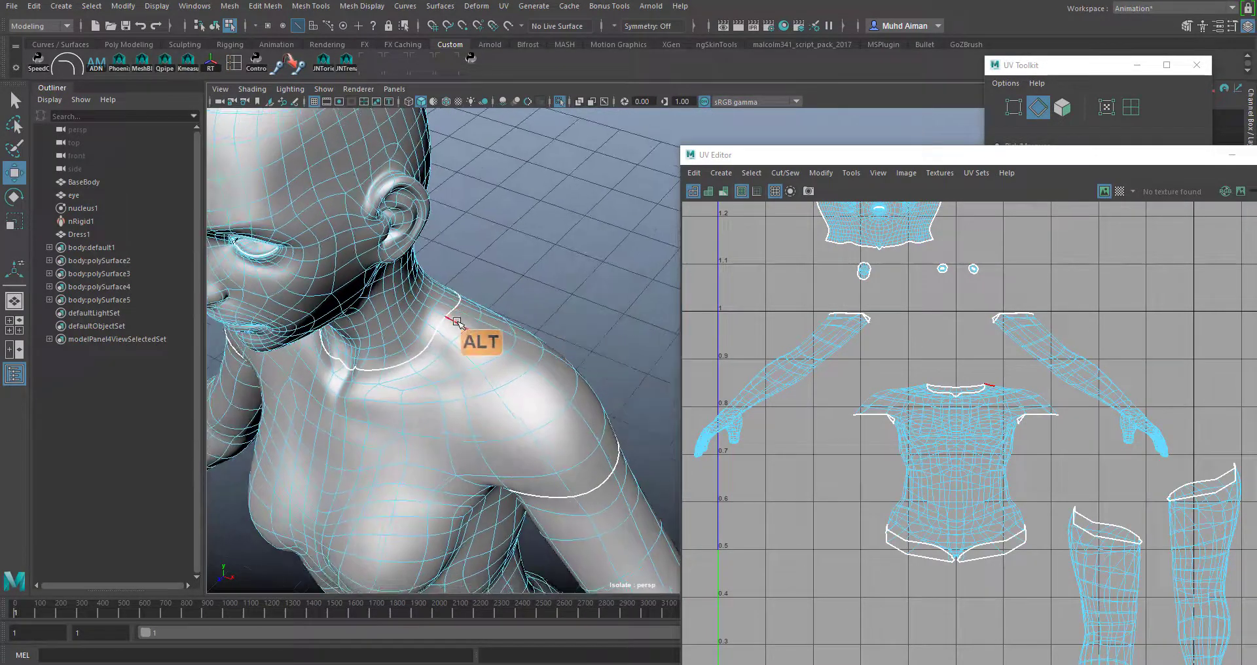
pyautogui.click(455, 322)
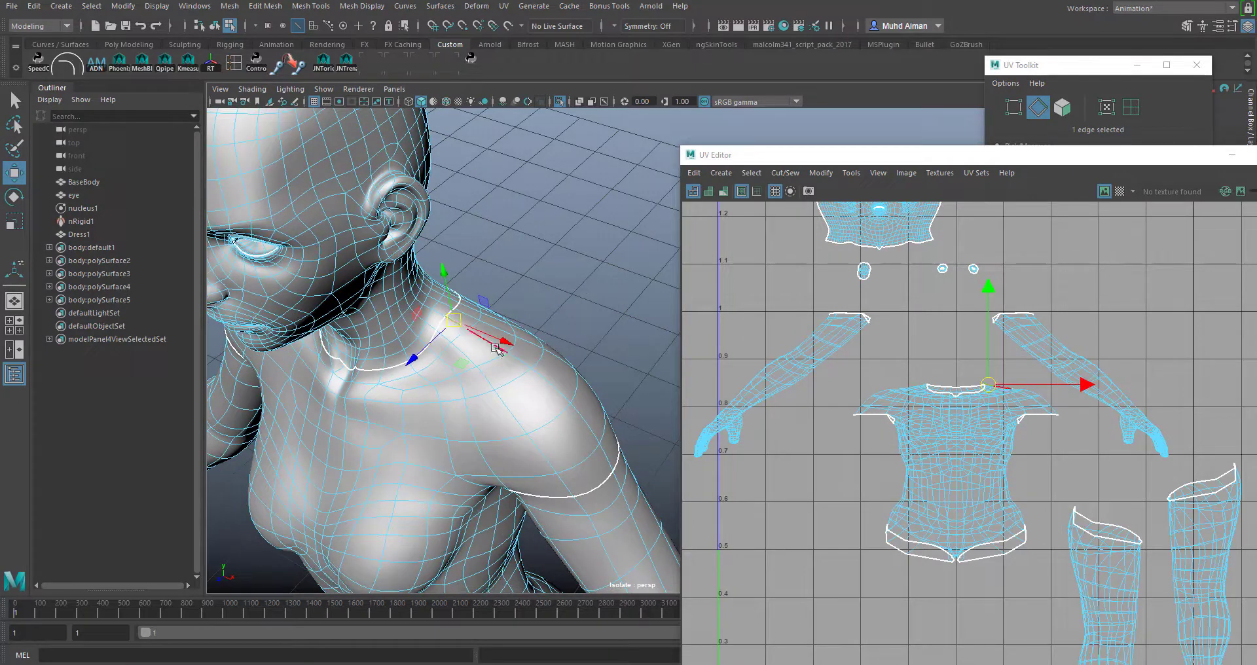
pyautogui.keyDown('shift'); pyautogui.click(603, 460); pyautogui.keyUp('shift')
pyautogui.moveTo(503, 347)
pyautogui.keyDown('alt'); pyautogui.mouseDown()
pyautogui.moveTo(470, 366)
pyautogui.moveTo(527, 353)
pyautogui.moveTo(429, 474)
pyautogui.moveTo(412, 422)
pyautogui.moveTo(505, 331)
pyautogui.mouseUp(); pyautogui.keyUp('alt')
pyautogui.keyDown('shift'); pyautogui.click(402, 382); pyautogui.keyUp('shift')
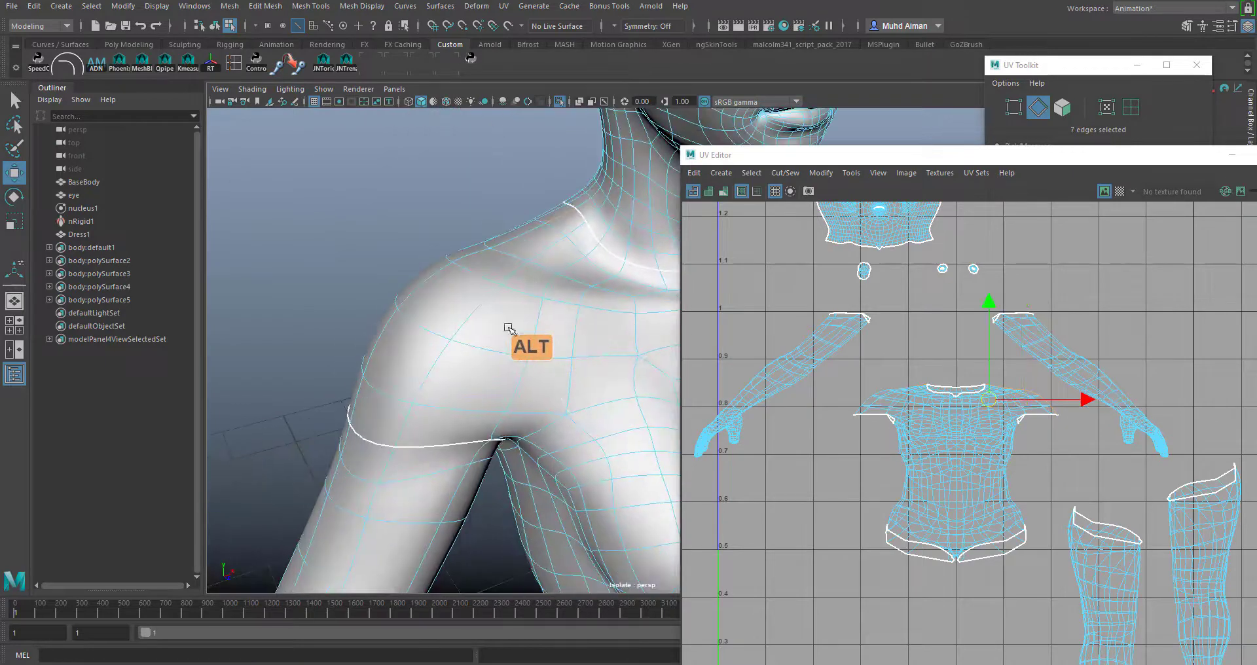
pyautogui.keyDown('shift'); pyautogui.click(360, 395); pyautogui.keyUp('shift')
pyautogui.keyDown('alt'); pyautogui.moveTo(476, 449); pyautogui.dragTo(426, 407); pyautogui.keyUp('alt')
pyautogui.click(504, 6)
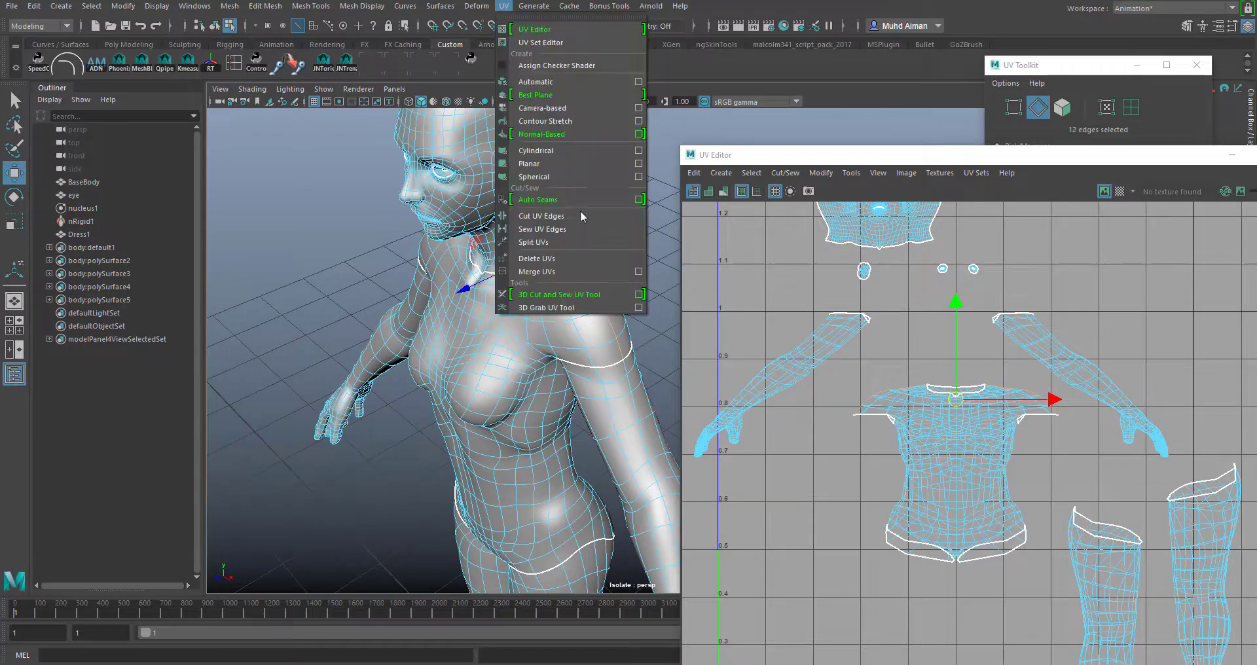
pyautogui.click(561, 216)
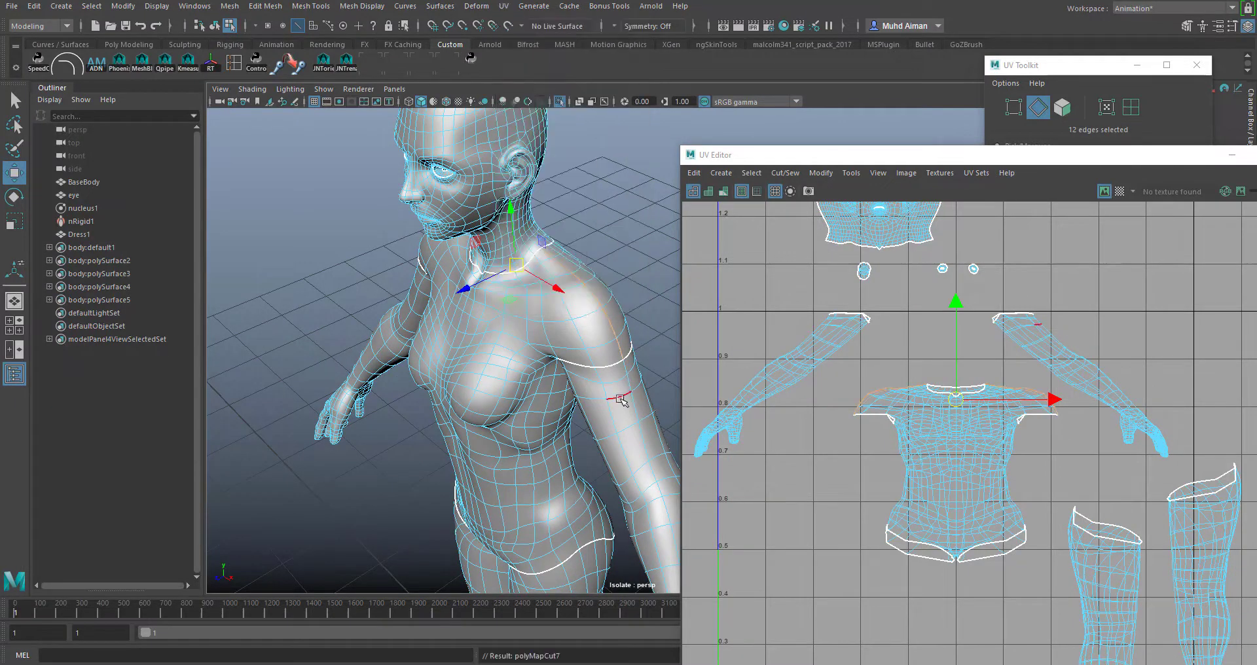
# - Cut the UV edges across the crotch between the two leg seams
pyautogui.keyDown('alt'); pyautogui.moveTo(515, 431); pyautogui.dragTo(626, 472); pyautogui.keyUp('alt')
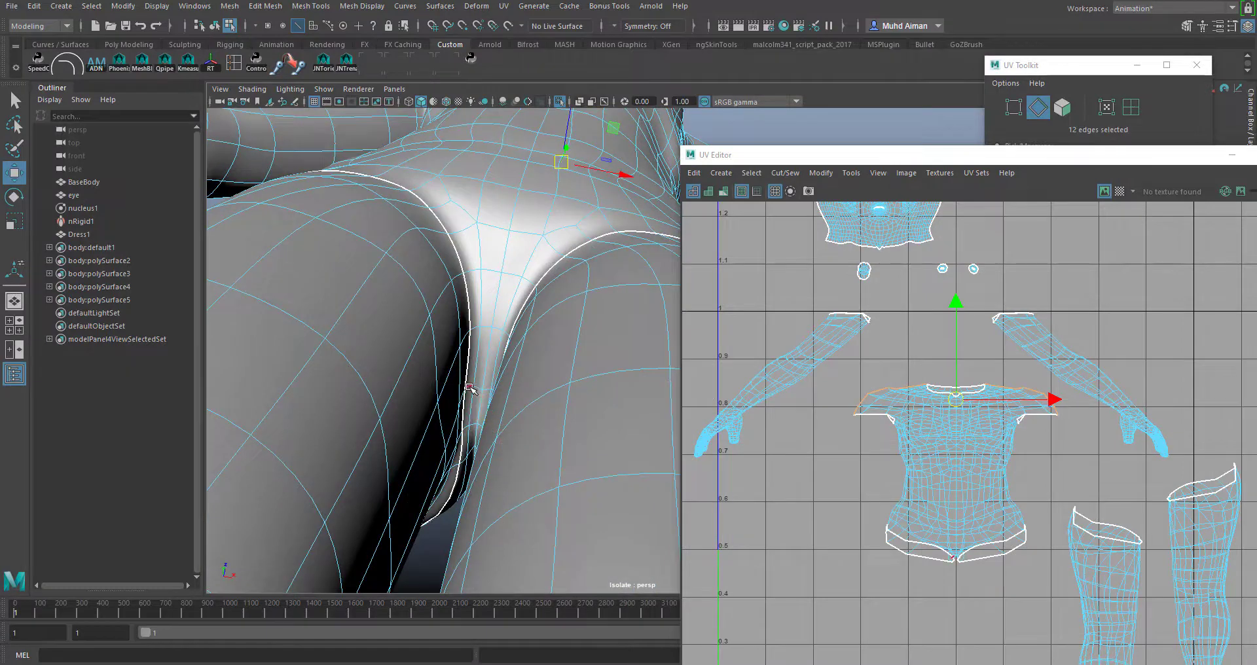
pyautogui.click(470, 387)
pyautogui.keyDown('alt'); pyautogui.moveTo(510, 358); pyautogui.dragTo(520, 371); pyautogui.keyUp('alt')
pyautogui.keyDown('alt'); pyautogui.moveTo(537, 331); pyautogui.dragTo(526, 430, button='right'); pyautogui.keyUp('alt')
pyautogui.keyDown('shift'); pyautogui.moveTo(526, 429); pyautogui.dragTo(533, 456); pyautogui.keyUp('shift')
pyautogui.keyDown('shift'); pyautogui.doubleClick(523, 432); pyautogui.keyUp('shift')
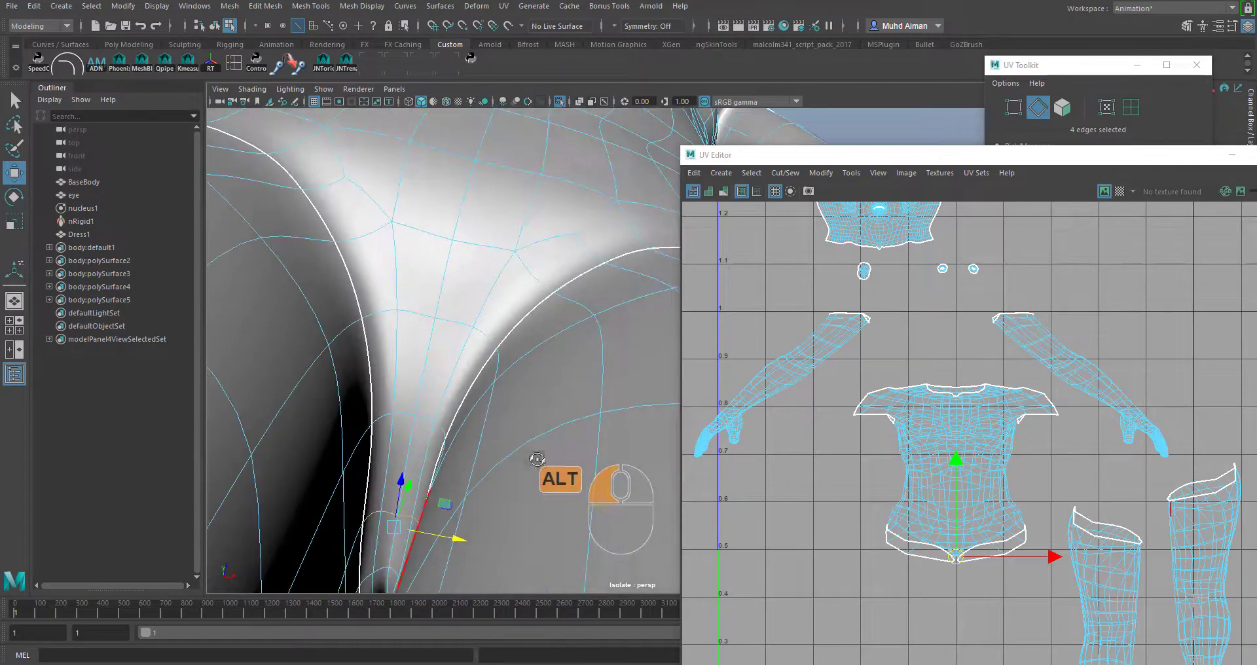
pyautogui.click(502, 8)
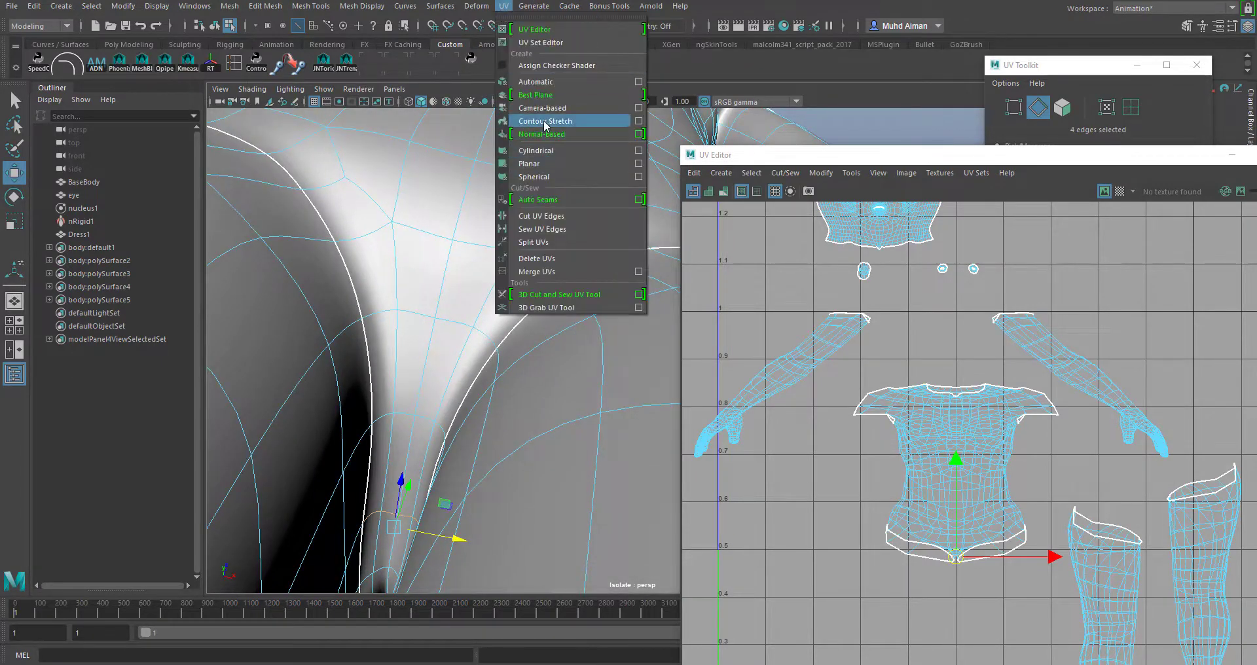
pyautogui.click(558, 220)
# - Cut the UV edges down both sides of the torso, from the armpit seams to the leg seams
pyautogui.scroll(-5, 537, 367)
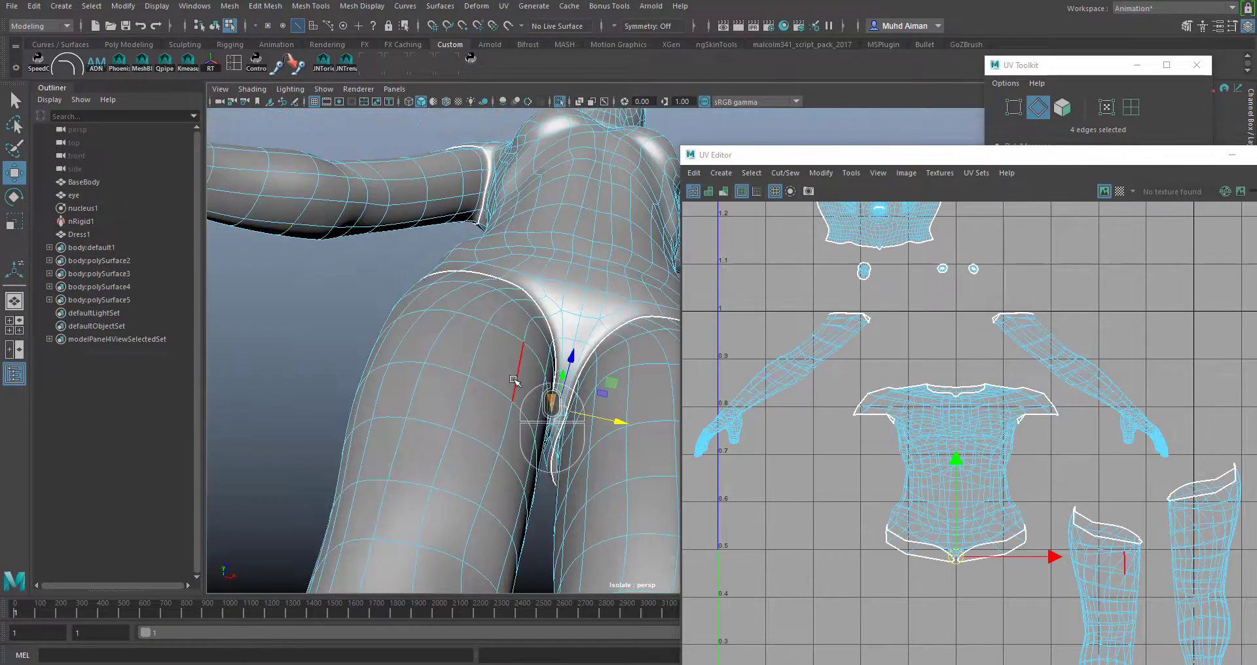
pyautogui.moveTo(537, 367)
pyautogui.keyDown('alt'); pyautogui.mouseDown()
pyautogui.moveTo(533, 354)
pyautogui.moveTo(482, 348)
pyautogui.moveTo(493, 273)
pyautogui.moveTo(523, 355)
pyautogui.moveTo(585, 375)
pyautogui.moveTo(517, 353)
pyautogui.mouseUp(); pyautogui.keyUp('alt')
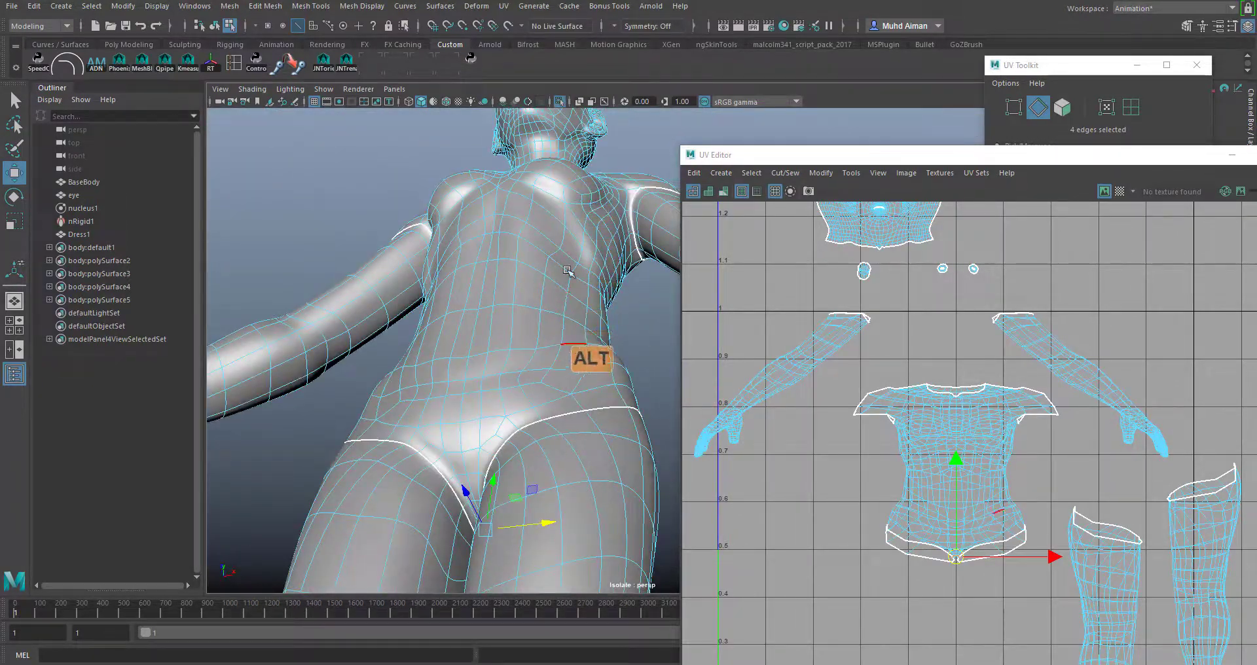
pyautogui.keyDown('alt'); pyautogui.moveTo(582, 330); pyautogui.dragTo(580, 281); pyautogui.keyUp('alt')
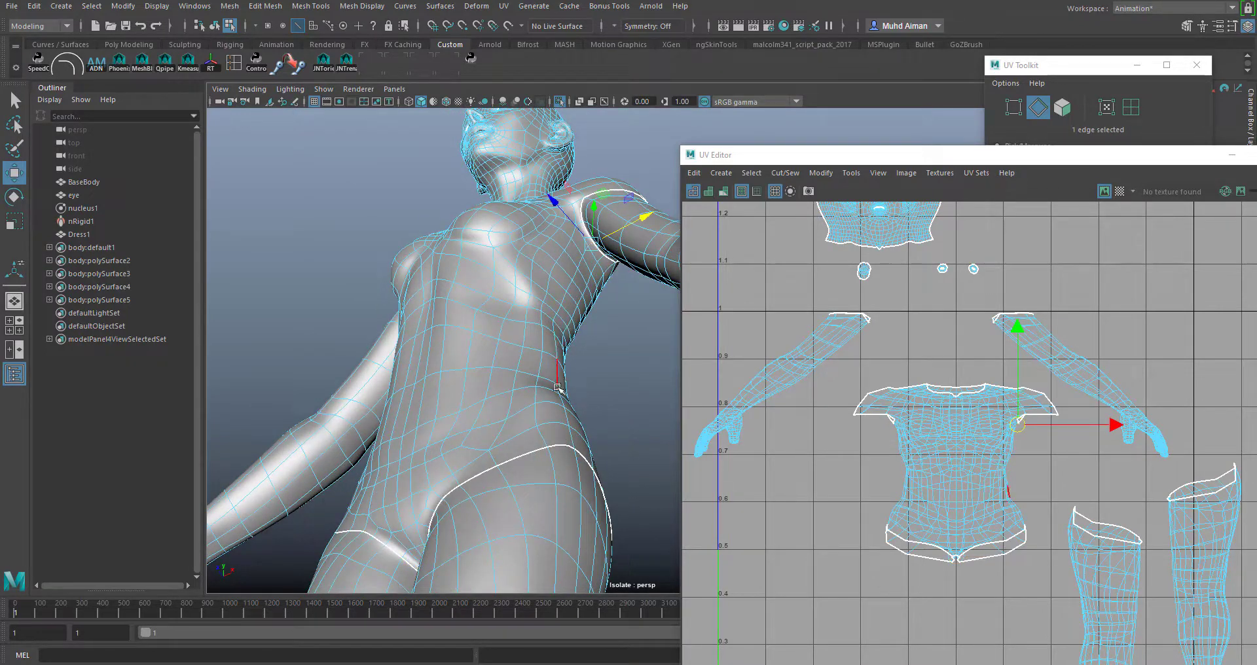
pyautogui.keyDown('shift'); pyautogui.doubleClick(573, 443); pyautogui.keyUp('shift')
pyautogui.keyDown('alt'); pyautogui.moveTo(431, 321); pyautogui.dragTo(564, 337); pyautogui.keyUp('alt')
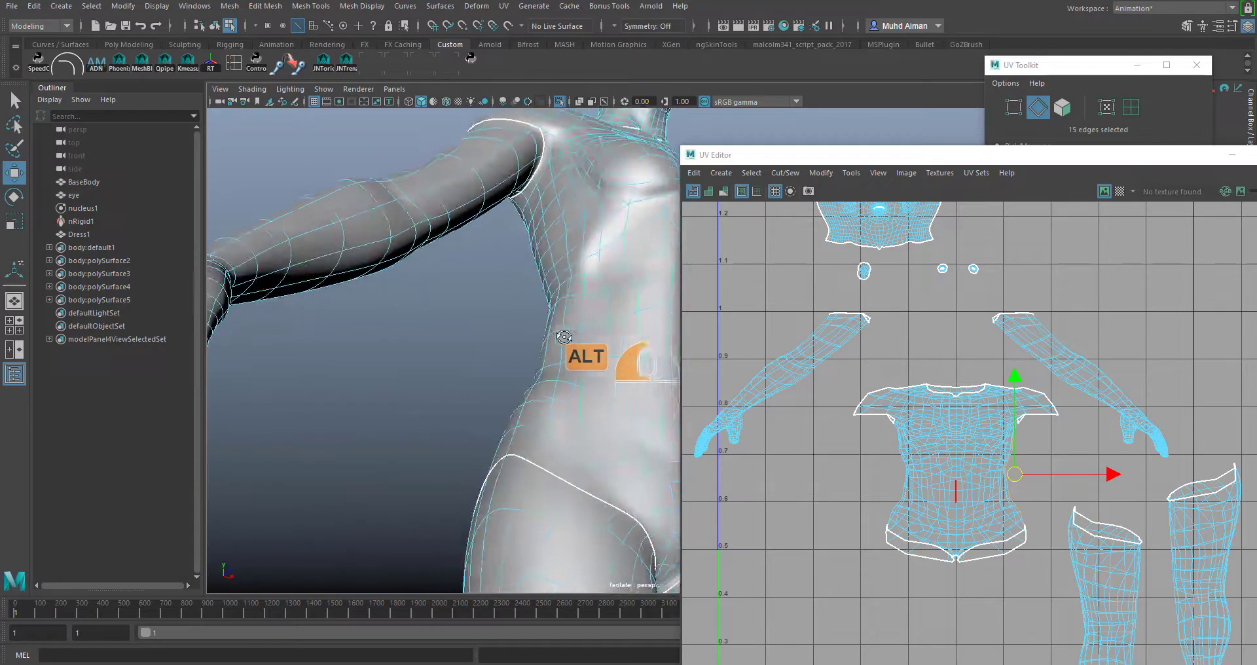
pyautogui.keyDown('shift'); pyautogui.click(537, 179); pyautogui.keyUp('shift')
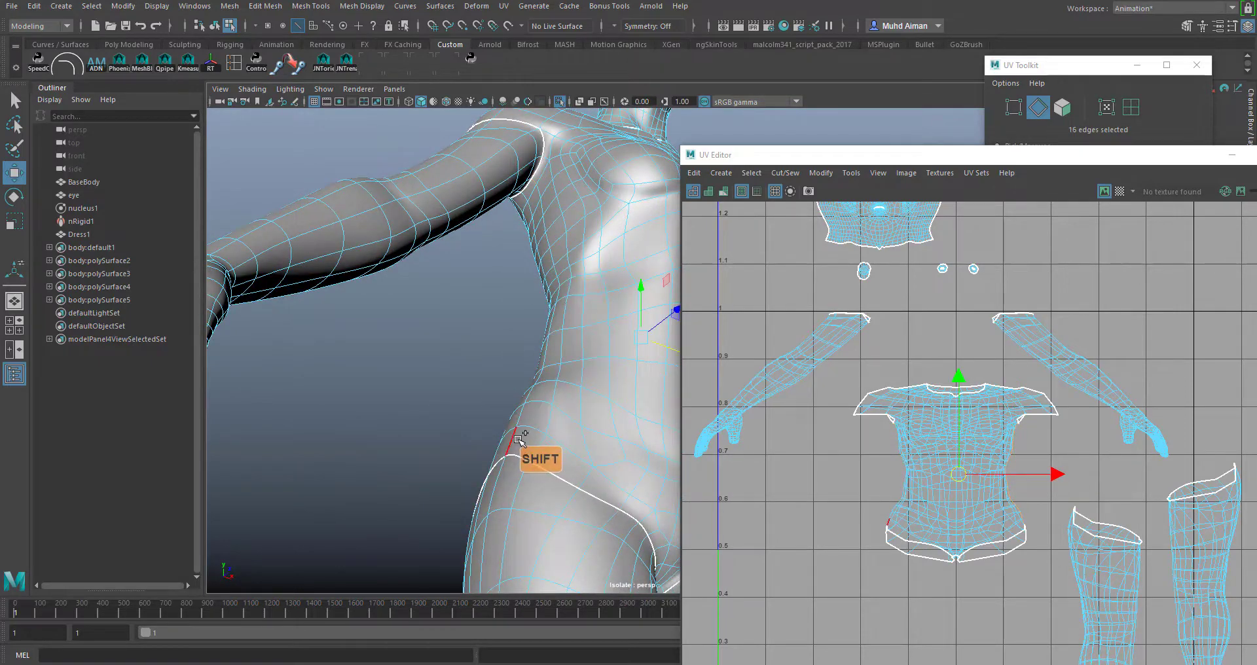
pyautogui.click(503, 10)
pyautogui.click(570, 228)
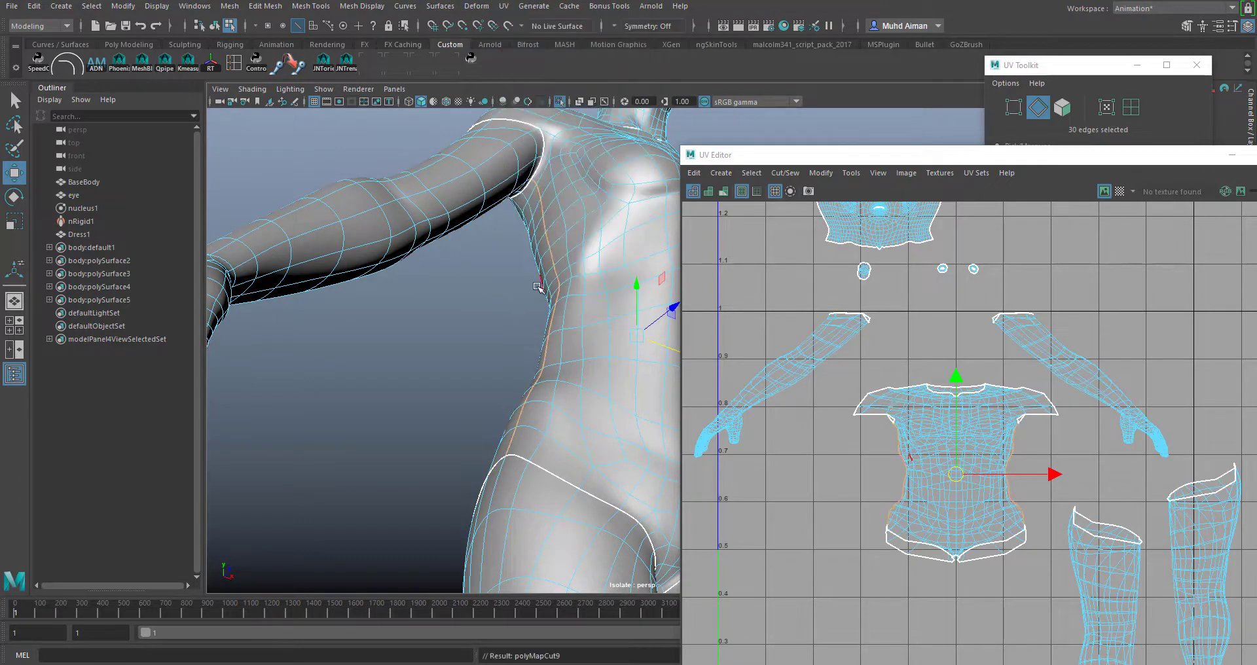
# - Select the torso UV shells on the model to check that front and back are separate, then clear the selection
pyautogui.keyDown('alt'); pyautogui.moveTo(496, 232); pyautogui.dragTo(438, 298); pyautogui.keyUp('alt')
pyautogui.moveTo(541, 288); pyautogui.dragTo(595, 324, button='right')
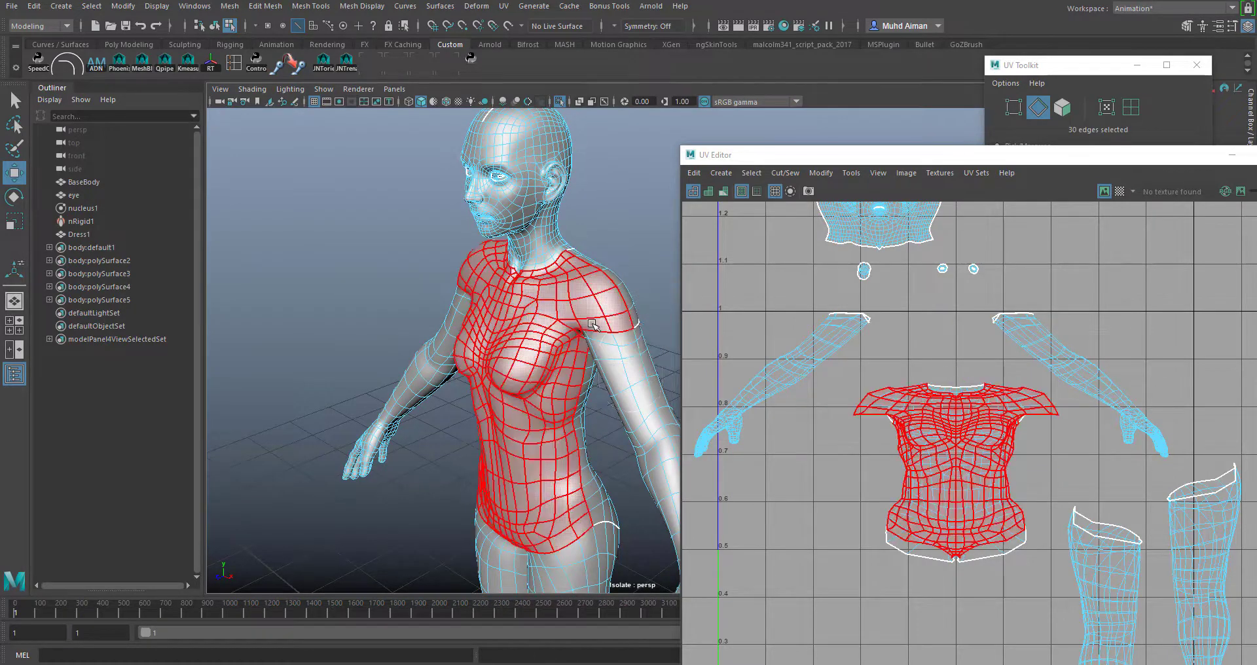
pyautogui.click(531, 351)
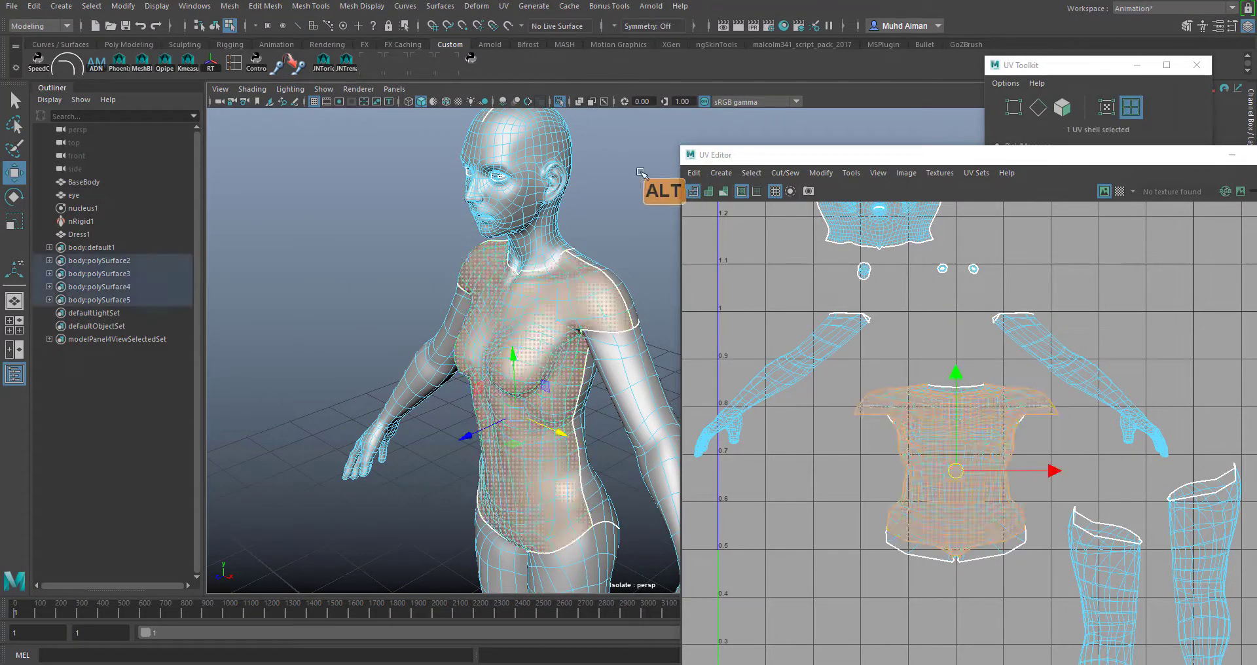
pyautogui.keyDown('alt'); pyautogui.moveTo(636, 169); pyautogui.dragTo(535, 184); pyautogui.keyUp('alt')
pyautogui.click(581, 257)
pyautogui.click(539, 274)
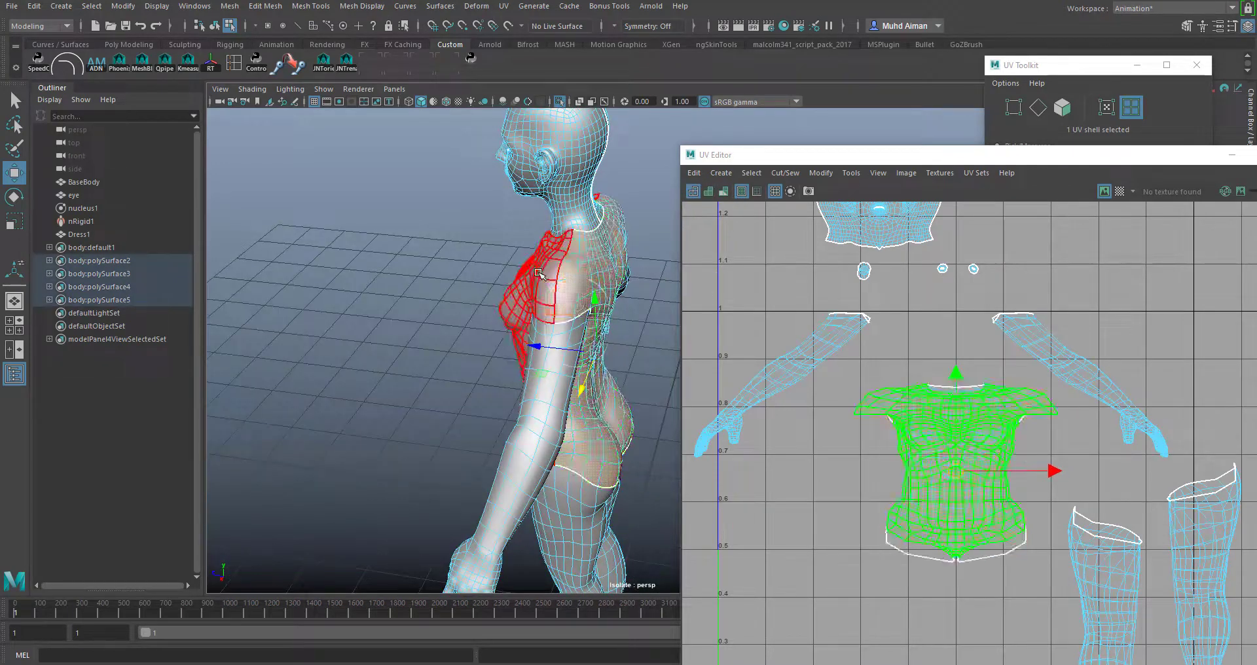
pyautogui.click(820, 493)
# - Move the front torso UV shell off the back torso shell and place the UV Editor window beside the UV Toolkit
pyautogui.keyDown('alt'); pyautogui.moveTo(931, 483); pyautogui.dragTo(813, 381, button='middle'); pyautogui.keyUp('alt')
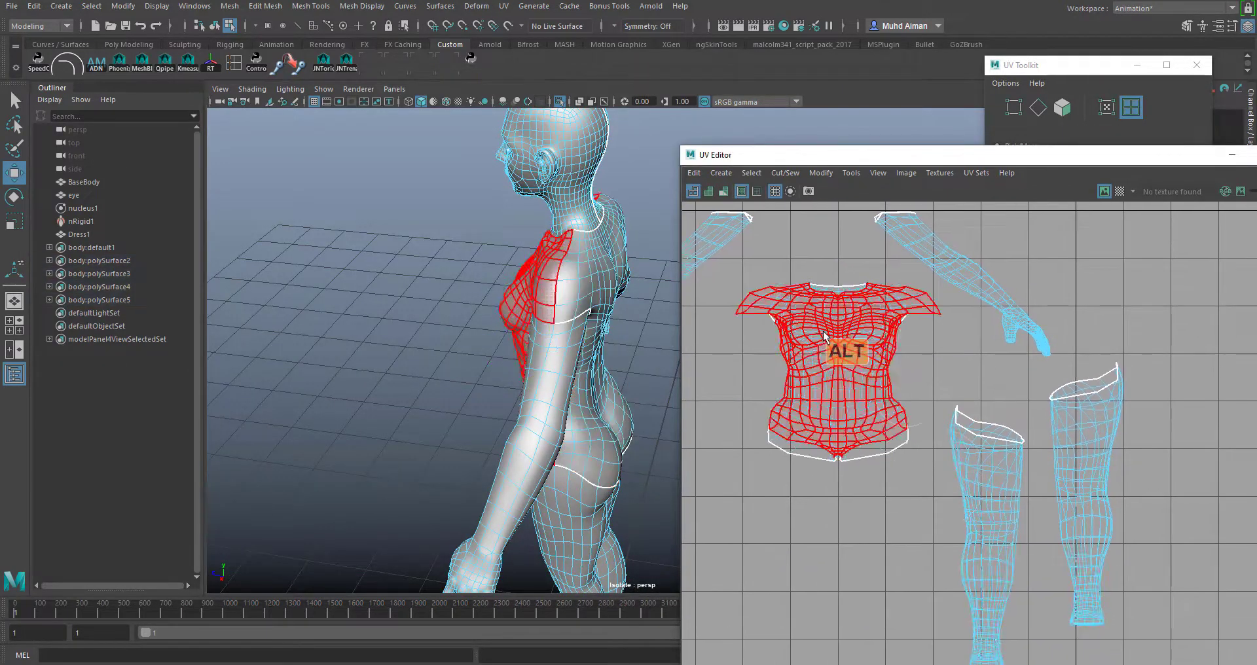
pyautogui.click(831, 346)
pyautogui.moveTo(838, 374); pyautogui.dragTo(736, 414)
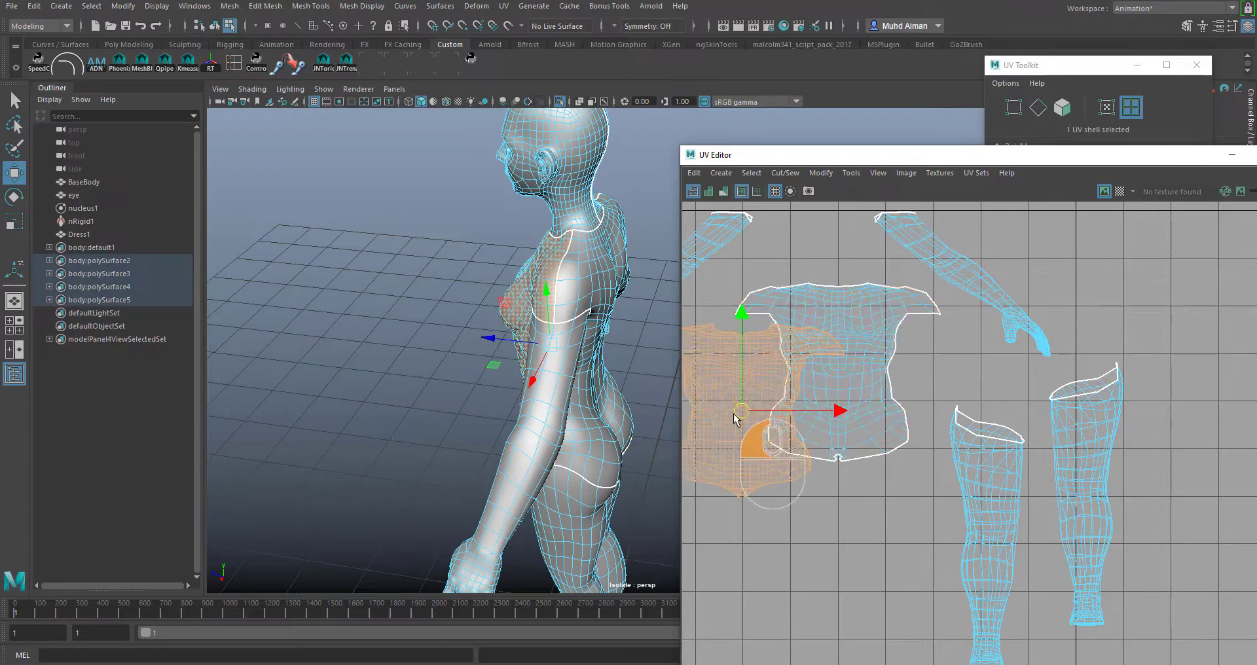
pyautogui.moveTo(978, 164); pyautogui.dragTo(596, 73)
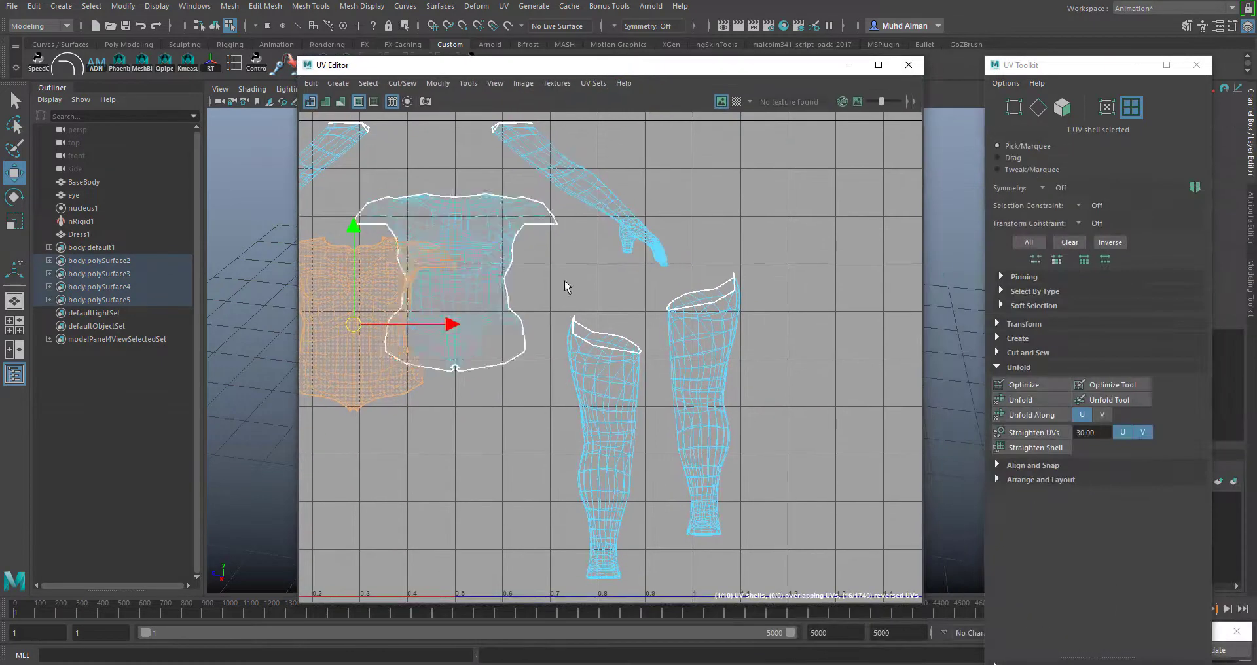
# - Unfold the front torso UV shell and place it clear of the back torso shell, below the arm shell
pyautogui.scroll(-2, 582, 350)
pyautogui.keyDown('alt'); pyautogui.moveTo(583, 355); pyautogui.dragTo(743, 360, button='middle'); pyautogui.keyUp('alt')
pyautogui.click(1081, 416)
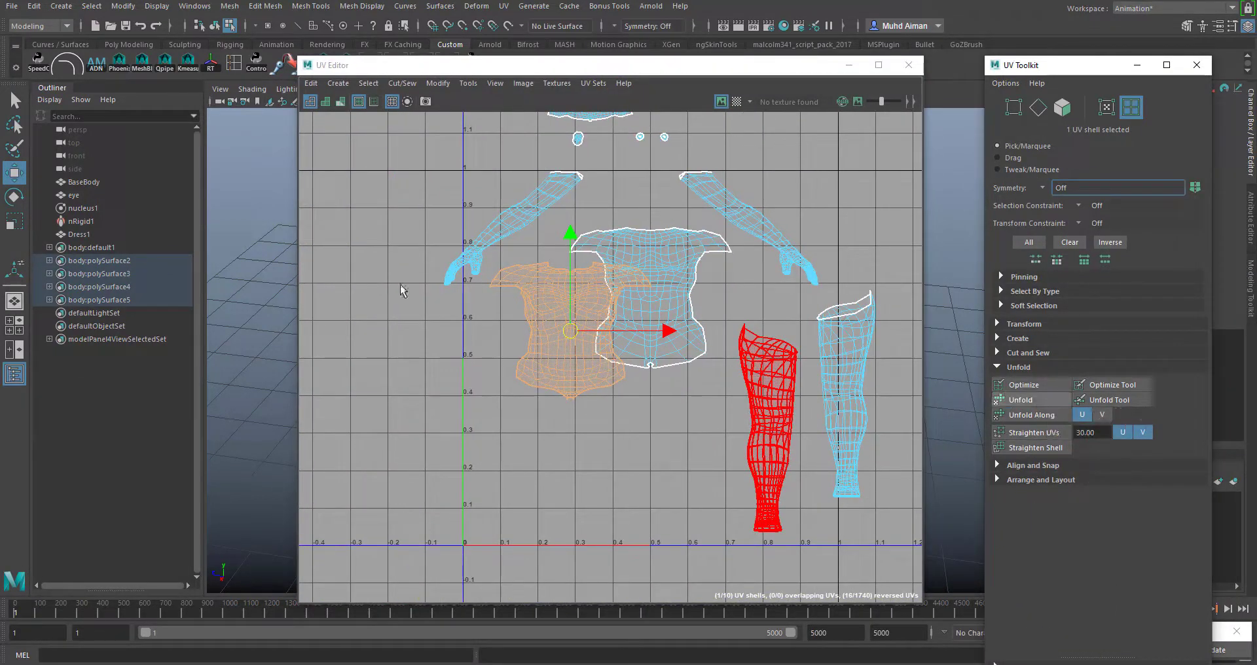
pyautogui.moveTo(564, 329); pyautogui.dragTo(518, 355)
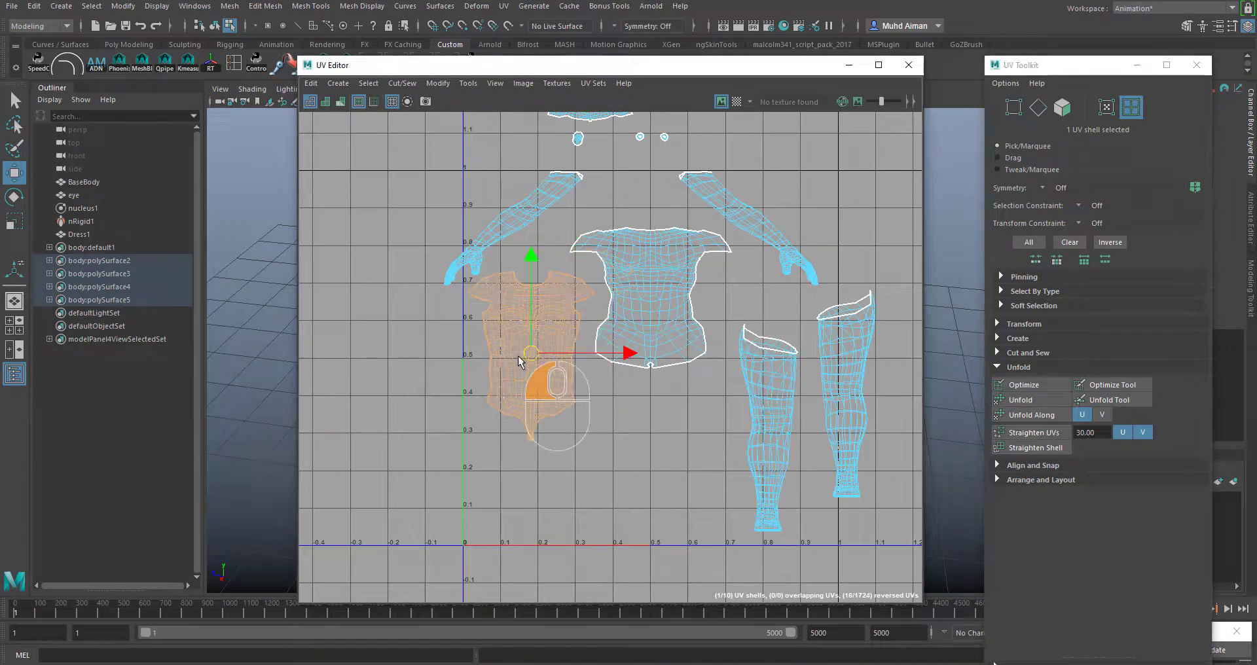
# - Unfold the back torso UV shell and rotate it upright to match the front torso shell
pyautogui.click(659, 291)
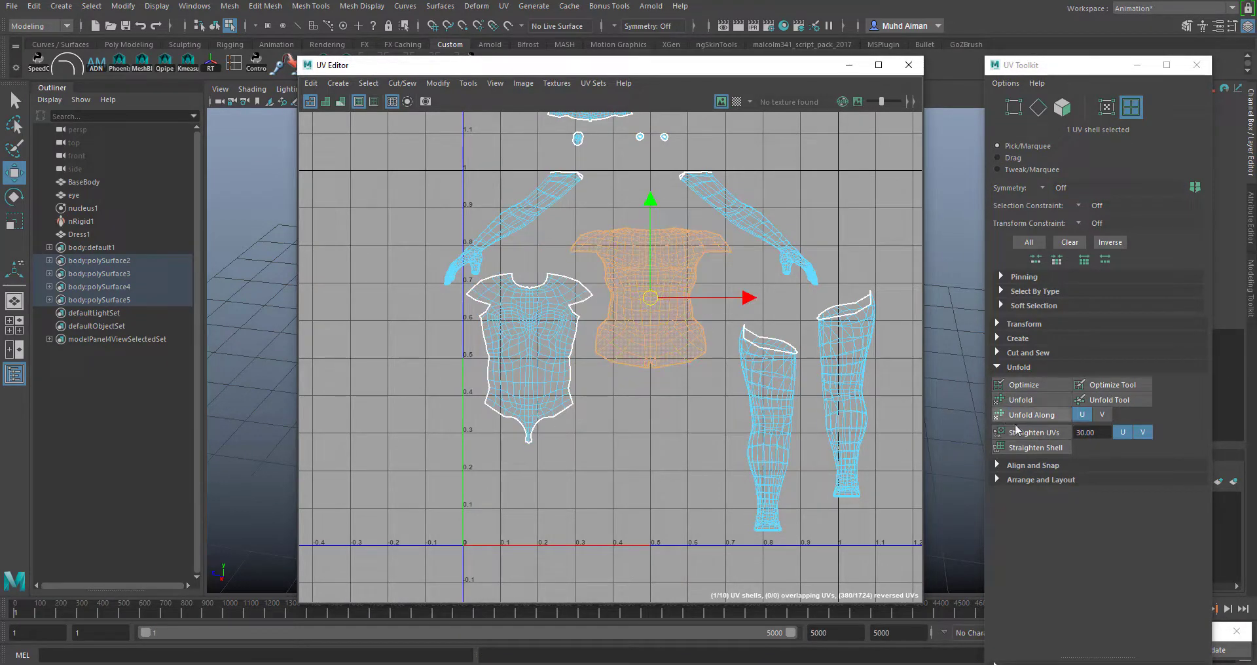
pyautogui.click(1020, 400)
pyautogui.press('e')
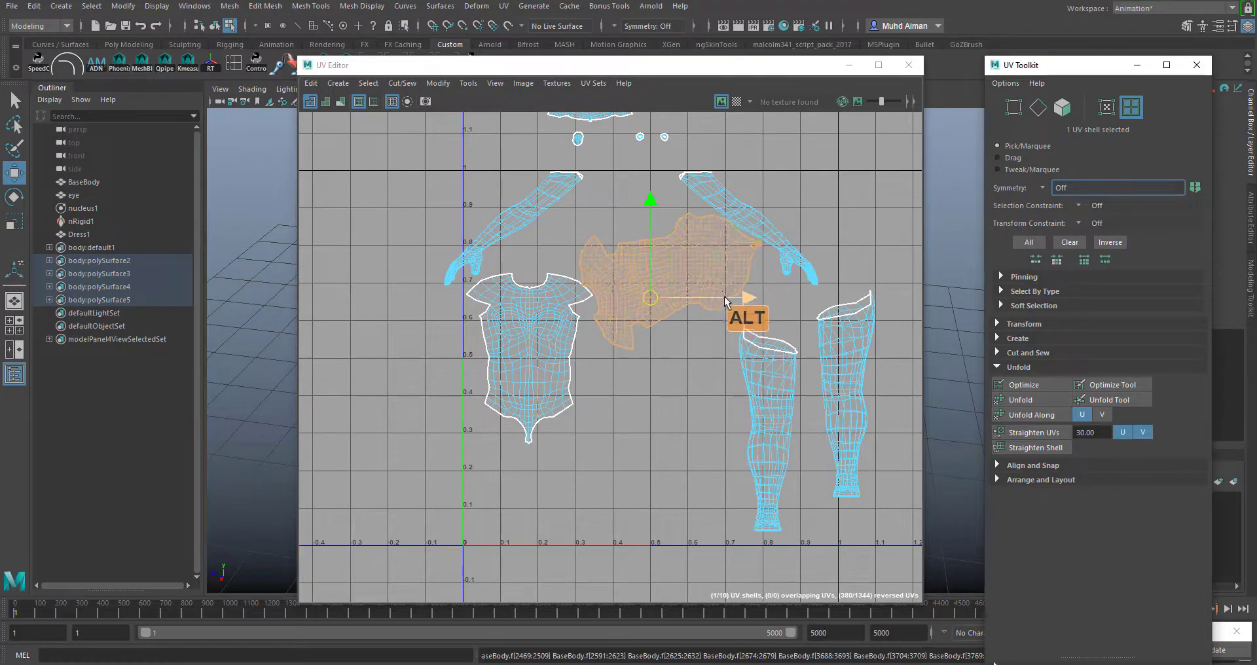
pyautogui.keyDown('alt'); pyautogui.moveTo(724, 296); pyautogui.dragTo(720, 332, button='middle'); pyautogui.keyUp('alt')
pyautogui.press('e')
pyautogui.moveTo(722, 323); pyautogui.dragTo(677, 411)
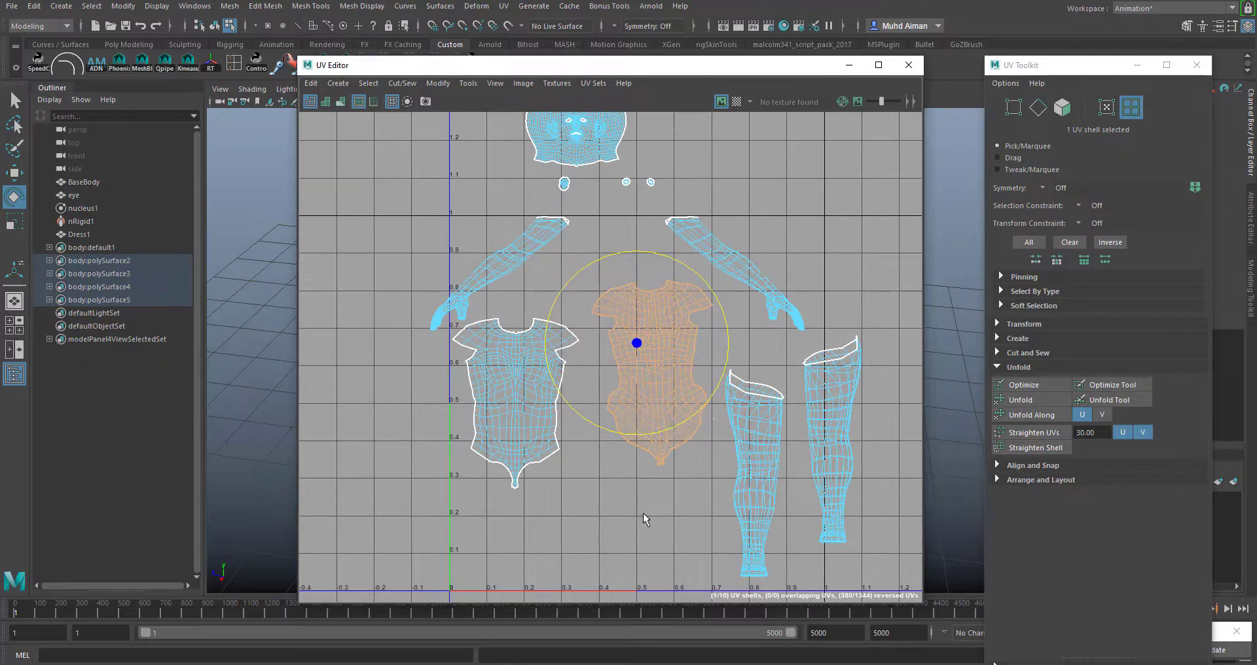
pyautogui.click(694, 415)
# - Select both torso UV shells and move them together above the arm and leg shells, beside the head shell
pyautogui.keyDown('shift'); pyautogui.click(560, 448); pyautogui.keyUp('shift')
pyautogui.press('w')
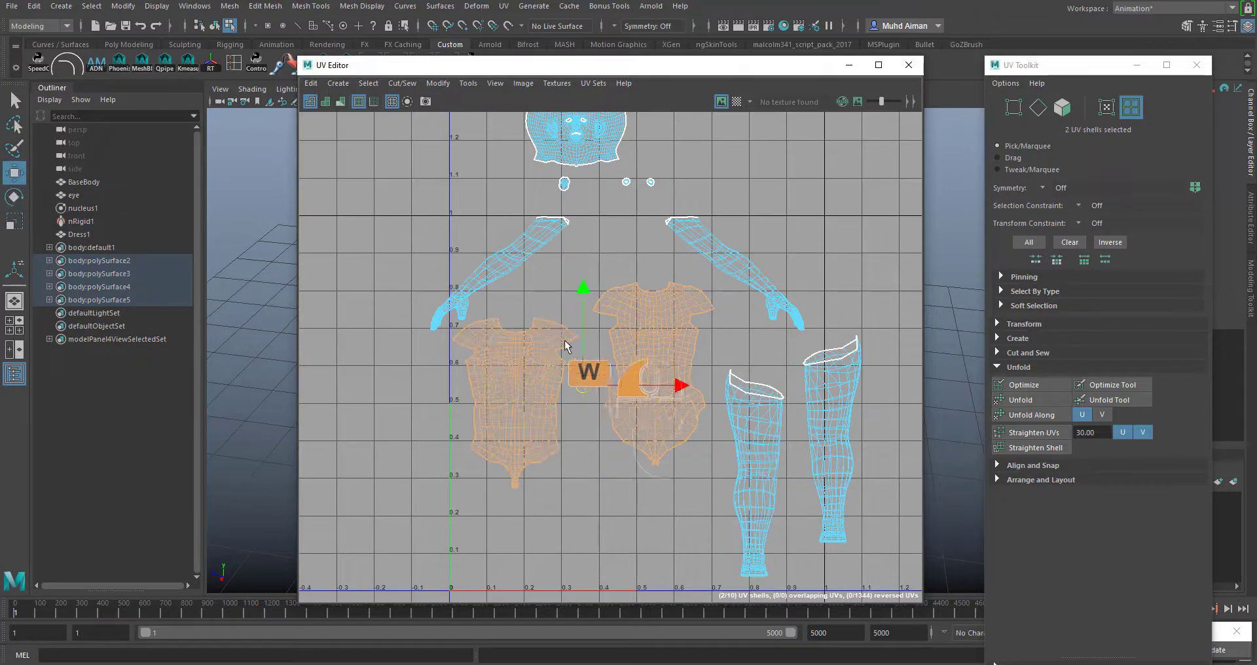
pyautogui.moveTo(582, 387); pyautogui.dragTo(800, 133)
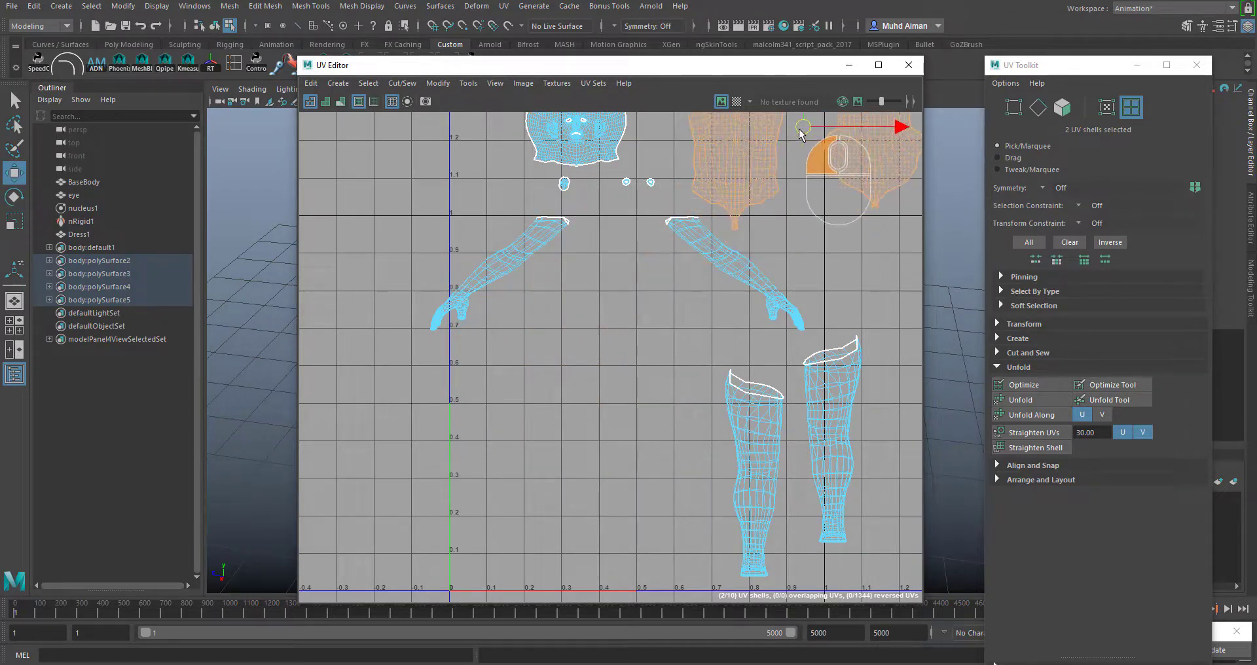
pyautogui.keyDown('alt'); pyautogui.moveTo(791, 237); pyautogui.dragTo(800, 303, button='middle'); pyautogui.keyUp('alt')
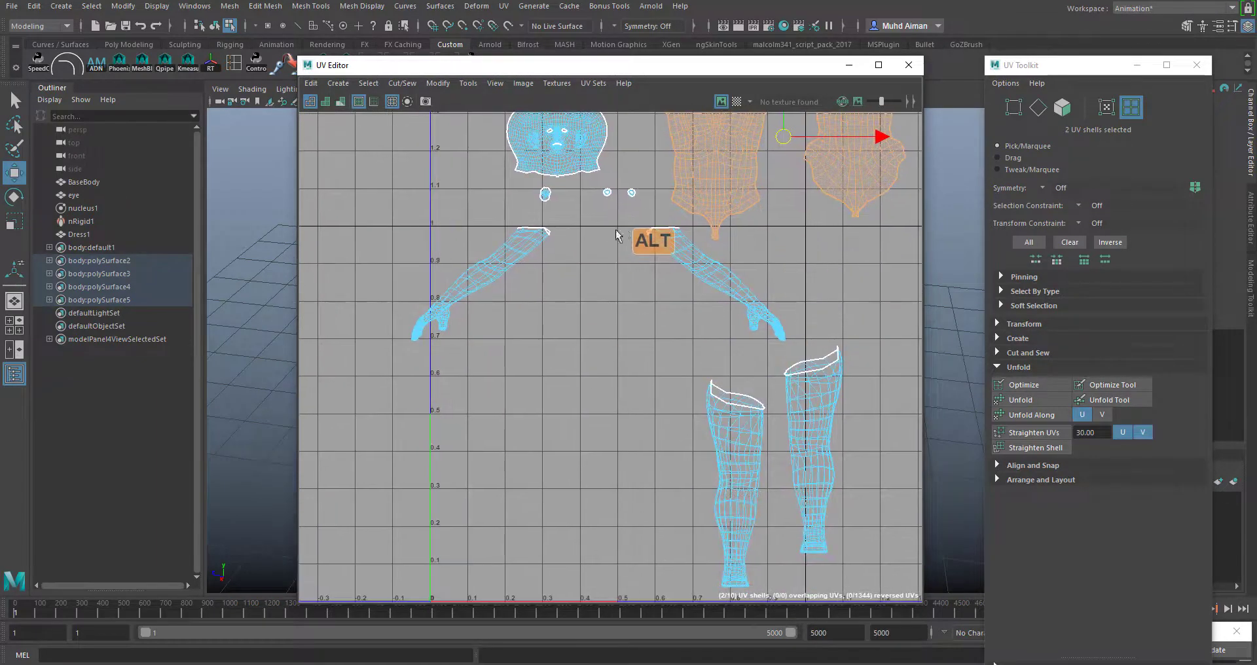
# - Move the UV Editor window off the model, return to object mode, and deselect the body
pyautogui.moveTo(548, 66); pyautogui.dragTo(953, 149)
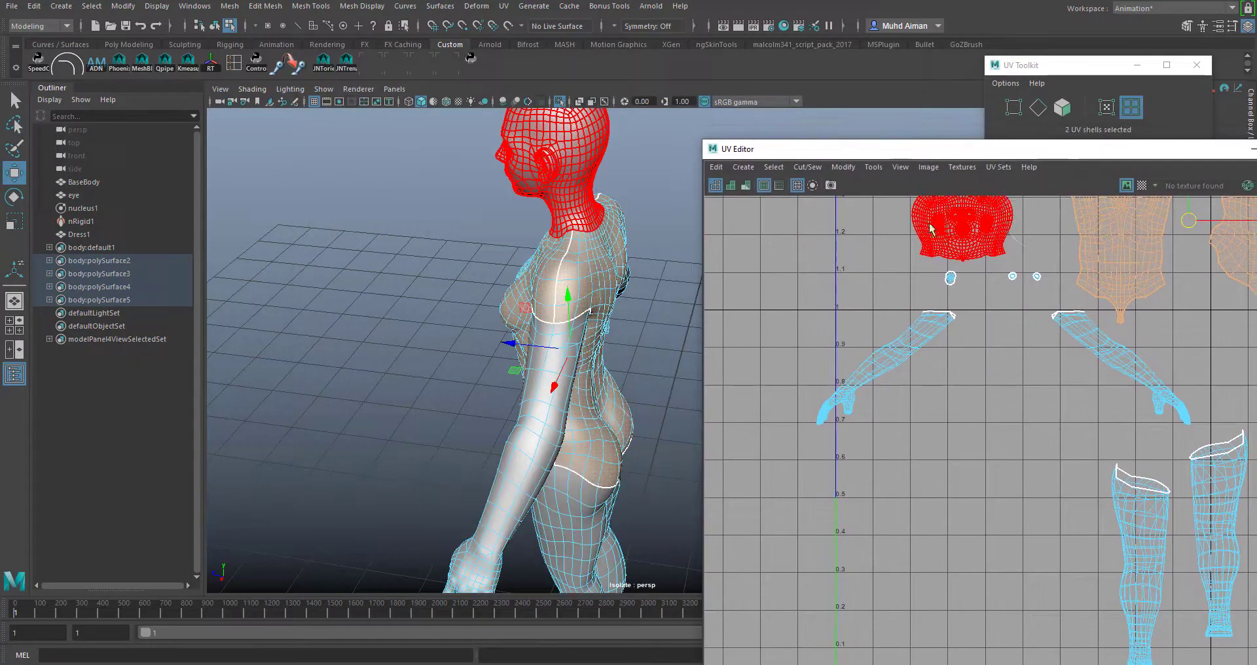
pyautogui.moveTo(614, 247); pyautogui.dragTo(682, 222, button='right')
pyautogui.click(666, 368)
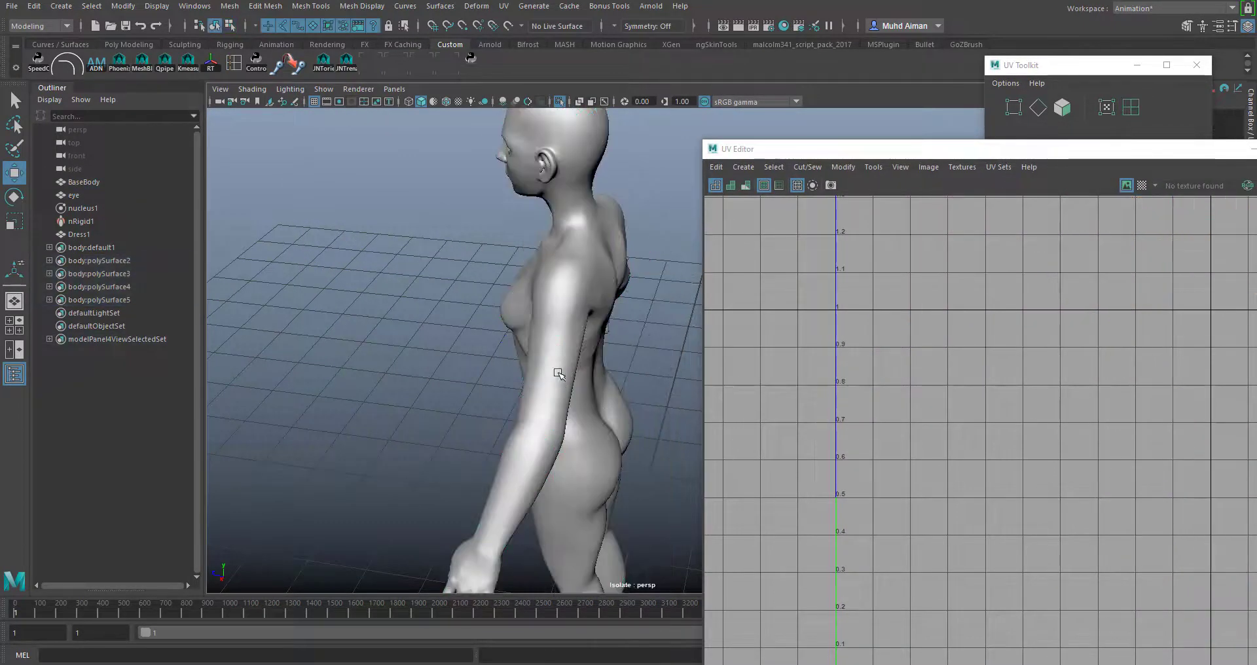
# - Turn on Object X symmetry for the BaseBody mesh and switch to edge selection
pyautogui.click(562, 364)
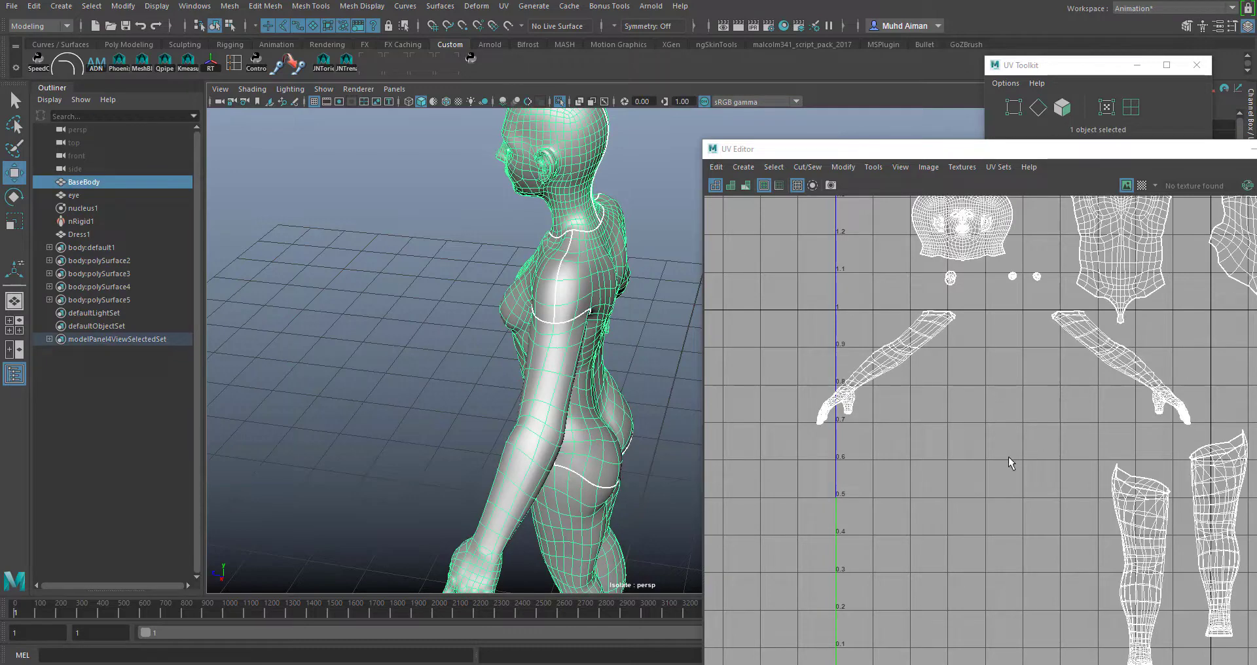
pyautogui.keyDown('alt'); pyautogui.moveTo(610, 390); pyautogui.dragTo(471, 176); pyautogui.keyUp('alt')
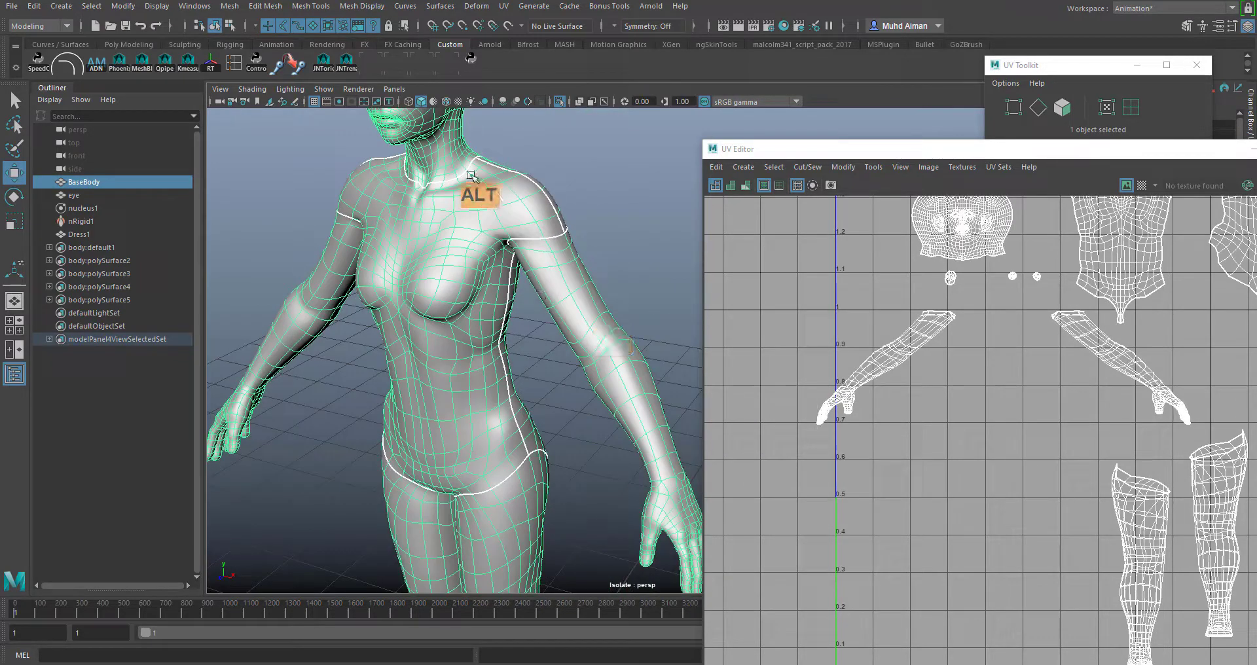
pyautogui.click(622, 27)
pyautogui.click(648, 43)
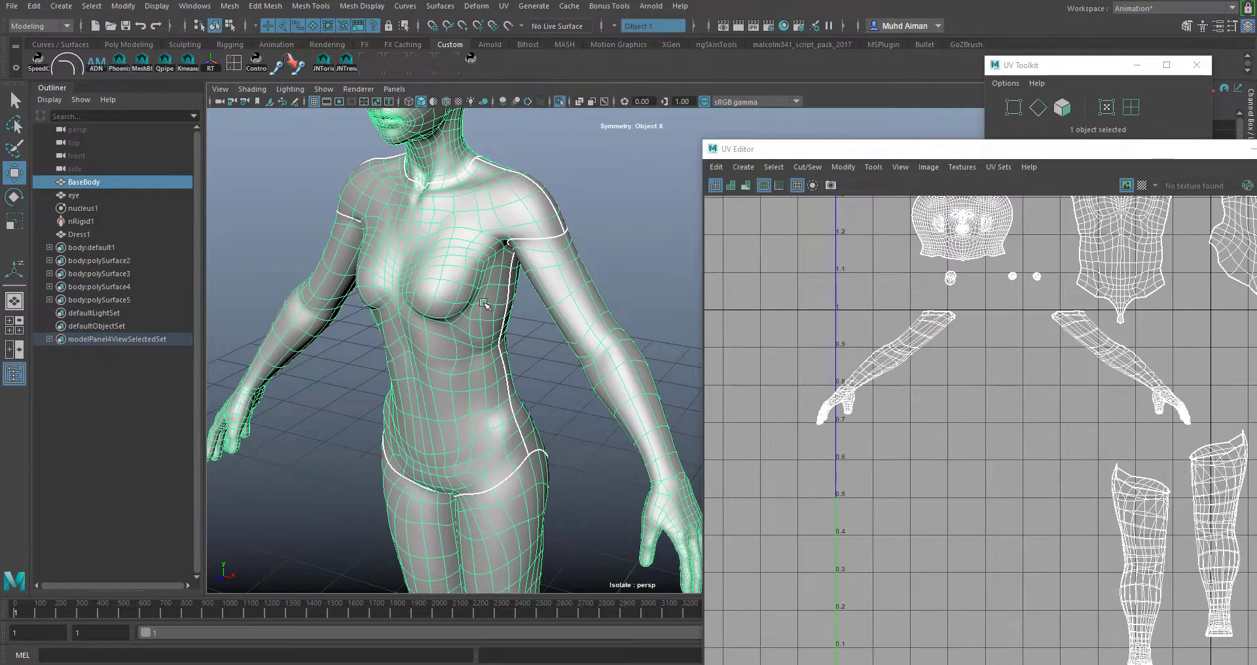
pyautogui.keyDown('alt'); pyautogui.moveTo(598, 242); pyautogui.dragTo(610, 222); pyautogui.keyUp('alt')
pyautogui.moveTo(555, 219); pyautogui.dragTo(554, 184, button='right')
pyautogui.click(538, 200)
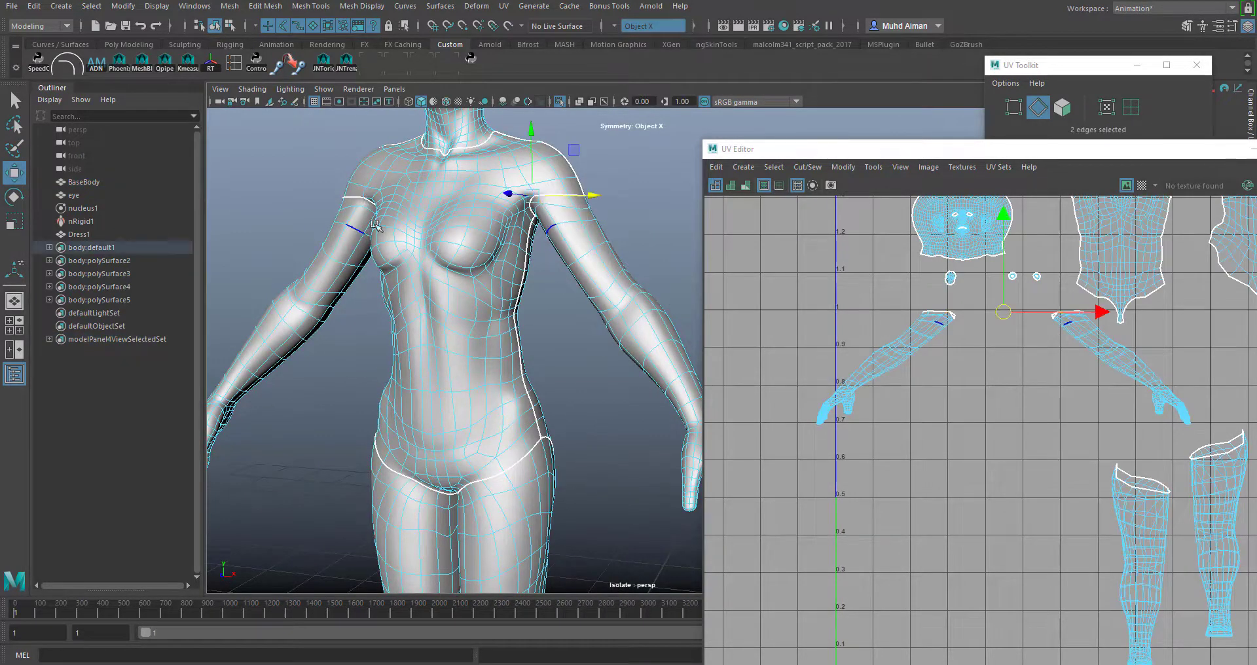
# - Select the line of edges along the underside of the arm from the armpit seam down to the wrist
pyautogui.keyDown('alt'); pyautogui.moveTo(557, 364); pyautogui.dragTo(474, 358, button='middle'); pyautogui.keyUp('alt')
pyautogui.keyDown('alt'); pyautogui.moveTo(493, 275); pyautogui.dragTo(569, 304, button='right'); pyautogui.keyUp('alt')
pyautogui.keyDown('alt'); pyautogui.moveTo(554, 202); pyautogui.dragTo(582, 165); pyautogui.keyUp('alt')
pyautogui.keyDown('alt'); pyautogui.moveTo(582, 165); pyautogui.dragTo(520, 392, button='middle'); pyautogui.keyUp('alt')
pyautogui.keyDown('alt'); pyautogui.moveTo(520, 392); pyautogui.dragTo(465, 439); pyautogui.keyUp('alt')
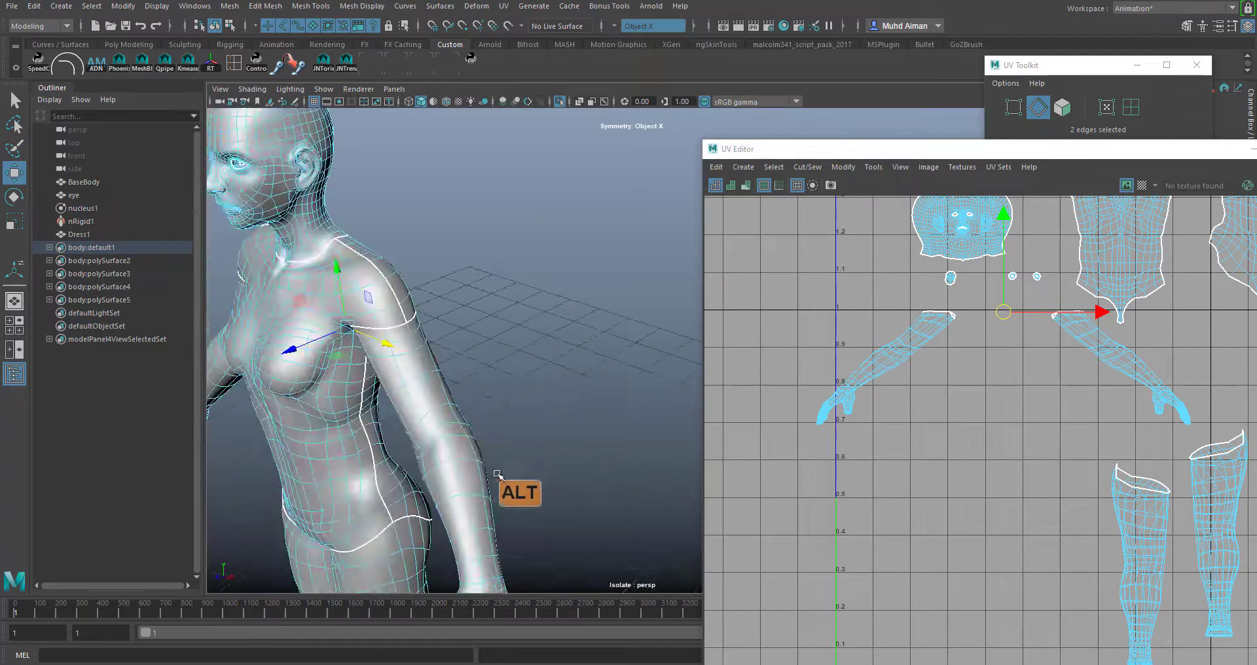
pyautogui.keyDown('alt'); pyautogui.moveTo(495, 475); pyautogui.dragTo(537, 337, button='middle'); pyautogui.keyUp('alt')
pyautogui.keyDown('alt'); pyautogui.moveTo(569, 329); pyautogui.dragTo(367, 327); pyautogui.keyUp('alt')
pyautogui.keyDown('alt'); pyautogui.moveTo(519, 363); pyautogui.dragTo(270, 337, button='middle'); pyautogui.keyUp('alt')
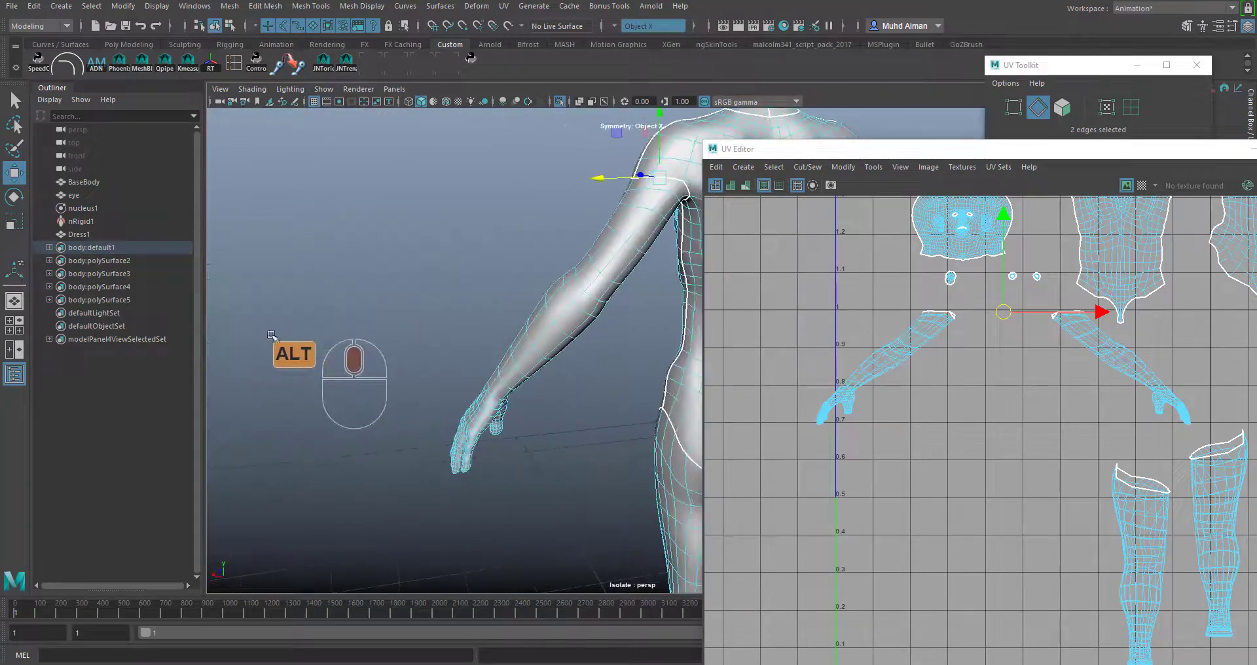
pyautogui.keyDown('alt'); pyautogui.moveTo(466, 265); pyautogui.dragTo(675, 182, button='right'); pyautogui.keyUp('alt')
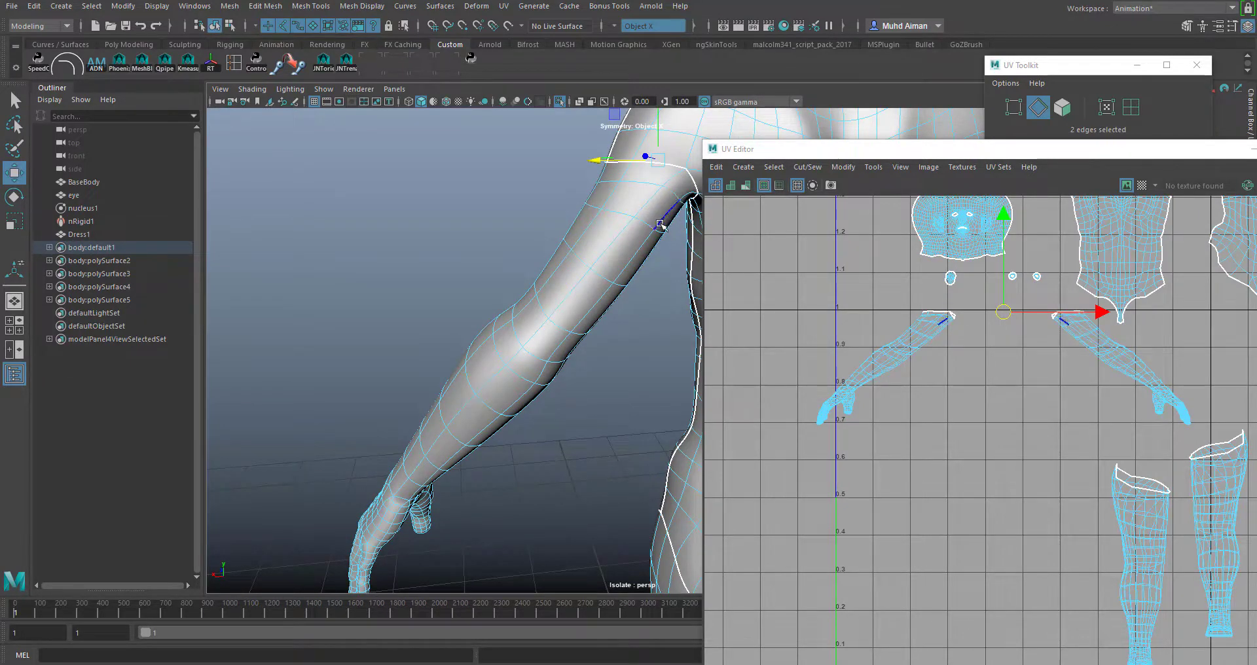
pyautogui.keyDown('alt'); pyautogui.moveTo(436, 491); pyautogui.dragTo(533, 376); pyautogui.keyUp('alt')
pyautogui.keyDown('alt'); pyautogui.moveTo(537, 368); pyautogui.dragTo(666, 158, button='middle'); pyautogui.keyUp('alt')
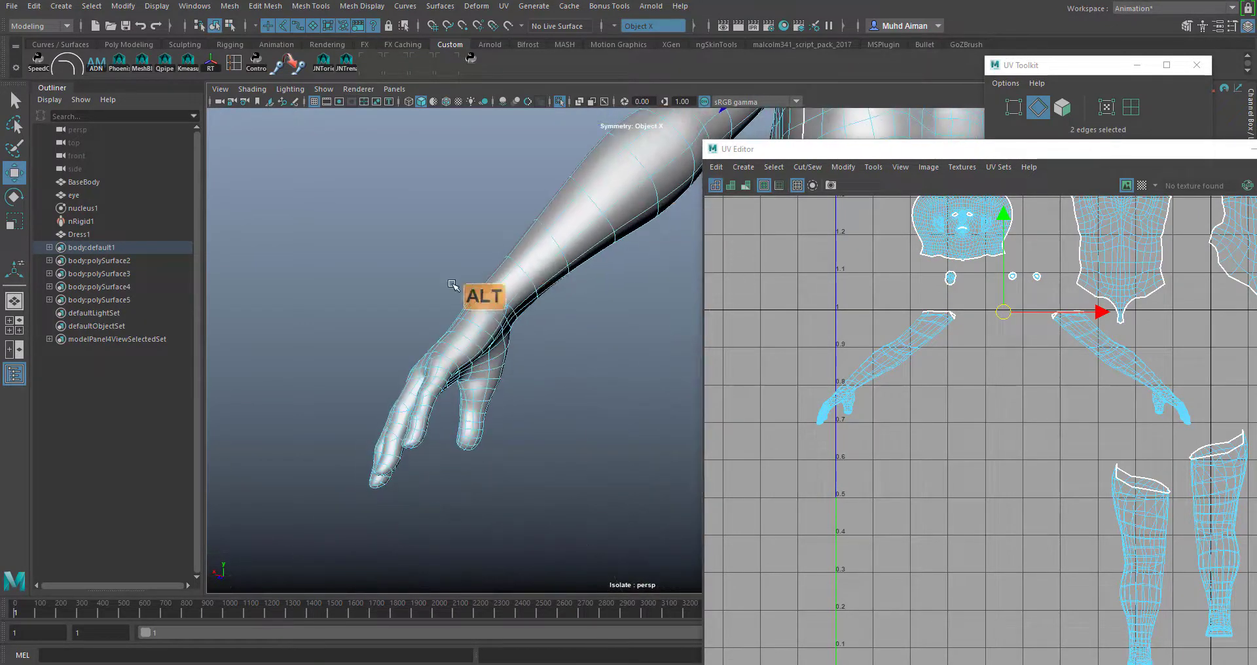
pyautogui.keyDown('alt'); pyautogui.moveTo(575, 328); pyautogui.dragTo(582, 254); pyautogui.keyUp('alt')
pyautogui.keyDown('alt'); pyautogui.moveTo(594, 296); pyautogui.dragTo(567, 240); pyautogui.keyUp('alt')
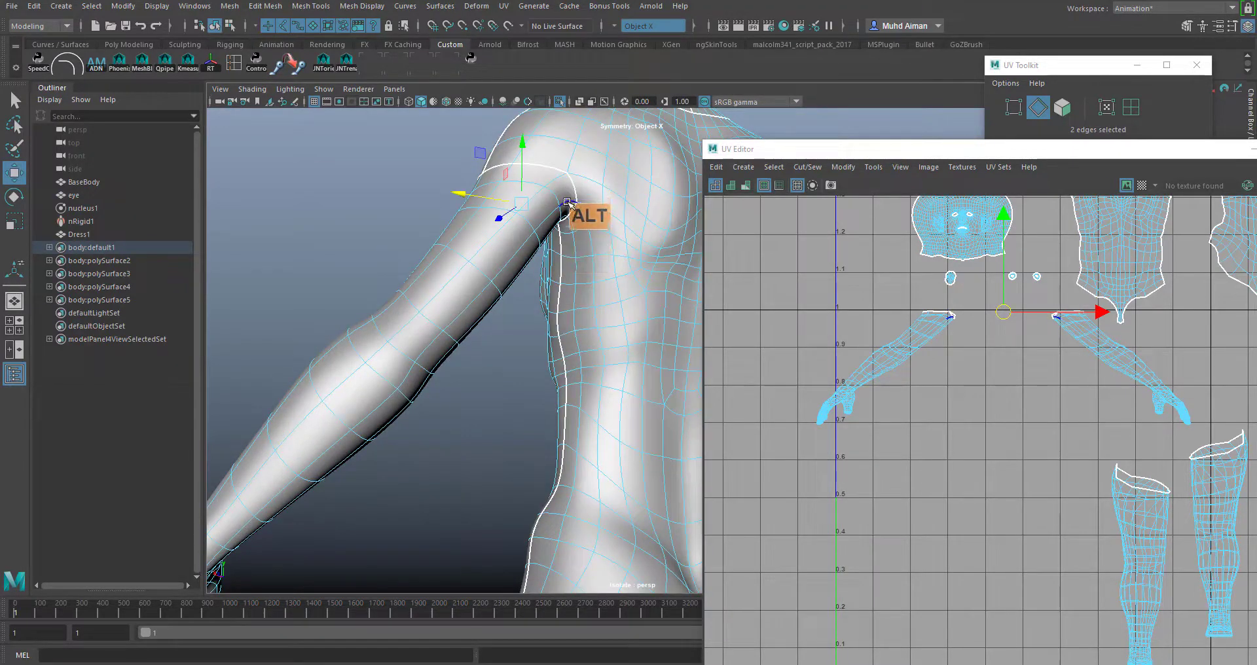
pyautogui.keyDown('alt'); pyautogui.moveTo(522, 339); pyautogui.dragTo(629, 245); pyautogui.keyUp('alt')
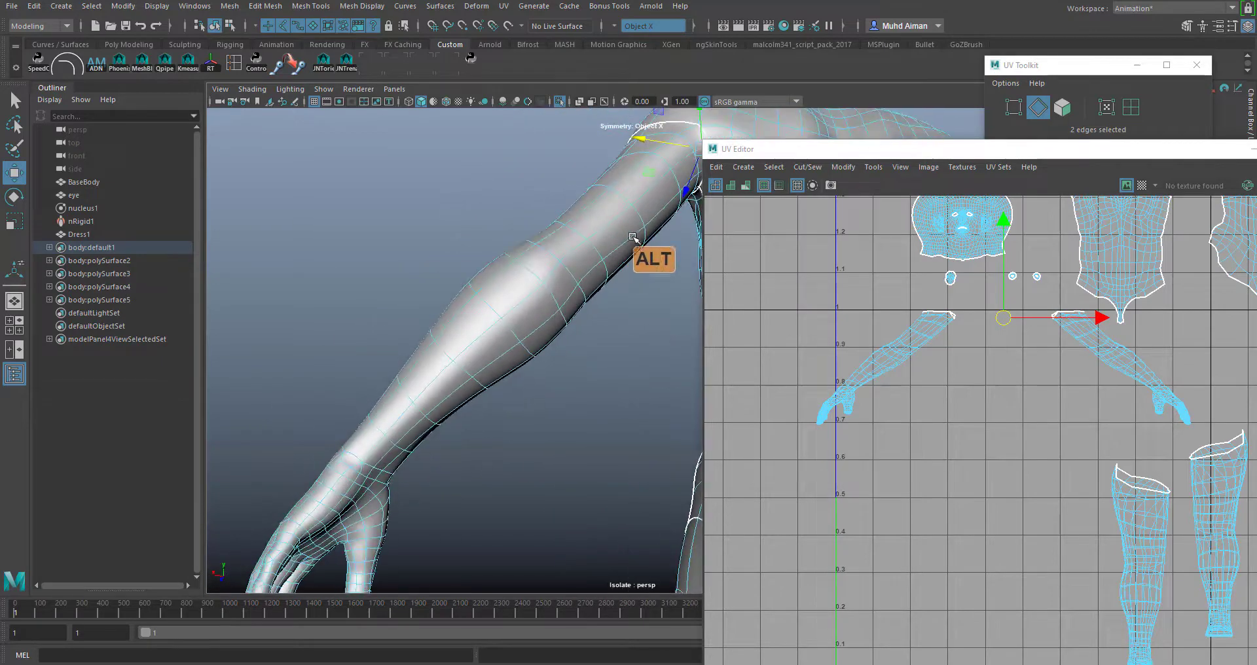
pyautogui.keyDown('shift'); pyautogui.click(372, 444); pyautogui.keyUp('shift')
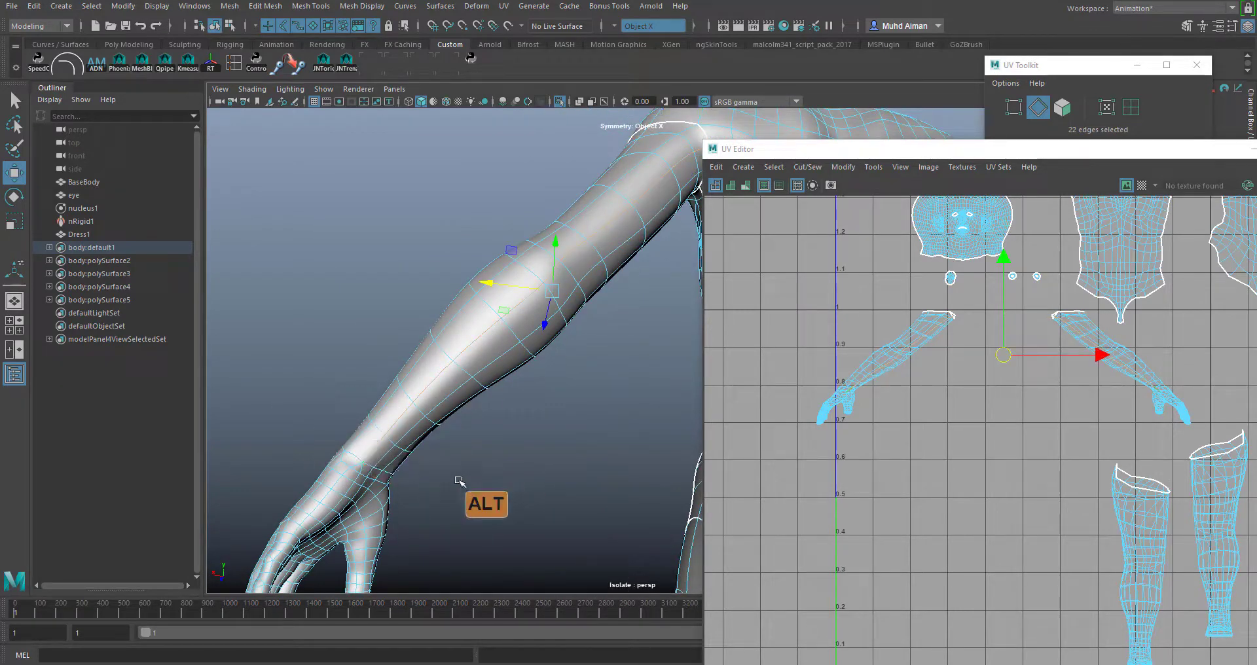
# - Add the edges running from the wrist along the outer side of the hand and the little finger
pyautogui.keyDown('alt'); pyautogui.moveTo(460, 481); pyautogui.dragTo(579, 339); pyautogui.keyUp('alt')
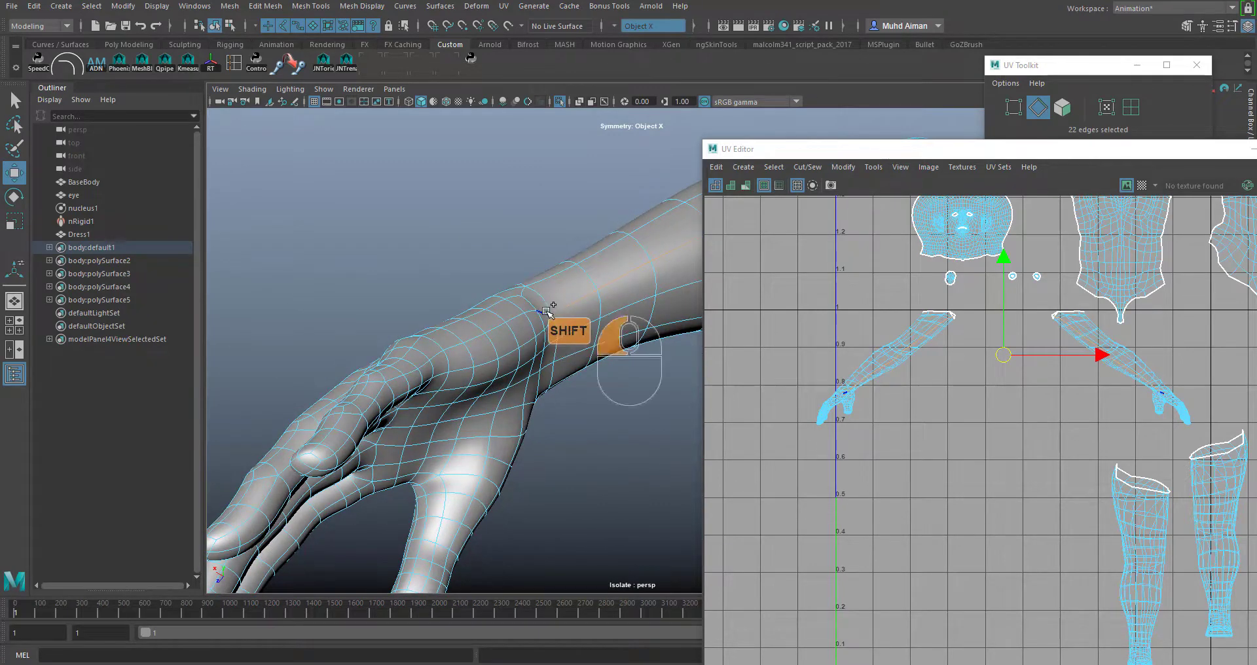
pyautogui.keyDown('shift'); pyautogui.doubleClick(397, 378); pyautogui.keyUp('shift')
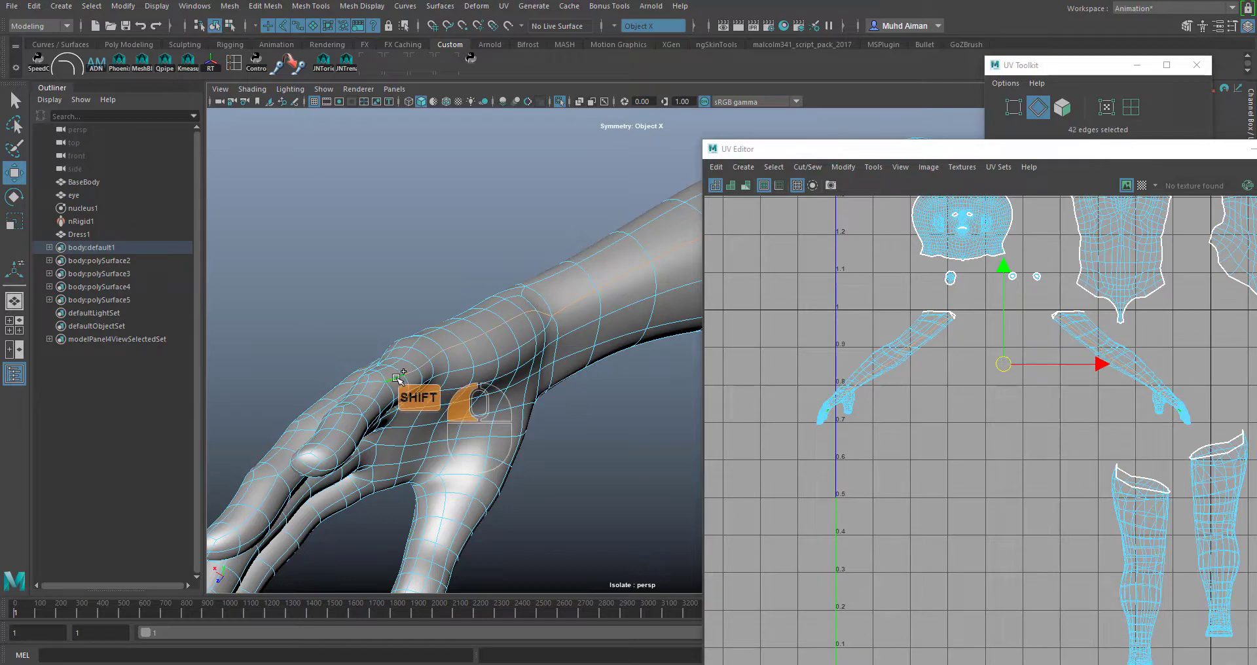
pyautogui.keyDown('shift'); pyautogui.doubleClick(329, 456); pyautogui.keyUp('shift')
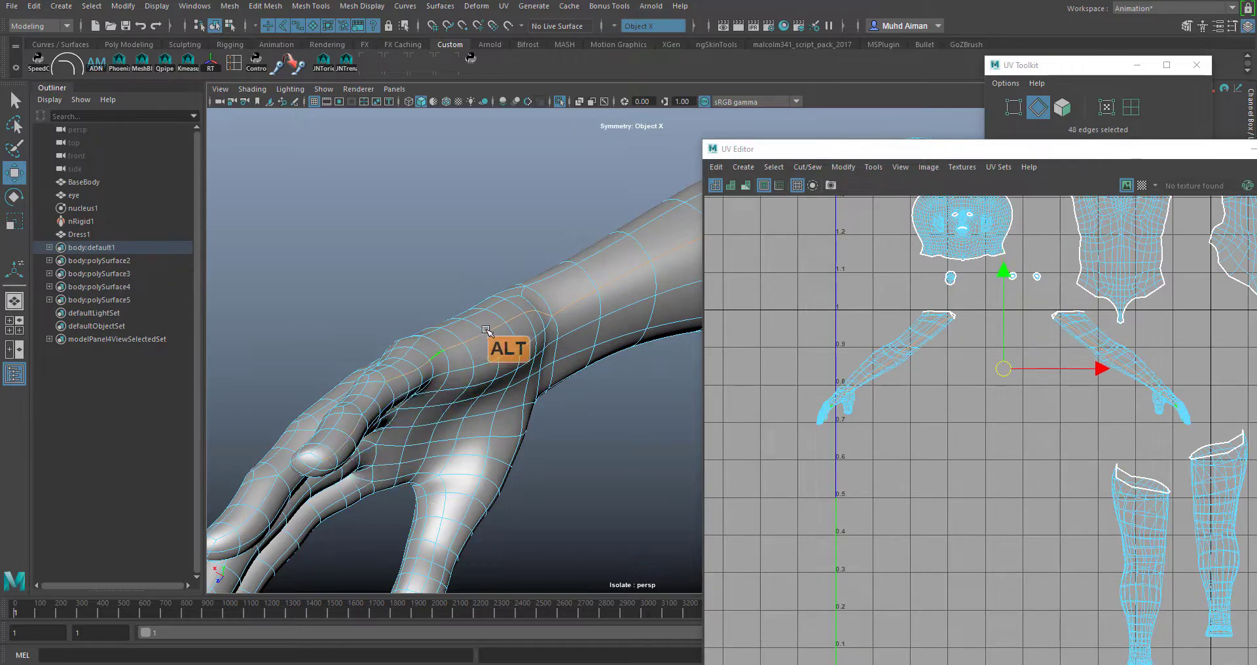
pyautogui.keyDown('shift'); pyautogui.click(385, 391); pyautogui.keyUp('shift')
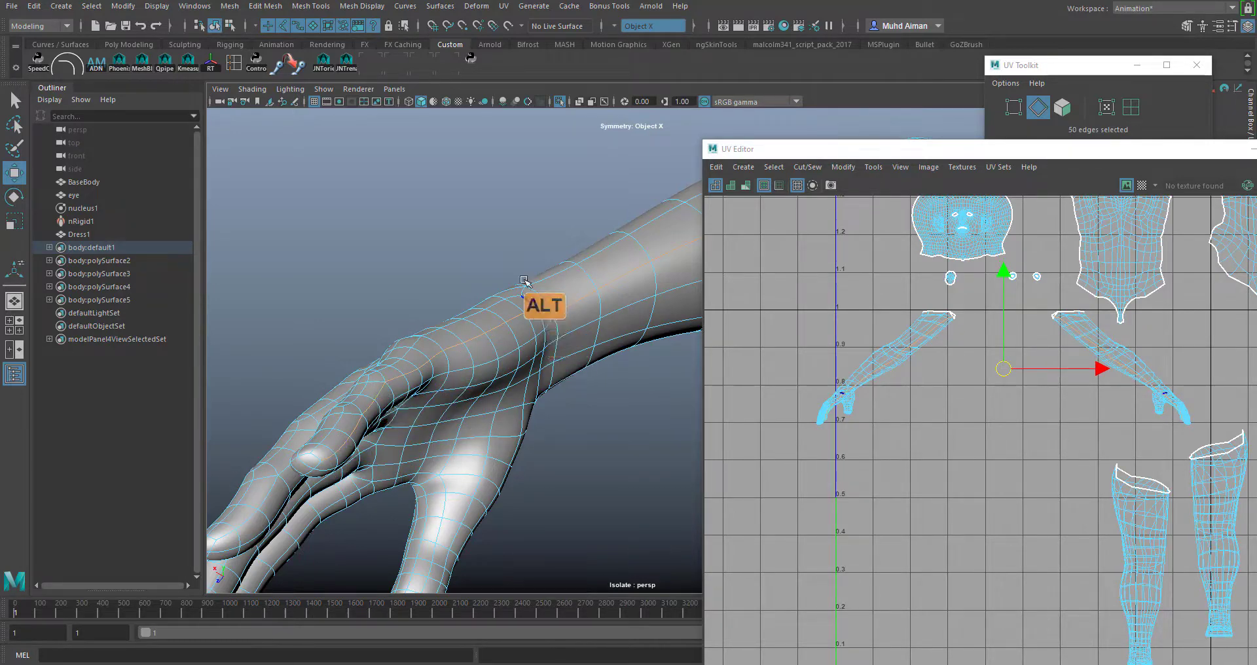
# - Extend the seam selection around the little fingertip and back along the finger's inner side
pyautogui.keyDown('alt'); pyautogui.moveTo(530, 298); pyautogui.dragTo(460, 271); pyautogui.keyUp('alt')
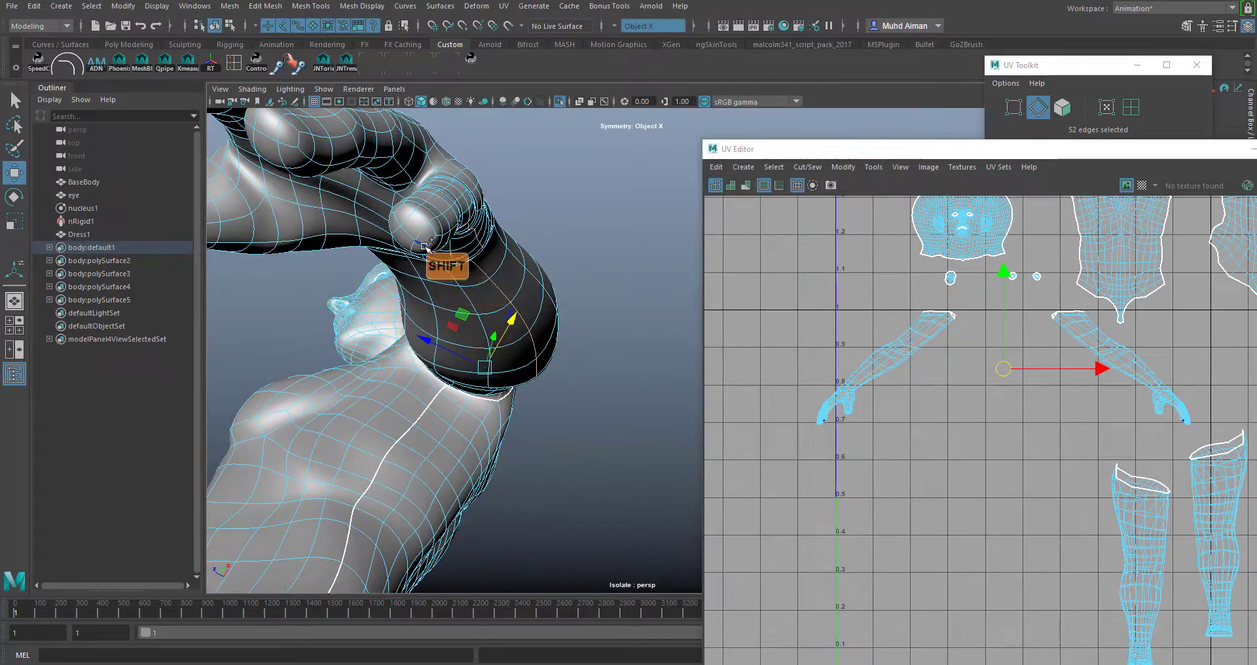
pyautogui.keyDown('shift'); pyautogui.click(408, 228); pyautogui.keyUp('shift')
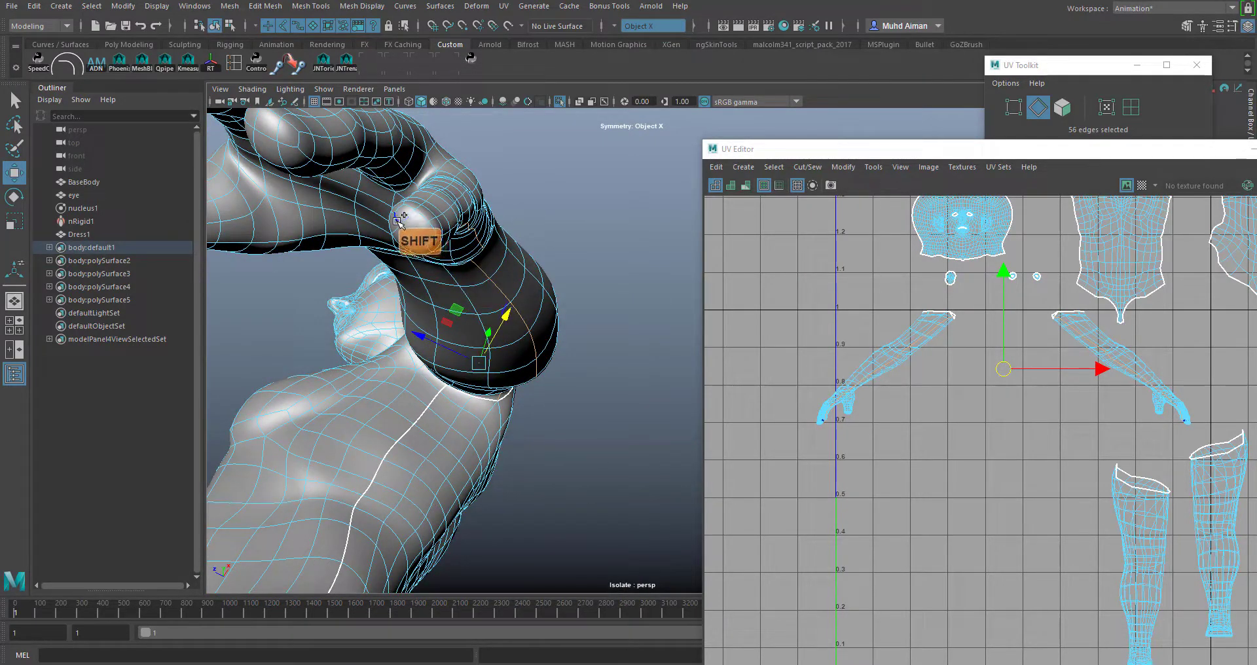
pyautogui.keyDown('shift'); pyautogui.click(400, 221); pyautogui.keyUp('shift')
pyautogui.keyDown('alt'); pyautogui.moveTo(555, 262); pyautogui.dragTo(592, 293); pyautogui.keyUp('alt')
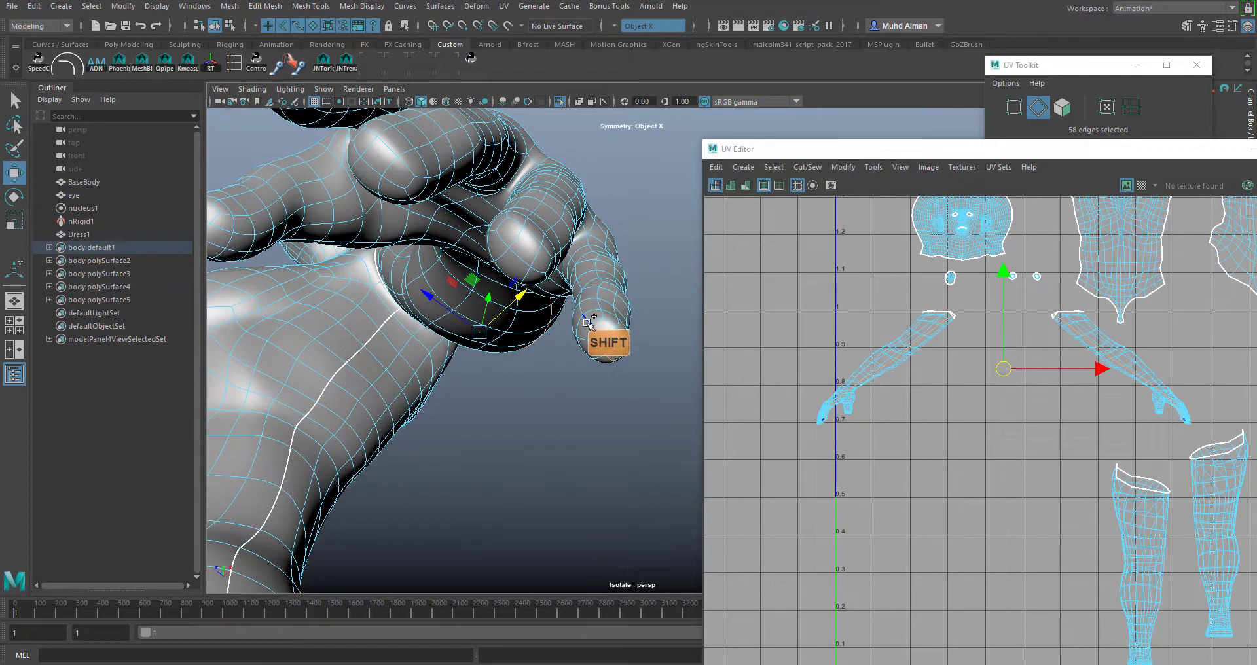
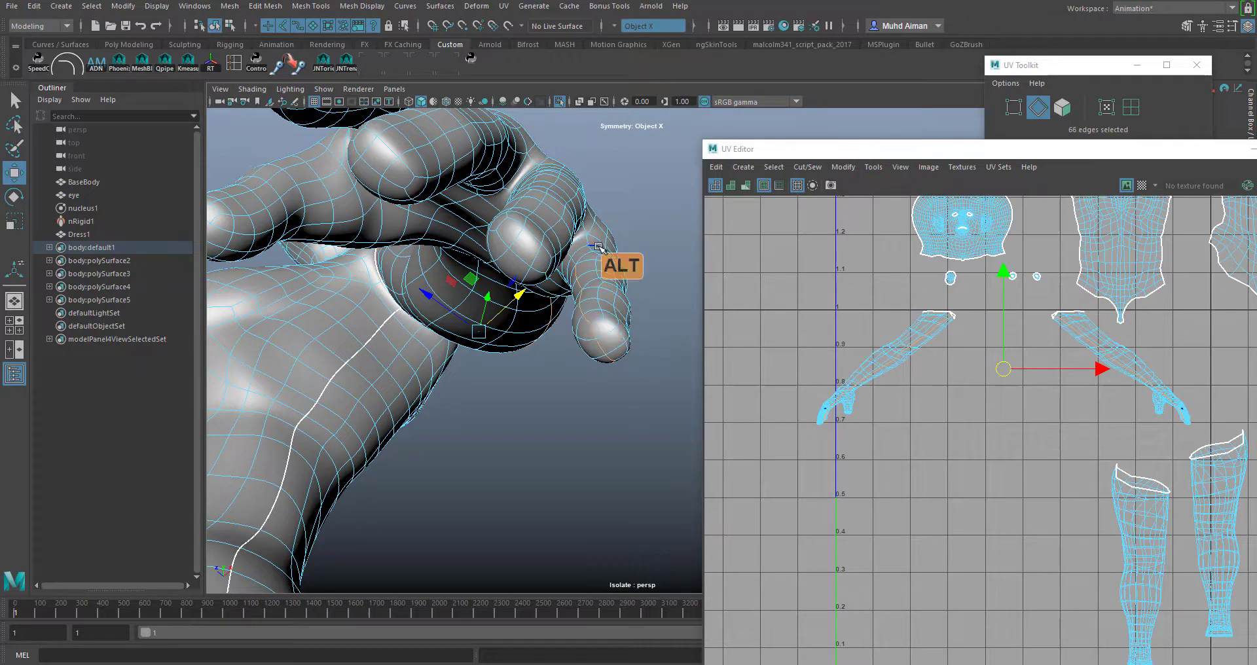
pyautogui.keyDown('alt'); pyautogui.moveTo(578, 247); pyautogui.dragTo(550, 229); pyautogui.keyUp('alt')
pyautogui.keyDown('shift'); pyautogui.click(548, 228); pyautogui.keyUp('shift')
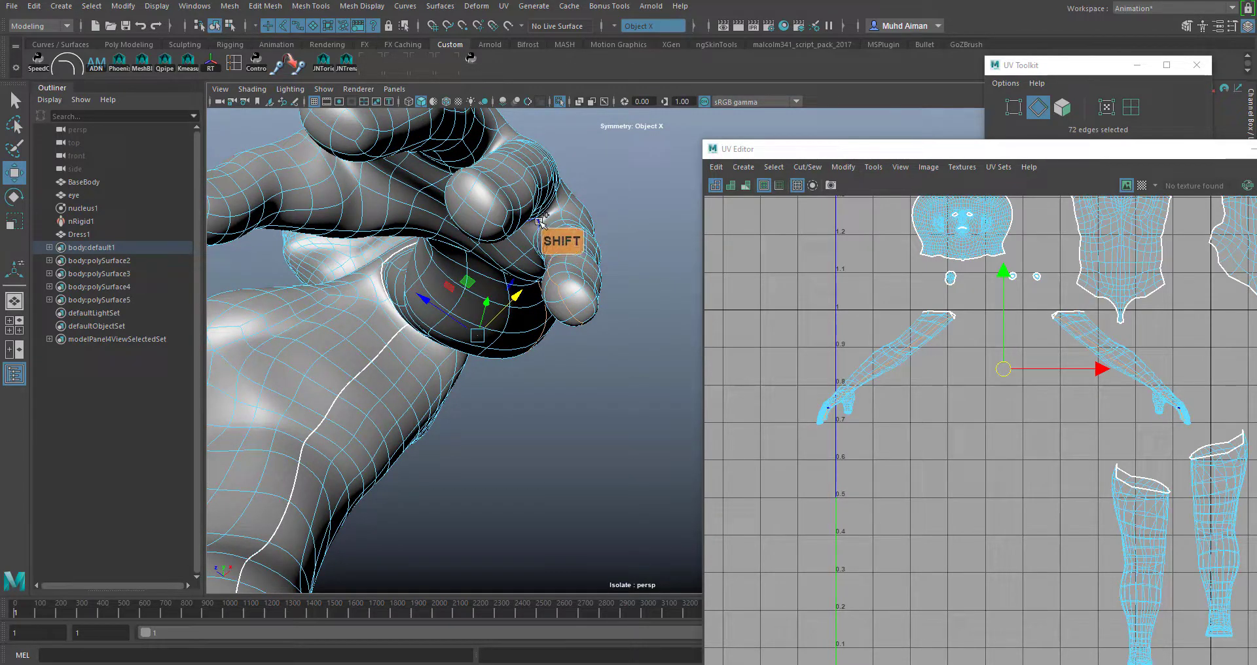
pyautogui.keyDown('shift'); pyautogui.click(540, 221); pyautogui.keyUp('shift')
# - Continue the edge selection through the gap between the little and ring fingers and out along the ring finger
pyautogui.keyDown('alt'); pyautogui.moveTo(635, 202); pyautogui.dragTo(549, 368); pyautogui.keyUp('alt')
pyautogui.keyDown('shift'); pyautogui.click(496, 379); pyautogui.keyUp('shift')
pyautogui.keyDown('shift'); pyautogui.click(483, 362); pyautogui.keyUp('shift')
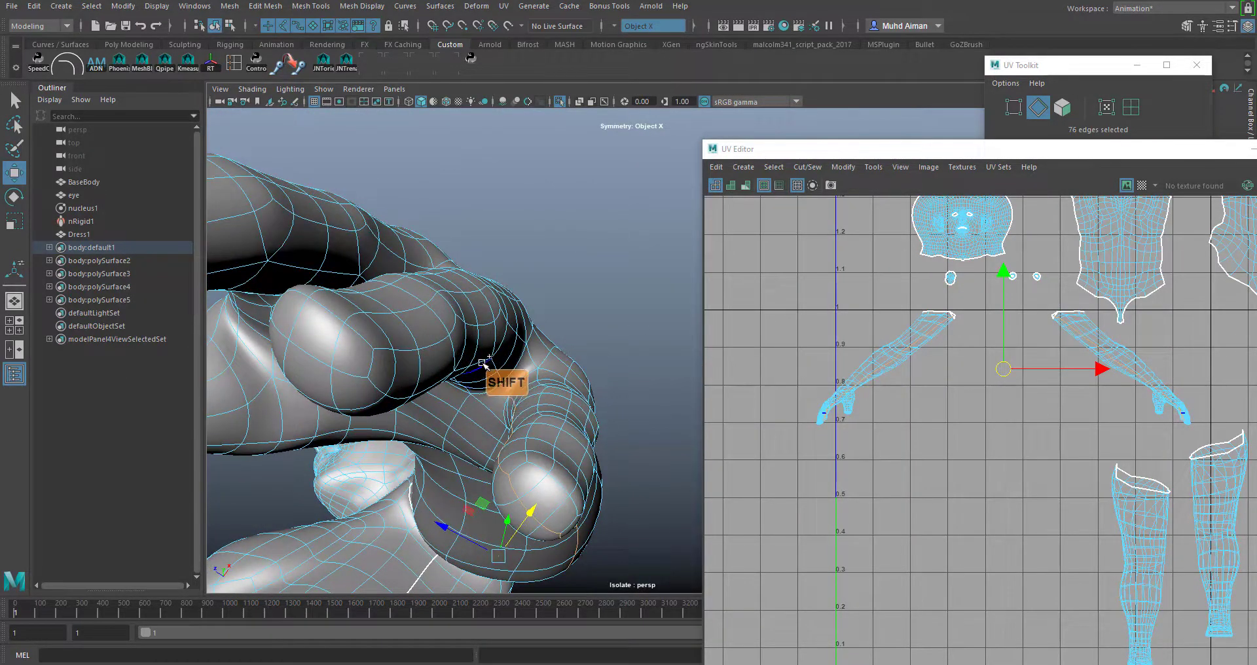
pyautogui.keyDown('shift'); pyautogui.click(490, 364); pyautogui.keyUp('shift')
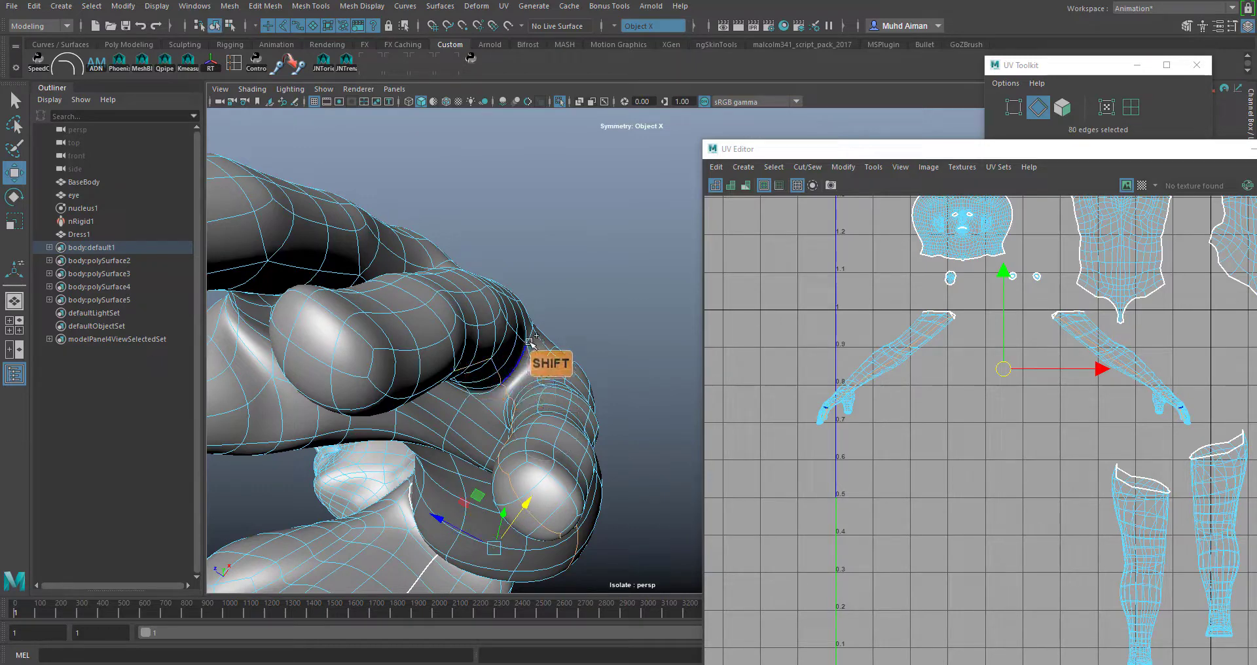
pyautogui.keyDown('shift'); pyautogui.click(500, 367); pyautogui.keyUp('shift')
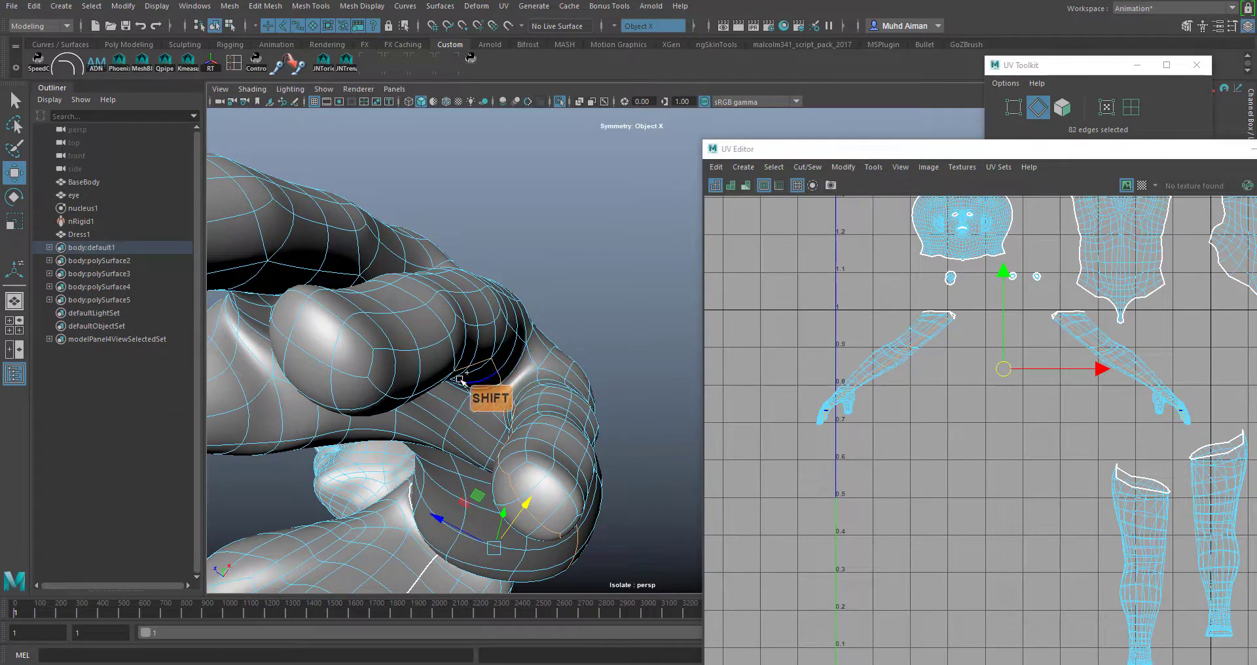
pyautogui.keyDown('shift'); pyautogui.click(525, 395); pyautogui.keyUp('shift')
pyautogui.keyDown('alt'); pyautogui.moveTo(525, 398); pyautogui.dragTo(546, 358); pyautogui.keyUp('alt')
pyautogui.keyDown('shift'); pyautogui.click(506, 381); pyautogui.keyUp('shift')
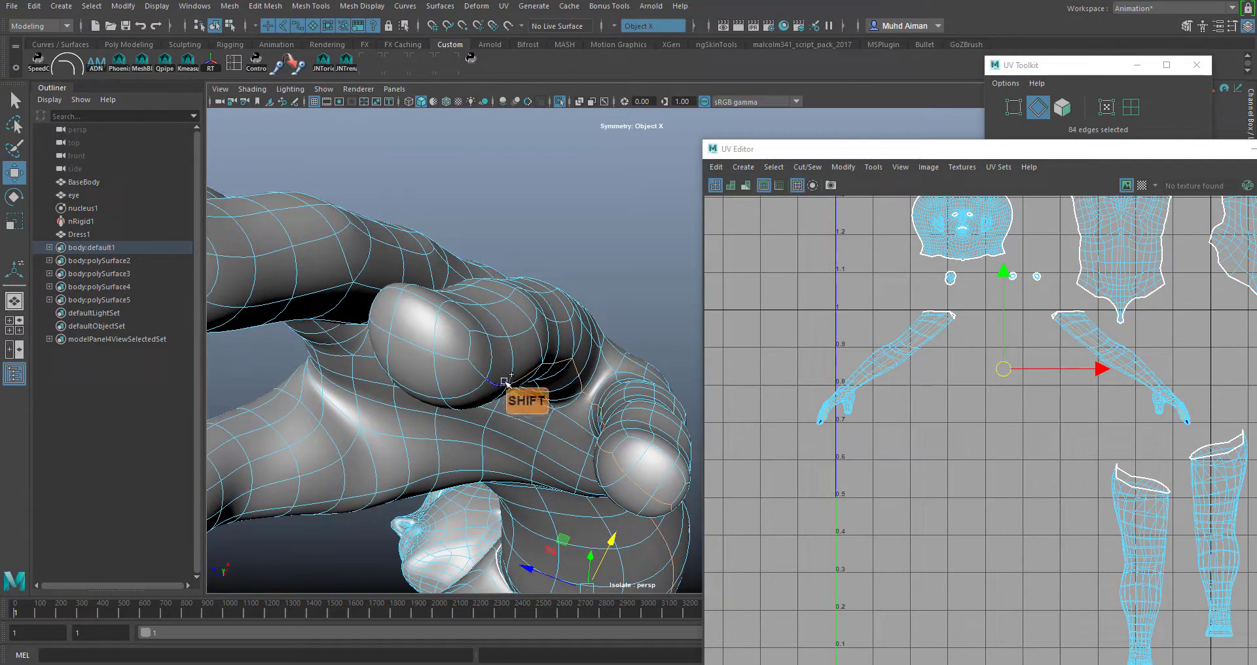
# - Add the edges around the ring fingertip and back along the side facing the middle finger
pyautogui.keyDown('shift'); pyautogui.click(456, 360); pyautogui.keyUp('shift')
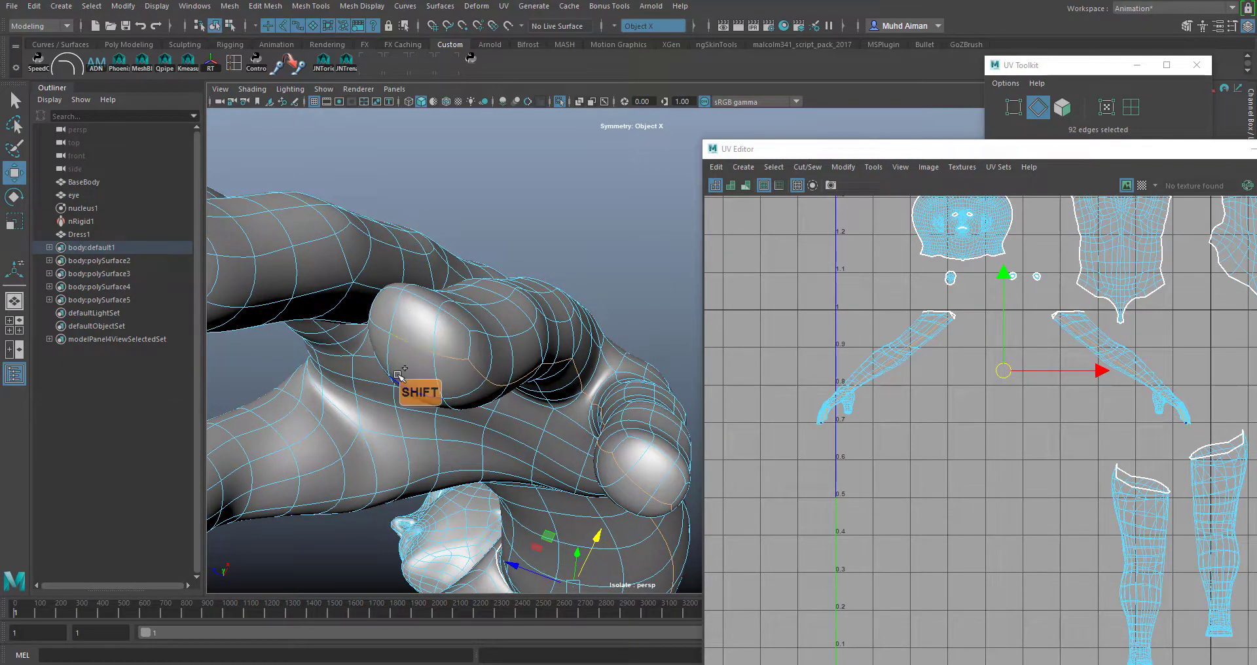
pyautogui.keyDown('shift'); pyautogui.click(384, 331); pyautogui.keyUp('shift')
pyautogui.keyDown('alt'); pyautogui.moveTo(383, 332); pyautogui.dragTo(645, 313); pyautogui.keyUp('alt')
pyautogui.keyDown('shift'); pyautogui.click(618, 317); pyautogui.keyUp('shift')
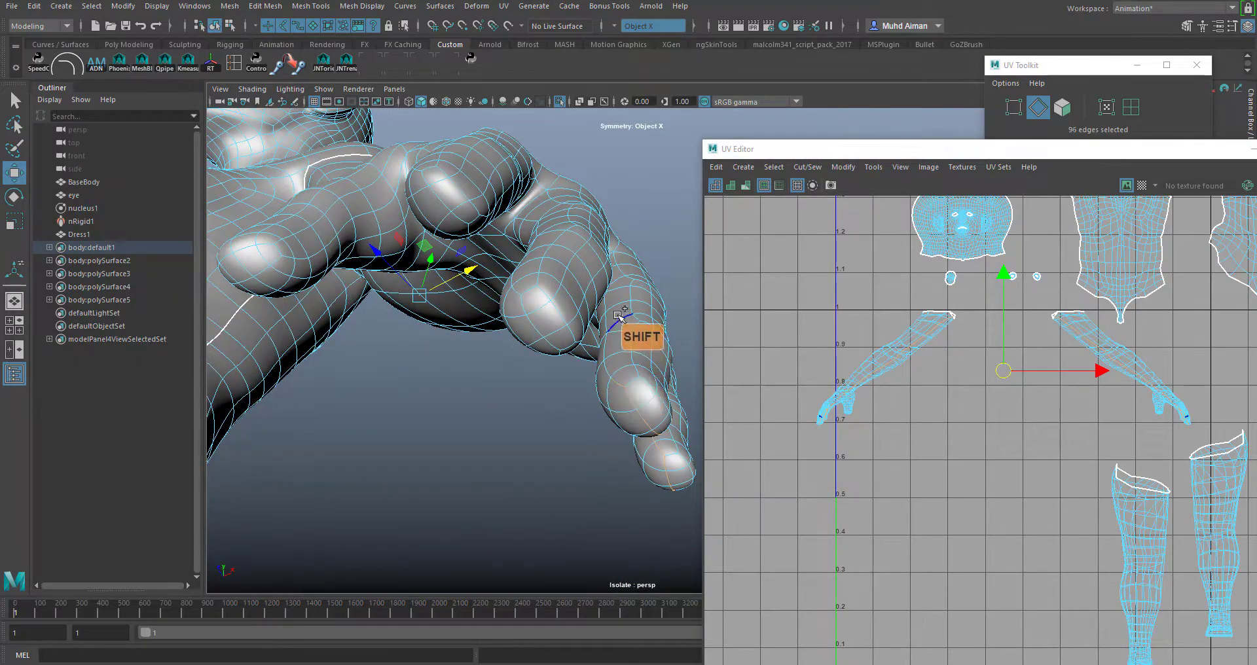
pyautogui.keyDown('shift'); pyautogui.click(605, 364); pyautogui.keyUp('shift')
pyautogui.keyDown('alt'); pyautogui.moveTo(635, 281); pyautogui.dragTo(579, 311); pyautogui.keyUp('alt')
pyautogui.keyDown('shift'); pyautogui.click(519, 264); pyautogui.keyUp('shift')
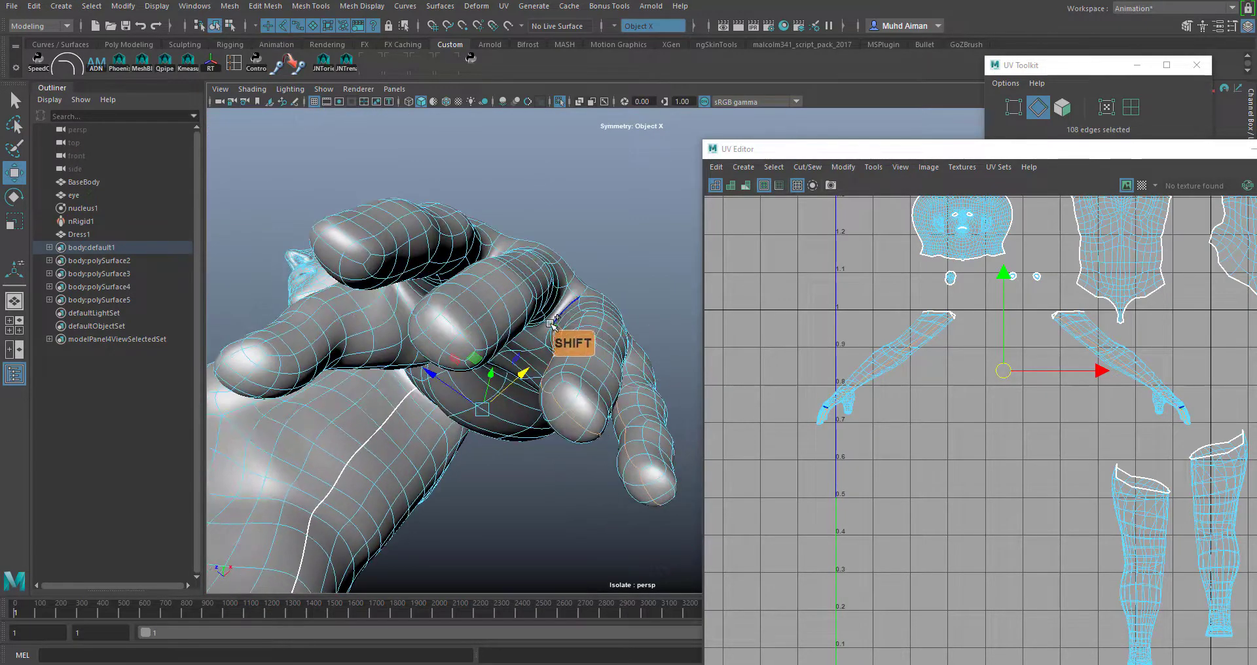
# - Continue the edge selection through the gap between the ring and middle fingers and out along the middle finger
pyautogui.keyDown('alt'); pyautogui.moveTo(548, 265); pyautogui.dragTo(541, 301); pyautogui.keyUp('alt')
pyautogui.keyDown('shift'); pyautogui.click(527, 307); pyautogui.keyUp('shift')
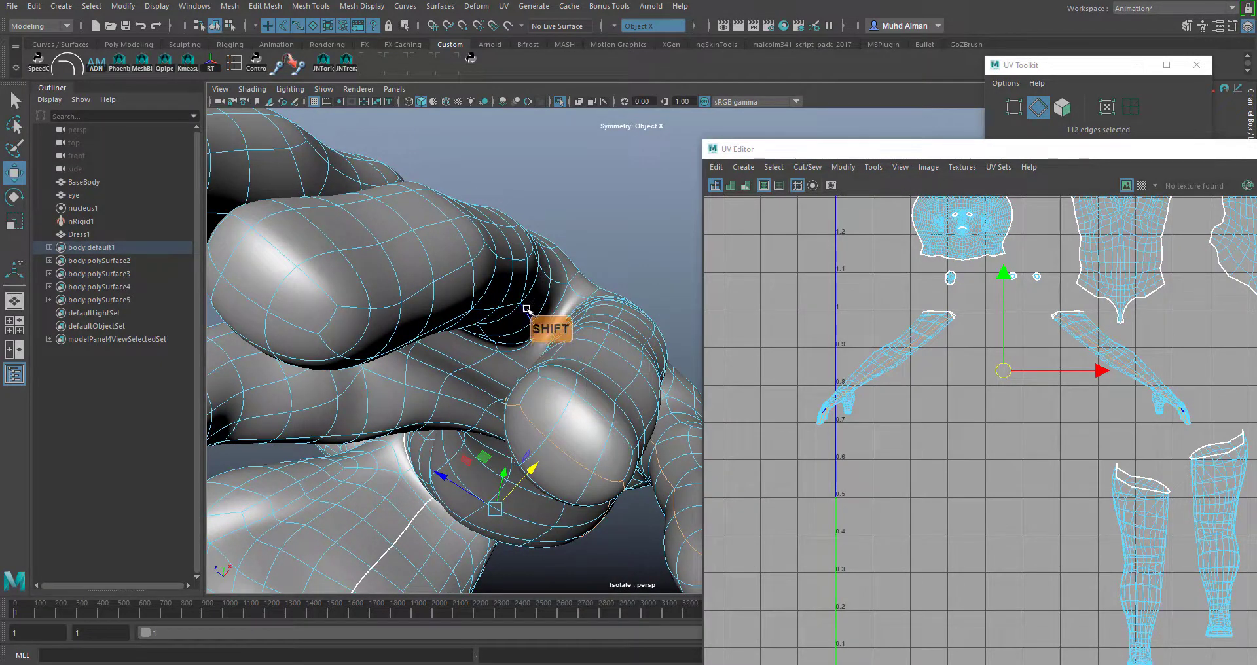
pyautogui.keyDown('shift'); pyautogui.click(524, 289); pyautogui.keyUp('shift')
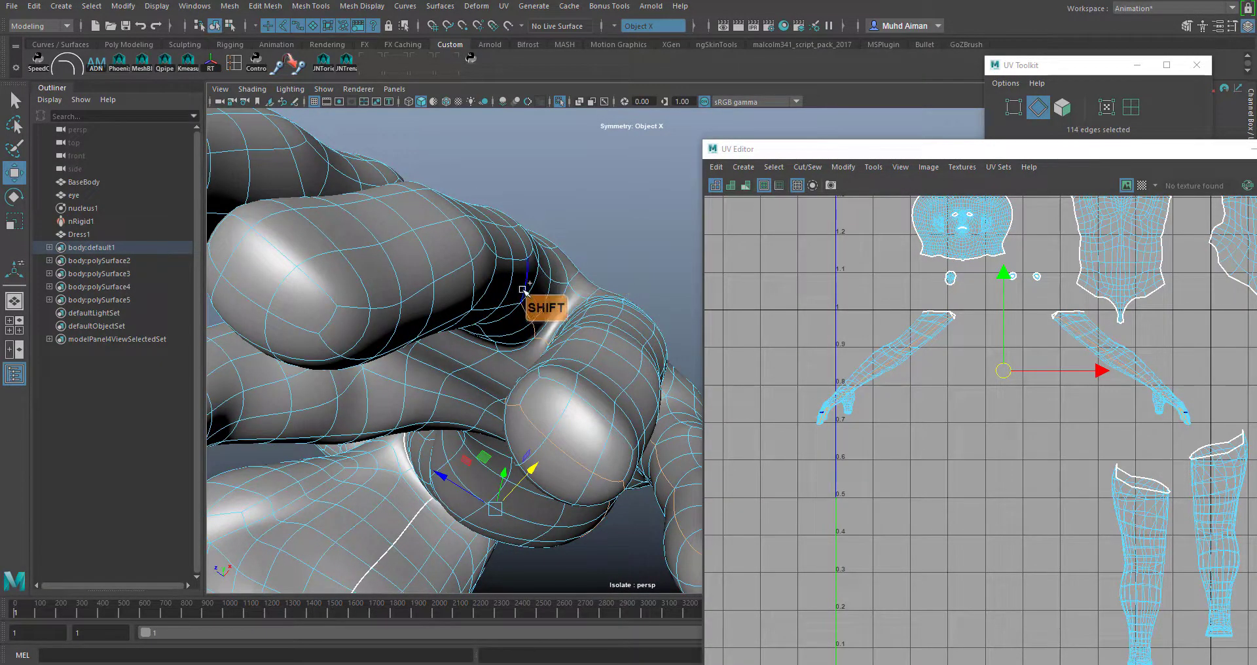
pyautogui.keyDown('shift'); pyautogui.click(493, 307); pyautogui.keyUp('shift')
pyautogui.keyDown('shift'); pyautogui.click(445, 321); pyautogui.keyUp('shift')
pyautogui.keyDown('shift'); pyautogui.click(402, 341); pyautogui.keyUp('shift')
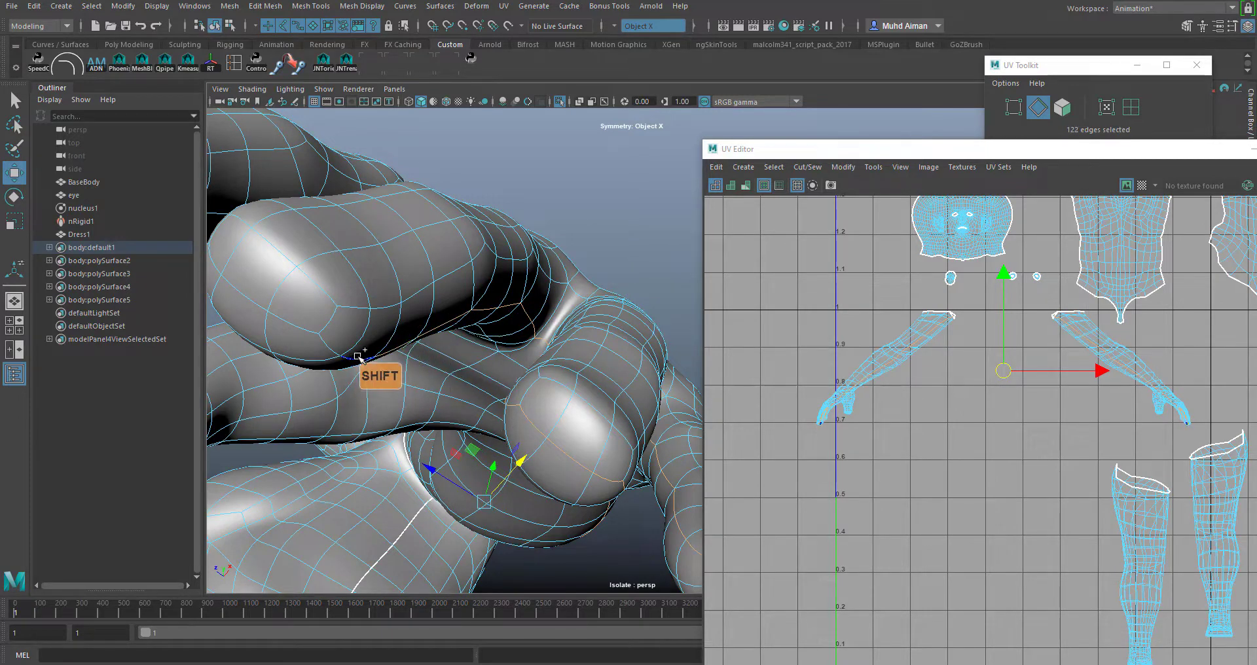
# - Add the edges that cross the tip of the middle finger to the seam selection
pyautogui.keyDown('shift'); pyautogui.click(300, 337); pyautogui.keyUp('shift')
pyautogui.keyDown('shift'); pyautogui.click(247, 309); pyautogui.keyUp('shift')
pyautogui.keyDown('shift'); pyautogui.click(222, 269); pyautogui.keyUp('shift')
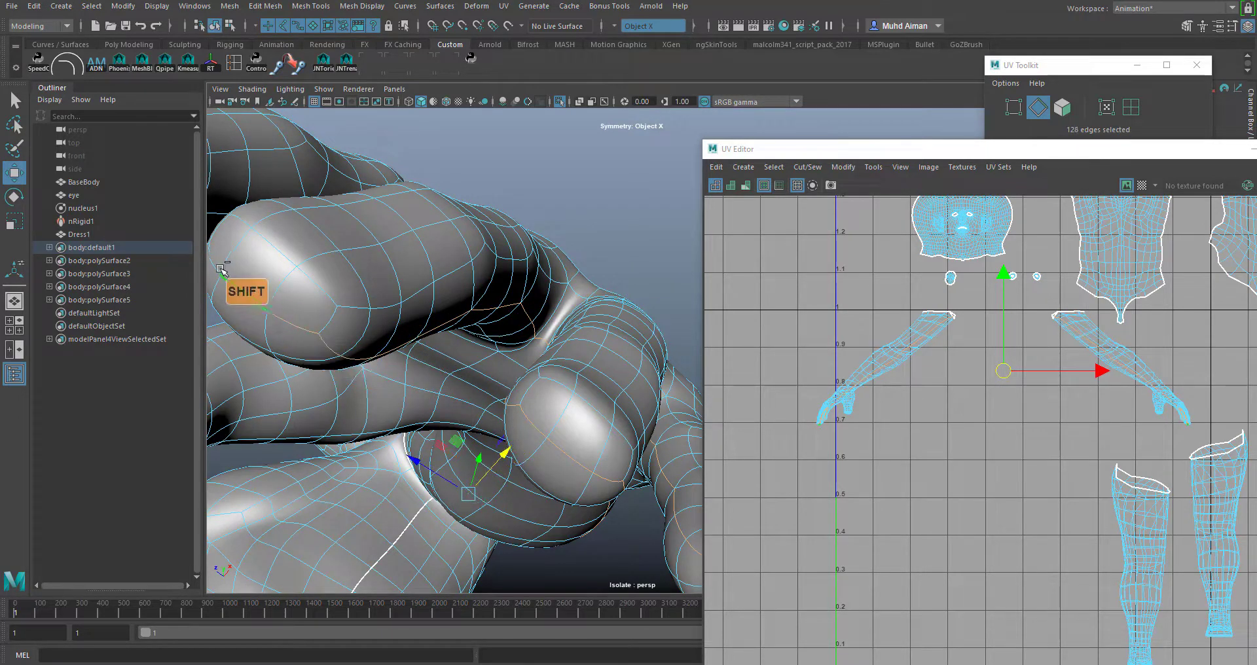
pyautogui.keyDown('shift'); pyautogui.click(211, 262); pyautogui.keyUp('shift')
# - Continue the seam edge selection from the middle fingertip back along the side facing the index finger
pyautogui.keyDown('alt'); pyautogui.moveTo(497, 297); pyautogui.dragTo(524, 291); pyautogui.keyUp('alt')
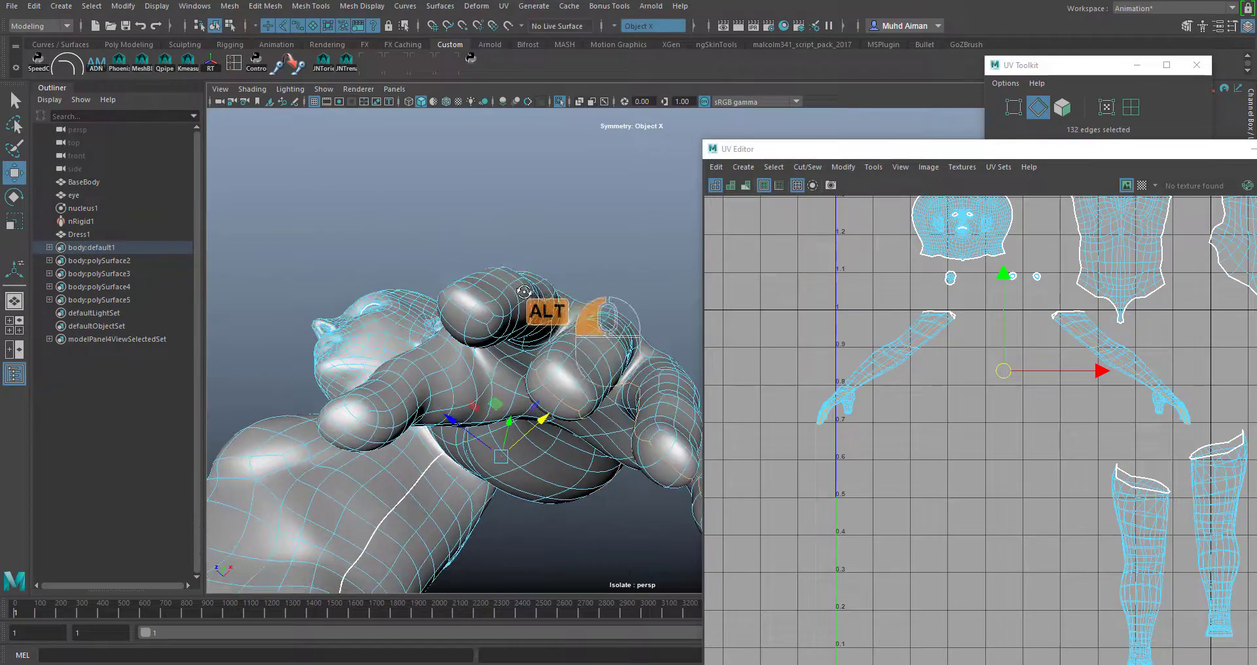
pyautogui.keyDown('alt'); pyautogui.moveTo(613, 318); pyautogui.dragTo(549, 273); pyautogui.keyUp('alt')
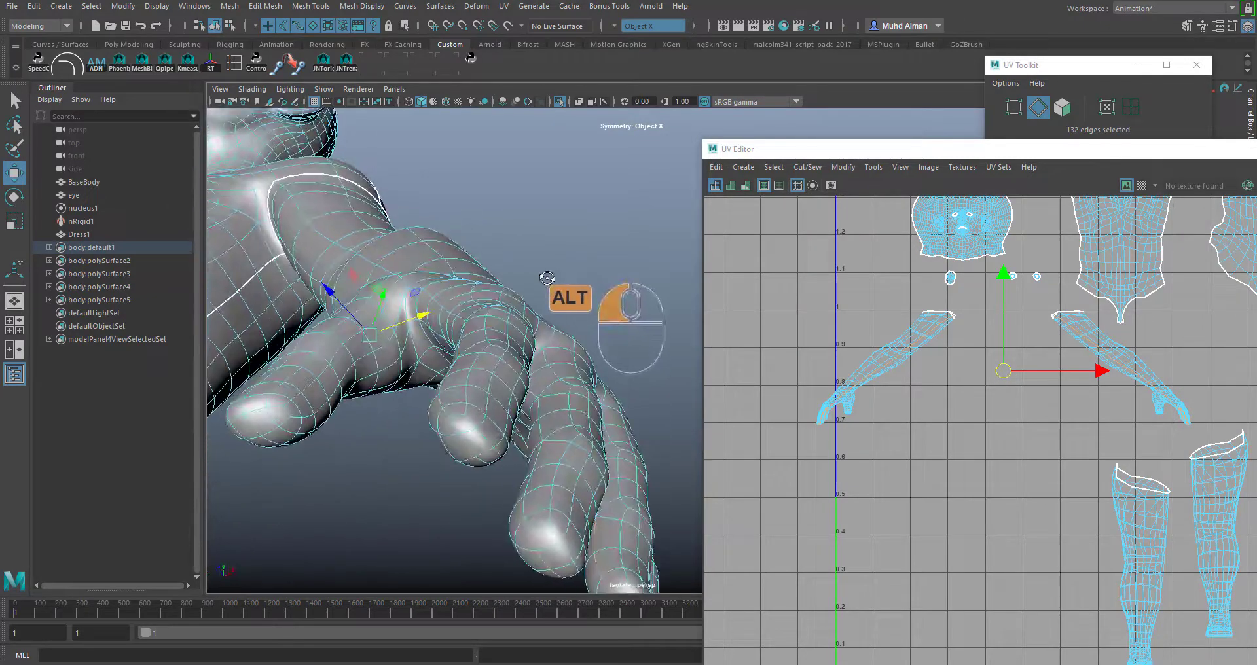
pyautogui.keyDown('shift'); pyautogui.click(541, 452); pyautogui.keyUp('shift')
pyautogui.keyDown('shift'); pyautogui.click(546, 432); pyautogui.keyUp('shift')
pyautogui.keyDown('alt'); pyautogui.moveTo(562, 342); pyautogui.dragTo(511, 325); pyautogui.keyUp('alt')
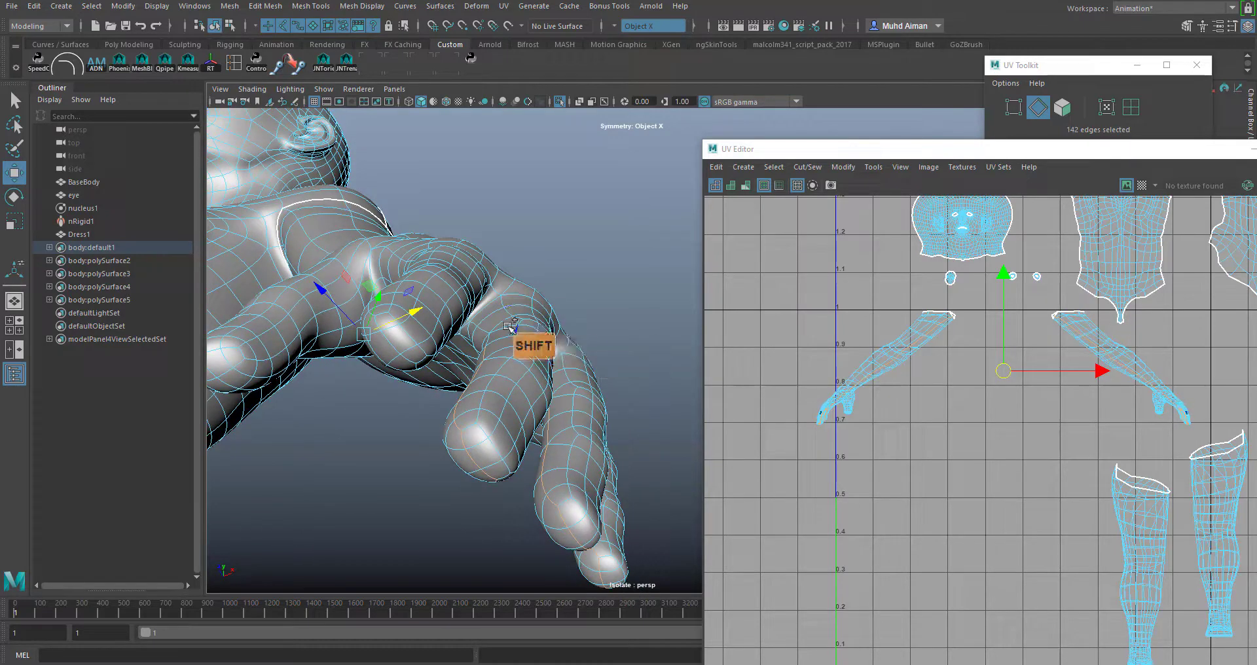
pyautogui.keyDown('shift'); pyautogui.click(473, 324); pyautogui.keyUp('shift')
pyautogui.keyDown('alt'); pyautogui.moveTo(407, 208); pyautogui.dragTo(431, 256, button='right'); pyautogui.keyUp('alt')
pyautogui.keyDown('alt'); pyautogui.moveTo(432, 257); pyautogui.dragTo(491, 347); pyautogui.keyUp('alt')
pyautogui.keyDown('shift'); pyautogui.click(511, 391); pyautogui.keyUp('shift')
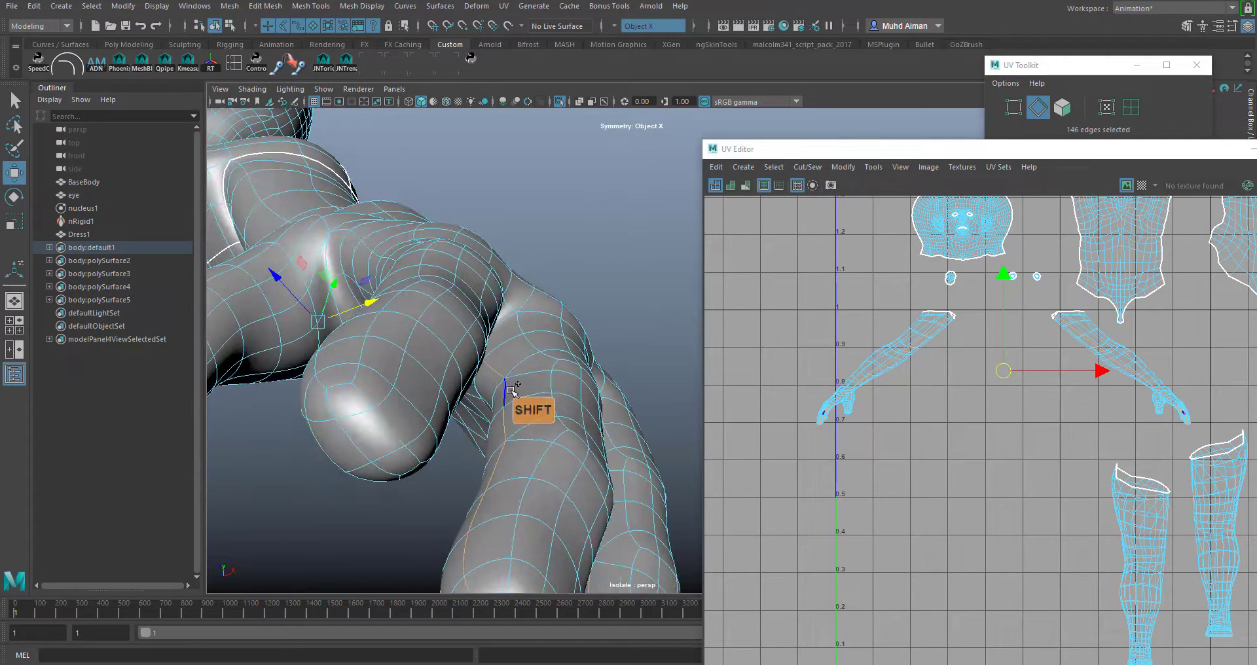
pyautogui.keyDown('shift'); pyautogui.click(511, 390); pyautogui.keyUp('shift')
# - Carry the edge selection through the gap between the middle and index fingers and out along the index finger
pyautogui.keyDown('alt'); pyautogui.moveTo(511, 391); pyautogui.dragTo(574, 452); pyautogui.keyUp('alt')
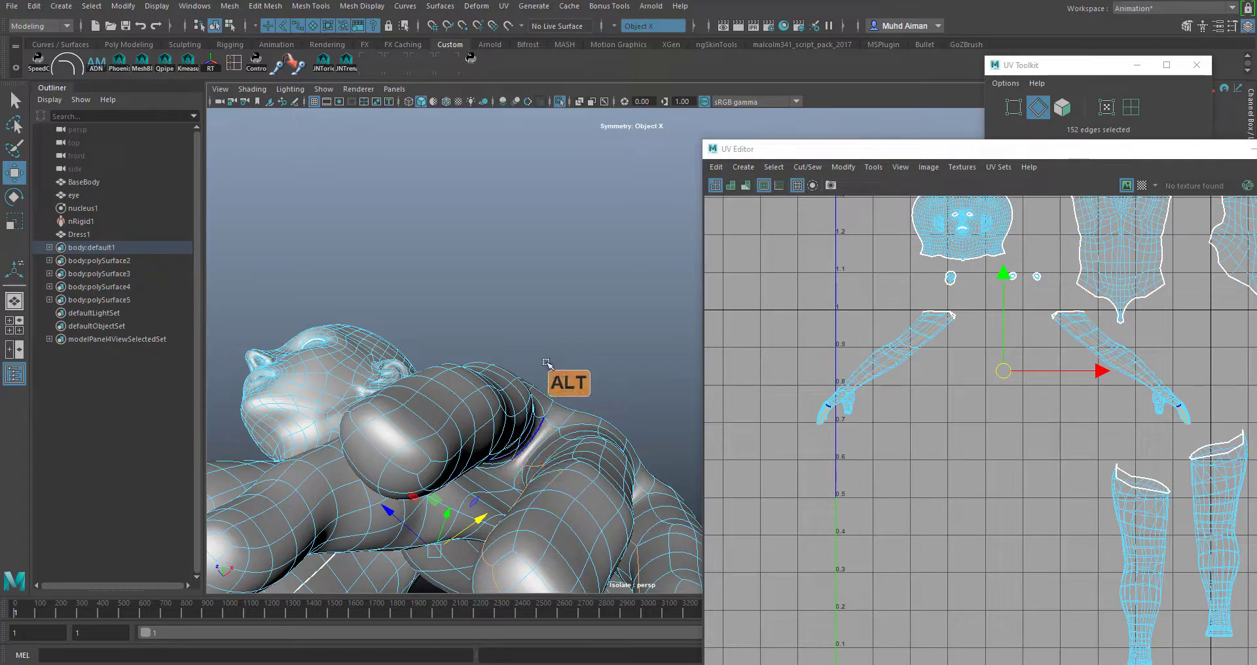
pyautogui.keyDown('alt'); pyautogui.moveTo(547, 361); pyautogui.dragTo(524, 357); pyautogui.keyUp('alt')
pyautogui.keyDown('shift'); pyautogui.click(501, 410); pyautogui.keyUp('shift')
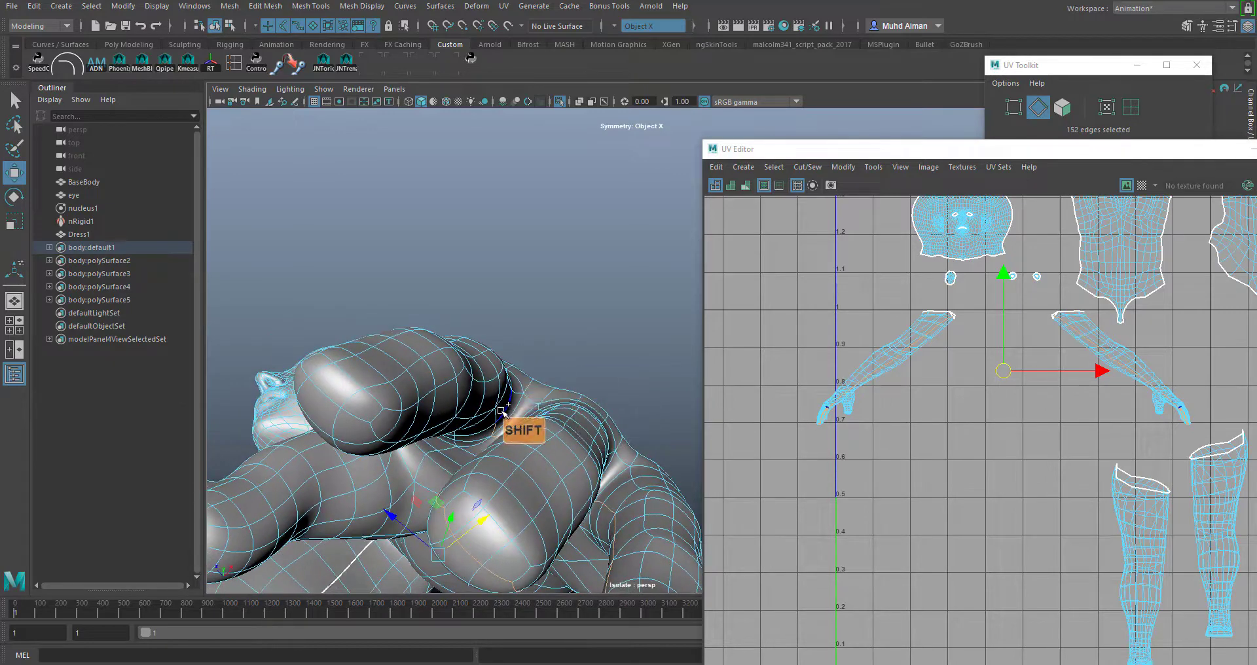
pyautogui.keyDown('shift'); pyautogui.click(491, 411); pyautogui.keyUp('shift')
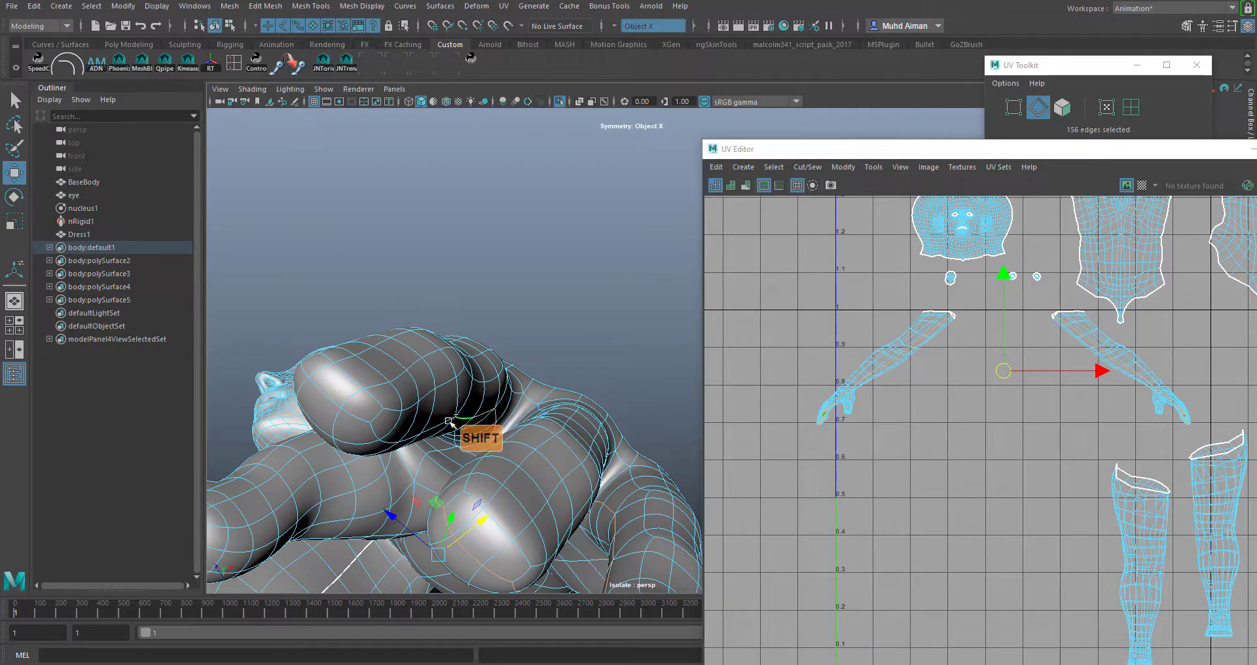
pyautogui.keyDown('shift'); pyautogui.click(411, 435); pyautogui.keyUp('shift')
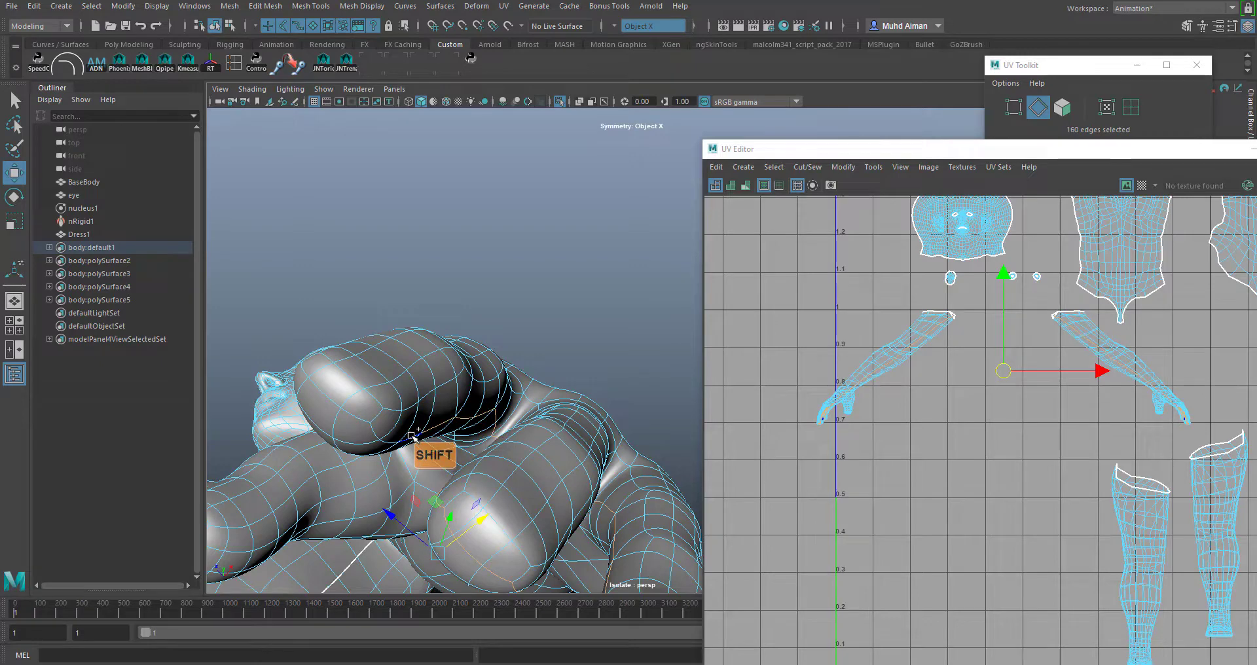
# - Add the edges that cross the tip of the index finger to the seam selection
pyautogui.keyDown('shift'); pyautogui.click(373, 430); pyautogui.keyUp('shift')
pyautogui.keyDown('shift'); pyautogui.click(358, 417); pyautogui.keyUp('shift')
pyautogui.keyDown('shift'); pyautogui.click(334, 392); pyautogui.keyUp('shift')
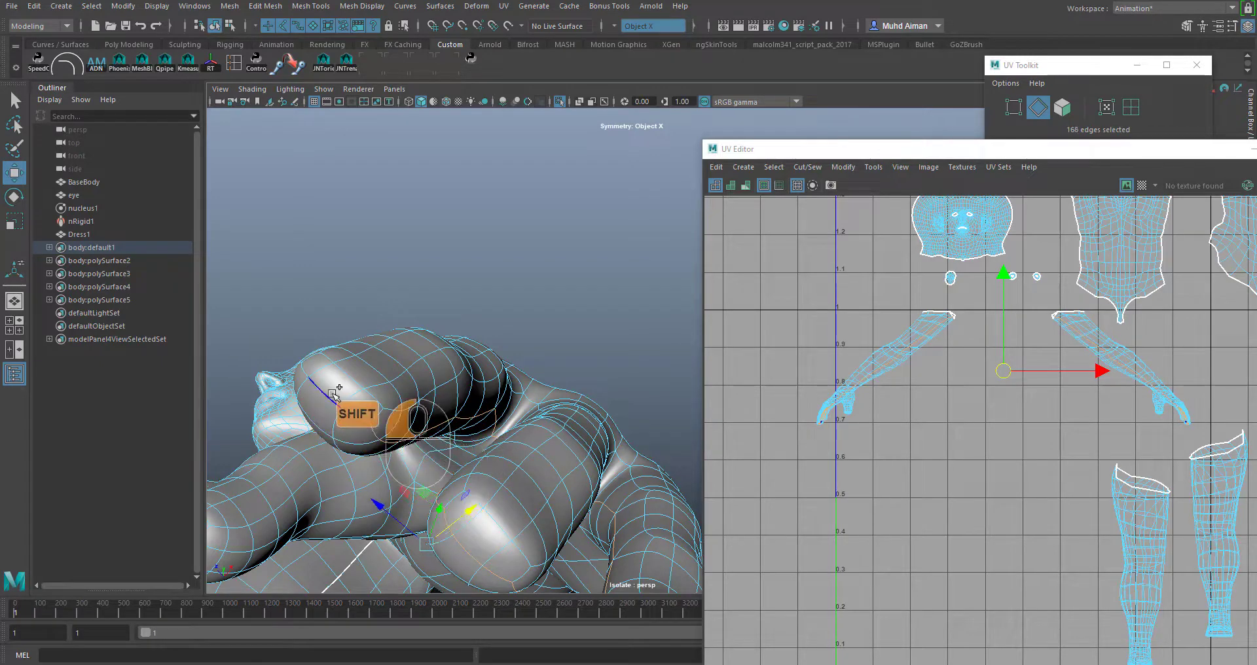
pyautogui.keyDown('shift'); pyautogui.click(305, 368); pyautogui.keyUp('shift')
# - Continue the edge selection back along the thumb-facing side of the index finger to the web beside the thumb
pyautogui.keyDown('alt'); pyautogui.moveTo(434, 363); pyautogui.dragTo(501, 408, button='right'); pyautogui.keyUp('alt')
pyautogui.keyDown('alt'); pyautogui.moveTo(501, 408); pyautogui.dragTo(442, 146, button='middle'); pyautogui.keyUp('alt')
pyautogui.keyDown('shift'); pyautogui.click(526, 463); pyautogui.keyUp('shift')
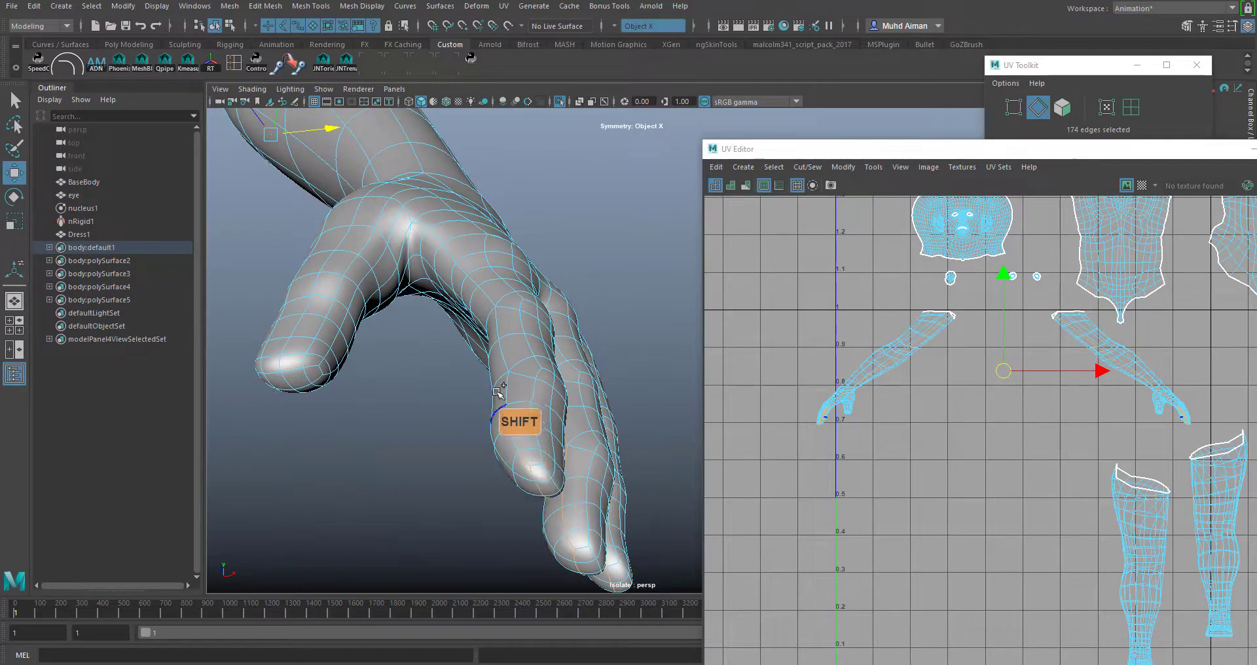
pyautogui.keyDown('shift'); pyautogui.click(509, 379); pyautogui.keyUp('shift')
pyautogui.keyDown('shift'); pyautogui.click(508, 343); pyautogui.keyUp('shift')
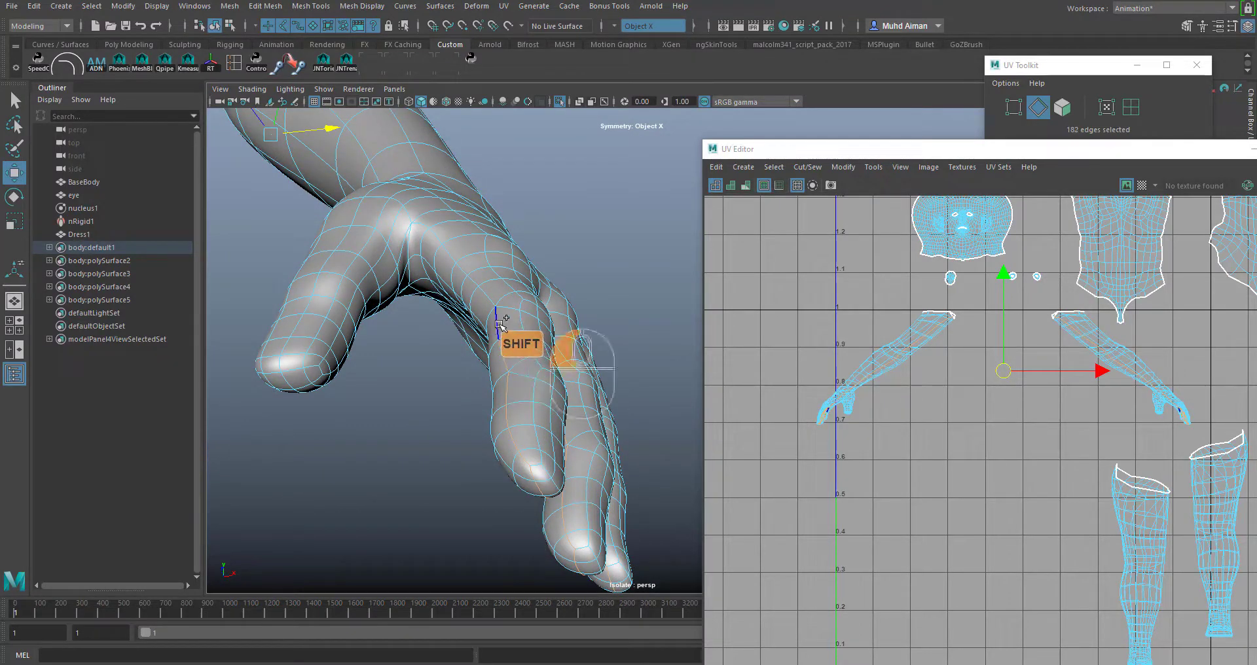
pyautogui.keyDown('shift'); pyautogui.click(420, 223); pyautogui.keyUp('shift')
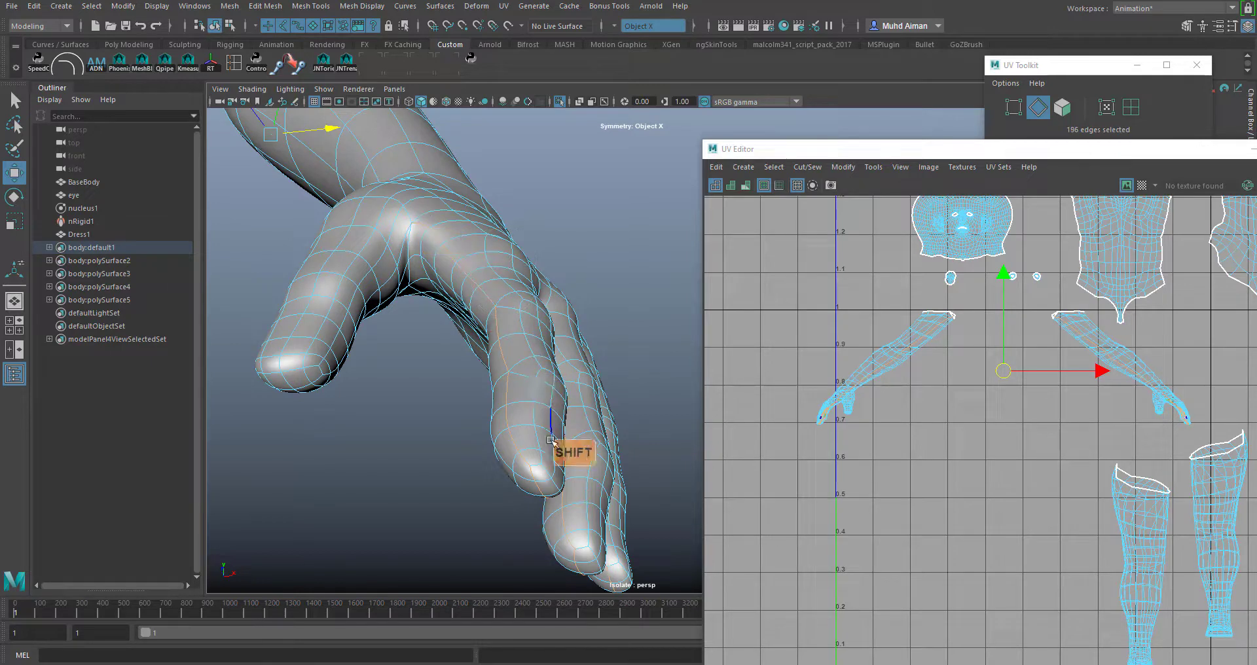
# - Add the edges running out along the thumb and around its tip to the seam selection
pyautogui.keyDown('shift'); pyautogui.click(402, 249); pyautogui.keyUp('shift')
pyautogui.keyDown('shift'); pyautogui.click(385, 286); pyautogui.keyUp('shift')
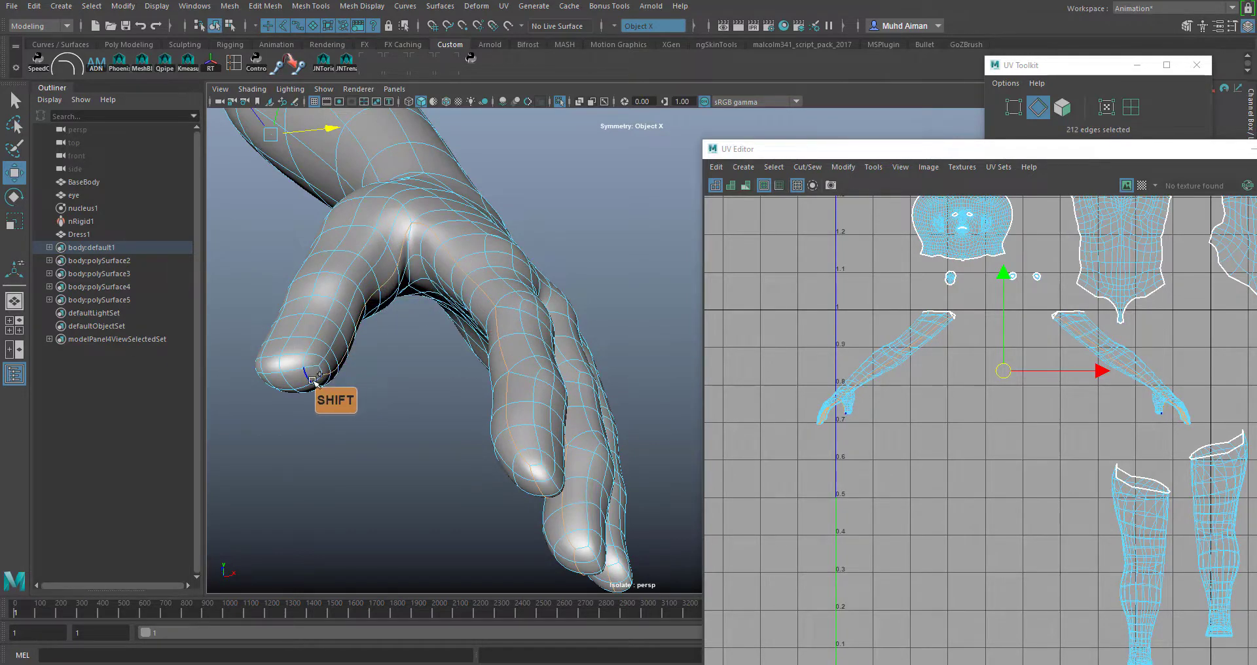
pyautogui.keyDown('shift'); pyautogui.click(316, 378); pyautogui.keyUp('shift')
pyautogui.keyDown('alt'); pyautogui.moveTo(470, 297); pyautogui.dragTo(278, 439, button='middle'); pyautogui.keyUp('alt')
pyautogui.keyDown('alt'); pyautogui.moveTo(278, 439); pyautogui.dragTo(432, 335); pyautogui.keyUp('alt')
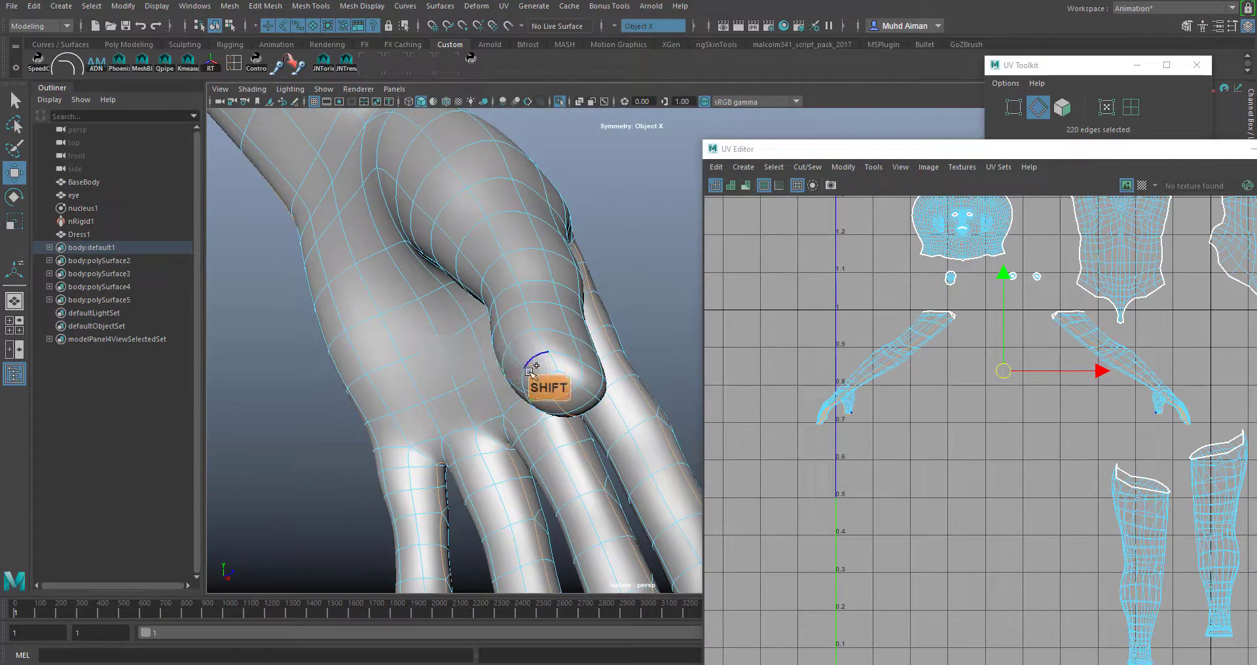
pyautogui.keyDown('shift'); pyautogui.click(521, 345); pyautogui.keyUp('shift')
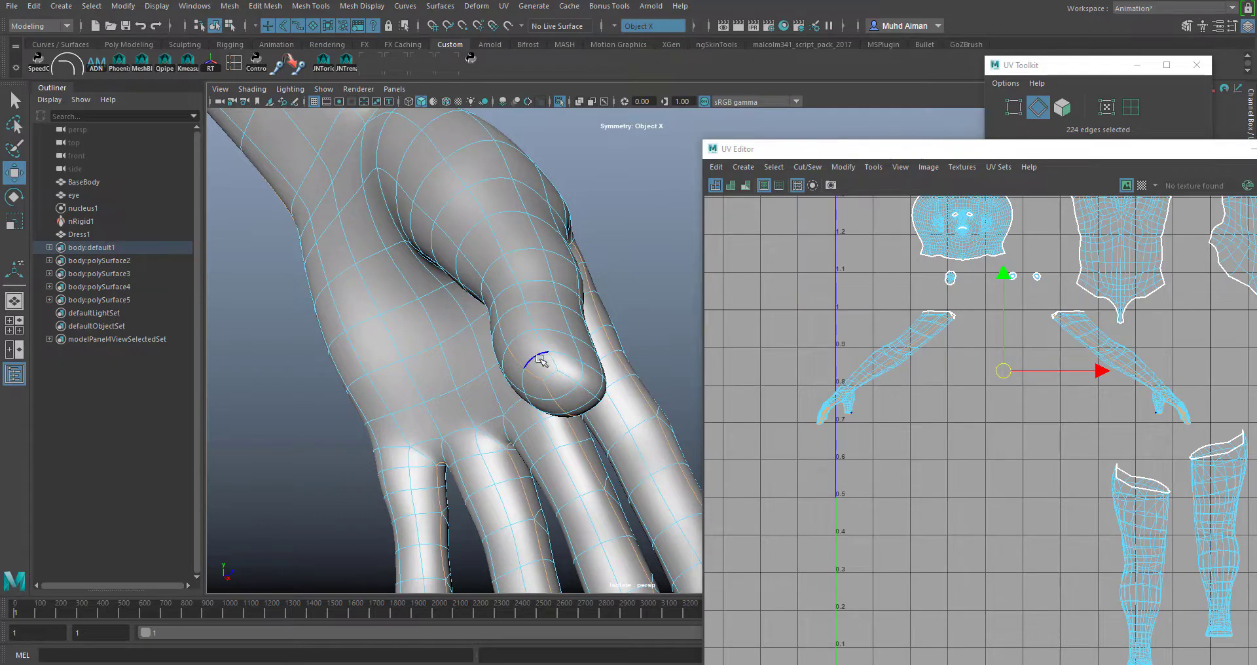
# - Examine the selected seam edges around the thumb, palm, wrist and forearm for continuity
pyautogui.keyDown('alt'); pyautogui.moveTo(562, 403); pyautogui.dragTo(471, 293, button='right'); pyautogui.keyUp('alt')
pyautogui.moveTo(603, 368)
pyautogui.keyDown('alt'); pyautogui.mouseDown()
pyautogui.moveTo(623, 320)
pyautogui.moveTo(601, 368)
pyautogui.mouseUp(); pyautogui.keyUp('alt')
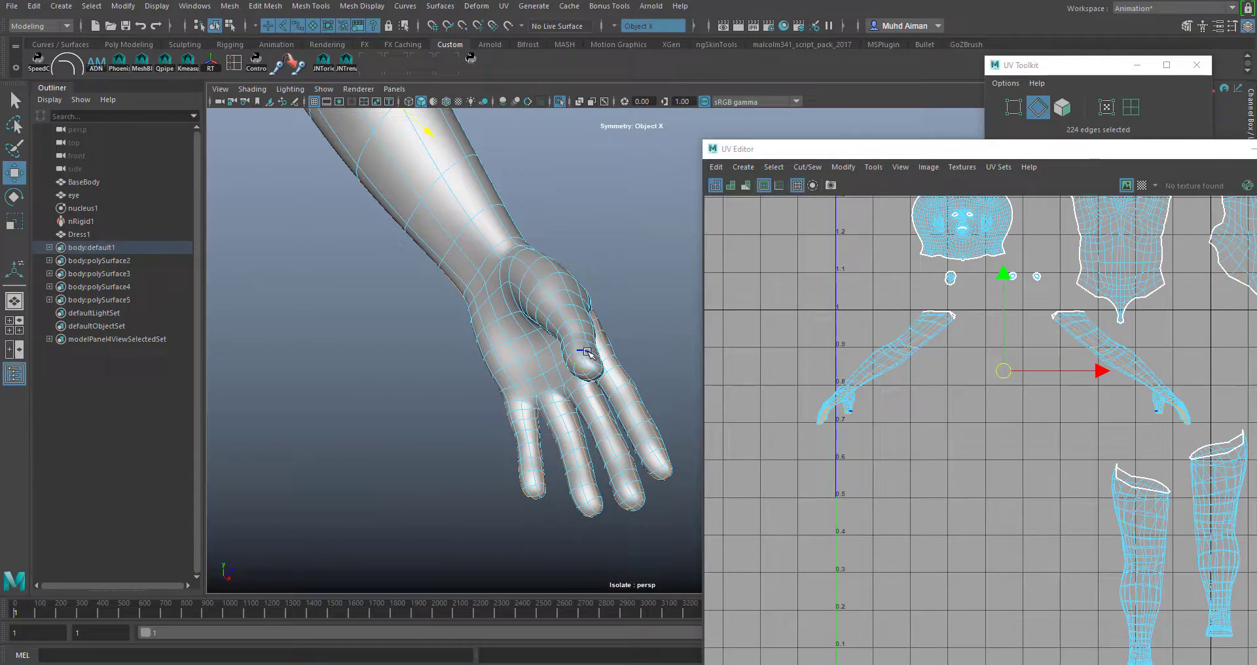
pyautogui.keyDown('alt'); pyautogui.moveTo(596, 386); pyautogui.dragTo(553, 338, button='right'); pyautogui.keyUp('alt')
pyautogui.keyDown('alt'); pyautogui.moveTo(582, 349); pyautogui.dragTo(542, 394, button='middle'); pyautogui.keyUp('alt')
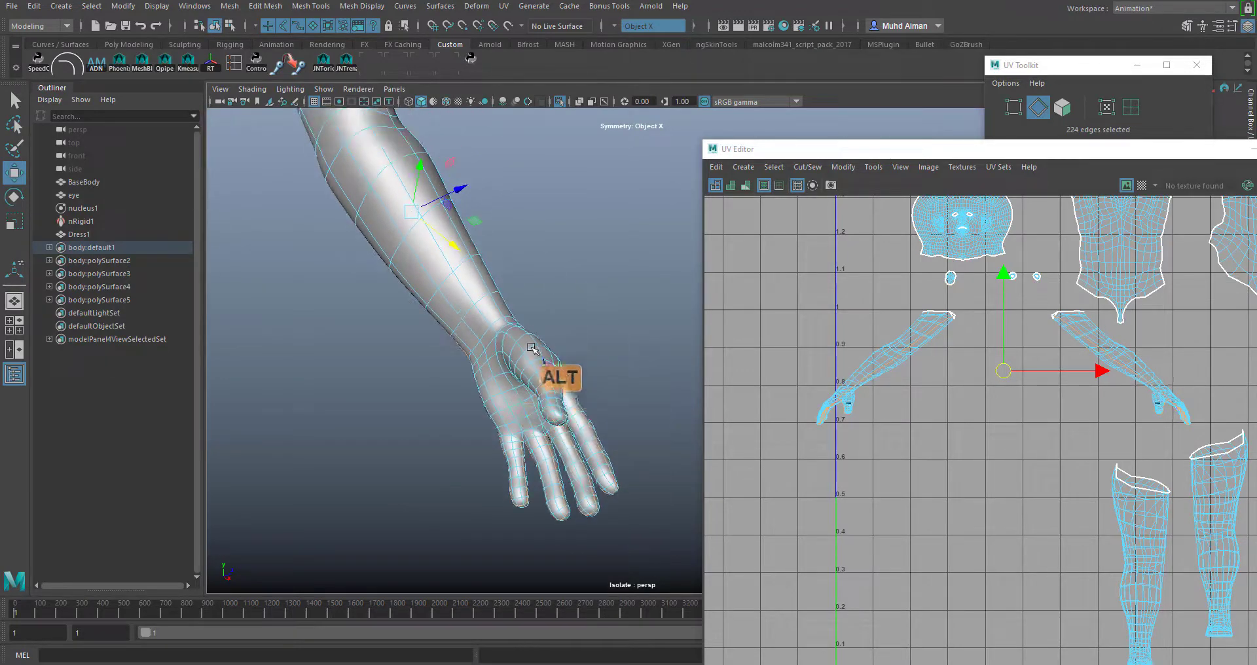
pyautogui.keyDown('alt'); pyautogui.moveTo(532, 347); pyautogui.dragTo(539, 358); pyautogui.keyUp('alt')
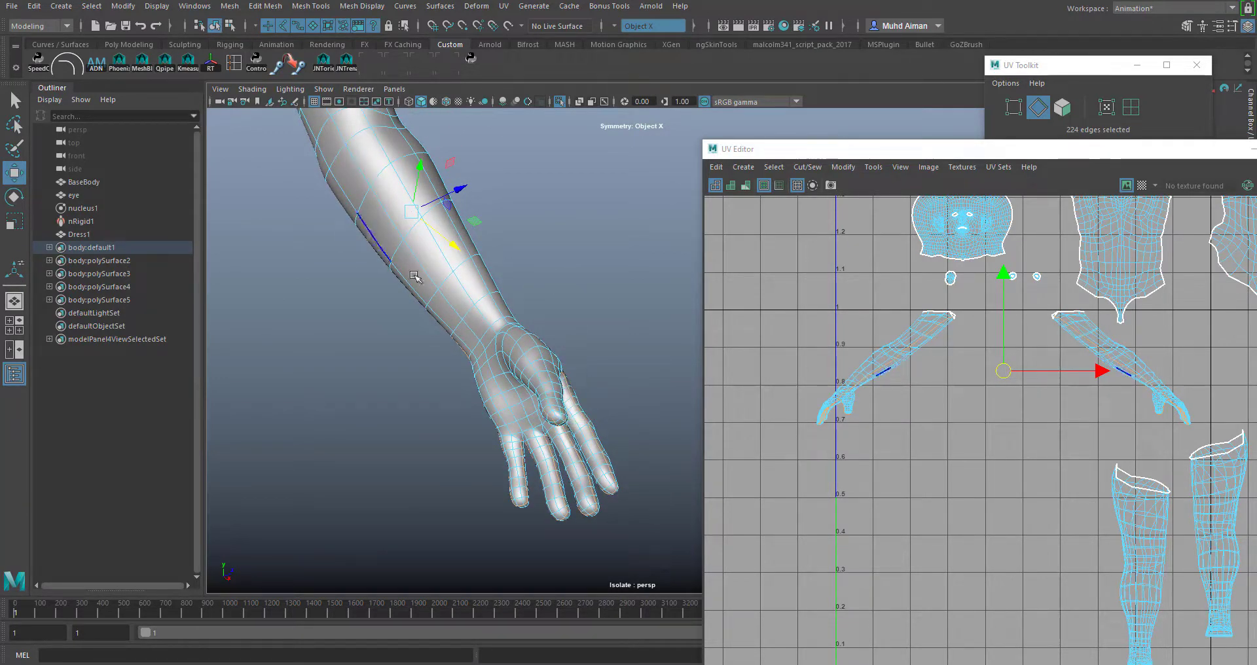
pyautogui.keyDown('alt'); pyautogui.moveTo(485, 309); pyautogui.dragTo(532, 288); pyautogui.keyUp('alt')
pyautogui.keyDown('alt'); pyautogui.moveTo(532, 289); pyautogui.dragTo(589, 399, button='right'); pyautogui.keyUp('alt')
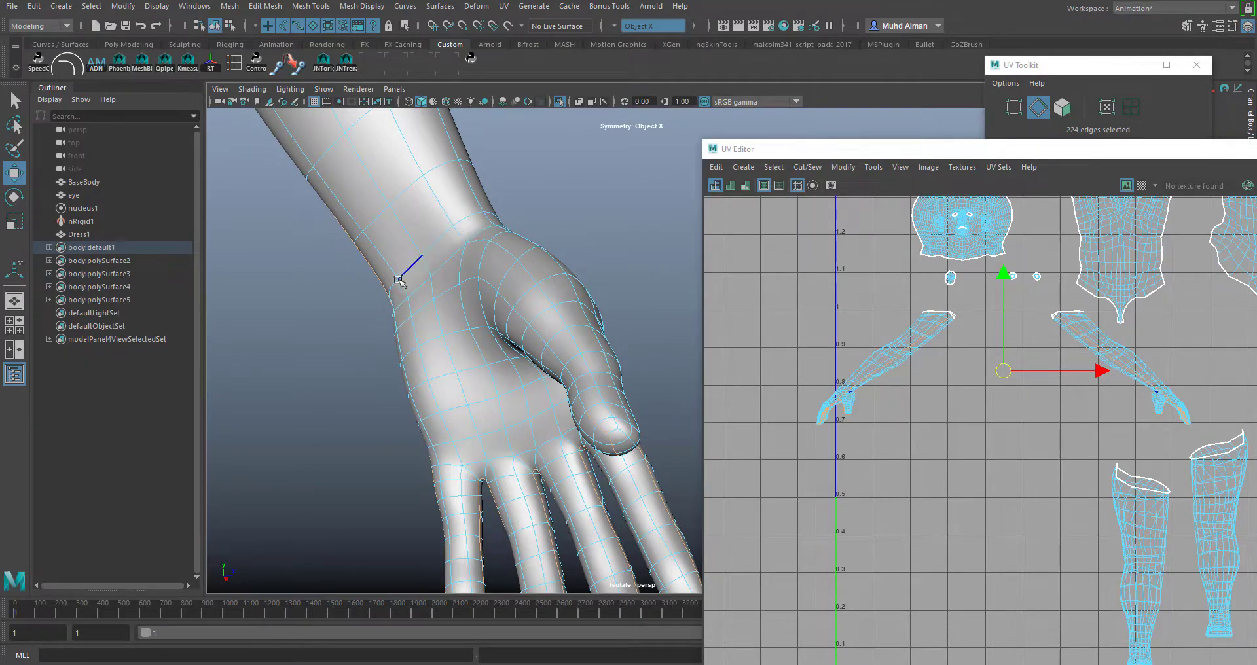
pyautogui.keyDown('alt'); pyautogui.moveTo(509, 362); pyautogui.dragTo(442, 268, button='right'); pyautogui.keyUp('alt')
pyautogui.keyDown('alt'); pyautogui.moveTo(499, 317); pyautogui.dragTo(437, 357); pyautogui.keyUp('alt')
# - Cut the UVs along the selected arm and hand edges
pyautogui.click(503, 7)
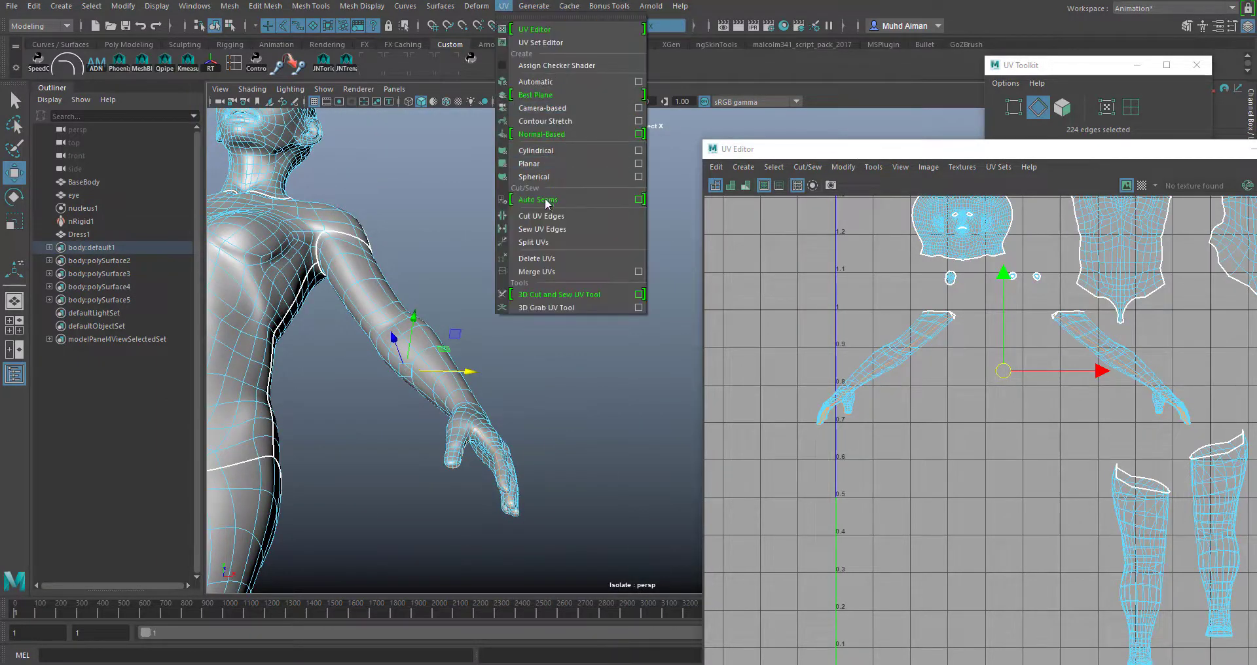
pyautogui.click(551, 216)
pyautogui.keyDown('alt'); pyautogui.moveTo(519, 440); pyautogui.dragTo(475, 255); pyautogui.keyUp('alt')
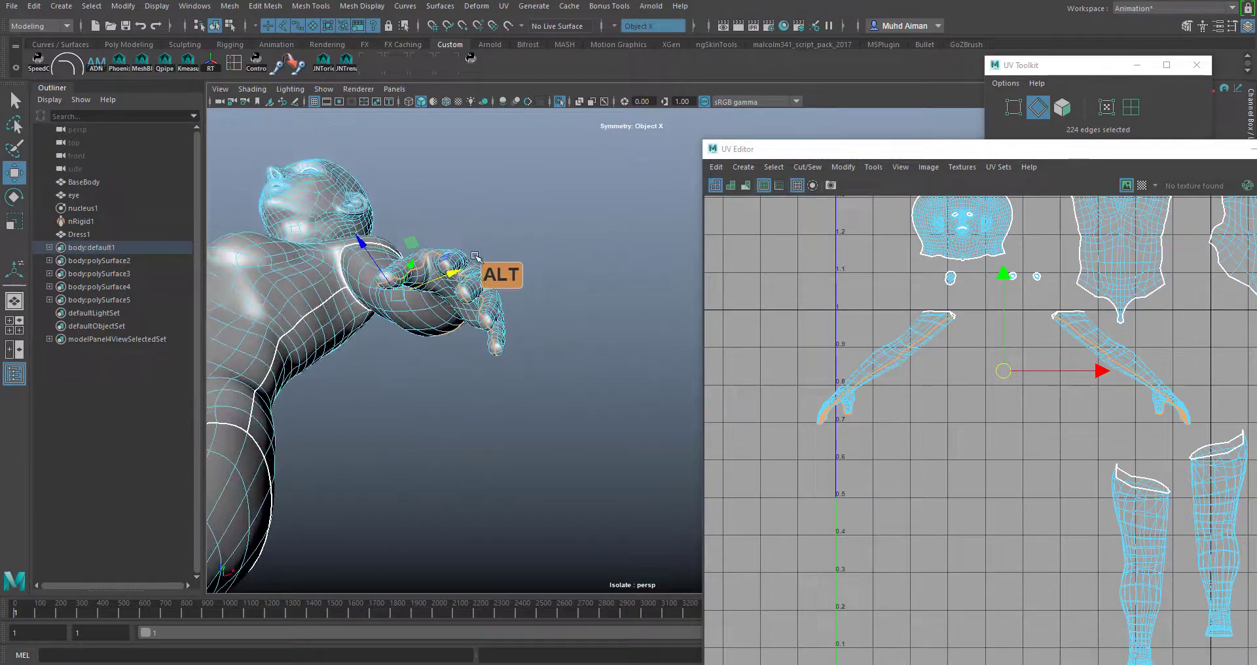
pyautogui.keyDown('alt'); pyautogui.moveTo(550, 308); pyautogui.dragTo(498, 406); pyautogui.keyUp('alt')
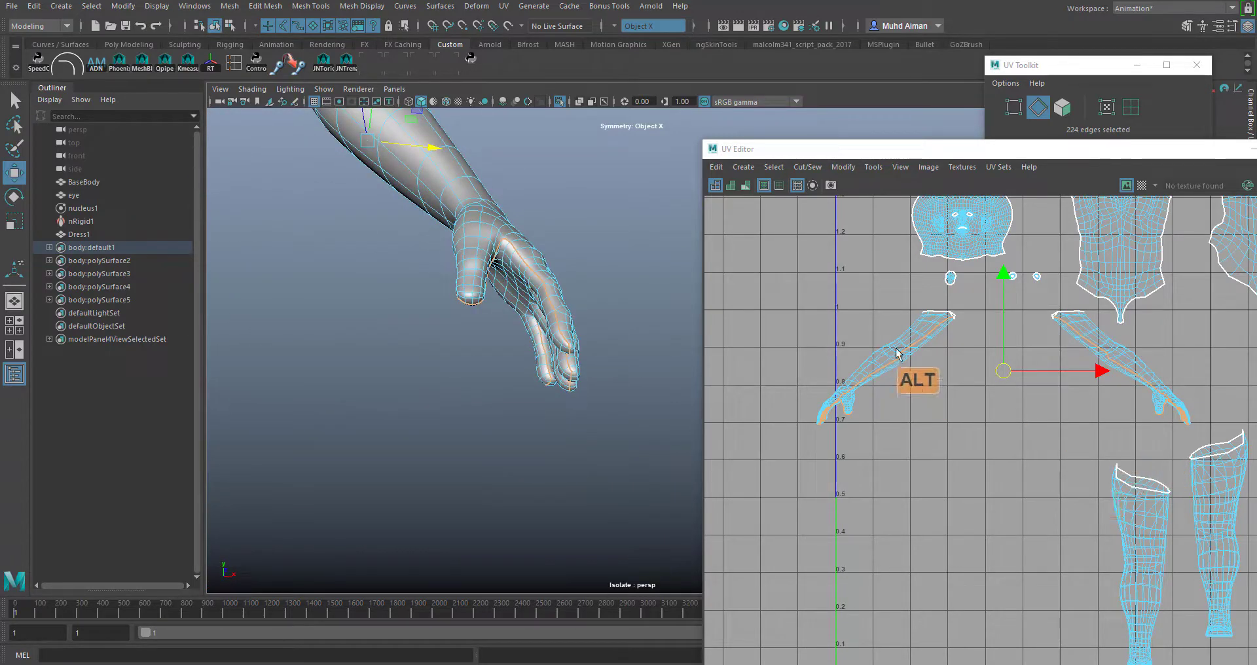
# - Select all UVs of both arm shells and unfold them in the UV layout
pyautogui.moveTo(897, 355); pyautogui.dragTo(963, 334, button='right')
pyautogui.moveTo(827, 341); pyautogui.dragTo(879, 371)
pyautogui.keyDown('ctrl'); pyautogui.moveTo(878, 371); pyautogui.dragTo(858, 331, button='right'); pyautogui.keyUp('ctrl')
pyautogui.moveTo(1006, 150); pyautogui.dragTo(601, 166)
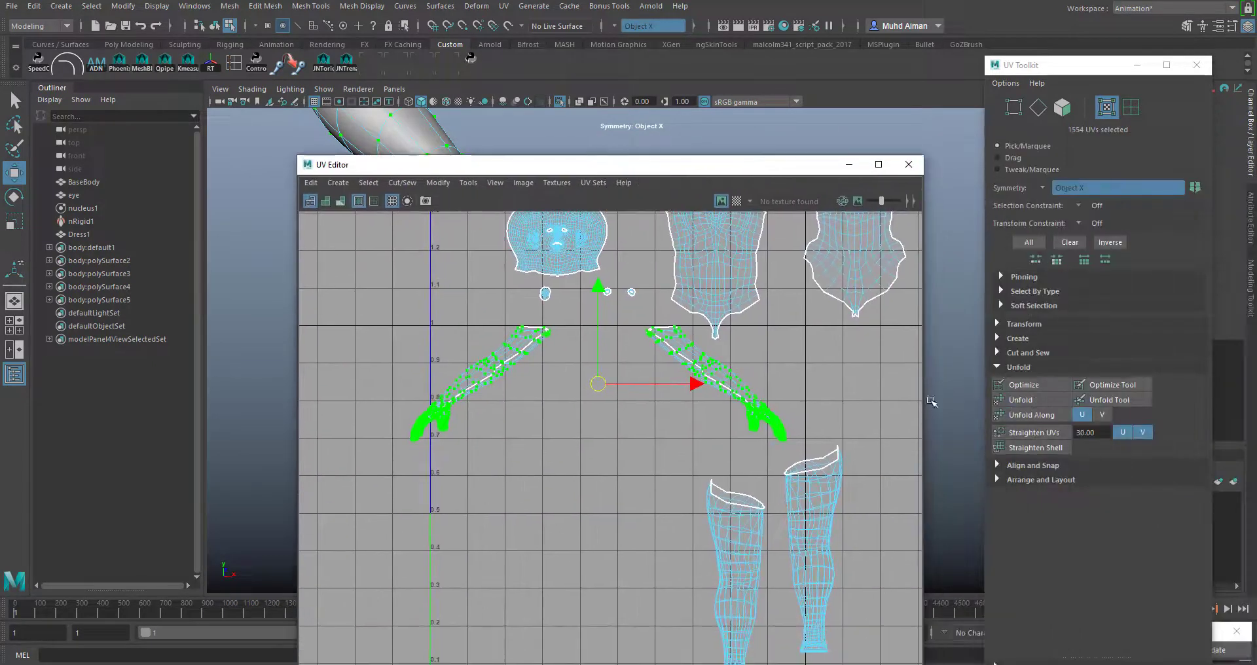
pyautogui.click(1024, 401)
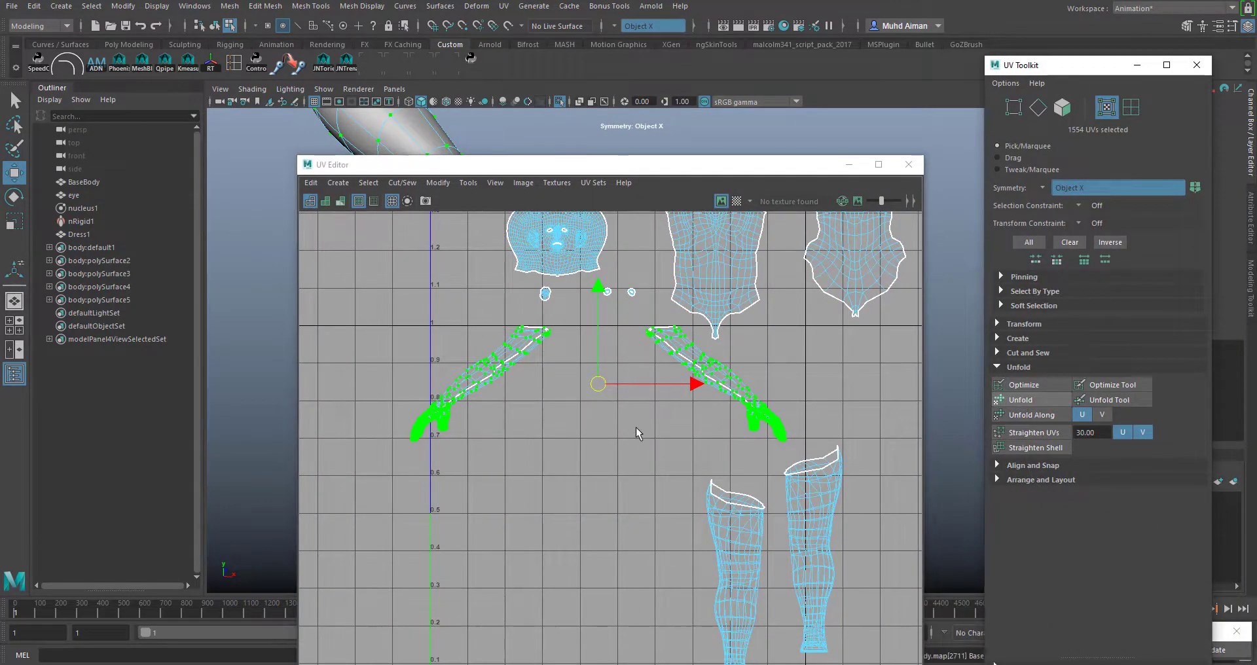
pyautogui.scroll(10, 715, 394)
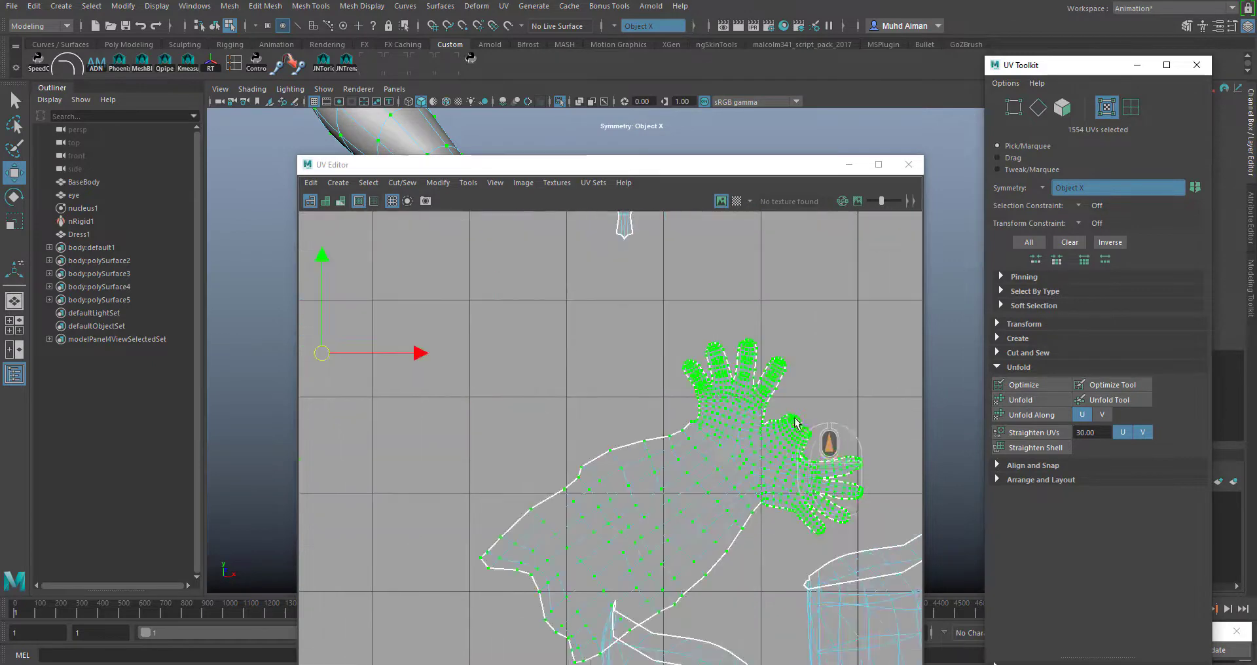
pyautogui.click(830, 456)
pyautogui.scroll(-8, 828, 458)
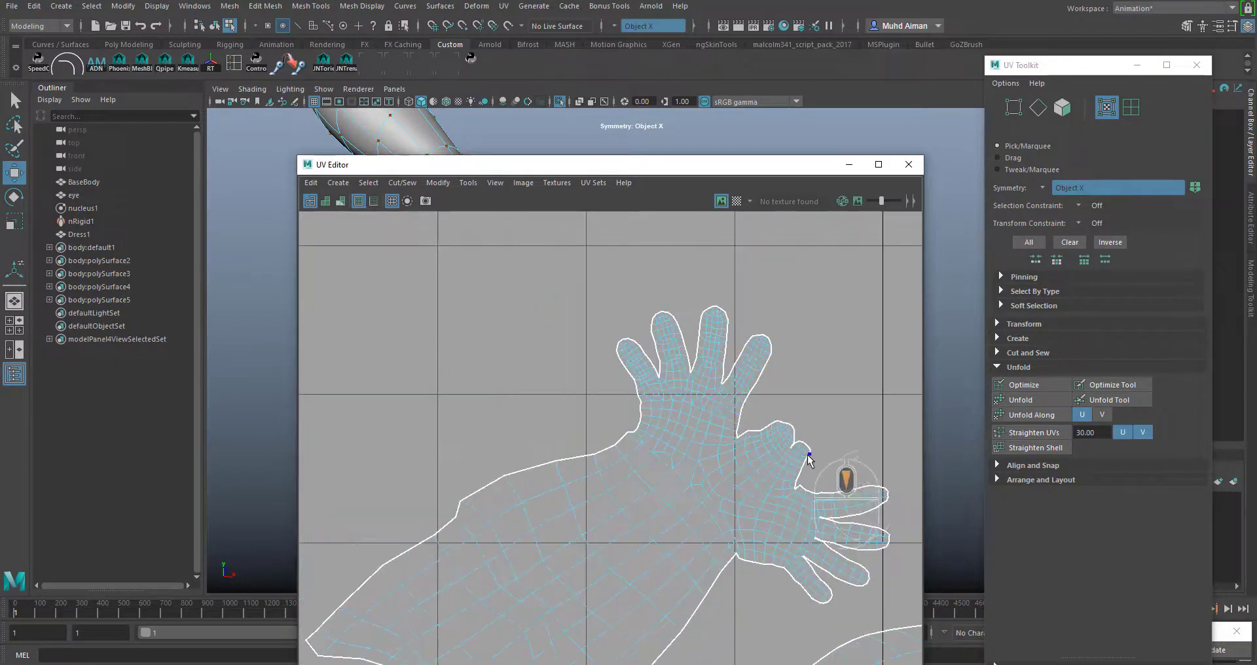
# - Select both complete arm UV shells and rotate them together until one stands upright with its hand pointing down
pyautogui.scroll(-1, 826, 467)
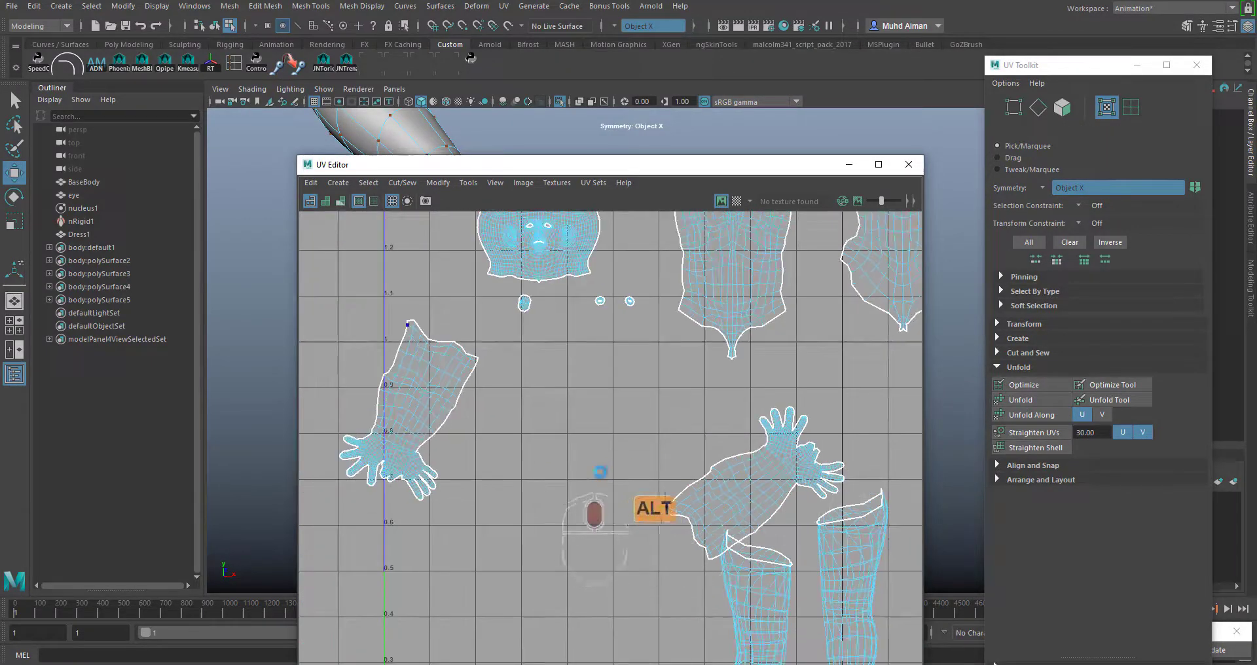
pyautogui.keyDown('alt'); pyautogui.moveTo(555, 491); pyautogui.dragTo(751, 490, button='middle'); pyautogui.keyUp('alt')
pyautogui.scroll(6, 616, 473)
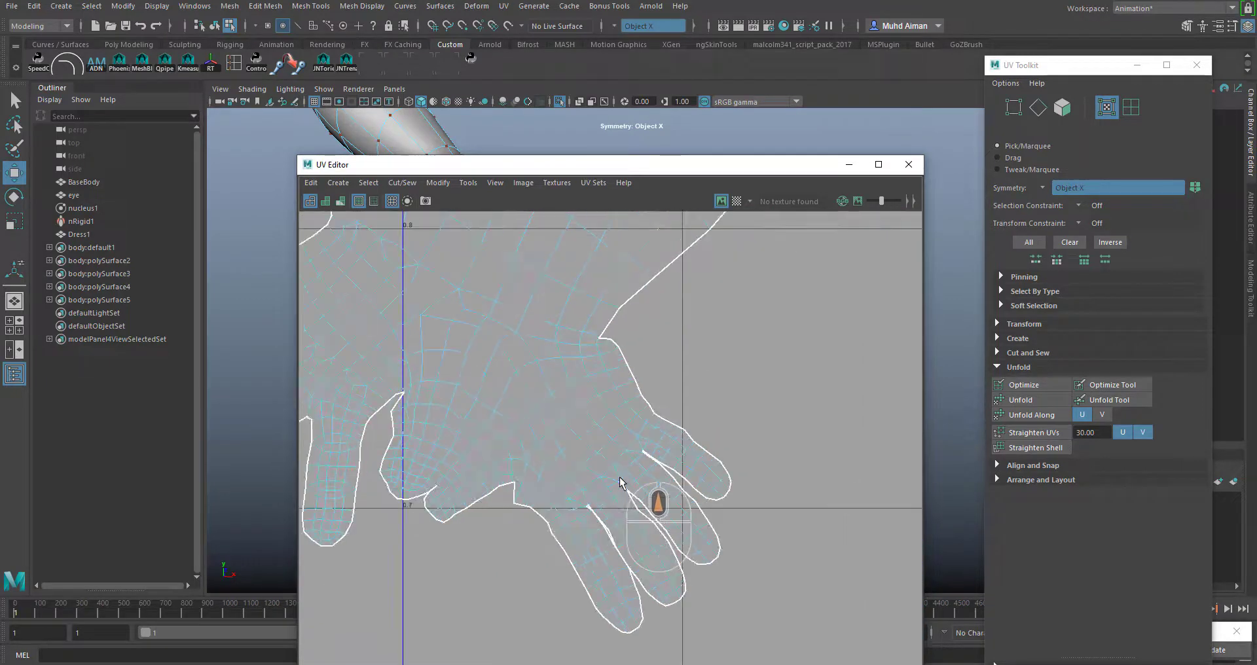
pyautogui.scroll(-8, 638, 416)
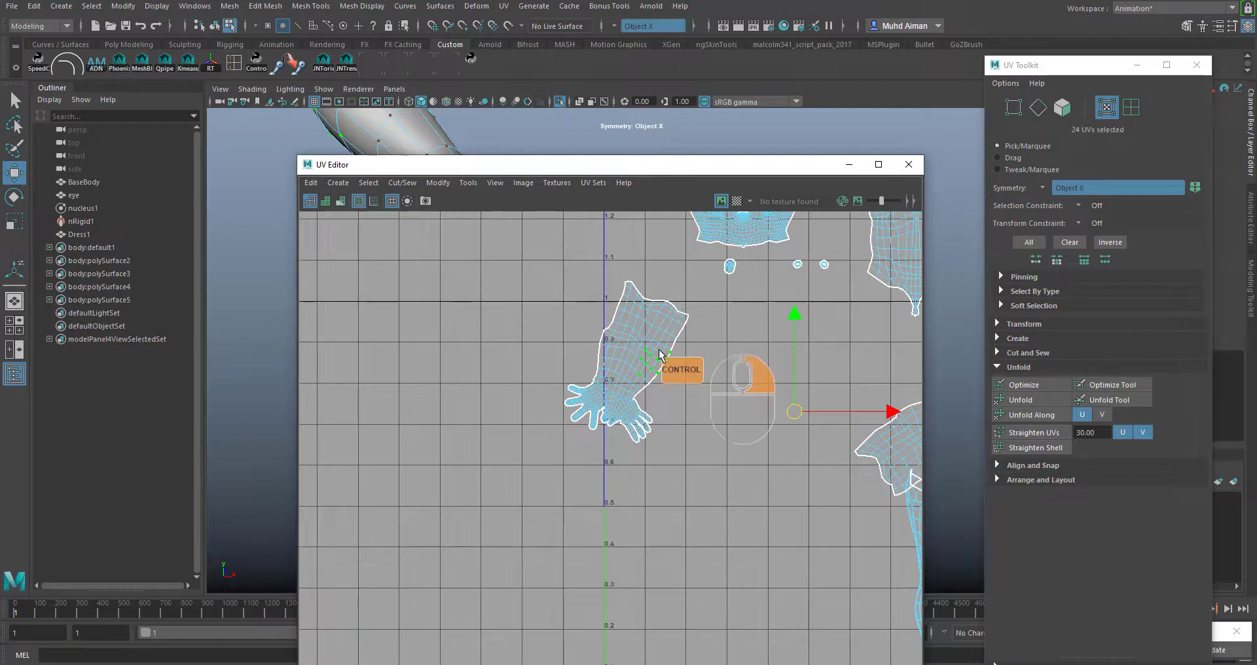
pyautogui.keyDown('ctrl'); pyautogui.moveTo(648, 354); pyautogui.dragTo(700, 367, button='right'); pyautogui.keyUp('ctrl')
pyautogui.press('e')
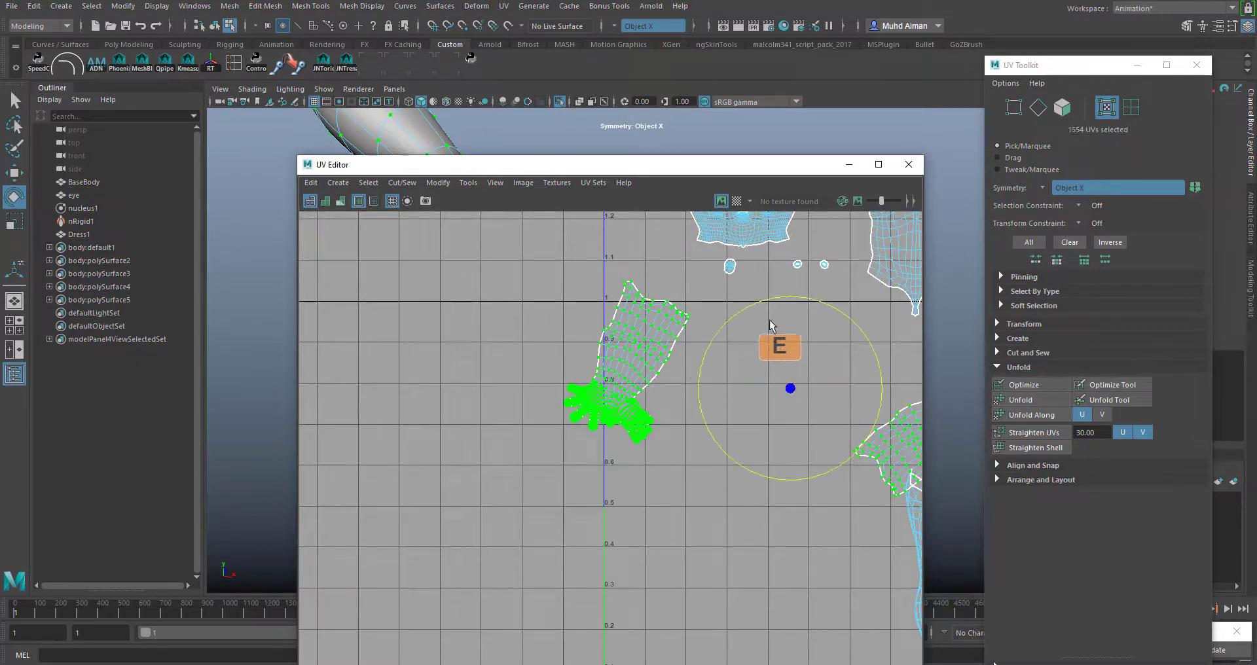
pyautogui.moveTo(790, 304); pyautogui.dragTo(759, 301)
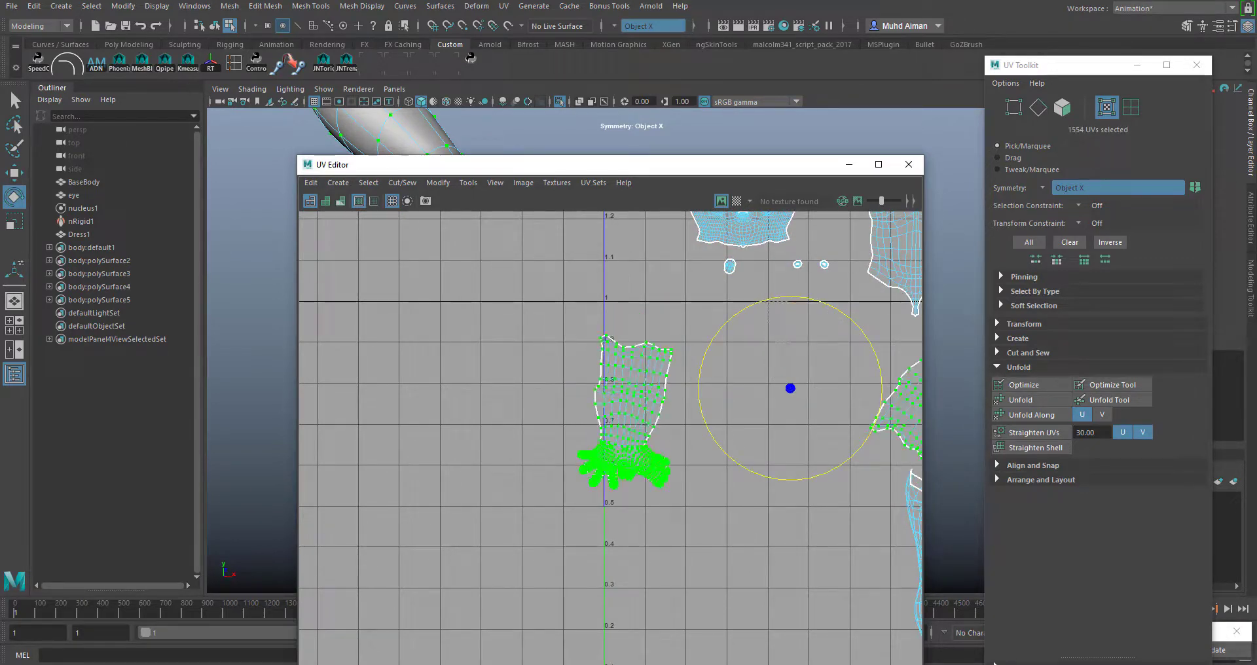
# - Move both arm UV shells upward together with symmetry still on and clear the selection
pyautogui.click(623, 26)
pyautogui.click(647, 47)
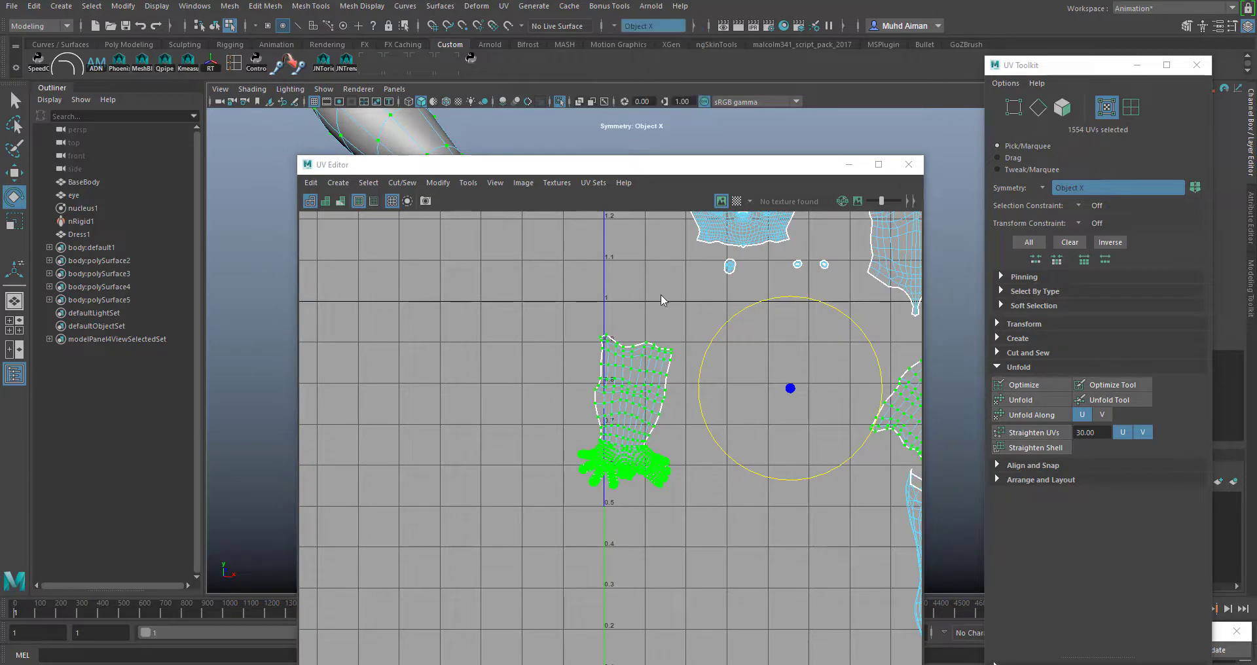
pyautogui.moveTo(666, 335); pyautogui.dragTo(632, 351)
pyautogui.click(553, 298)
pyautogui.keyDown('ctrl'); pyautogui.moveTo(614, 348); pyautogui.dragTo(661, 368, button='right'); pyautogui.keyUp('ctrl')
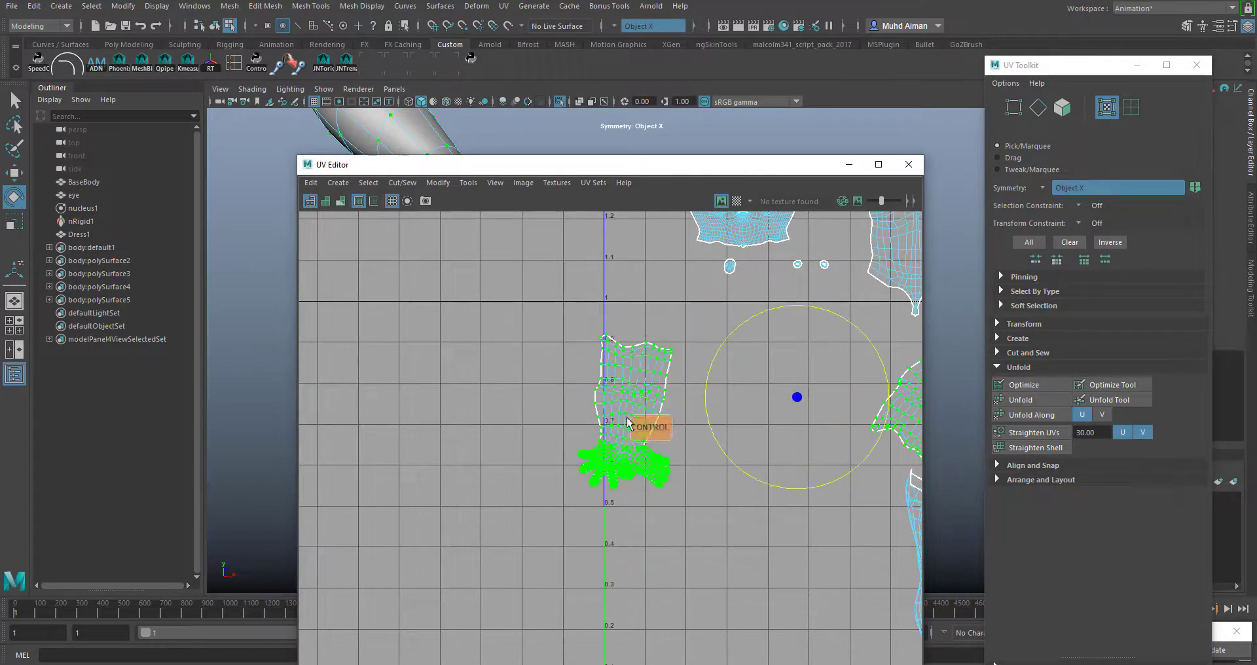
pyautogui.press('w')
pyautogui.moveTo(804, 377); pyautogui.dragTo(817, 311)
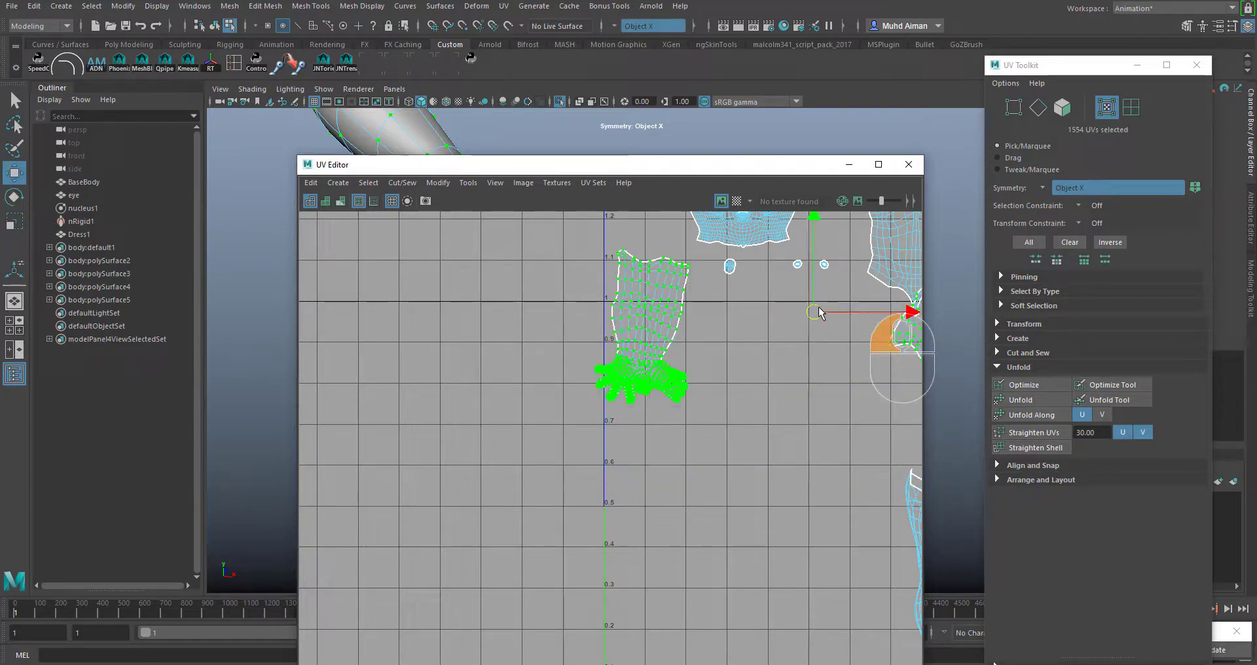
pyautogui.keyDown('alt'); pyautogui.moveTo(805, 419); pyautogui.dragTo(575, 496, button='middle'); pyautogui.keyUp('alt')
pyautogui.click(550, 433)
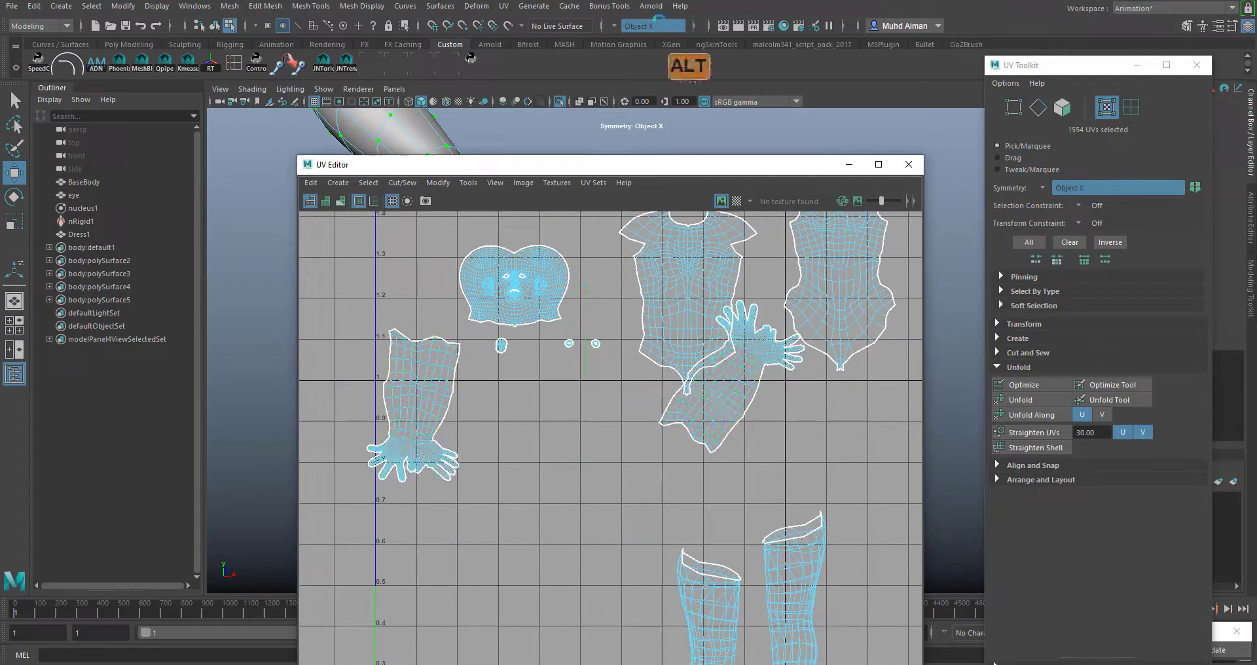
# - Turn symmetry off and move the upright arm's UV shell up beside the head shell
pyautogui.click(617, 26)
pyautogui.click(638, 36)
pyautogui.moveTo(381, 354); pyautogui.dragTo(406, 396)
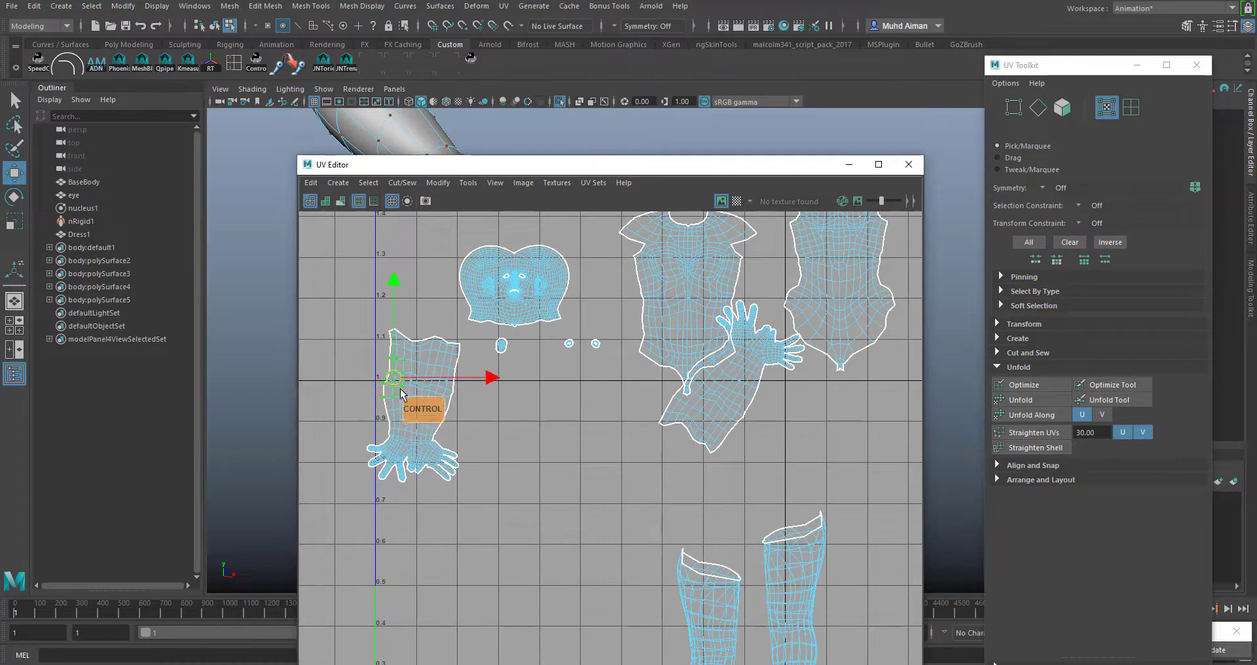
pyautogui.keyDown('ctrl'); pyautogui.moveTo(401, 389); pyautogui.dragTo(460, 423, button='right'); pyautogui.keyUp('ctrl')
pyautogui.moveTo(414, 401); pyautogui.dragTo(407, 269)
# - Rotate the other arm's UV shell upright with its hand pointing down and place it directly below the first arm shell
pyautogui.moveTo(742, 450); pyautogui.dragTo(707, 428)
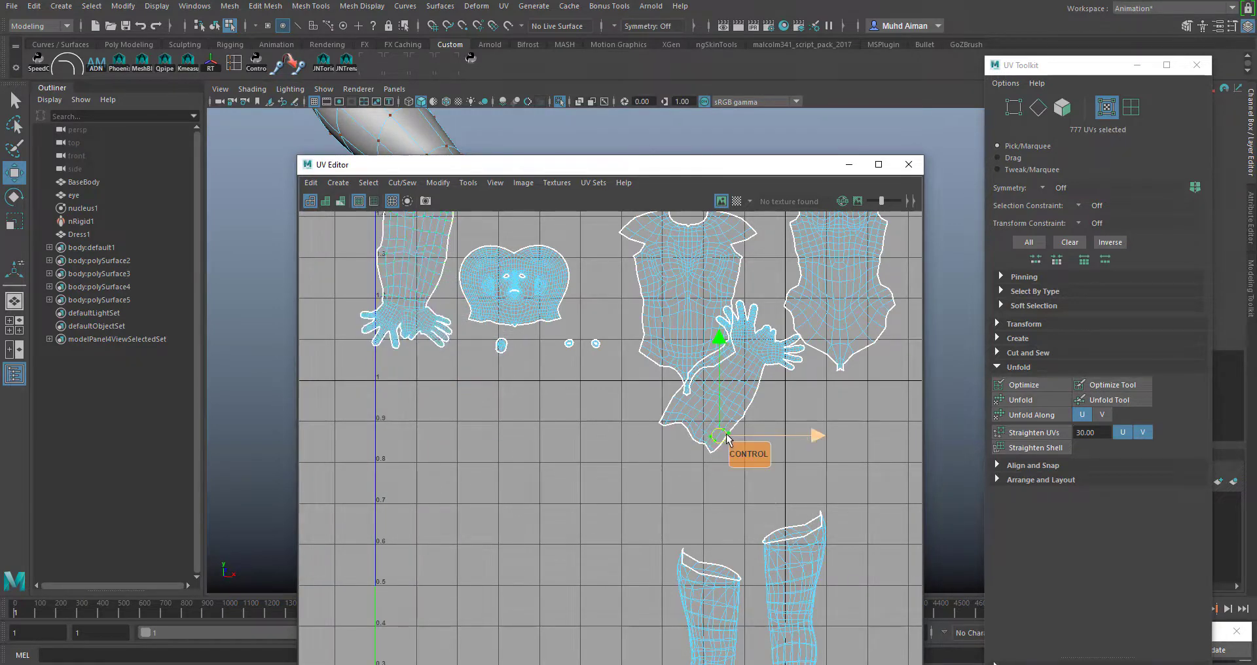
pyautogui.keyDown('ctrl'); pyautogui.moveTo(726, 434); pyautogui.dragTo(794, 452, button='right'); pyautogui.keyUp('ctrl')
pyautogui.press('e')
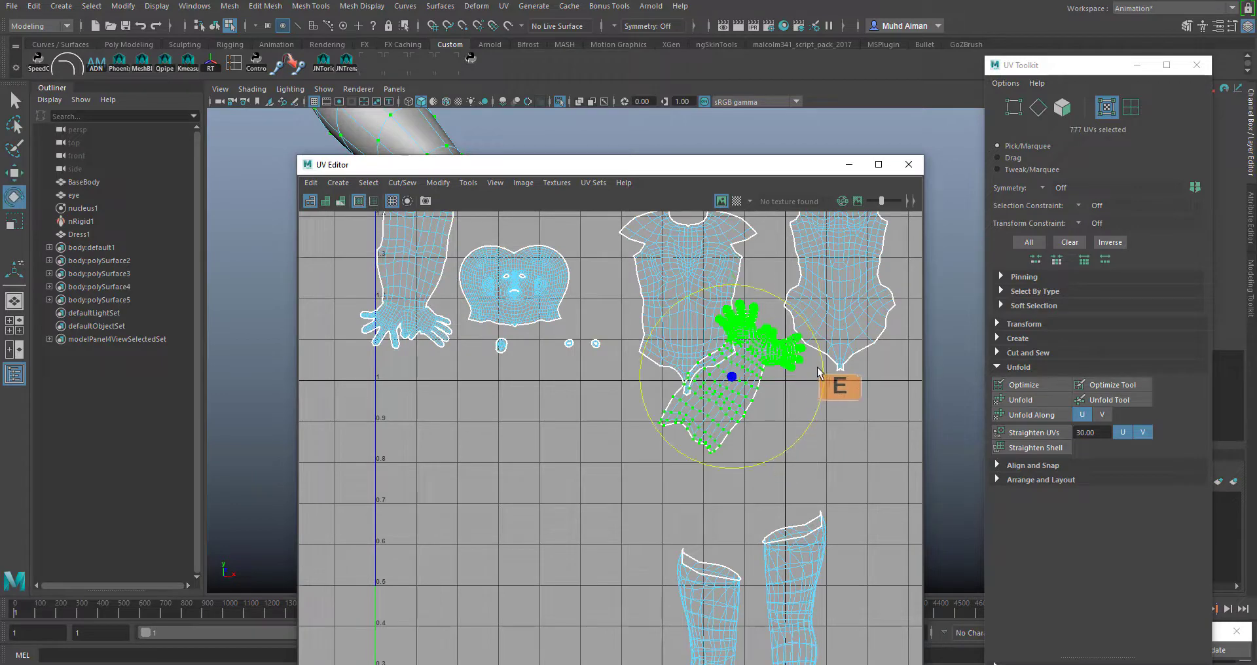
pyautogui.moveTo(819, 422); pyautogui.dragTo(788, 452)
pyautogui.moveTo(750, 442); pyautogui.dragTo(426, 446)
pyautogui.press('w')
pyautogui.click(712, 553)
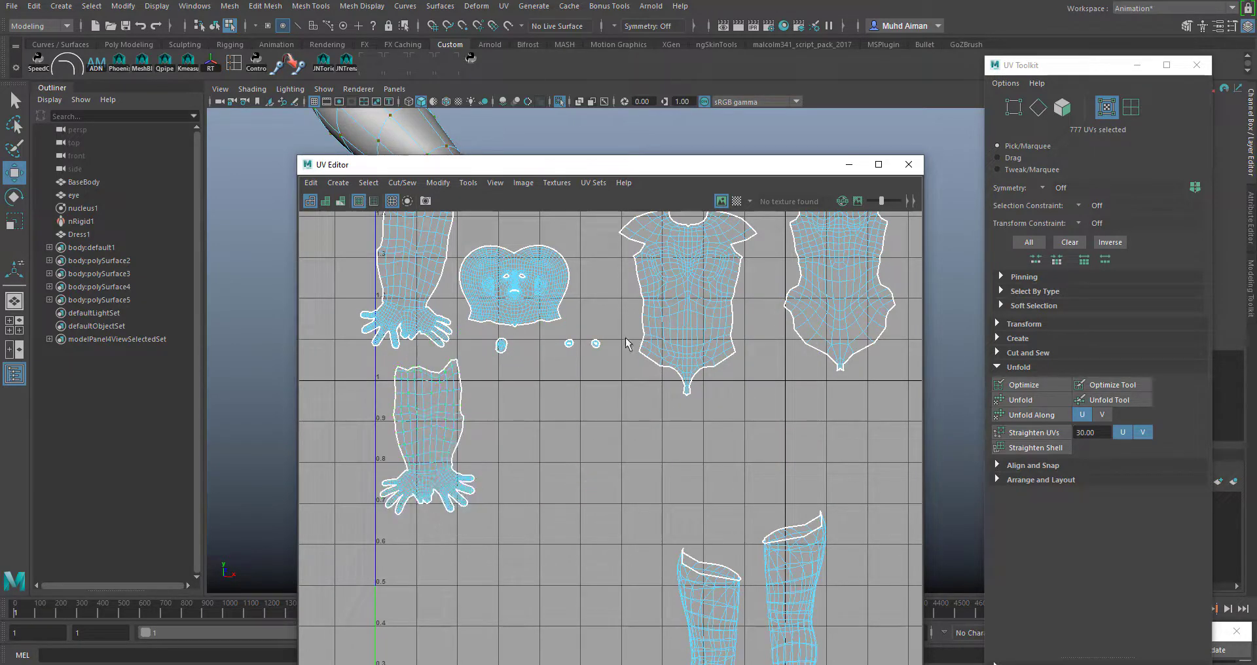
# - Move the UV Editor window aside to uncover the model and bring all the UV shells into view
pyautogui.moveTo(593, 165); pyautogui.dragTo(945, 170)
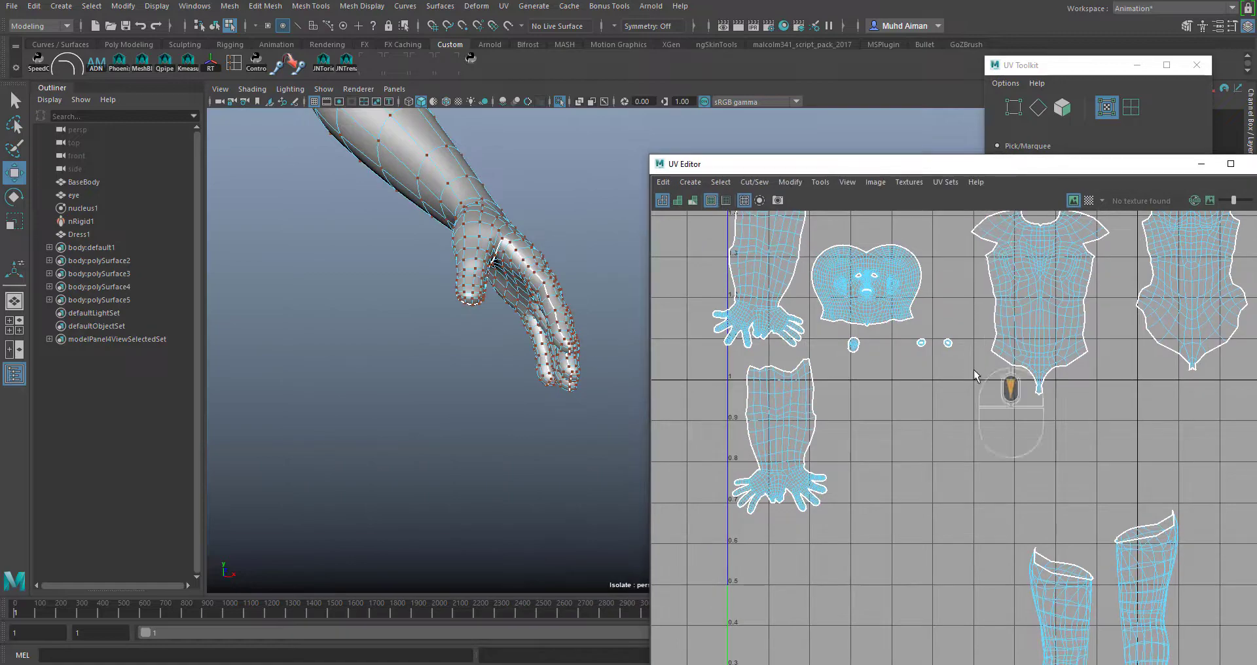
pyautogui.scroll(-3, 1035, 357)
pyautogui.scroll(-2, 450, 425)
# - Examine the seams around the hips and thighs, the legs and the soles of the feet on the model
pyautogui.keyDown('alt'); pyautogui.moveTo(449, 426); pyautogui.dragTo(524, 331, button='middle'); pyautogui.keyUp('alt')
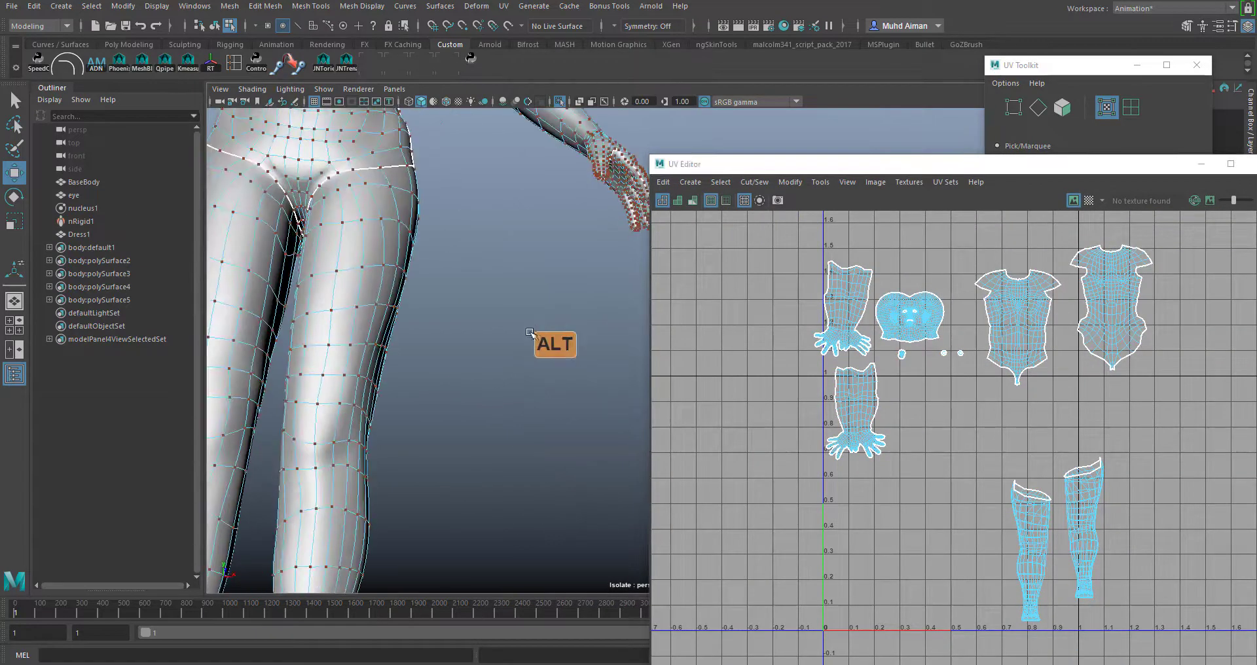
pyautogui.keyDown('alt'); pyautogui.moveTo(524, 331); pyautogui.dragTo(602, 350); pyautogui.keyUp('alt')
pyautogui.keyDown('alt'); pyautogui.moveTo(602, 350); pyautogui.dragTo(451, 445, button='right'); pyautogui.keyUp('alt')
pyautogui.keyDown('alt'); pyautogui.moveTo(348, 341); pyautogui.dragTo(395, 357, button='right'); pyautogui.keyUp('alt')
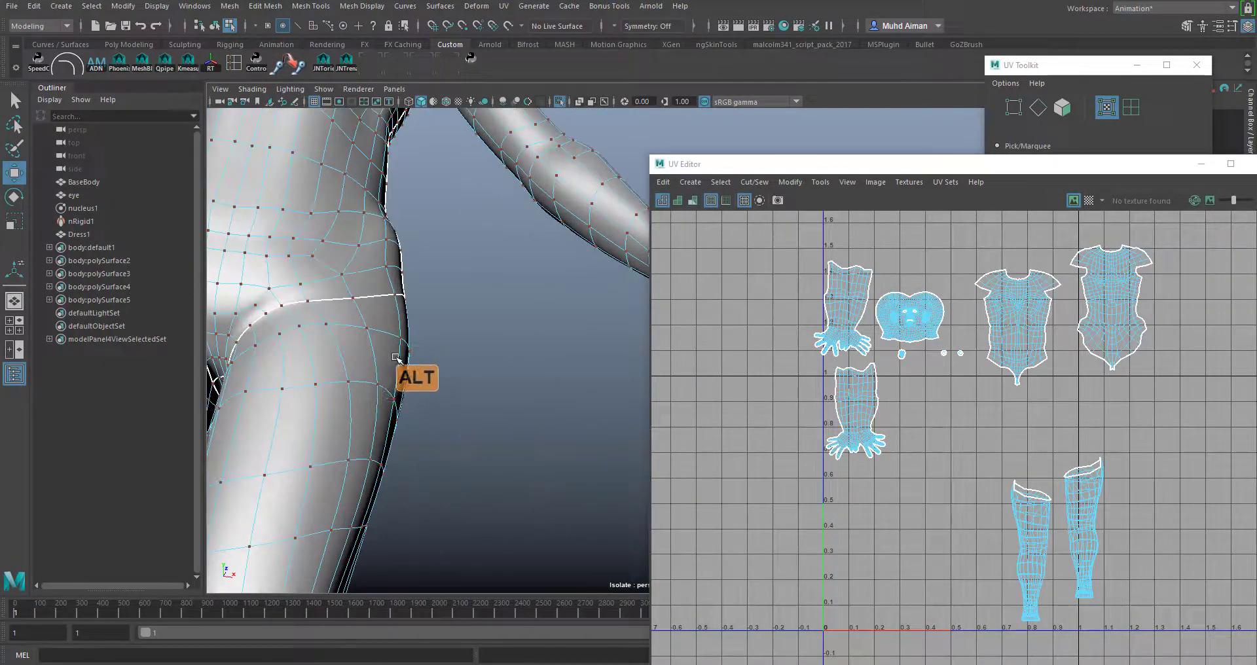
pyautogui.keyDown('alt'); pyautogui.moveTo(395, 358); pyautogui.dragTo(504, 159, button='middle'); pyautogui.keyUp('alt')
pyautogui.keyDown('alt'); pyautogui.moveTo(505, 160); pyautogui.dragTo(436, 219, button='right'); pyautogui.keyUp('alt')
pyautogui.keyDown('alt'); pyautogui.moveTo(436, 219); pyautogui.dragTo(490, 389); pyautogui.keyUp('alt')
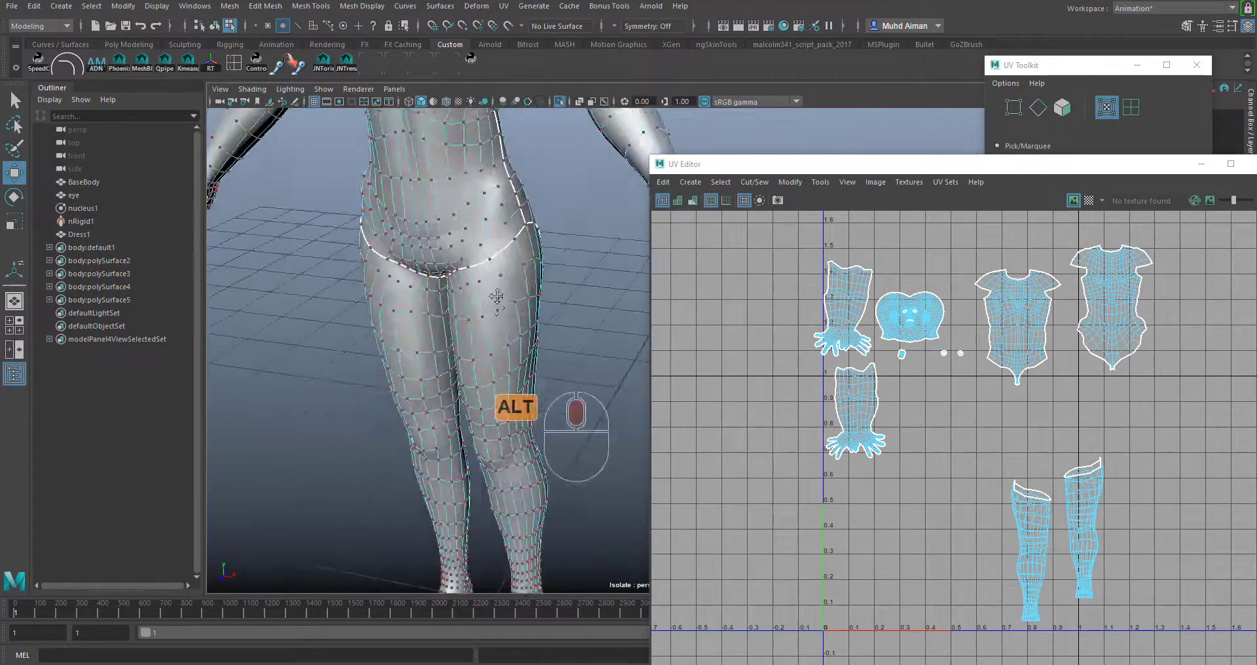
pyautogui.keyDown('alt'); pyautogui.moveTo(490, 389); pyautogui.dragTo(497, 171, button='middle'); pyautogui.keyUp('alt')
pyautogui.keyDown('alt'); pyautogui.moveTo(435, 243); pyautogui.dragTo(509, 180); pyautogui.keyUp('alt')
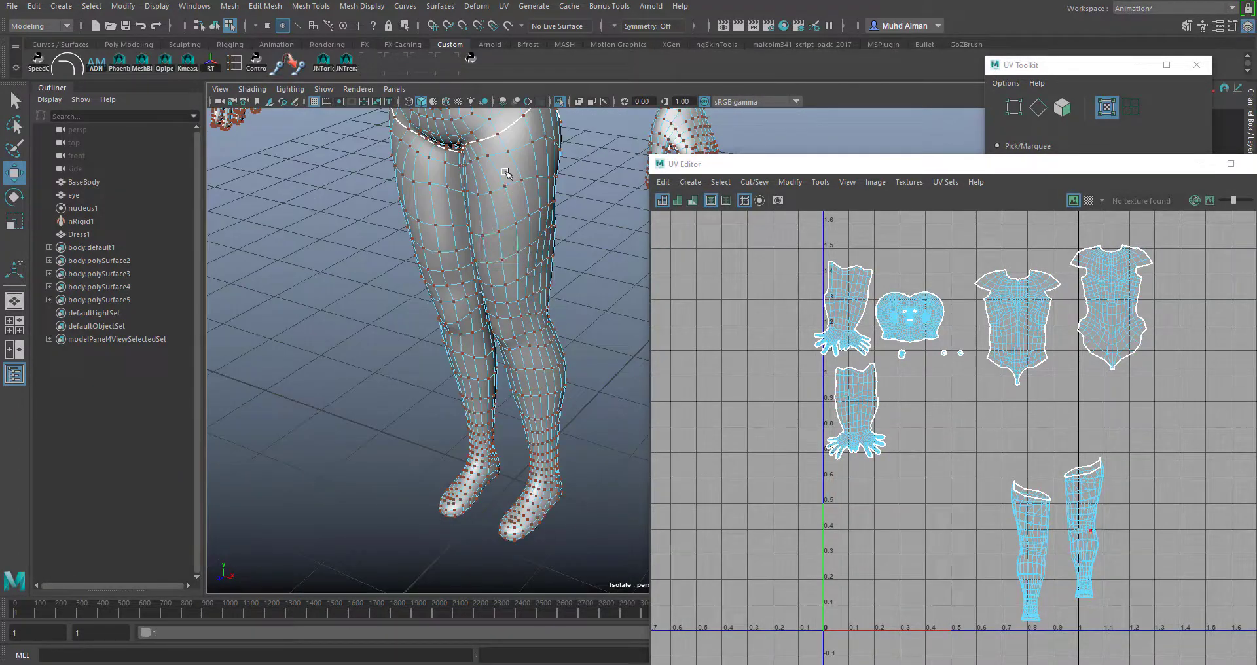
pyautogui.keyDown('alt'); pyautogui.moveTo(519, 361); pyautogui.dragTo(541, 241); pyautogui.keyUp('alt')
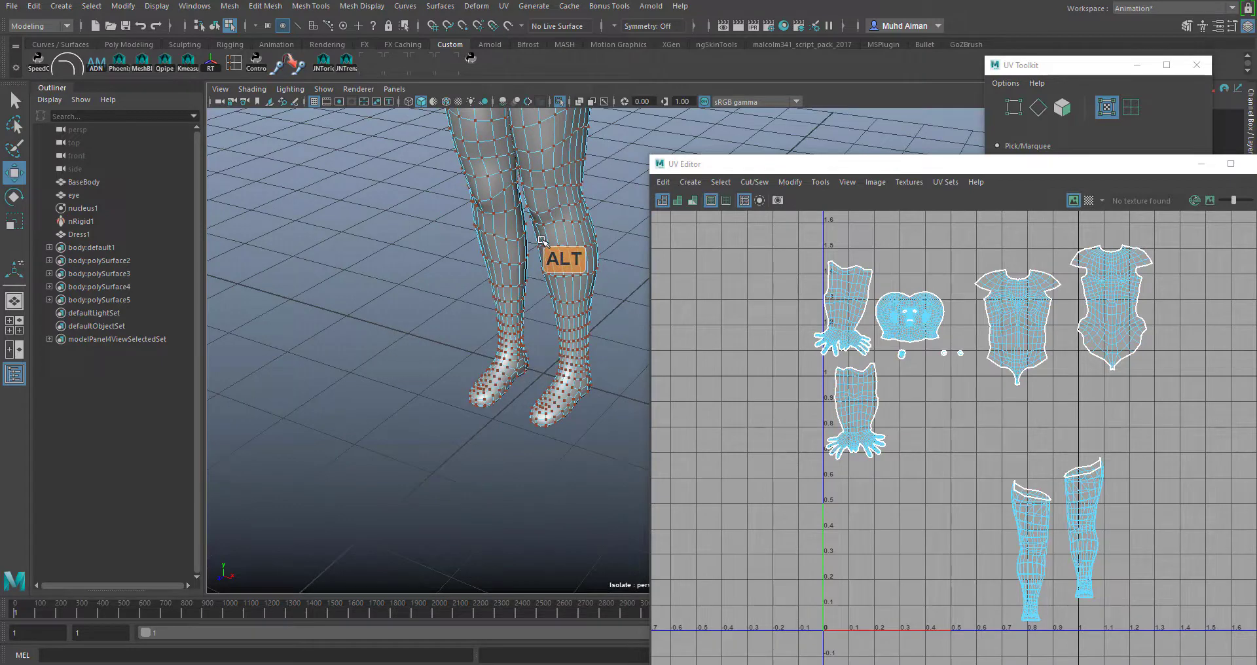
pyautogui.keyDown('alt'); pyautogui.moveTo(622, 289); pyautogui.dragTo(509, 429, button='right'); pyautogui.keyUp('alt')
pyautogui.keyDown('alt'); pyautogui.moveTo(510, 429); pyautogui.dragTo(579, 296, button='middle'); pyautogui.keyUp('alt')
pyautogui.keyDown('alt'); pyautogui.moveTo(424, 327); pyautogui.dragTo(508, 494, button='right'); pyautogui.keyUp('alt')
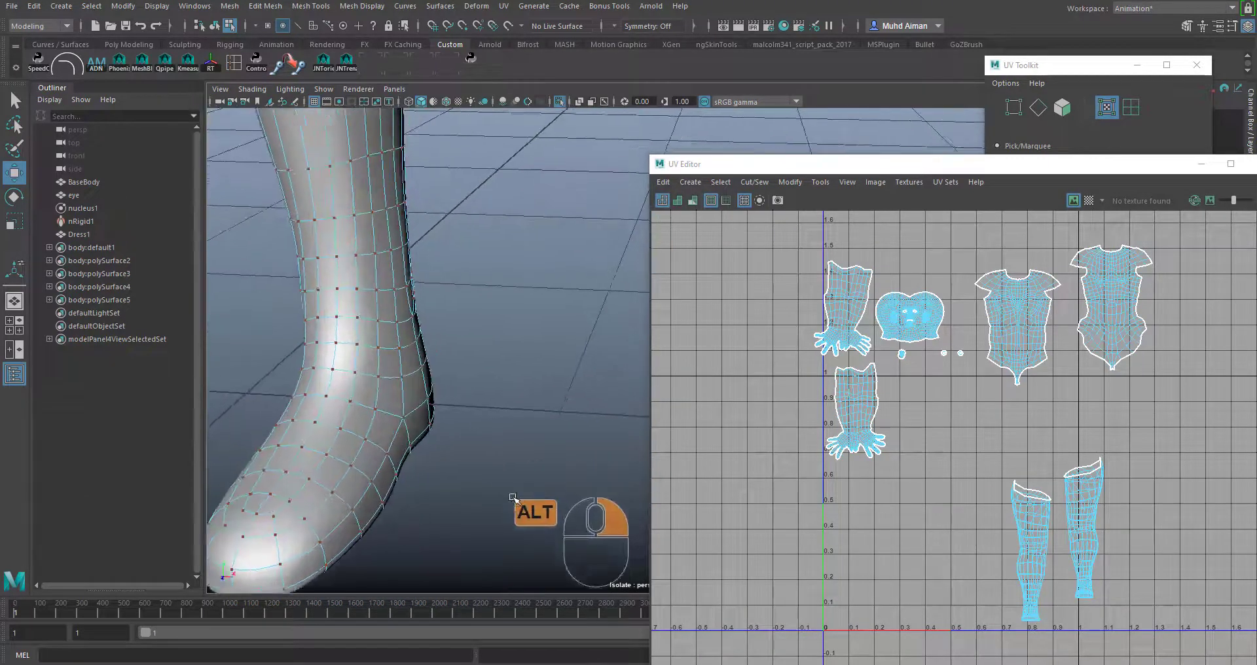
pyautogui.keyDown('alt'); pyautogui.moveTo(506, 490); pyautogui.dragTo(508, 412); pyautogui.keyUp('alt')
pyautogui.keyDown('alt'); pyautogui.moveTo(516, 383); pyautogui.dragTo(560, 245, button='middle'); pyautogui.keyUp('alt')
pyautogui.keyDown('alt'); pyautogui.moveTo(557, 255); pyautogui.dragTo(440, 352, button='right'); pyautogui.keyUp('alt')
pyautogui.keyDown('alt'); pyautogui.moveTo(432, 364); pyautogui.dragTo(453, 363, button='middle'); pyautogui.keyUp('alt')
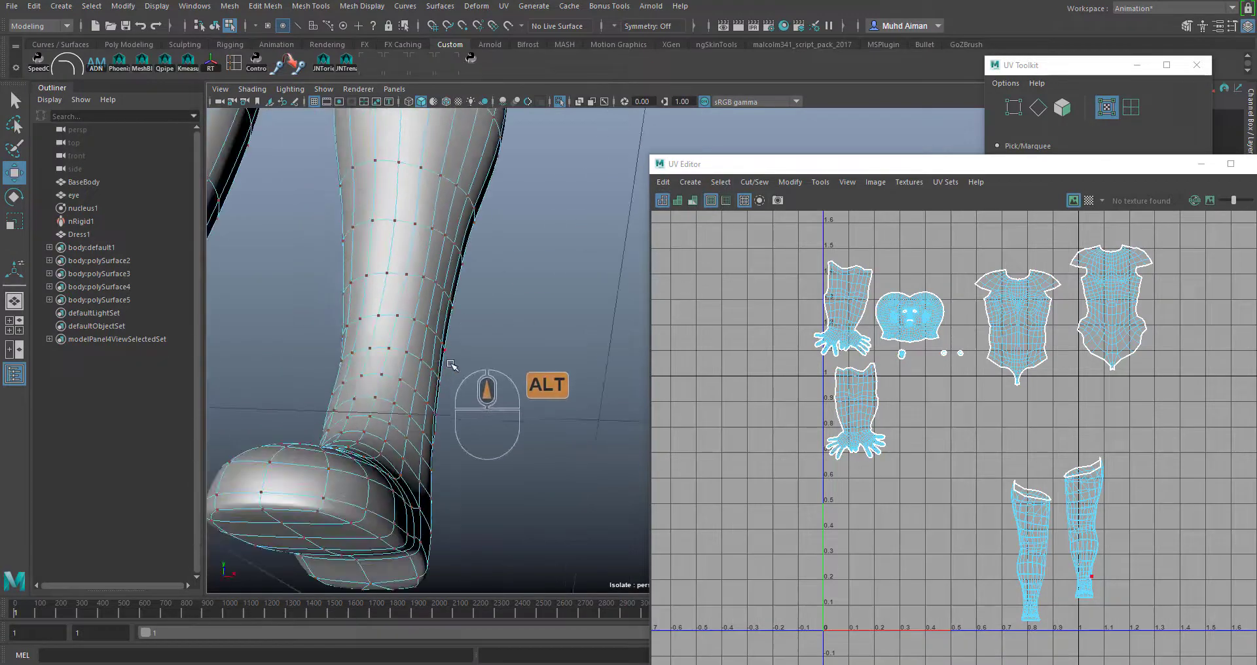
pyautogui.keyDown('alt'); pyautogui.moveTo(453, 363); pyautogui.dragTo(429, 336); pyautogui.keyUp('alt')
pyautogui.keyDown('alt'); pyautogui.moveTo(428, 335); pyautogui.dragTo(577, 206, button='middle'); pyautogui.keyUp('alt')
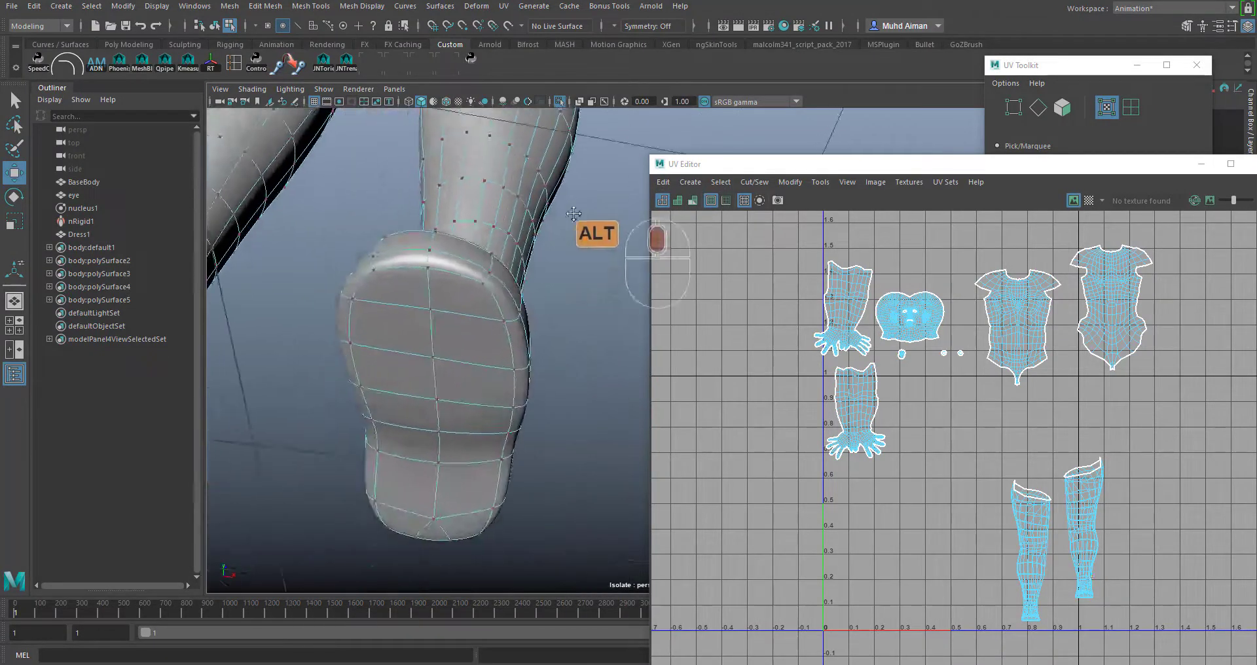
# - Switch the body mesh to edge selection and select the edges all around the sole of one foot
pyautogui.rightClick(418, 283)
pyautogui.moveTo(418, 284); pyautogui.dragTo(417, 252, button='right')
pyautogui.keyDown('alt'); pyautogui.moveTo(389, 319); pyautogui.dragTo(416, 316); pyautogui.keyUp('alt')
pyautogui.keyDown('alt'); pyautogui.moveTo(416, 315); pyautogui.dragTo(584, 302, button='middle'); pyautogui.keyUp('alt')
pyautogui.keyDown('alt'); pyautogui.moveTo(551, 350); pyautogui.dragTo(531, 302); pyautogui.keyUp('alt')
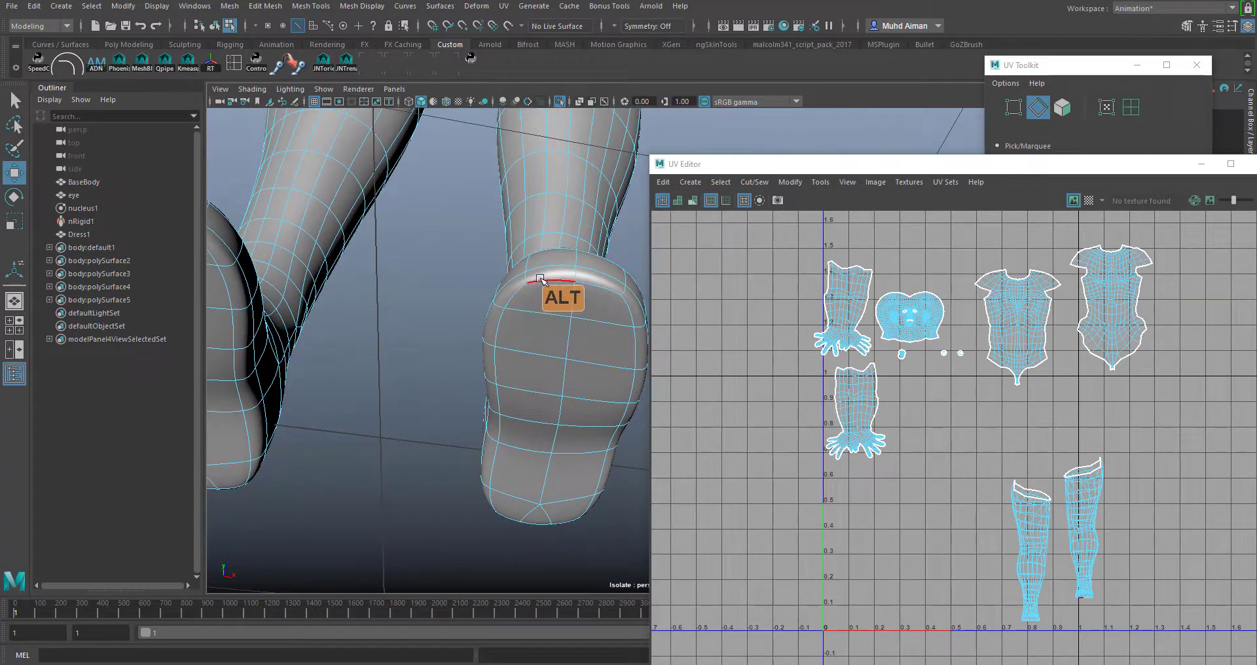
pyautogui.click(540, 280)
pyautogui.keyDown('shift'); pyautogui.doubleClick(511, 298); pyautogui.keyUp('shift')
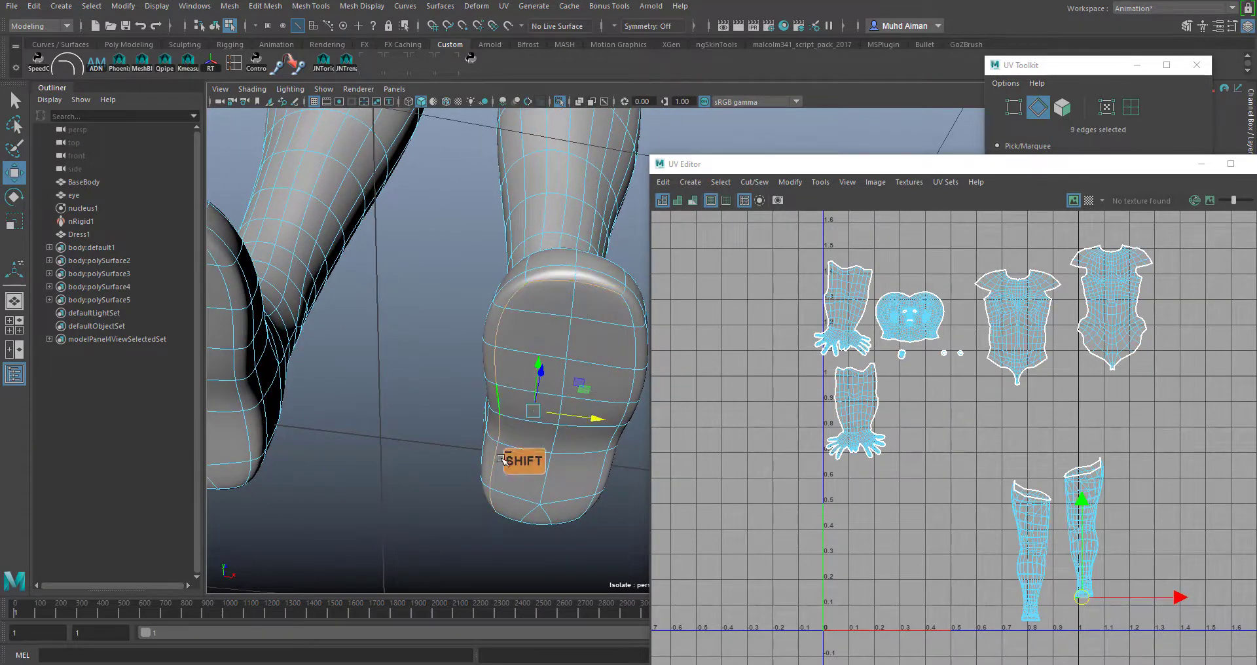
pyautogui.keyDown('shift'); pyautogui.click(524, 523); pyautogui.keyUp('shift')
pyautogui.keyDown('shift'); pyautogui.click(567, 524); pyautogui.keyUp('shift')
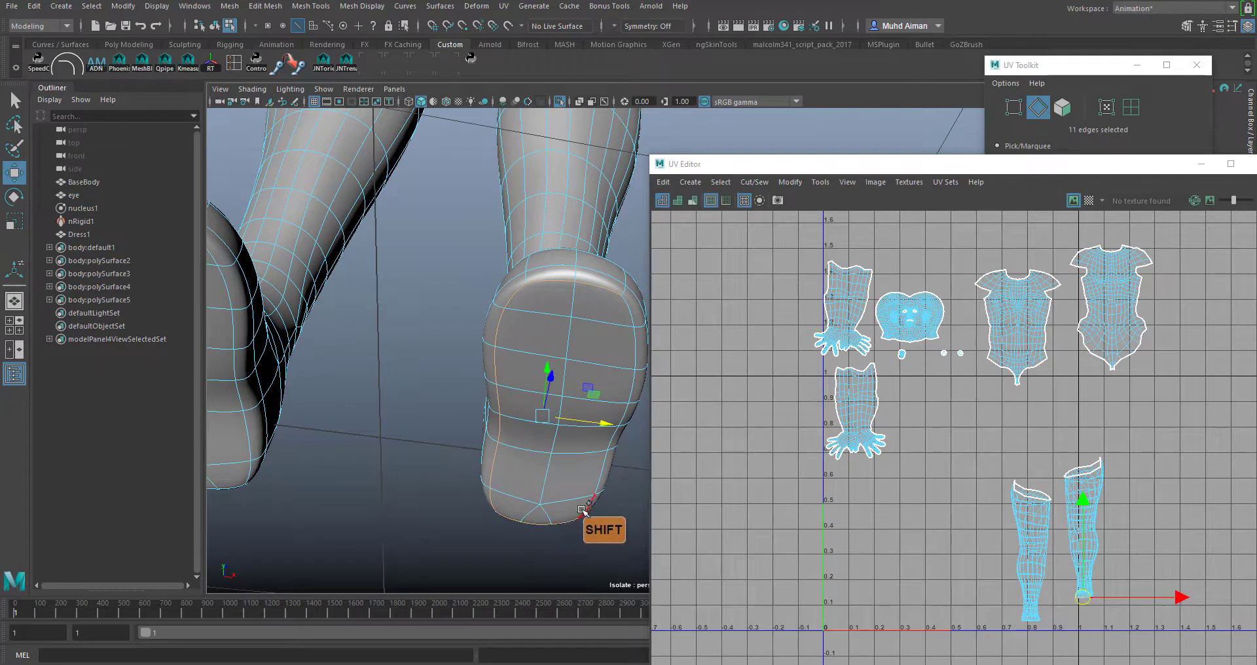
pyautogui.keyDown('shift'); pyautogui.click(584, 506); pyautogui.keyUp('shift')
# - Add the edges all around the other foot's sole to the selection
pyautogui.keyDown('alt'); pyautogui.moveTo(535, 422); pyautogui.dragTo(328, 289); pyautogui.keyUp('alt')
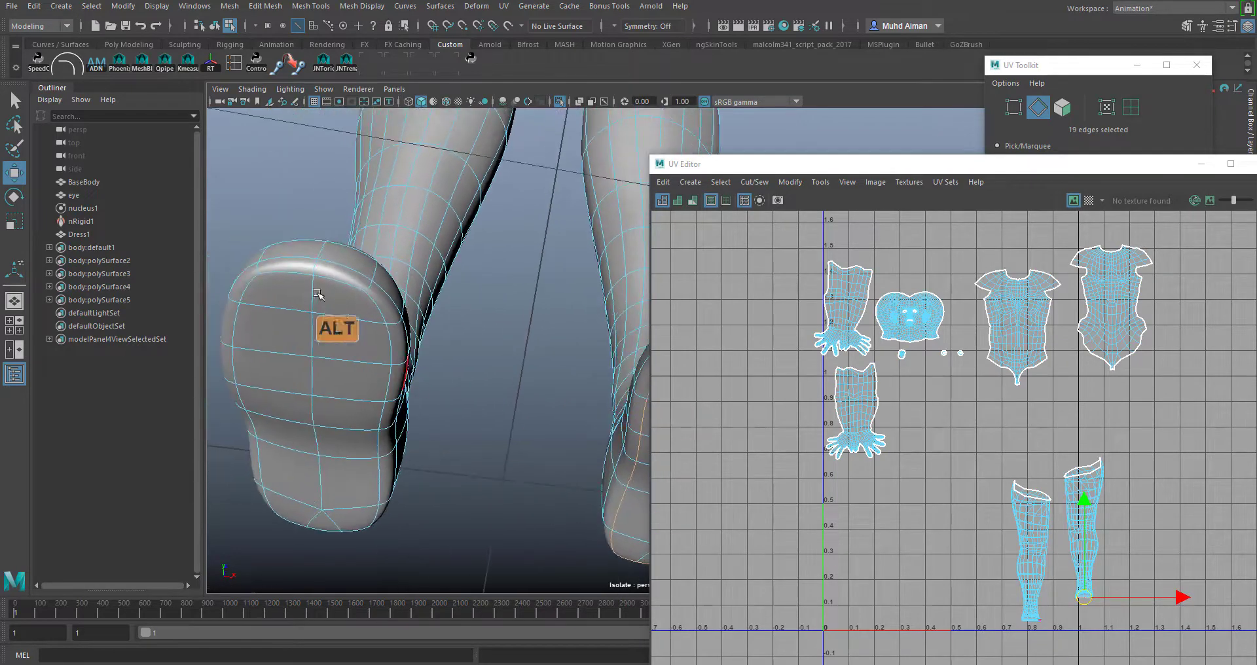
pyautogui.keyDown('shift'); pyautogui.click(298, 273); pyautogui.keyUp('shift')
pyautogui.keyDown('shift'); pyautogui.doubleClick(251, 286); pyautogui.keyUp('shift')
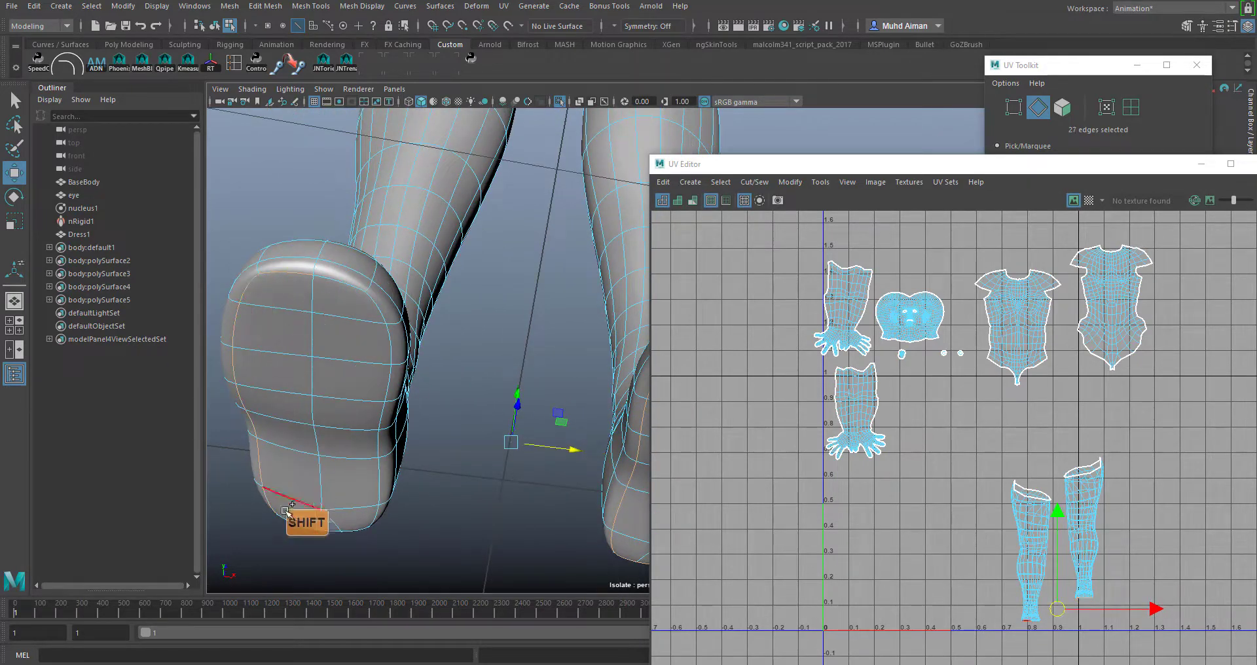
pyautogui.keyDown('shift'); pyautogui.click(327, 527); pyautogui.keyUp('shift')
pyautogui.keyDown('shift'); pyautogui.click(377, 520); pyautogui.keyUp('shift')
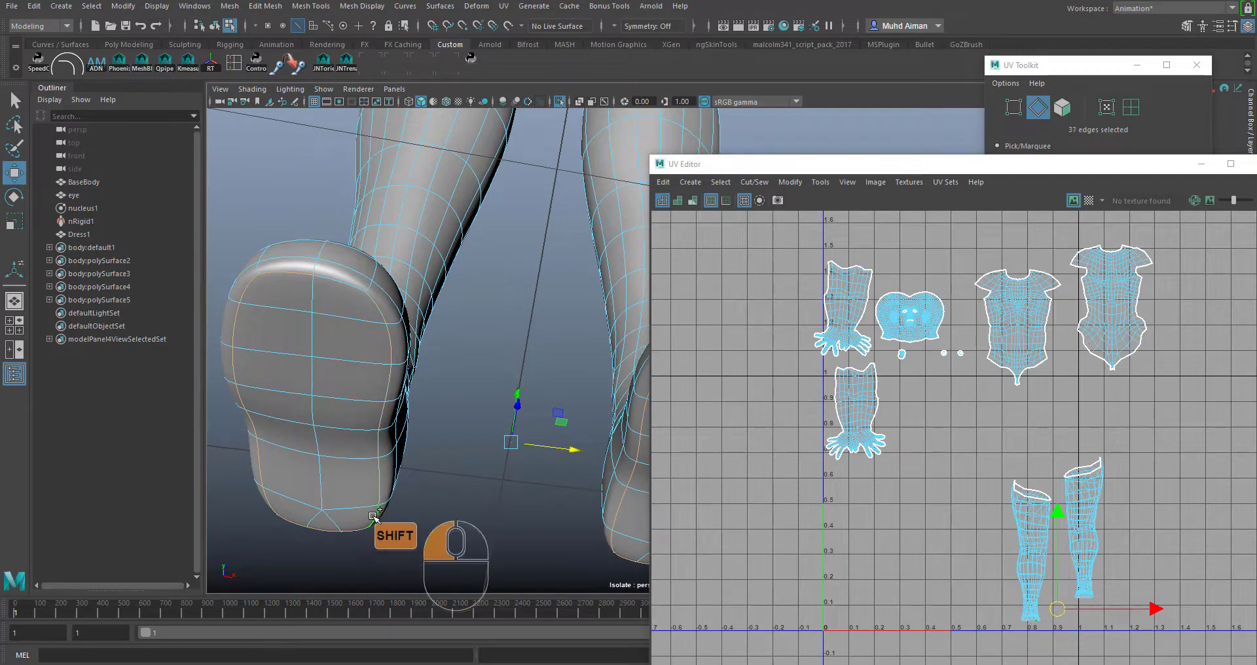
pyautogui.keyDown('shift'); pyautogui.click(339, 276); pyautogui.keyUp('shift')
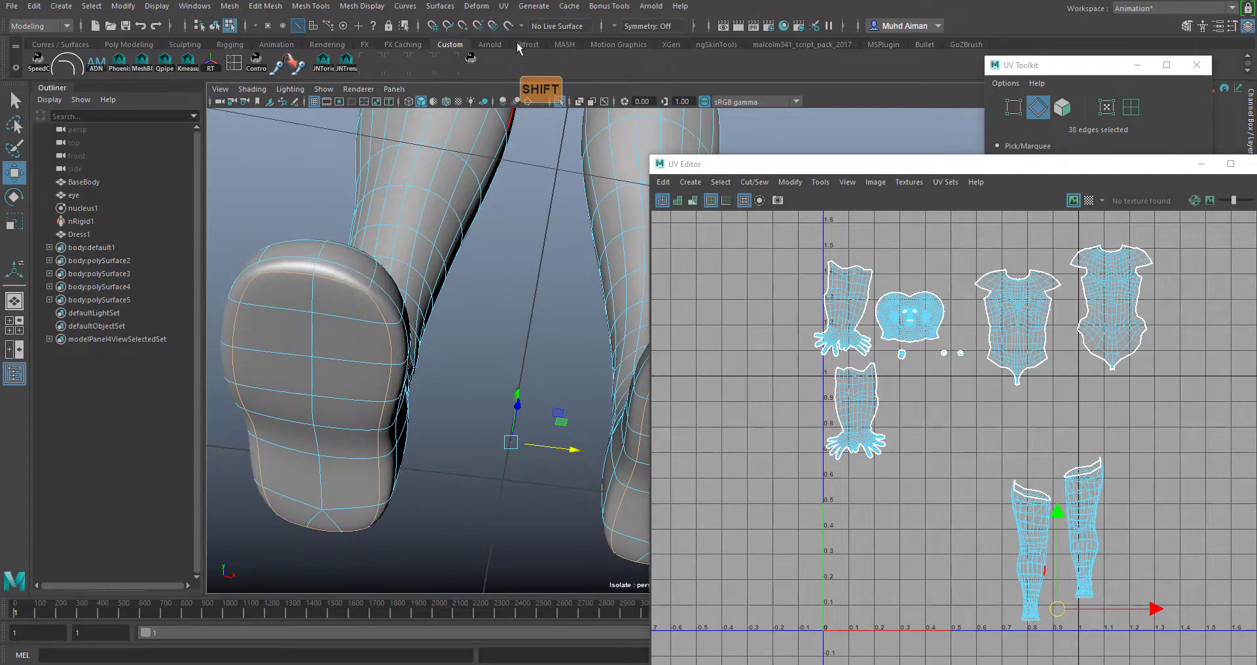
# - Cut the UVs along the selected edges around both foot soles
pyautogui.click(503, 6)
pyautogui.click(556, 231)
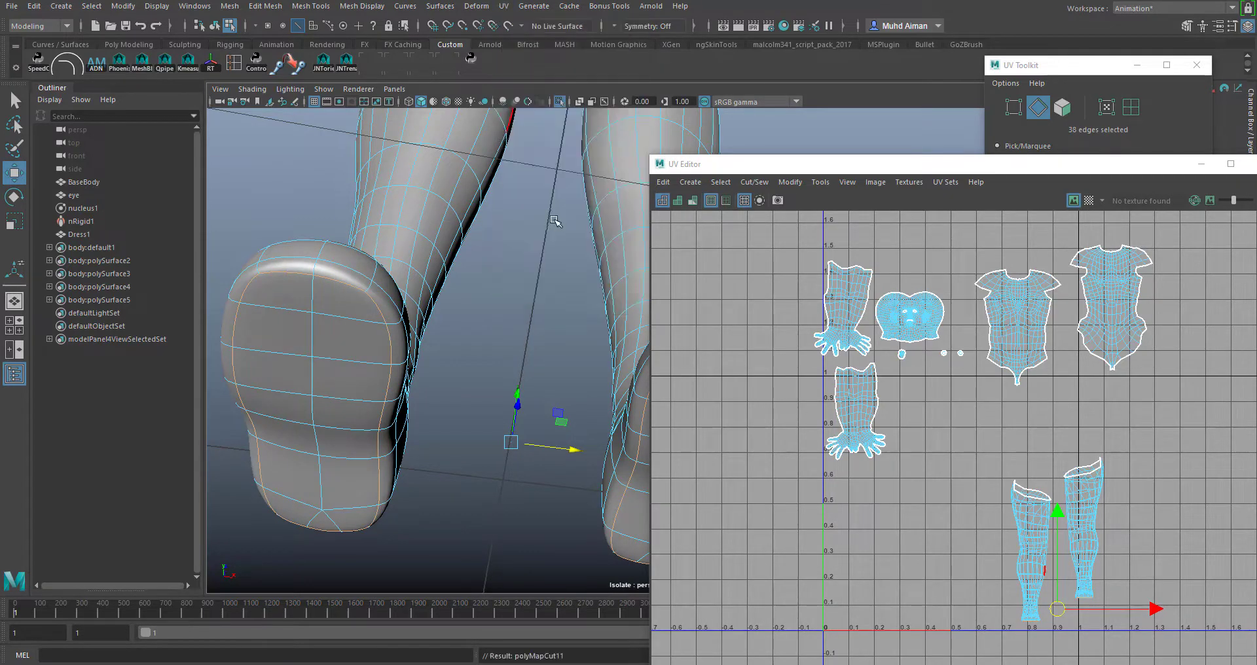
pyautogui.keyDown('alt'); pyautogui.moveTo(488, 403); pyautogui.dragTo(492, 457); pyautogui.keyUp('alt')
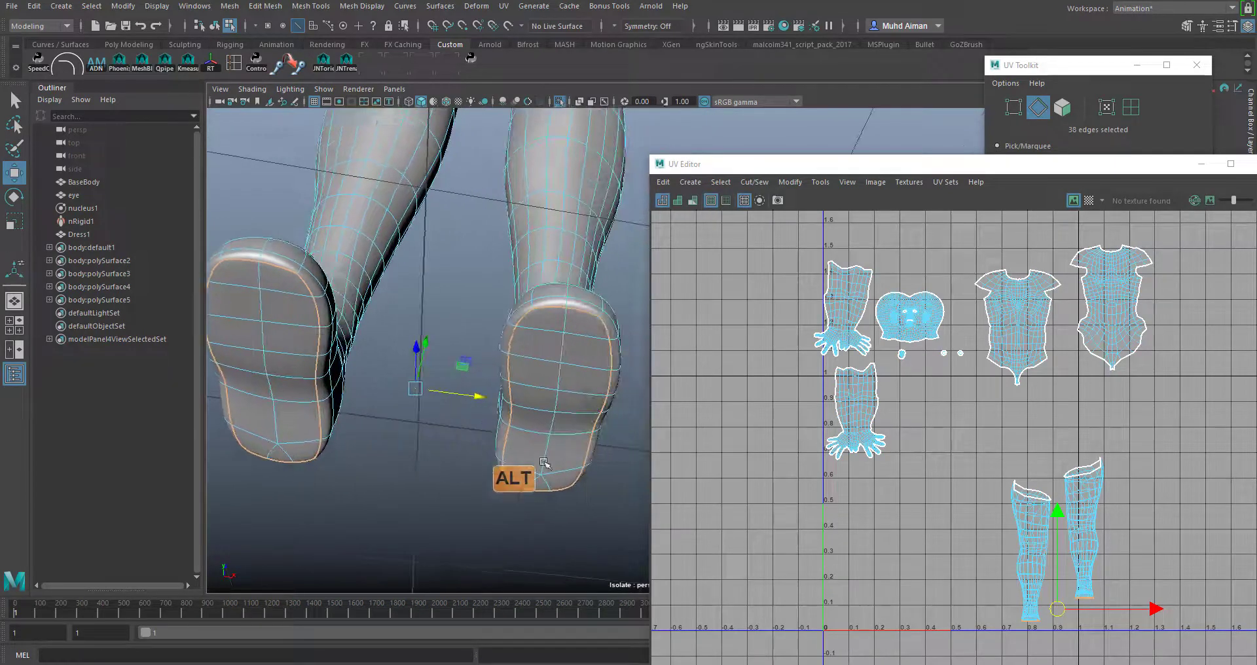
# - Move the UV Editor clear of the legs and select one vertical edge at the back of a heel
pyautogui.keyDown('alt'); pyautogui.moveTo(518, 322); pyautogui.dragTo(260, 388); pyautogui.keyUp('alt')
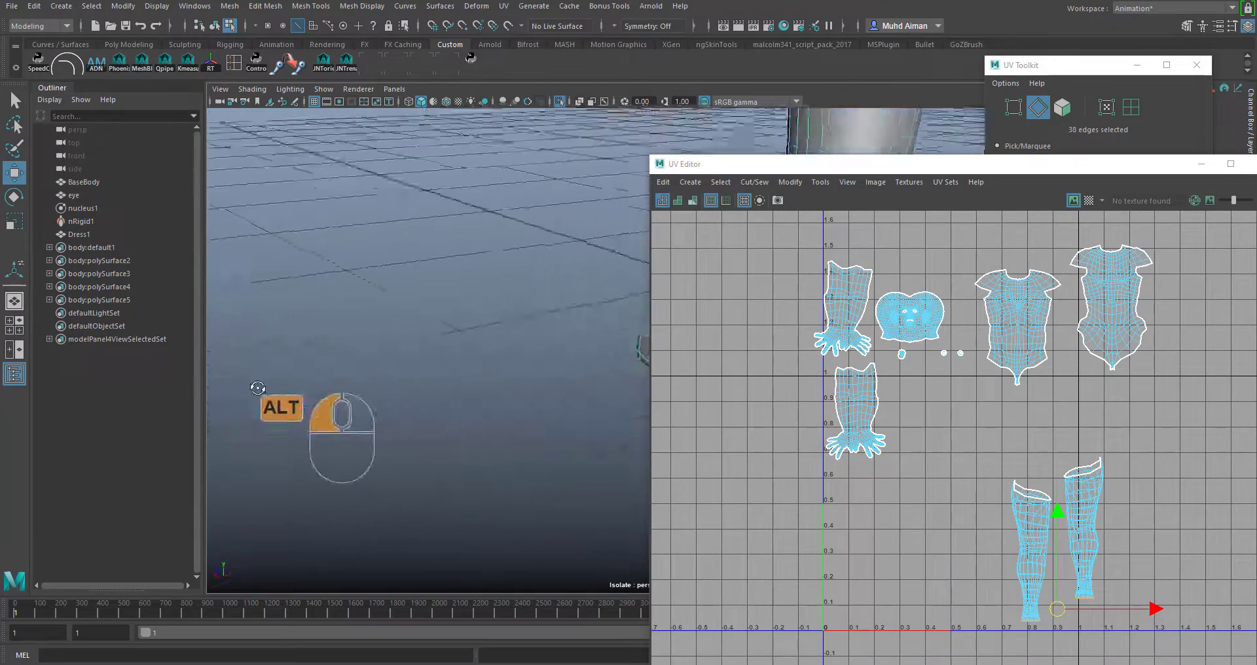
pyautogui.keyDown('alt'); pyautogui.moveTo(260, 388); pyautogui.dragTo(74, 298, button='middle'); pyautogui.keyUp('alt')
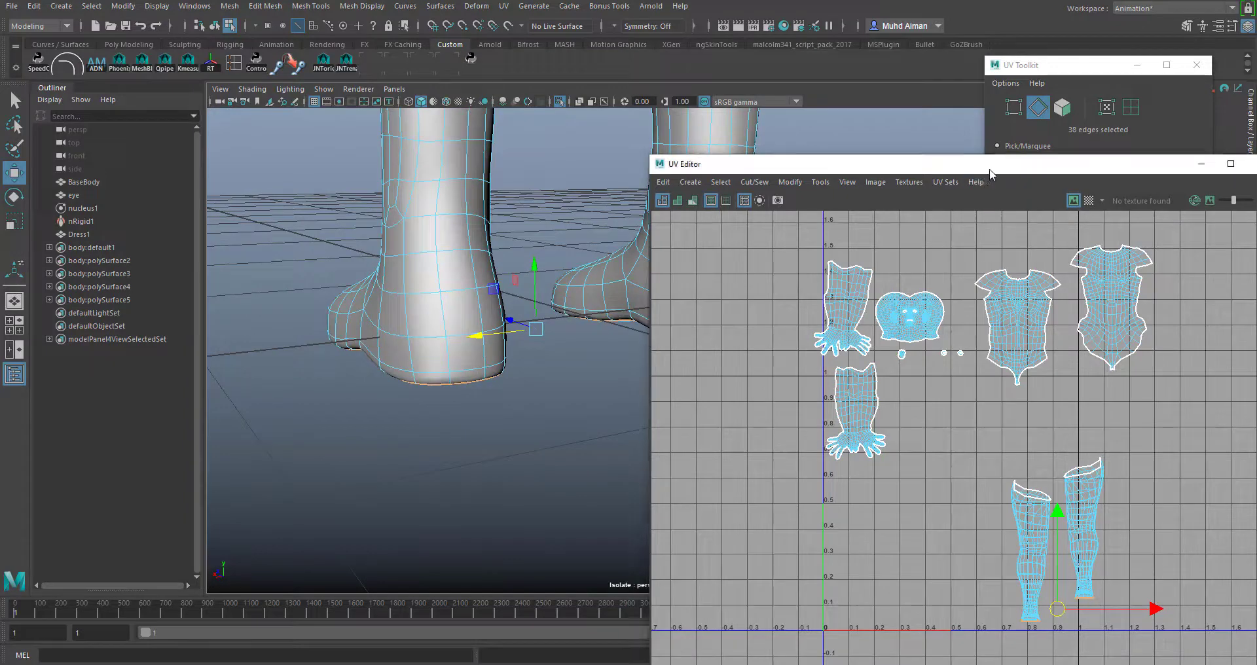
pyautogui.moveTo(987, 169); pyautogui.dragTo(1134, 452)
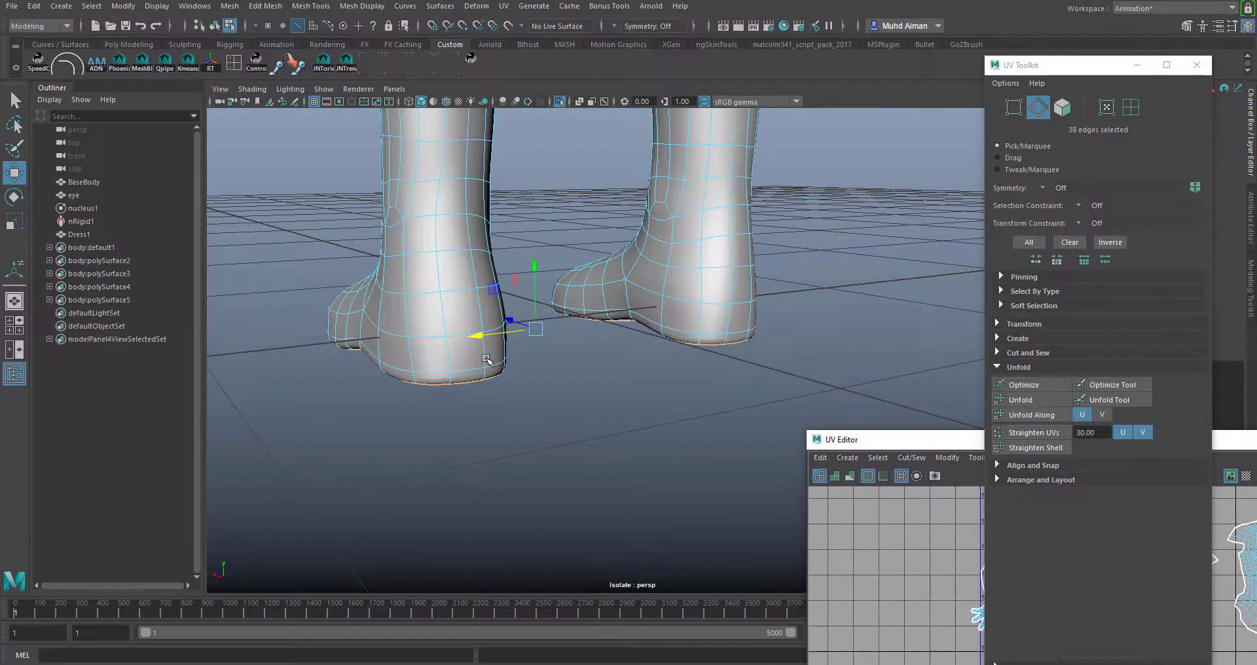
pyautogui.click(487, 359)
pyautogui.keyDown('alt'); pyautogui.moveTo(576, 331); pyautogui.dragTo(651, 477); pyautogui.keyUp('alt')
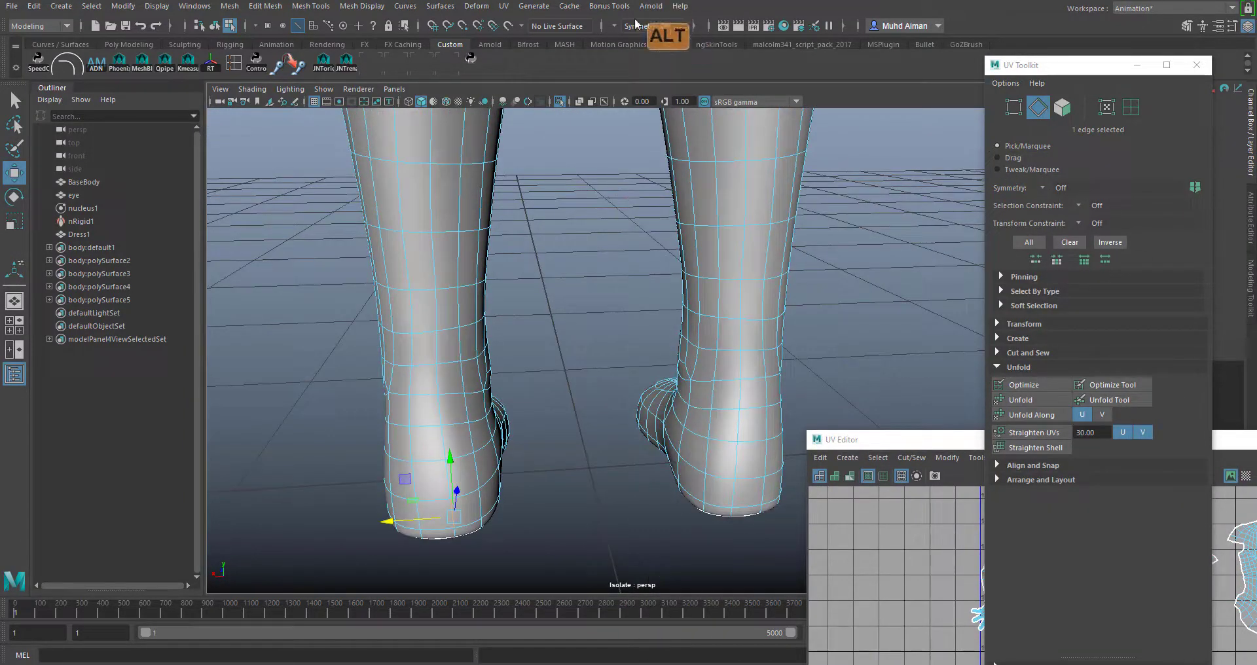
# - Turn on Object X symmetry and select the vertical edges up the back of the heels
pyautogui.click(617, 26)
pyautogui.click(646, 47)
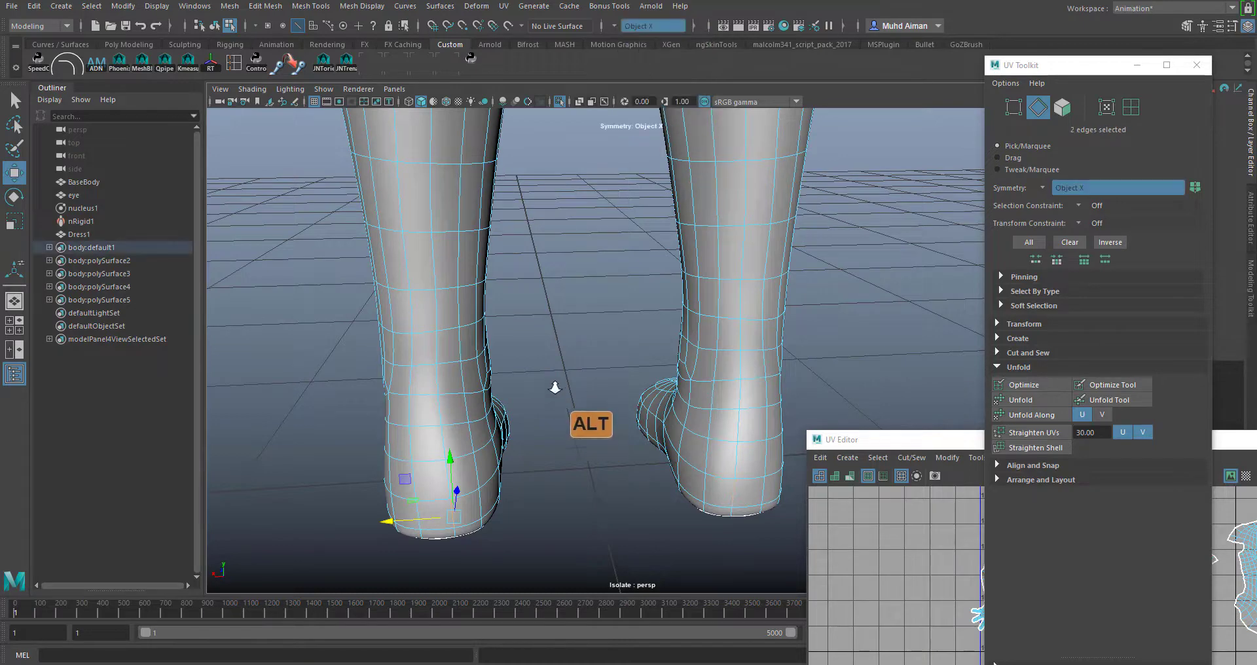
pyautogui.keyDown('alt'); pyautogui.moveTo(555, 388); pyautogui.dragTo(546, 436); pyautogui.keyUp('alt')
pyautogui.keyDown('alt'); pyautogui.moveTo(552, 502); pyautogui.dragTo(487, 451); pyautogui.keyUp('alt')
pyautogui.click(482, 453)
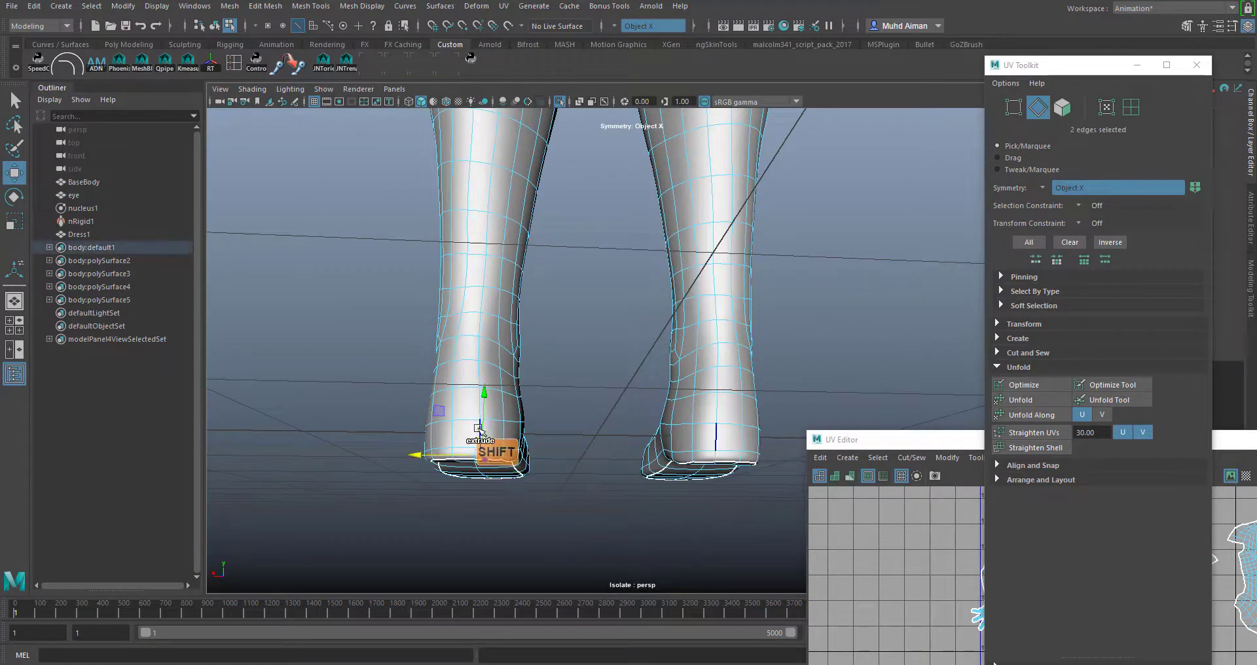
pyautogui.keyDown('shift'); pyautogui.click(478, 429); pyautogui.keyUp('shift')
pyautogui.keyDown('shift'); pyautogui.click(479, 401); pyautogui.keyUp('shift')
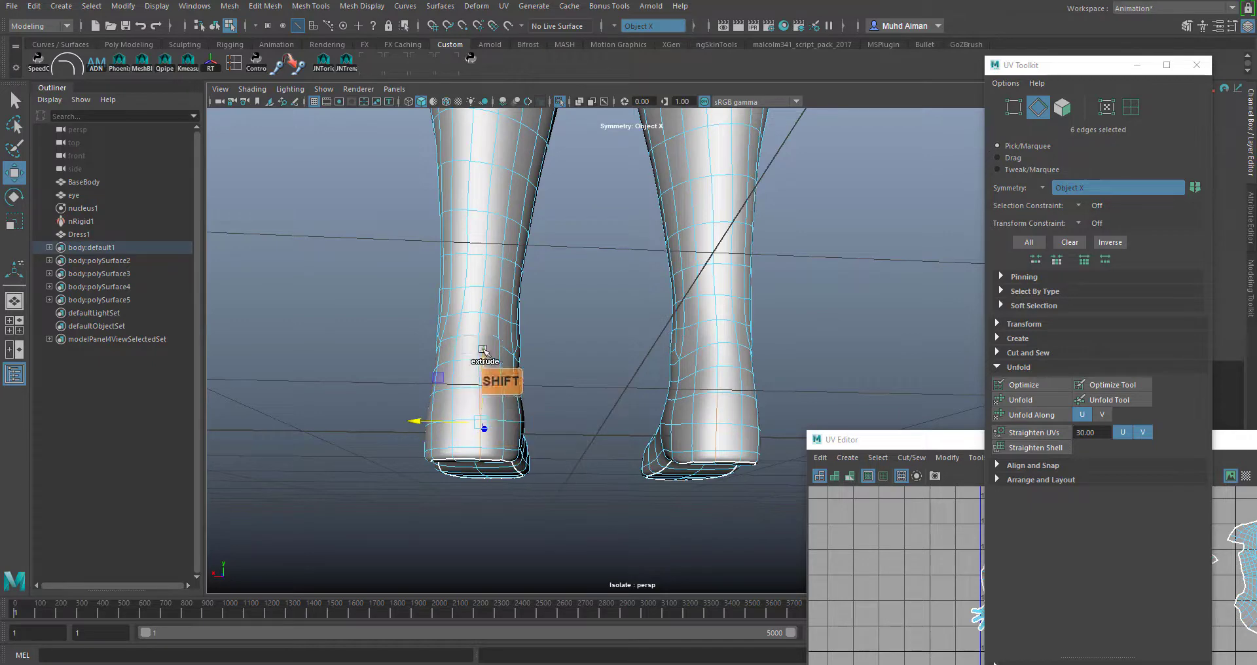
# - Extend the mirrored edge selection up the backs of the calves and thighs to the seam under the buttocks
pyautogui.keyDown('shift'); pyautogui.doubleClick(491, 186); pyautogui.keyUp('shift')
pyautogui.keyDown('alt'); pyautogui.moveTo(561, 175); pyautogui.dragTo(551, 468, button='middle'); pyautogui.keyUp('alt')
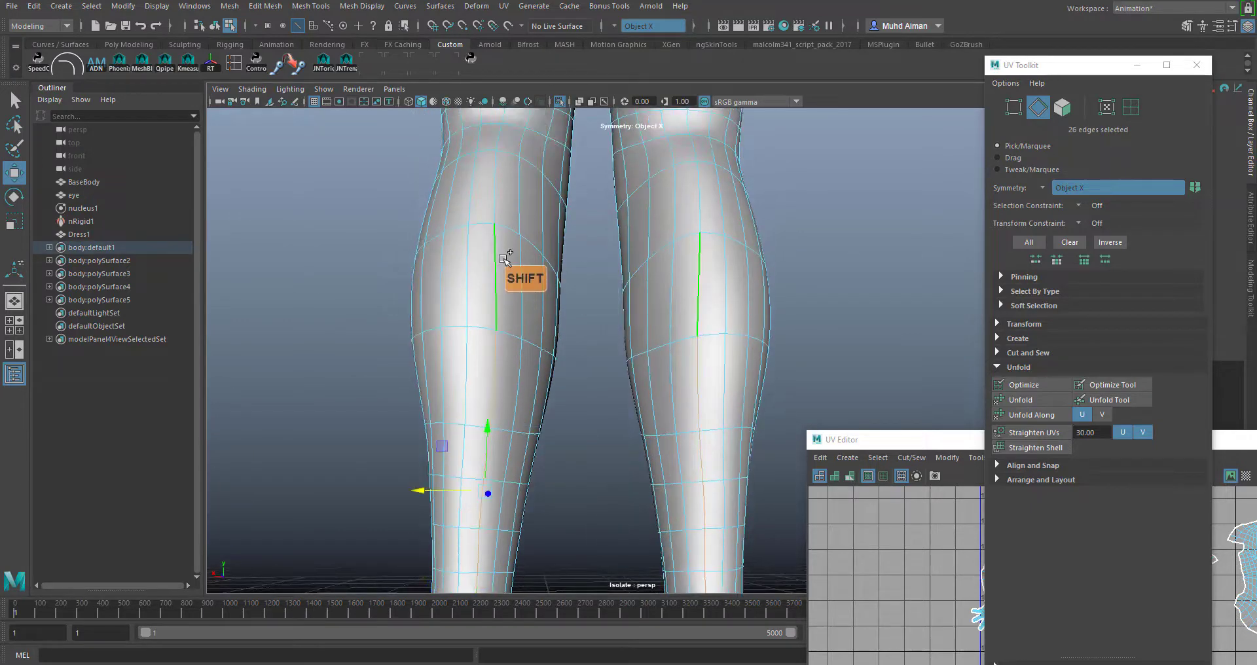
pyautogui.keyDown('alt'); pyautogui.moveTo(576, 262); pyautogui.dragTo(593, 543, button='middle'); pyautogui.keyUp('alt')
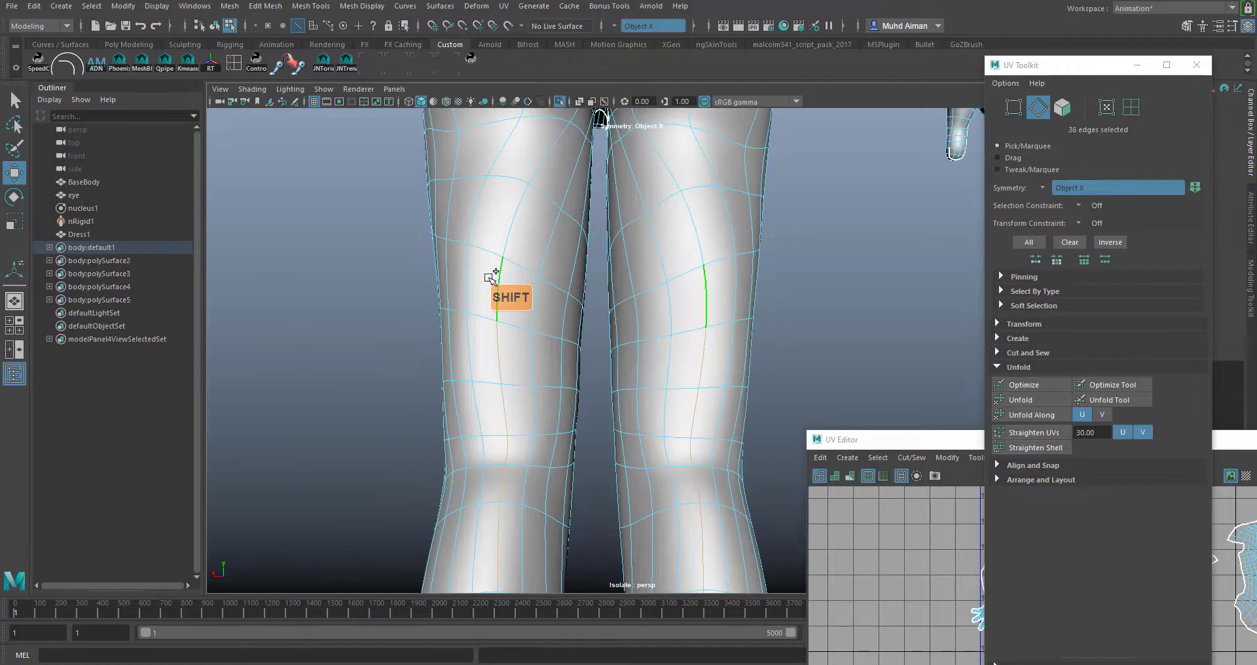
pyautogui.keyDown('alt'); pyautogui.moveTo(628, 275); pyautogui.dragTo(660, 441, button='middle'); pyautogui.keyUp('alt')
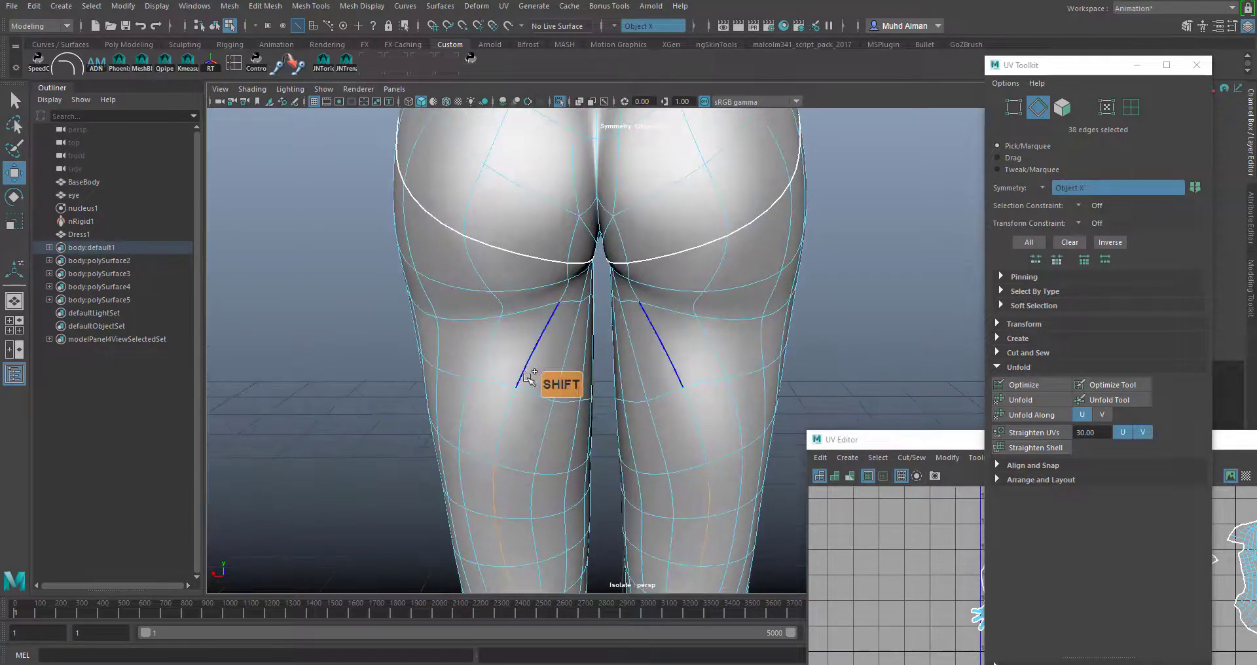
pyautogui.keyDown('shift'); pyautogui.click(569, 290); pyautogui.keyUp('shift')
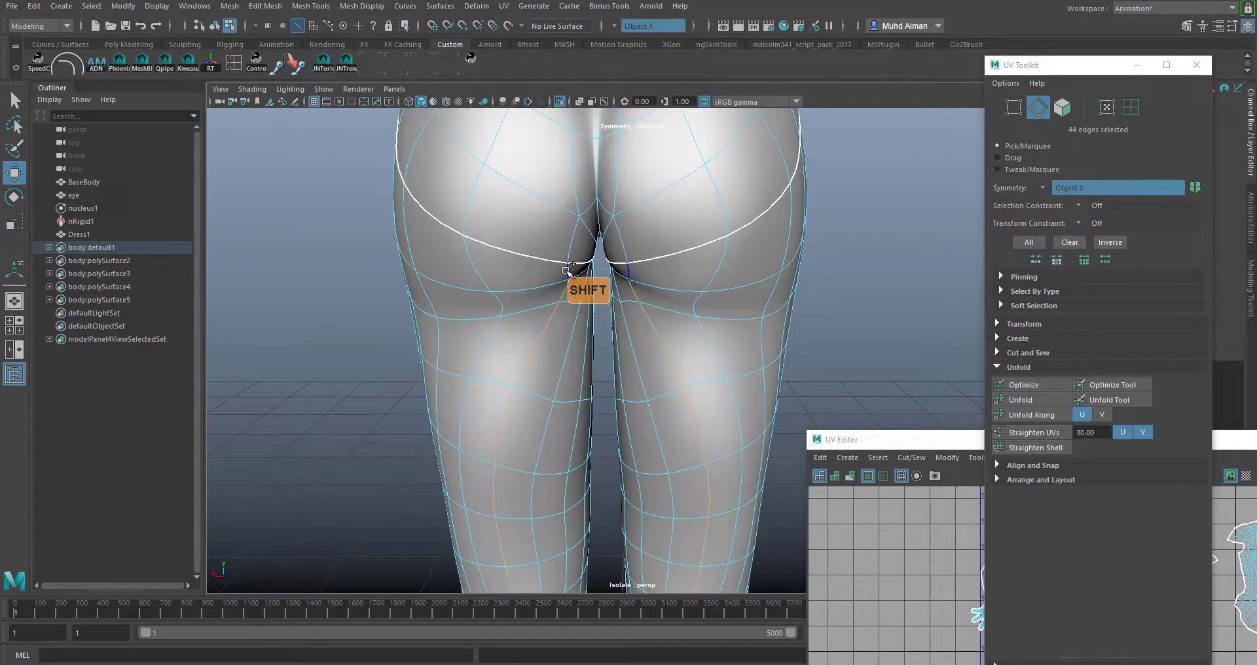
pyautogui.keyDown('shift'); pyautogui.click(677, 356); pyautogui.keyUp('shift')
# - Cut the UVs along the selected edges down the backs of both legs
pyautogui.keyDown('alt'); pyautogui.moveTo(679, 353); pyautogui.dragTo(569, 198, button='right'); pyautogui.keyUp('alt')
pyautogui.keyDown('alt'); pyautogui.moveTo(609, 321); pyautogui.dragTo(569, 38, button='middle'); pyautogui.keyUp('alt')
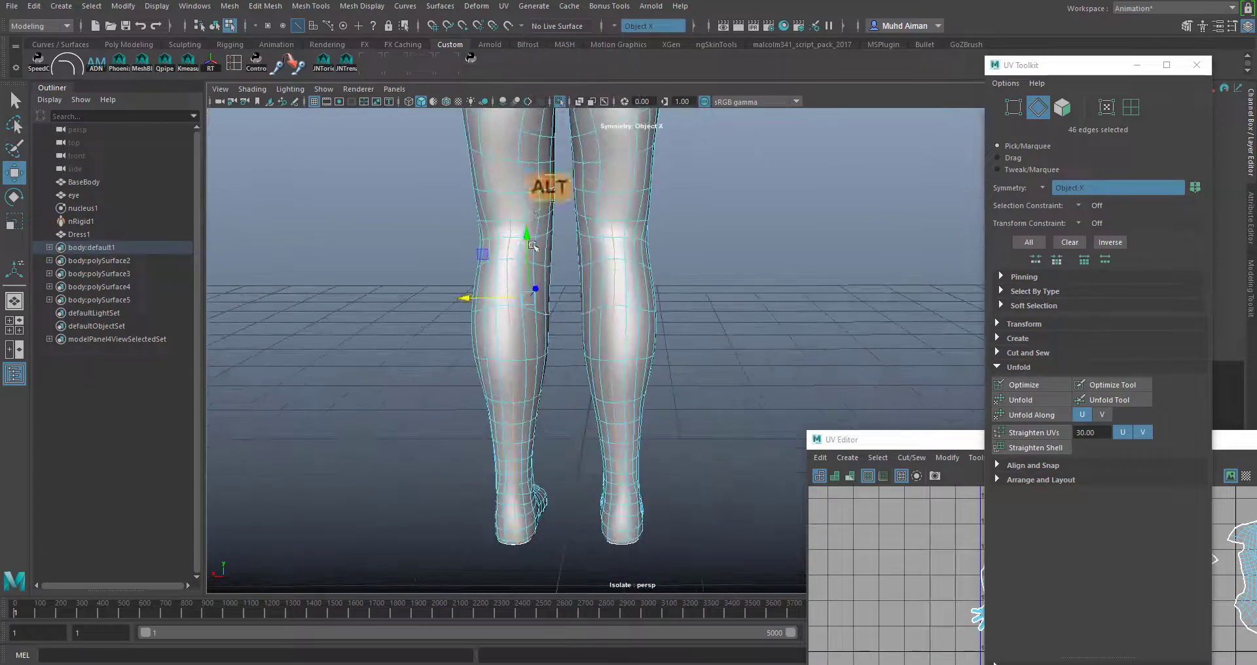
pyautogui.click(504, 7)
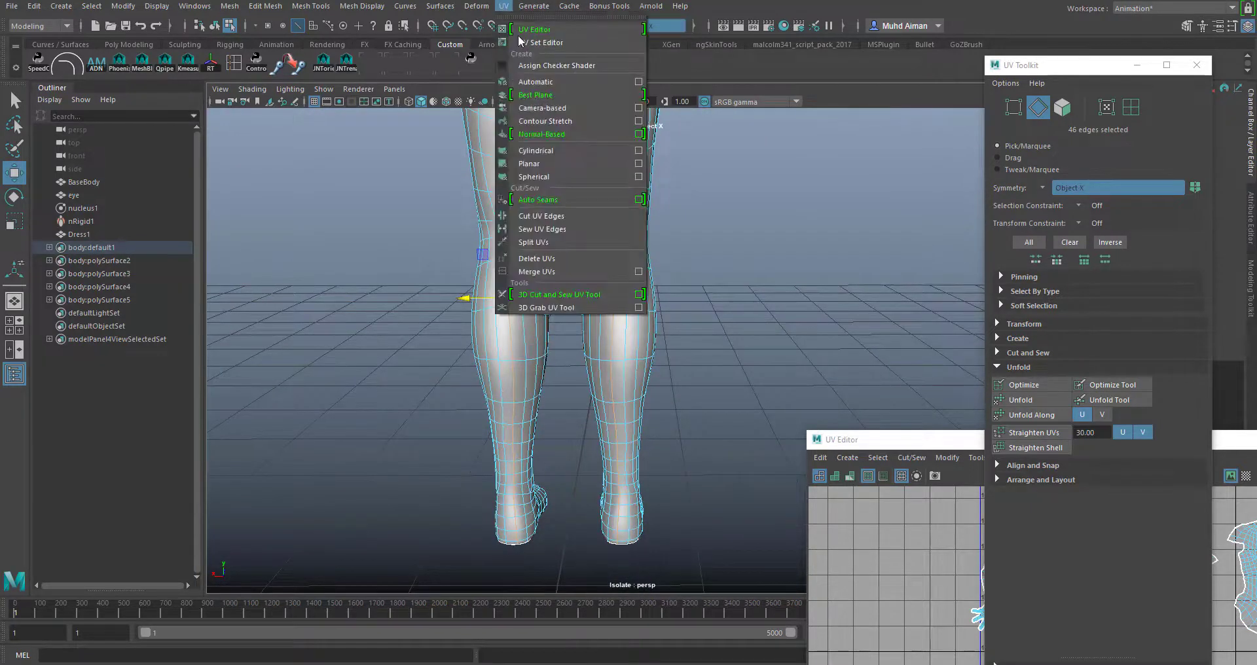
pyautogui.click(561, 217)
pyautogui.keyDown('alt'); pyautogui.moveTo(560, 314); pyautogui.dragTo(572, 415); pyautogui.keyUp('alt')
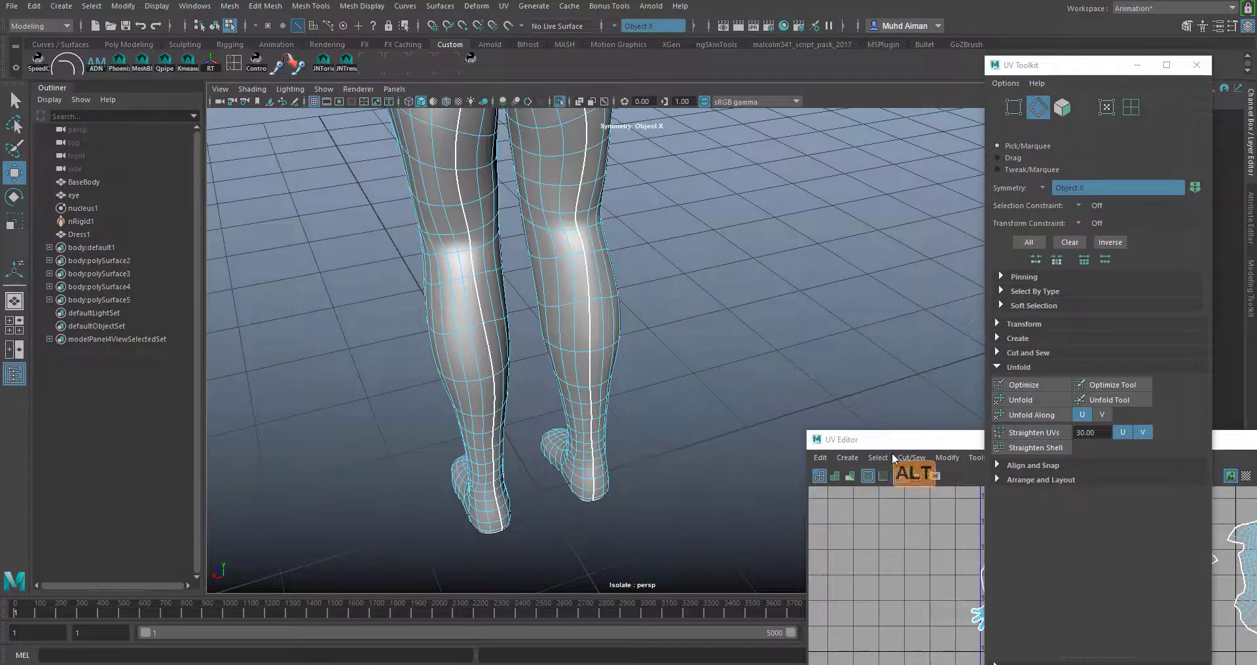
# - Bring the UV Editor back into view, select the UVs of the leg and sole shells, and unfold them
pyautogui.moveTo(893, 440); pyautogui.dragTo(387, 117)
pyautogui.rightClick(688, 449)
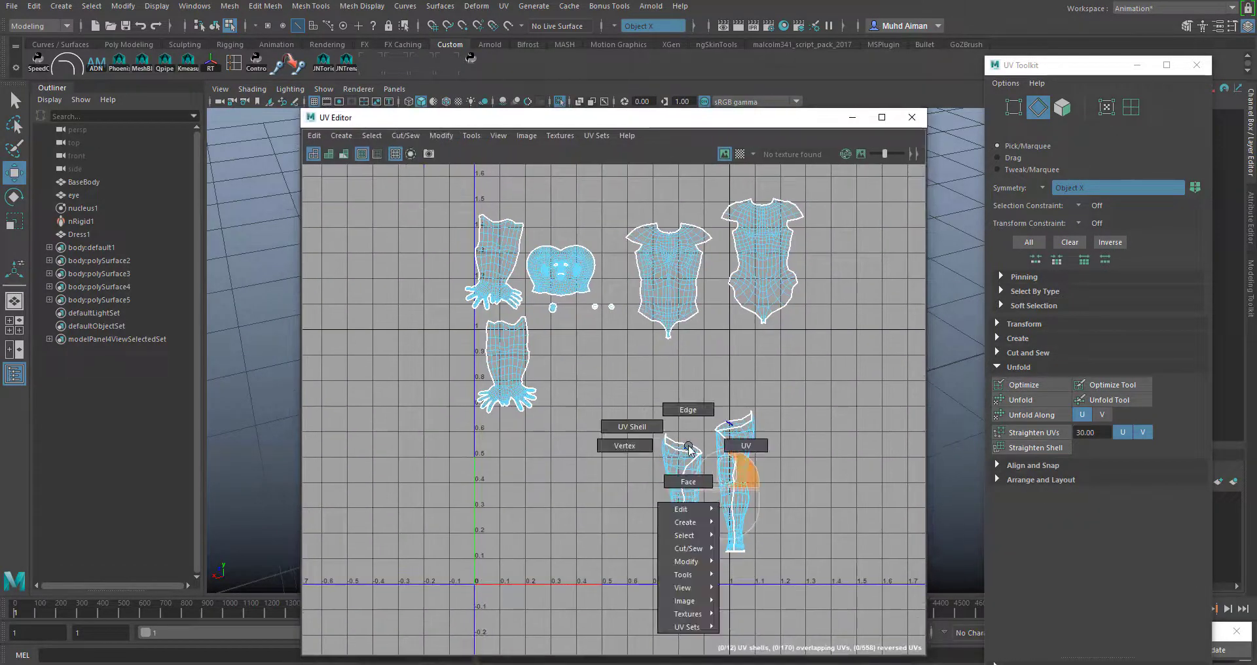
pyautogui.click(619, 444)
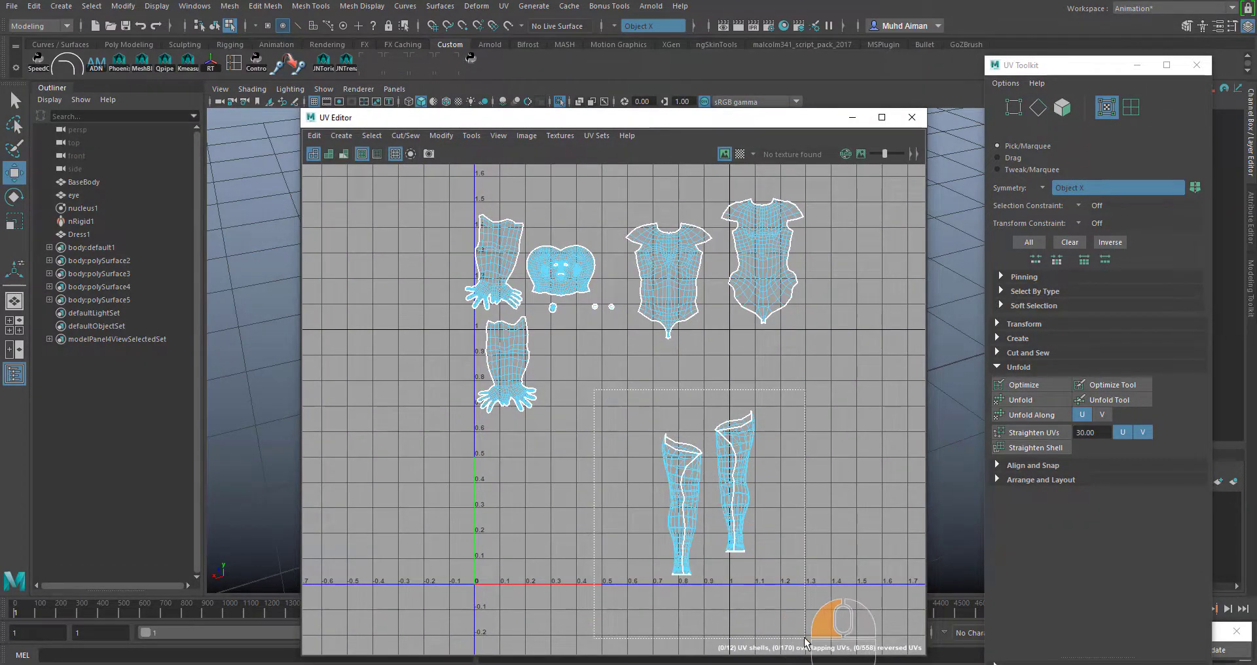
pyautogui.moveTo(805, 640); pyautogui.dragTo(805, 639)
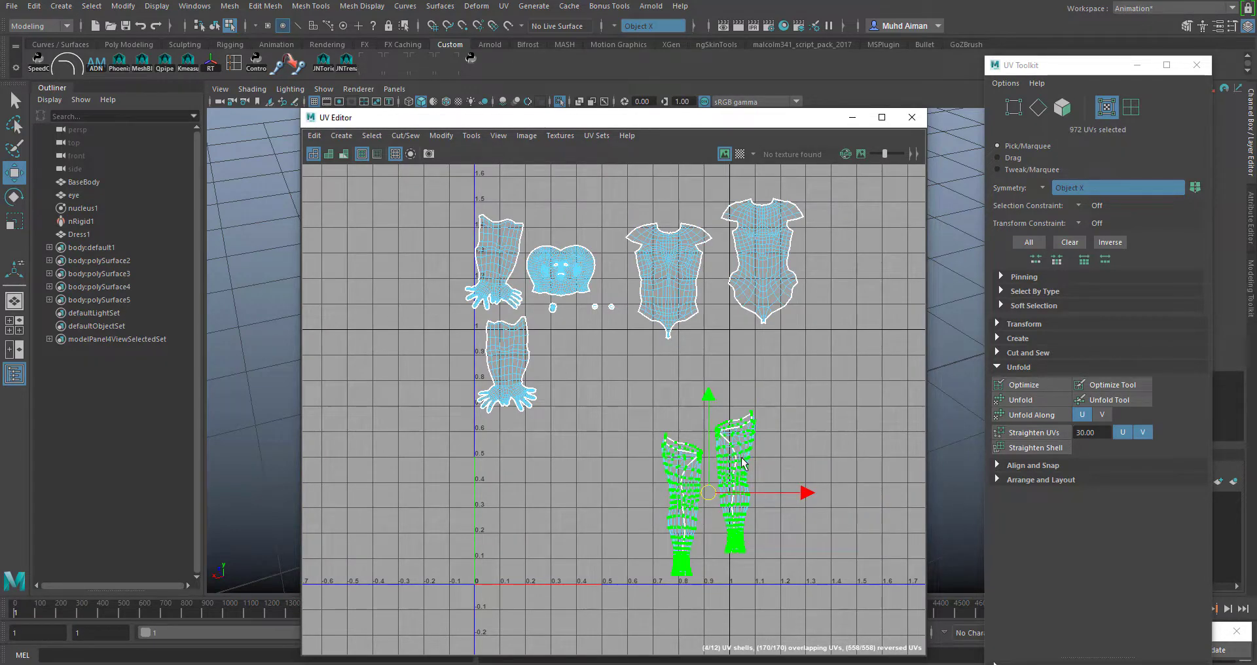
pyautogui.keyDown('ctrl'); pyautogui.moveTo(737, 464); pyautogui.dragTo(826, 577, button='right'); pyautogui.keyUp('ctrl')
pyautogui.keyDown('alt'); pyautogui.moveTo(773, 497); pyautogui.dragTo(688, 430, button='middle'); pyautogui.keyUp('alt')
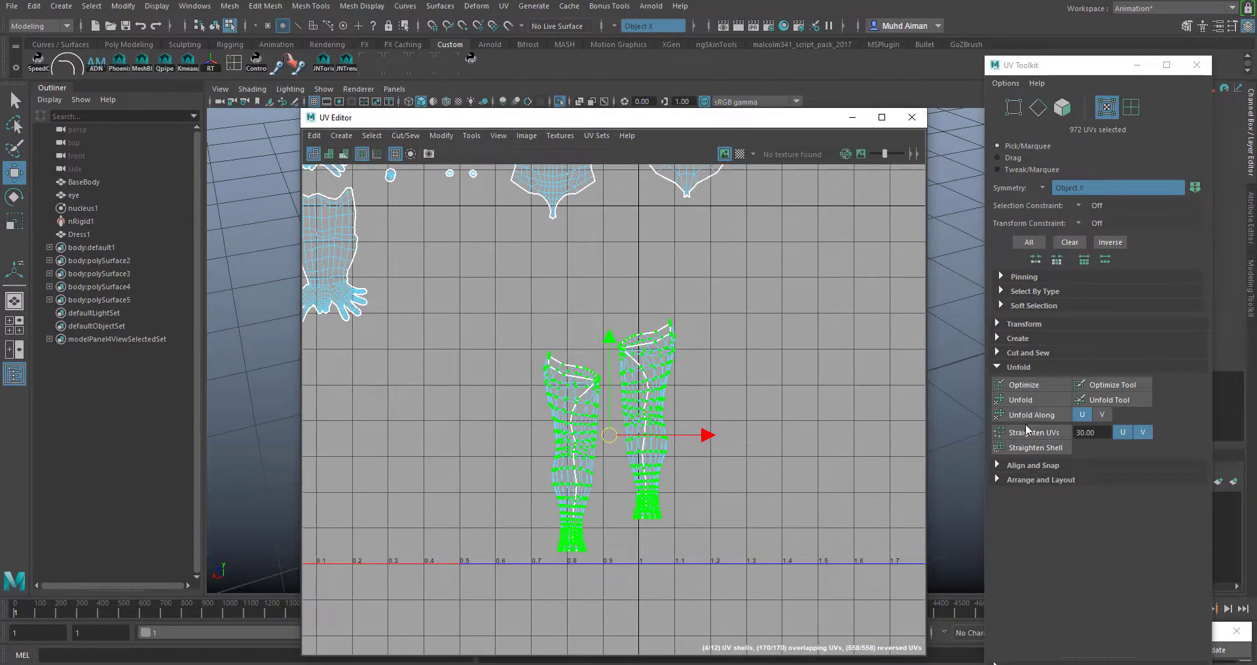
pyautogui.click(1027, 403)
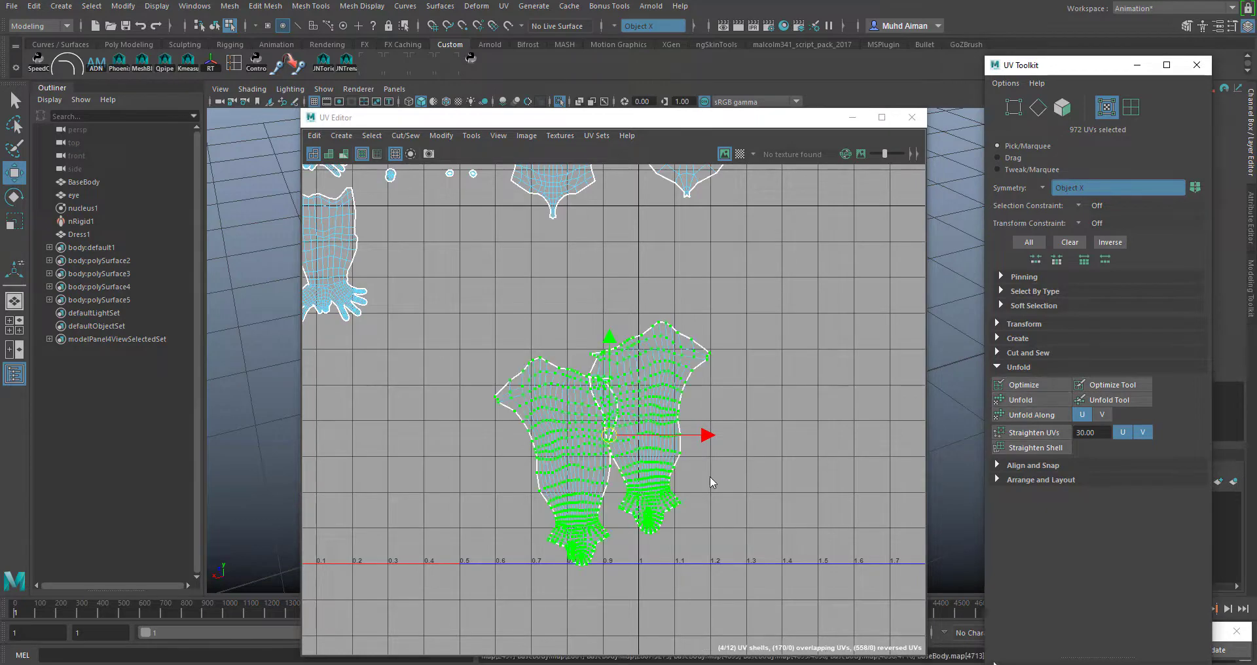
pyautogui.click(717, 550)
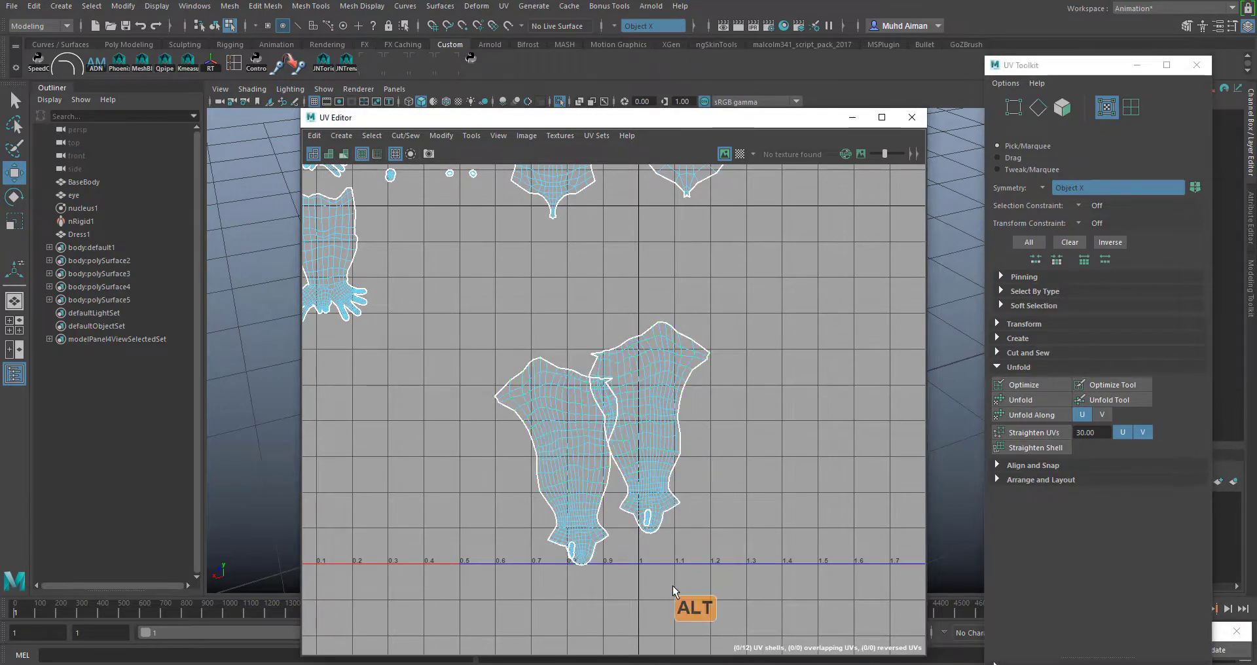
# - Examine the unfolded leg shells with UV distortion shading, then restore the normal shell display
pyautogui.keyDown('alt'); pyautogui.moveTo(673, 585); pyautogui.dragTo(775, 593, button='right'); pyautogui.keyUp('alt')
pyautogui.keyDown('alt'); pyautogui.moveTo(726, 545); pyautogui.dragTo(768, 457, button='middle'); pyautogui.keyUp('alt')
pyautogui.click(344, 153)
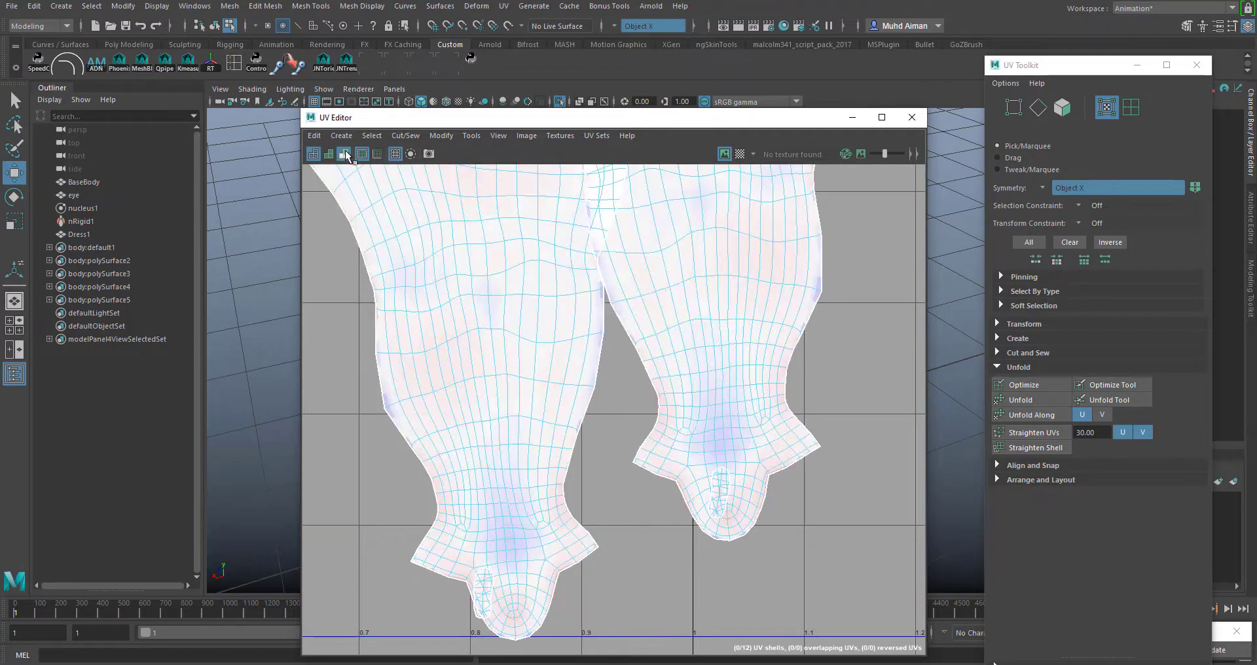
pyautogui.keyDown('alt'); pyautogui.moveTo(452, 306); pyautogui.dragTo(539, 570, button='middle'); pyautogui.keyUp('alt')
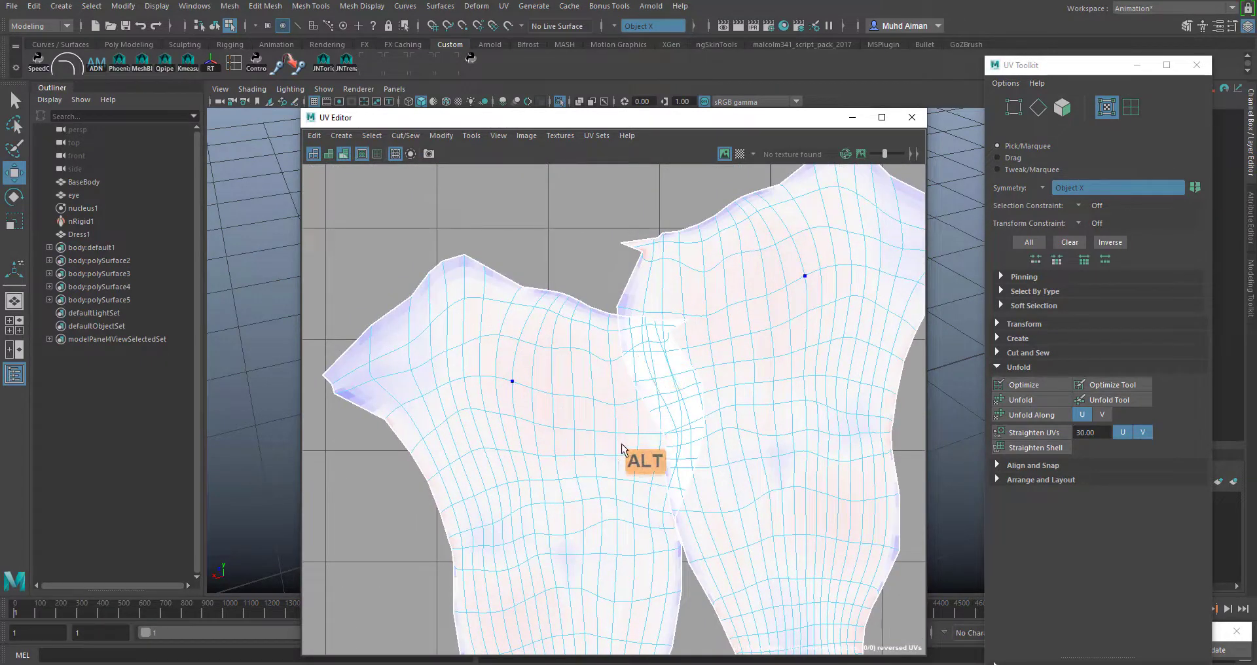
pyautogui.keyDown('alt'); pyautogui.moveTo(669, 473); pyautogui.dragTo(544, 194, button='middle'); pyautogui.keyUp('alt')
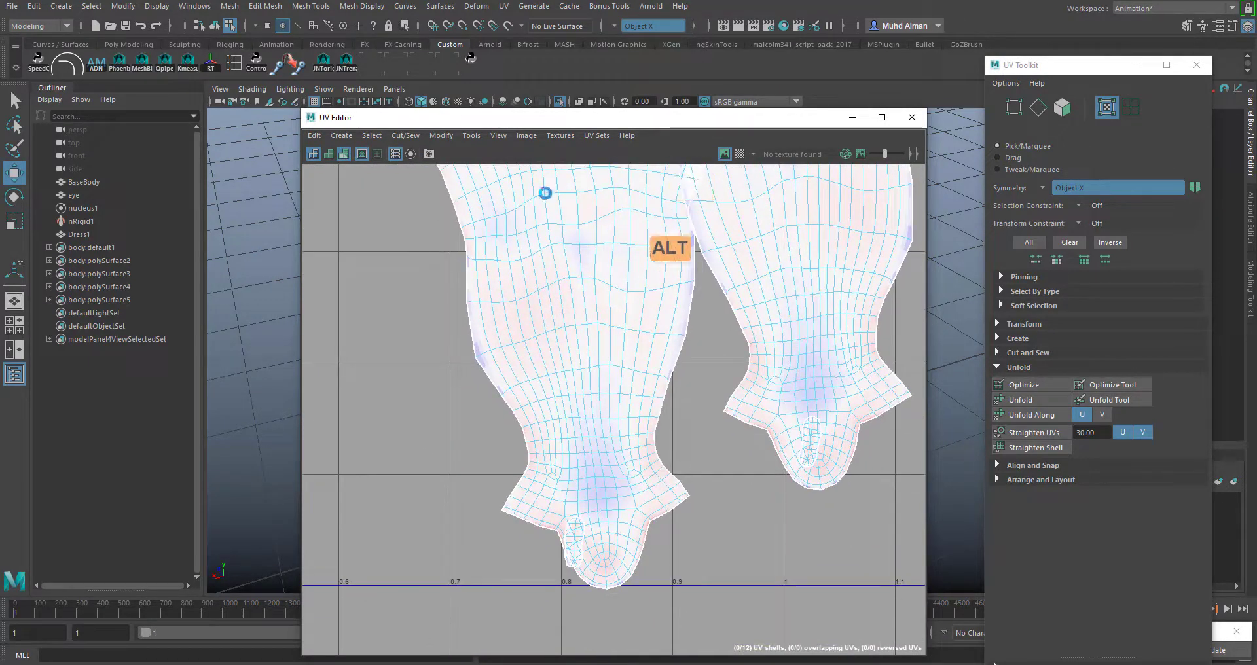
pyautogui.click(343, 152)
pyautogui.scroll(-4, 713, 360)
pyautogui.keyDown('alt'); pyautogui.moveTo(769, 311); pyautogui.dragTo(824, 528, button='middle'); pyautogui.keyUp('alt')
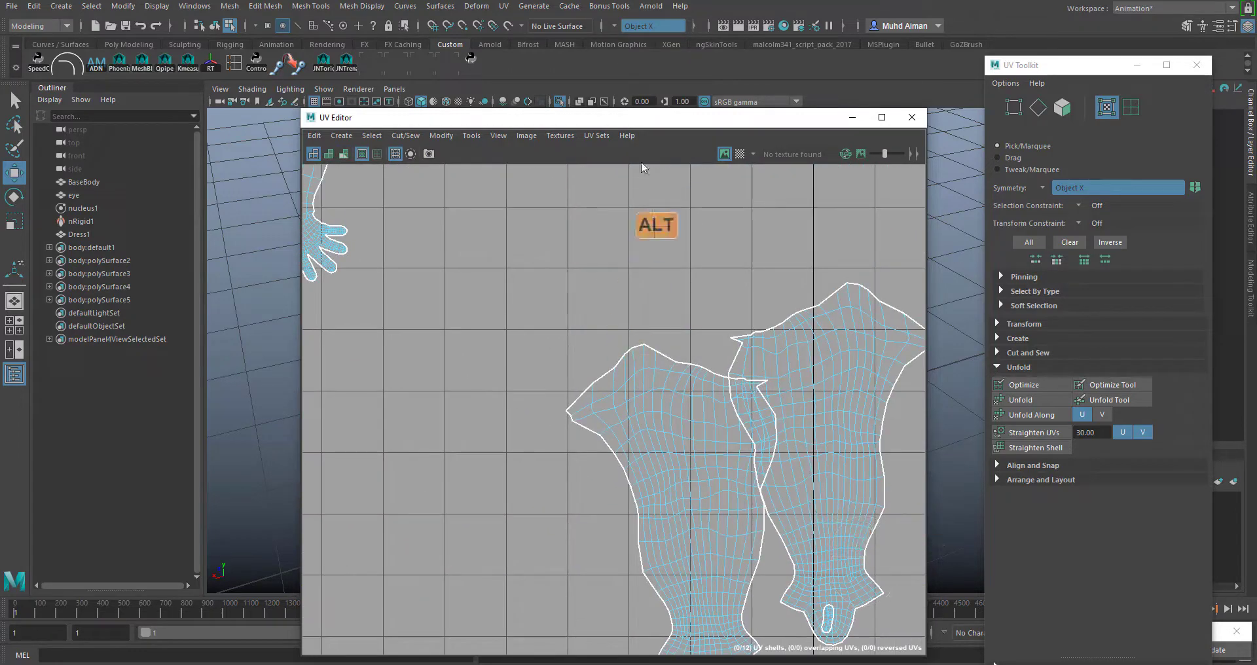
# - Turn off symmetry, select one leg's whole UV shell and move it below the head shell, beside the arm
pyautogui.click(623, 28)
pyautogui.click(646, 26)
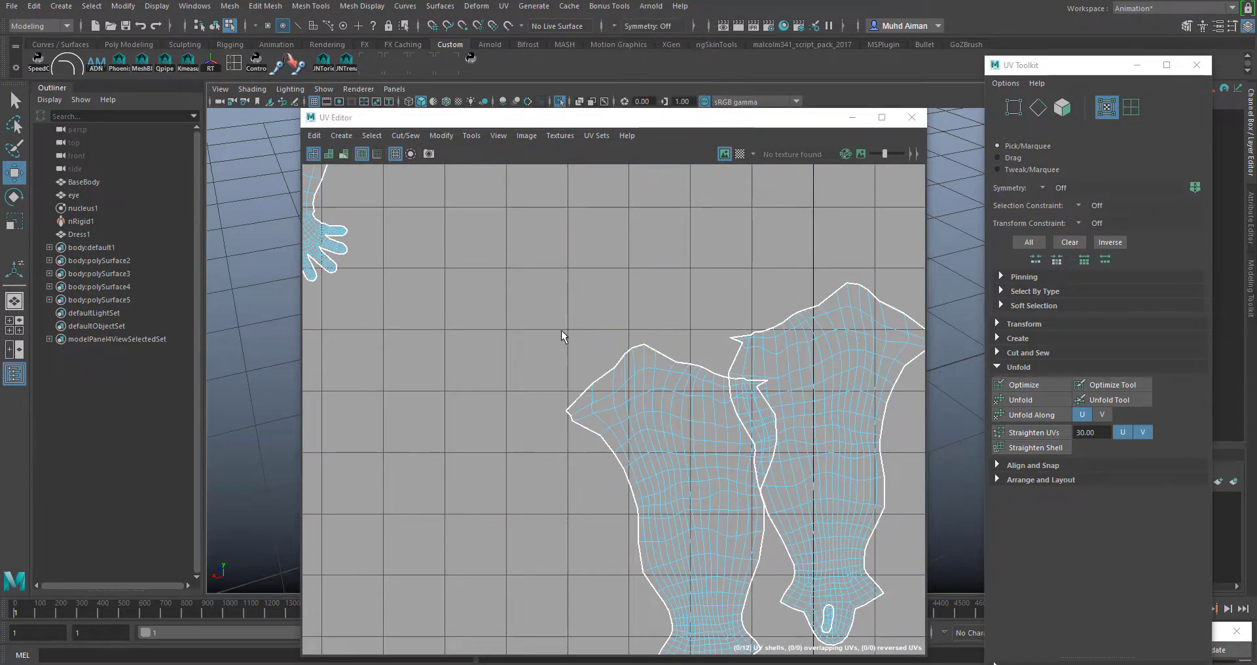
pyautogui.moveTo(559, 332); pyautogui.dragTo(630, 455)
pyautogui.scroll(-2, 771, 432)
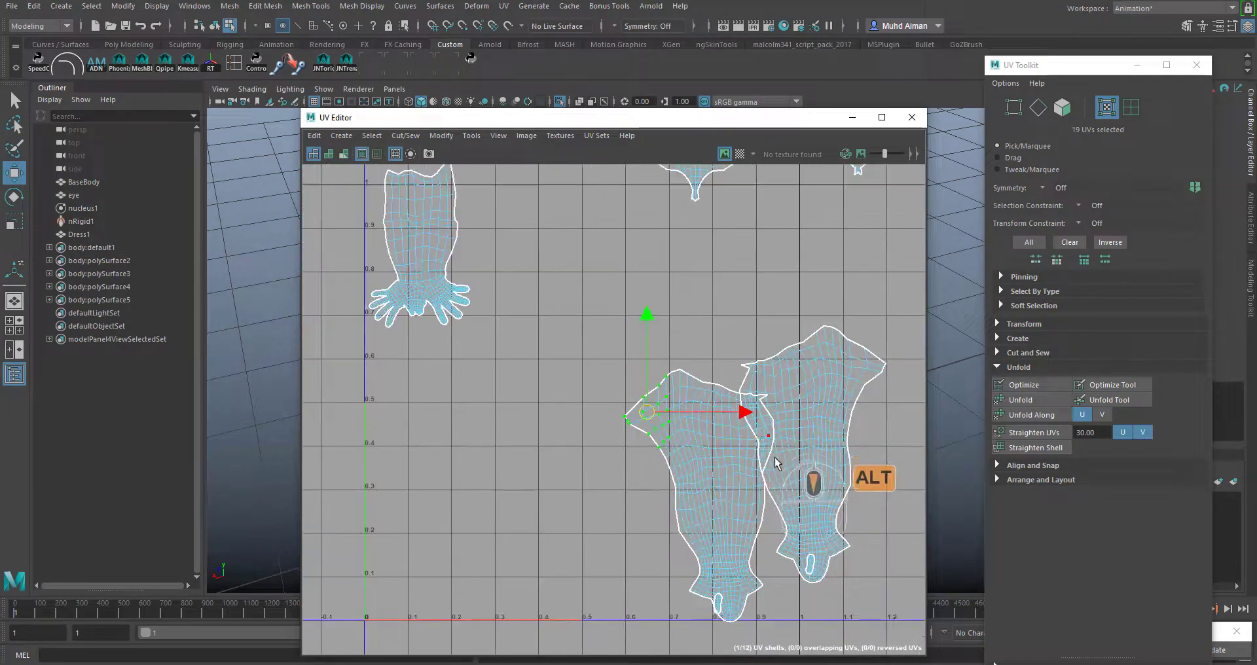
pyautogui.keyDown('alt'); pyautogui.moveTo(769, 457); pyautogui.dragTo(741, 424, button='middle'); pyautogui.keyUp('alt')
pyautogui.keyDown('ctrl'); pyautogui.moveTo(613, 393); pyautogui.dragTo(678, 429, button='right'); pyautogui.keyUp('ctrl')
pyautogui.moveTo(668, 467); pyautogui.dragTo(548, 267)
# - Select the other leg's whole UV shell and move it next to the first leg shell
pyautogui.moveTo(752, 369); pyautogui.dragTo(752, 370)
pyautogui.keyDown('ctrl'); pyautogui.moveTo(720, 330); pyautogui.dragTo(769, 370, button='right'); pyautogui.keyUp('ctrl')
pyautogui.moveTo(778, 429); pyautogui.dragTo(690, 282)
# - Place each small foot sole shell beside the ankle of a leg shell
pyautogui.moveTo(761, 504); pyautogui.dragTo(645, 369)
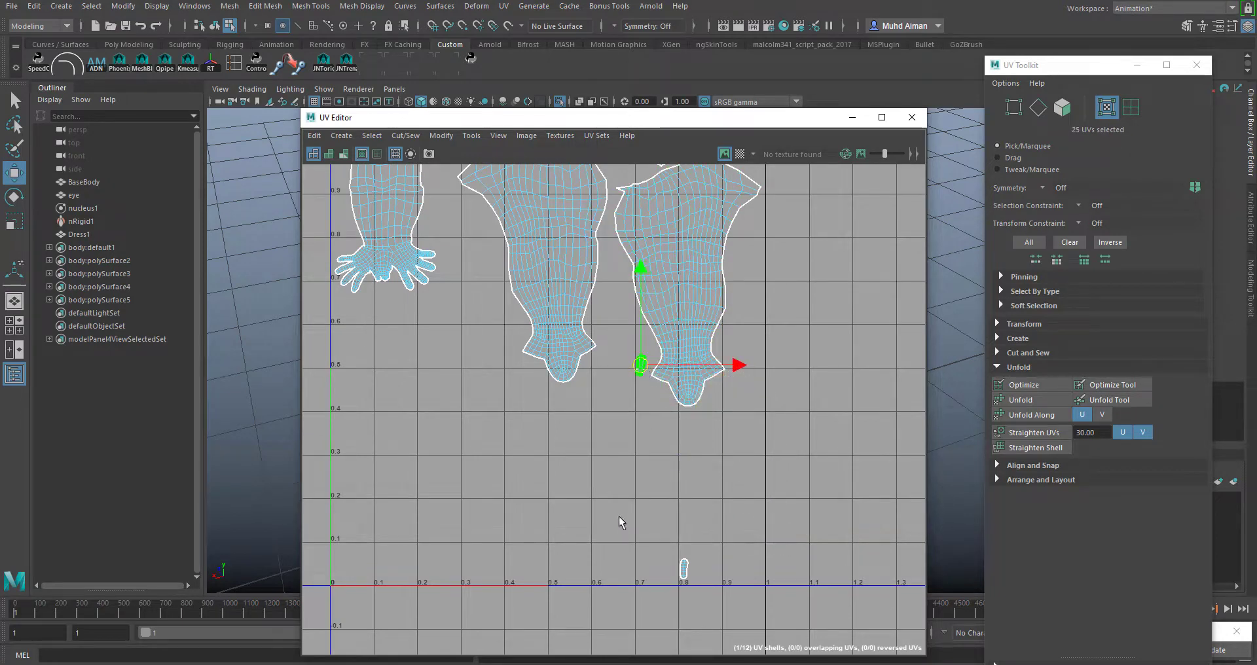
pyautogui.moveTo(667, 551); pyautogui.dragTo(700, 599)
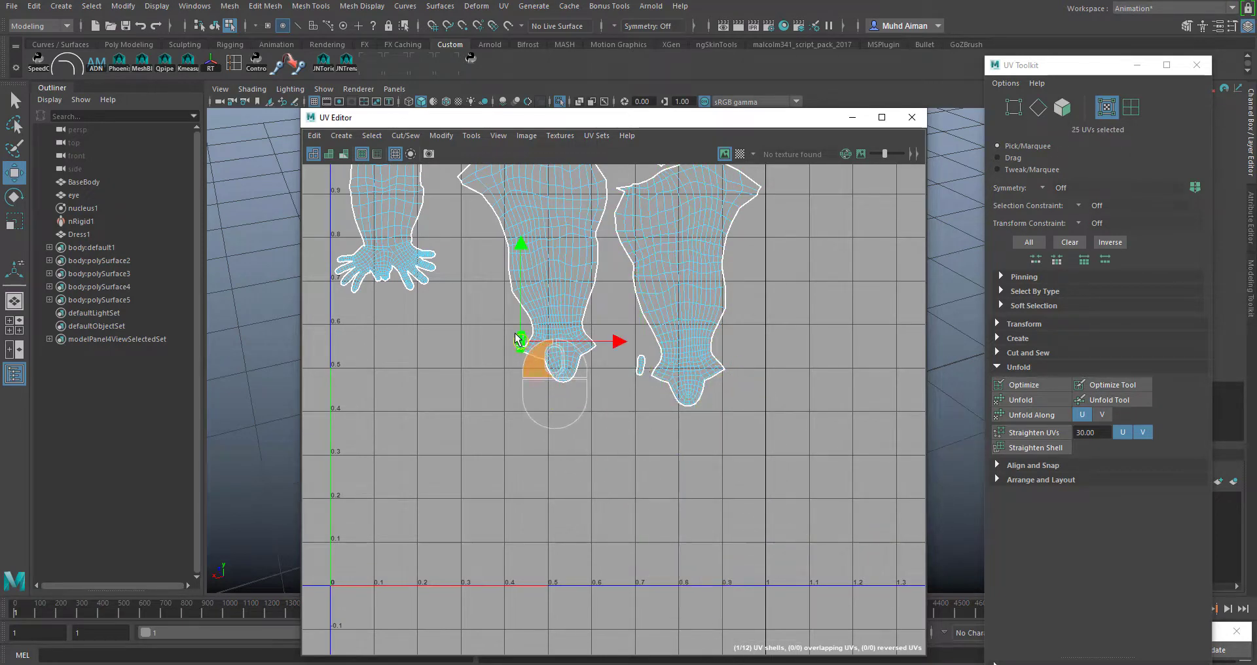
pyautogui.click(603, 461)
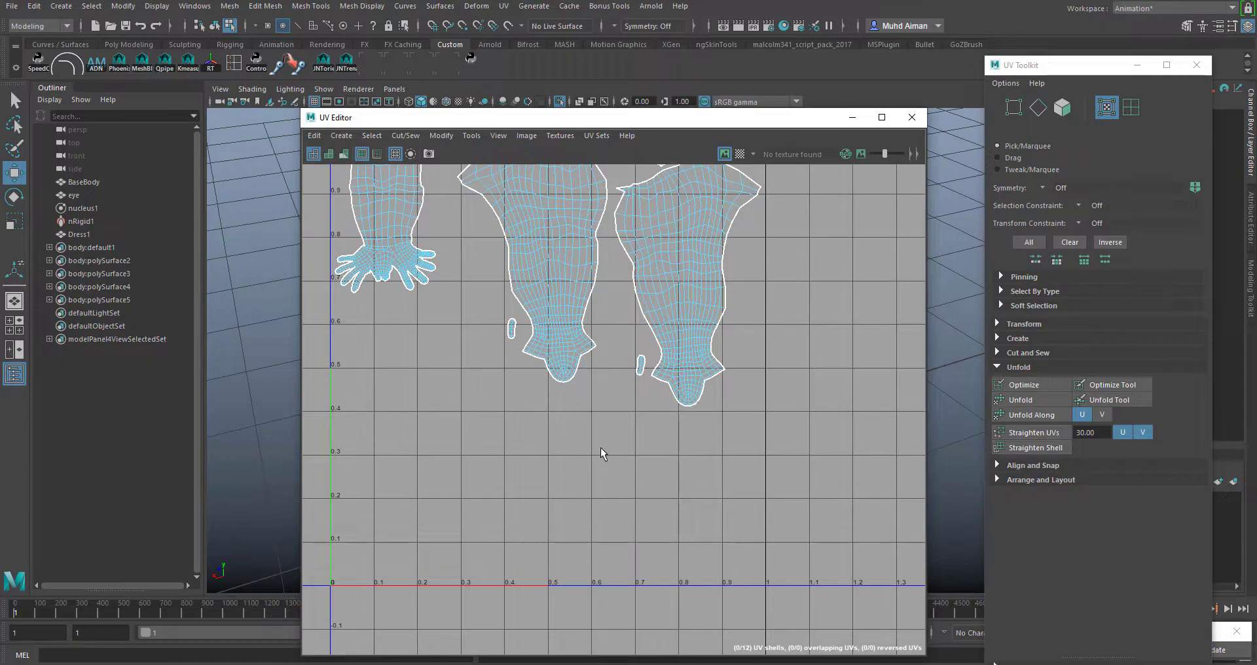
# - Move the UV Editor clear of the character and switch the body mesh back to object selection
pyautogui.moveTo(497, 122); pyautogui.dragTo(648, 249)
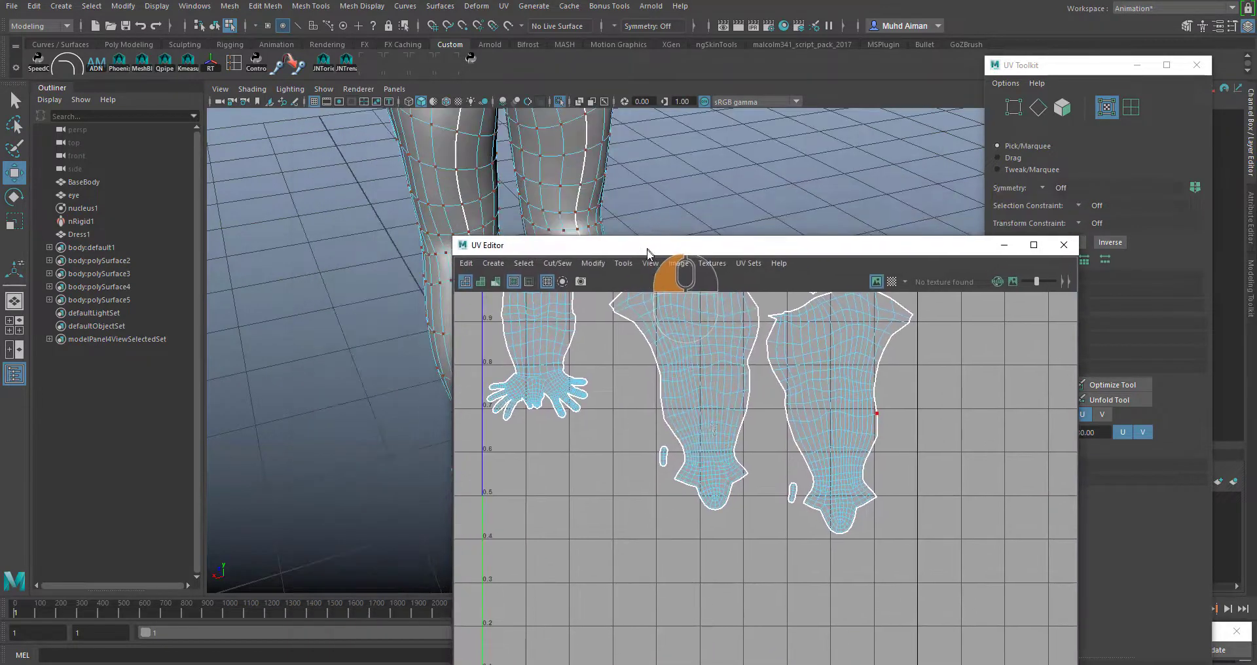
pyautogui.scroll(-2, 714, 461)
pyautogui.keyDown('alt'); pyautogui.moveTo(853, 429); pyautogui.dragTo(851, 599, button='middle'); pyautogui.keyUp('alt')
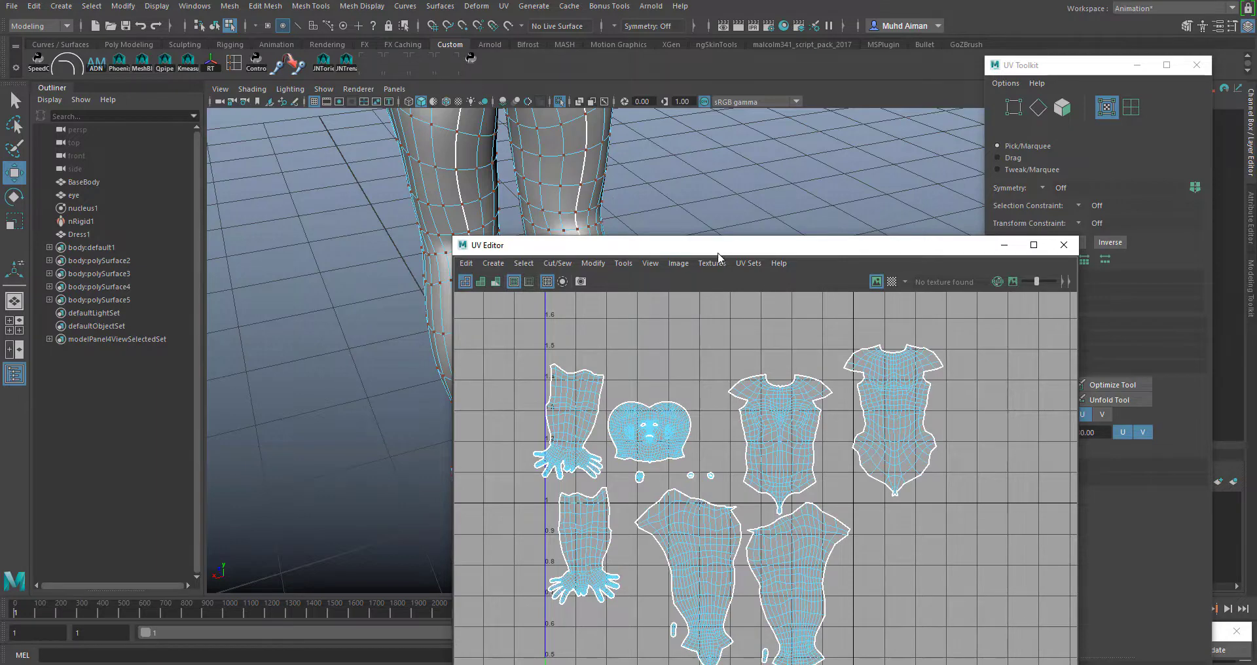
pyautogui.moveTo(718, 254); pyautogui.dragTo(987, 174)
pyautogui.moveTo(553, 193); pyautogui.dragTo(602, 179, button='right')
# - Examine the UV seams on the whole body from the back, side and front
pyautogui.keyDown('alt'); pyautogui.moveTo(618, 357); pyautogui.dragTo(531, 199, button='right'); pyautogui.keyUp('alt')
pyautogui.keyDown('alt'); pyautogui.moveTo(586, 321); pyautogui.dragTo(544, 462, button='middle'); pyautogui.keyUp('alt')
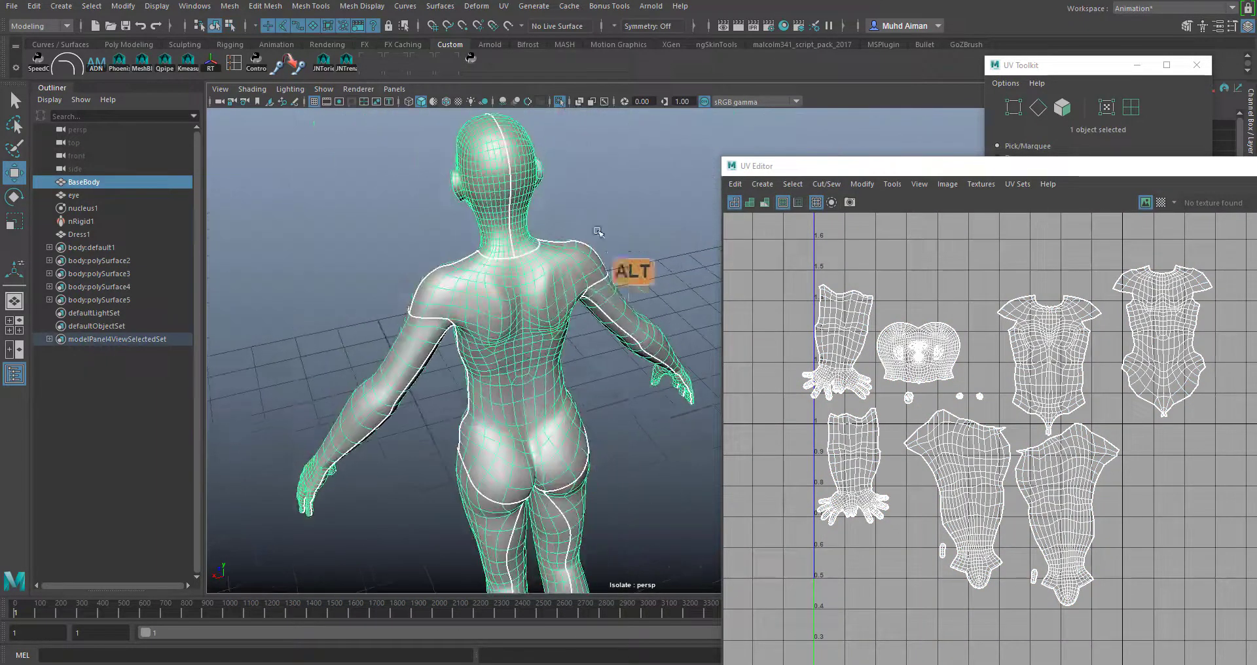
pyautogui.keyDown('alt'); pyautogui.moveTo(474, 306); pyautogui.dragTo(724, 287); pyautogui.keyUp('alt')
pyautogui.keyDown('alt'); pyautogui.moveTo(653, 334); pyautogui.dragTo(414, 340, button='middle'); pyautogui.keyUp('alt')
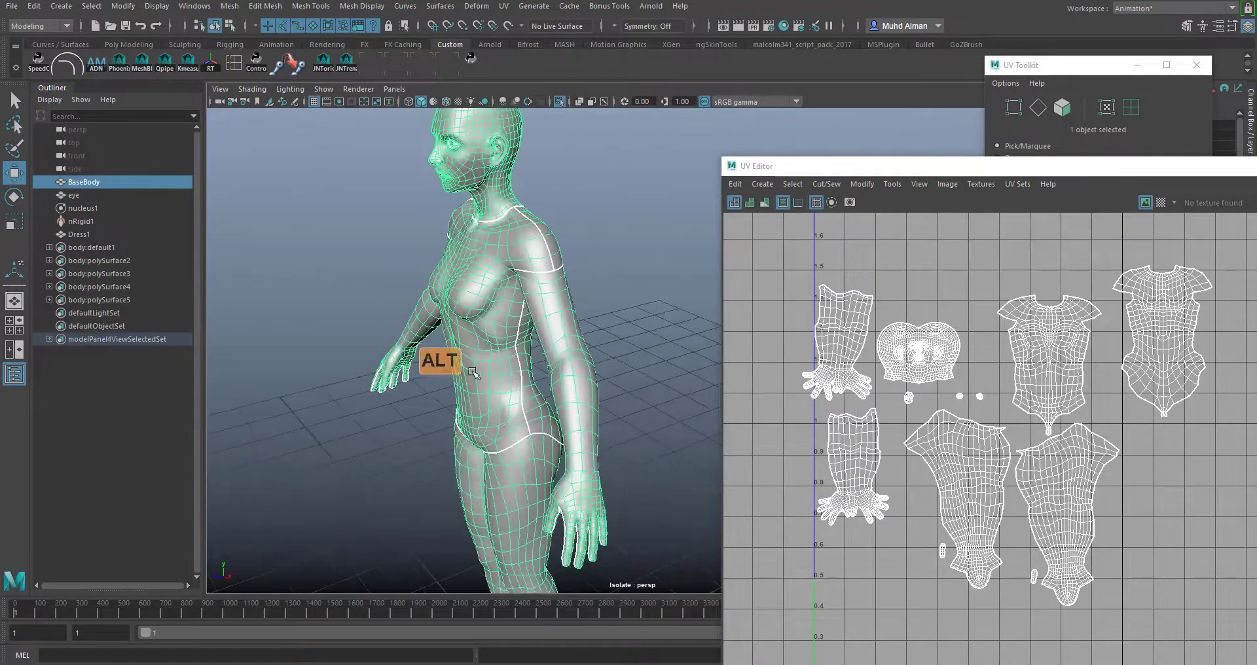
pyautogui.keyDown('alt'); pyautogui.moveTo(645, 466); pyautogui.dragTo(580, 403, button='right'); pyautogui.keyUp('alt')
pyautogui.keyDown('alt'); pyautogui.moveTo(556, 393); pyautogui.dragTo(661, 386); pyautogui.keyUp('alt')
pyautogui.keyDown('alt'); pyautogui.moveTo(666, 431); pyautogui.dragTo(608, 390, button='middle'); pyautogui.keyUp('alt')
pyautogui.keyDown('alt'); pyautogui.moveTo(636, 384); pyautogui.dragTo(625, 397); pyautogui.keyUp('alt')
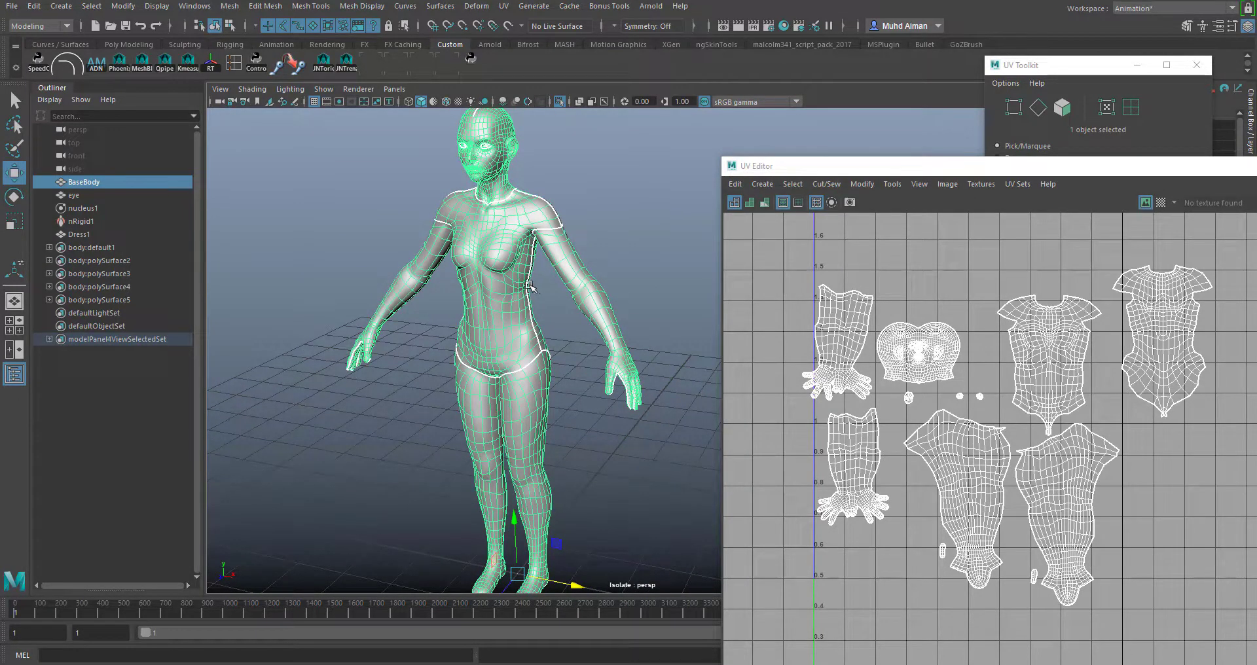
pyautogui.keyDown('alt'); pyautogui.moveTo(492, 353); pyautogui.dragTo(459, 322, button='middle'); pyautogui.keyUp('alt')
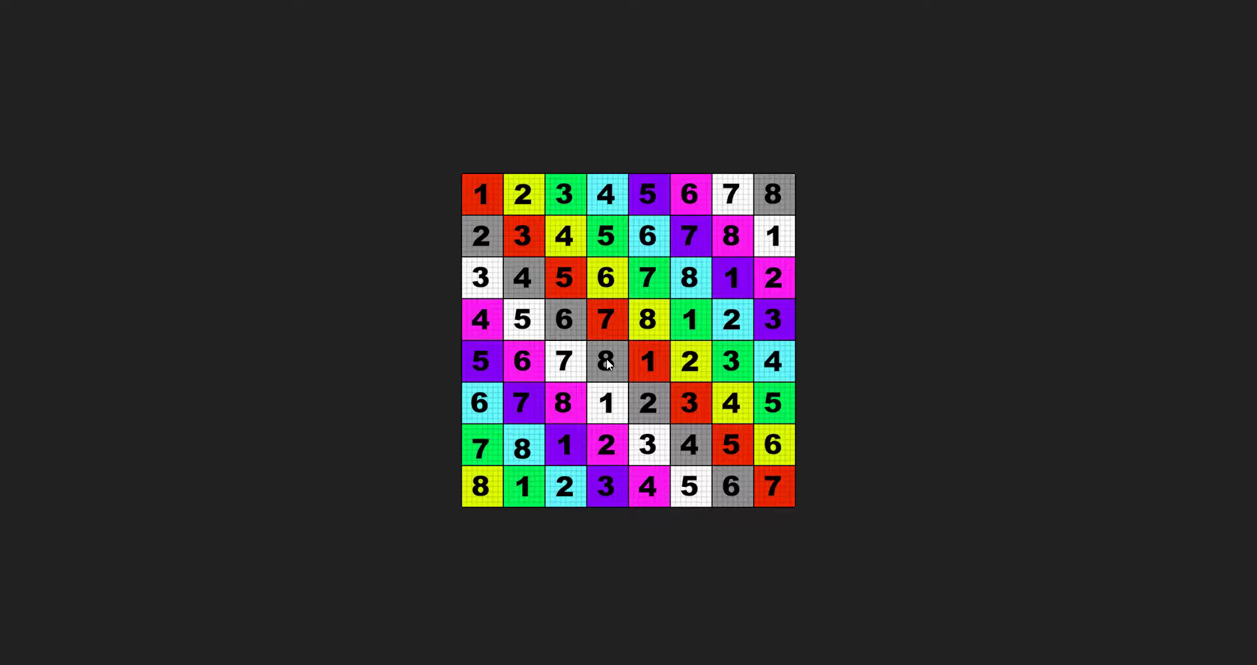
# - View the numbered checker map image in Photos, minimize it, and look over the character's head and torso
pyautogui.moveTo(481, 2); pyautogui.dragTo(473, 47)
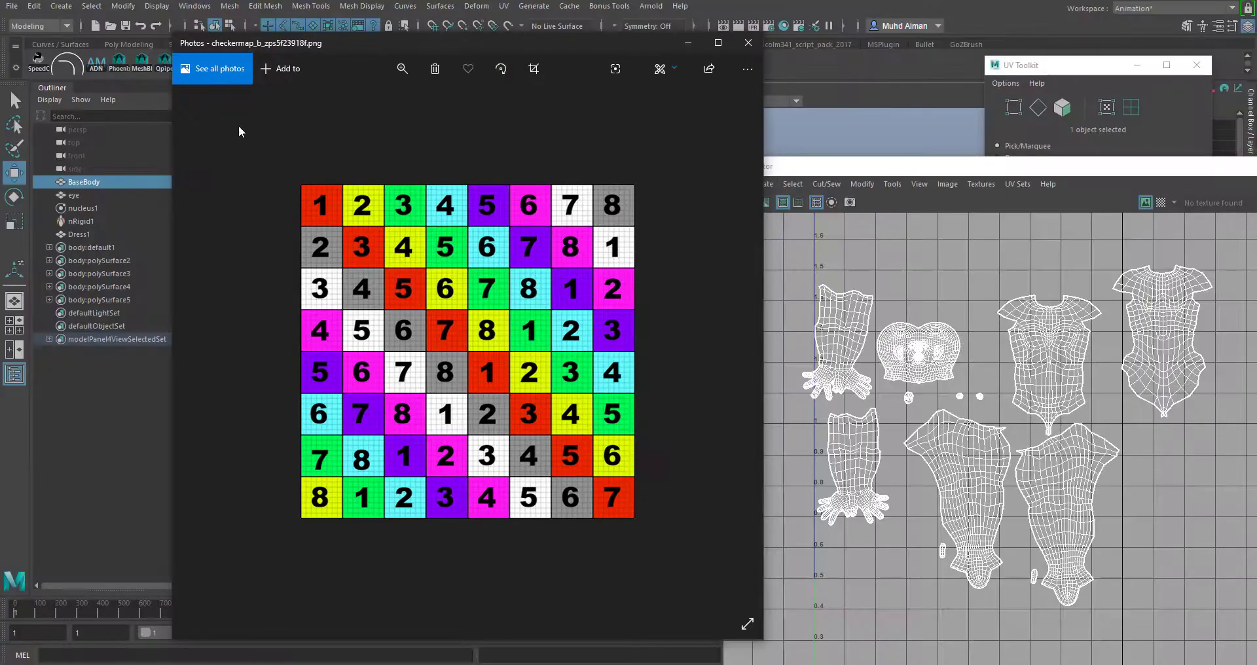
pyautogui.click(686, 49)
pyautogui.keyDown('alt'); pyautogui.moveTo(510, 229); pyautogui.dragTo(612, 396, button='middle'); pyautogui.keyUp('alt')
pyautogui.keyDown('alt'); pyautogui.moveTo(569, 296); pyautogui.dragTo(661, 479, button='right'); pyautogui.keyUp('alt')
pyautogui.keyDown('alt'); pyautogui.moveTo(660, 479); pyautogui.dragTo(617, 426, button='middle'); pyautogui.keyUp('alt')
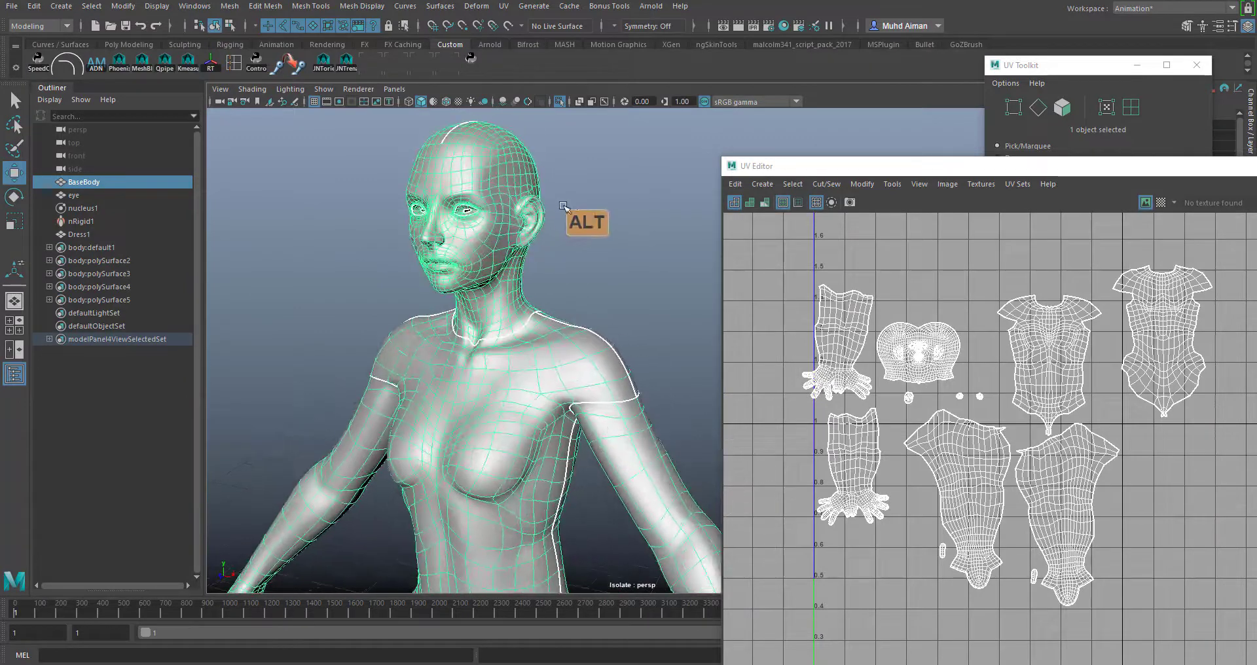
pyautogui.keyDown('alt'); pyautogui.moveTo(568, 272); pyautogui.dragTo(530, 219, button='middle'); pyautogui.keyUp('alt')
# - Move the UV Editor over the viewport's edge and turn on the Checker Map display for the body mesh
pyautogui.moveTo(821, 172); pyautogui.dragTo(689, 160)
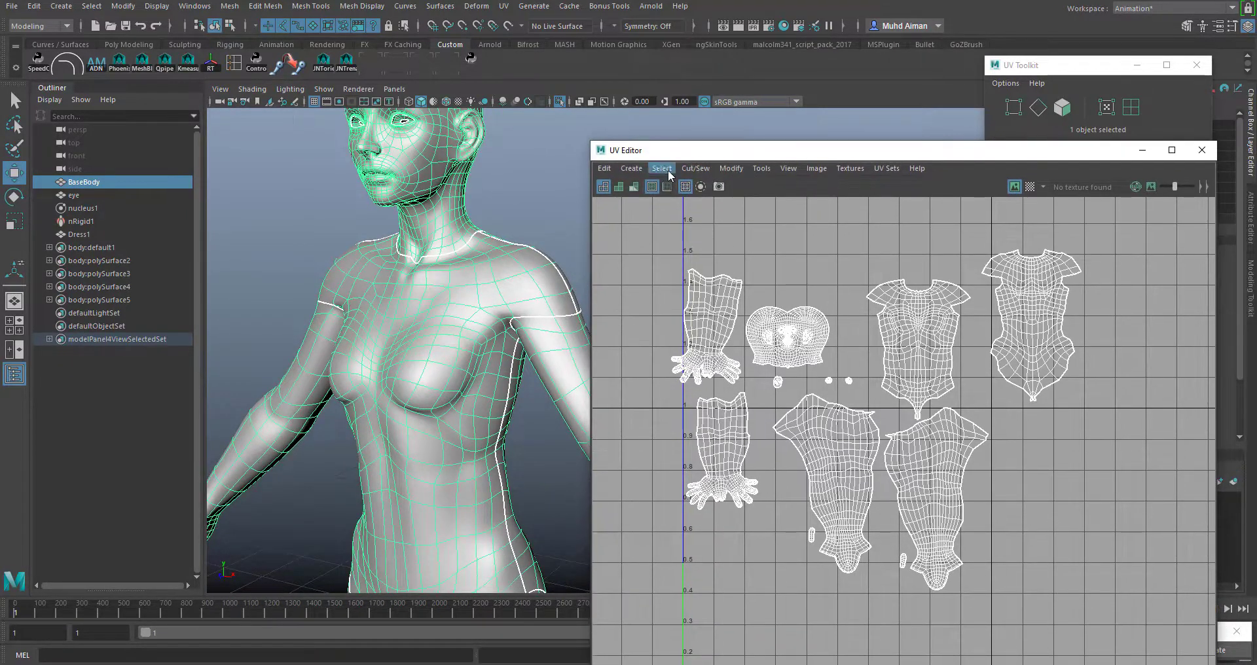
pyautogui.click(732, 169)
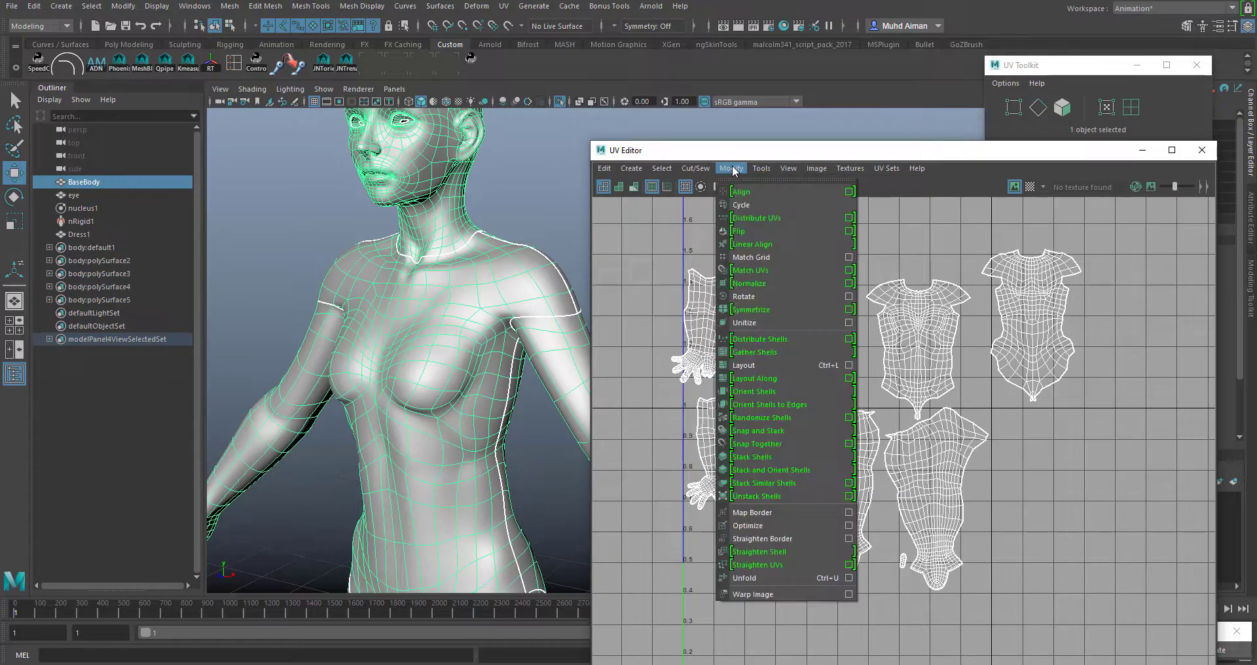
pyautogui.moveTo(640, 171)
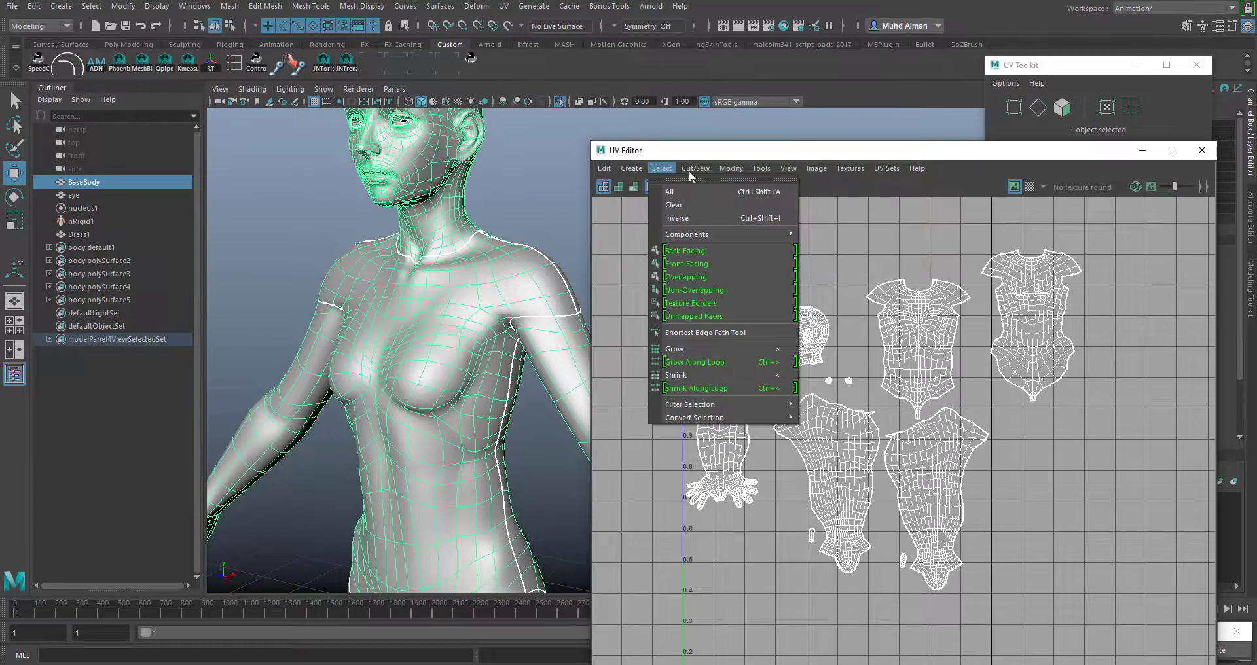
pyautogui.moveTo(738, 171)
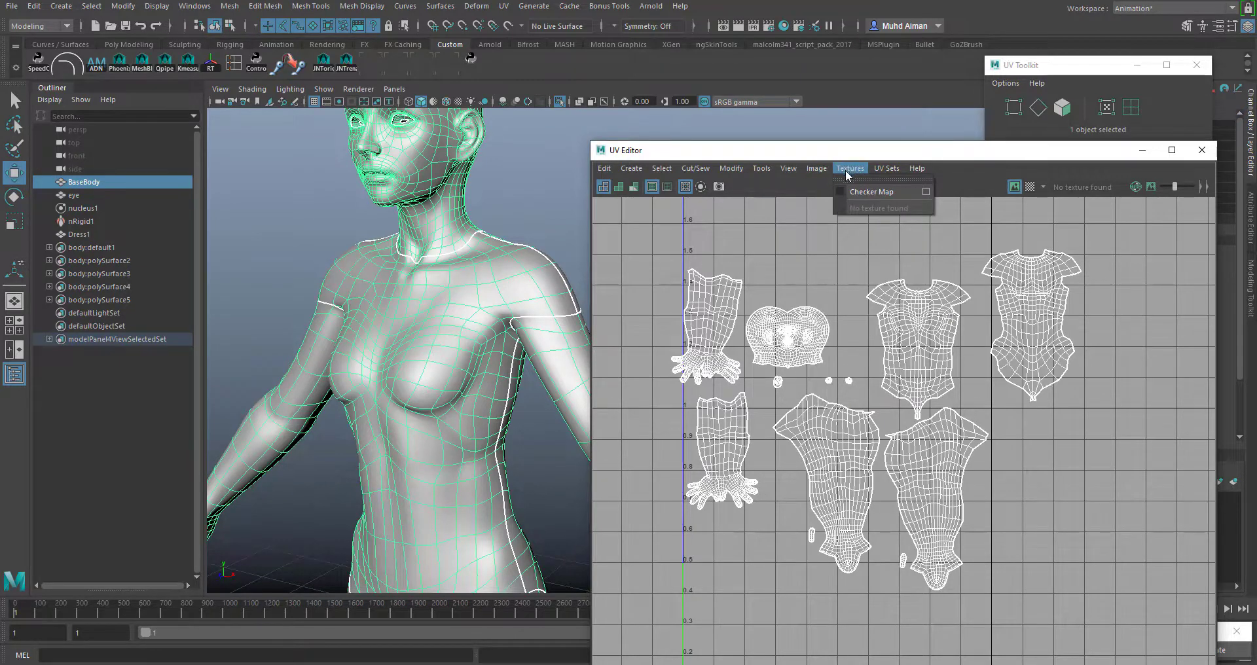
pyautogui.click(840, 191)
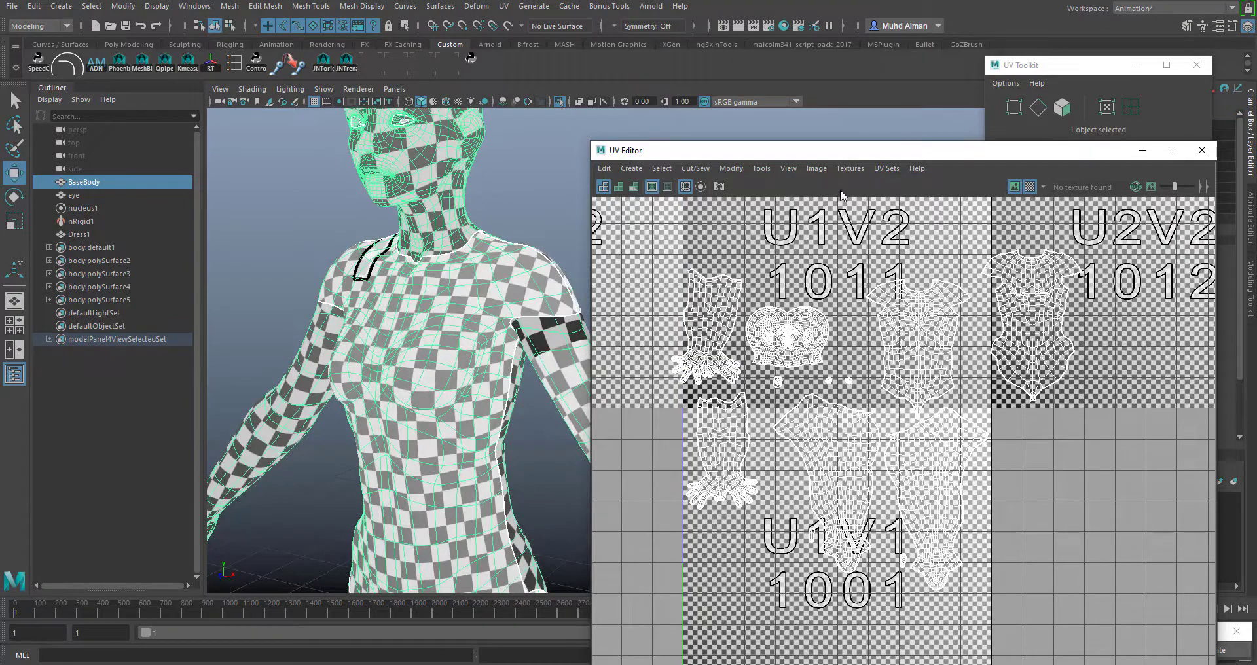
# - Examine the checker pattern on the torso, legs and foot soles for differences in square size and stretching
pyautogui.keyDown('alt'); pyautogui.moveTo(323, 405); pyautogui.dragTo(452, 208, button='middle'); pyautogui.keyUp('alt')
pyautogui.keyDown('alt'); pyautogui.moveTo(452, 208); pyautogui.dragTo(413, 334); pyautogui.keyUp('alt')
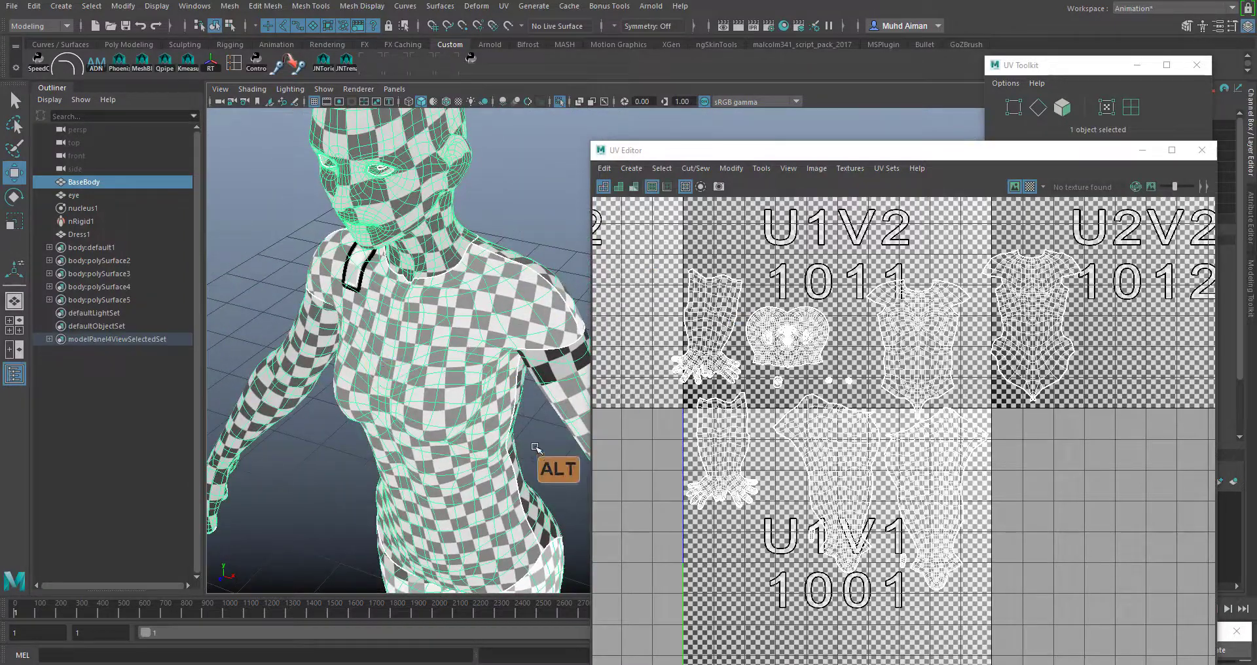
pyautogui.keyDown('alt'); pyautogui.moveTo(386, 421); pyautogui.dragTo(491, 285); pyautogui.keyUp('alt')
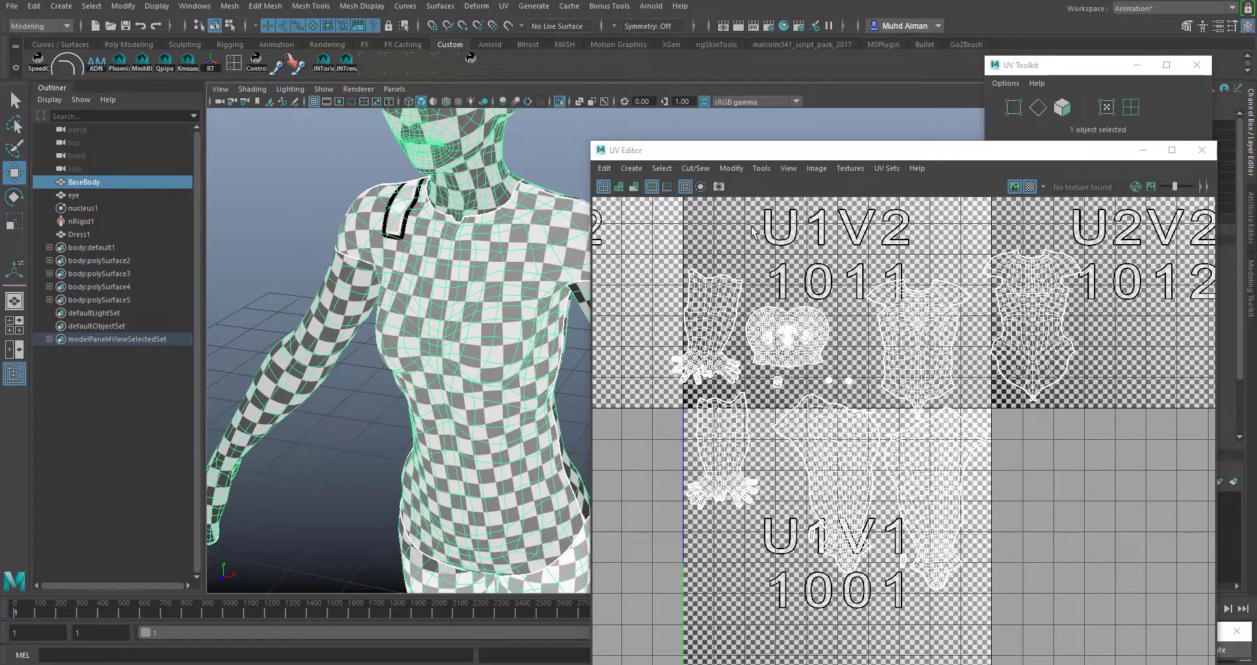
pyautogui.keyDown('alt'); pyautogui.moveTo(459, 203); pyautogui.dragTo(458, 345); pyautogui.keyUp('alt')
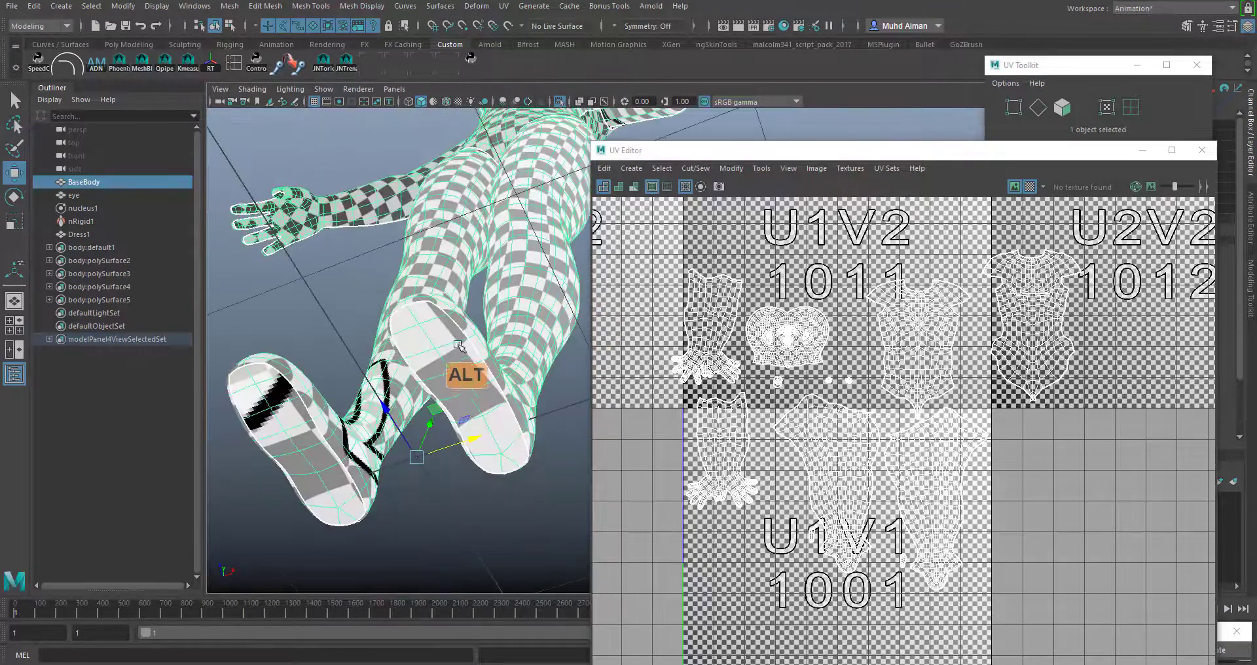
pyautogui.keyDown('alt'); pyautogui.moveTo(460, 332); pyautogui.dragTo(515, 399, button='right'); pyautogui.keyUp('alt')
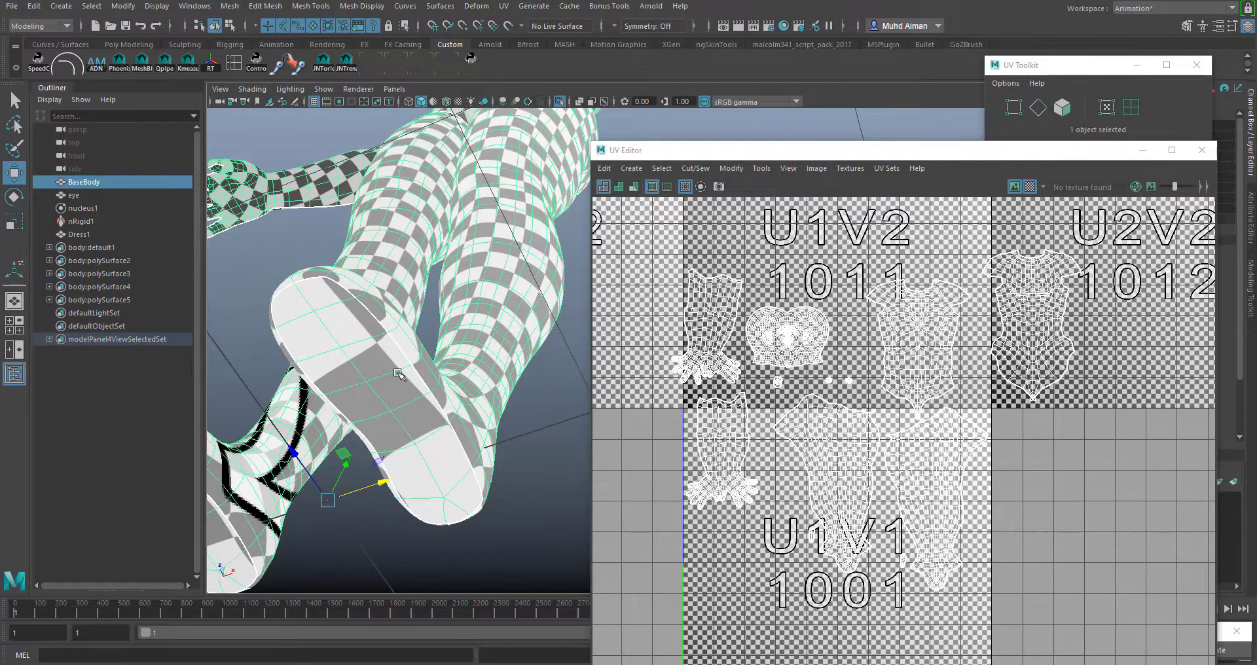
pyautogui.keyDown('alt'); pyautogui.moveTo(454, 411); pyautogui.dragTo(505, 328); pyautogui.keyUp('alt')
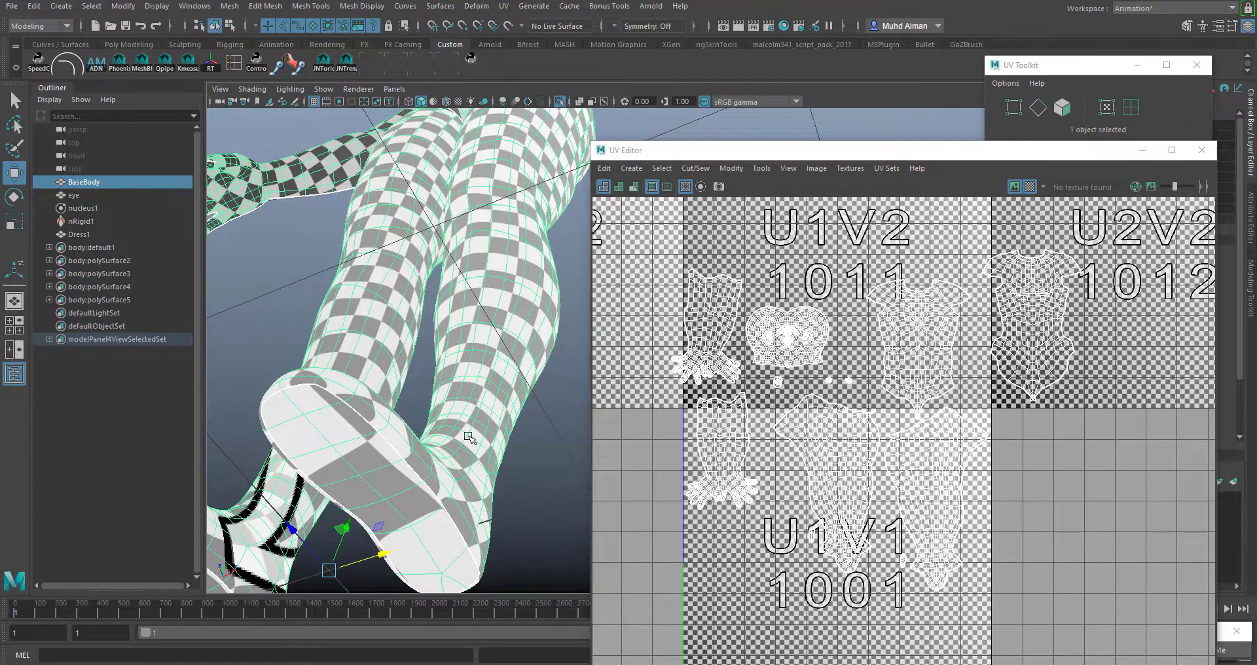
pyautogui.keyDown('alt'); pyautogui.moveTo(478, 415); pyautogui.dragTo(463, 500); pyautogui.keyUp('alt')
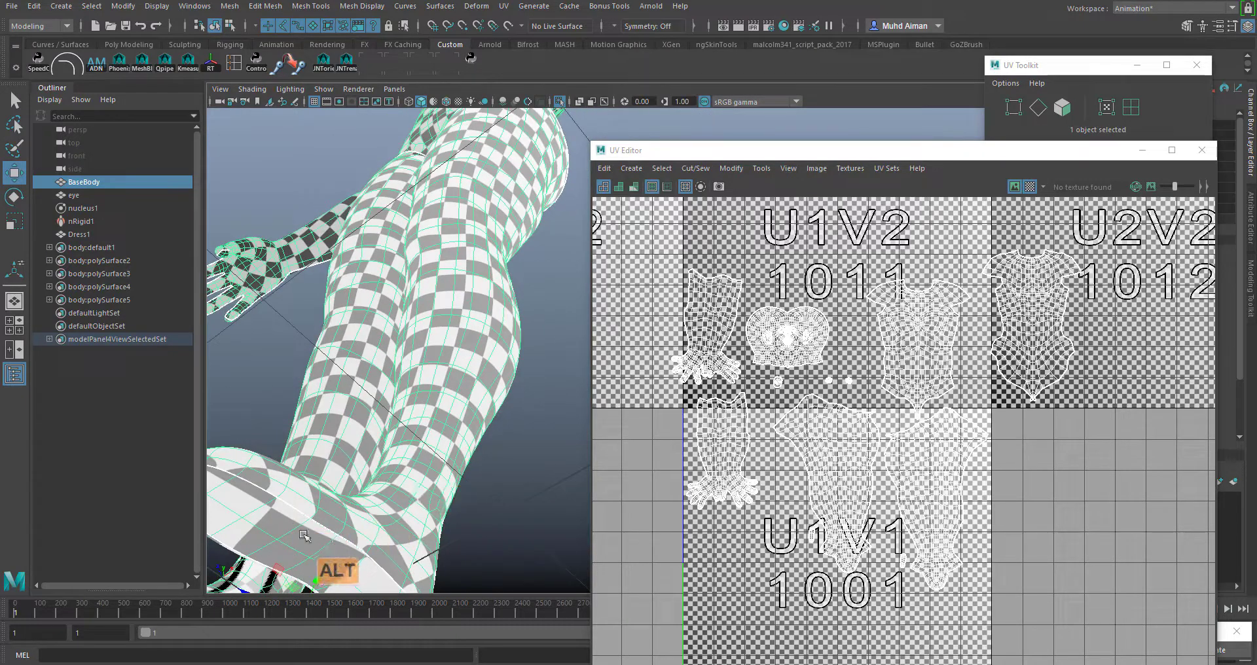
pyautogui.keyDown('alt'); pyautogui.moveTo(897, 481); pyautogui.dragTo(857, 367, button='middle'); pyautogui.keyUp('alt')
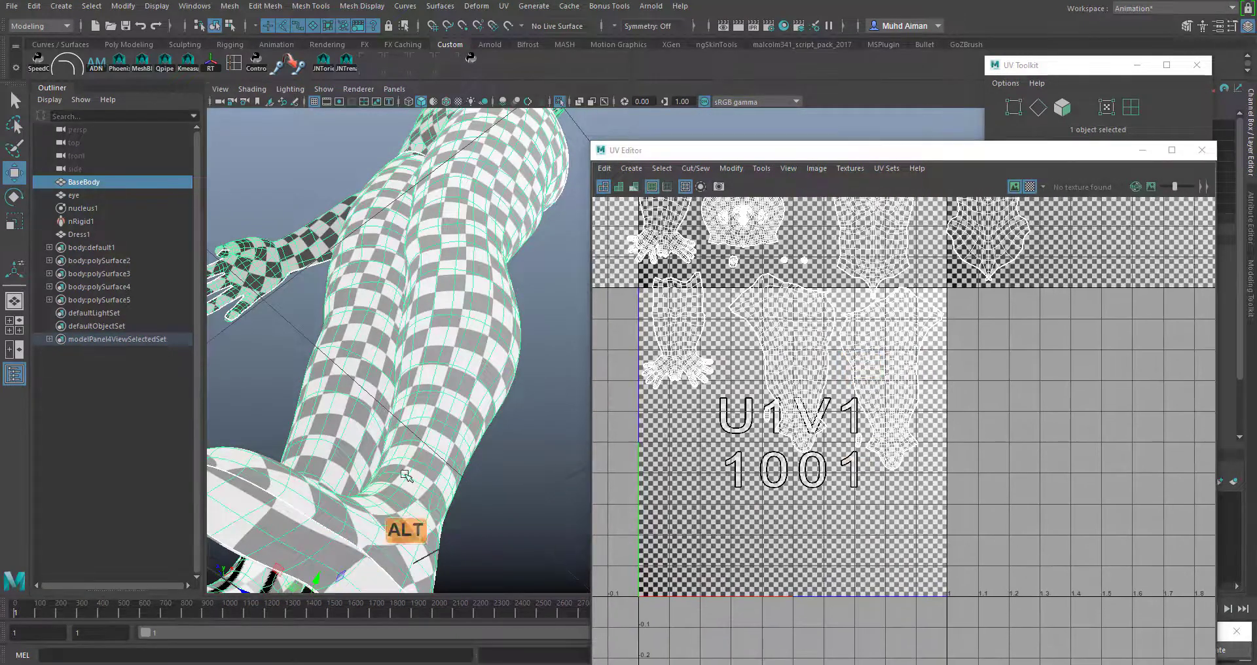
pyautogui.keyDown('alt'); pyautogui.moveTo(419, 521); pyautogui.dragTo(483, 395); pyautogui.keyUp('alt')
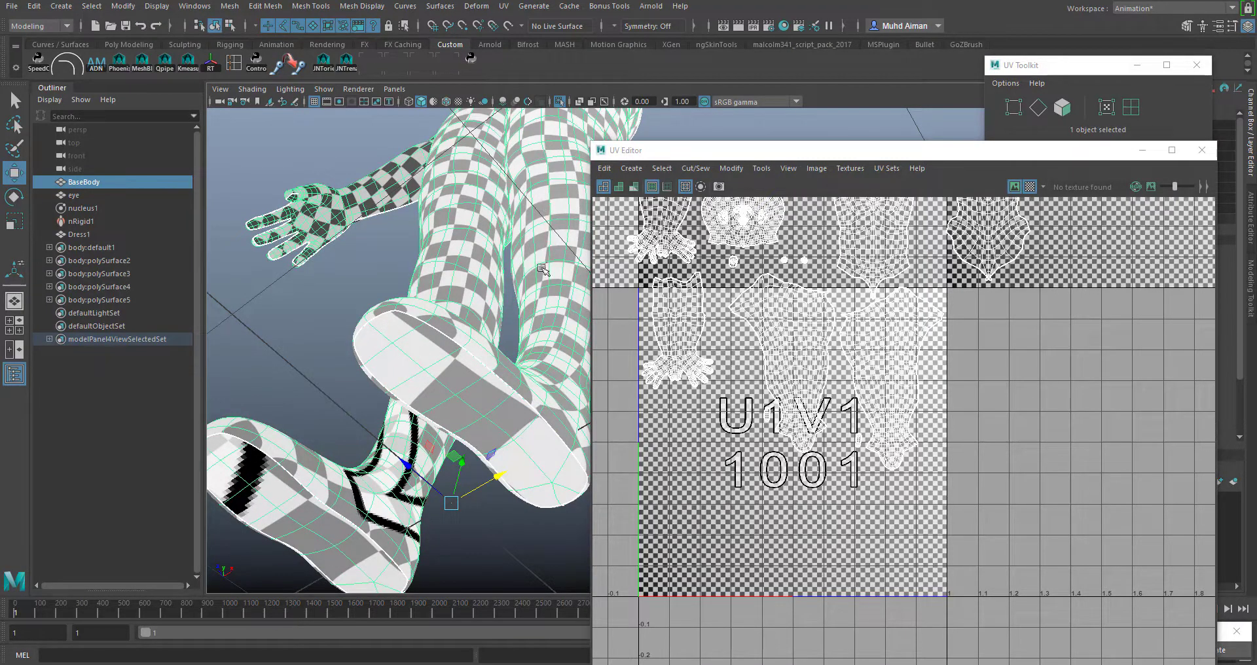
# - Select the foot sole UV shell beside the right-hand leg shell and scale it uniformly to about twice its size
pyautogui.keyDown('alt'); pyautogui.scroll(10, 867, 454); pyautogui.keyUp('alt')
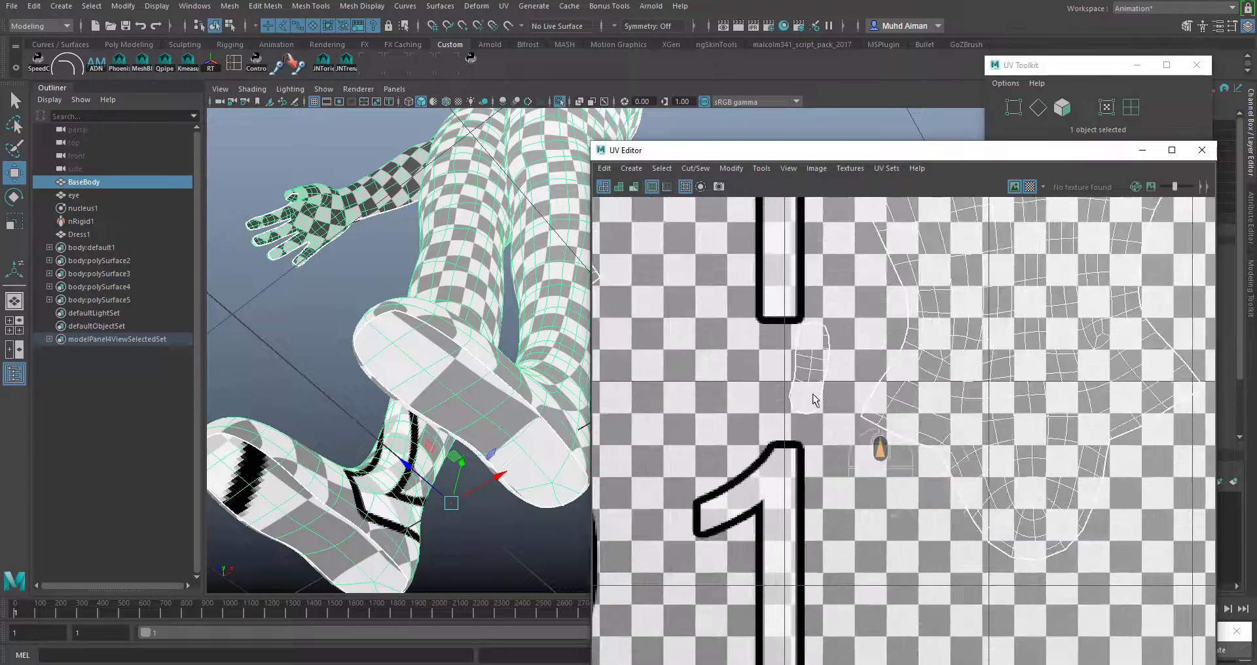
pyautogui.click(1031, 188)
pyautogui.moveTo(810, 354); pyautogui.dragTo(862, 352, button='right')
pyautogui.moveTo(773, 293); pyautogui.dragTo(843, 435)
pyautogui.click(1031, 188)
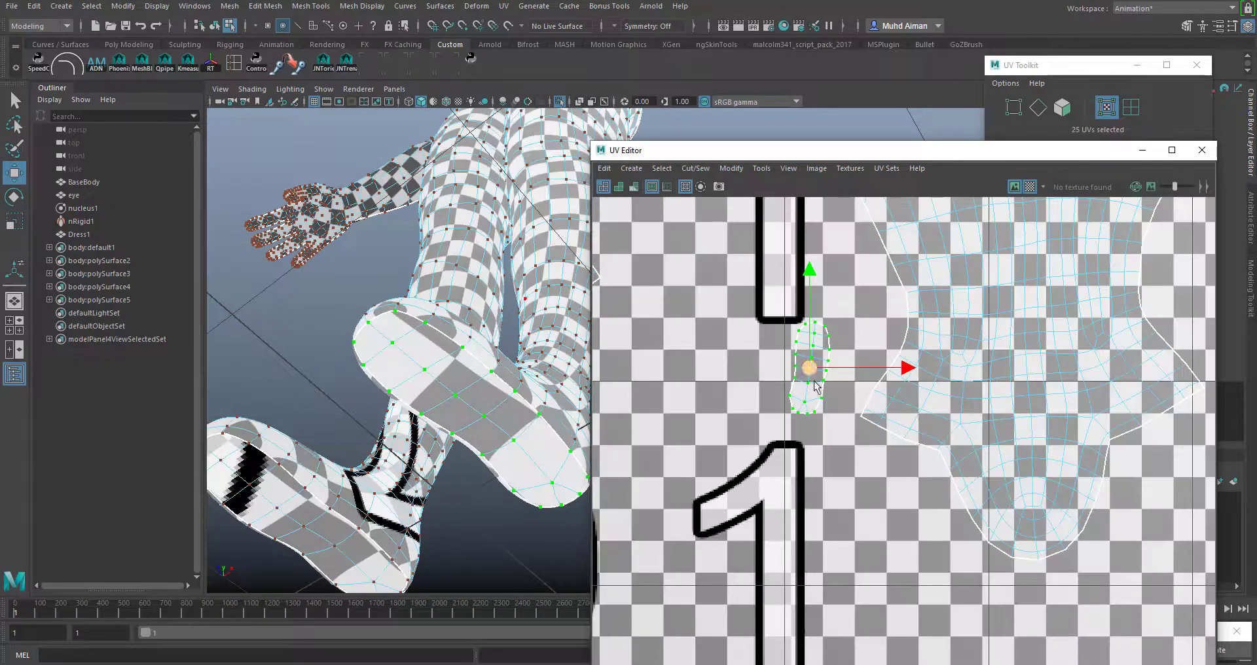
pyautogui.press('alt')
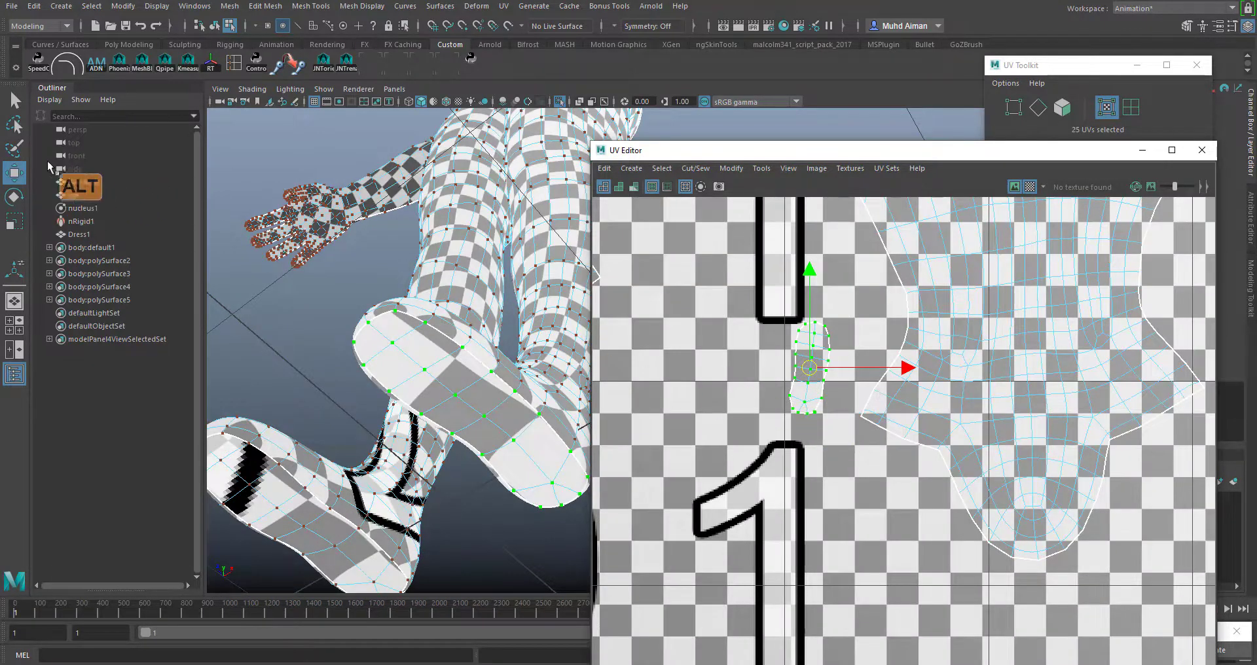
pyautogui.click(17, 224)
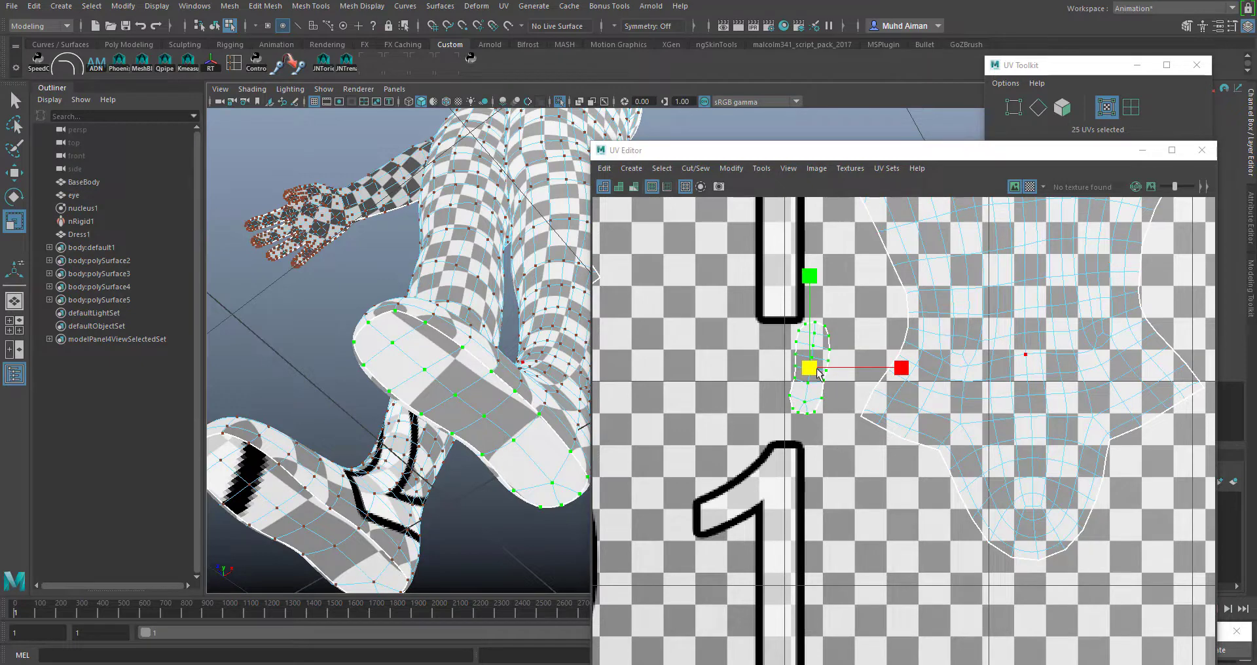
pyautogui.moveTo(818, 374); pyautogui.dragTo(903, 429)
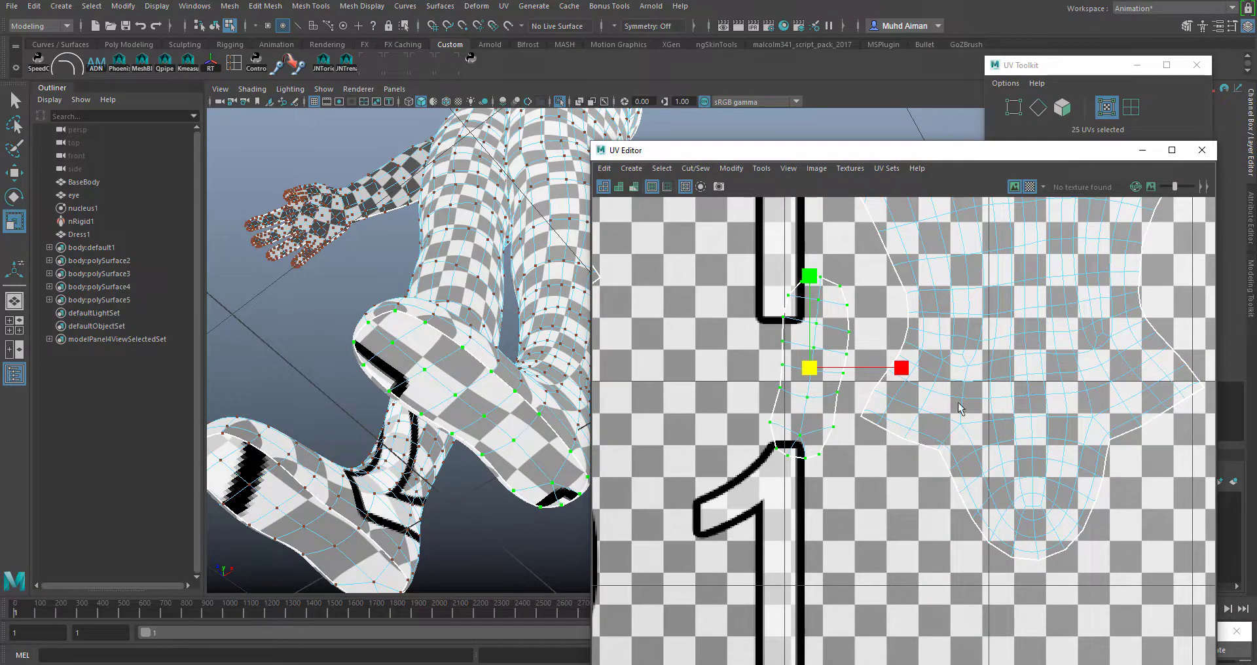
# - Scale up the other foot sole UV shell uniformly to bring its checker squares closer to the leg's
pyautogui.scroll(-3, 871, 383)
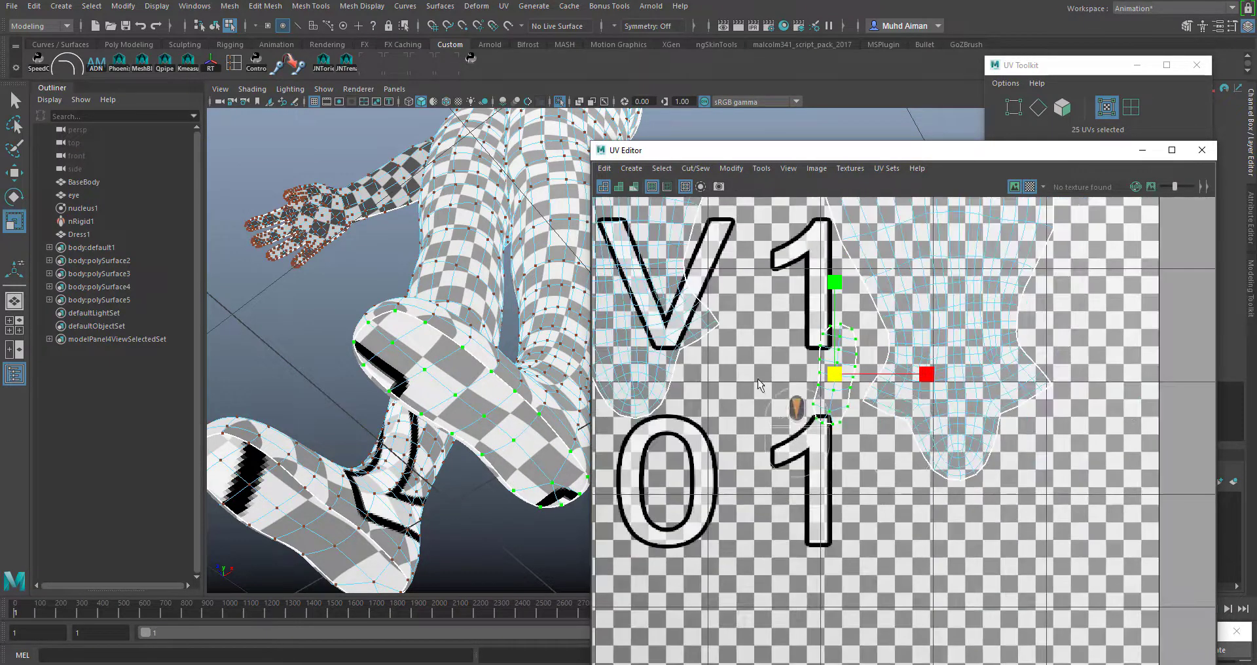
pyautogui.keyDown('alt'); pyautogui.moveTo(773, 390); pyautogui.dragTo(1017, 446, button='middle'); pyautogui.keyUp('alt')
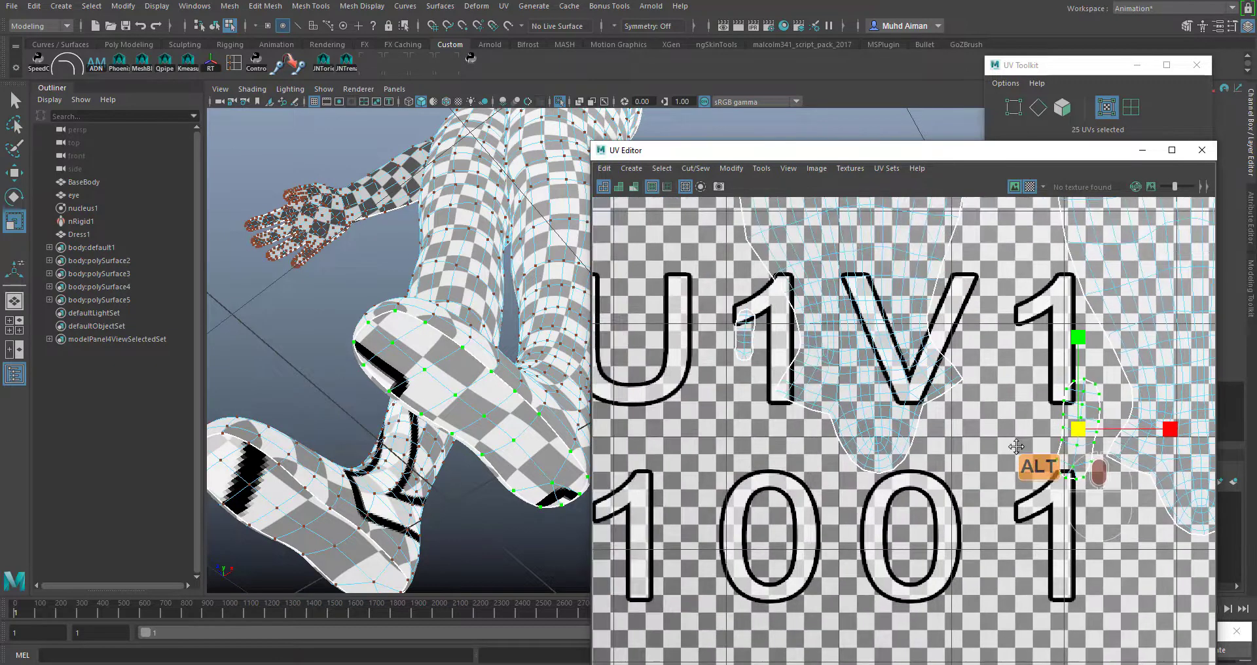
pyautogui.click(751, 345)
pyautogui.moveTo(745, 337); pyautogui.dragTo(851, 393)
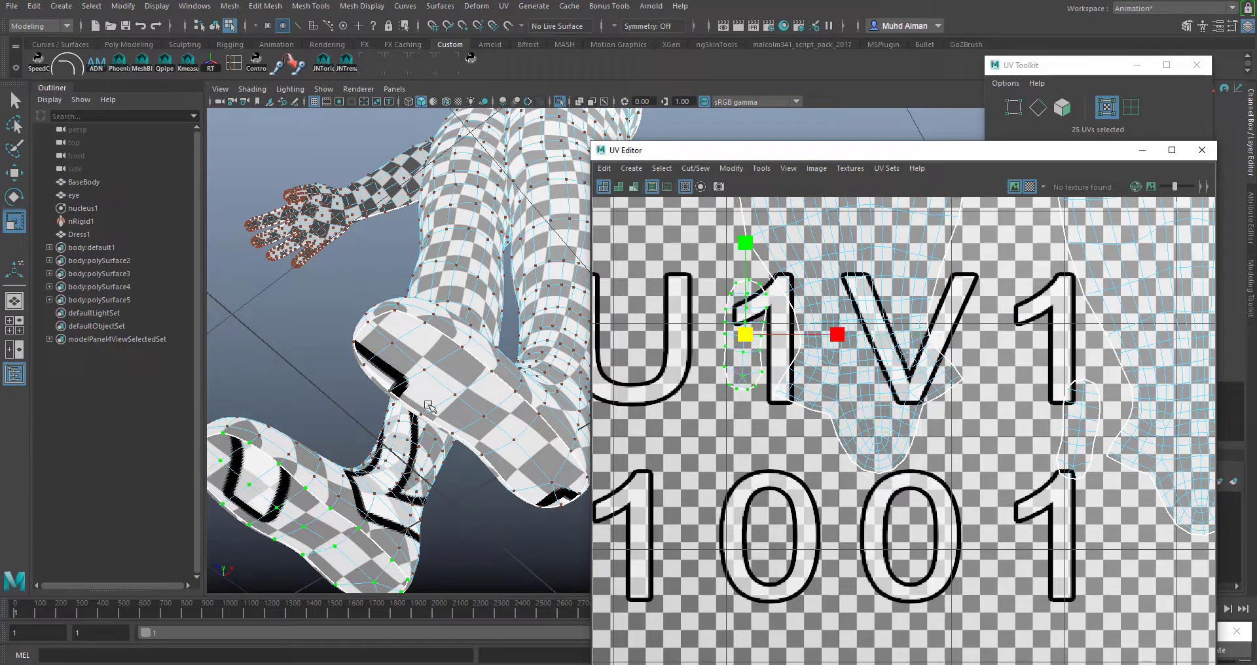
# - Compare the checker square size on the head with the torso and arms, and locate the head's UV shell
pyautogui.keyDown('alt'); pyautogui.moveTo(465, 386); pyautogui.dragTo(508, 311); pyautogui.keyUp('alt')
pyautogui.keyDown('alt'); pyautogui.moveTo(476, 252); pyautogui.dragTo(589, 243); pyautogui.keyUp('alt')
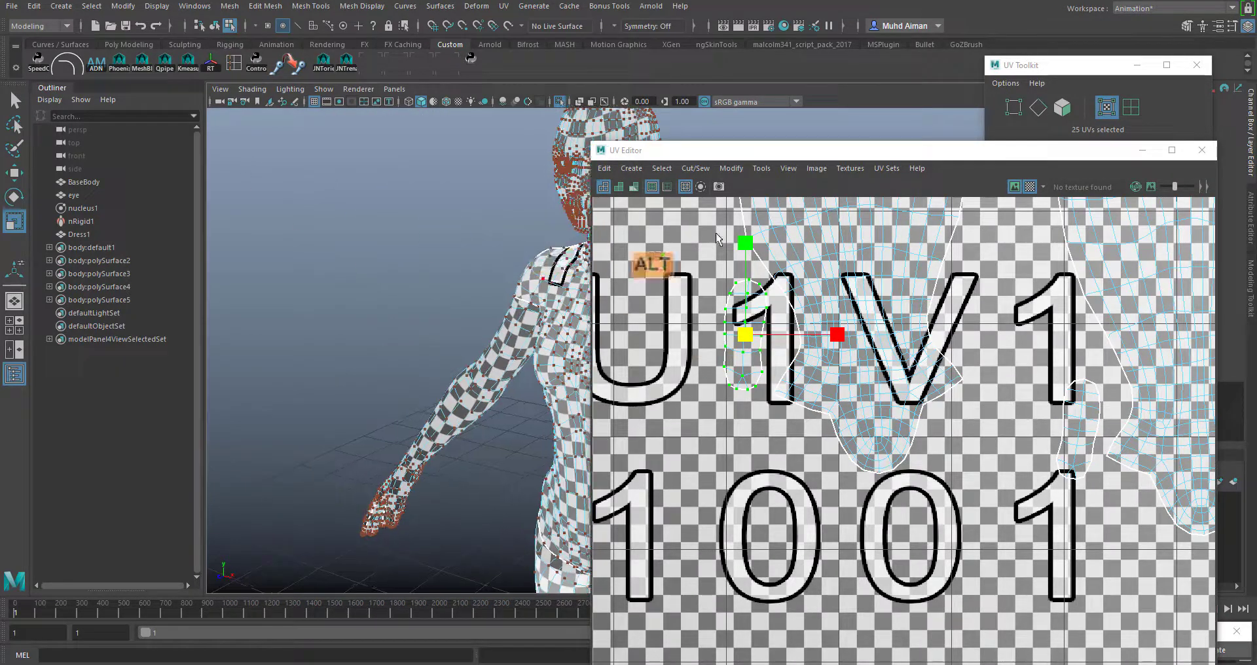
pyautogui.scroll(-4, 790, 393)
pyautogui.scroll(-1, 822, 362)
pyautogui.keyDown('alt'); pyautogui.moveTo(436, 373); pyautogui.dragTo(563, 374); pyautogui.keyUp('alt')
pyautogui.keyDown('alt'); pyautogui.scroll(-4, 1003, 273); pyautogui.keyUp('alt')
pyautogui.keyDown('alt'); pyautogui.scroll(-1, 847, 286); pyautogui.keyUp('alt')
pyautogui.keyDown('alt'); pyautogui.moveTo(848, 287); pyautogui.dragTo(843, 540, button='middle'); pyautogui.keyUp('alt')
pyautogui.keyDown('alt'); pyautogui.scroll(4, 868, 391); pyautogui.keyUp('alt')
pyautogui.keyDown('alt'); pyautogui.scroll(3, 872, 406); pyautogui.keyUp('alt')
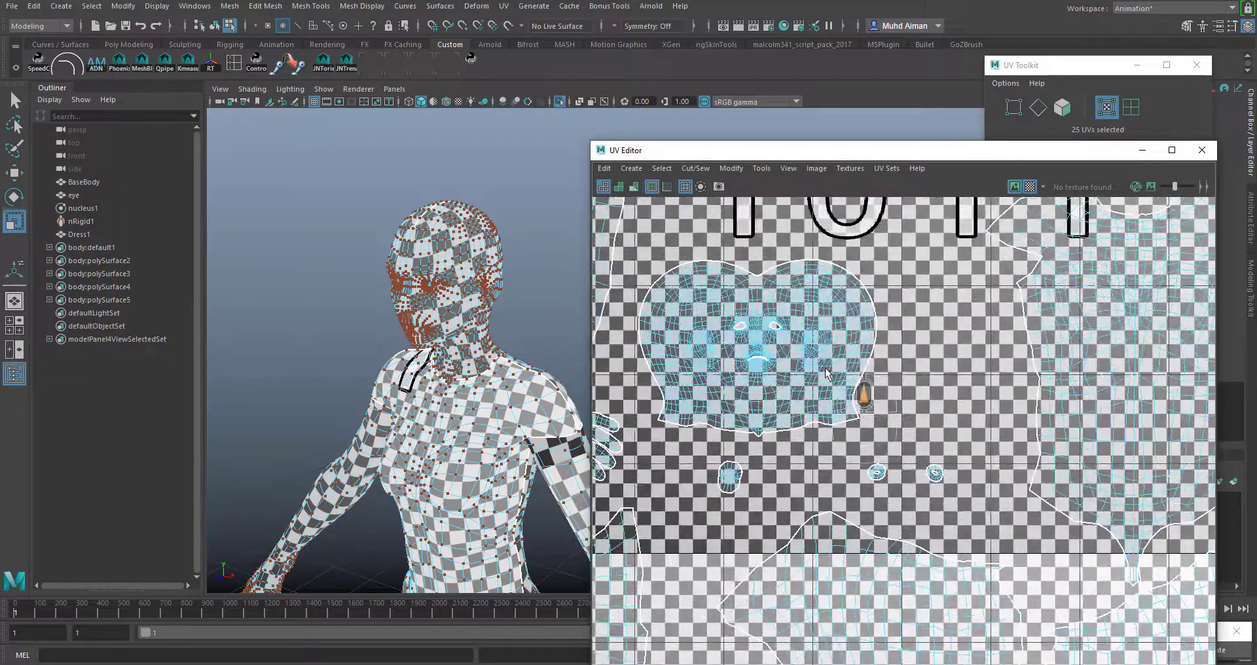
# - Hide the checker map to inspect the head's UV shell, and display the checker map again
pyautogui.click(1030, 187)
pyautogui.keyDown('alt'); pyautogui.moveTo(809, 304); pyautogui.dragTo(838, 352, button='middle'); pyautogui.keyUp('alt')
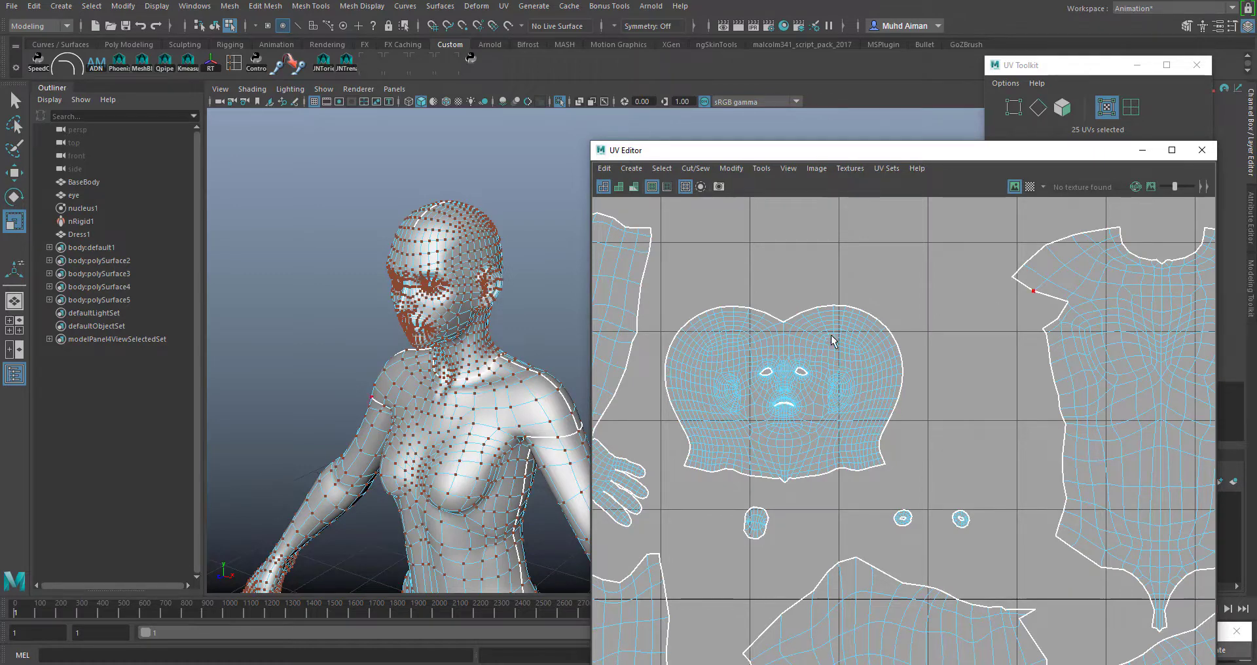
pyautogui.scroll(-5, 864, 354)
pyautogui.scroll(6, 861, 366)
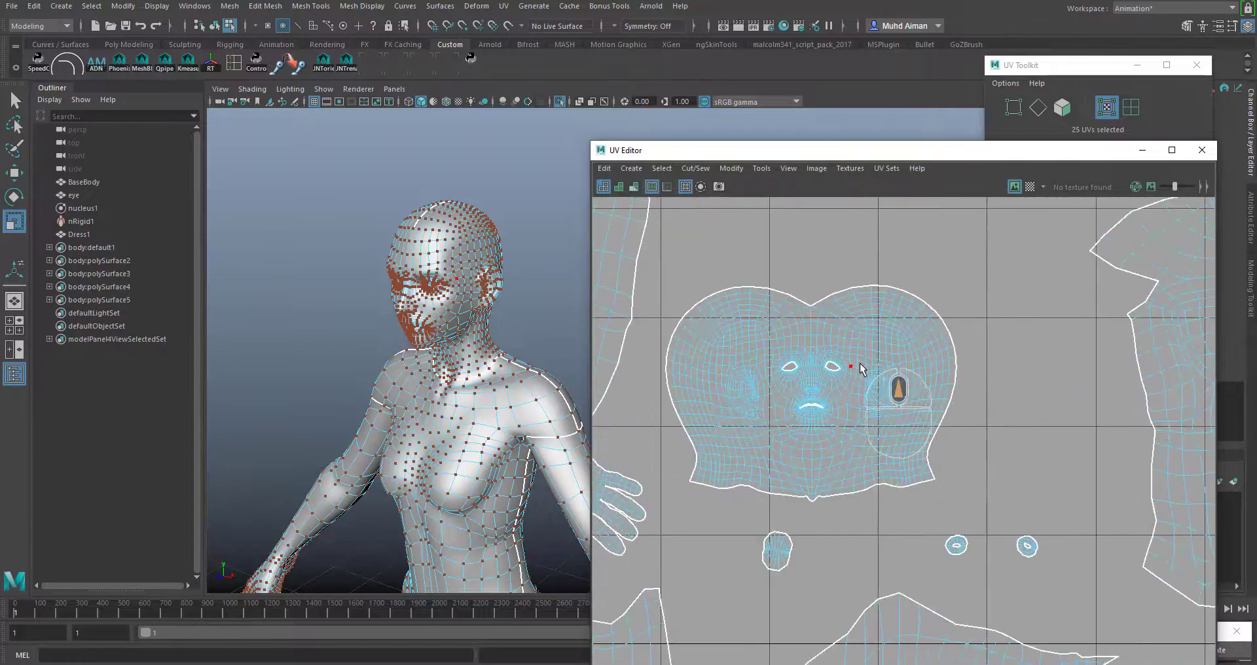
pyautogui.scroll(1, 861, 368)
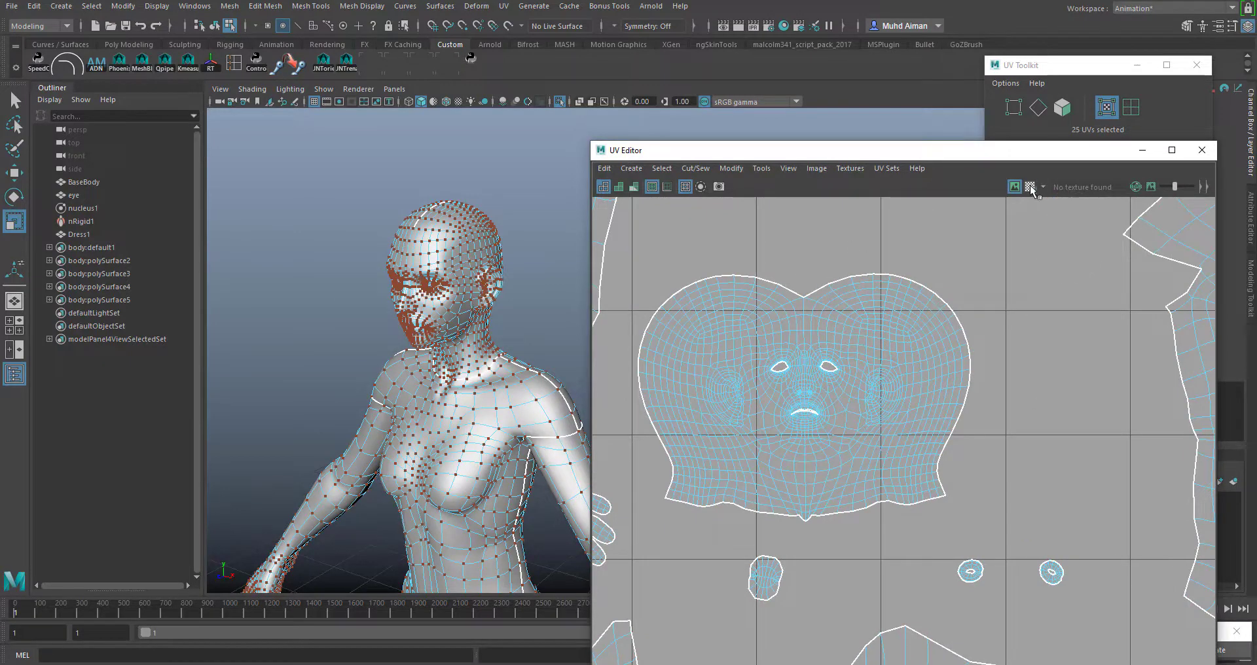
pyautogui.click(1030, 187)
pyautogui.scroll(3, 510, 278)
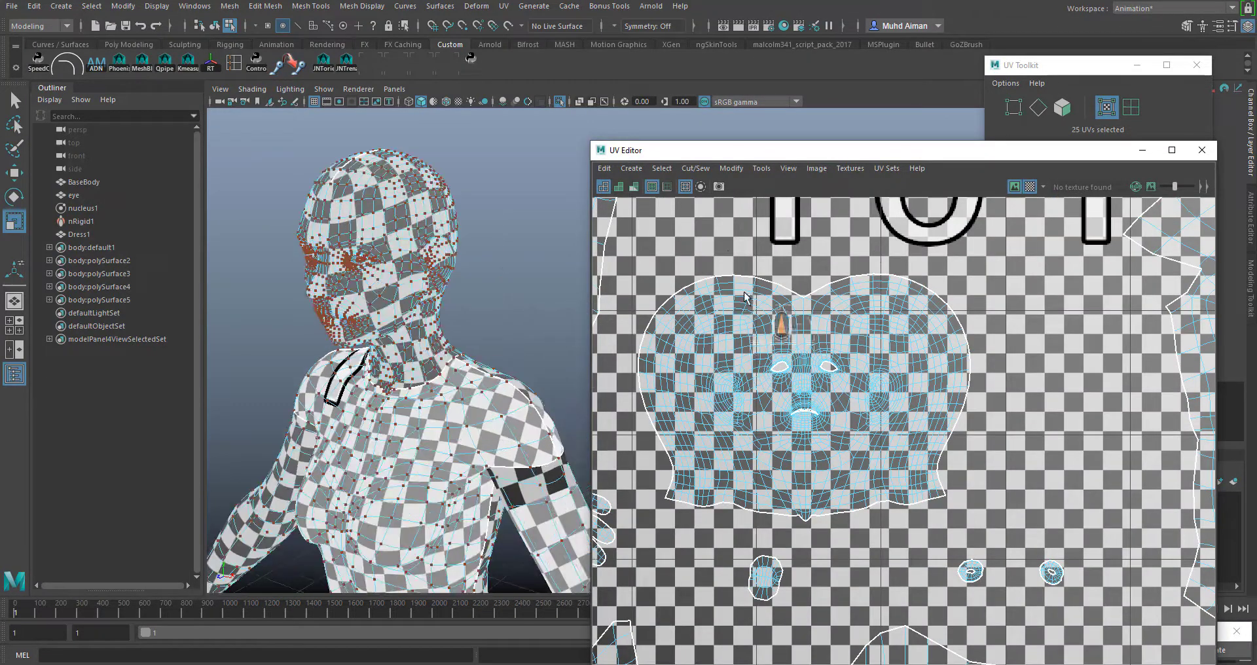
# - Select all UVs of the head shell and place the UV Editor and UV Toolkit windows side by side
pyautogui.moveTo(727, 247); pyautogui.dragTo(773, 304)
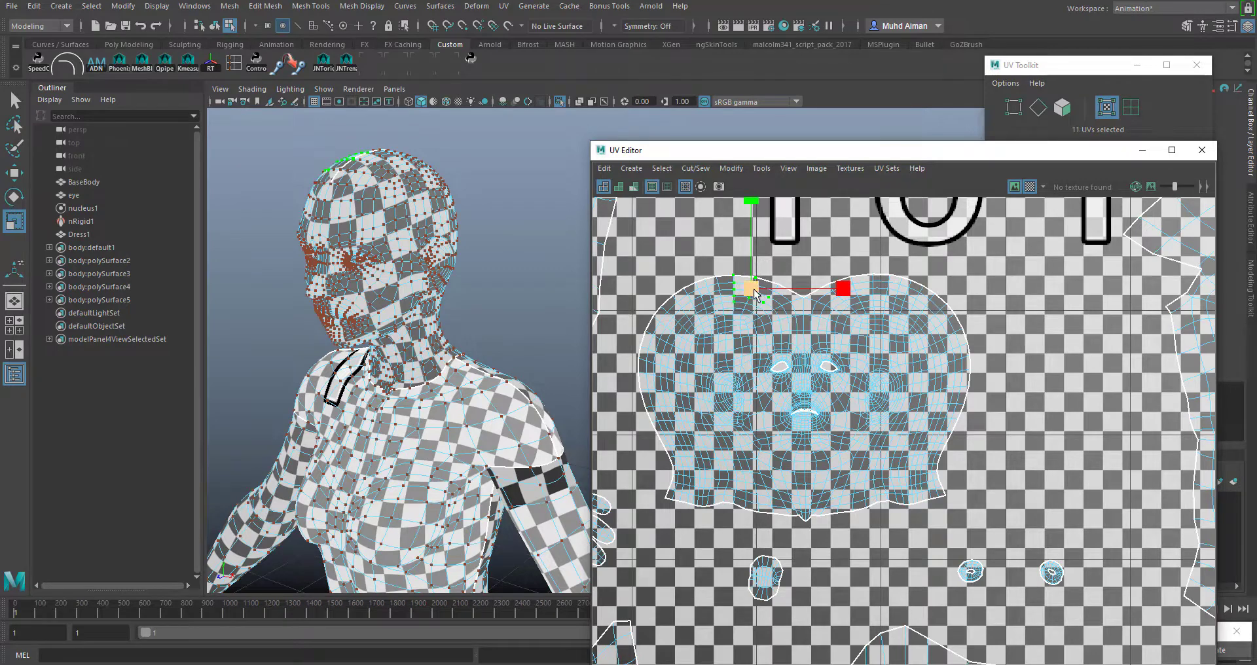
pyautogui.keyDown('ctrl'); pyautogui.moveTo(755, 293); pyautogui.dragTo(789, 315, button='right'); pyautogui.keyUp('ctrl')
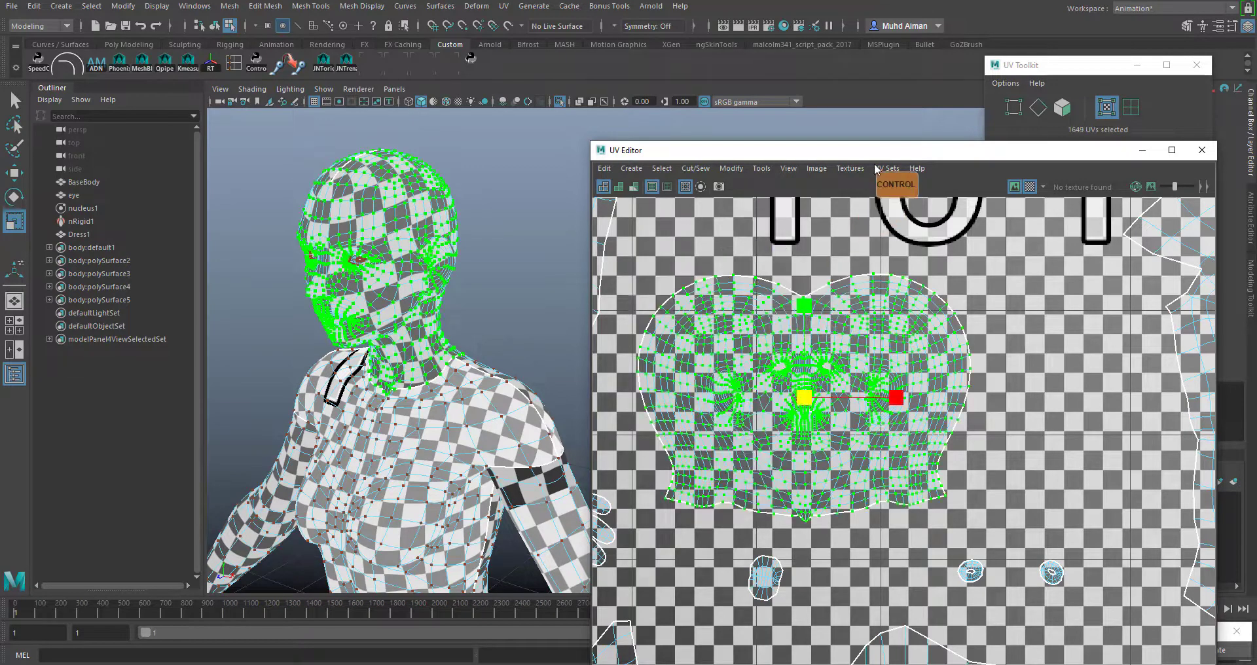
pyautogui.moveTo(834, 156); pyautogui.dragTo(641, 99)
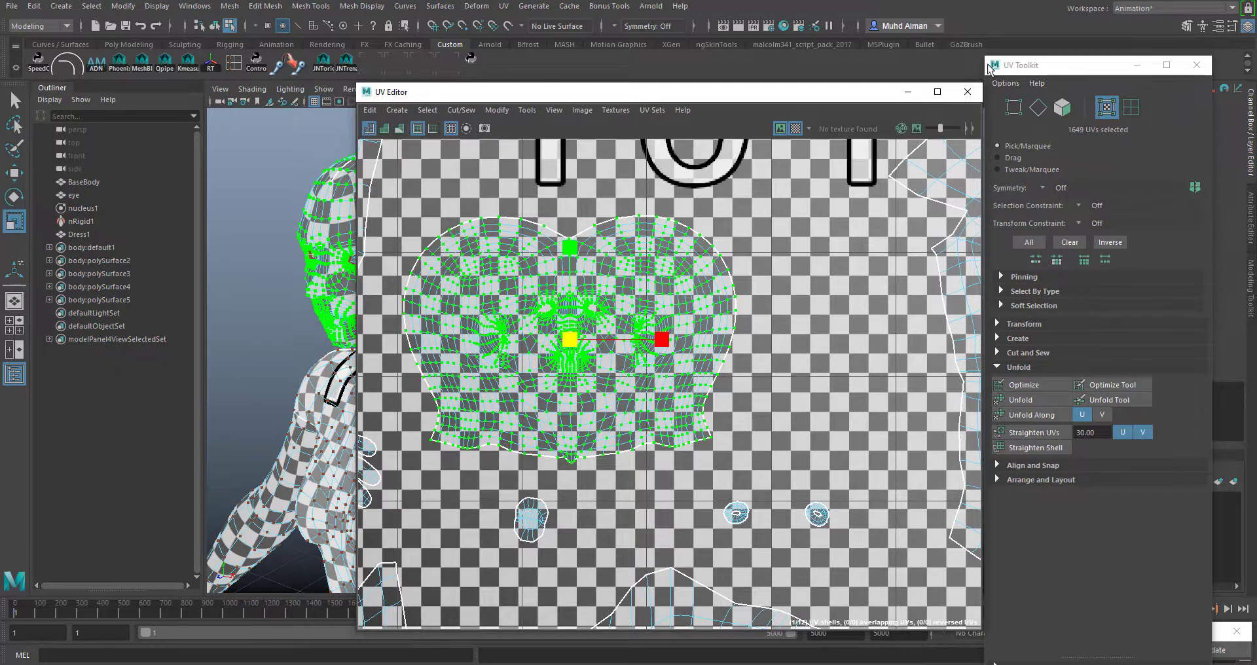
pyautogui.moveTo(1016, 72); pyautogui.dragTo(1014, 99)
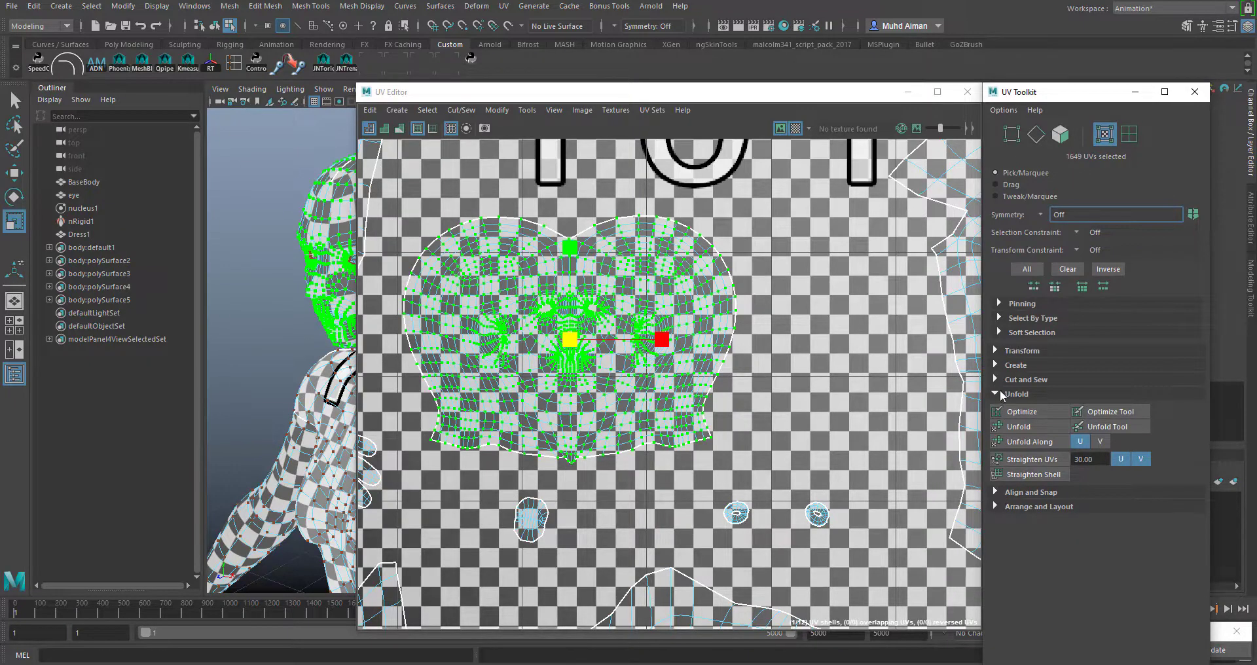
# - Get the head shell's texel density from the Transform settings, using a map size of 2048
pyautogui.click(995, 351)
pyautogui.scroll(-5, 1018, 376)
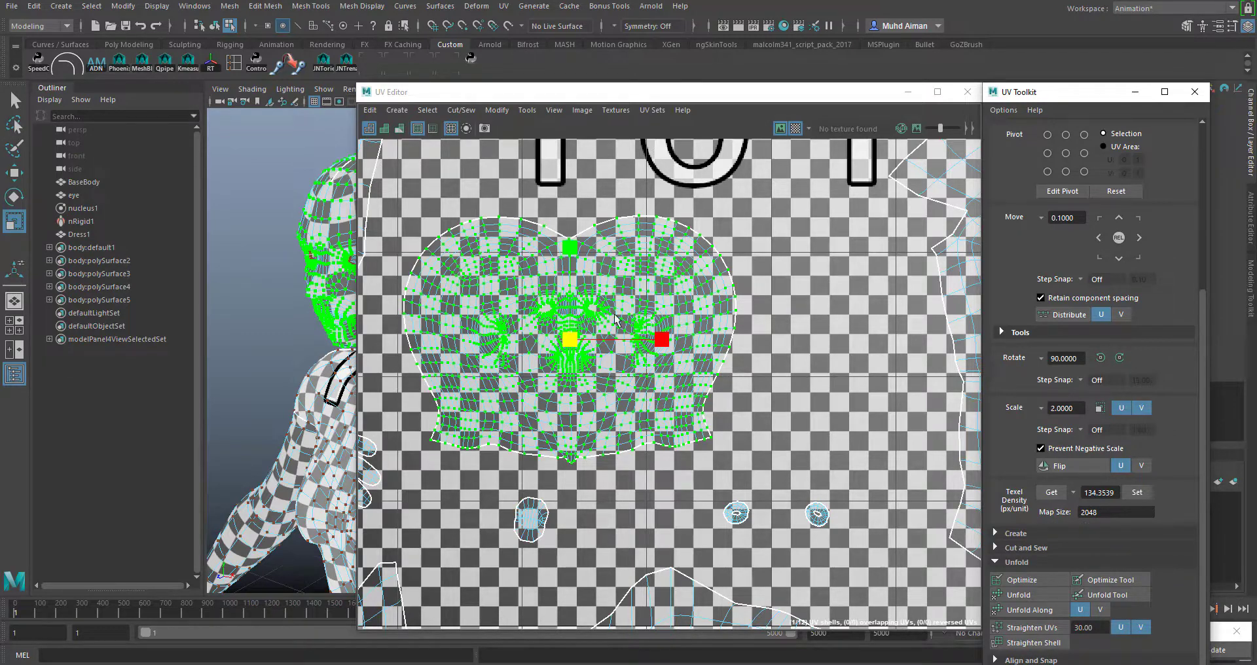
pyautogui.keyDown('alt'); pyautogui.moveTo(615, 319); pyautogui.dragTo(653, 349, button='middle'); pyautogui.keyUp('alt')
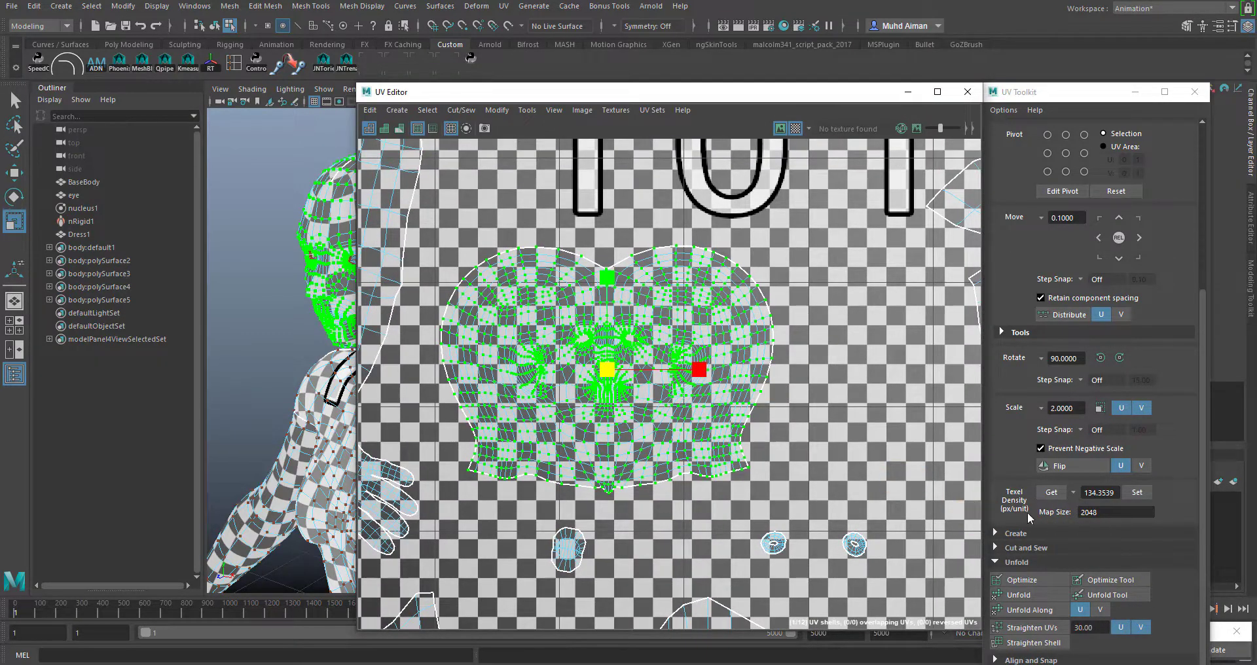
pyautogui.click(1051, 493)
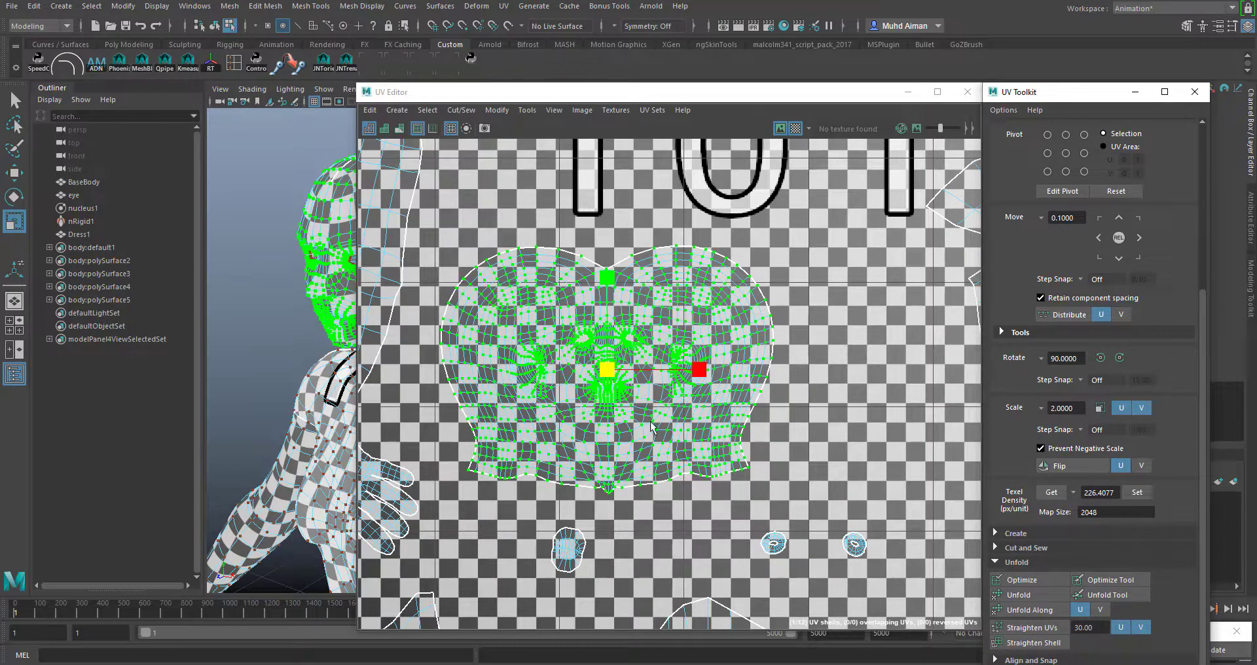
pyautogui.keyDown('alt'); pyautogui.moveTo(650, 425); pyautogui.dragTo(809, 452, button='middle'); pyautogui.keyUp('alt')
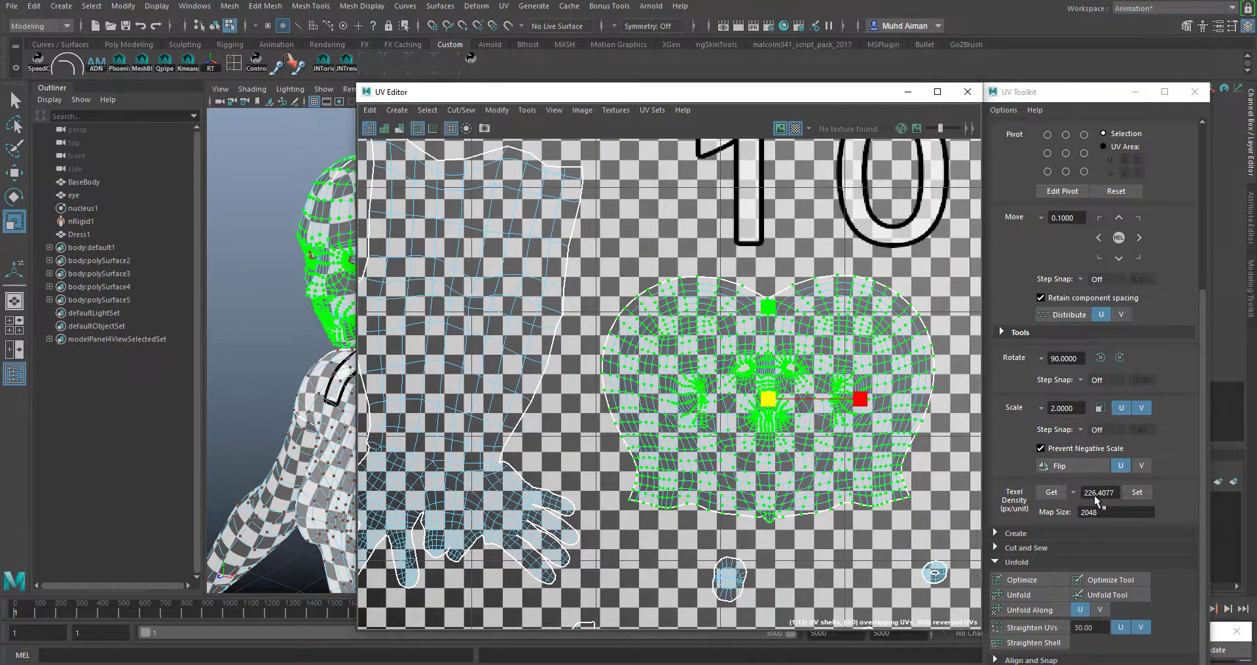
# - Select the whole arm-and-hand UV shell beside the head shell and get its texel density
pyautogui.moveTo(424, 230); pyautogui.dragTo(462, 293)
pyautogui.keyDown('ctrl'); pyautogui.rightClick(446, 271); pyautogui.keyUp('ctrl')
pyautogui.keyDown('ctrl'); pyautogui.moveTo(445, 272); pyautogui.dragTo(485, 294, button='right'); pyautogui.keyUp('ctrl')
pyautogui.click(1054, 493)
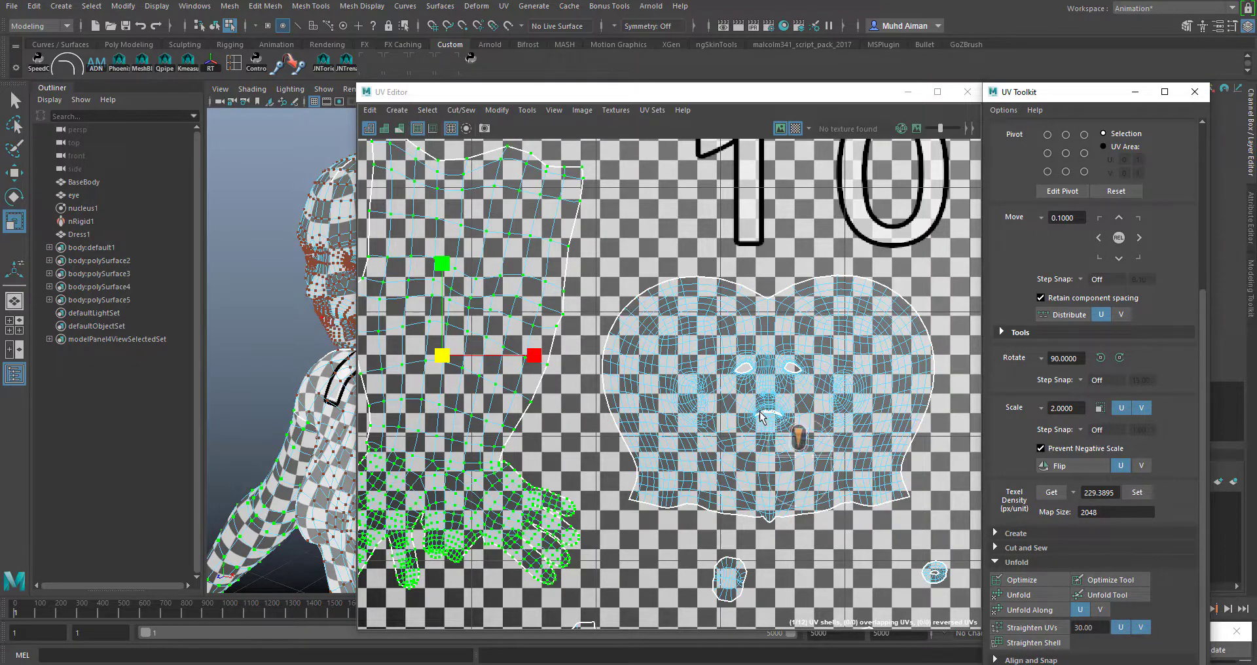
# - Select the whole head UV shell and get its texel density as the reference value at map size 2048
pyautogui.scroll(-3, 761, 417)
pyautogui.click(779, 362)
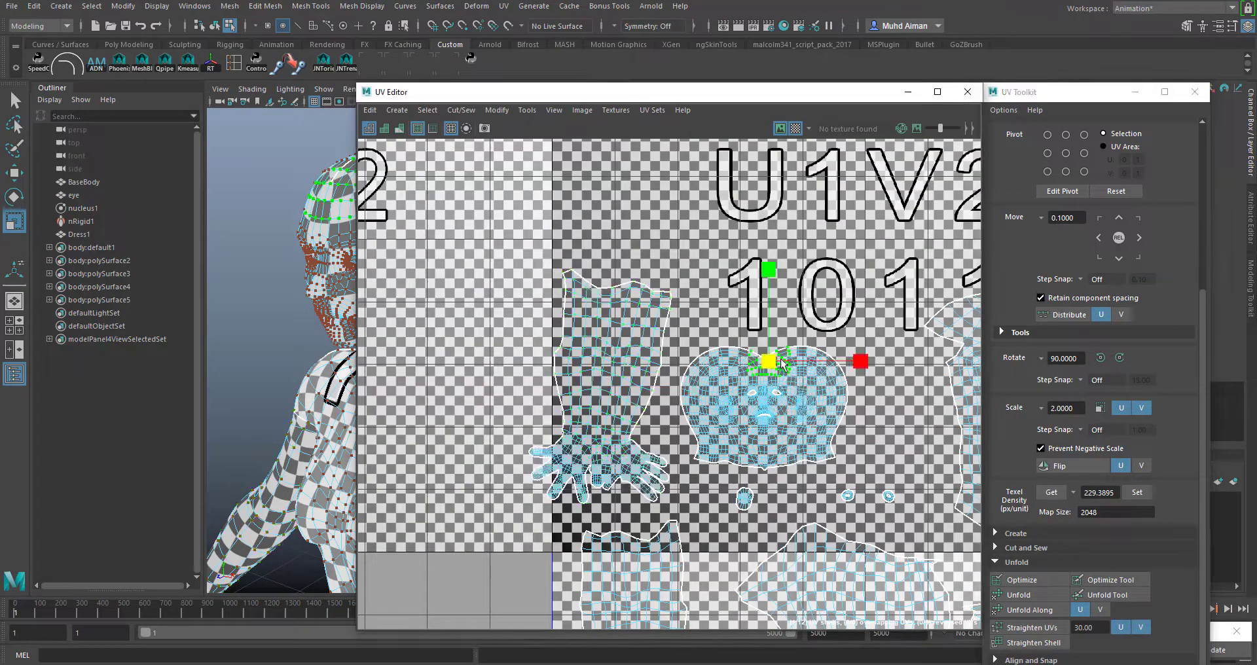
pyautogui.keyDown('ctrl'); pyautogui.moveTo(781, 364); pyautogui.dragTo(884, 403, button='right'); pyautogui.keyUp('ctrl')
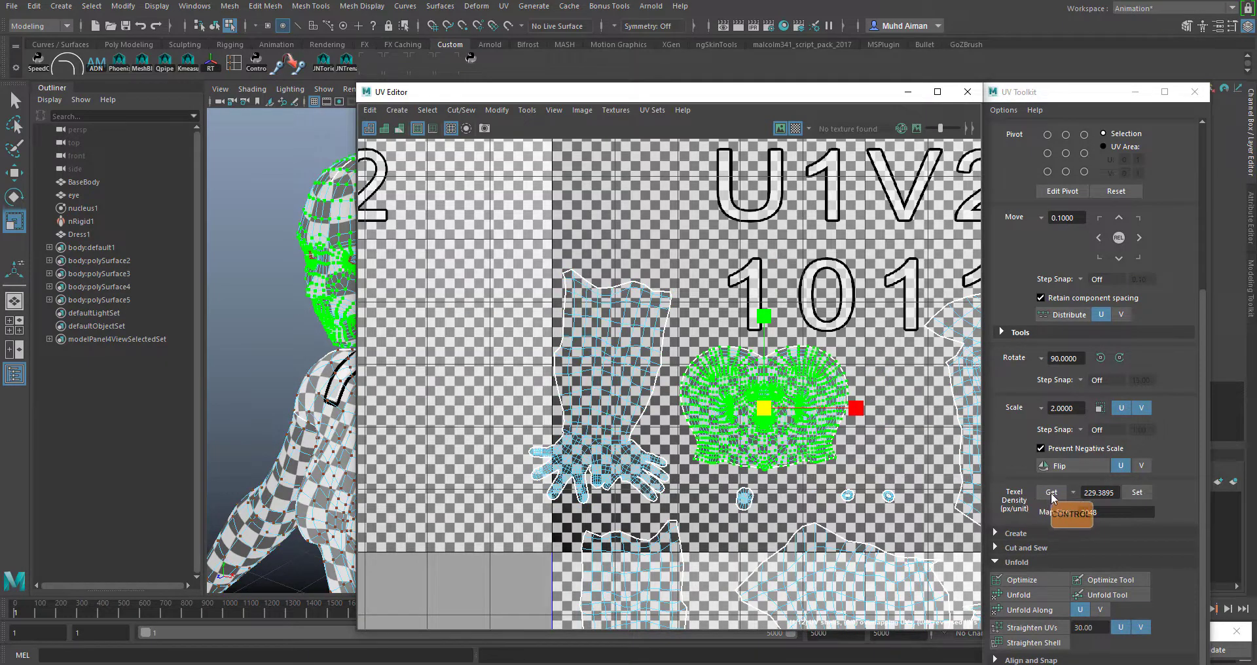
pyautogui.click(1052, 495)
pyautogui.scroll(-4, 694, 397)
pyautogui.keyDown('alt'); pyautogui.moveTo(808, 474); pyautogui.dragTo(660, 328, button='middle'); pyautogui.keyUp('alt')
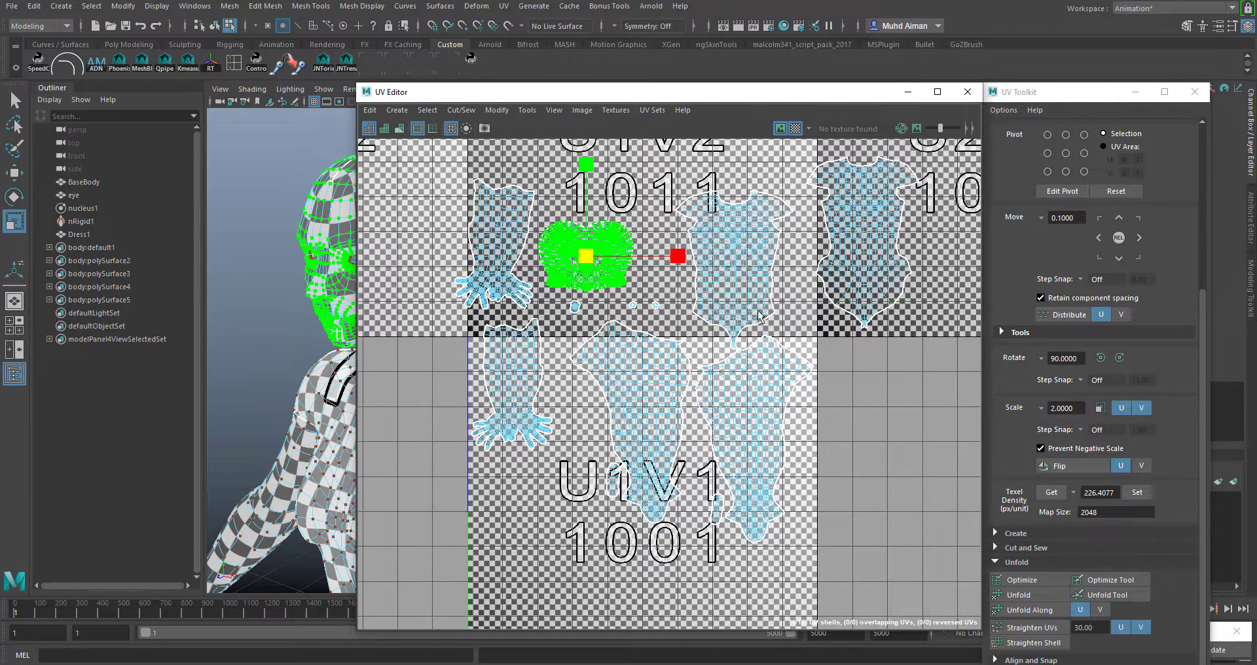
pyautogui.keyDown('alt'); pyautogui.moveTo(840, 421); pyautogui.dragTo(836, 454, button='middle'); pyautogui.keyUp('alt')
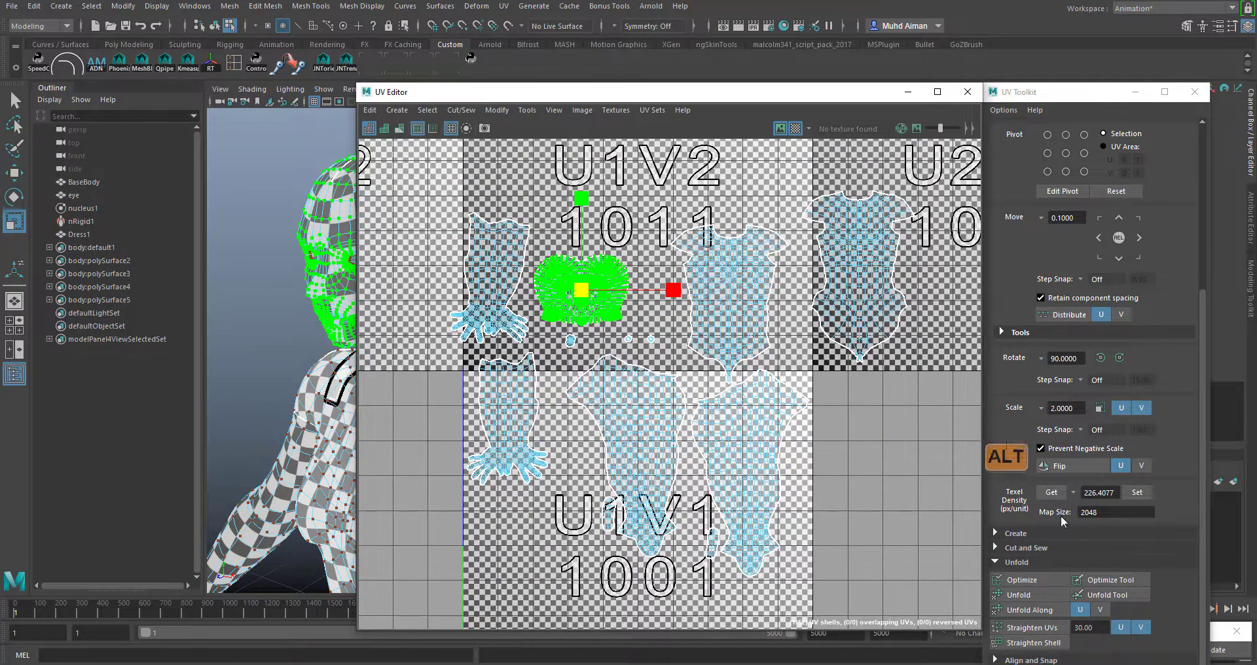
pyautogui.click(629, 251)
pyautogui.scroll(5, 602, 257)
pyautogui.moveTo(567, 228); pyautogui.dragTo(598, 265)
pyautogui.keyDown('ctrl'); pyautogui.moveTo(596, 264); pyautogui.dragTo(633, 284, button='right'); pyautogui.keyUp('ctrl')
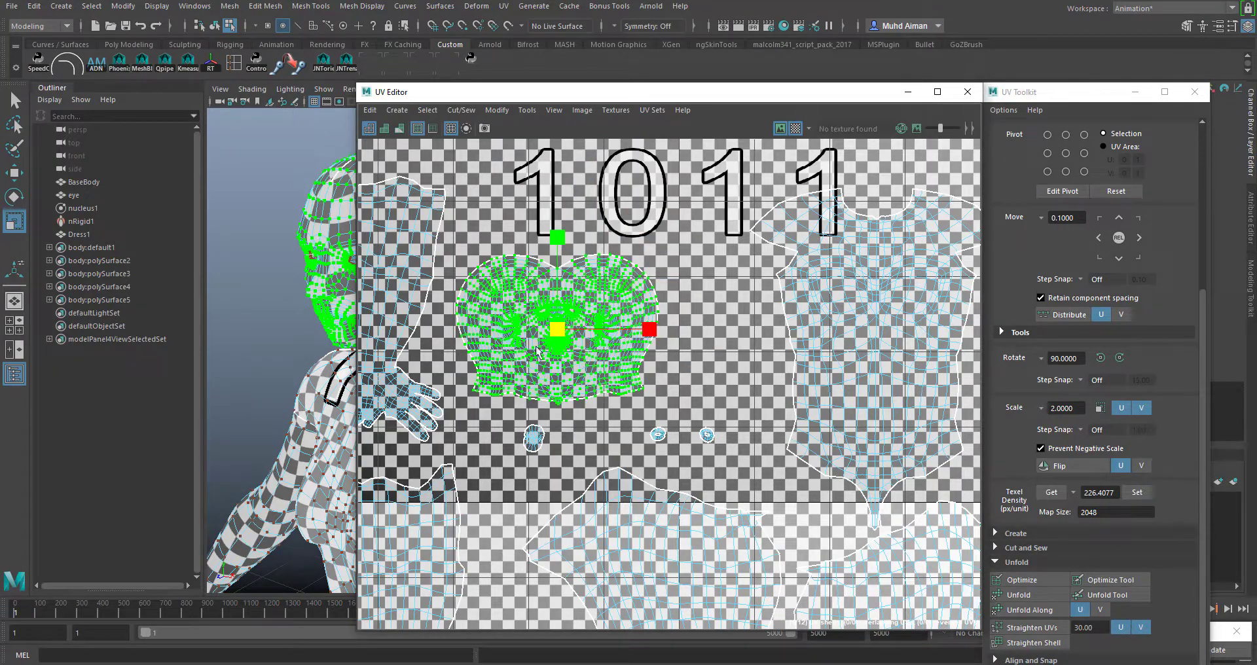
pyautogui.click(1052, 493)
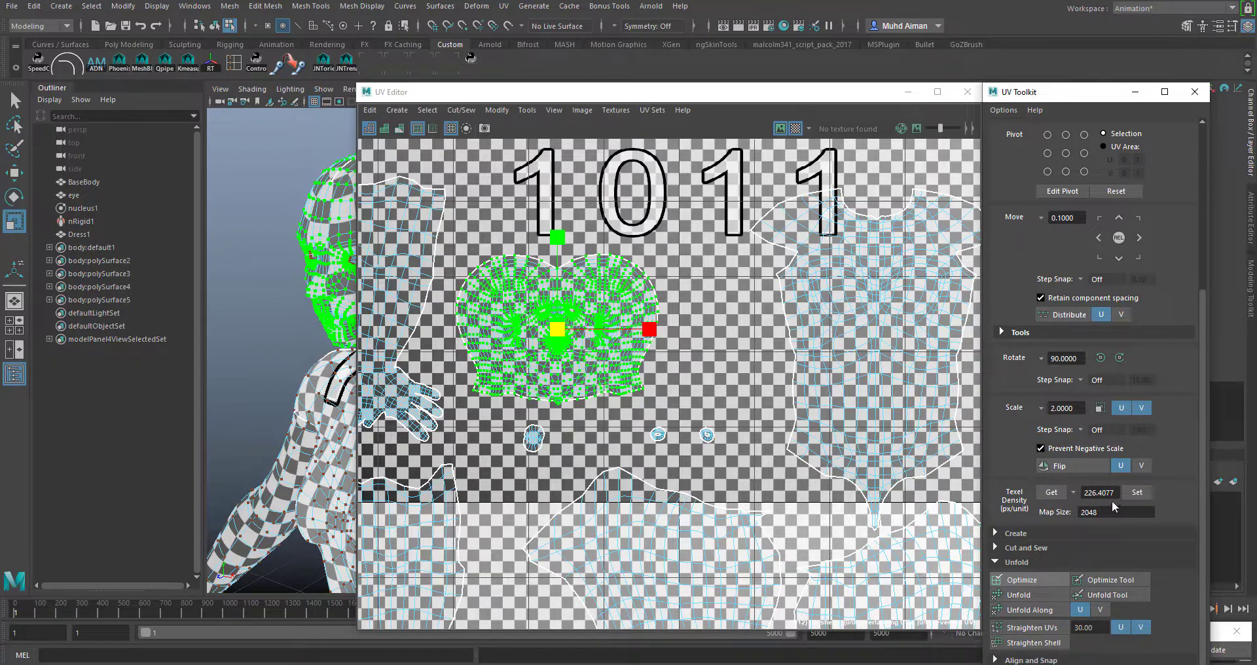
# - Select all of the body's UV shells and set their texel density to 226.4077 with map size 2048
pyautogui.scroll(-8, 603, 318)
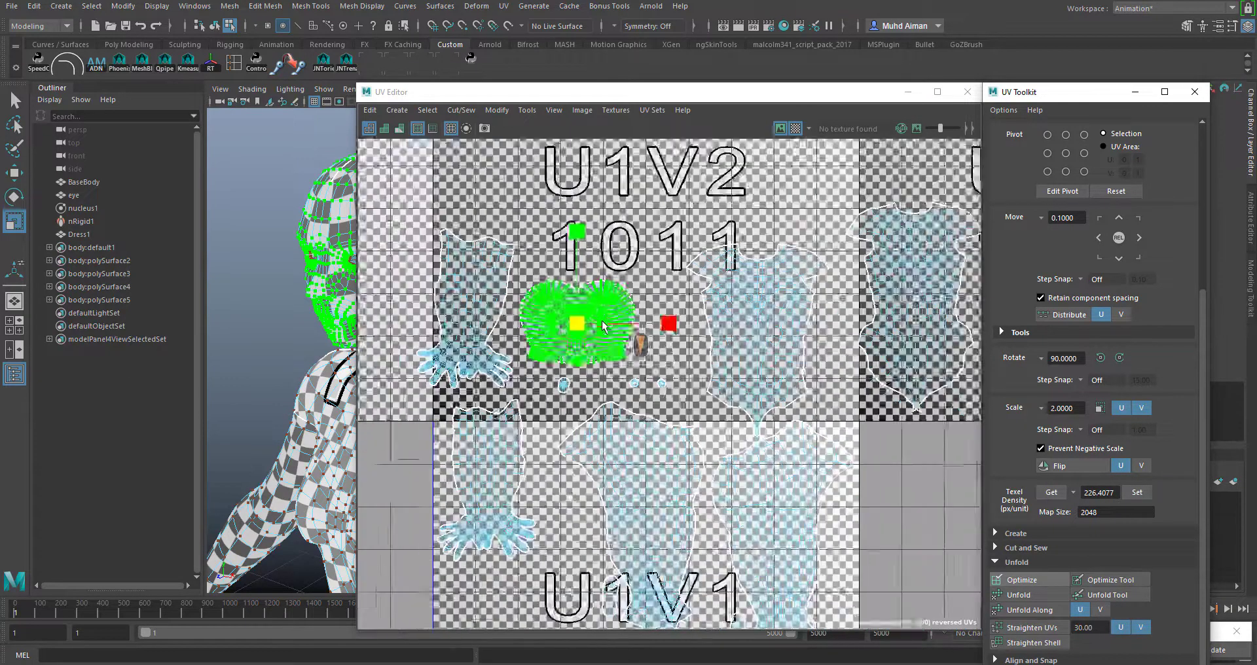
pyautogui.keyDown('alt'); pyautogui.moveTo(816, 370); pyautogui.dragTo(794, 385, button='middle'); pyautogui.keyUp('alt')
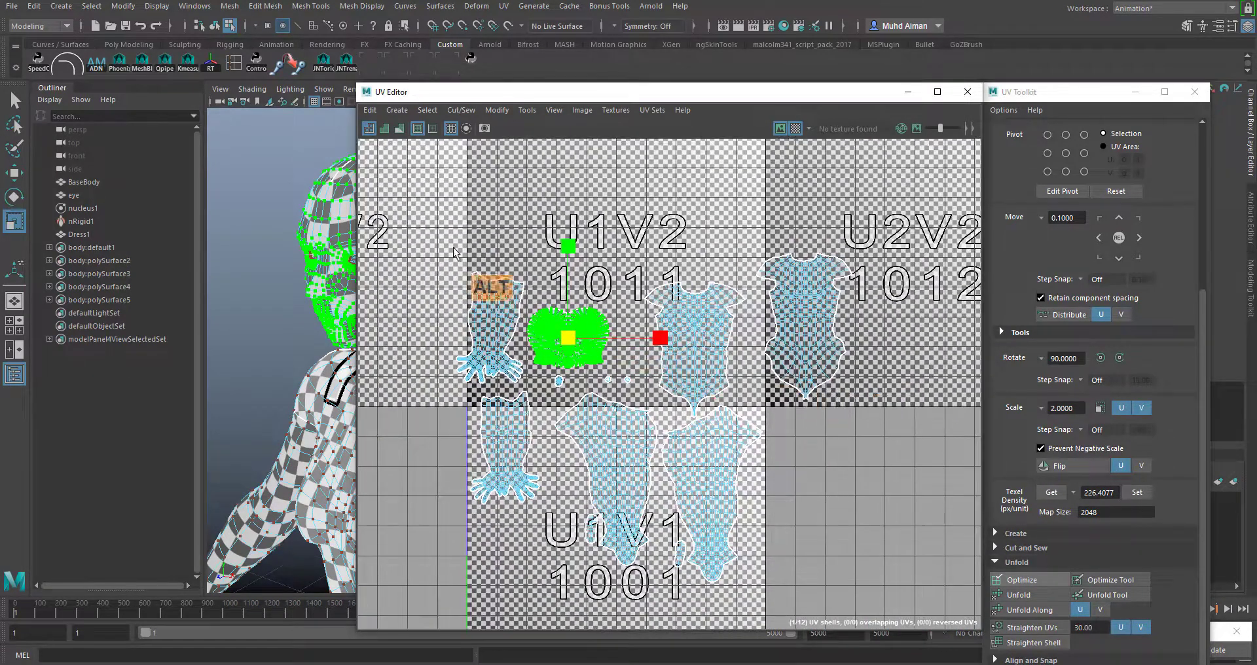
pyautogui.moveTo(407, 178); pyautogui.dragTo(976, 652)
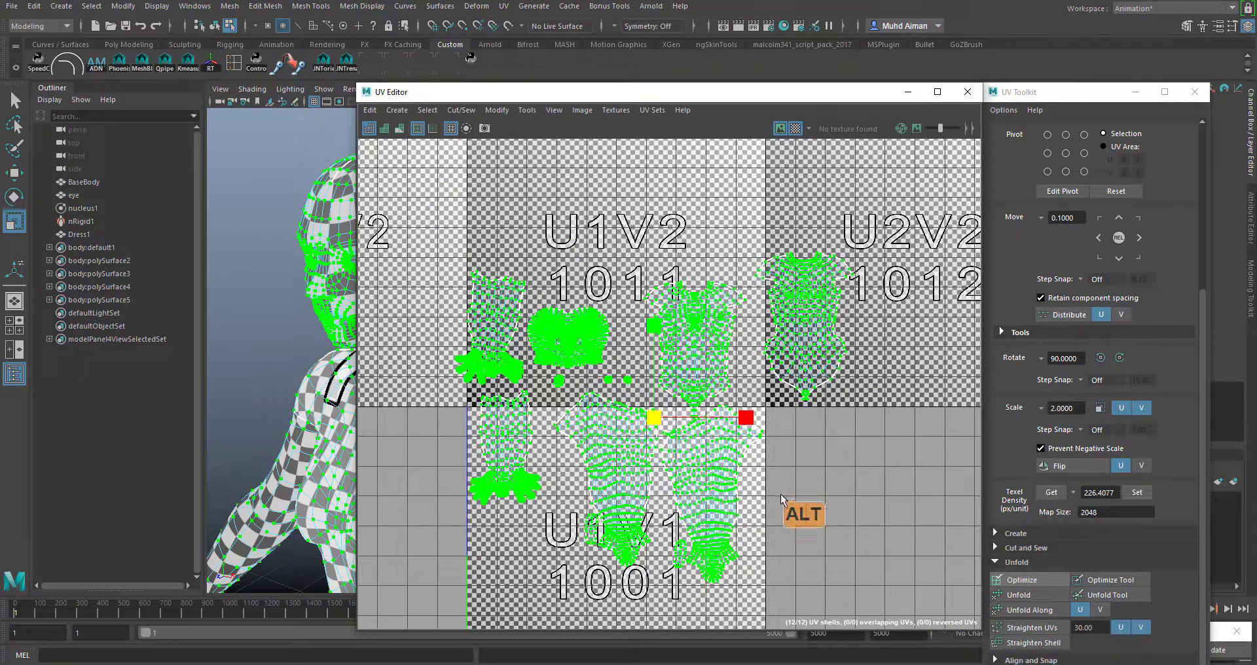
pyautogui.keyDown('alt'); pyautogui.moveTo(781, 499); pyautogui.dragTo(775, 430, button='middle'); pyautogui.keyUp('alt')
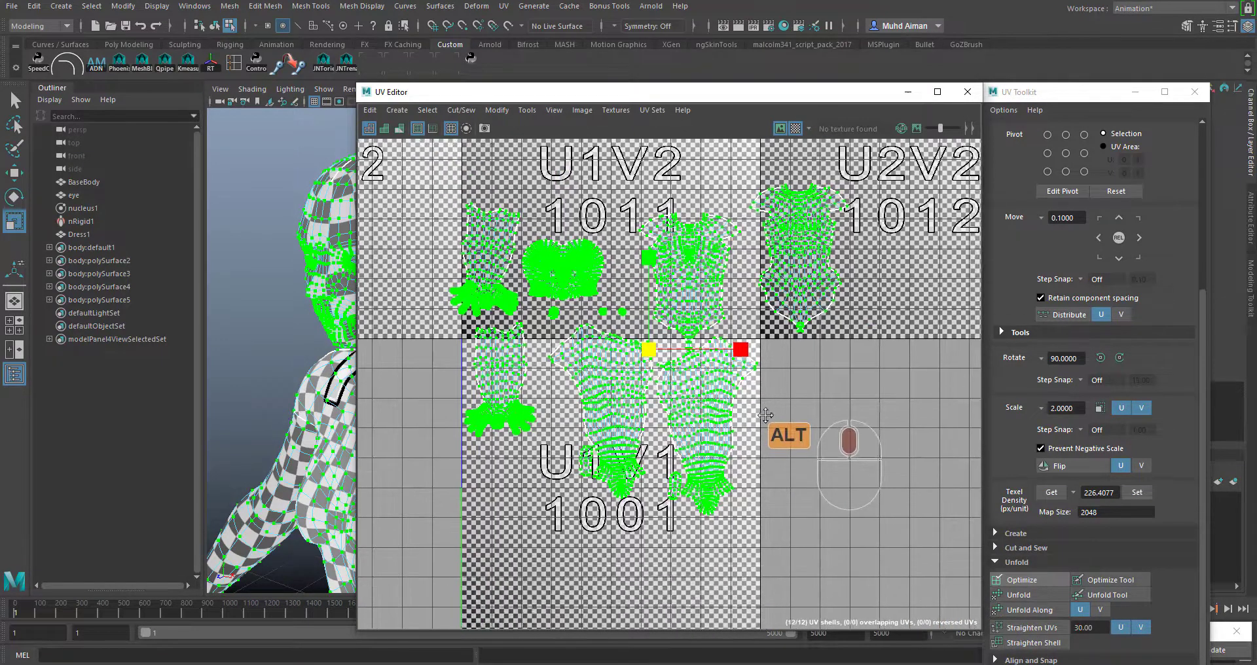
pyautogui.click(1140, 493)
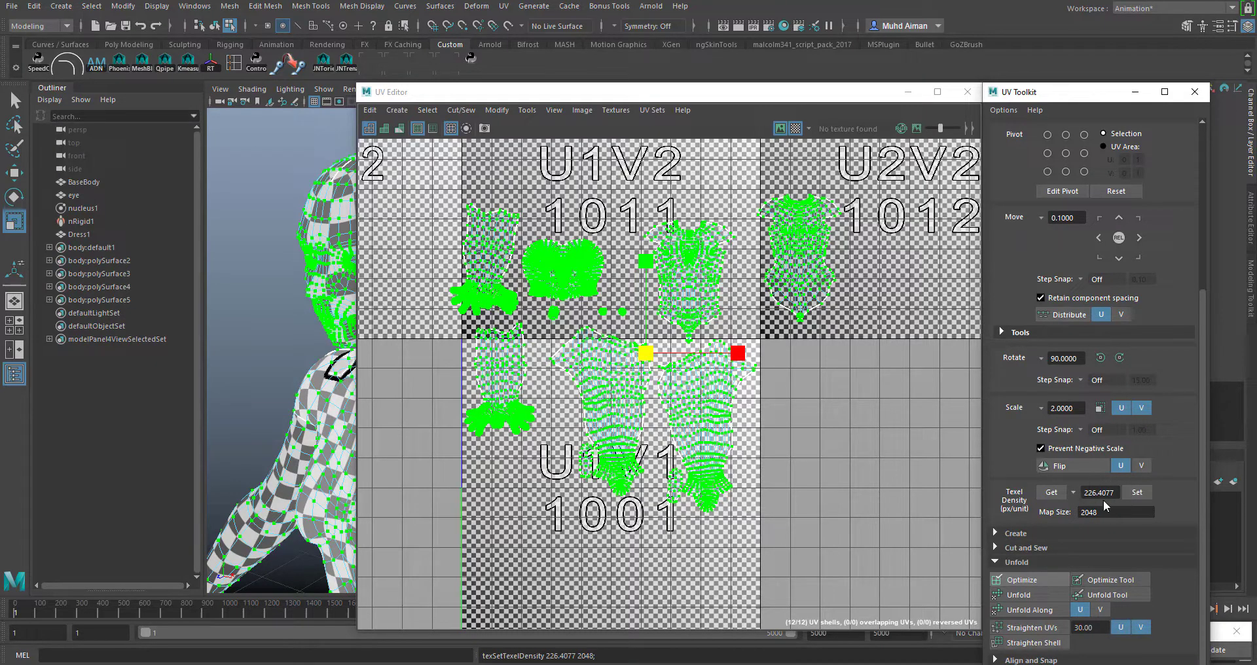
# - Select the arm shell in UV tile 1011 and get its texel density to check it against the head's
pyautogui.click(469, 209)
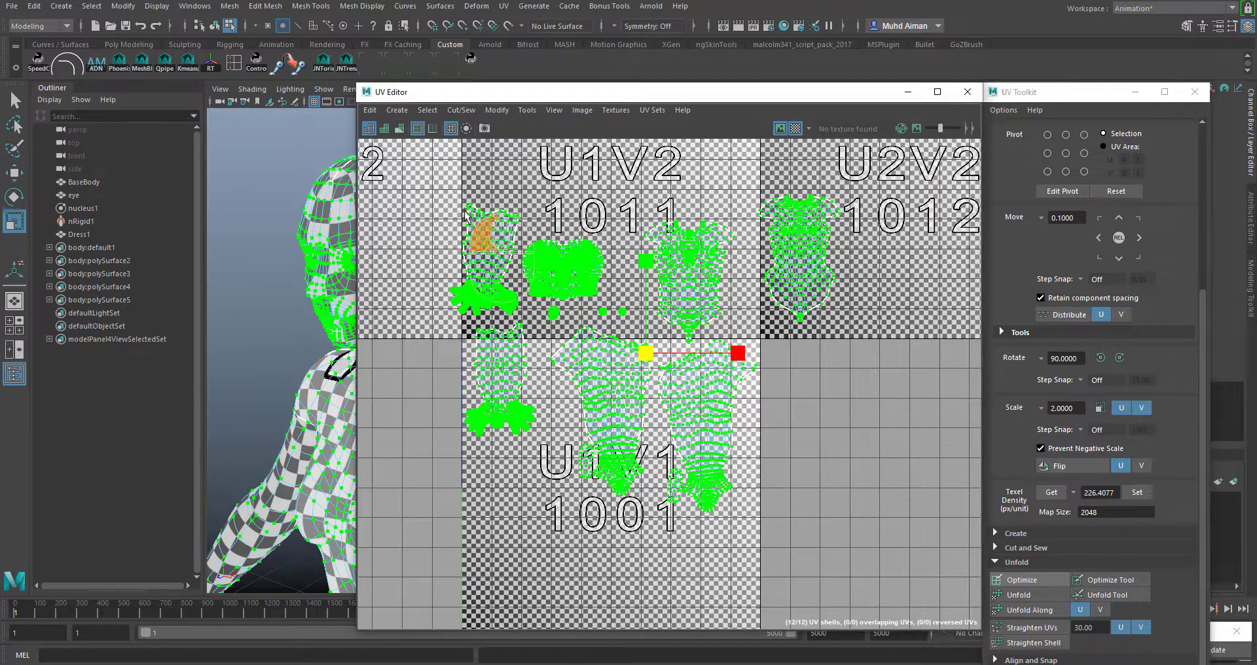
pyautogui.keyDown('ctrl'); pyautogui.moveTo(477, 221); pyautogui.dragTo(471, 288, button='right'); pyautogui.keyUp('ctrl')
pyautogui.click(1054, 496)
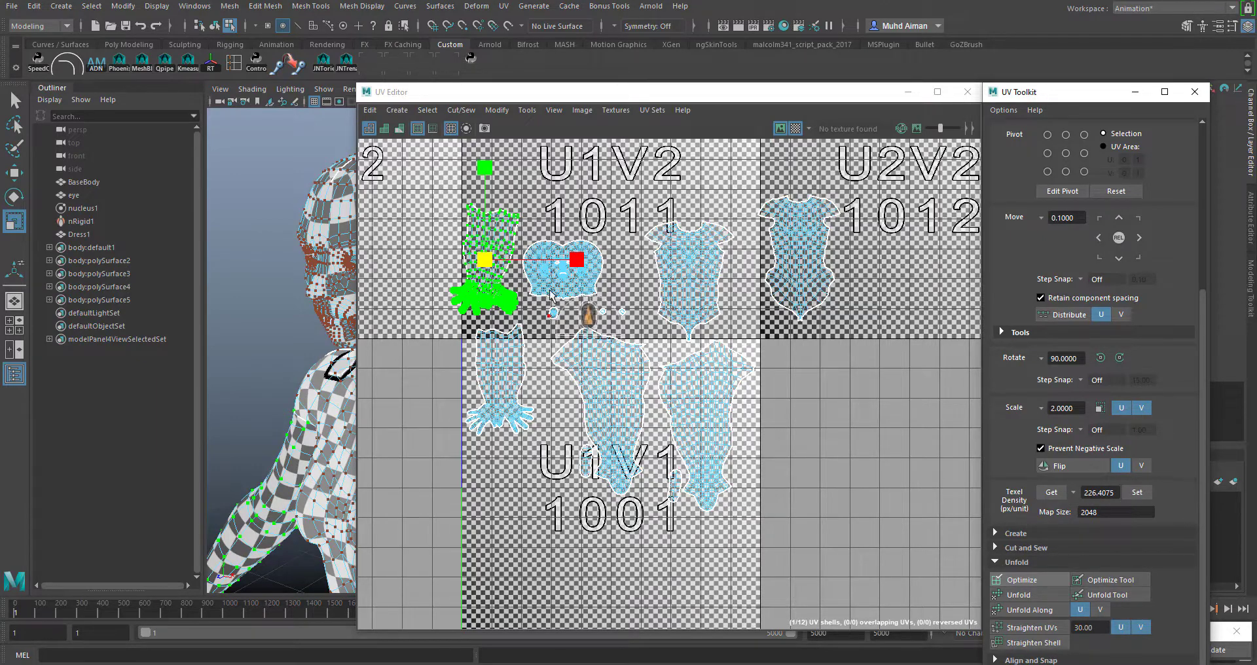
pyautogui.scroll(2, 550, 295)
pyautogui.scroll(-2, 550, 294)
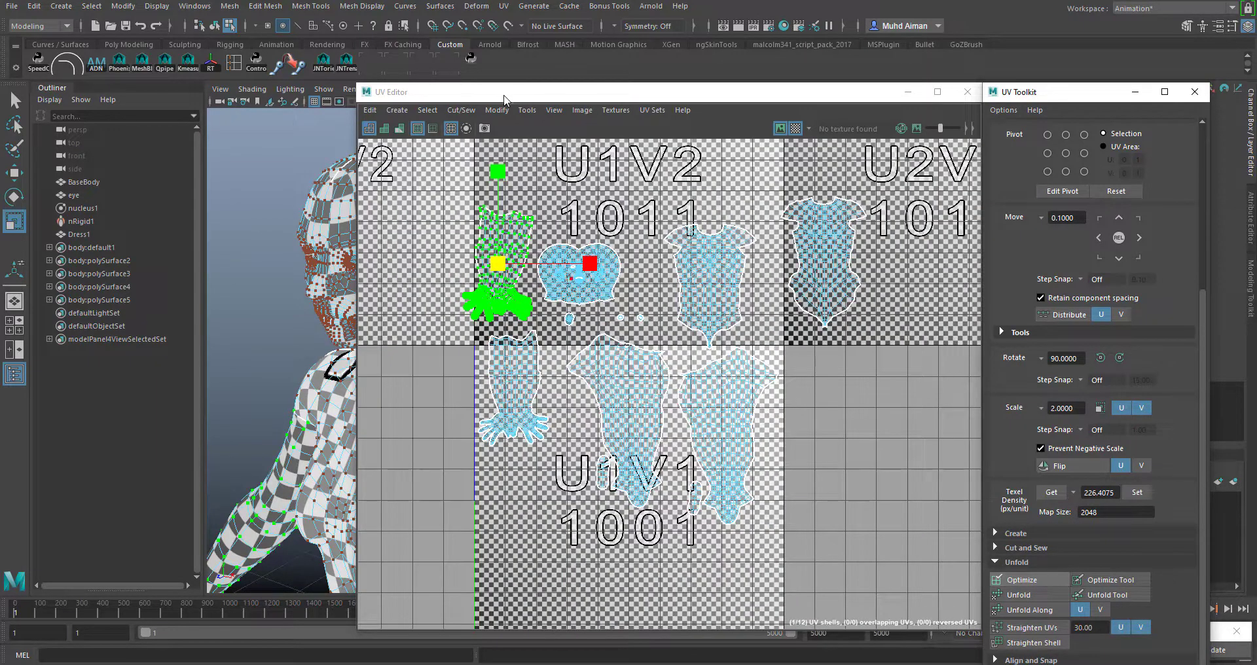
# - Move the UV Editor aside and examine the checker square size on the body's legs, feet, torso and head in object mode
pyautogui.moveTo(505, 99); pyautogui.dragTo(815, 125)
pyautogui.keyDown('alt'); pyautogui.moveTo(514, 255); pyautogui.dragTo(563, 401); pyautogui.keyUp('alt')
pyautogui.click(563, 401)
pyautogui.keyDown('alt'); pyautogui.moveTo(462, 334); pyautogui.dragTo(466, 169); pyautogui.keyUp('alt')
pyautogui.moveTo(466, 169); pyautogui.dragTo(461, 218, button='right')
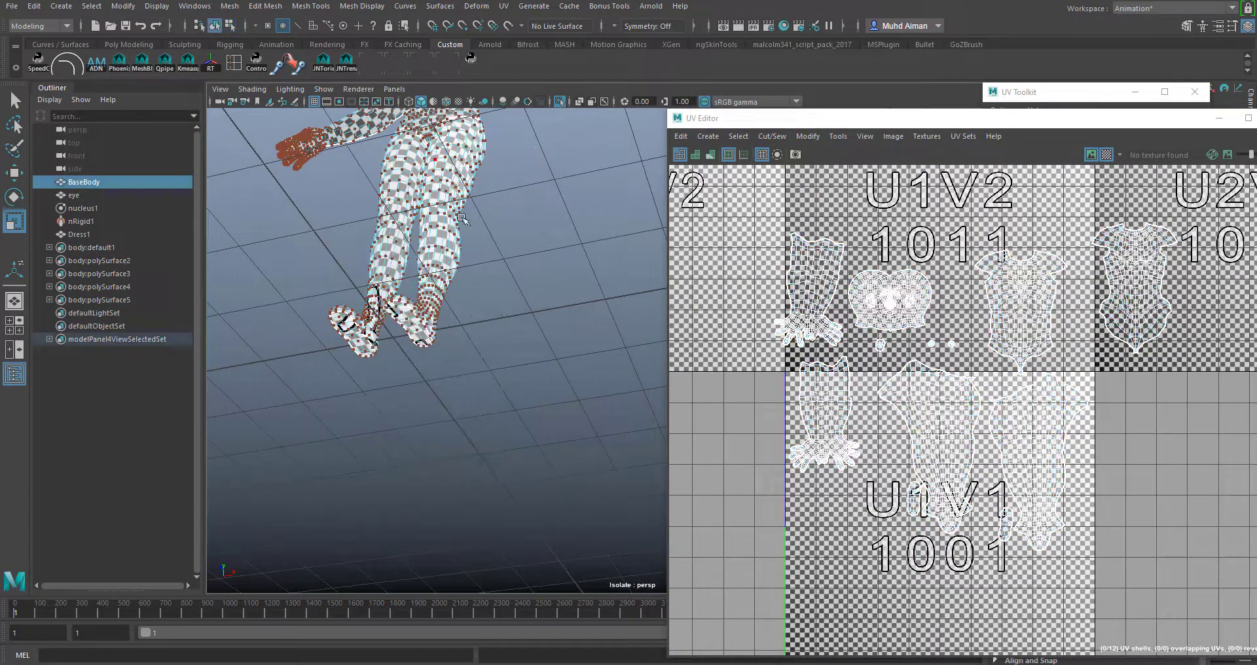
pyautogui.press('F8')
pyautogui.keyDown('alt'); pyautogui.moveTo(461, 218); pyautogui.dragTo(290, 349); pyautogui.keyUp('alt')
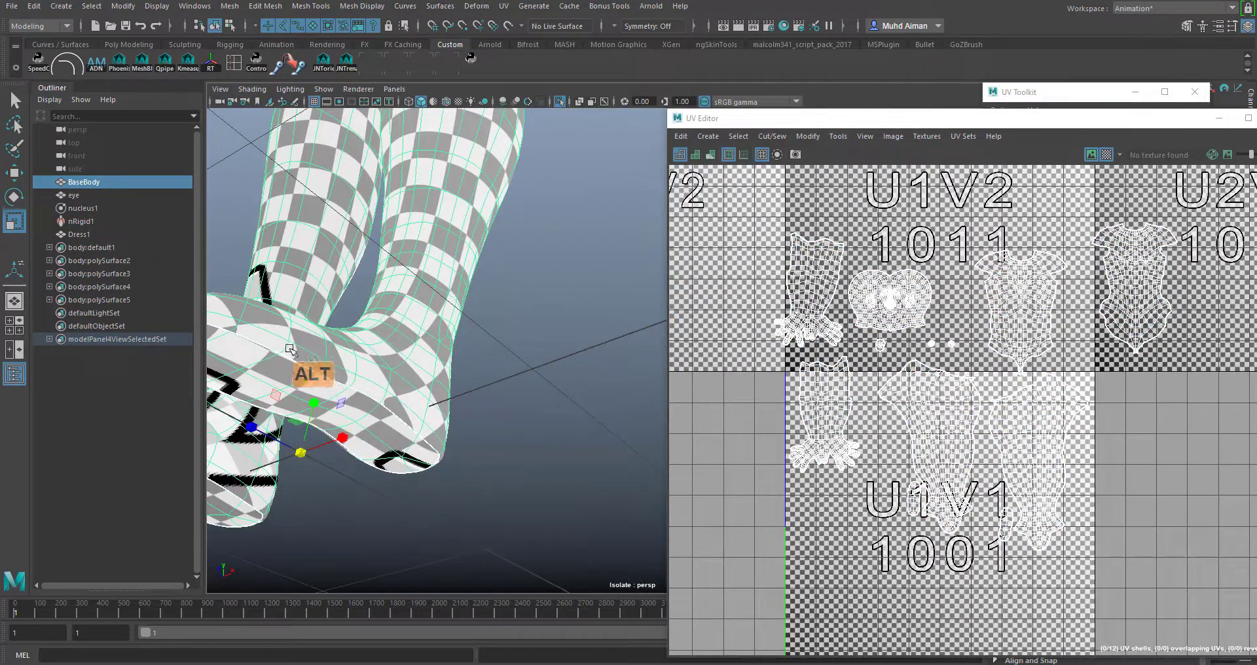
pyautogui.keyDown('alt'); pyautogui.moveTo(435, 215); pyautogui.dragTo(489, 353); pyautogui.keyUp('alt')
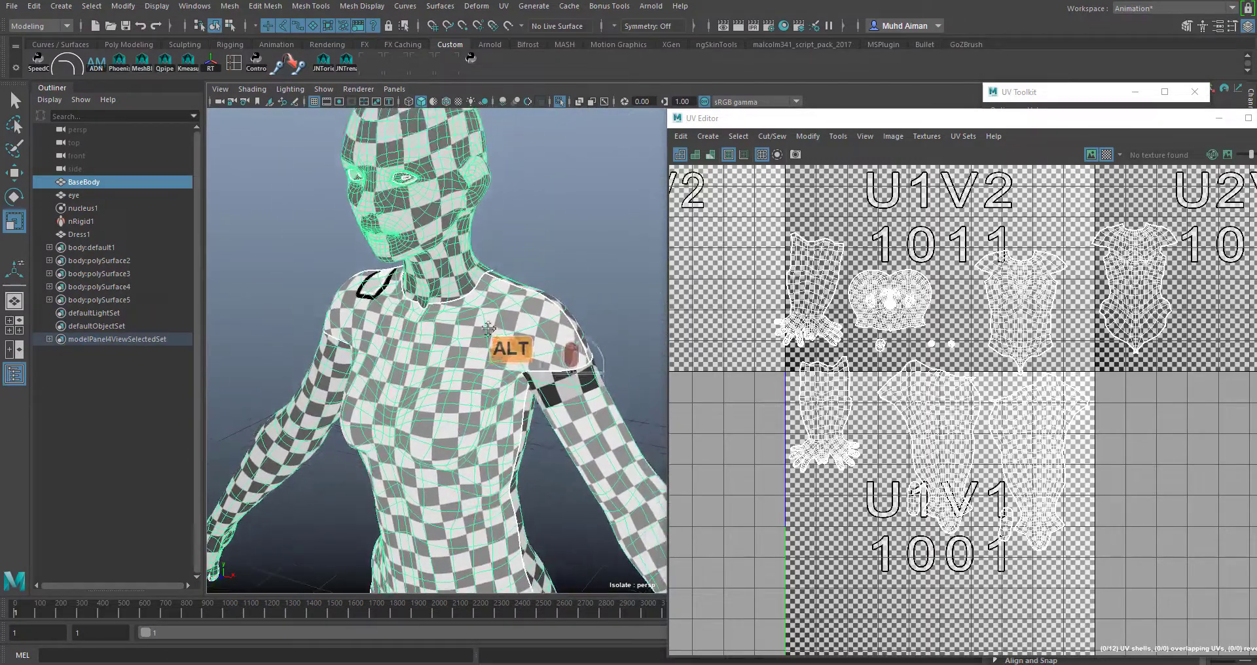
pyautogui.keyDown('alt'); pyautogui.scroll(-2, 1031, 324); pyautogui.keyUp('alt')
# - Reposition the UV Editor window beside the model, return to UV selection, and hide the checker map
pyautogui.keyDown('alt'); pyautogui.moveTo(1026, 359); pyautogui.dragTo(899, 326, button='middle'); pyautogui.keyUp('alt')
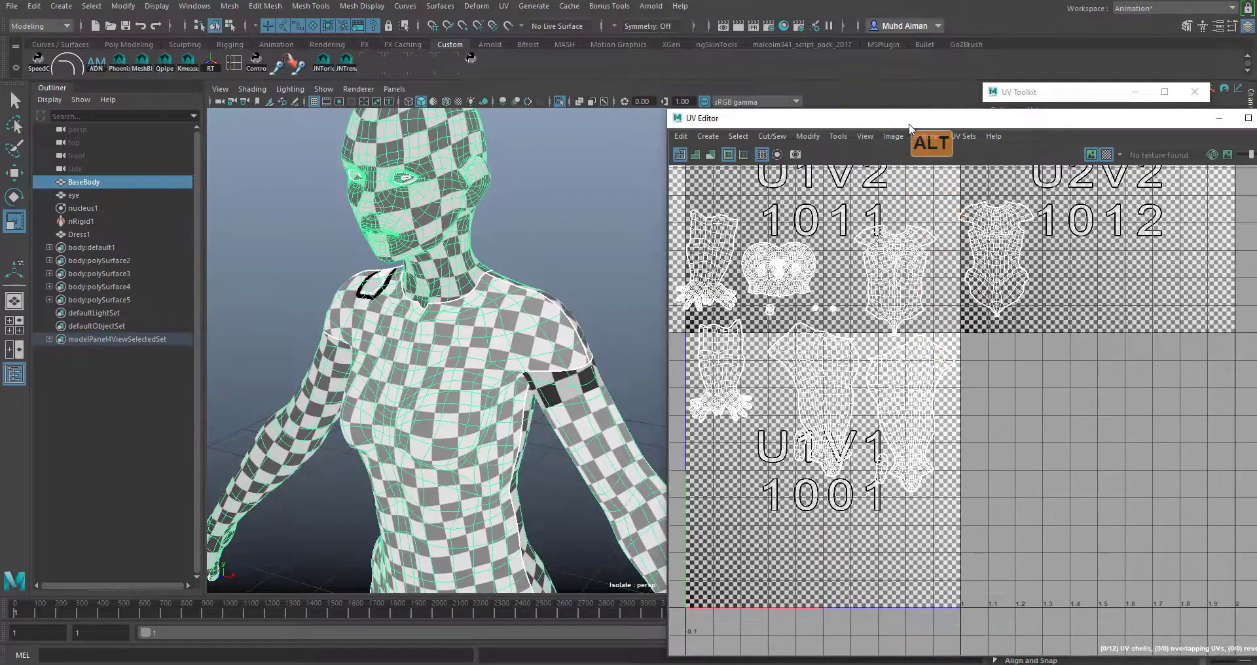
pyautogui.keyDown('alt'); pyautogui.moveTo(917, 122); pyautogui.dragTo(853, 149); pyautogui.keyUp('alt')
pyautogui.keyDown('alt'); pyautogui.moveTo(882, 330); pyautogui.dragTo(960, 353, button='middle'); pyautogui.keyUp('alt')
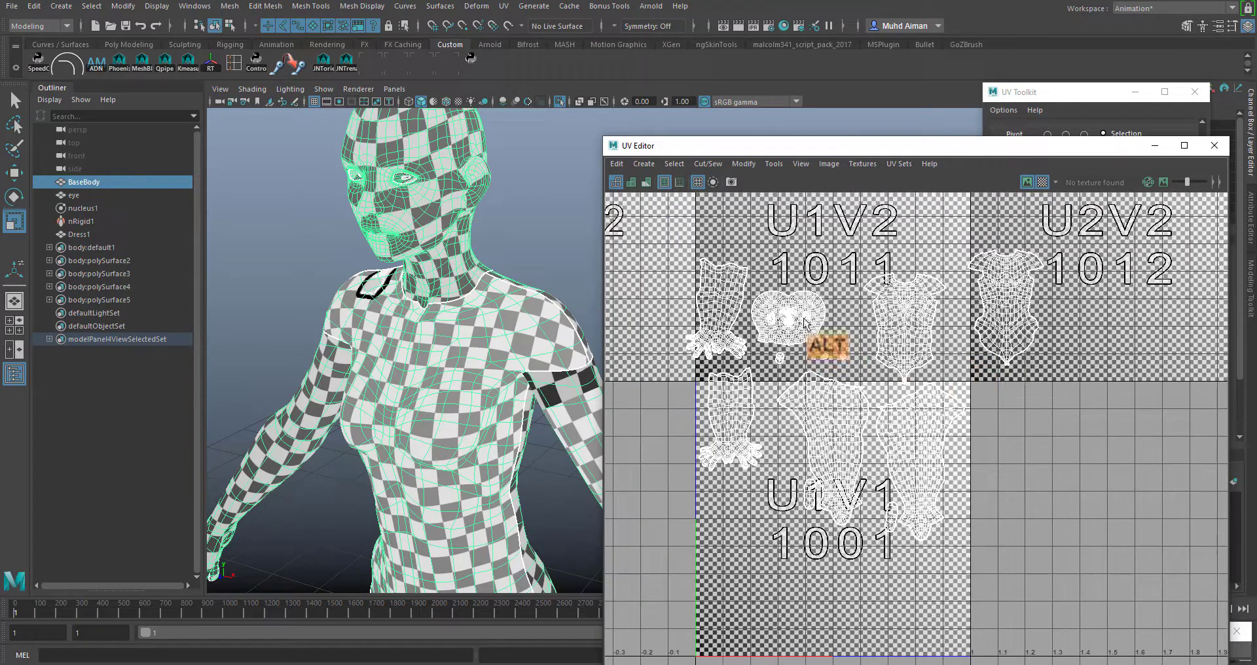
pyautogui.moveTo(724, 313); pyautogui.dragTo(668, 282, button='right')
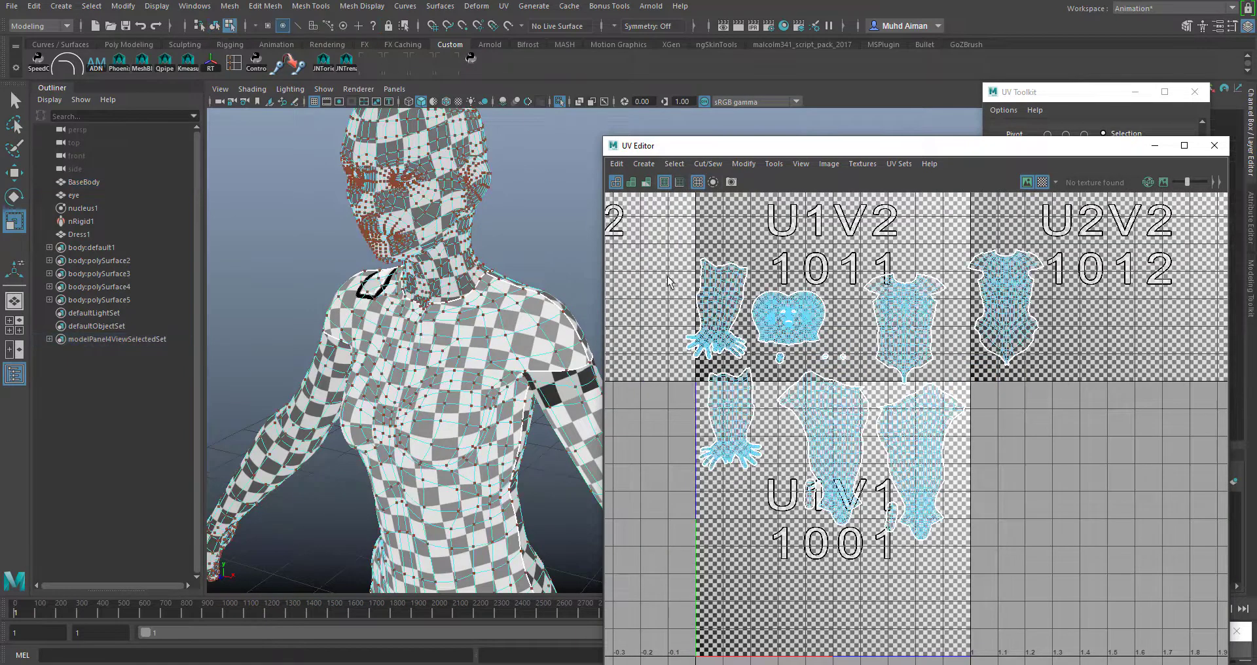
pyautogui.click(1043, 181)
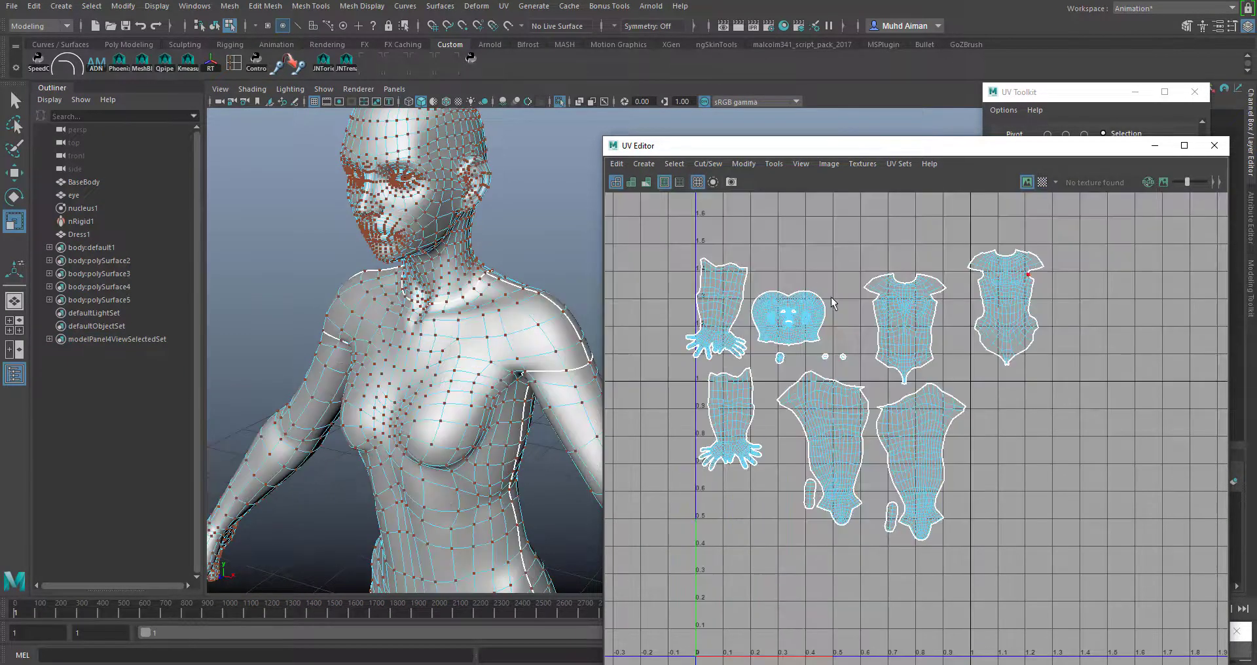
# - Move the right-hand leg shell and its small sole shell down to the lower edge of UV tile 1001
pyautogui.click(773, 315)
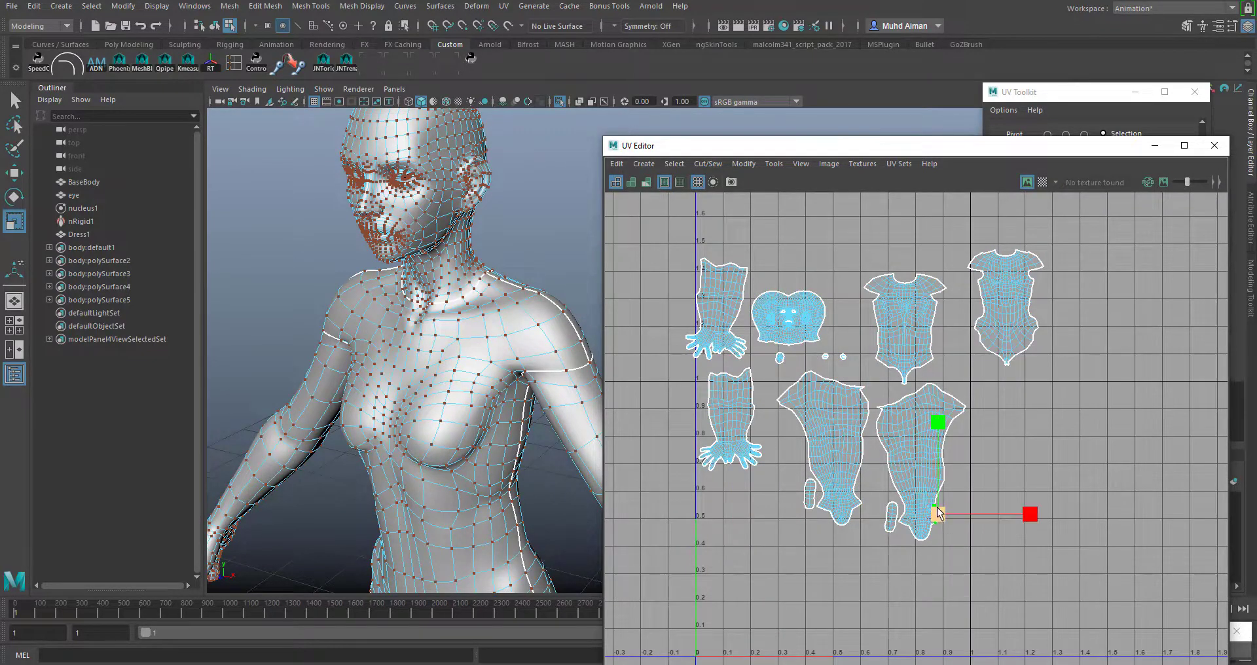
pyautogui.keyDown('ctrl'); pyautogui.moveTo(937, 461); pyautogui.dragTo(995, 484, button='right'); pyautogui.keyUp('ctrl')
pyautogui.press('w')
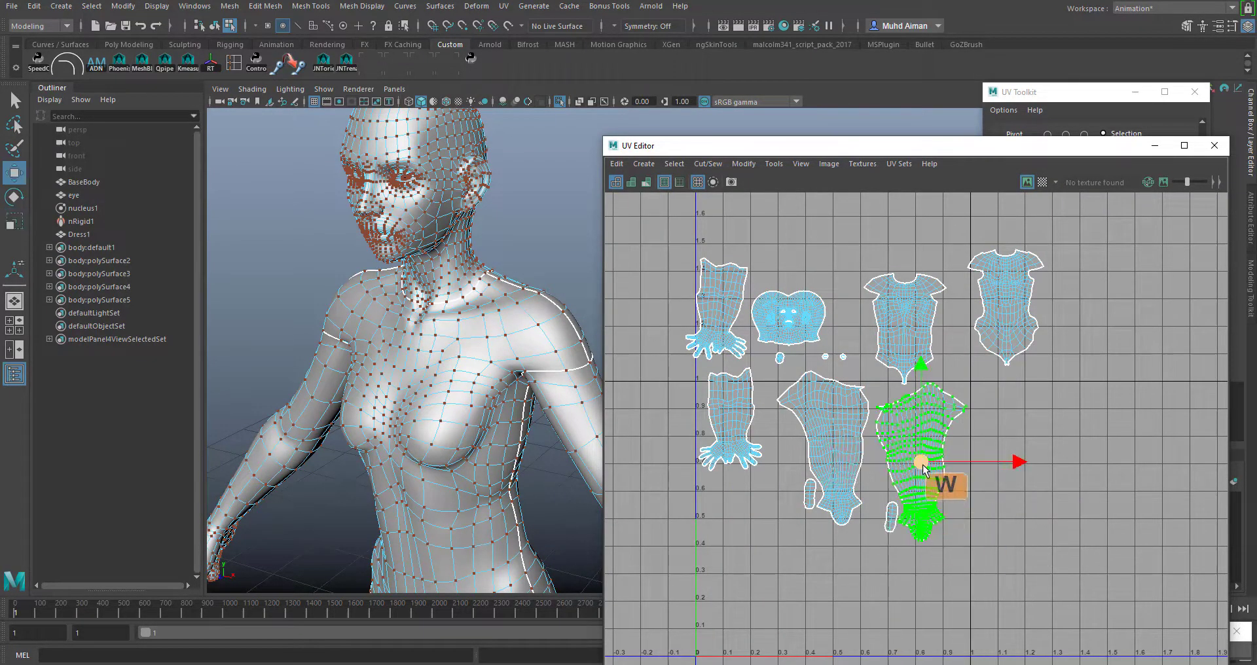
pyautogui.moveTo(933, 484); pyautogui.dragTo(922, 576)
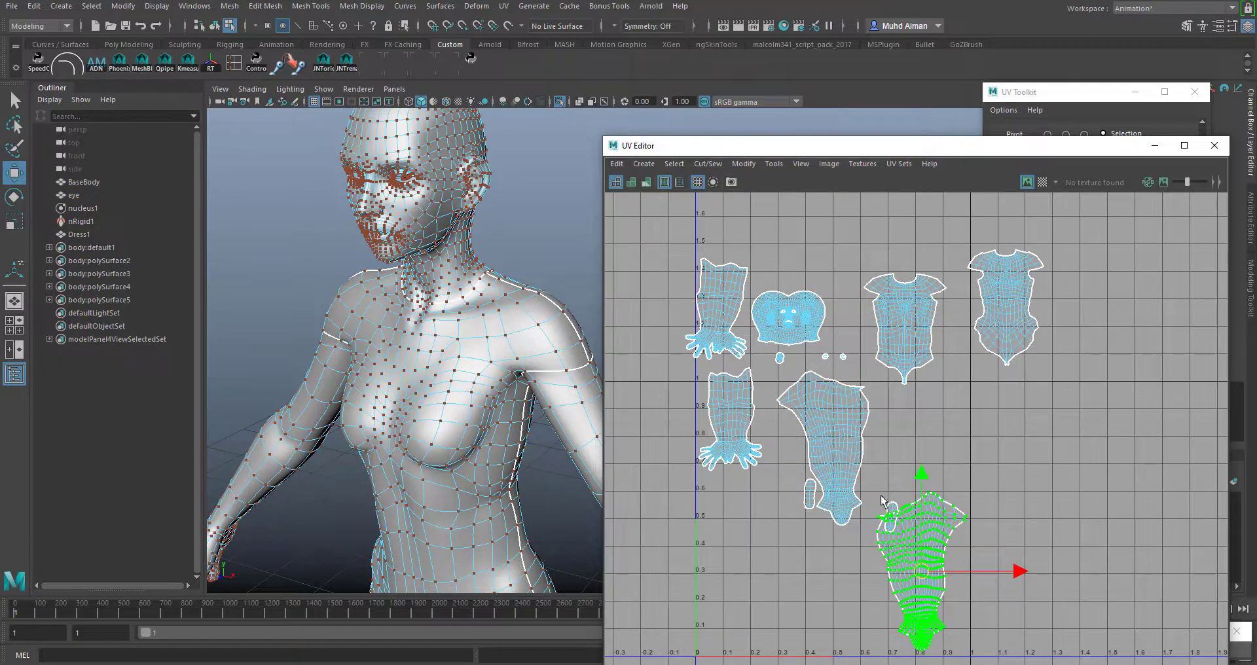
pyautogui.moveTo(894, 504); pyautogui.dragTo(895, 507)
pyautogui.keyDown('ctrl'); pyautogui.moveTo(895, 521); pyautogui.dragTo(955, 499, button='right'); pyautogui.keyUp('ctrl')
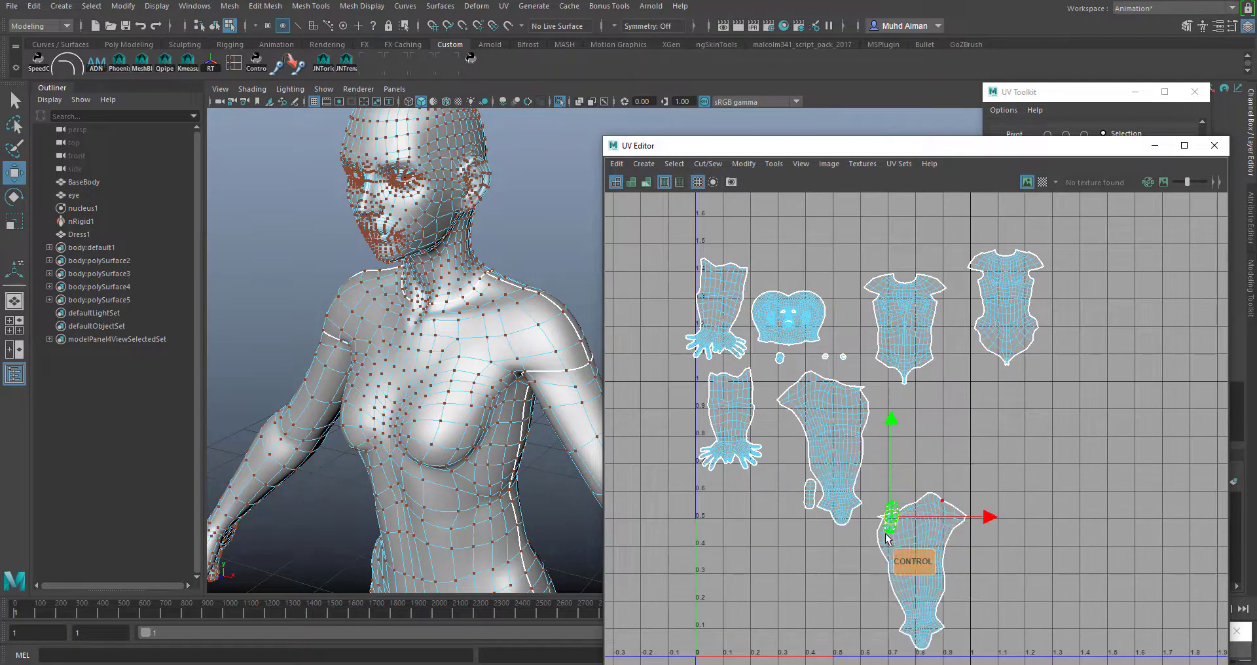
pyautogui.moveTo(892, 546); pyautogui.dragTo(884, 629)
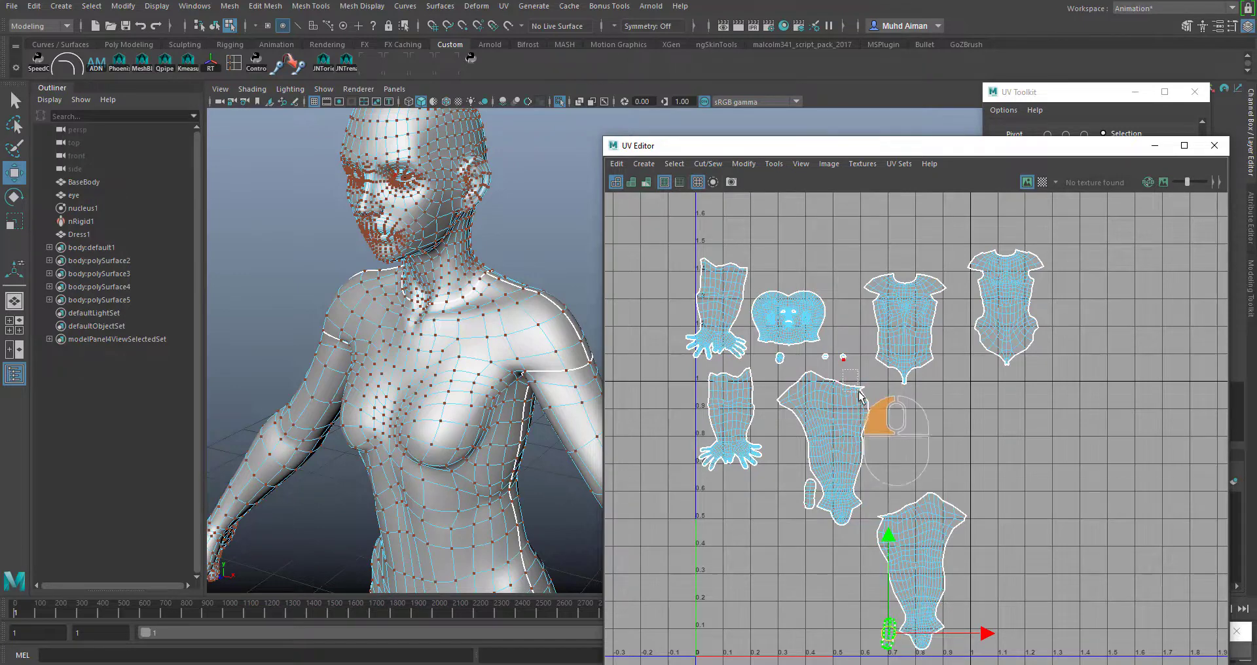
# - Move the remaining leg shell and its sole shell down to the tile's lower edge, beside the first leg shell
pyautogui.moveTo(859, 391); pyautogui.dragTo(854, 393)
pyautogui.keyDown('ctrl'); pyautogui.moveTo(845, 391); pyautogui.dragTo(845, 451, button='right'); pyautogui.keyUp('ctrl')
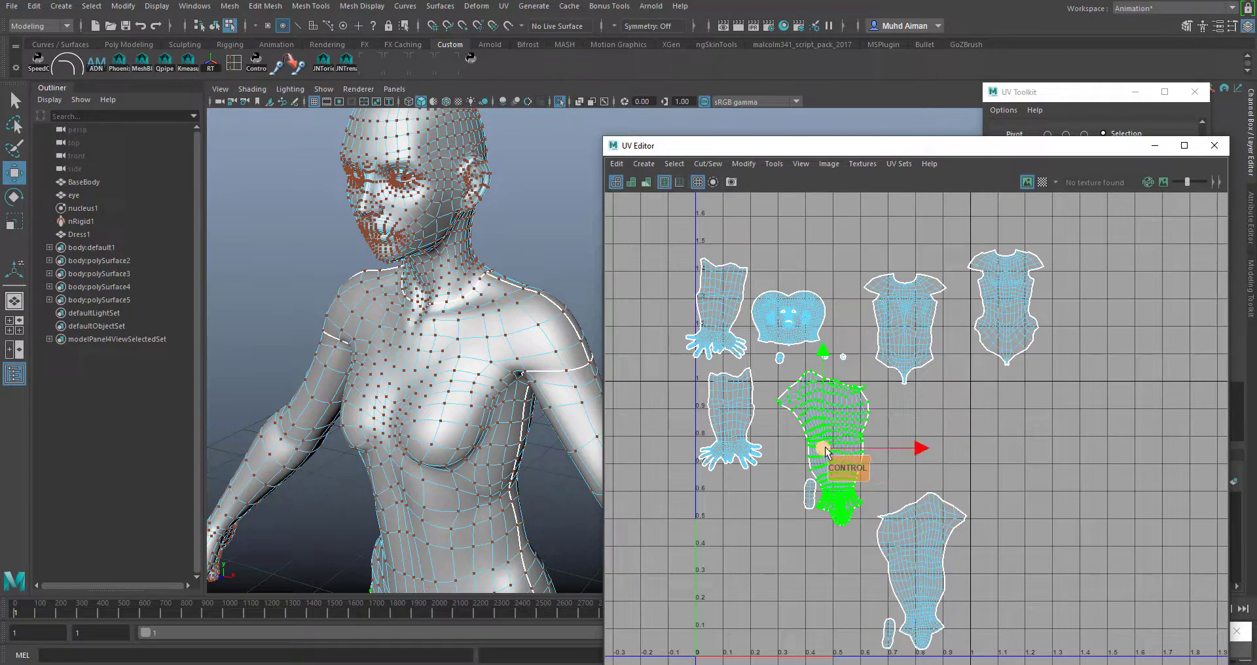
pyautogui.moveTo(826, 450); pyautogui.dragTo(828, 578)
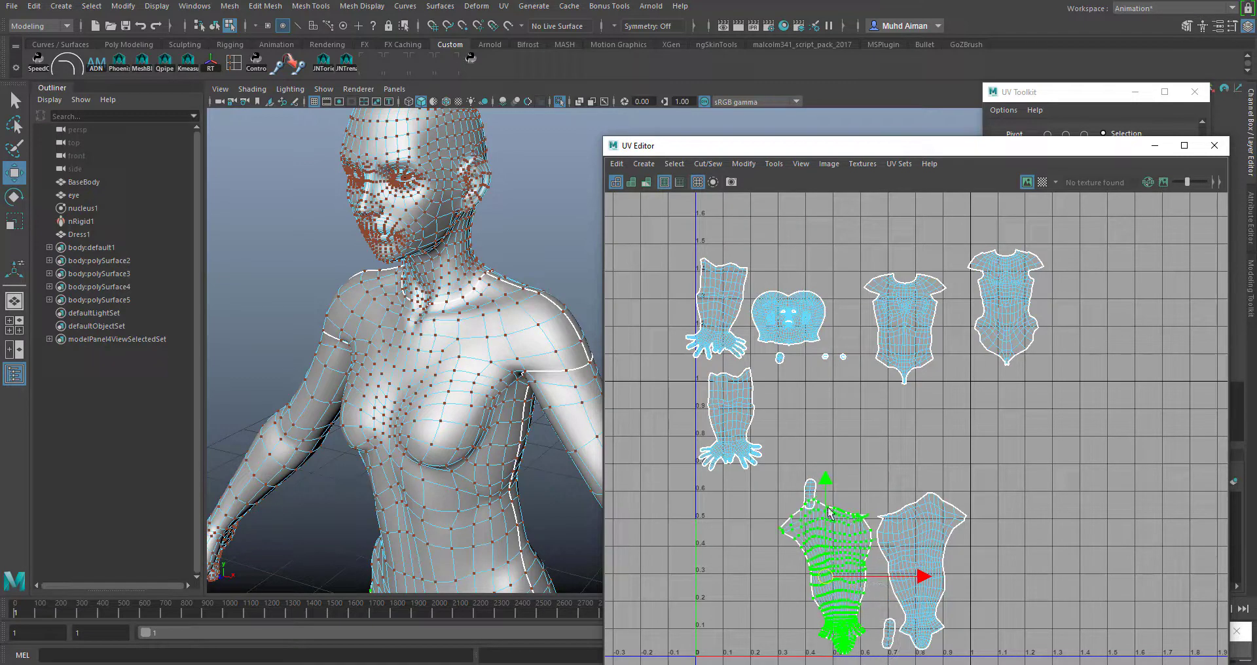
pyautogui.moveTo(812, 483); pyautogui.dragTo(816, 484)
pyautogui.keyDown('ctrl'); pyautogui.moveTo(816, 483); pyautogui.dragTo(875, 485, button='right'); pyautogui.keyUp('ctrl')
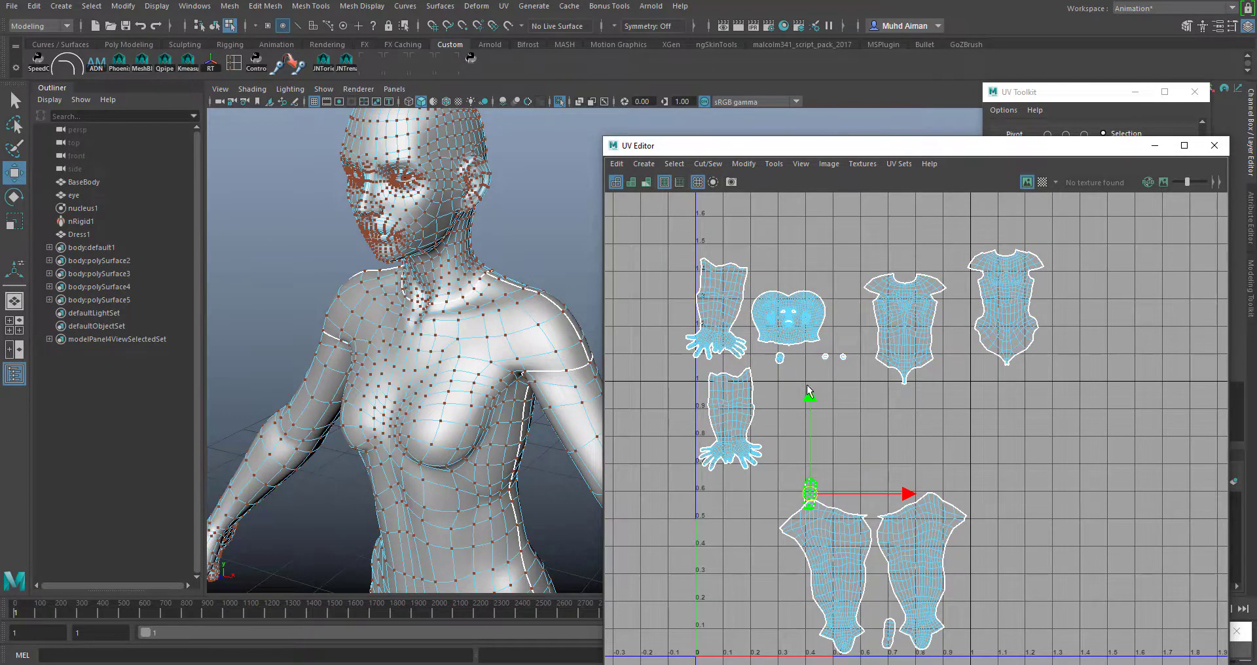
pyautogui.moveTo(809, 536); pyautogui.dragTo(814, 641, button='middle')
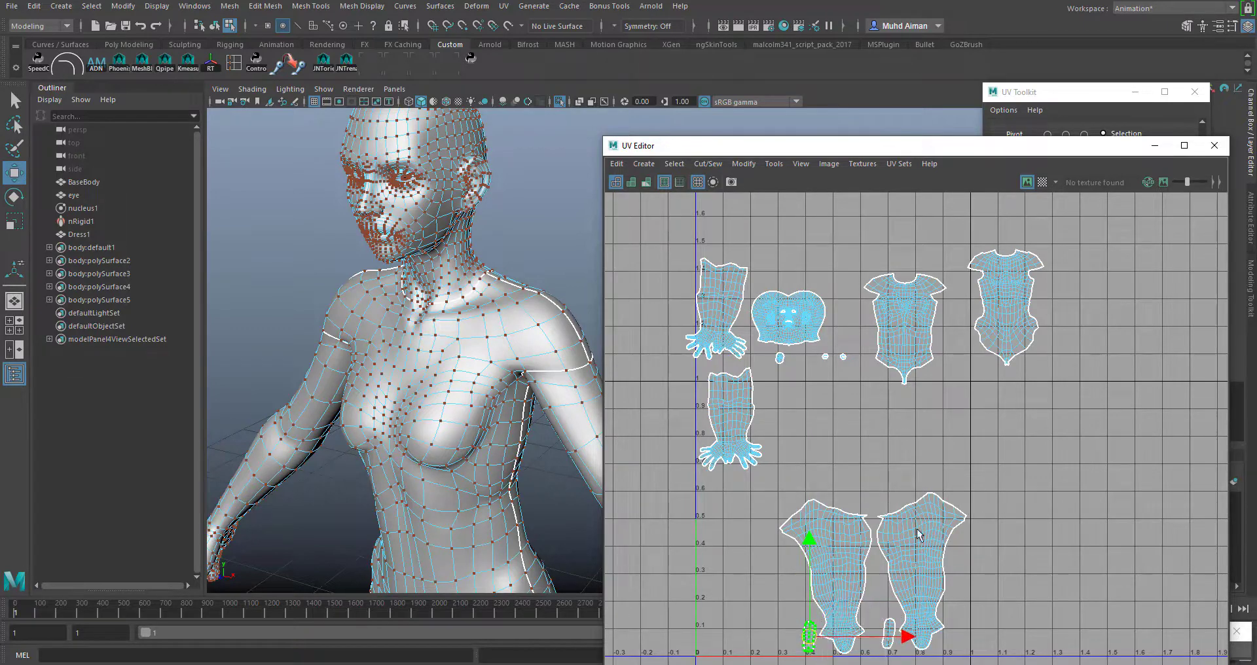
# - Move the arm shell in tile 1001 down to the tile's lower edge, just left of the leg and sole shells
pyautogui.keyDown('alt'); pyautogui.moveTo(913, 445); pyautogui.dragTo(963, 362, button='middle'); pyautogui.keyUp('alt')
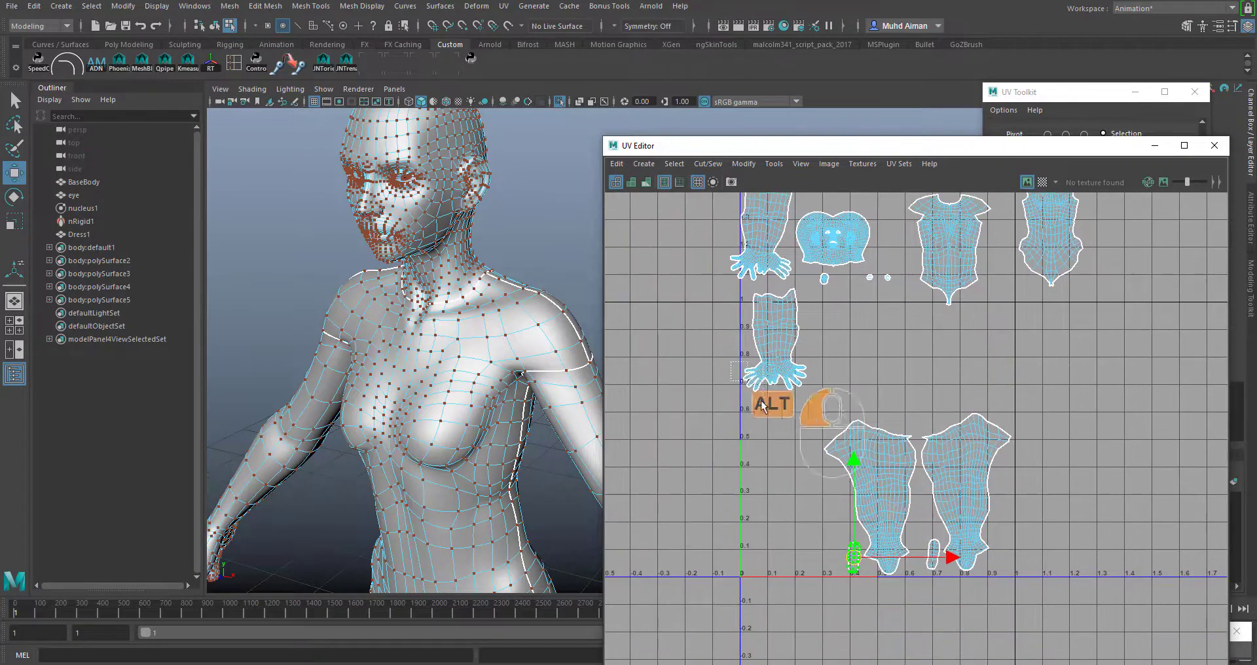
pyautogui.click(756, 375)
pyautogui.keyDown('ctrl'); pyautogui.moveTo(758, 375); pyautogui.dragTo(785, 406, button='right'); pyautogui.keyUp('ctrl')
pyautogui.moveTo(780, 338); pyautogui.dragTo(811, 521)
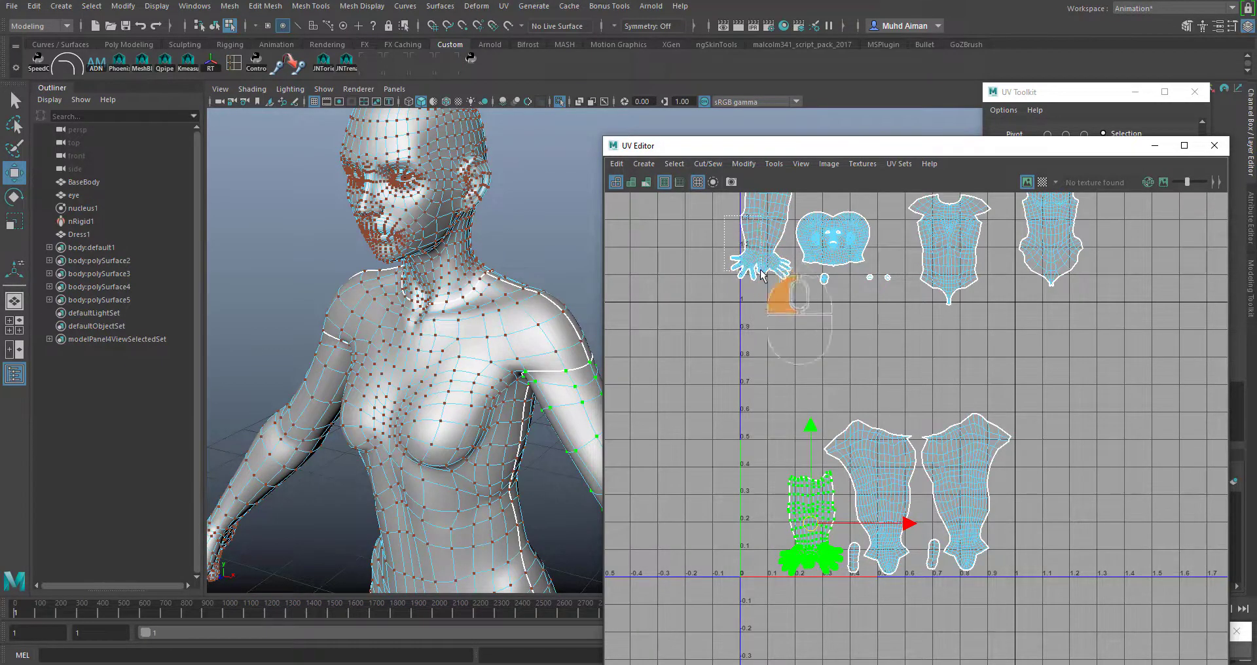
# - Move the remaining arm shell down into the 0–1 tile, near its U=0 edge beside the first arm shell
pyautogui.moveTo(760, 269); pyautogui.dragTo(760, 270)
pyautogui.keyDown('ctrl'); pyautogui.moveTo(756, 252); pyautogui.dragTo(762, 251, button='right'); pyautogui.keyUp('ctrl')
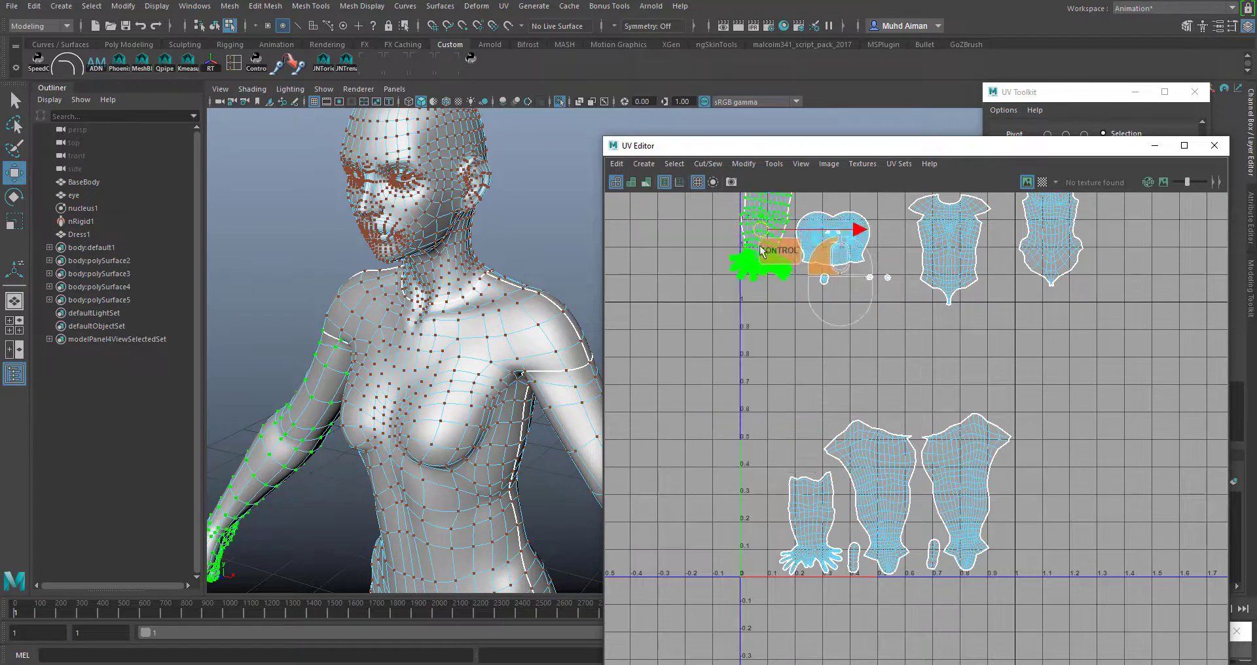
pyautogui.moveTo(761, 251); pyautogui.dragTo(759, 486, button='middle')
pyautogui.scroll(4, 758, 509)
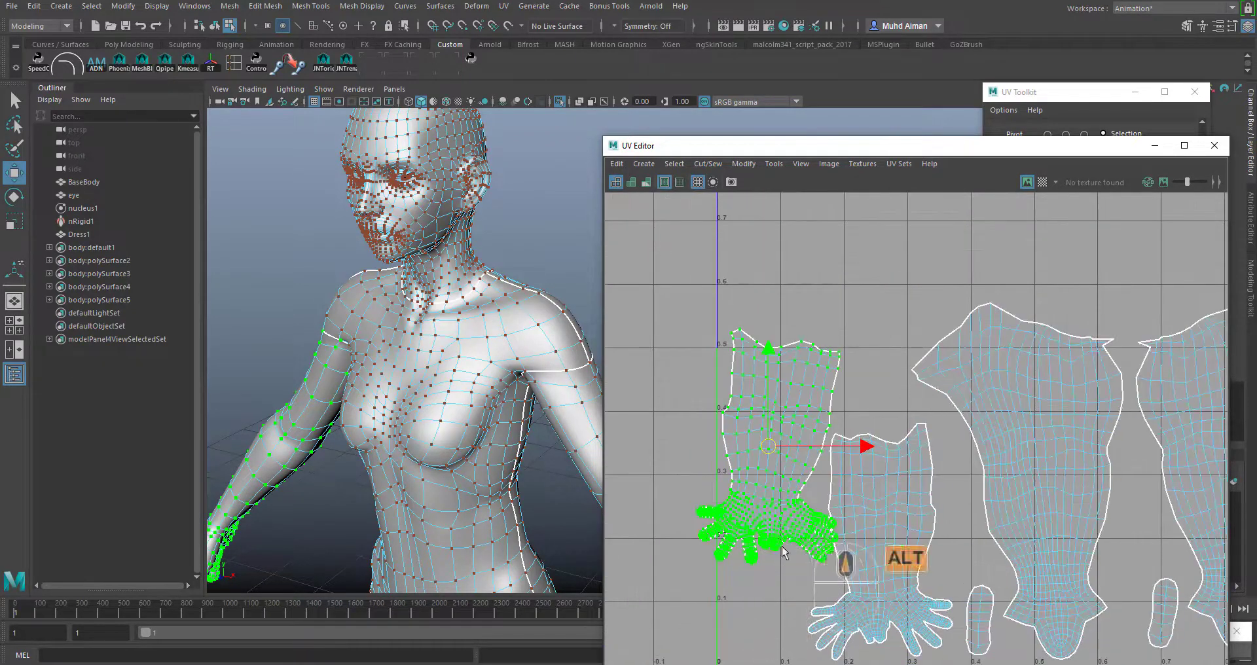
pyautogui.keyDown('alt'); pyautogui.scroll(-2, 727, 375); pyautogui.keyUp('alt')
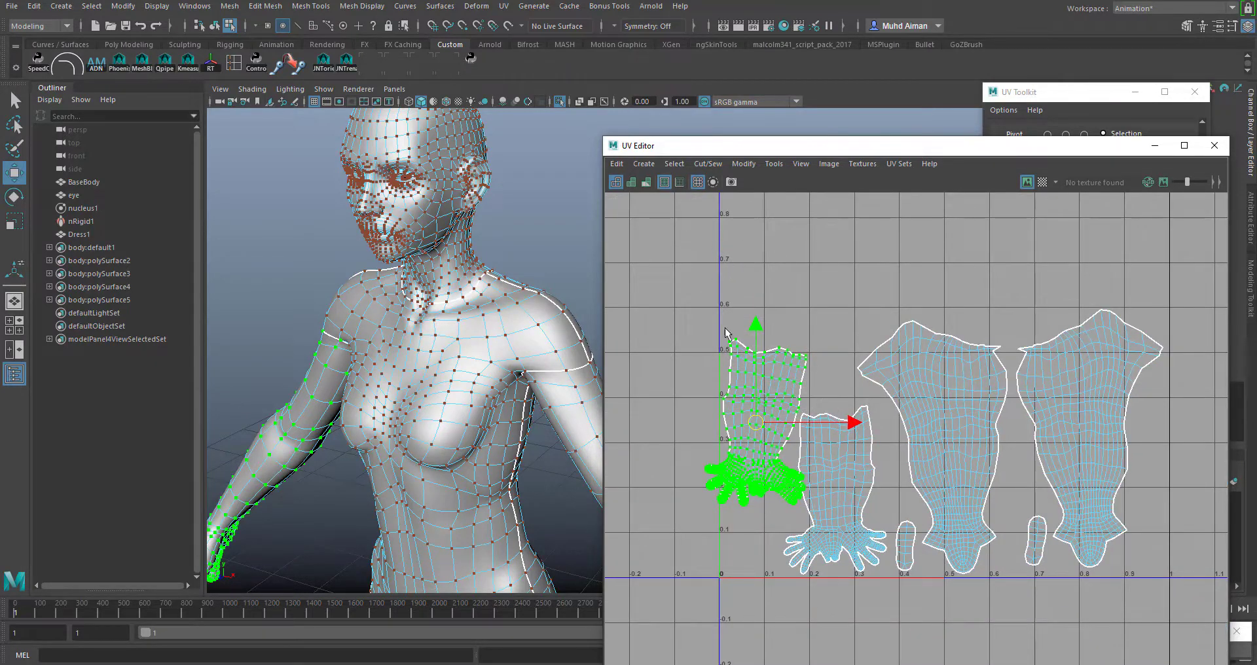
pyautogui.scroll(-2, 978, 555)
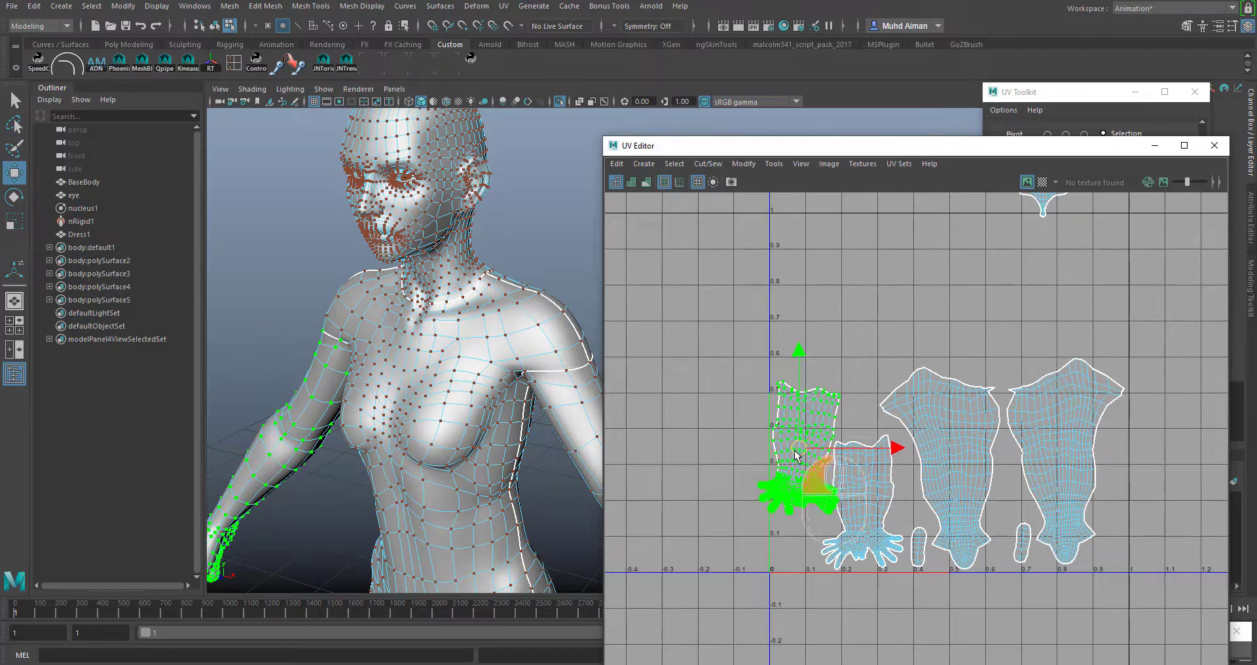
pyautogui.moveTo(796, 455); pyautogui.dragTo(797, 461)
# - Rotate the selected arm shell 180° so its hand faces up, and shift it just inside the tile's U=0 edge
pyautogui.moveTo(918, 139); pyautogui.dragTo(628, 87)
pyautogui.scroll(1, 1129, 336)
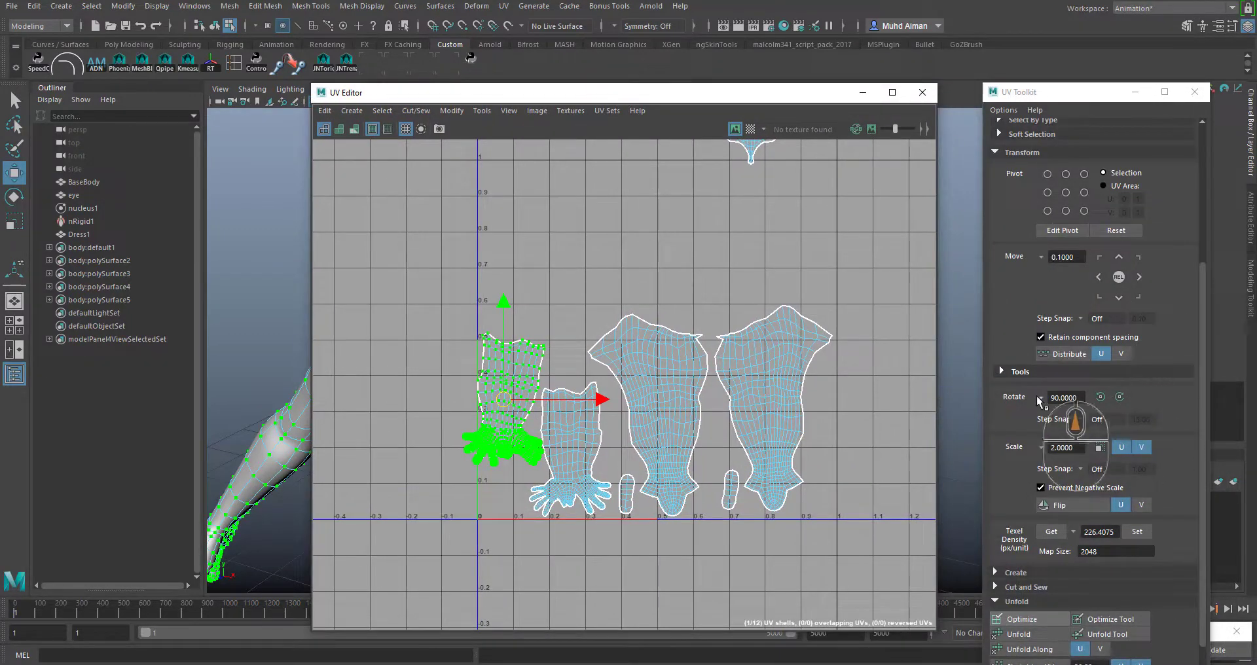
pyautogui.click(1120, 397)
pyautogui.click(1120, 398)
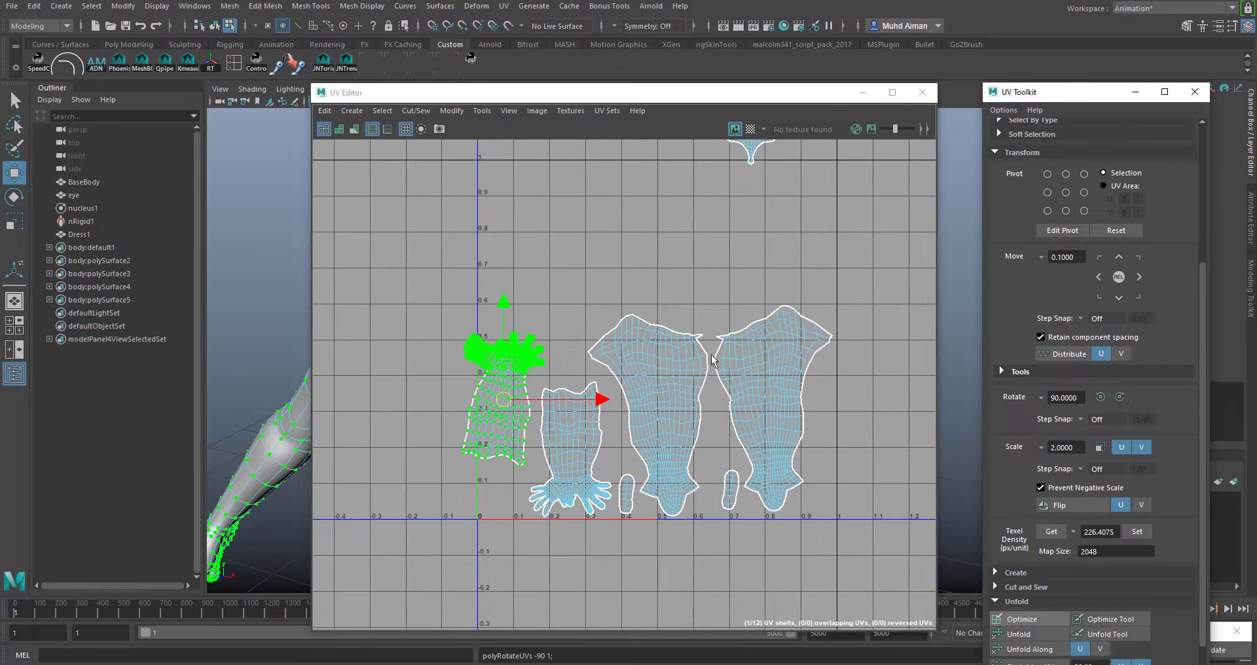
pyautogui.moveTo(591, 399); pyautogui.dragTo(609, 403)
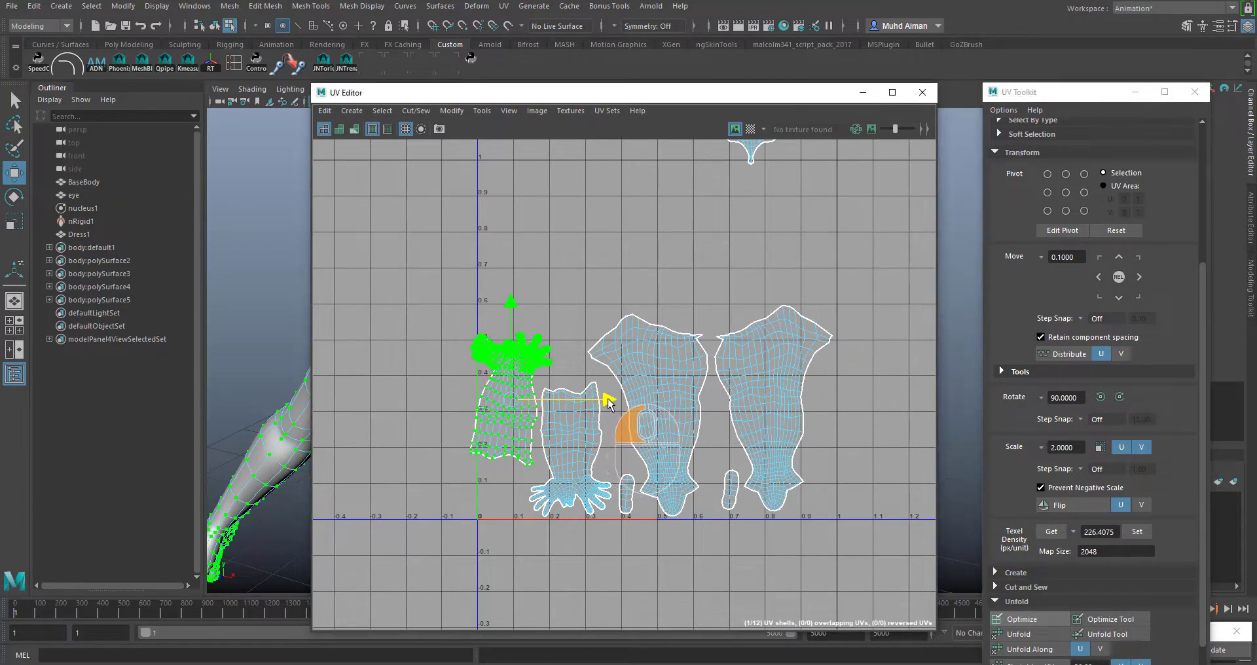
# - Shift the other arm shell slightly toward the leg shells to separate it from the rotated arm shell
pyautogui.click(599, 431)
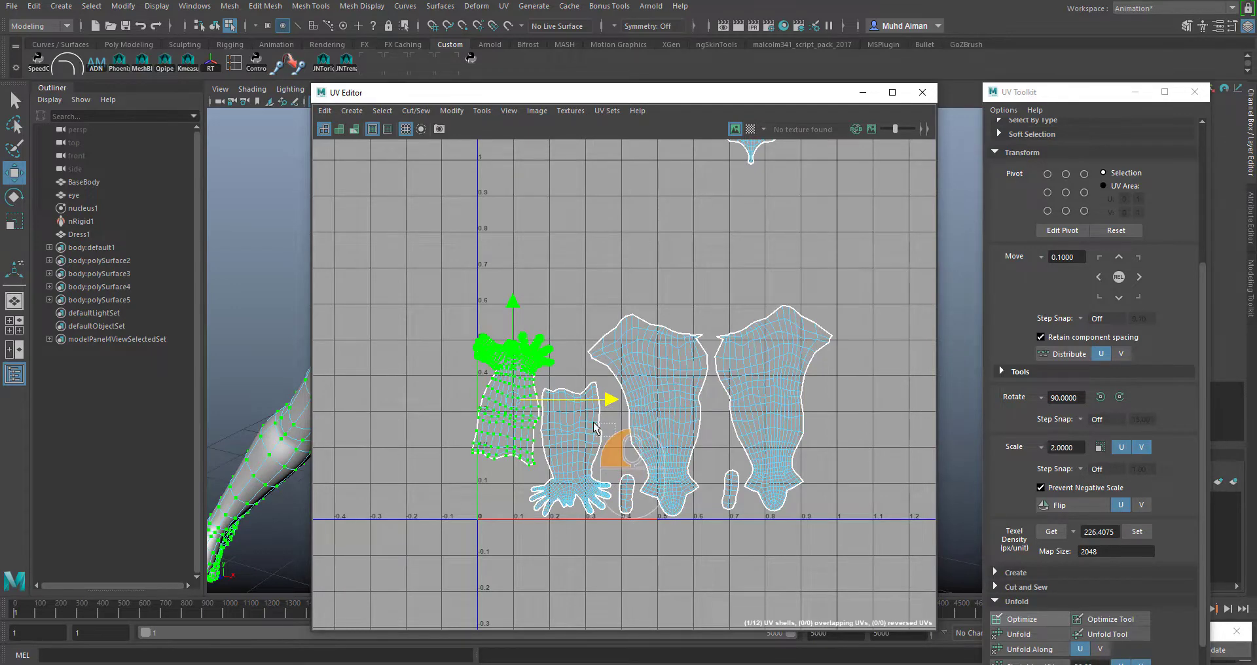
pyautogui.keyDown('ctrl'); pyautogui.moveTo(599, 432); pyautogui.dragTo(661, 450, button='right'); pyautogui.keyUp('ctrl')
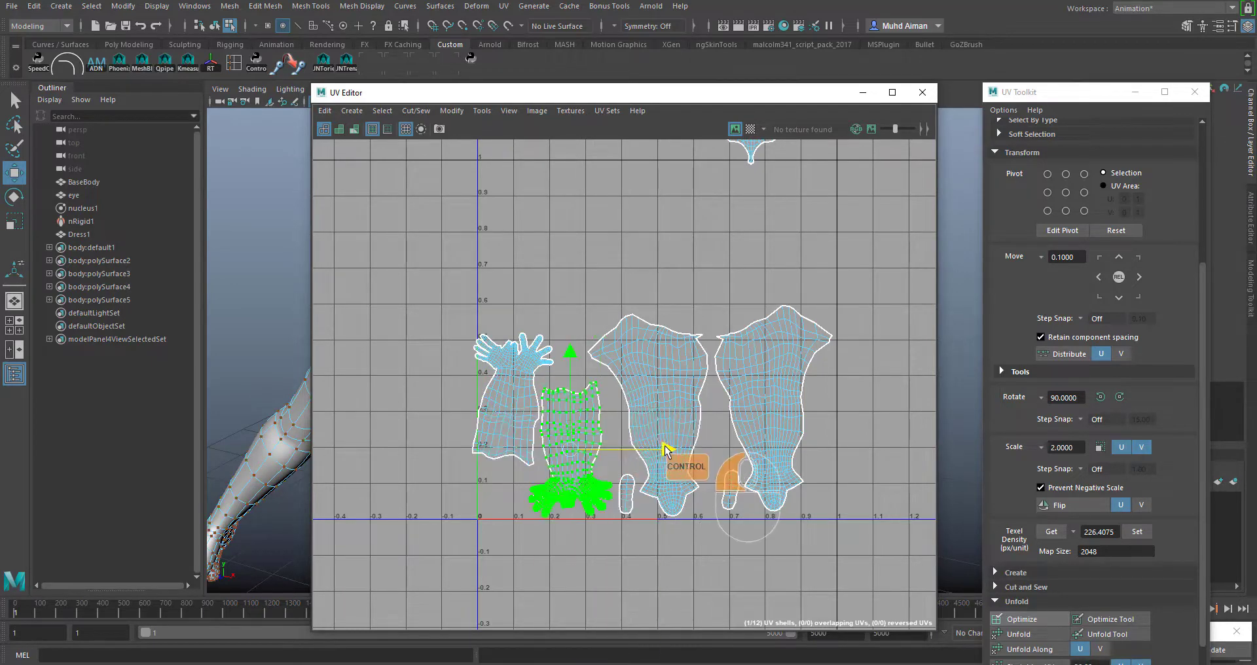
pyautogui.moveTo(665, 449); pyautogui.dragTo(674, 449)
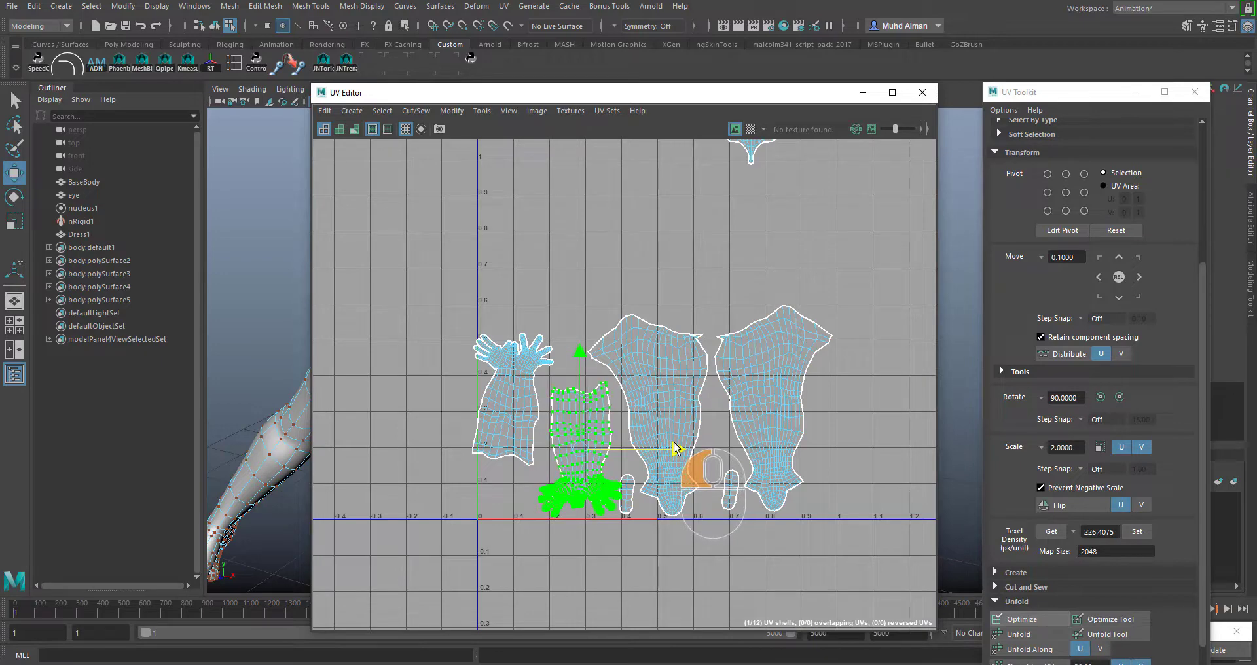
# - Move the sole shell beside the arm's hand into the gap between the two leg shells, above the other sole shell
pyautogui.click(629, 474)
pyautogui.keyDown('ctrl'); pyautogui.moveTo(630, 474); pyautogui.dragTo(675, 482, button='right'); pyautogui.keyUp('ctrl')
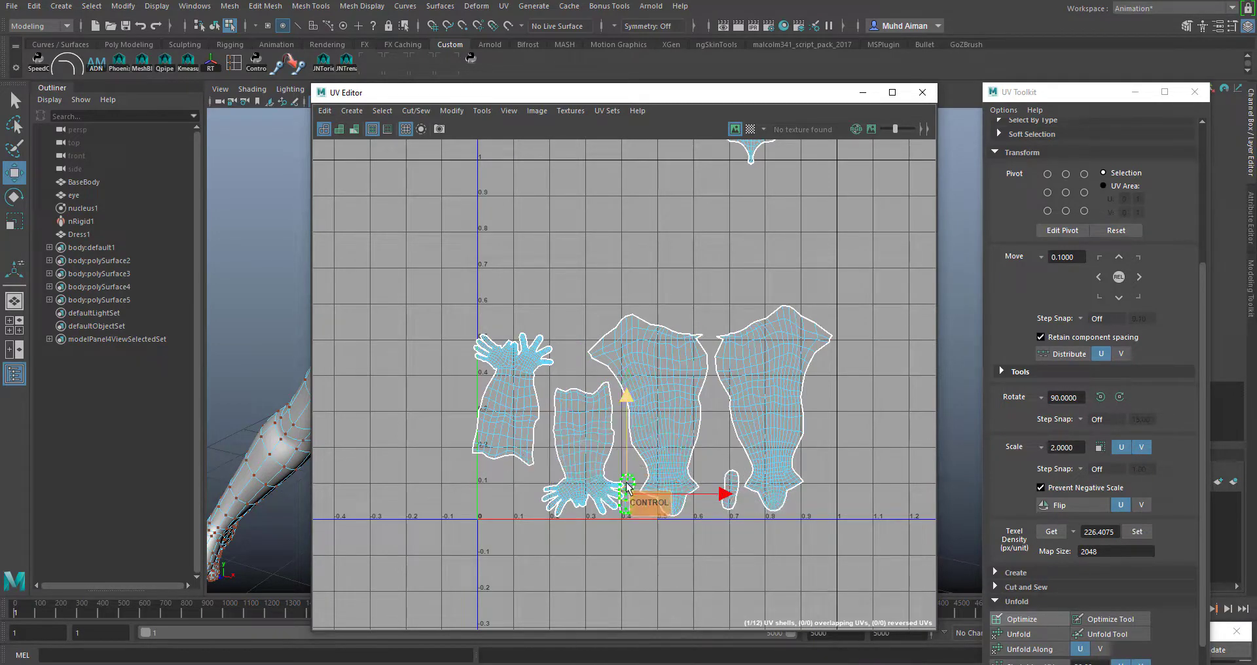
pyautogui.moveTo(626, 477); pyautogui.dragTo(713, 455)
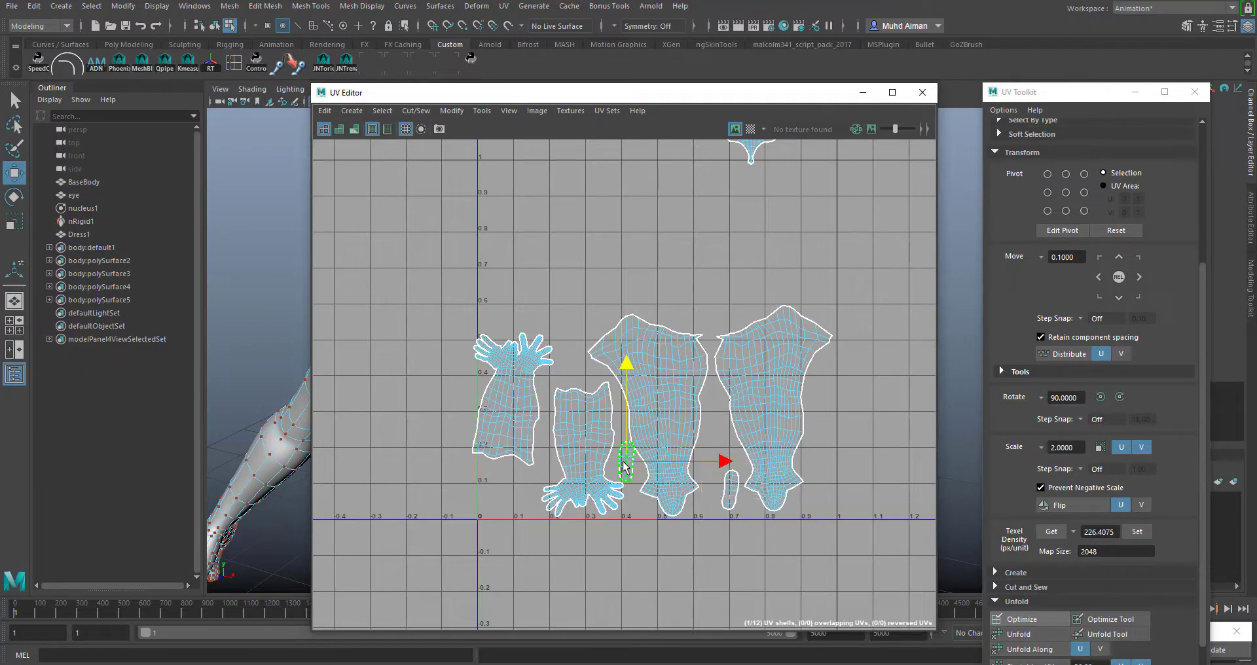
pyautogui.moveTo(625, 466); pyautogui.dragTo(717, 452)
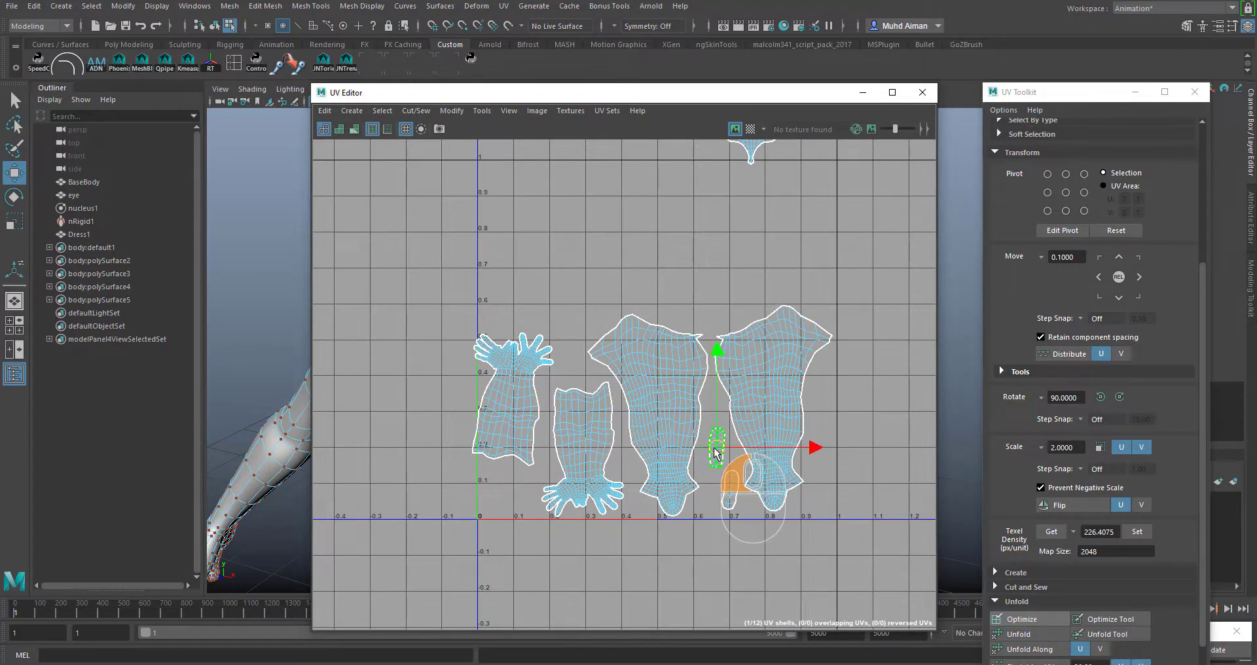
# - Nudge the rotated arm shell up and slightly closer to the other arm shell, fully inside the tile
pyautogui.moveTo(483, 322); pyautogui.dragTo(520, 367)
pyautogui.keyDown('ctrl'); pyautogui.moveTo(515, 346); pyautogui.dragTo(576, 361, button='right'); pyautogui.keyUp('ctrl')
pyautogui.moveTo(516, 411); pyautogui.dragTo(525, 391)
# - Move the two tiny round shells down into the gap just above the upper end of the unrotated arm shell
pyautogui.keyDown('alt'); pyautogui.moveTo(749, 212); pyautogui.dragTo(671, 370, button='middle'); pyautogui.keyUp('alt')
pyautogui.keyDown('alt'); pyautogui.moveTo(672, 371); pyautogui.dragTo(686, 330, button='right'); pyautogui.keyUp('alt')
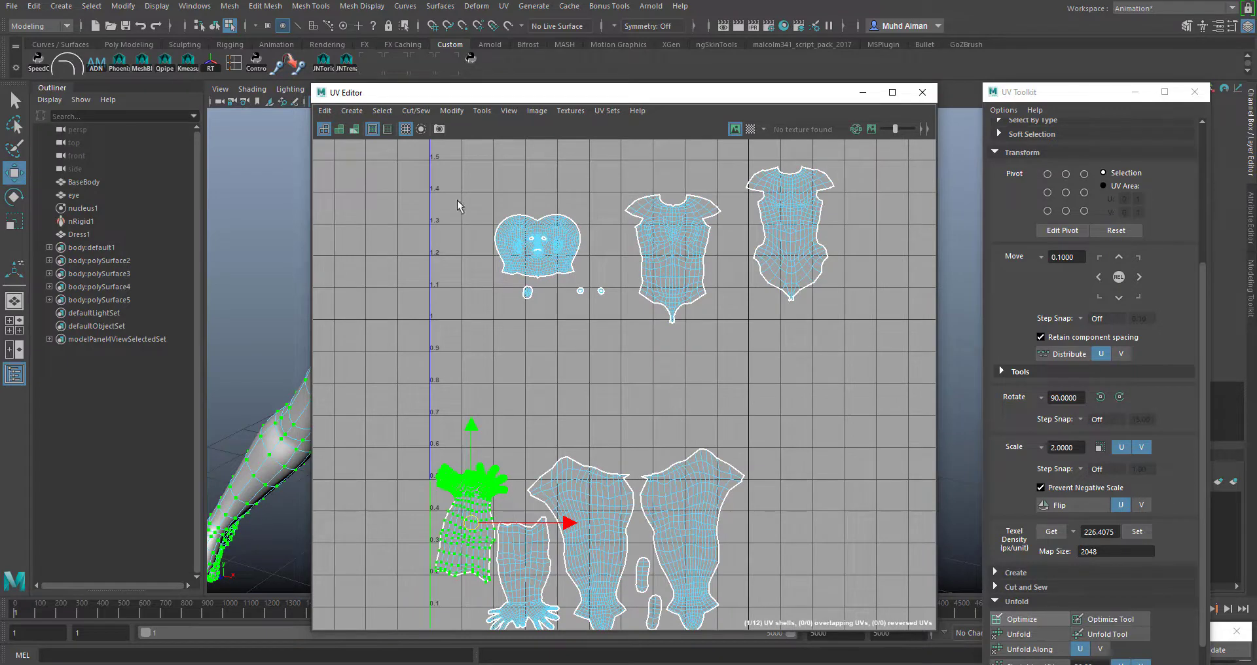
pyautogui.moveTo(623, 312); pyautogui.dragTo(511, 516)
pyautogui.press('w')
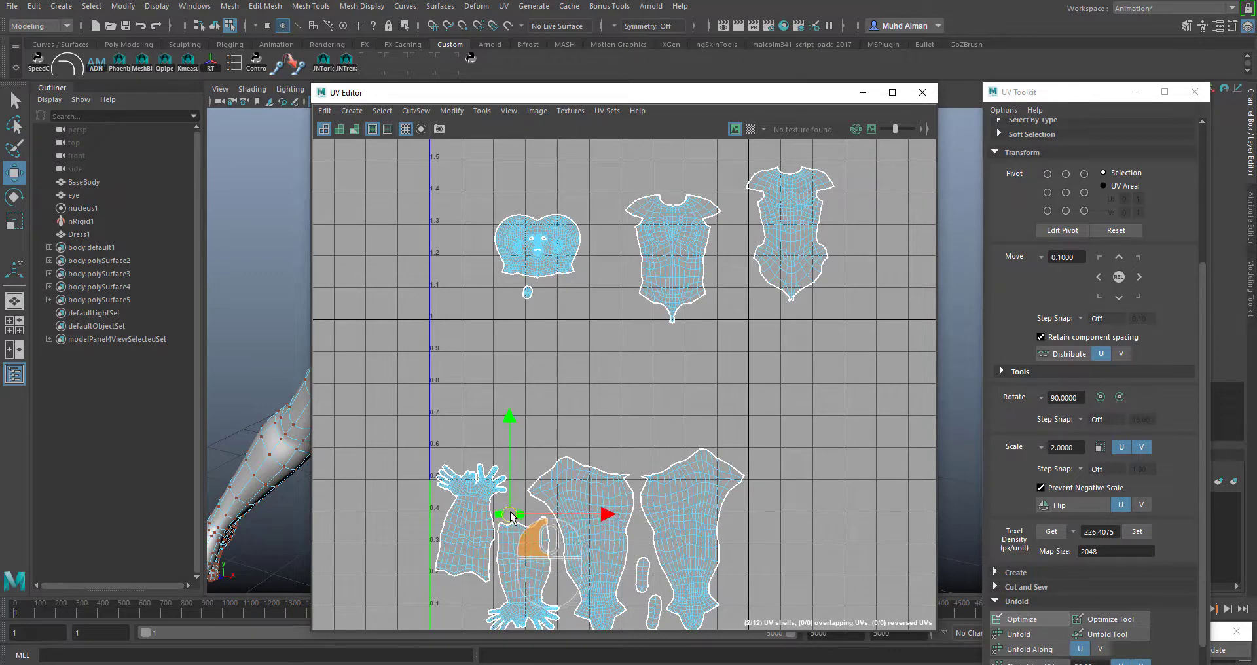
# - Move the small oval shell down below the rotated arm shell, and place the head shell just above that arm's hand
pyautogui.keyDown('alt'); pyautogui.moveTo(517, 536); pyautogui.dragTo(538, 402, button='middle'); pyautogui.keyUp('alt')
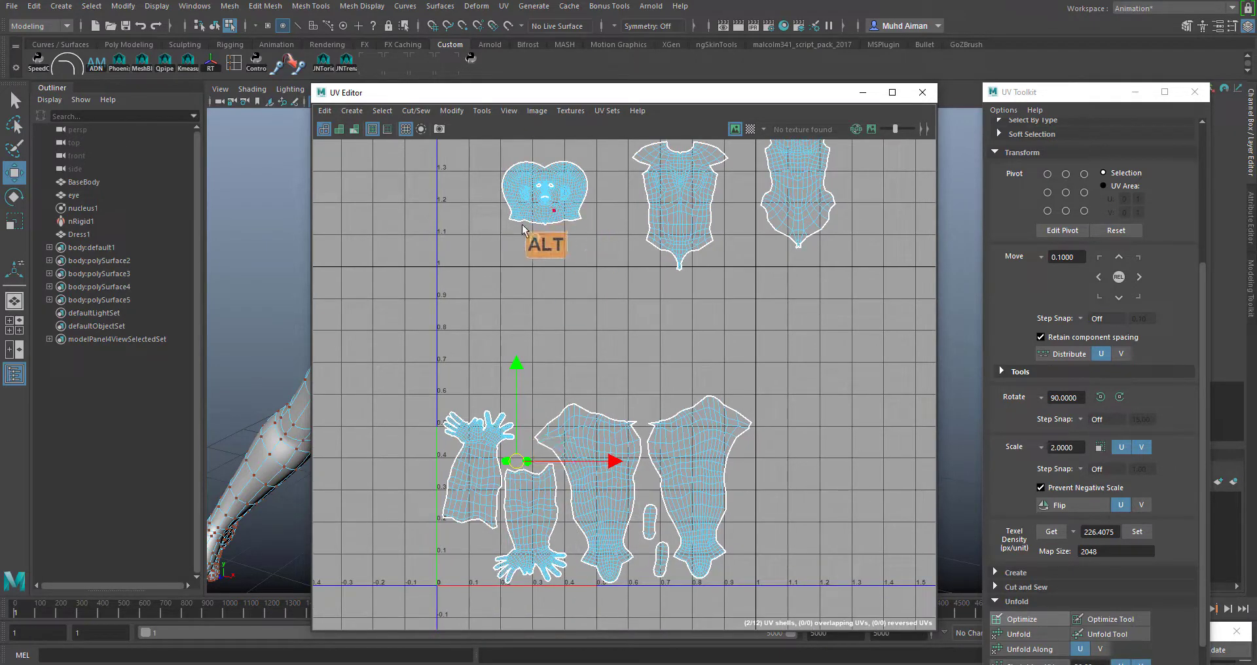
pyautogui.moveTo(522, 226); pyautogui.dragTo(550, 250)
pyautogui.keyDown('ctrl'); pyautogui.moveTo(535, 240); pyautogui.dragTo(539, 258, button='right'); pyautogui.keyUp('ctrl')
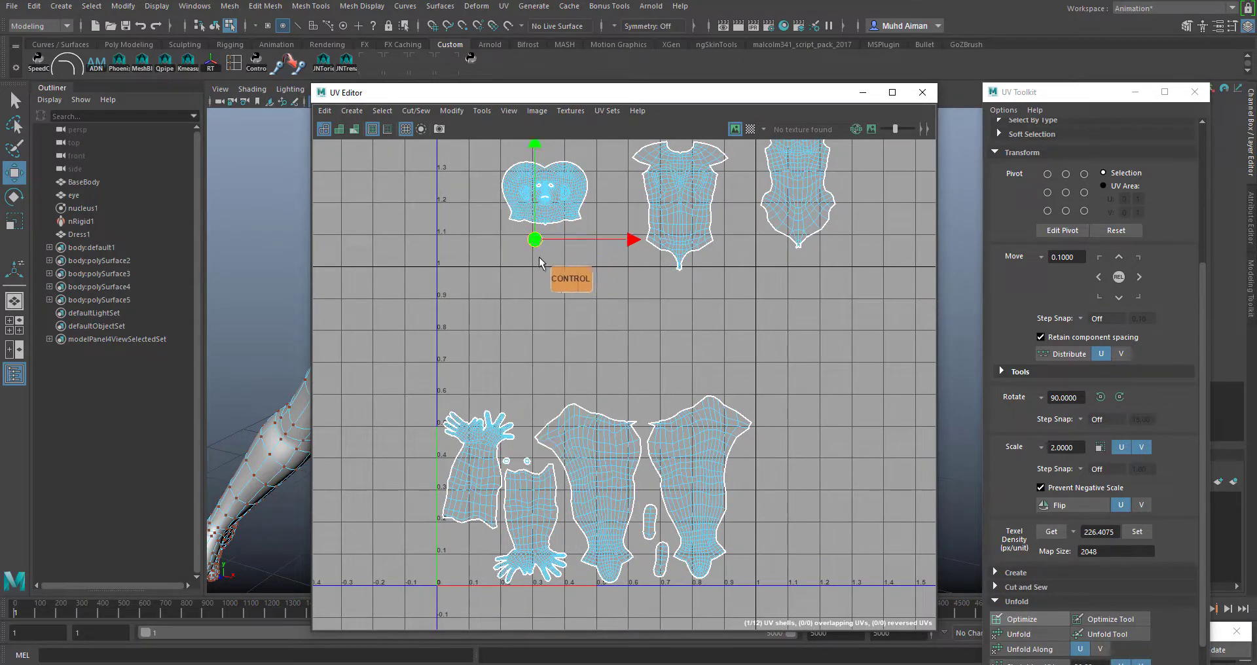
pyautogui.moveTo(537, 244); pyautogui.dragTo(502, 540)
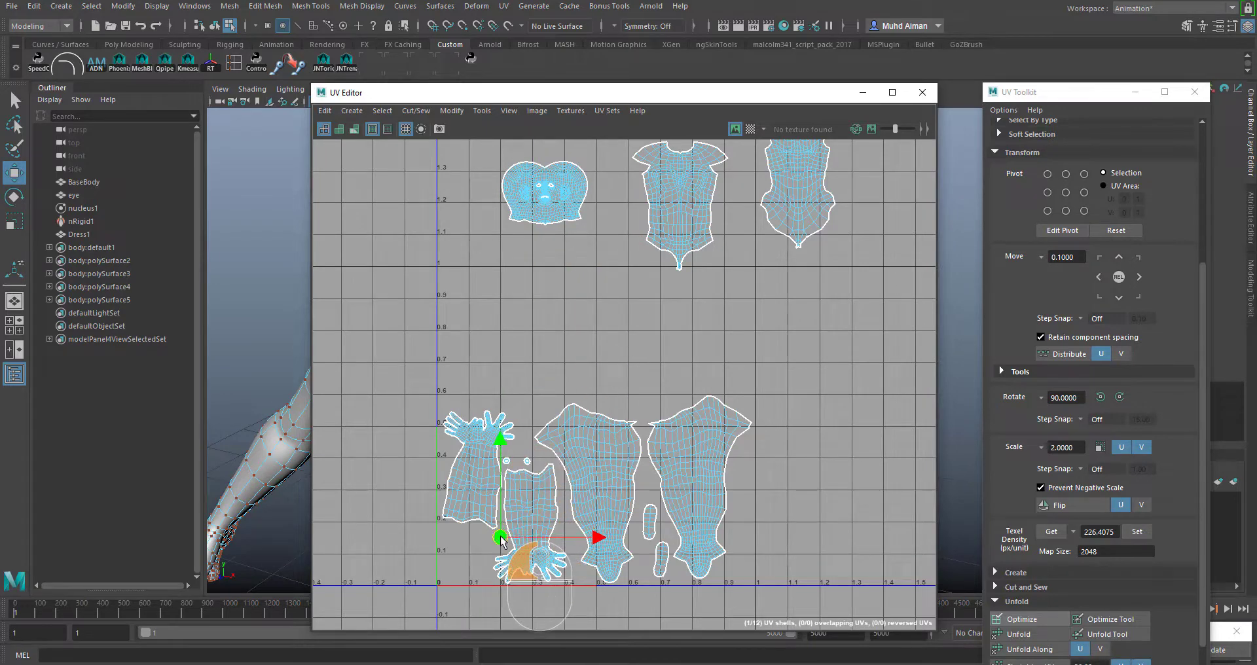
pyautogui.moveTo(553, 212); pyautogui.dragTo(482, 371)
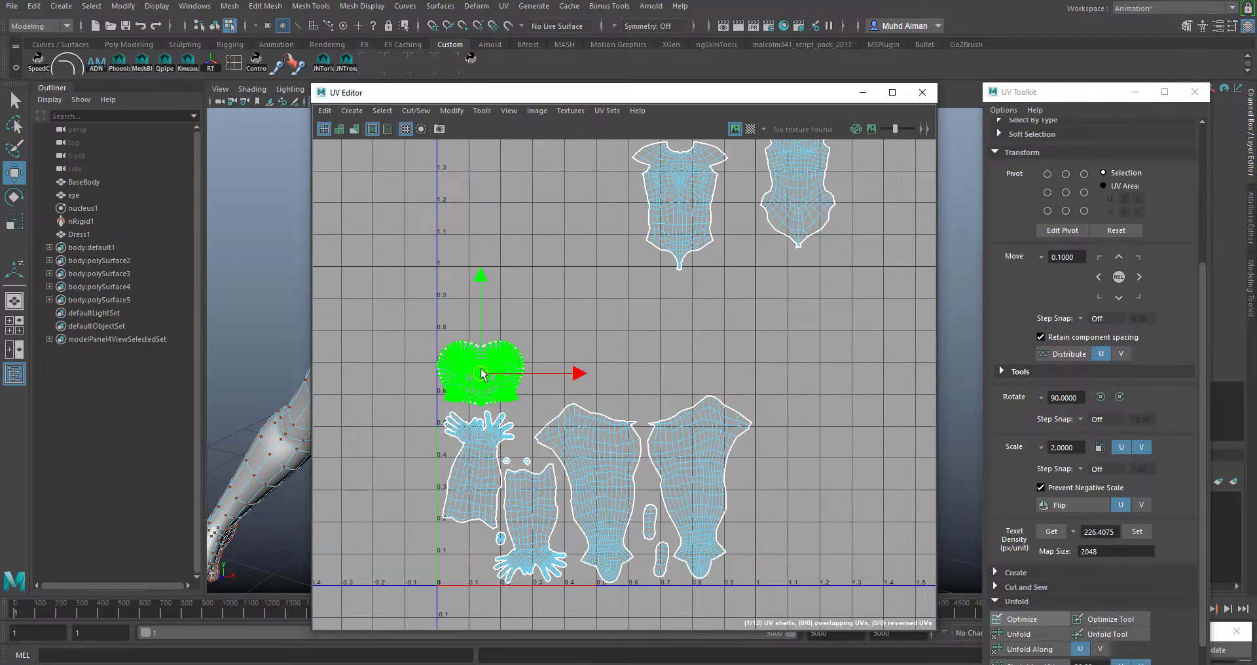
pyautogui.click(561, 230)
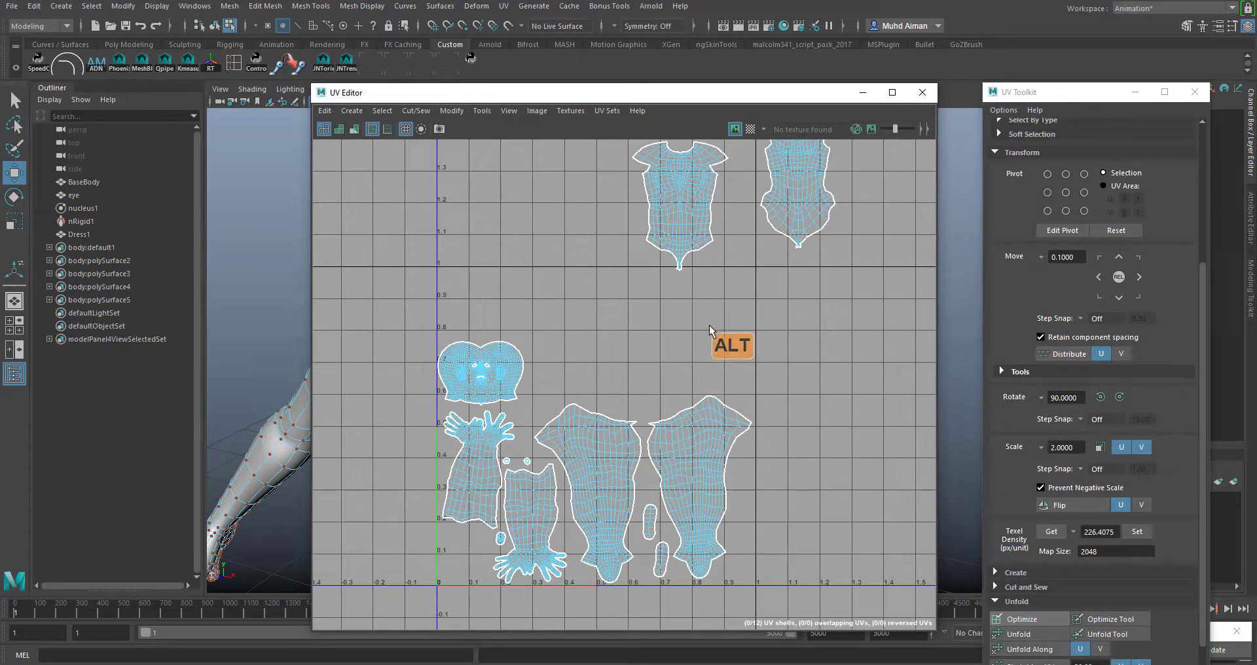
# - Move the torso shell with the pointed tail into the tile, rotate it 90° counterclockwise, and place it above the leg shells
pyautogui.keyDown('alt'); pyautogui.moveTo(710, 331); pyautogui.dragTo(709, 356, button='middle'); pyautogui.keyUp('alt')
pyautogui.moveTo(618, 164); pyautogui.dragTo(662, 204)
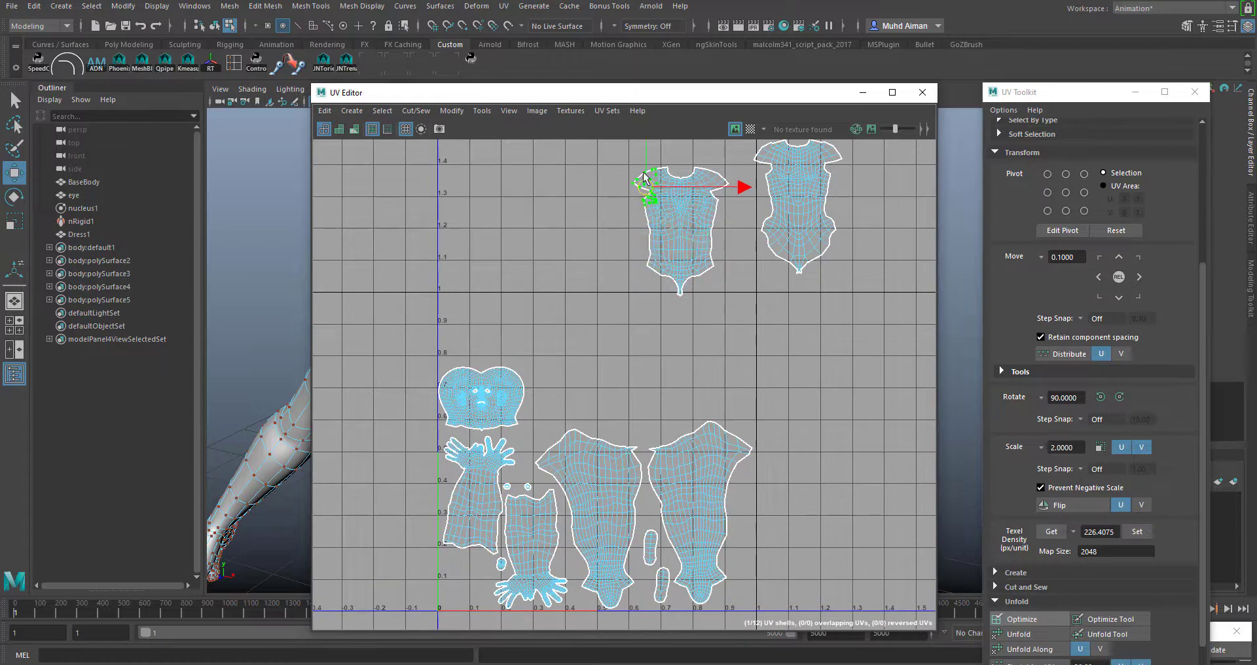
pyautogui.keyDown('ctrl'); pyautogui.moveTo(643, 172); pyautogui.dragTo(704, 211, button='right'); pyautogui.keyUp('ctrl')
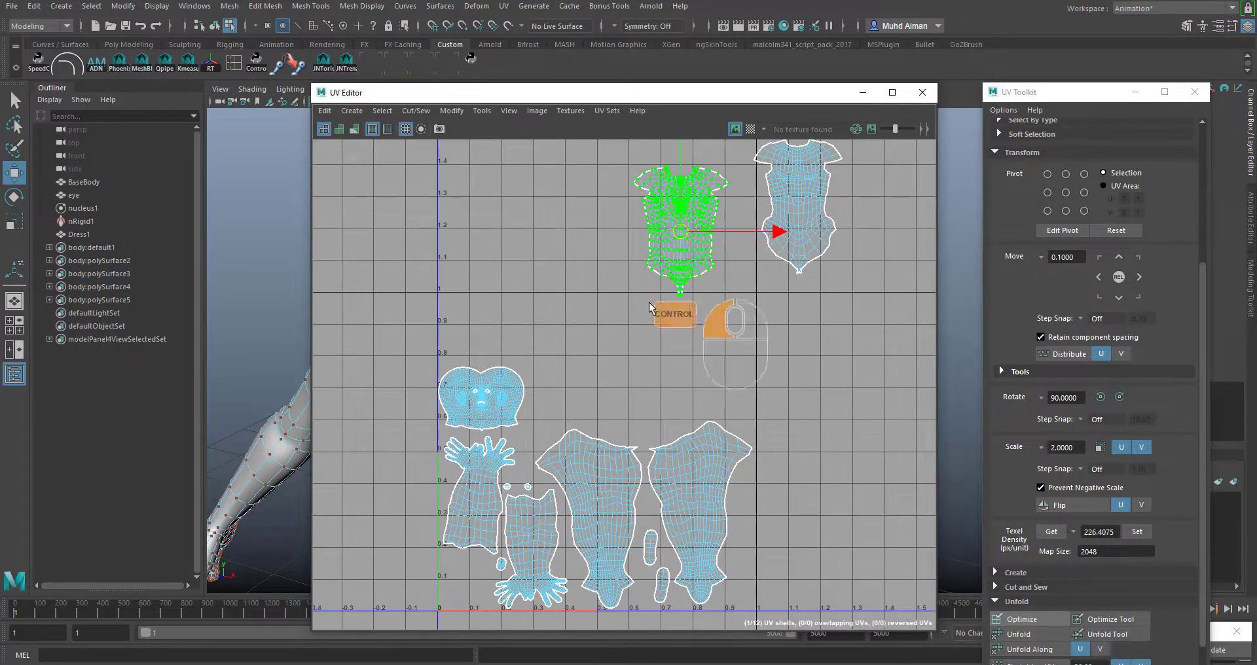
pyautogui.moveTo(678, 246); pyautogui.dragTo(582, 387)
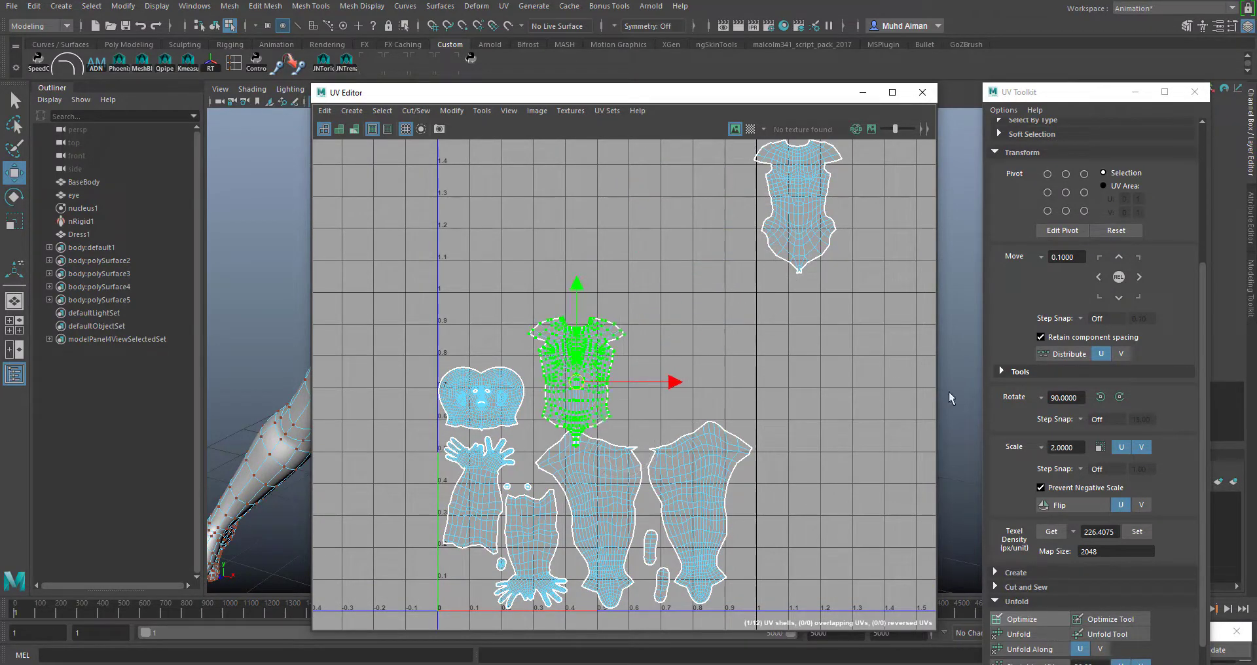
pyautogui.click(1100, 397)
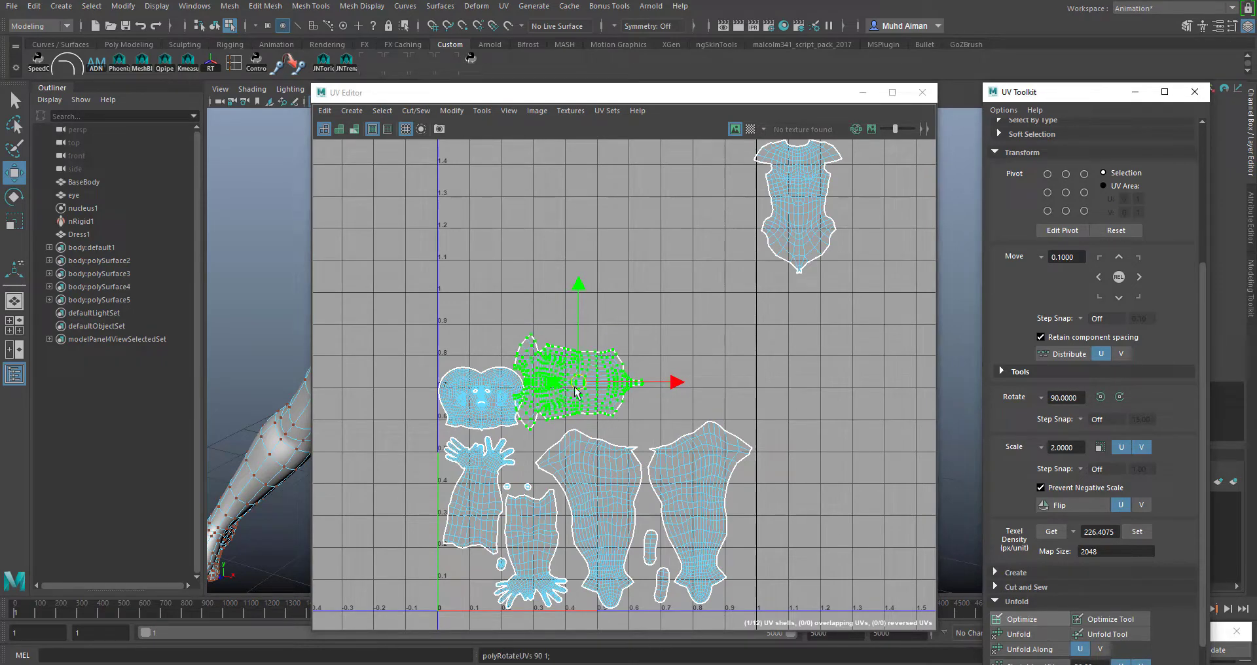
pyautogui.moveTo(576, 392); pyautogui.dragTo(587, 345)
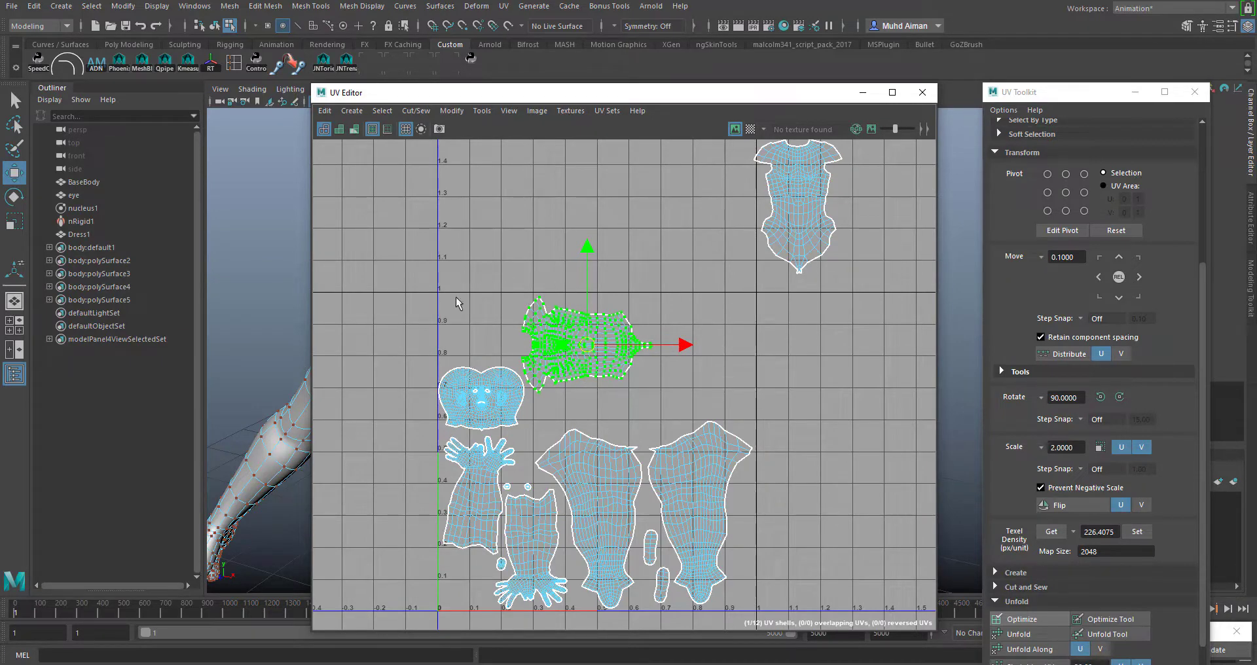
# - Rotate the remaining torso shell 90° counterclockwise and place it inside the tile, just above the two leg shells
pyautogui.moveTo(750, 214); pyautogui.dragTo(792, 254)
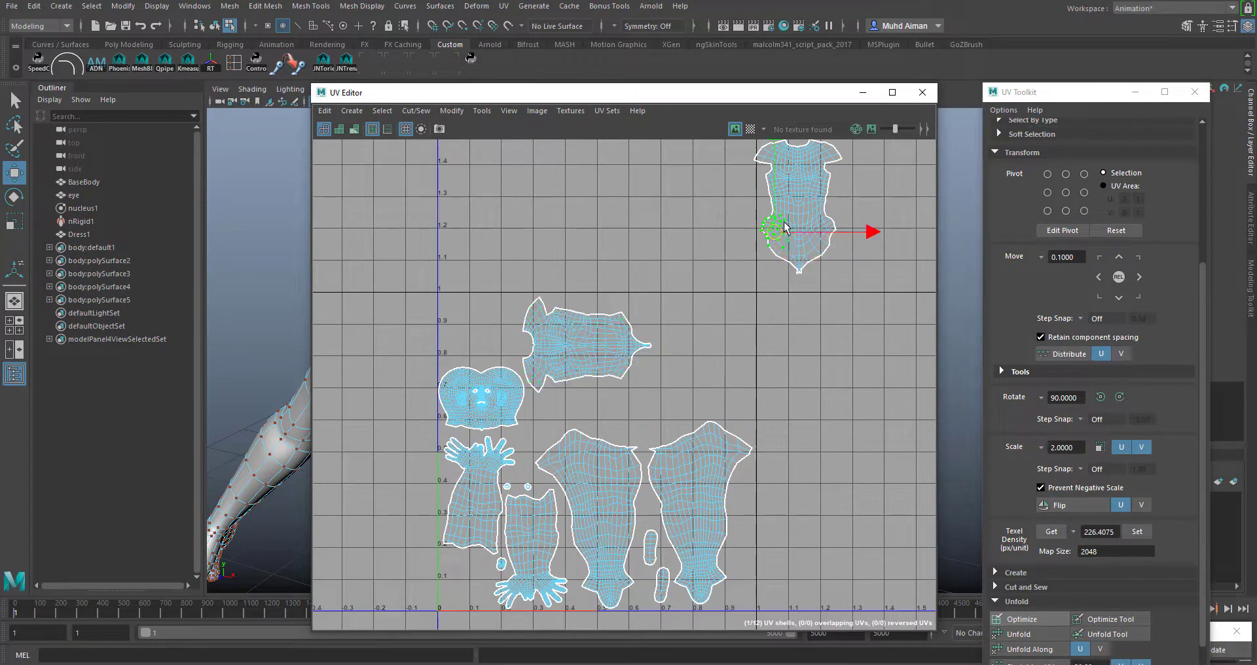
pyautogui.keyDown('ctrl'); pyautogui.moveTo(786, 223); pyautogui.dragTo(843, 241, button='right'); pyautogui.keyUp('ctrl')
pyautogui.click(1100, 397)
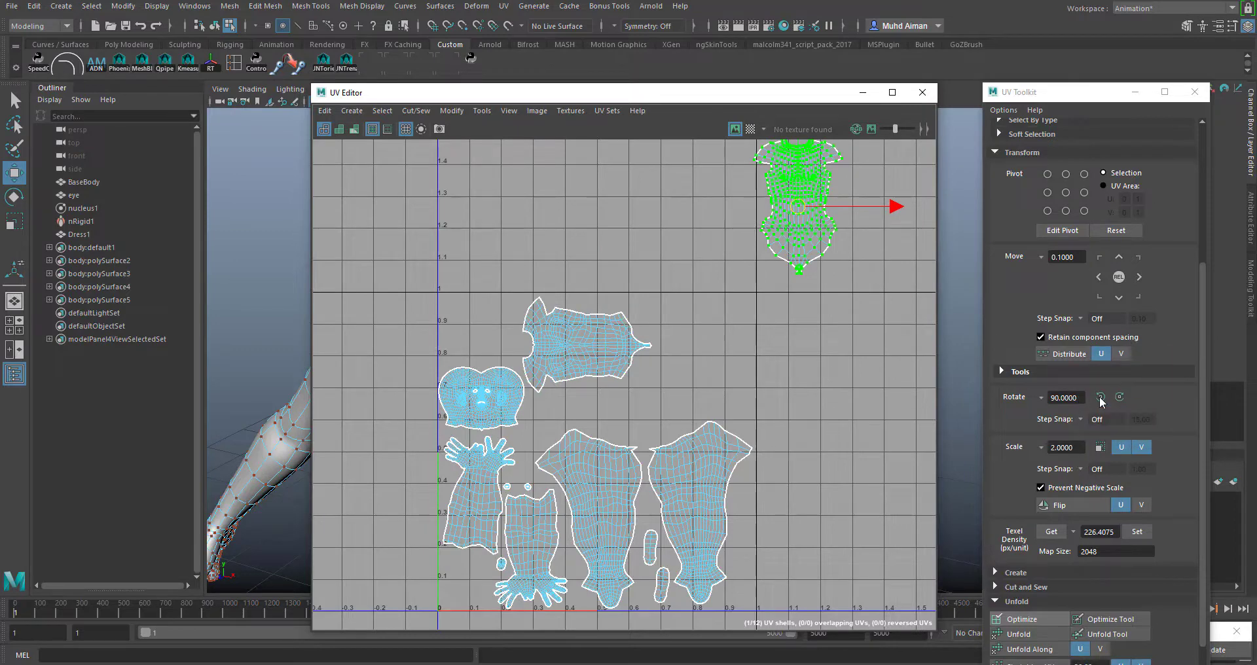
pyautogui.moveTo(797, 218); pyautogui.dragTo(702, 394)
pyautogui.scroll(5, 702, 394)
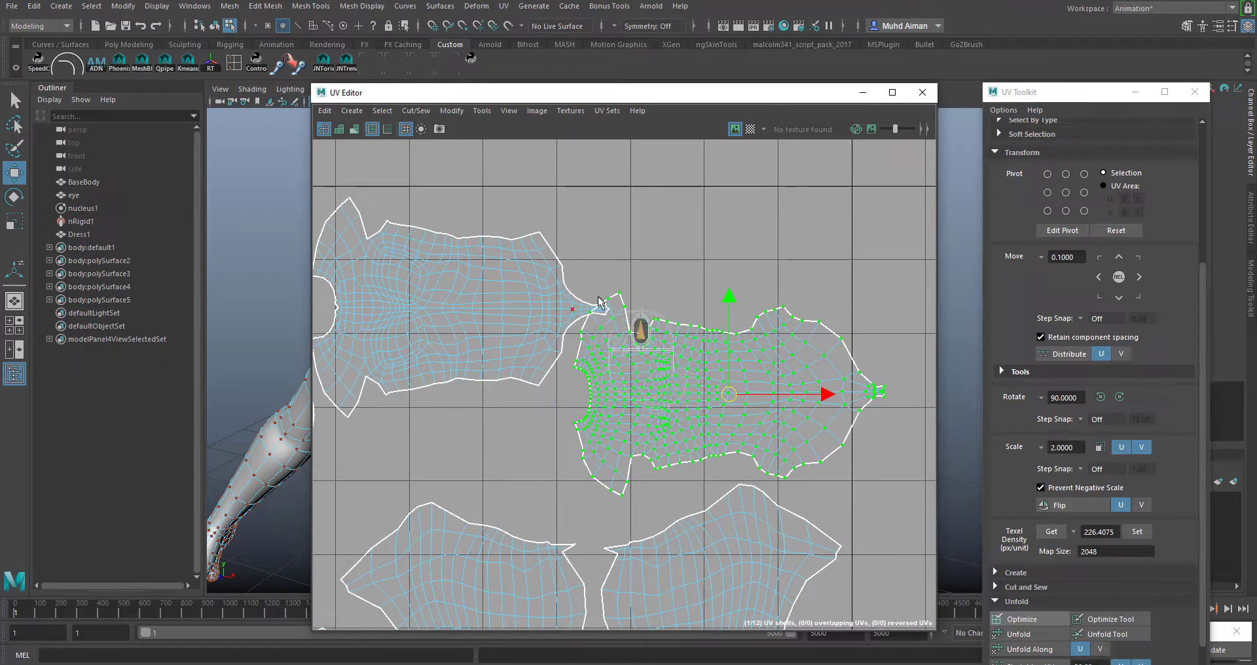
pyautogui.moveTo(732, 399); pyautogui.dragTo(620, 429)
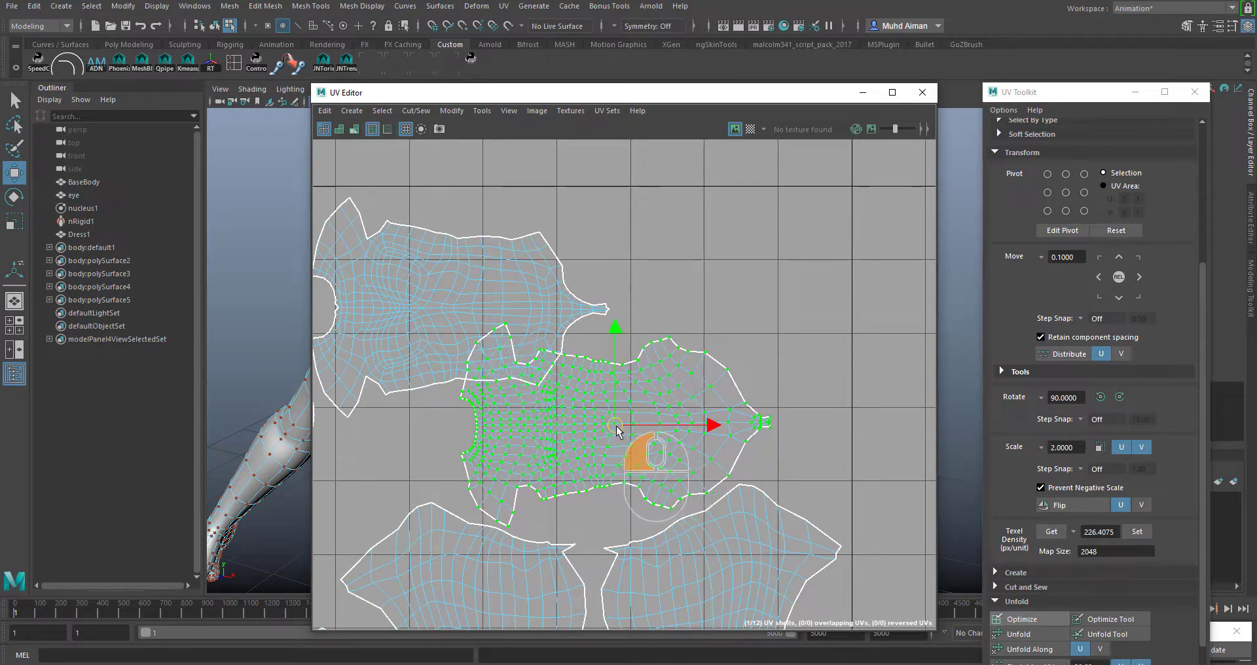
# - Rotate the first torso shell 180° and move it near the tile's U=0 edge, above the rotated arm shell
pyautogui.keyDown('alt'); pyautogui.moveTo(502, 241); pyautogui.dragTo(723, 281, button='middle'); pyautogui.keyUp('alt')
pyautogui.moveTo(532, 224); pyautogui.dragTo(576, 266)
pyautogui.keyDown('ctrl'); pyautogui.moveTo(568, 253); pyautogui.dragTo(596, 278, button='right'); pyautogui.keyUp('ctrl')
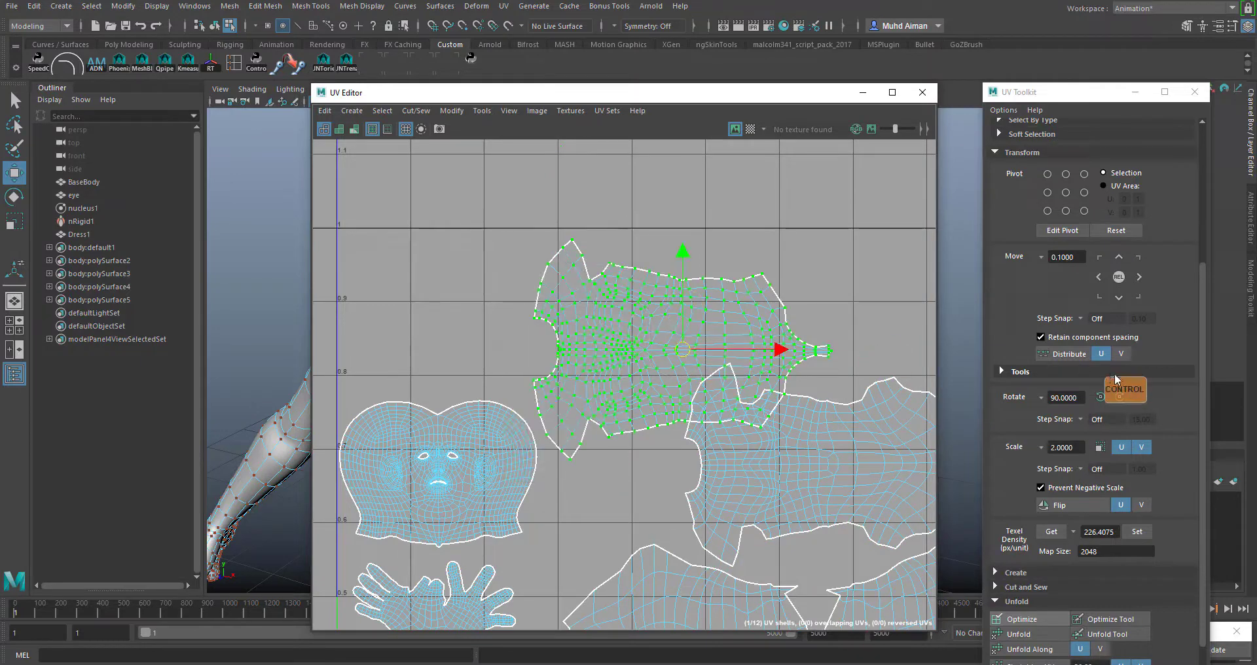
pyautogui.click(1120, 398)
pyautogui.click(1120, 397)
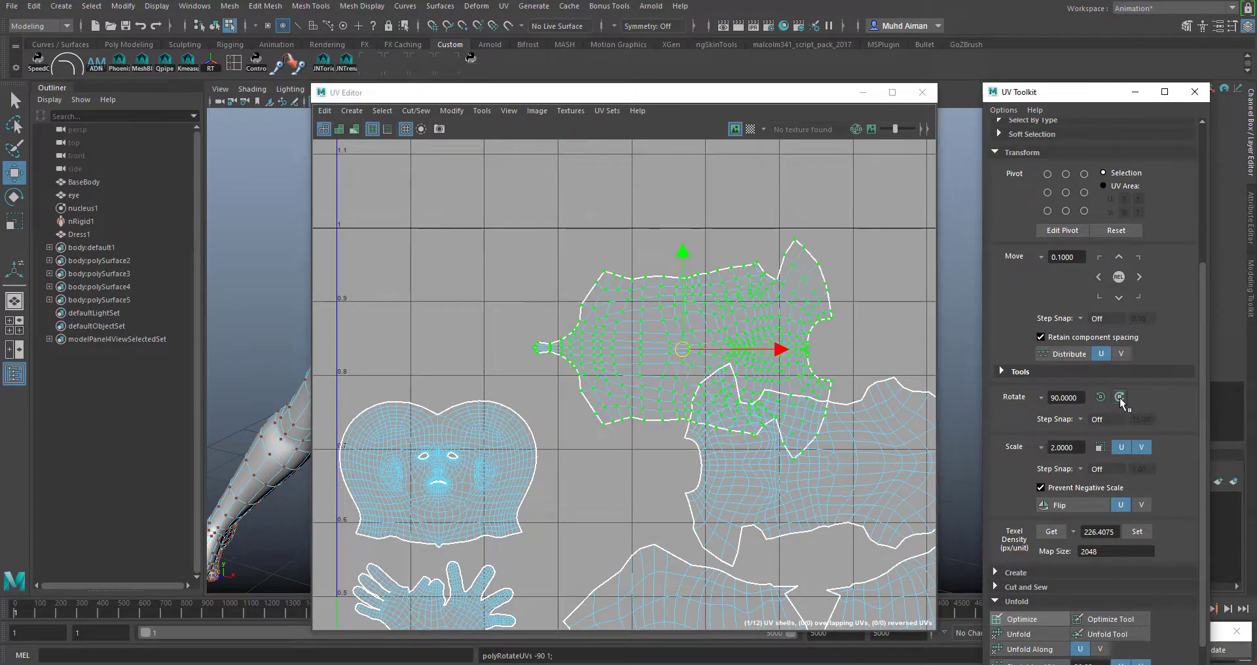
pyautogui.moveTo(685, 353); pyautogui.dragTo(524, 419)
pyautogui.moveTo(517, 430); pyautogui.dragTo(505, 455)
# - Move the head shell off the overlapping torso shell to the free space above the other torso shell
pyautogui.moveTo(518, 548); pyautogui.dragTo(513, 526)
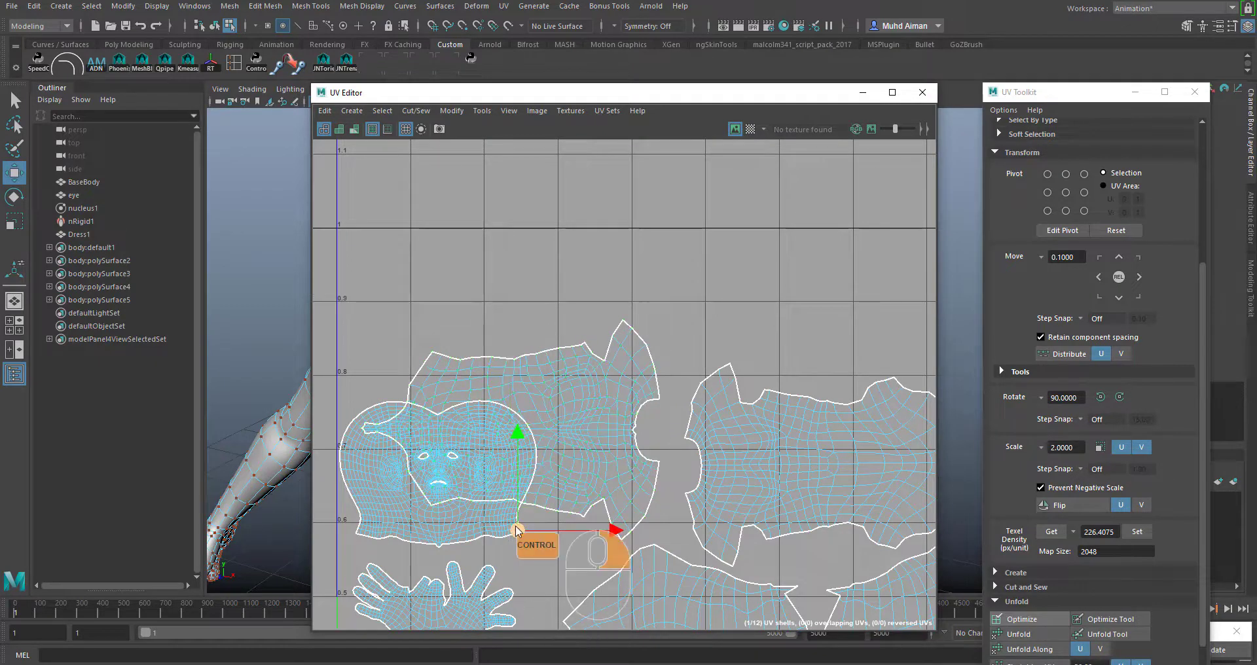
pyautogui.keyDown('ctrl'); pyautogui.moveTo(508, 460); pyautogui.dragTo(463, 486, button='right'); pyautogui.keyUp('ctrl')
pyautogui.moveTo(441, 479); pyautogui.dragTo(835, 317)
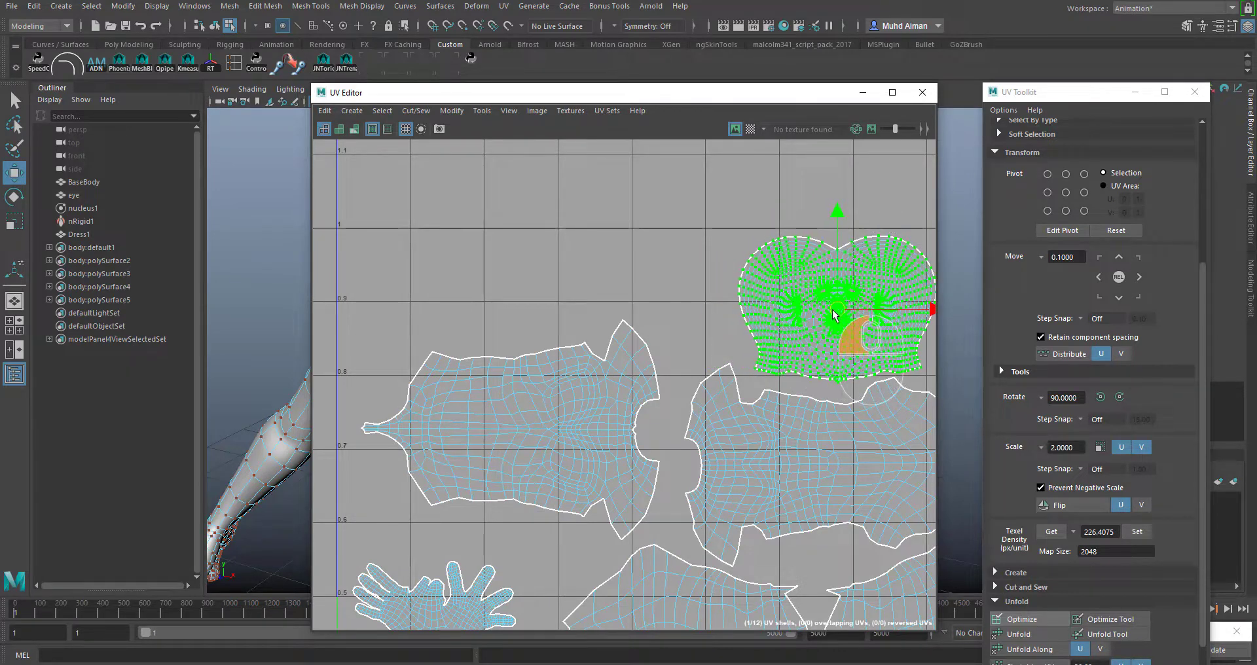
# - Clear the UV selection and move the UV Editor window aside to uncover the character model
pyautogui.click(693, 266)
pyautogui.scroll(-6, 708, 297)
pyautogui.keyDown('alt'); pyautogui.moveTo(735, 331); pyautogui.dragTo(681, 307, button='middle'); pyautogui.keyUp('alt')
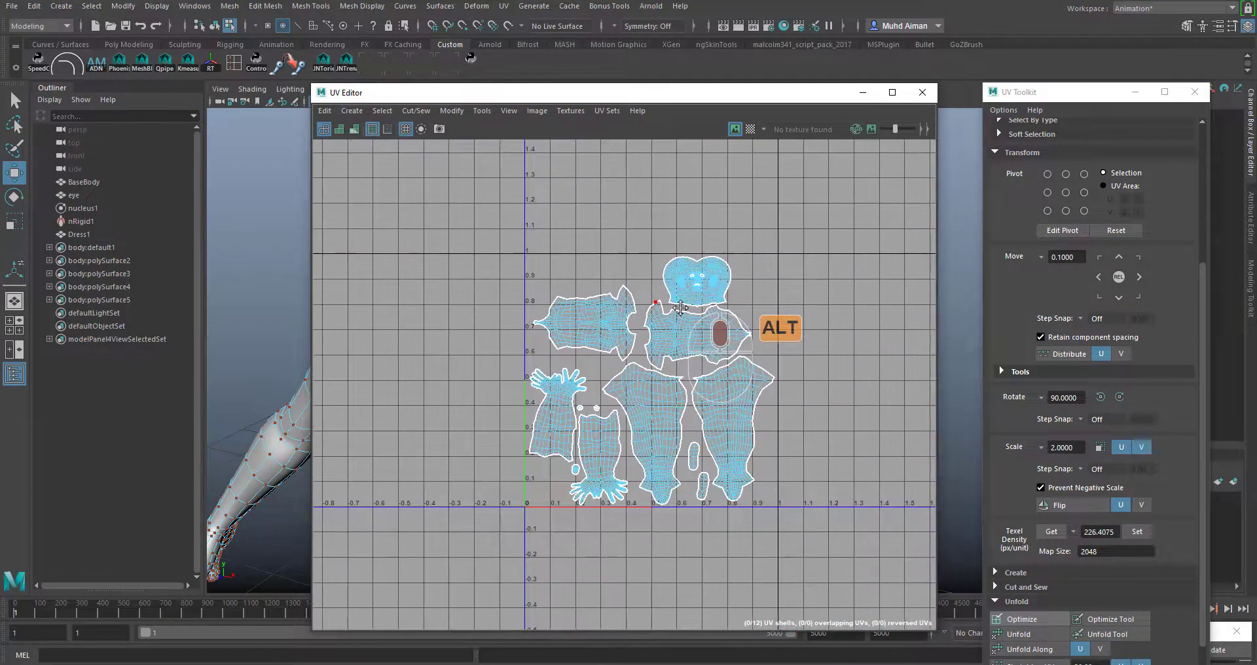
pyautogui.moveTo(393, 92); pyautogui.dragTo(759, 140)
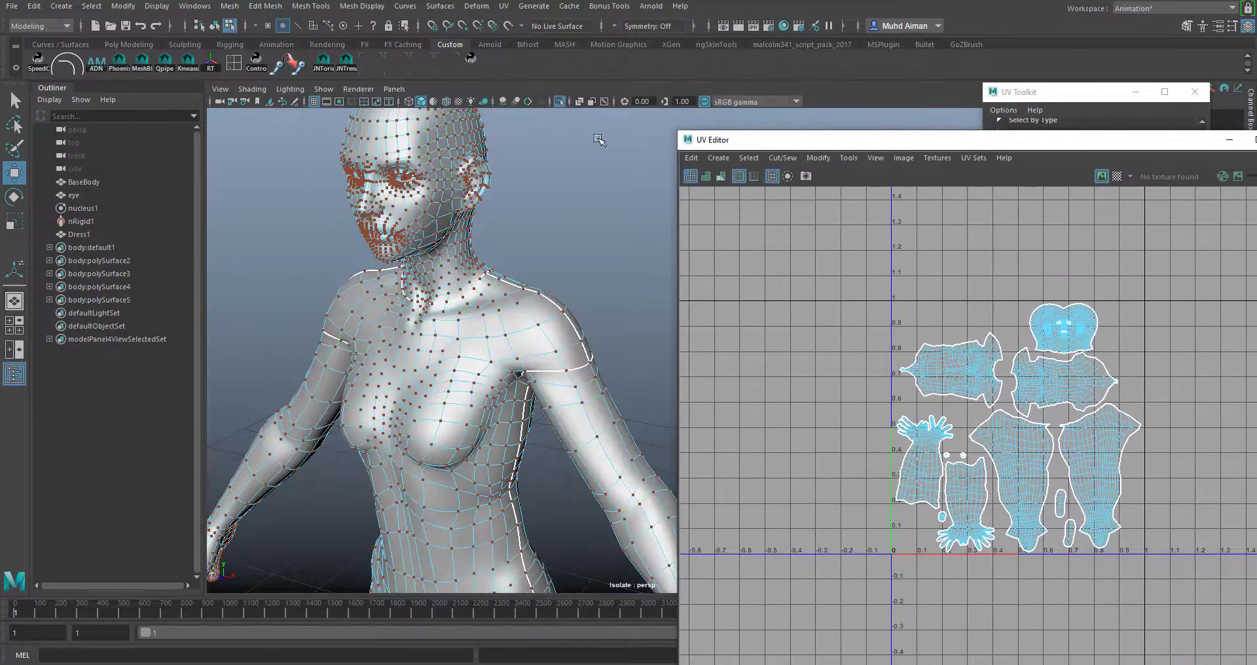
# - Return the body to object selection mode, turn off viewport isolation and frame the whole character with its dress
pyautogui.moveTo(429, 163); pyautogui.dragTo(435, 127, button='right')
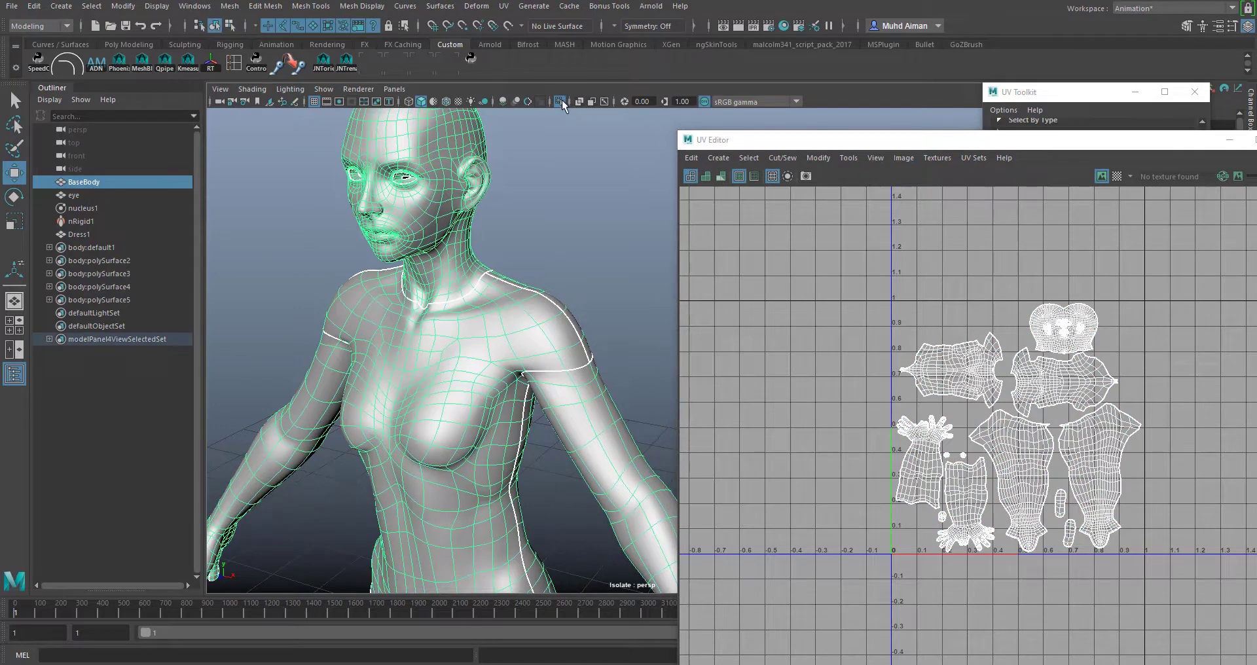
pyautogui.click(561, 103)
pyautogui.press('f')
pyautogui.keyDown('alt'); pyautogui.moveTo(638, 337); pyautogui.dragTo(527, 301); pyautogui.keyUp('alt')
pyautogui.keyDown('alt'); pyautogui.moveTo(1052, 414); pyautogui.dragTo(969, 392, button='middle'); pyautogui.keyUp('alt')
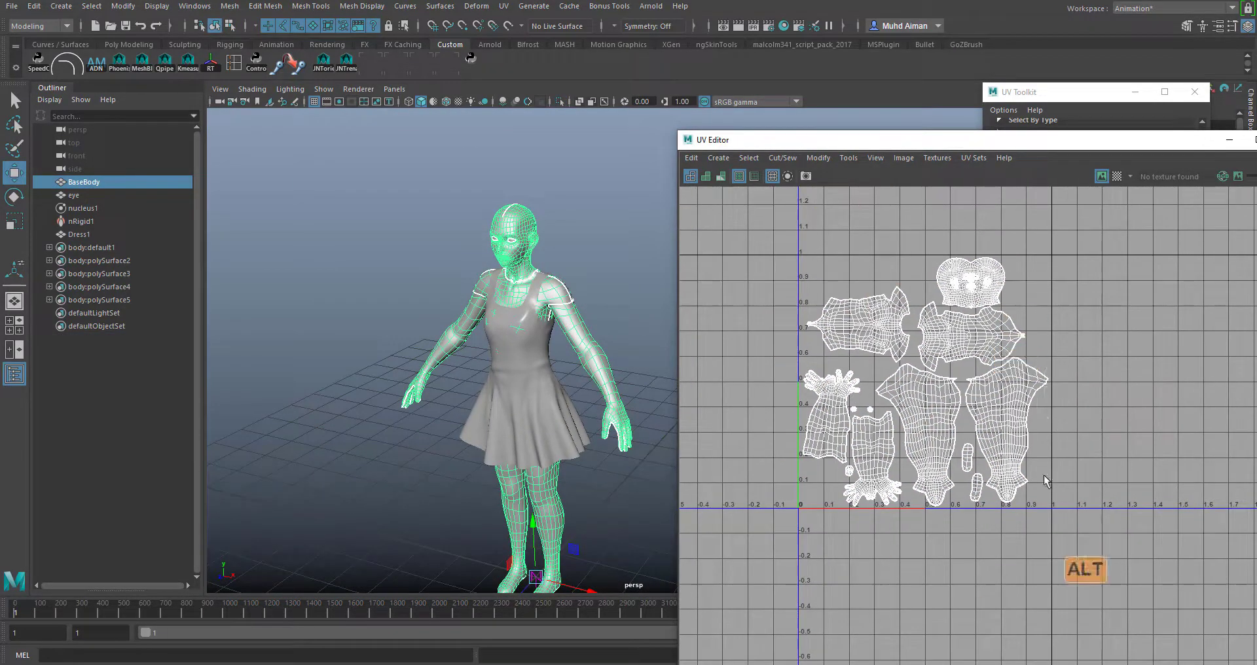
pyautogui.keyDown('alt'); pyautogui.moveTo(559, 430); pyautogui.dragTo(576, 387); pyautogui.keyUp('alt')
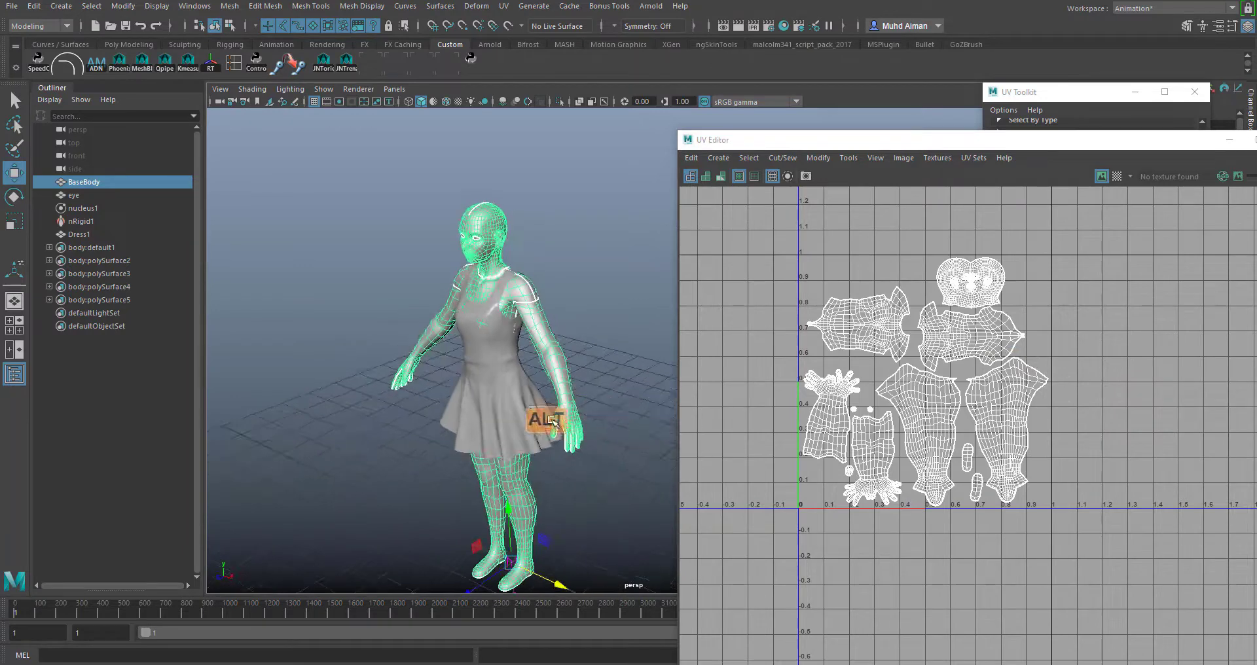
# - Apply a planar UV projection to the dress from the Z axis, fitted to its bounding box, and move the options dialog aside
pyautogui.click(527, 412)
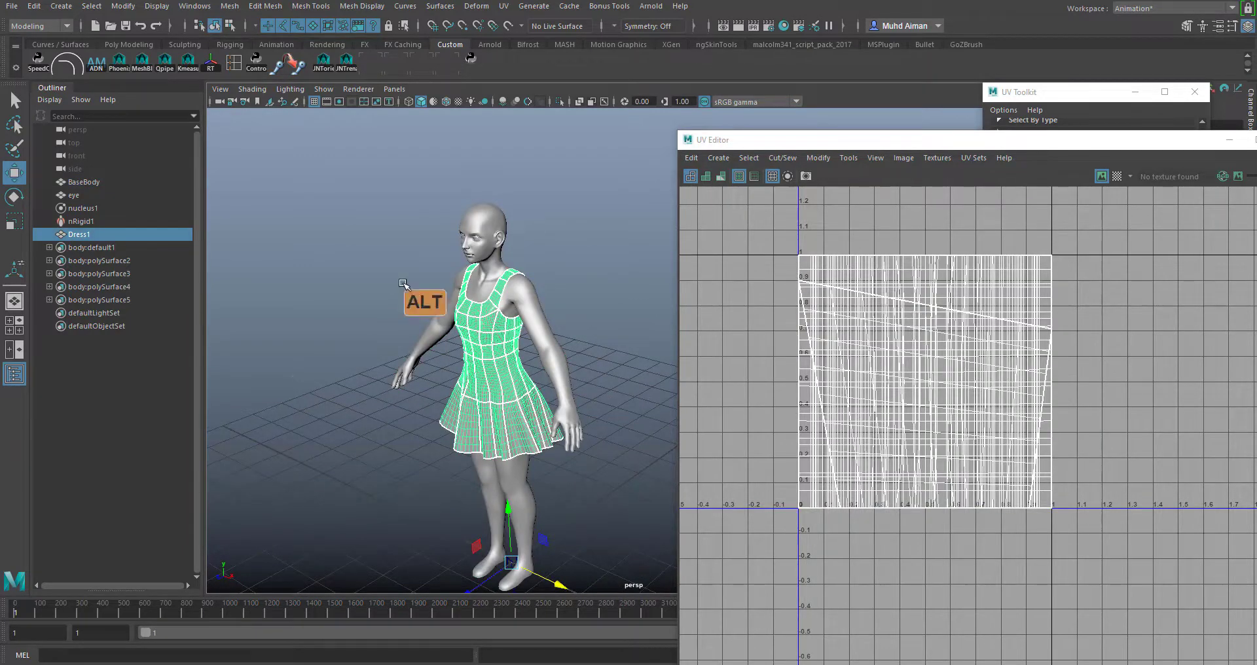
pyautogui.keyDown('alt'); pyautogui.moveTo(403, 283); pyautogui.dragTo(519, 456, button='right'); pyautogui.keyUp('alt')
pyautogui.keyDown('alt'); pyautogui.moveTo(428, 419); pyautogui.dragTo(507, 398); pyautogui.keyUp('alt')
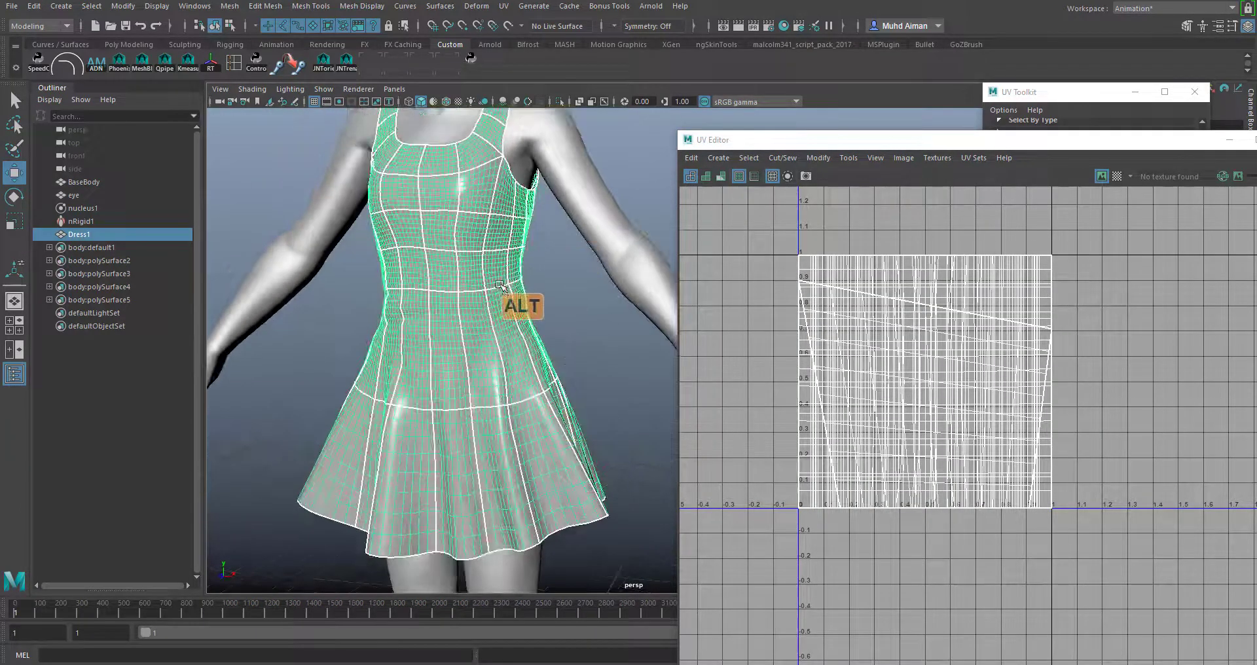
pyautogui.keyDown('alt'); pyautogui.moveTo(483, 218); pyautogui.dragTo(476, 249, button='middle'); pyautogui.keyUp('alt')
pyautogui.click(505, 5)
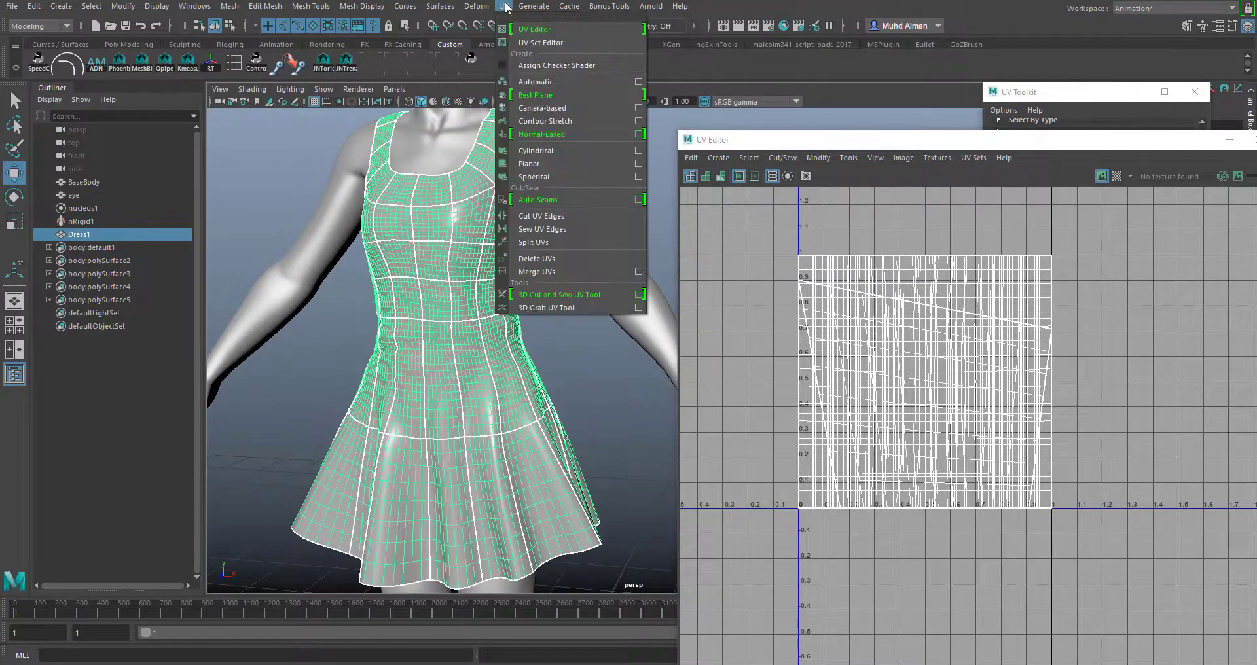
pyautogui.keyDown('alt'); pyautogui.moveTo(433, 251); pyautogui.dragTo(257, 321); pyautogui.keyUp('alt')
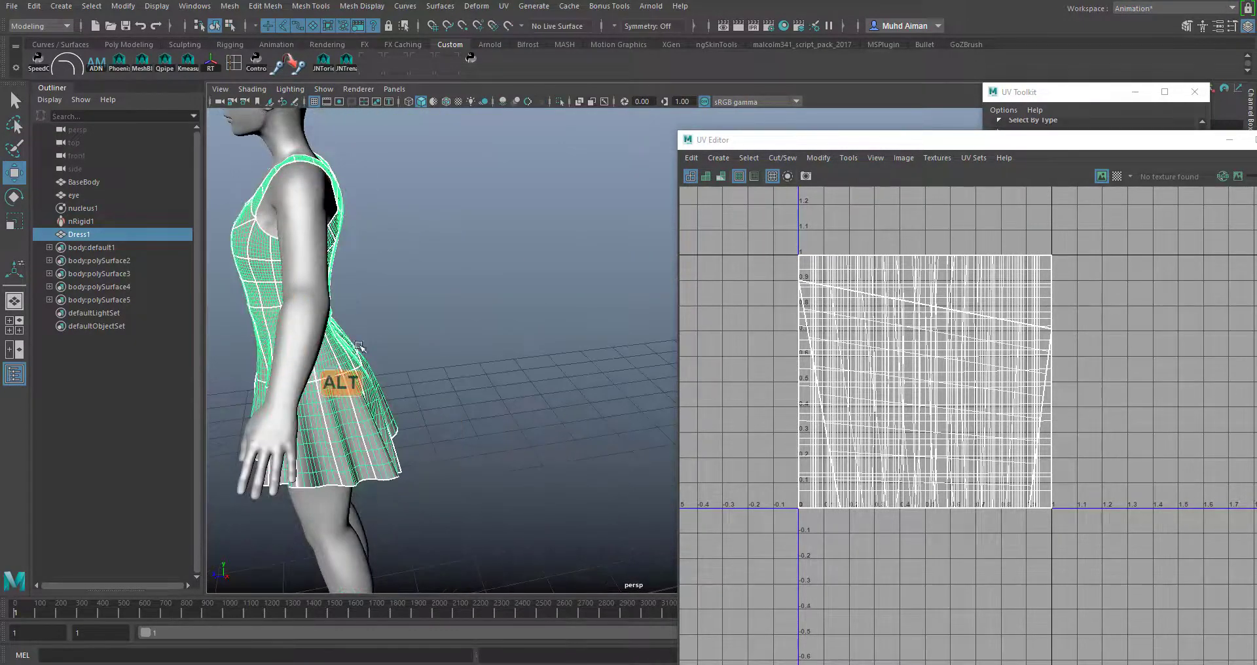
pyautogui.keyDown('alt'); pyautogui.moveTo(434, 216); pyautogui.dragTo(553, 170); pyautogui.keyUp('alt')
pyautogui.click(504, 6)
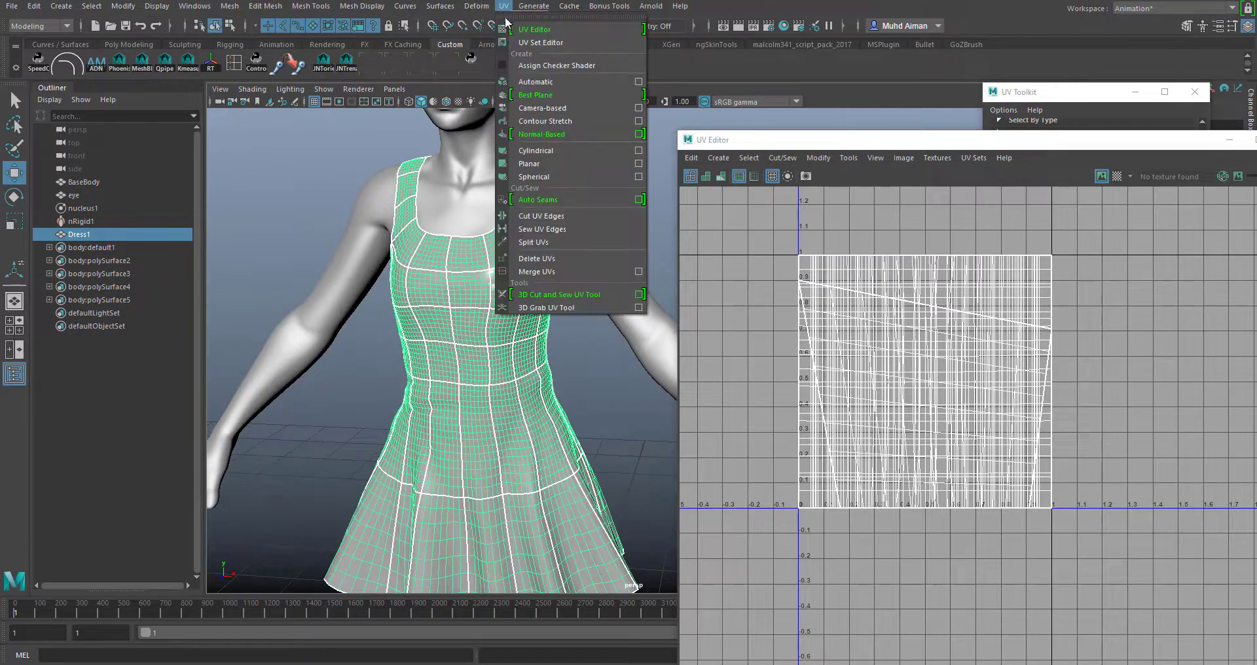
pyautogui.click(638, 163)
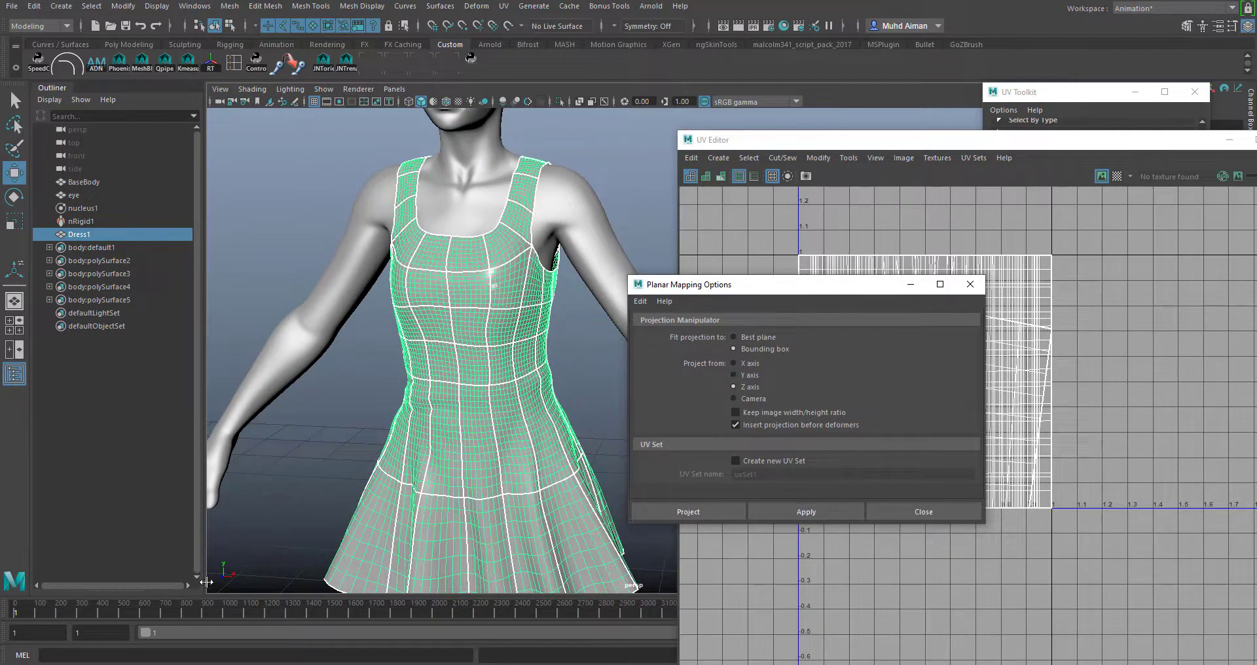
pyautogui.click(807, 512)
pyautogui.moveTo(788, 284); pyautogui.dragTo(711, 595)
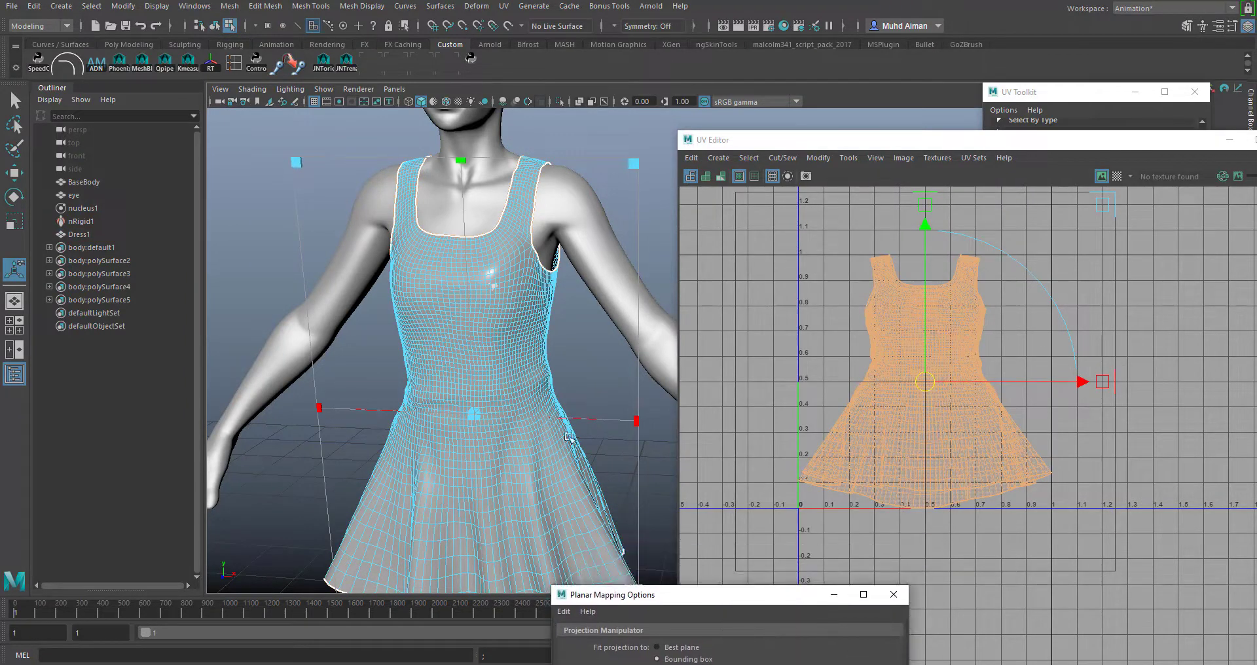
# - Select the seam edges across the tops of both dress shoulder straps in edge mode
pyautogui.moveTo(534, 311); pyautogui.dragTo(534, 257, button='right')
pyautogui.keyDown('alt'); pyautogui.moveTo(533, 256); pyautogui.dragTo(530, 250); pyautogui.keyUp('alt')
pyautogui.keyDown('alt'); pyautogui.moveTo(531, 250); pyautogui.dragTo(550, 399, button='right'); pyautogui.keyUp('alt')
pyautogui.keyDown('alt'); pyautogui.moveTo(550, 400); pyautogui.dragTo(460, 461, button='middle'); pyautogui.keyUp('alt')
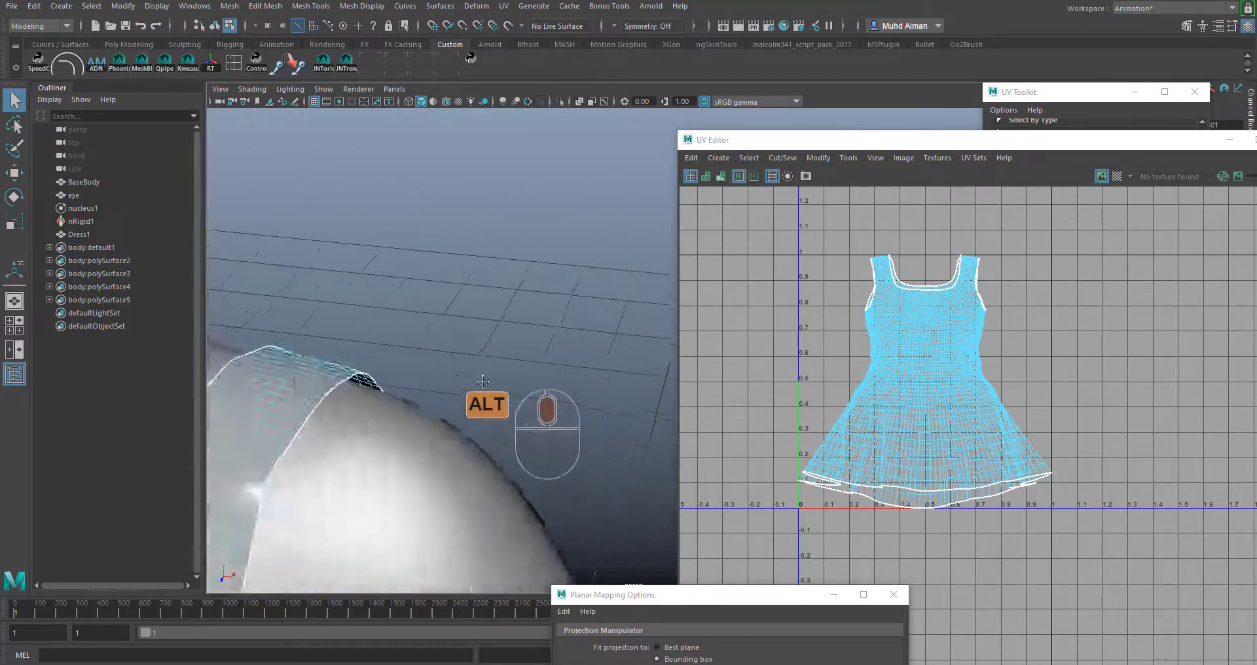
pyautogui.keyDown('alt'); pyautogui.moveTo(459, 461); pyautogui.dragTo(496, 388, button='right'); pyautogui.keyUp('alt')
pyautogui.click(492, 366)
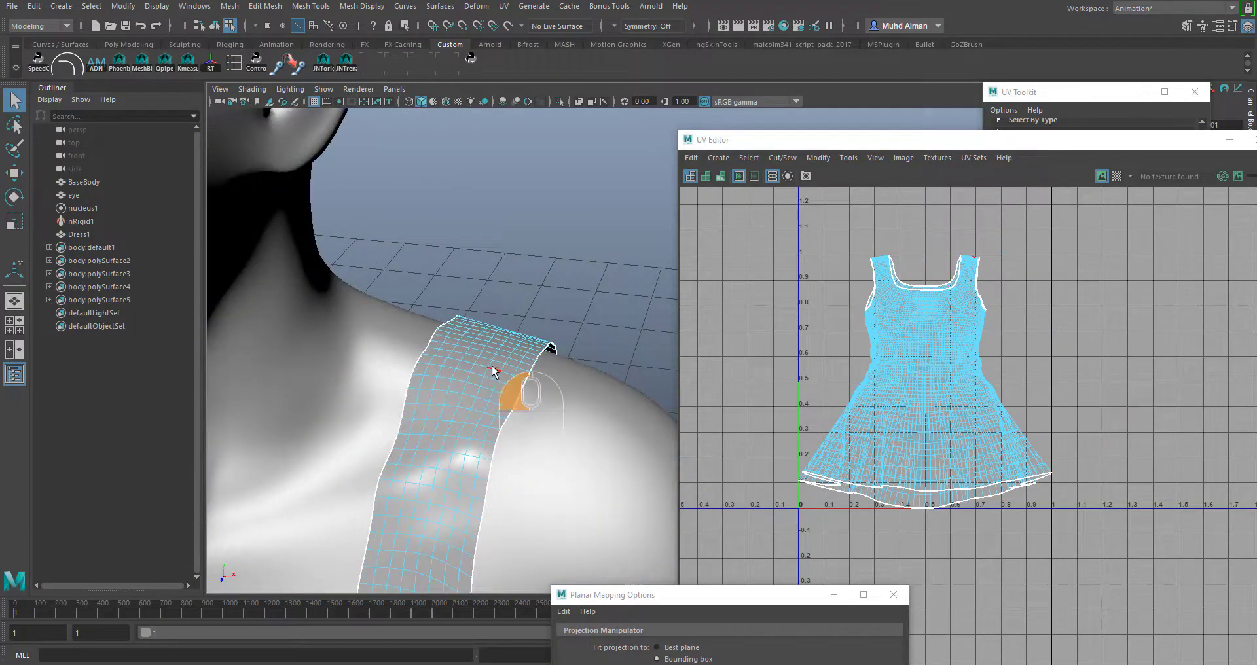
pyautogui.keyDown('alt'); pyautogui.moveTo(405, 336); pyautogui.dragTo(600, 299, button='middle'); pyautogui.keyUp('alt')
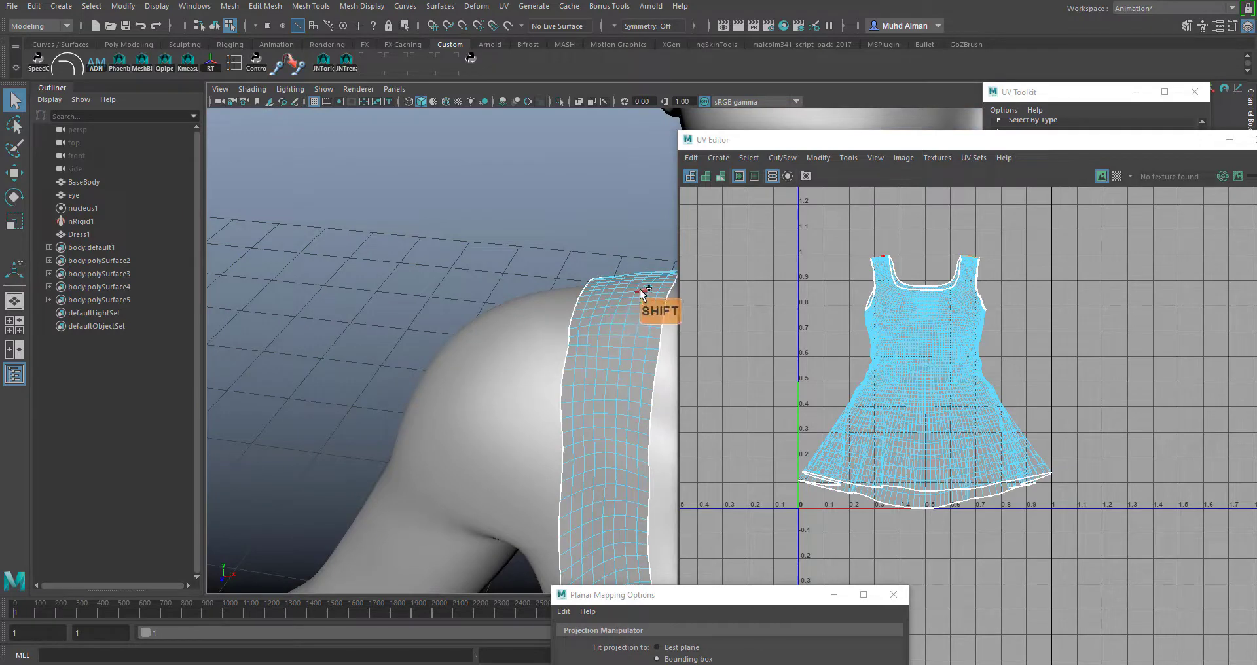
# - Add the dress's two side seams, from the armholes down to the hem, to the edge selection and cut the UVs along them
pyautogui.keyDown('alt'); pyautogui.moveTo(561, 342); pyautogui.dragTo(544, 253, button='middle'); pyautogui.keyUp('alt')
pyautogui.keyDown('alt'); pyautogui.moveTo(544, 253); pyautogui.dragTo(552, 258); pyautogui.keyUp('alt')
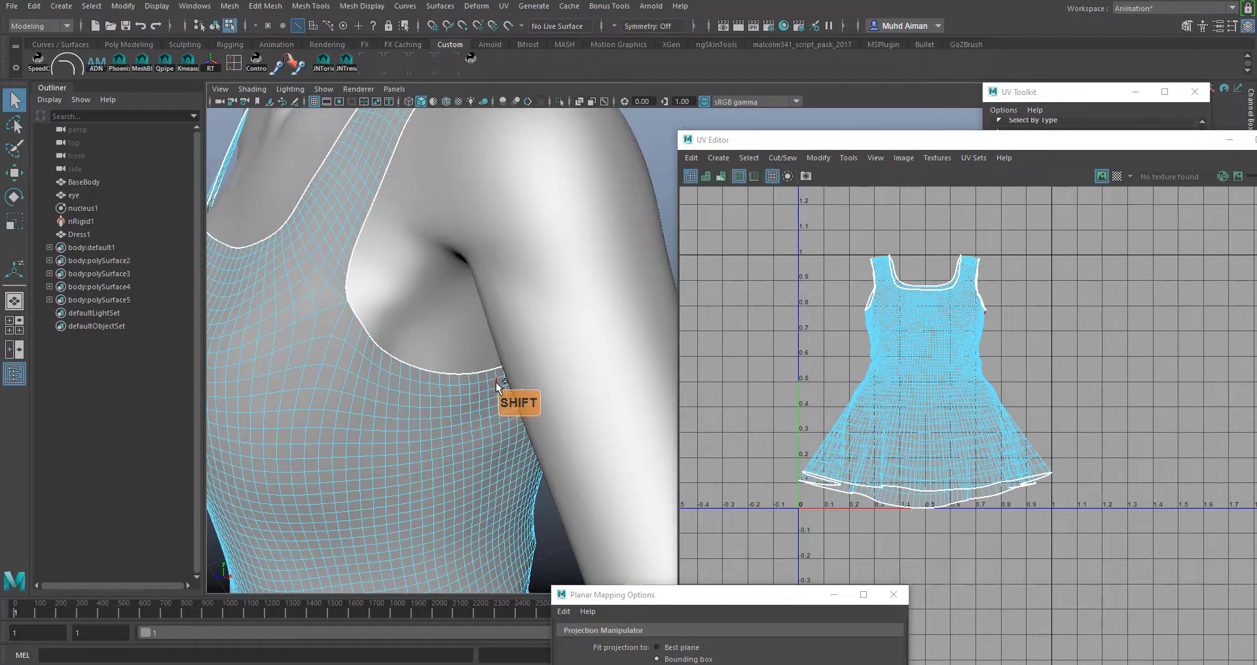
pyautogui.keyDown('alt'); pyautogui.moveTo(552, 342); pyautogui.dragTo(152, 252, button='middle'); pyautogui.keyUp('alt')
pyautogui.keyDown('alt'); pyautogui.moveTo(393, 237); pyautogui.dragTo(480, 258); pyautogui.keyUp('alt')
pyautogui.scroll(6, 480, 257)
pyautogui.keyDown('alt'); pyautogui.moveTo(481, 257); pyautogui.dragTo(480, 331, button='middle'); pyautogui.keyUp('alt')
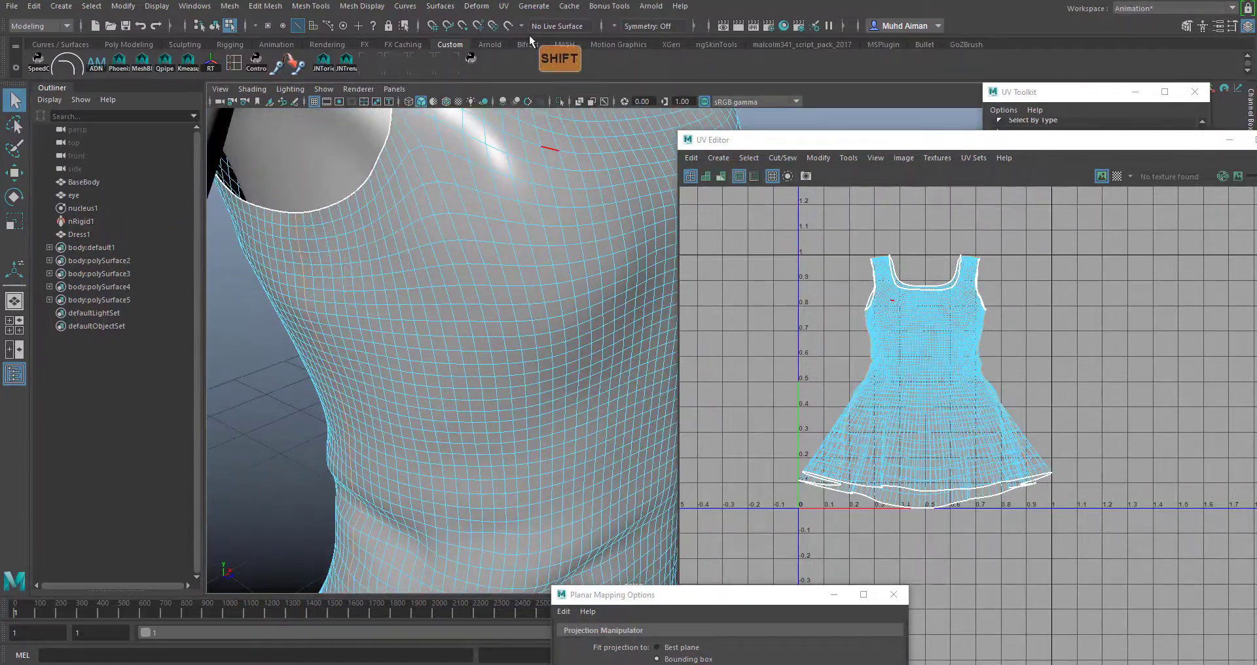
pyautogui.scroll(-6, 533, 390)
pyautogui.keyDown('alt'); pyautogui.moveTo(557, 388); pyautogui.dragTo(527, 250, button='middle'); pyautogui.keyUp('alt')
pyautogui.keyDown('alt'); pyautogui.moveTo(519, 300); pyautogui.dragTo(523, 262); pyautogui.keyUp('alt')
pyautogui.click(504, 6)
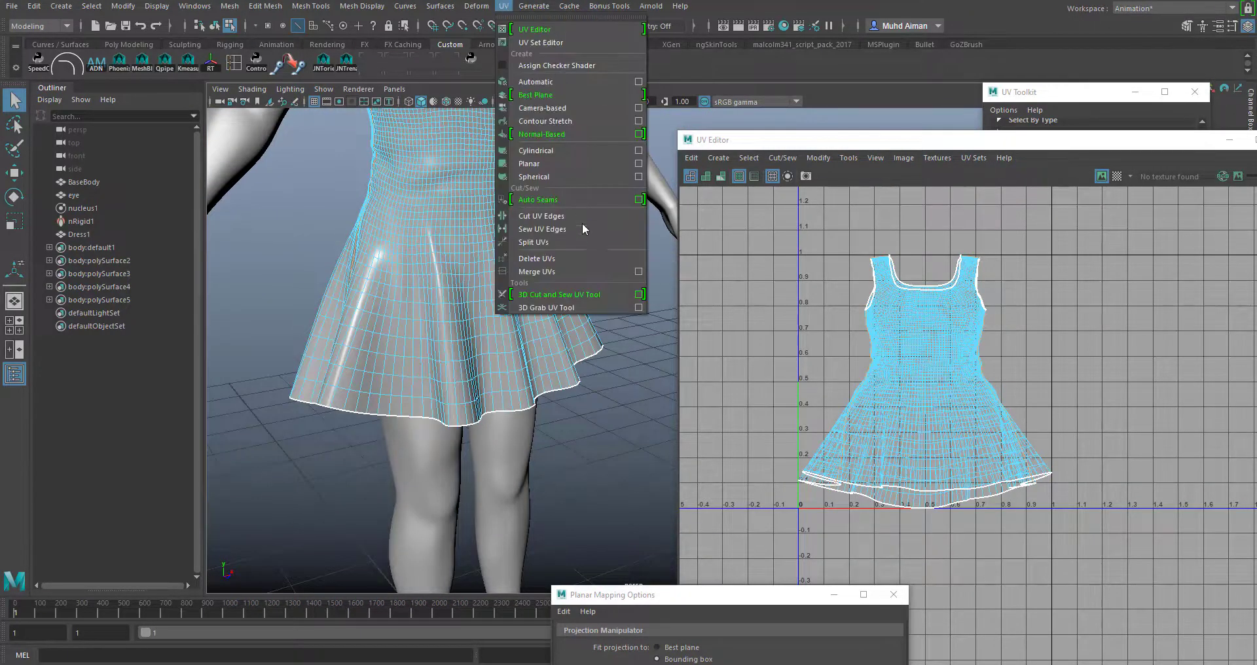
pyautogui.click(552, 222)
# - Move the back dress UV shell off the overlapping front shell to the area beyond U=1 and unfold it
pyautogui.moveTo(971, 312); pyautogui.dragTo(915, 407, button='right')
pyautogui.press('w')
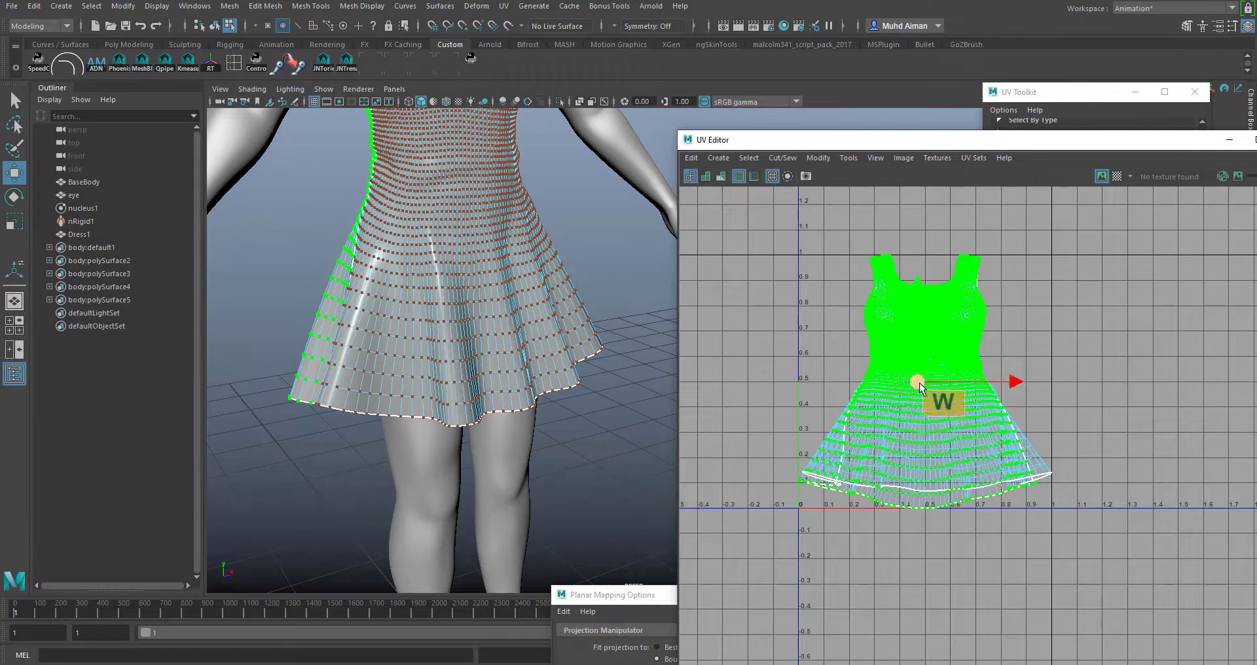
pyautogui.moveTo(920, 387); pyautogui.dragTo(1141, 337)
pyautogui.moveTo(1087, 139); pyautogui.dragTo(631, 135)
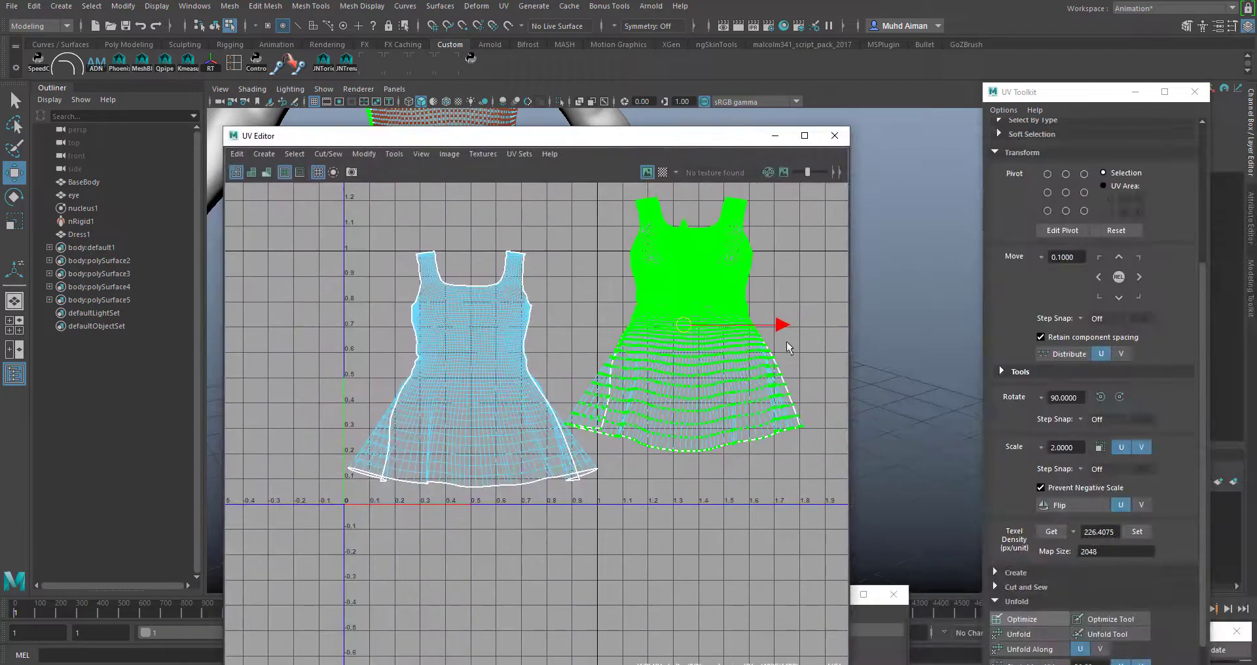
pyautogui.click(1019, 633)
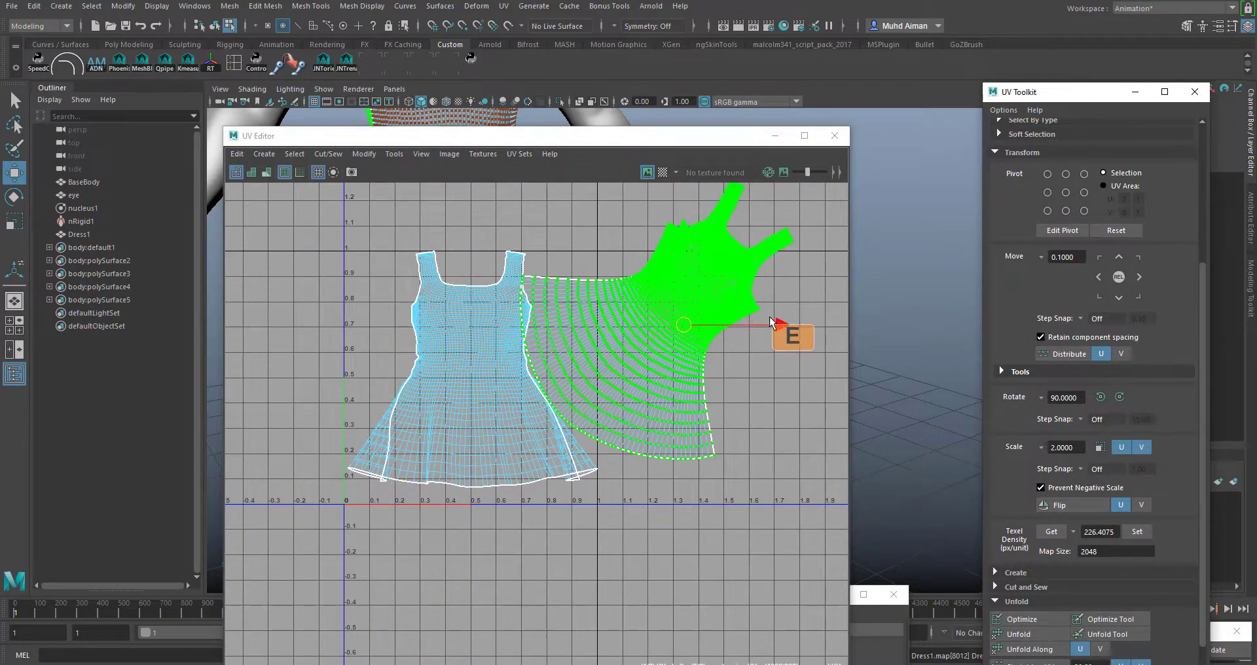
# - Rotate the unfolded back dress shell upright and move it farther along U, clear of the front shell
pyautogui.keyDown('alt'); pyautogui.moveTo(728, 357); pyautogui.dragTo(727, 425, button='middle'); pyautogui.keyUp('alt')
pyautogui.press('e')
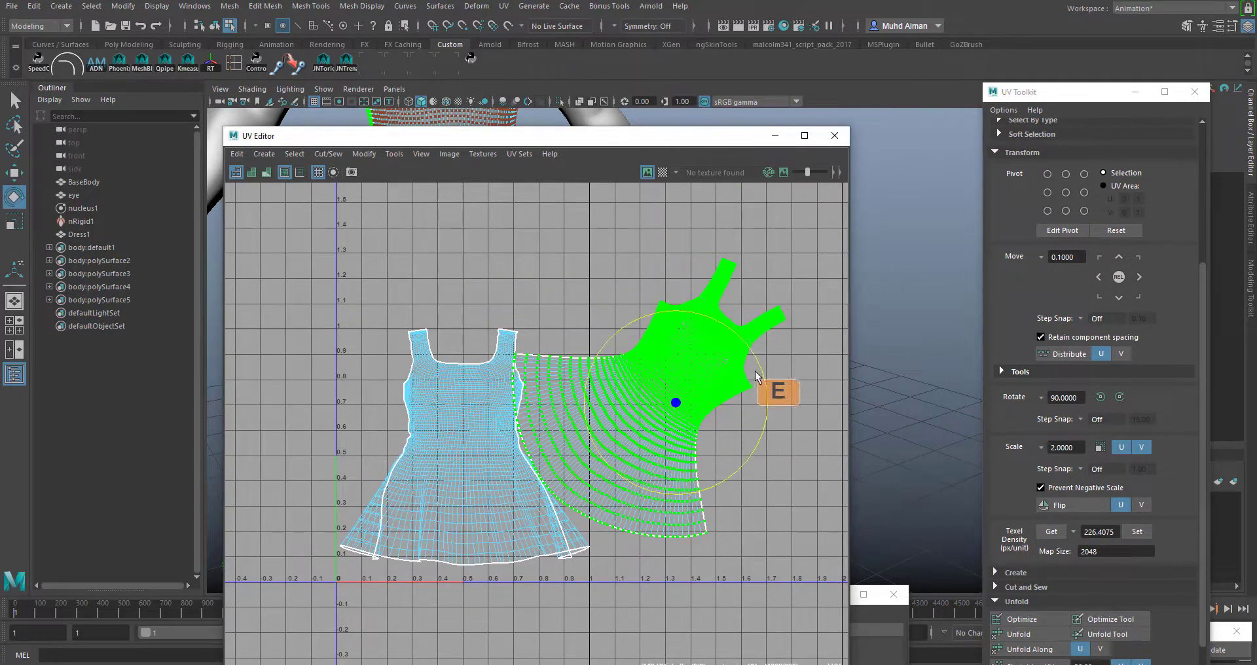
pyautogui.moveTo(743, 352); pyautogui.dragTo(681, 330)
pyautogui.press('w')
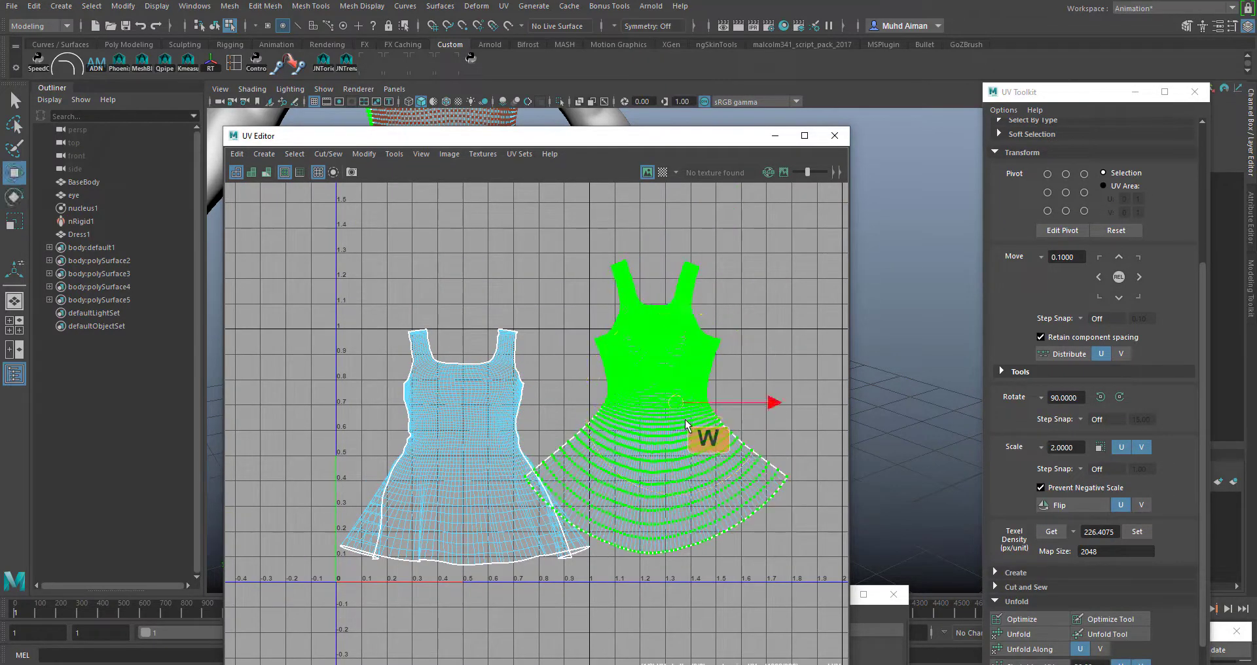
pyautogui.moveTo(748, 440); pyautogui.dragTo(796, 432)
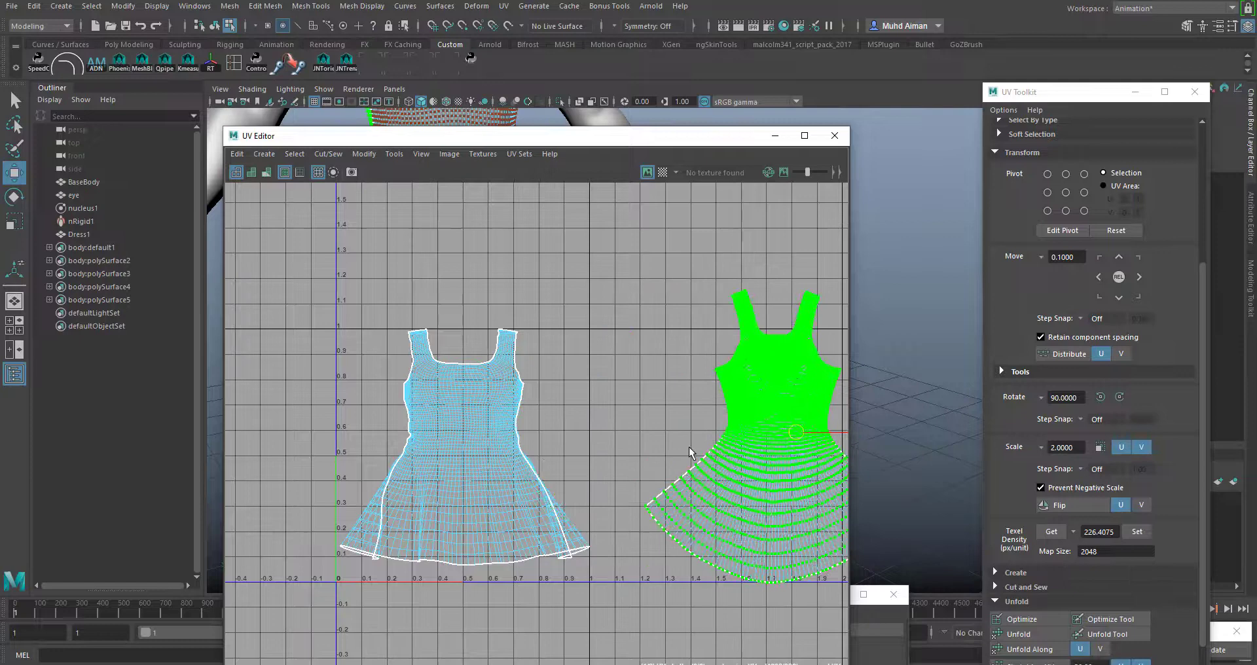
# - Select the whole front dress UV shell and unfold it
pyautogui.click(476, 376)
pyautogui.keyDown('ctrl'); pyautogui.moveTo(478, 366); pyautogui.dragTo(478, 330, button='right'); pyautogui.keyUp('ctrl')
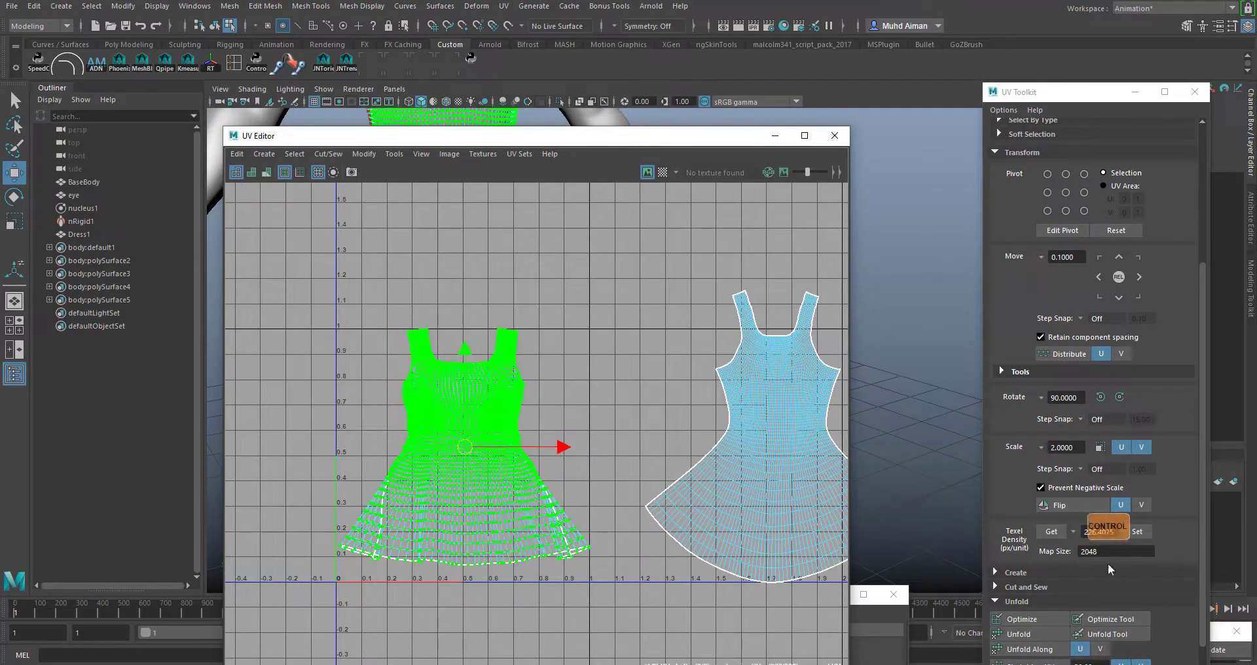
pyautogui.click(1019, 634)
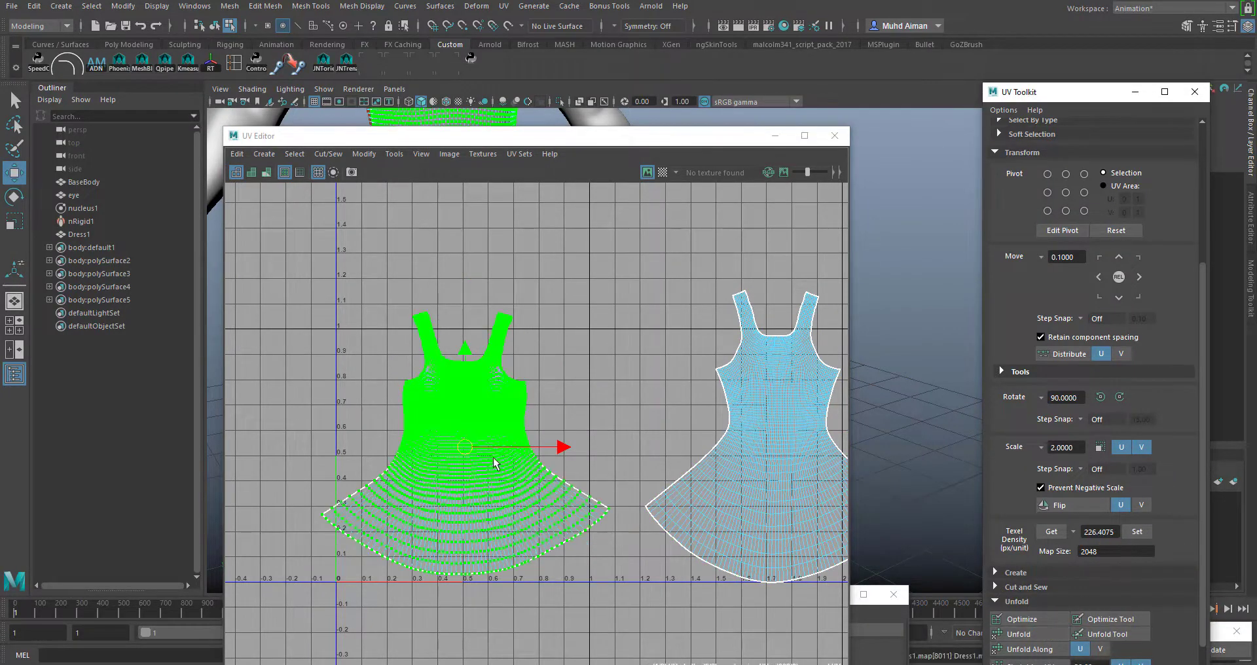
# - Move the front dress shell into the U 1–2 tile and scale it down uniformly to about 60%
pyautogui.moveTo(468, 449); pyautogui.dragTo(571, 361)
pyautogui.scroll(-2, 561, 443)
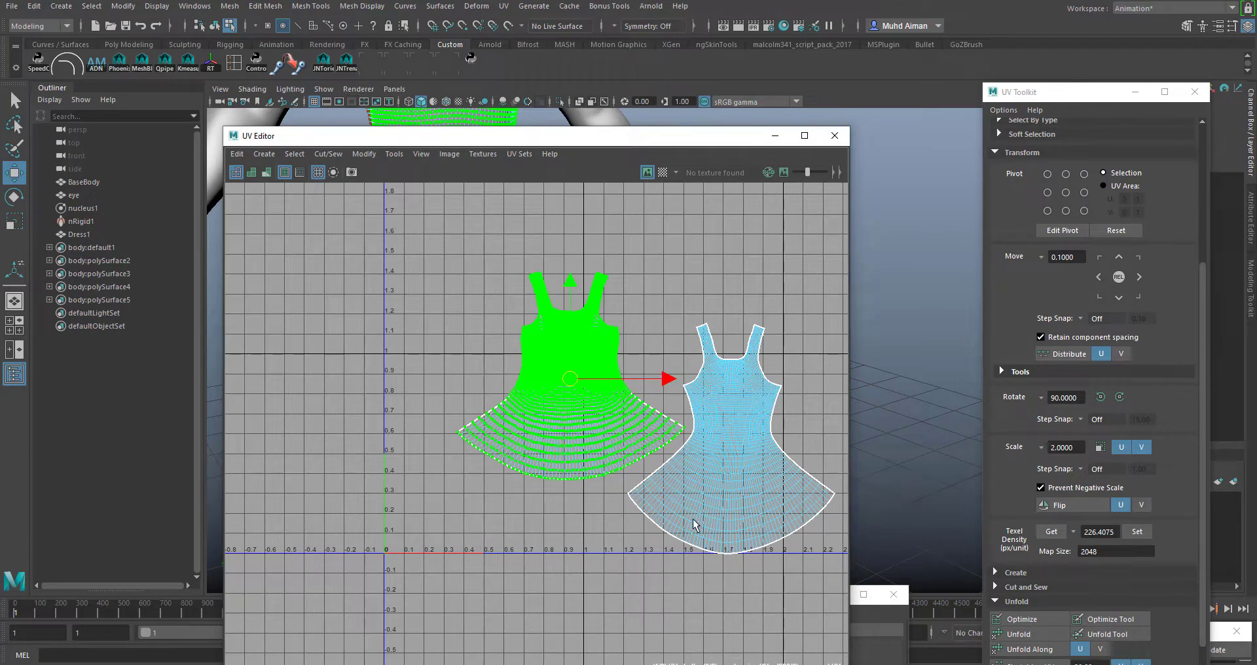
pyautogui.keyDown('alt'); pyautogui.moveTo(679, 517); pyautogui.dragTo(627, 493, button='middle'); pyautogui.keyUp('alt')
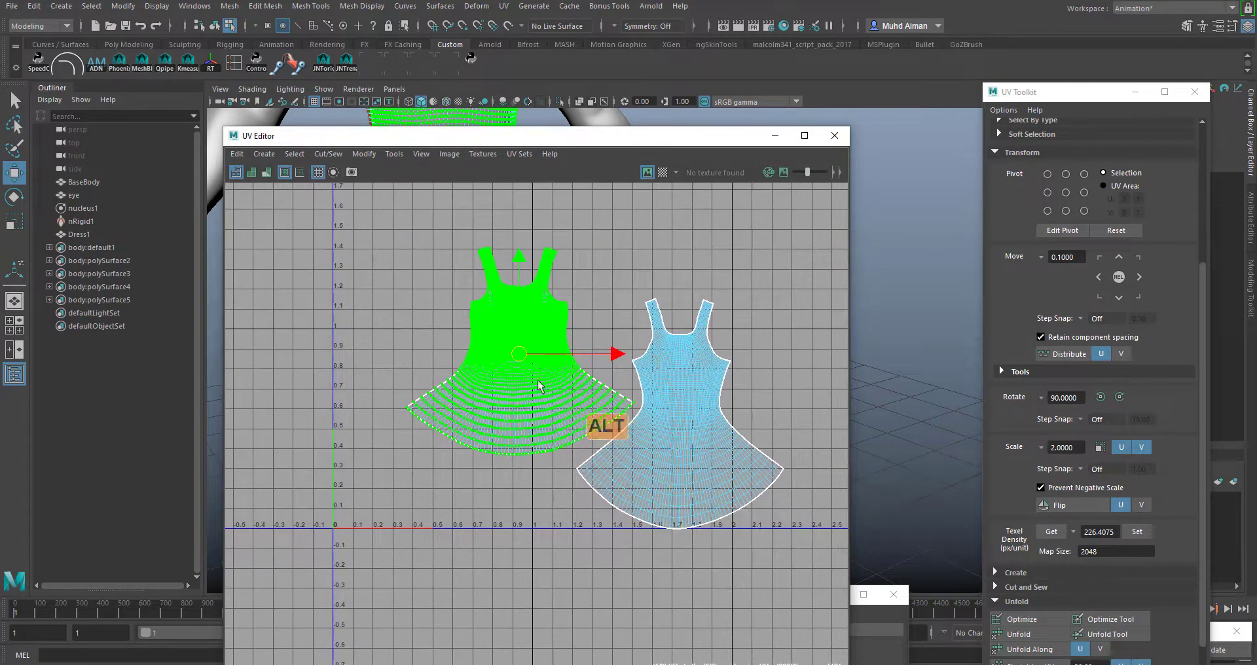
pyautogui.moveTo(552, 391); pyautogui.dragTo(606, 409)
pyautogui.press('r')
pyautogui.press('w')
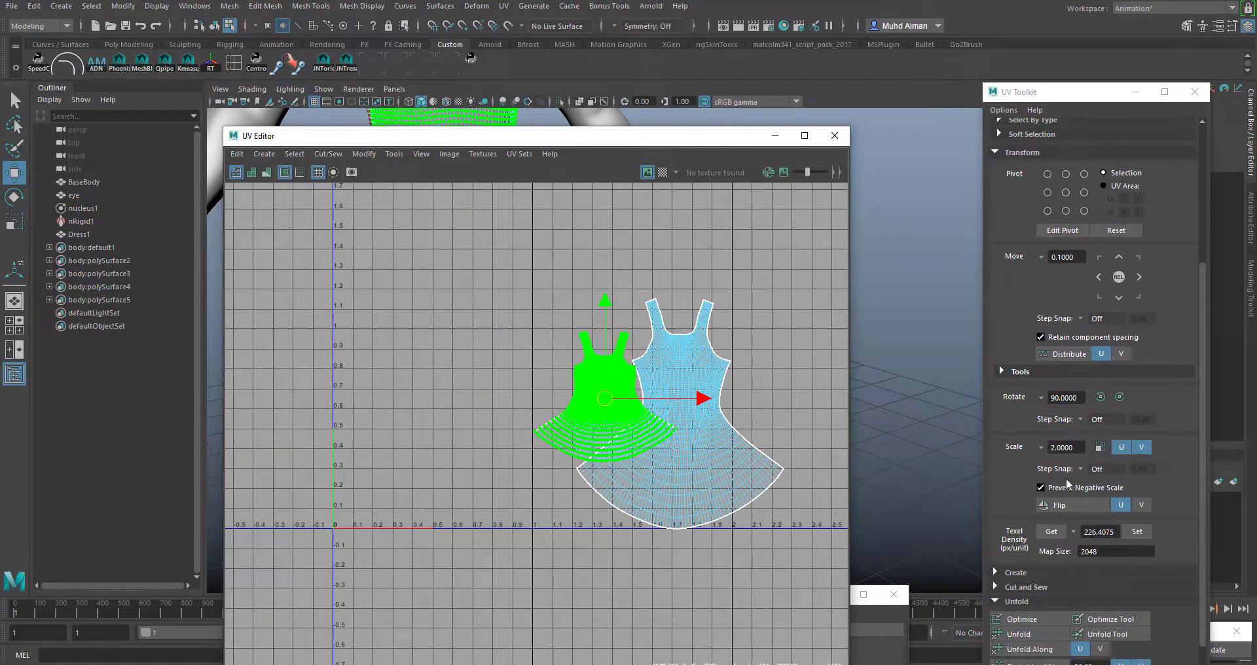
# - Read the texel density of the front dress shell and of the back dress shell for comparison
pyautogui.click(1061, 532)
pyautogui.click(703, 319)
pyautogui.keyDown('ctrl'); pyautogui.moveTo(703, 322); pyautogui.dragTo(704, 354, button='right'); pyautogui.keyUp('ctrl')
pyautogui.click(1051, 532)
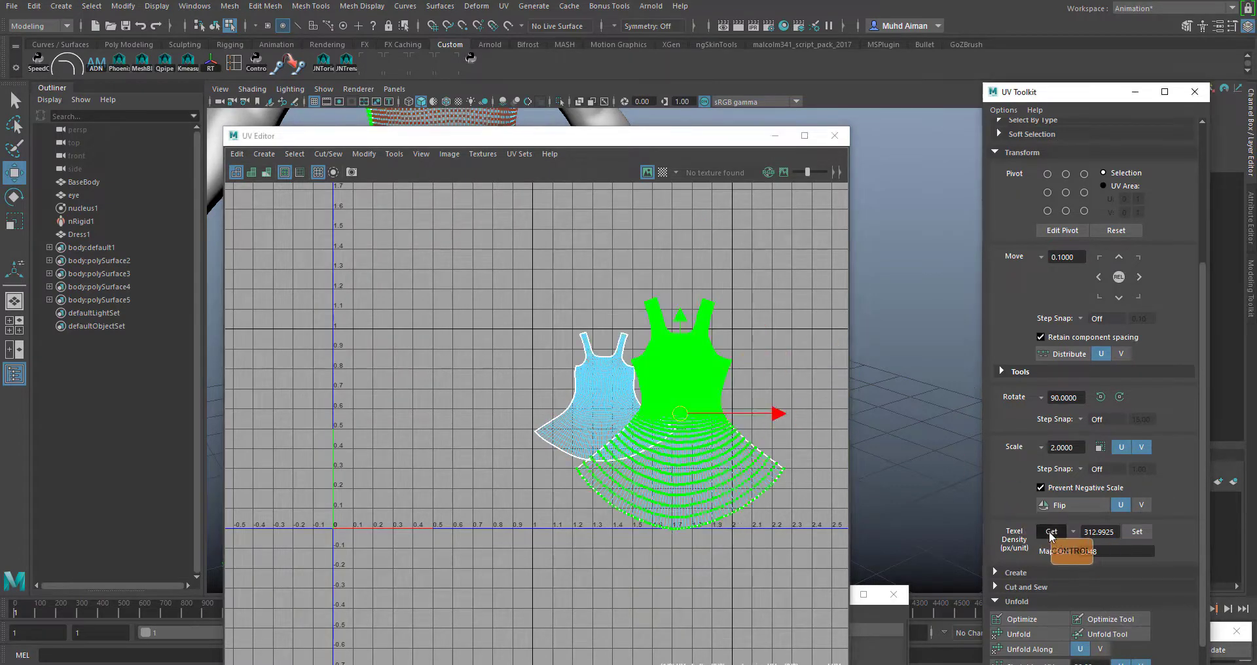
# - Set the back dress shell to the front shell's texel density of 312.9925 and move it down within the U 1–2 tile
pyautogui.click(595, 369)
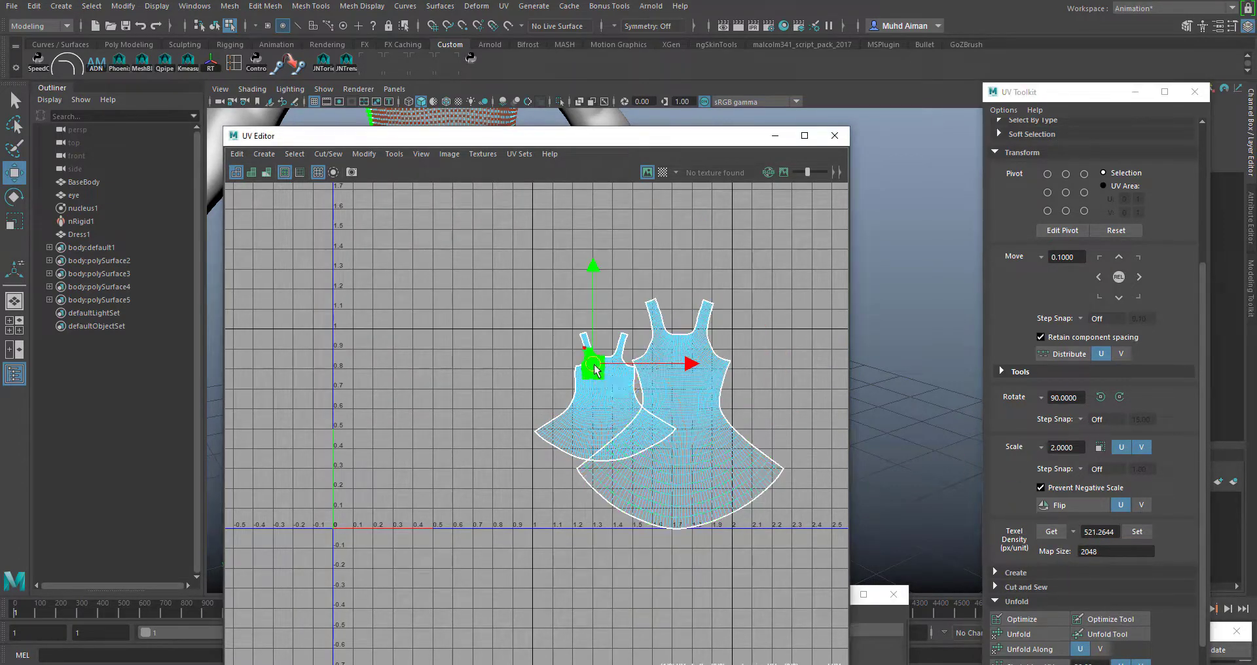
pyautogui.keyDown('ctrl'); pyautogui.moveTo(594, 368); pyautogui.dragTo(594, 393, button='right'); pyautogui.keyUp('ctrl')
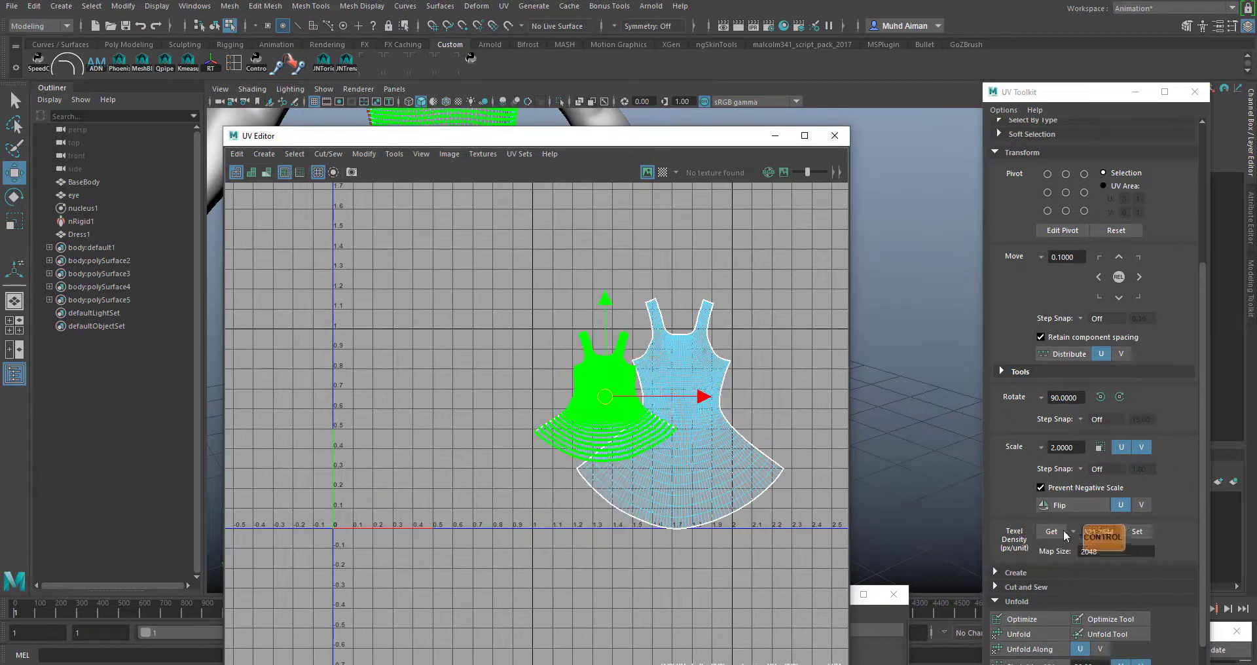
pyautogui.click(1047, 534)
pyautogui.click(703, 334)
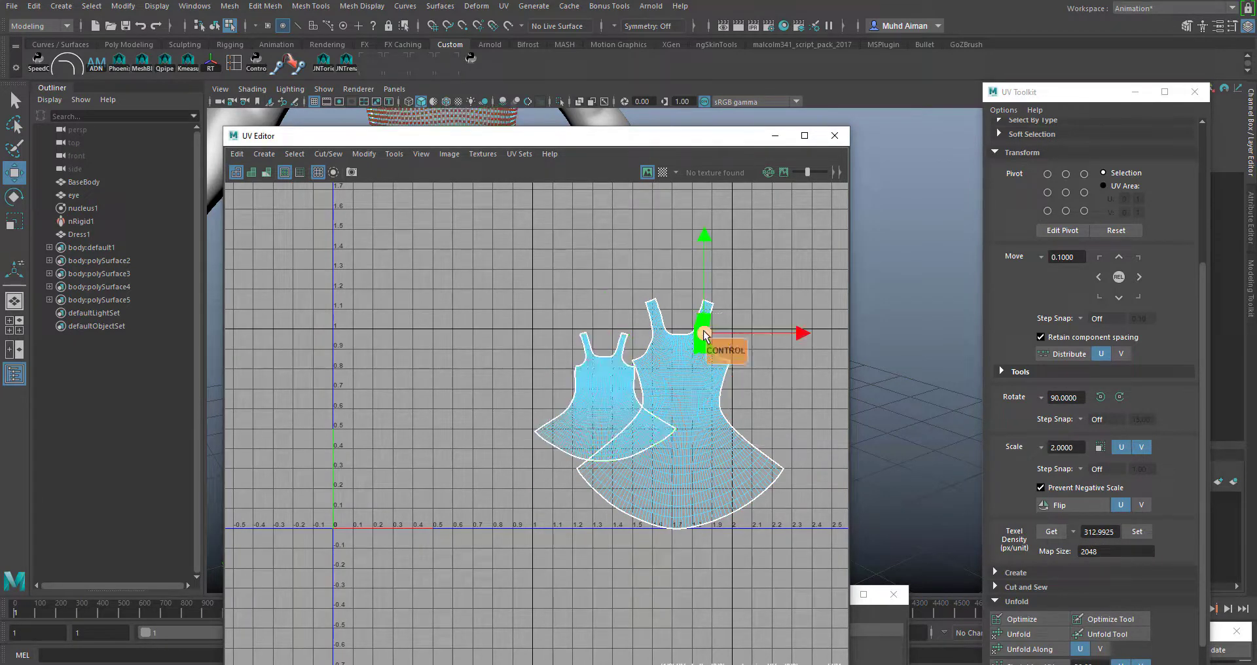
pyautogui.keyDown('ctrl'); pyautogui.moveTo(703, 334); pyautogui.dragTo(738, 356, button='right'); pyautogui.keyUp('ctrl')
pyautogui.click(1139, 532)
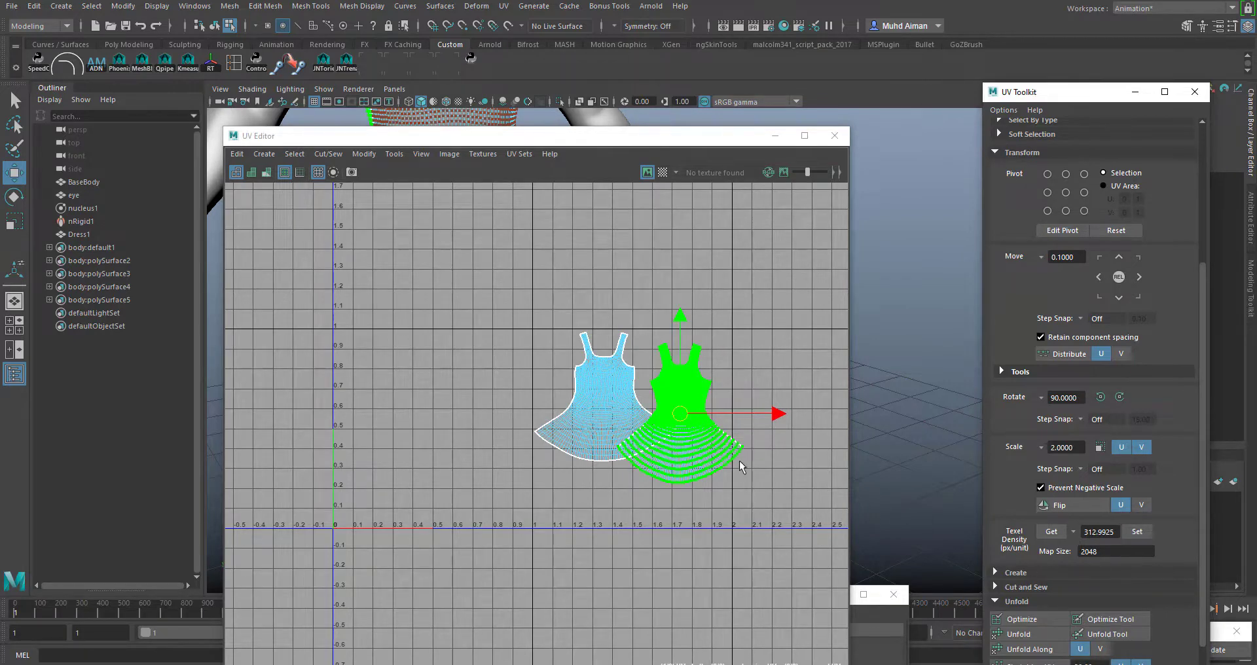
pyautogui.keyDown('alt'); pyautogui.moveTo(647, 440); pyautogui.dragTo(698, 507, button='right'); pyautogui.keyUp('alt')
pyautogui.moveTo(689, 408); pyautogui.dragTo(672, 450)
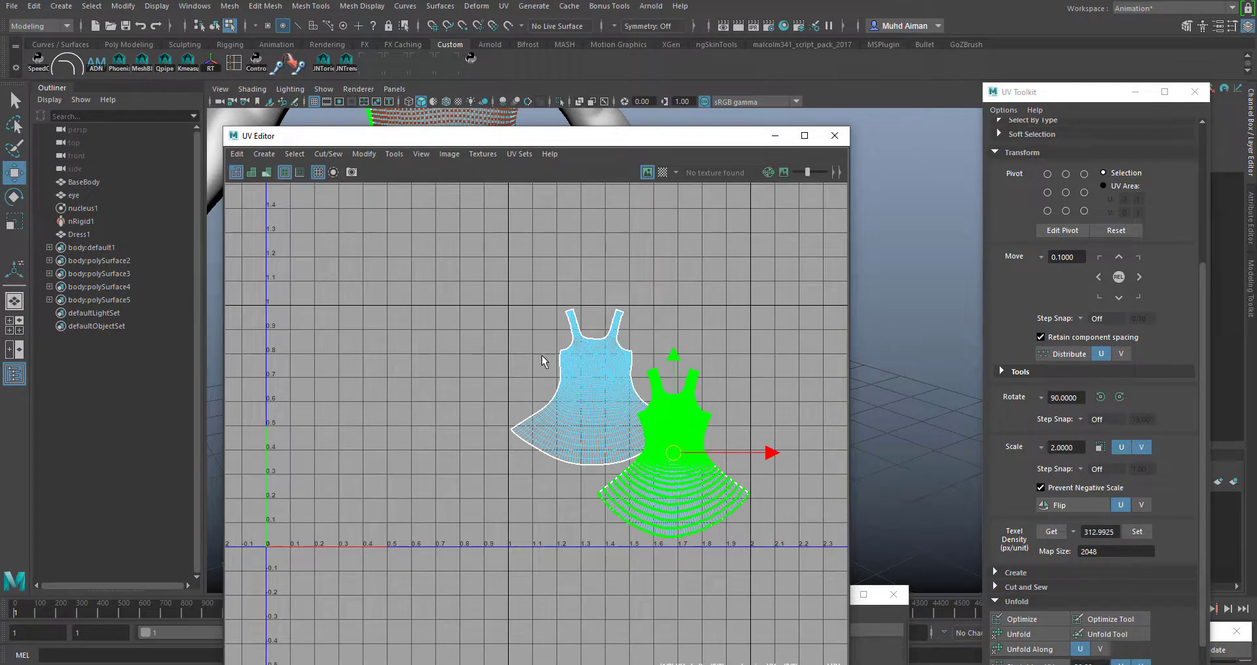
# - Scale the front dress shell down to about 60% and place it against the U=1 edge of the second tile
pyautogui.moveTo(543, 355); pyautogui.dragTo(569, 383)
pyautogui.keyDown('ctrl'); pyautogui.moveTo(577, 378); pyautogui.dragTo(668, 406, button='right'); pyautogui.keyUp('ctrl')
pyautogui.press('r')
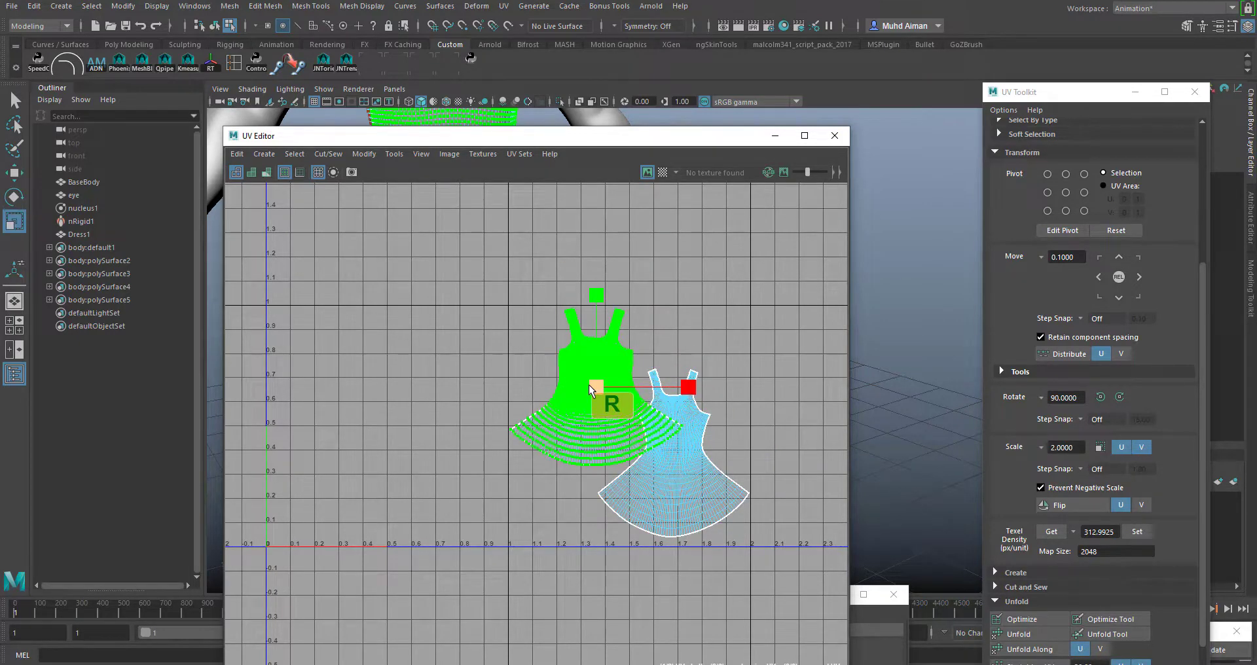
pyautogui.moveTo(608, 397); pyautogui.dragTo(566, 382)
pyautogui.press('w')
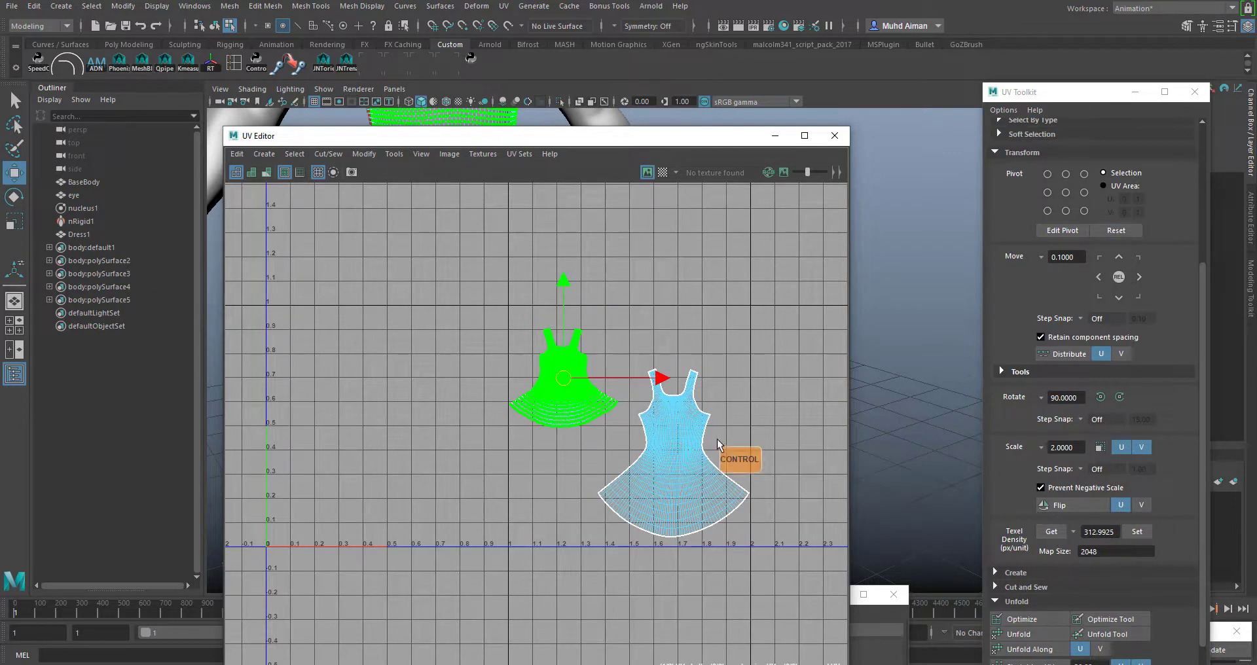
# - Undo the front dress shell's last move and scale-down, and rotate the shell 180° so its hem points up
pyautogui.hotkey('ctrl', 'z')
pyautogui.hotkey('ctrl', 'z')
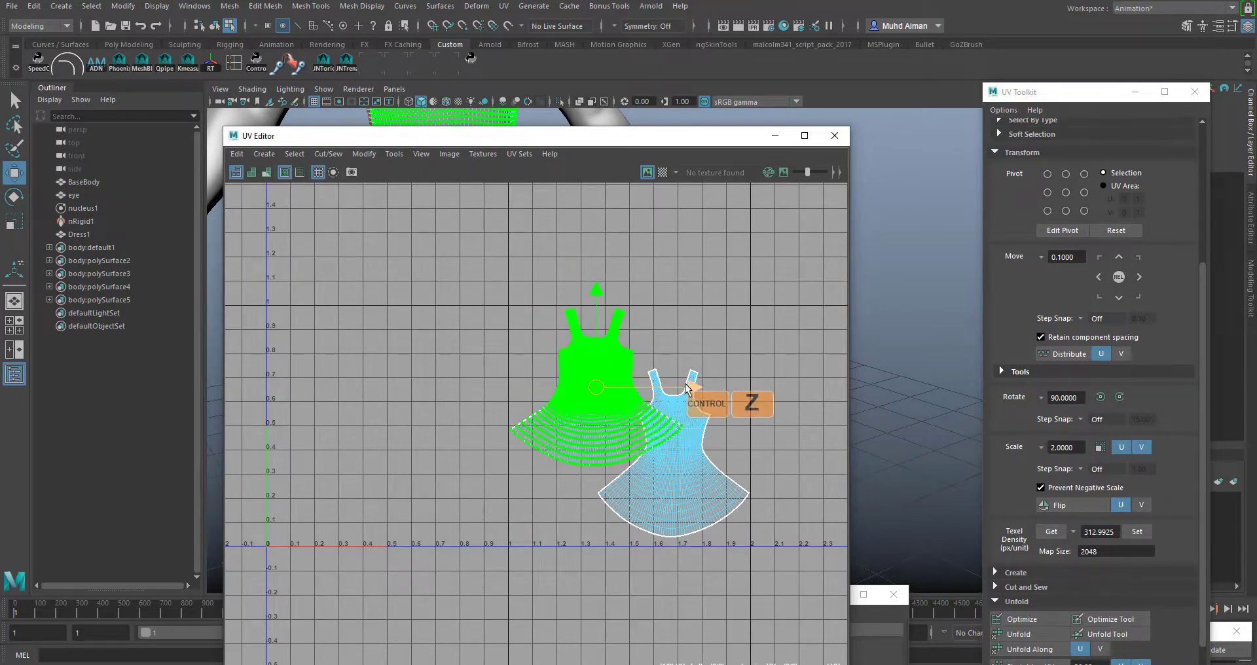
pyautogui.press('e')
pyautogui.moveTo(669, 336); pyautogui.dragTo(535, 450)
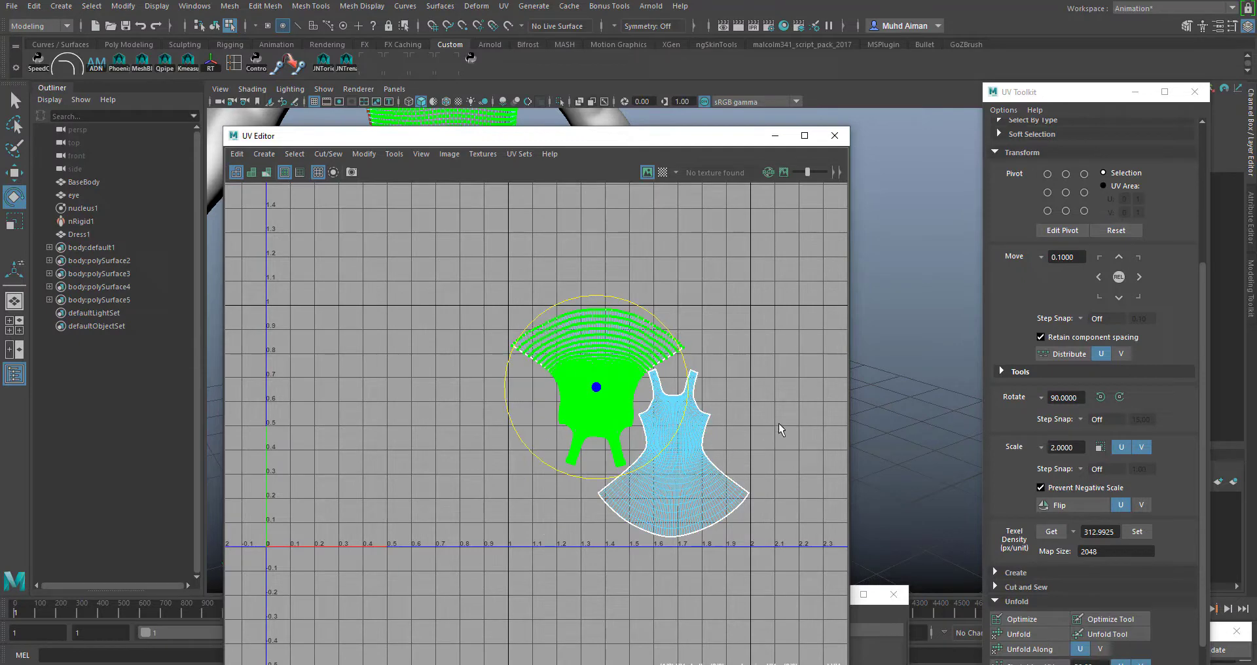
pyautogui.click(785, 446)
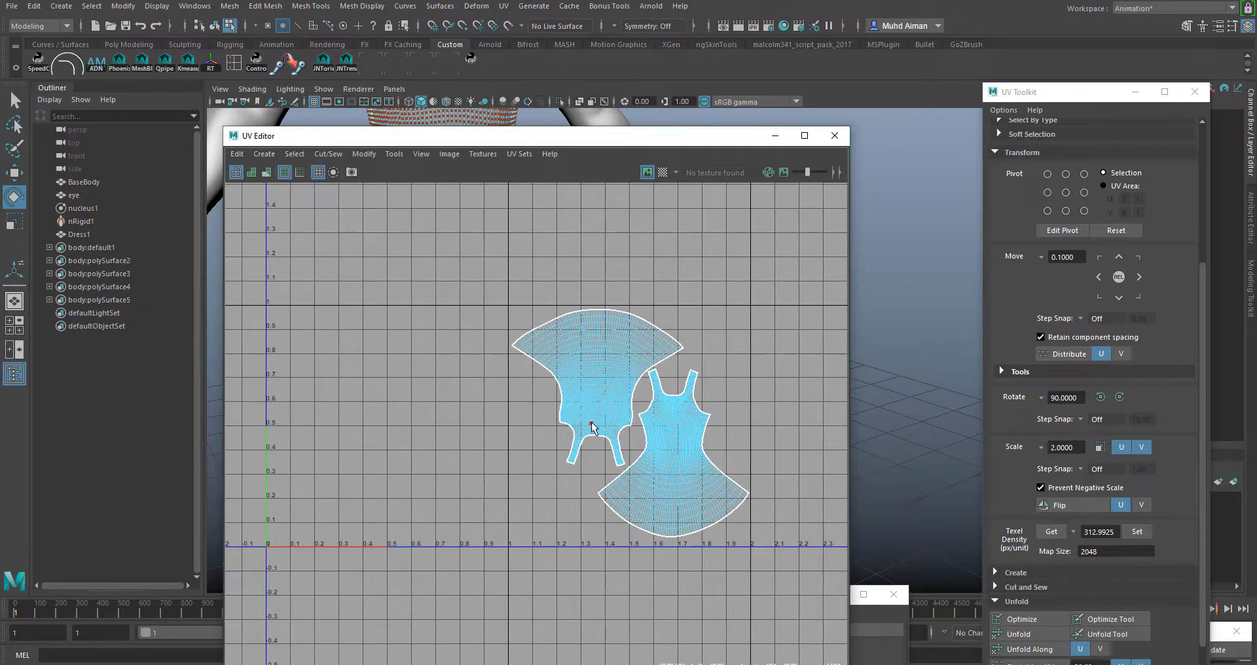
# - Select the upside-down front dress shell and nudge it slightly away from the U=1 edge
pyautogui.click(568, 377)
pyautogui.keyDown('ctrl'); pyautogui.moveTo(572, 378); pyautogui.dragTo(618, 396, button='right'); pyautogui.keyUp('ctrl')
pyautogui.press('w')
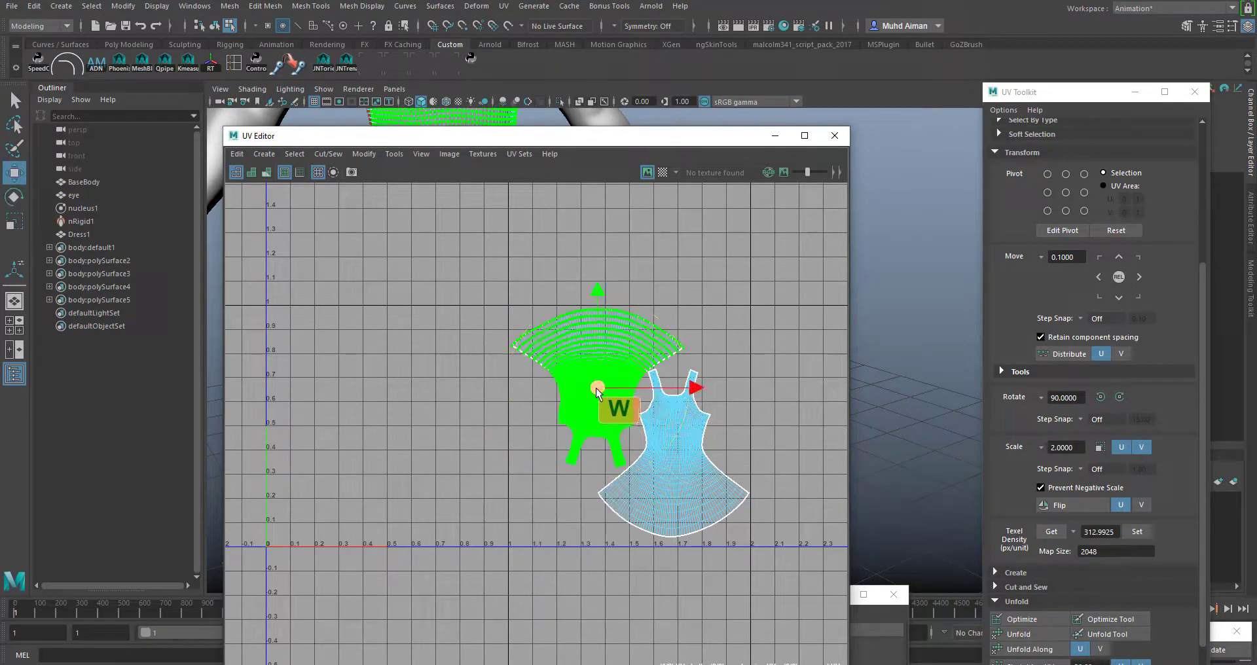
pyautogui.moveTo(594, 393); pyautogui.dragTo(599, 392)
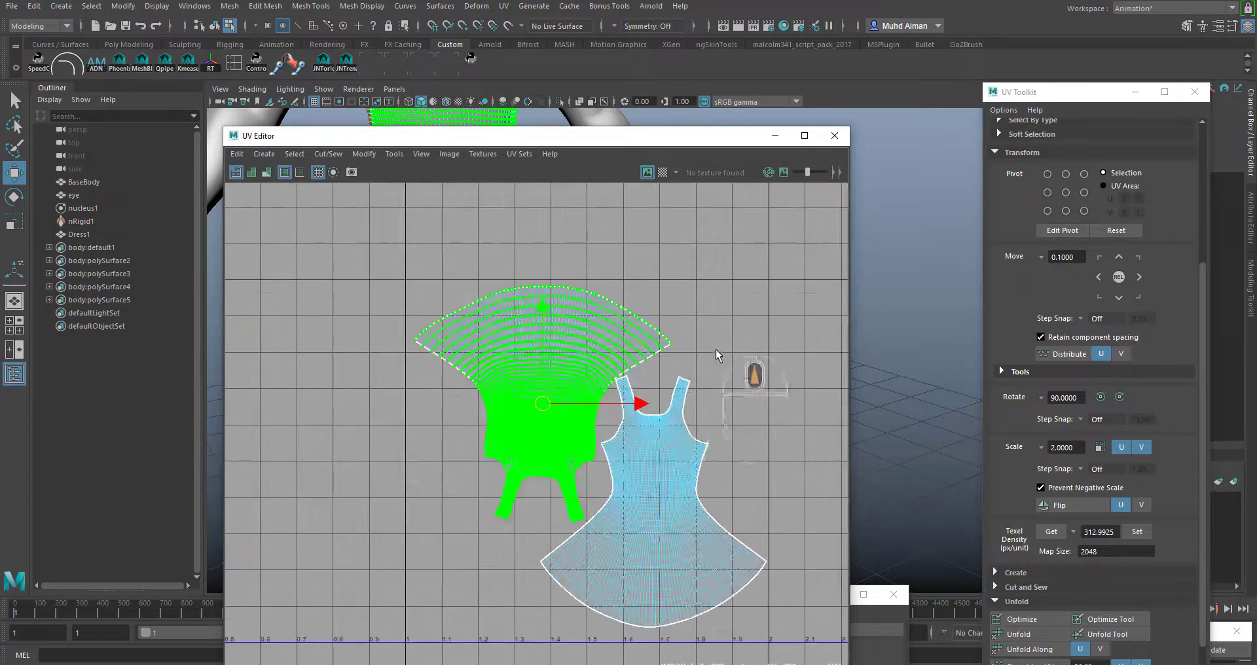
# - Move the back dress shell down by about 0.03 to clear the front shell while staying inside the U 1–2 tile
pyautogui.scroll(3, 687, 347)
pyautogui.click(687, 456)
pyautogui.keyDown('ctrl'); pyautogui.moveTo(687, 456); pyautogui.dragTo(736, 472, button='right'); pyautogui.keyUp('ctrl')
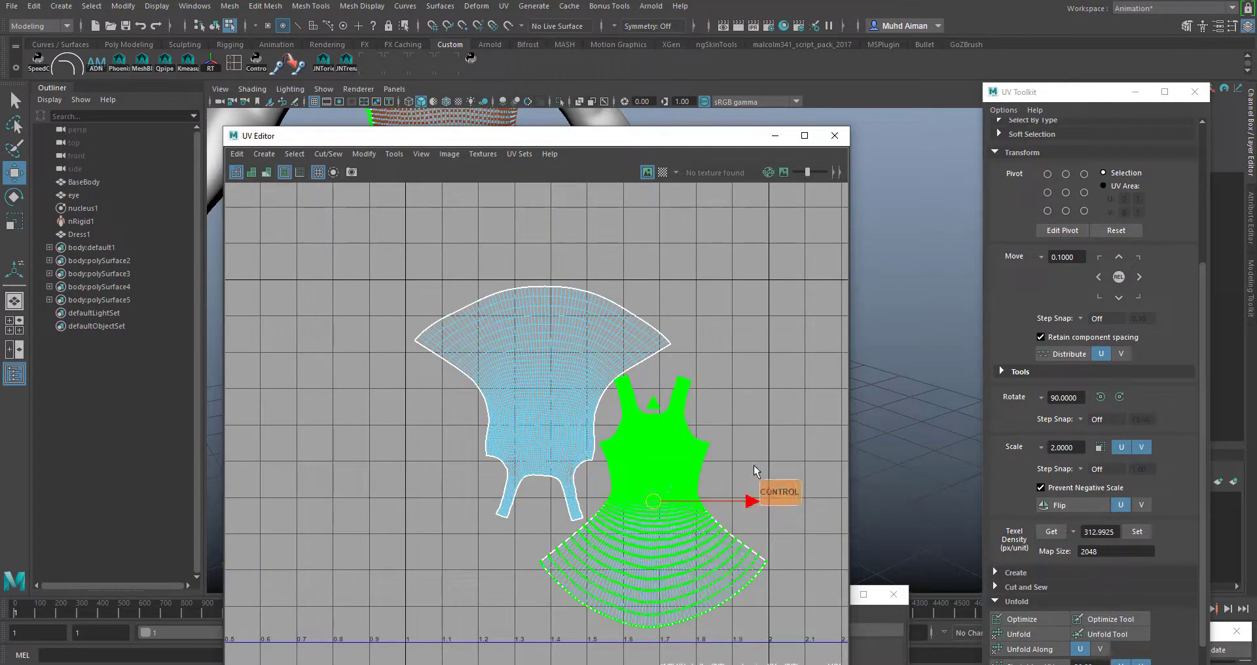
pyautogui.press('e')
pyautogui.click(728, 456)
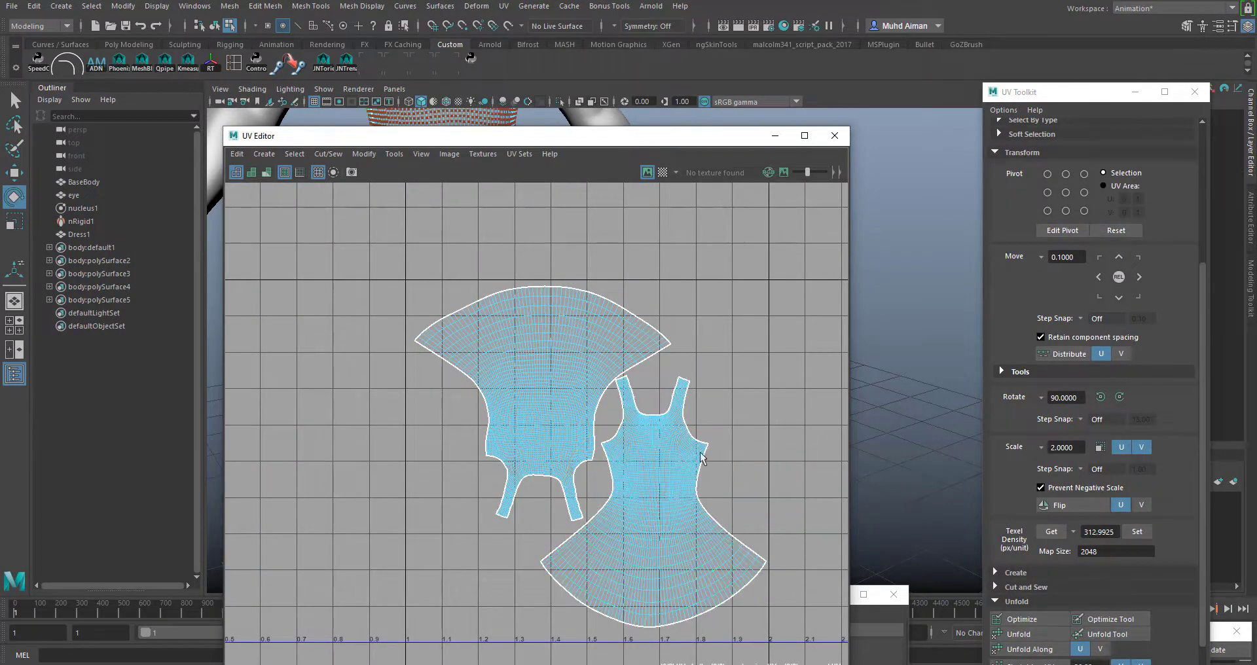
pyautogui.moveTo(714, 471); pyautogui.dragTo(681, 443)
pyautogui.keyDown('ctrl'); pyautogui.moveTo(684, 447); pyautogui.dragTo(736, 458, button='right'); pyautogui.keyUp('ctrl')
pyautogui.press('w')
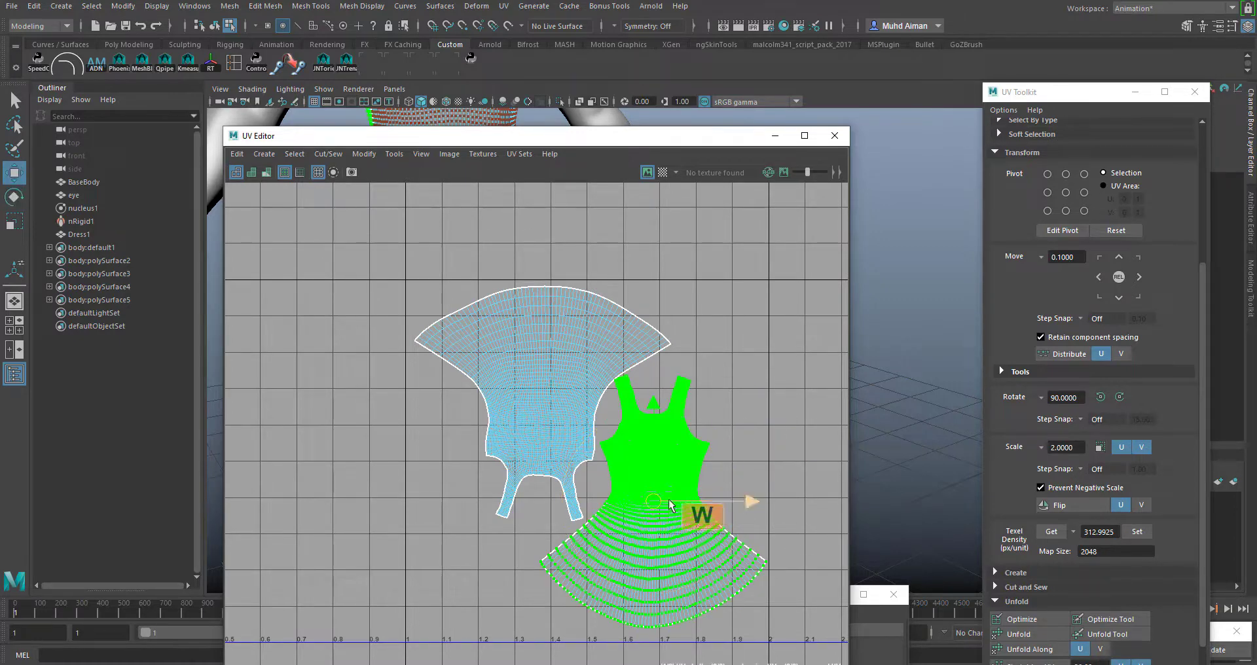
pyautogui.moveTo(650, 503); pyautogui.dragTo(646, 514)
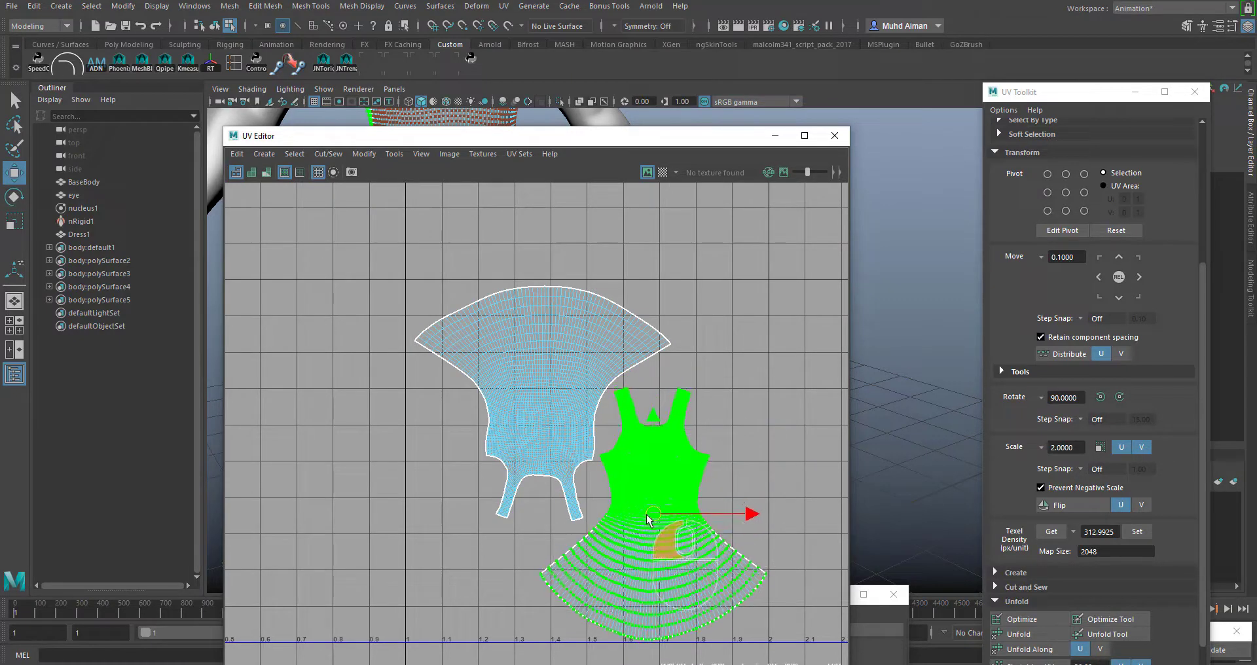
pyautogui.click(669, 375)
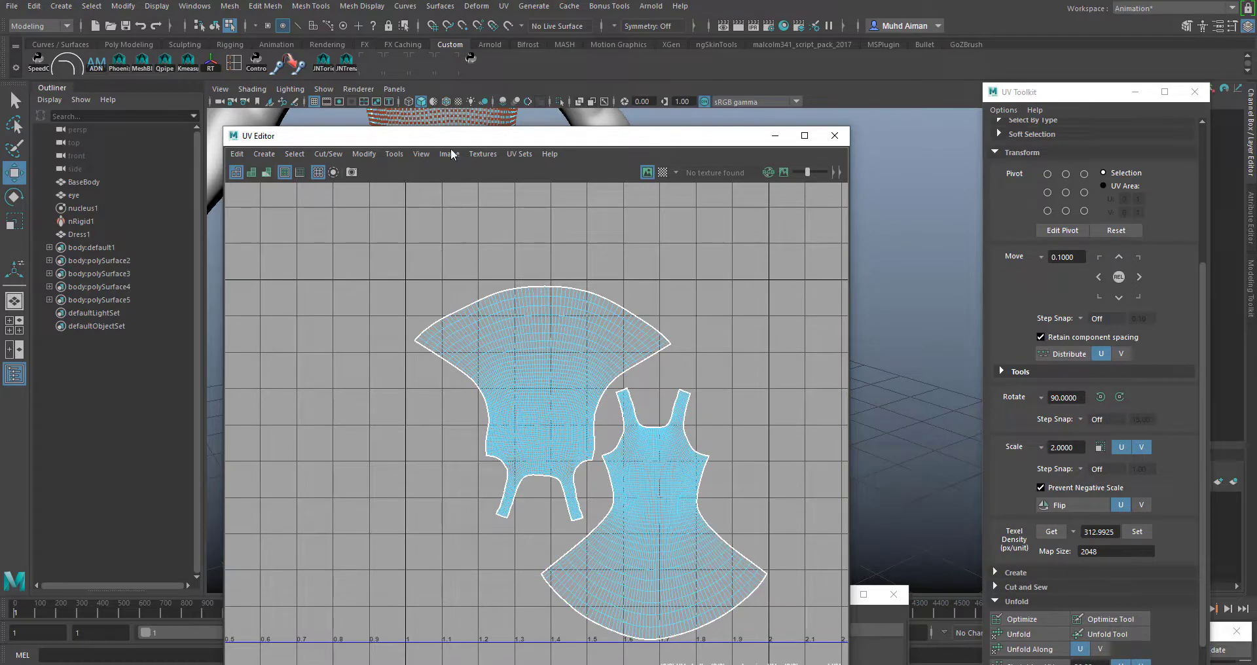
# - Move the UV Editor aside to uncover the model and return the dress to object mode
pyautogui.moveTo(426, 136); pyautogui.dragTo(762, 109)
pyautogui.moveTo(482, 181); pyautogui.dragTo(517, 165, button='right')
pyautogui.scroll(-3, 488, 209)
pyautogui.keyDown('alt'); pyautogui.moveTo(480, 221); pyautogui.dragTo(434, 256); pyautogui.keyUp('alt')
pyautogui.keyDown('alt'); pyautogui.moveTo(434, 257); pyautogui.dragTo(398, 446, button='middle'); pyautogui.keyUp('alt')
pyautogui.keyDown('alt'); pyautogui.scroll(5, 389, 406); pyautogui.keyUp('alt')
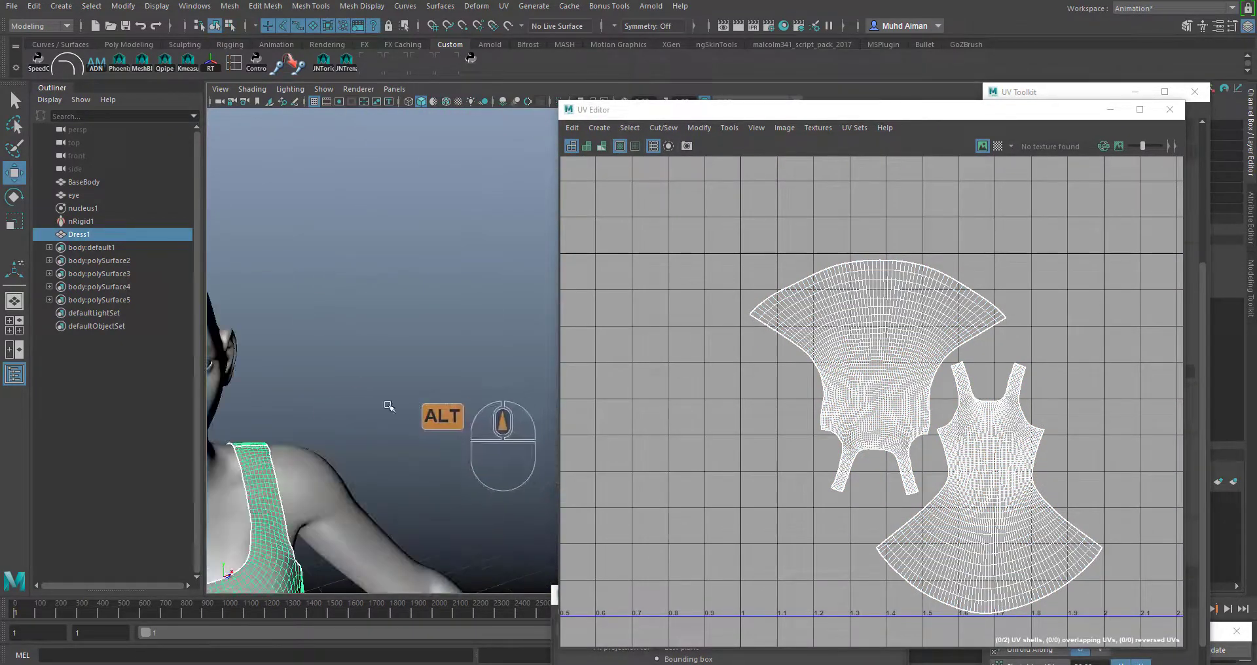
# - Select BaseBody and Dress1 together and examine how their UV shells are laid out across the two tiles
pyautogui.keyDown('alt'); pyautogui.moveTo(389, 406); pyautogui.dragTo(592, 380, button='middle'); pyautogui.keyUp('alt')
pyautogui.click(399, 344)
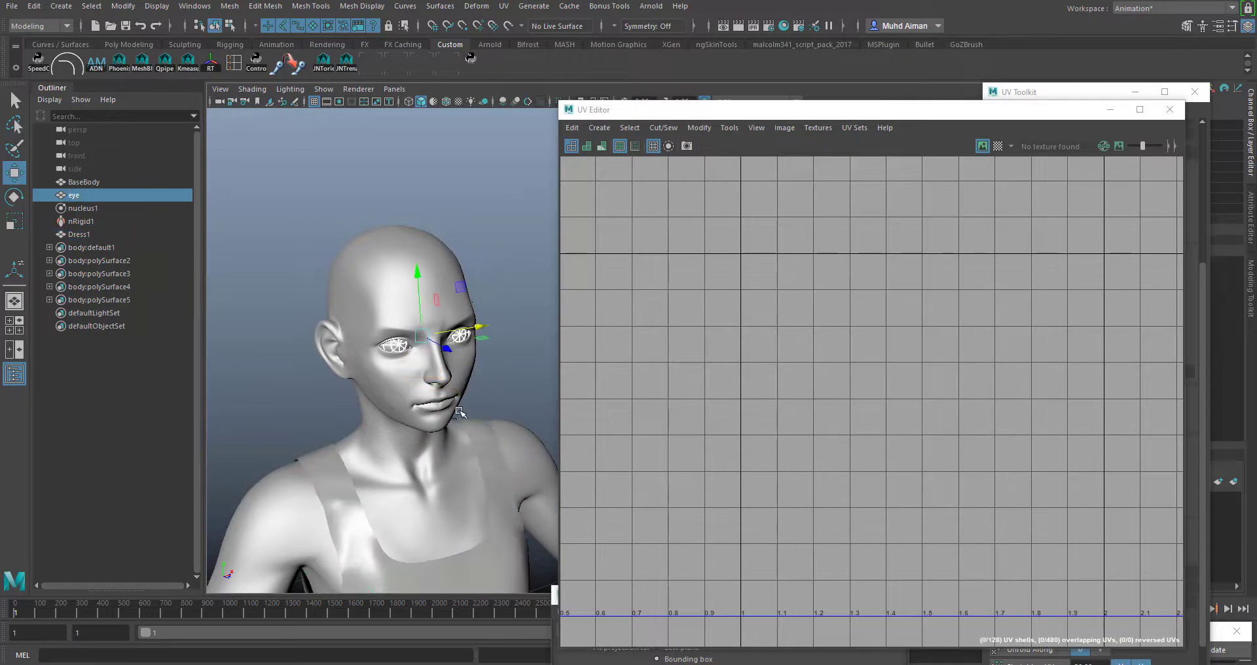
pyautogui.click(406, 461)
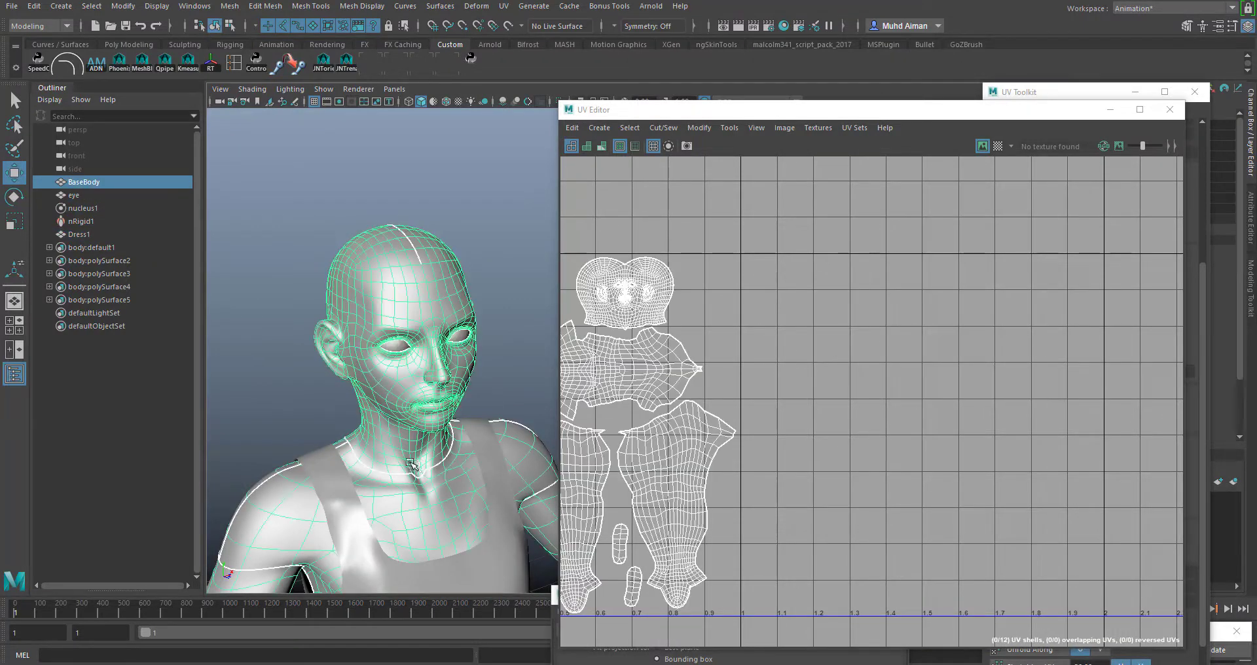
pyautogui.keyDown('alt'); pyautogui.moveTo(413, 463); pyautogui.dragTo(517, 510, button='middle'); pyautogui.keyUp('alt')
pyautogui.keyDown('shift'); pyautogui.click(507, 479); pyautogui.keyUp('shift')
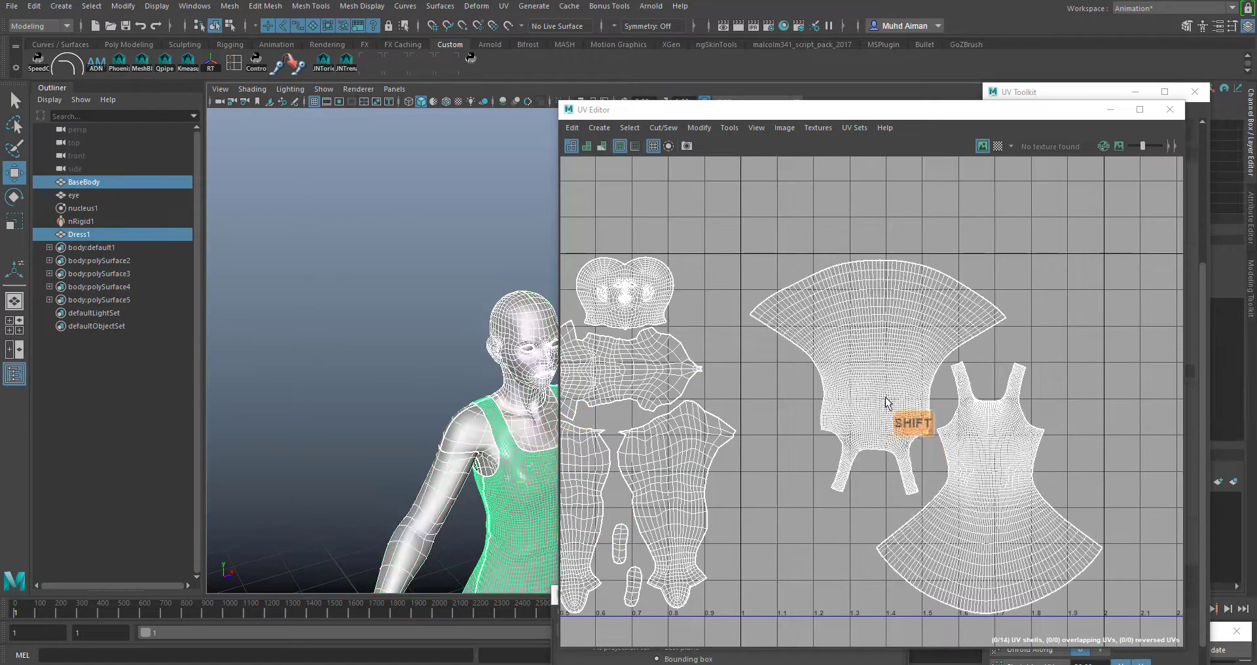
pyautogui.scroll(-3, 887, 400)
pyautogui.keyDown('alt'); pyautogui.moveTo(866, 469); pyautogui.dragTo(905, 408, button='middle'); pyautogui.keyUp('alt')
# - Separate the eye mesh into individual eyeballs, delete the character's left one, and show the remaining one with smooth preview
pyautogui.keyDown('alt'); pyautogui.moveTo(505, 353); pyautogui.dragTo(636, 640, button='right'); pyautogui.keyUp('alt')
pyautogui.keyDown('alt'); pyautogui.moveTo(334, 399); pyautogui.dragTo(473, 417, button='middle'); pyautogui.keyUp('alt')
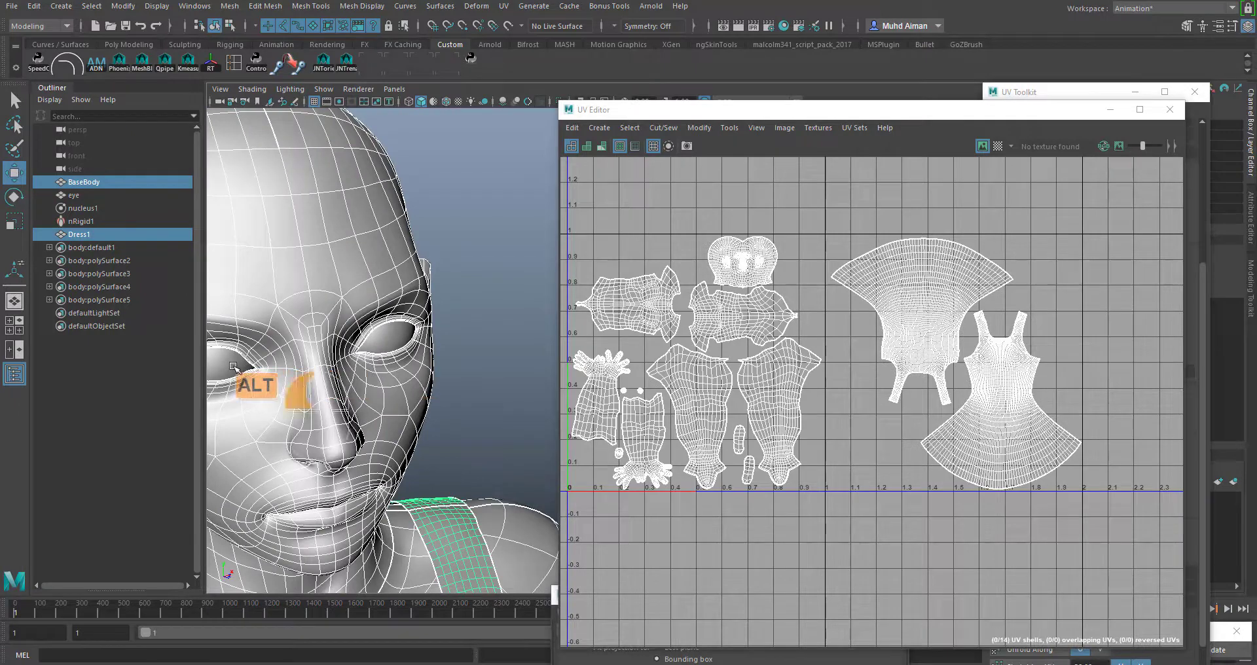
pyautogui.click(233, 367)
pyautogui.keyDown('alt'); pyautogui.moveTo(403, 395); pyautogui.dragTo(394, 407); pyautogui.keyUp('alt')
pyautogui.keyDown('alt'); pyautogui.moveTo(394, 407); pyautogui.dragTo(452, 409, button='middle'); pyautogui.keyUp('alt')
pyautogui.moveTo(475, 381)
pyautogui.keyDown('alt'); pyautogui.mouseDown()
pyautogui.moveTo(456, 362)
pyautogui.moveTo(471, 384)
pyautogui.mouseUp(); pyautogui.keyUp('alt')
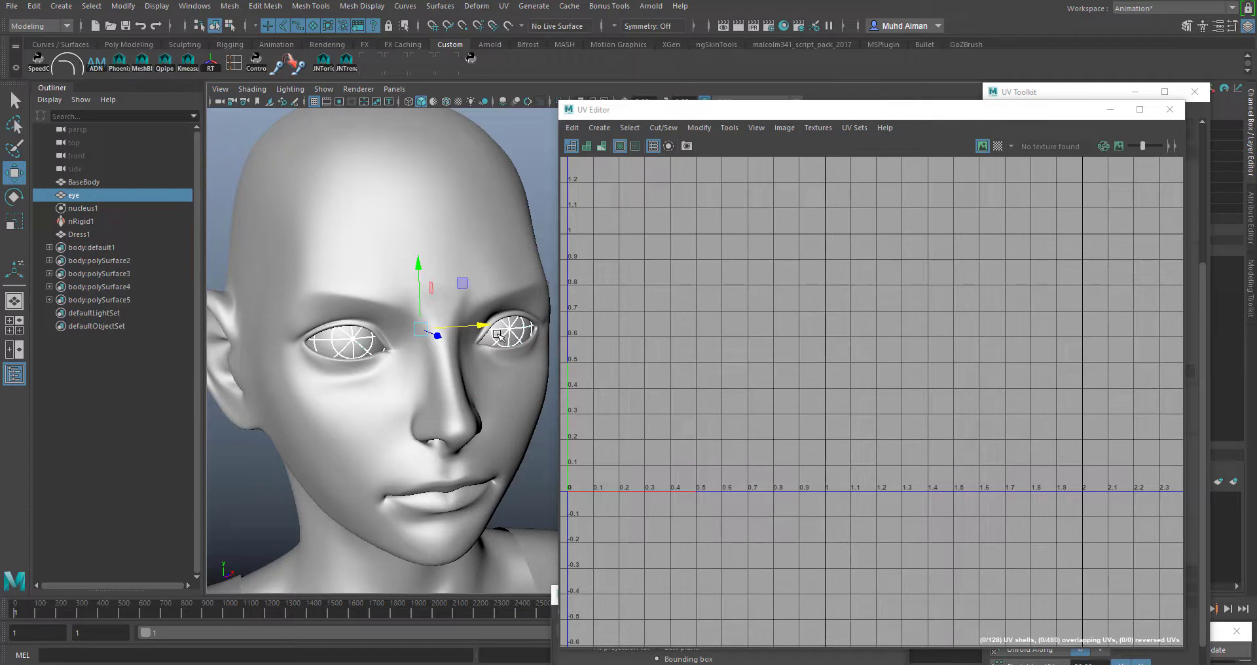
pyautogui.rightClick(499, 335)
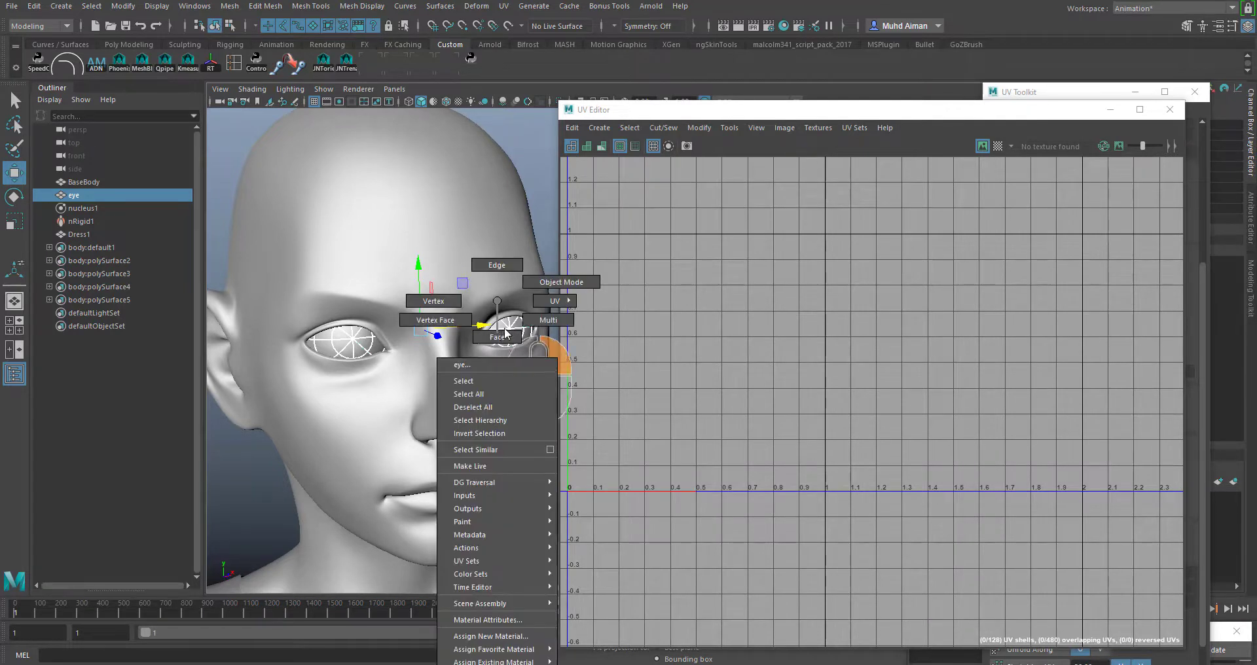
pyautogui.click(561, 282)
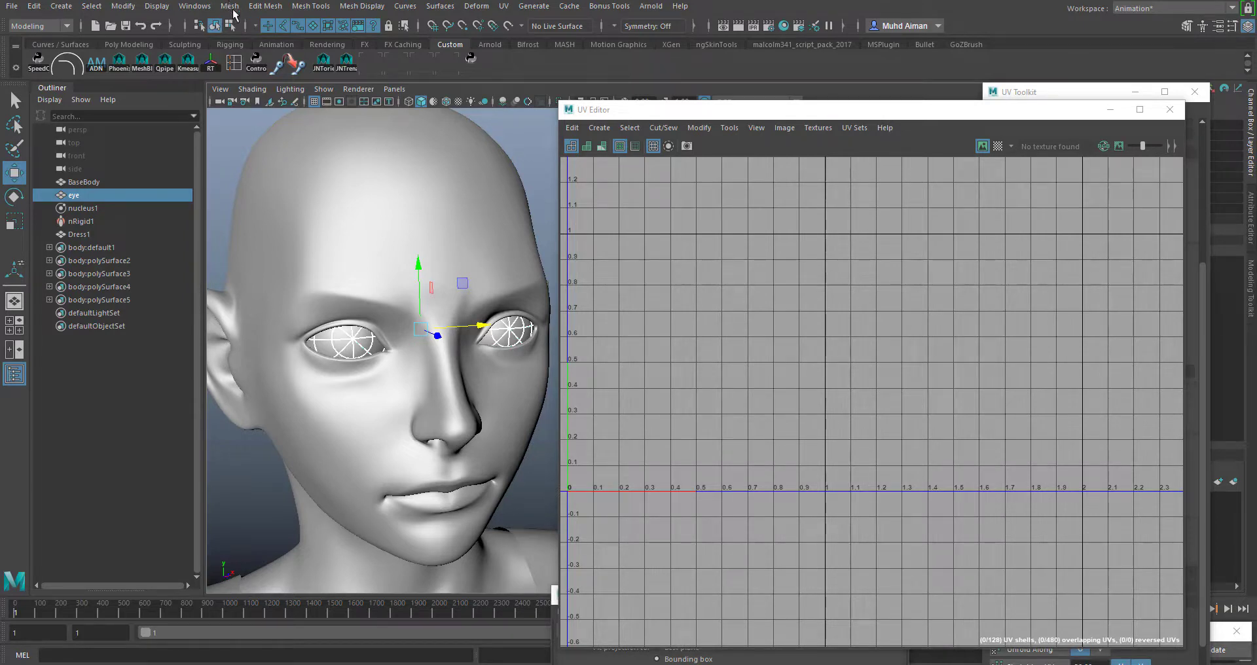
pyautogui.click(229, 7)
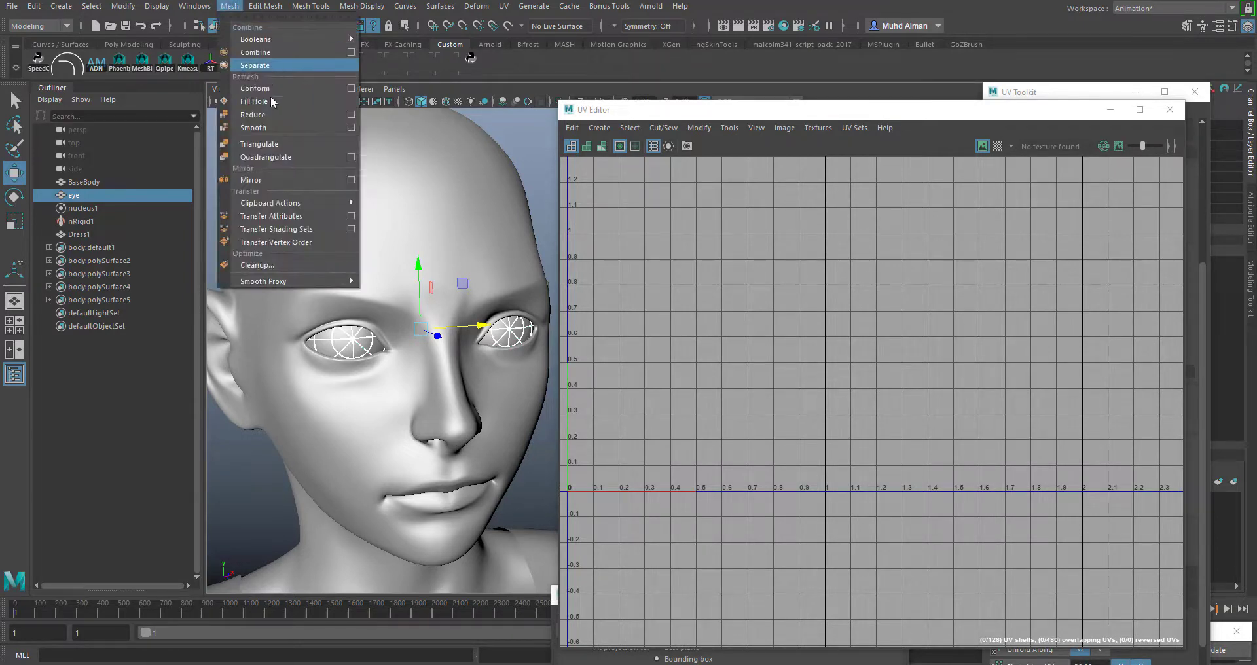
pyautogui.click(255, 53)
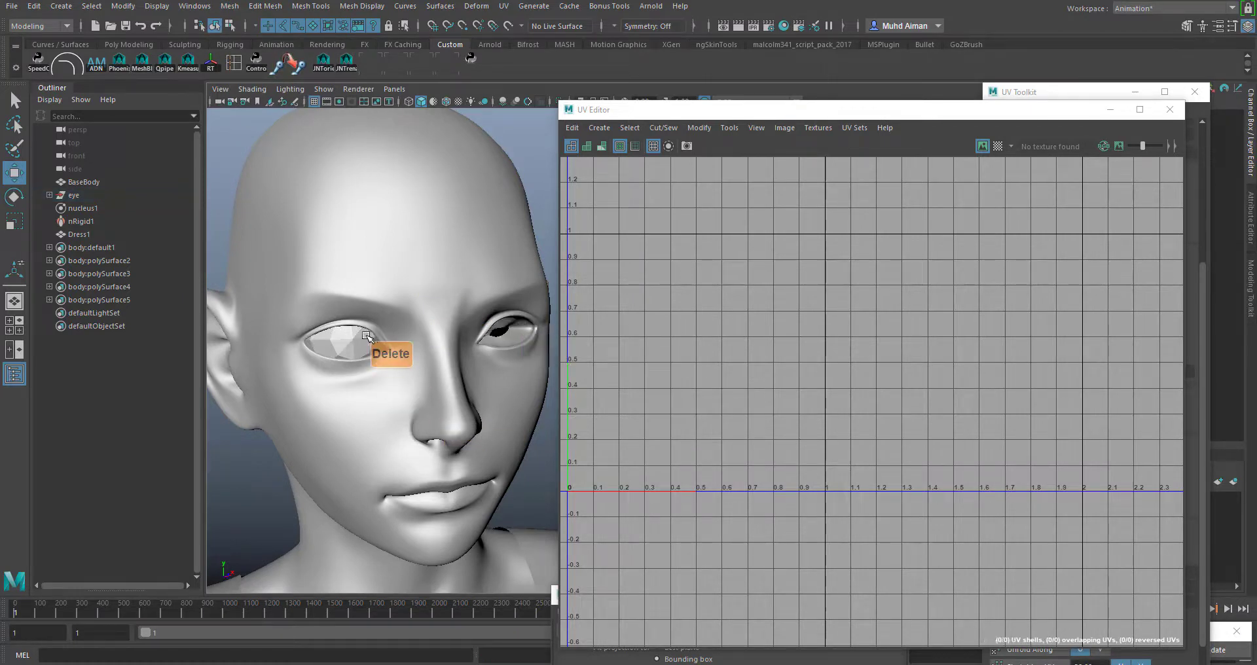
pyautogui.press('3')
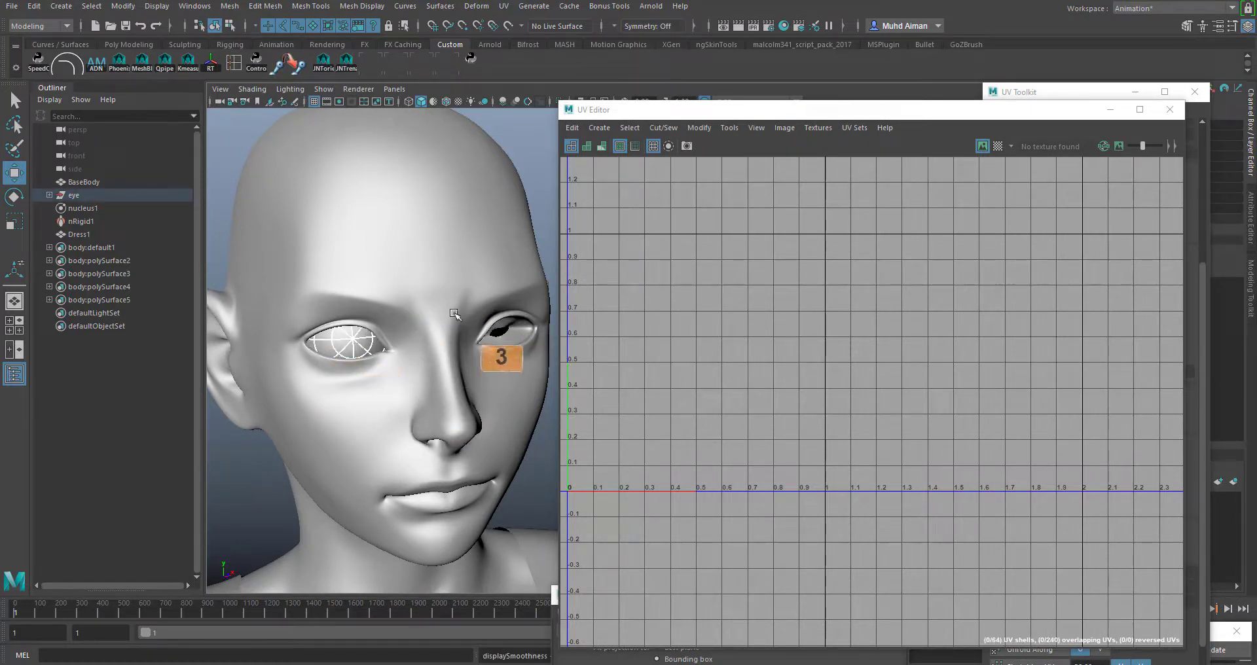
# - Apply a planar UV projection to the remaining eyeball, fitted to its bounding box and projected from the Z axis
pyautogui.scroll(-6, 395, 352)
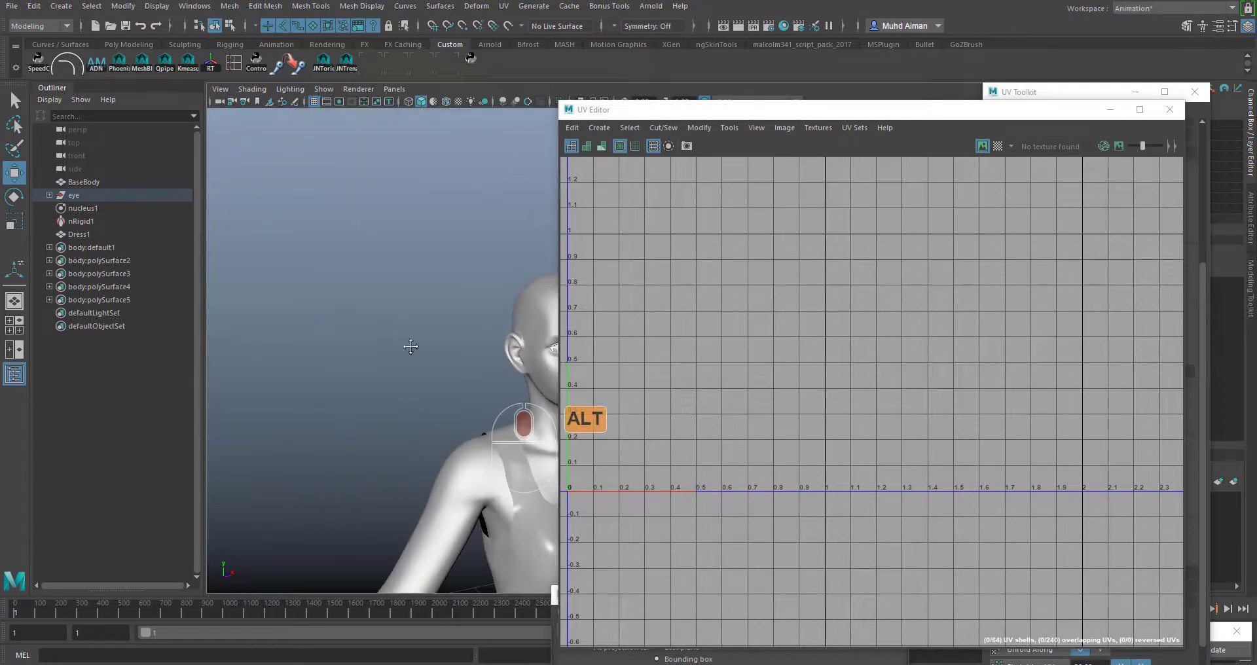
pyautogui.keyDown('alt'); pyautogui.moveTo(413, 346); pyautogui.dragTo(259, 242, button='middle'); pyautogui.keyUp('alt')
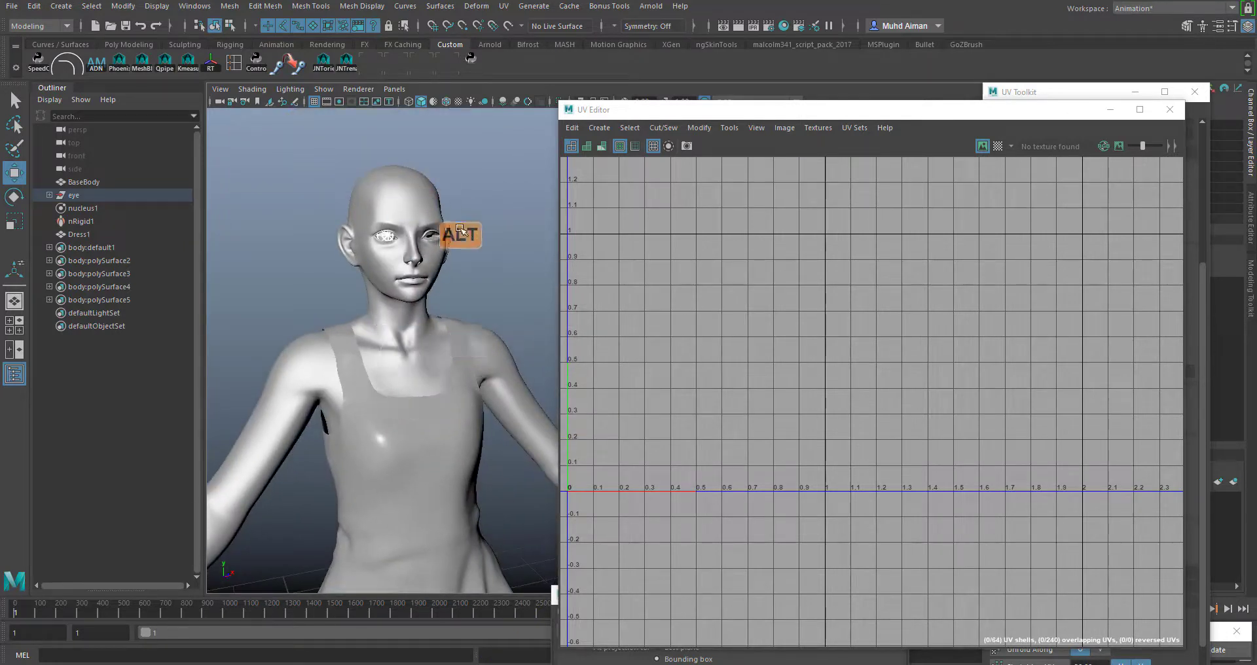
pyautogui.click(503, 6)
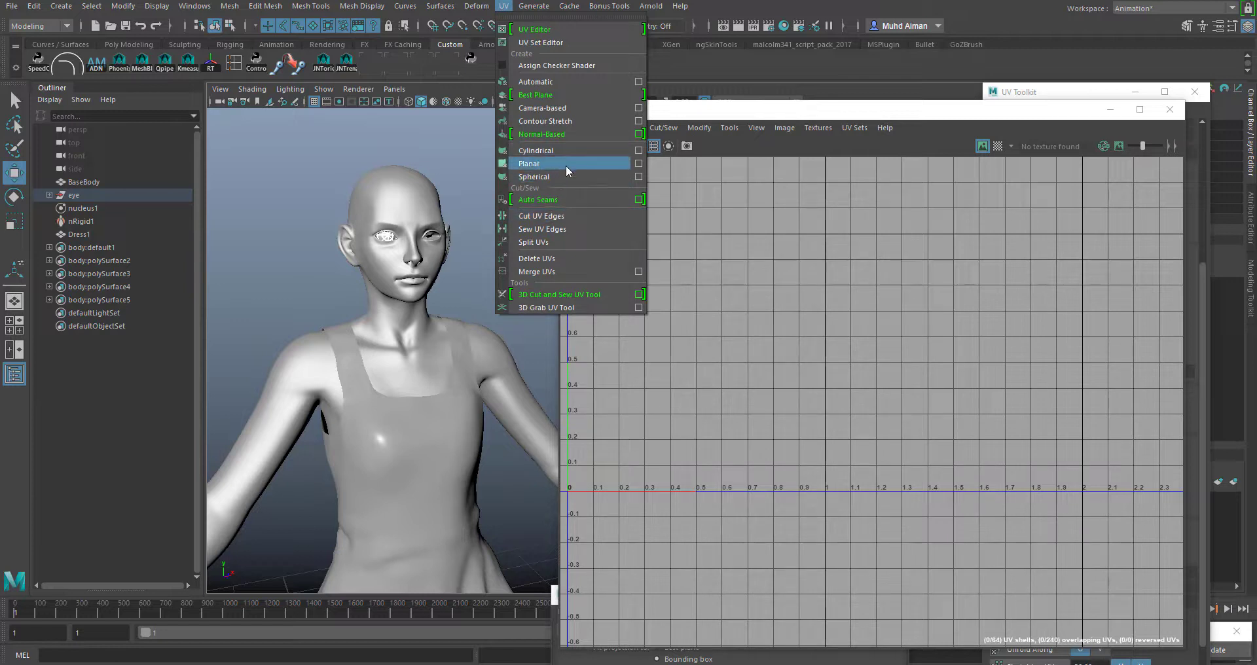
pyautogui.click(639, 163)
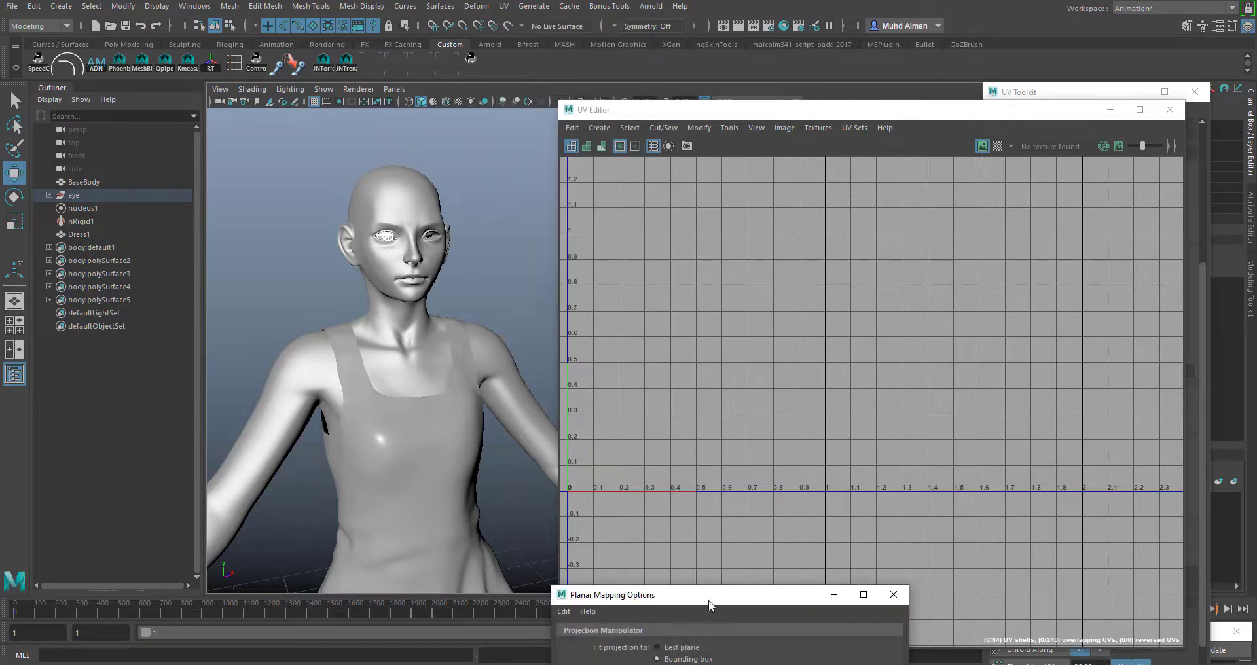
pyautogui.moveTo(710, 606); pyautogui.dragTo(642, 215)
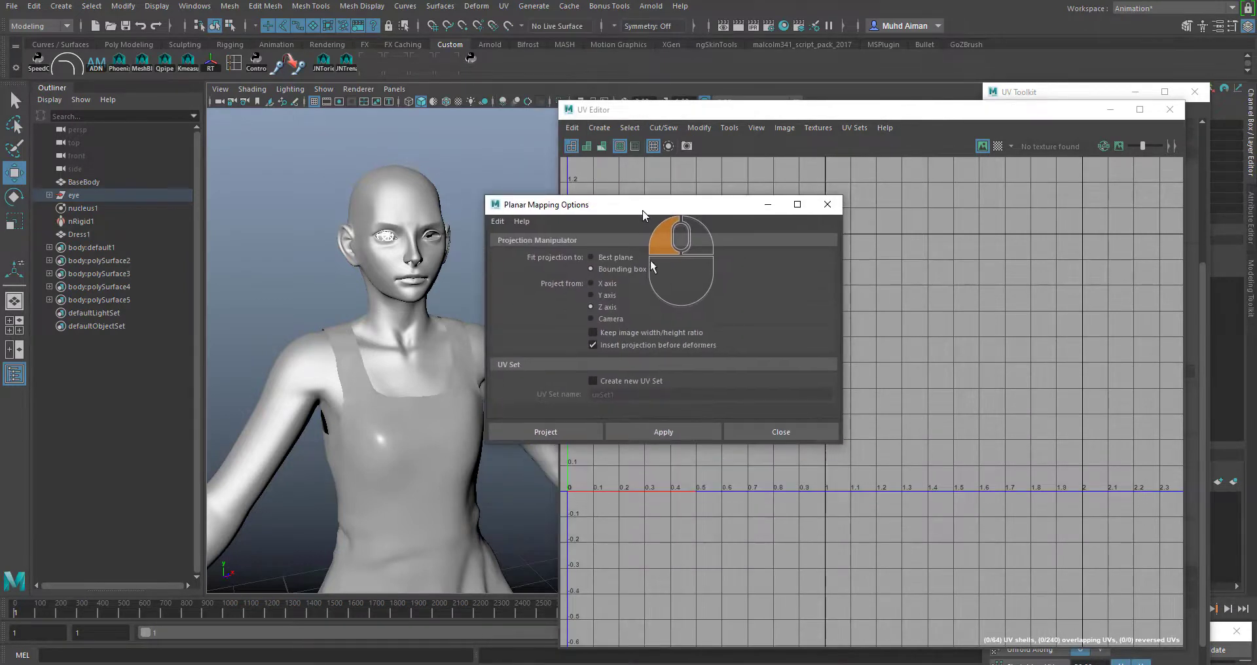
pyautogui.click(641, 430)
pyautogui.click(780, 434)
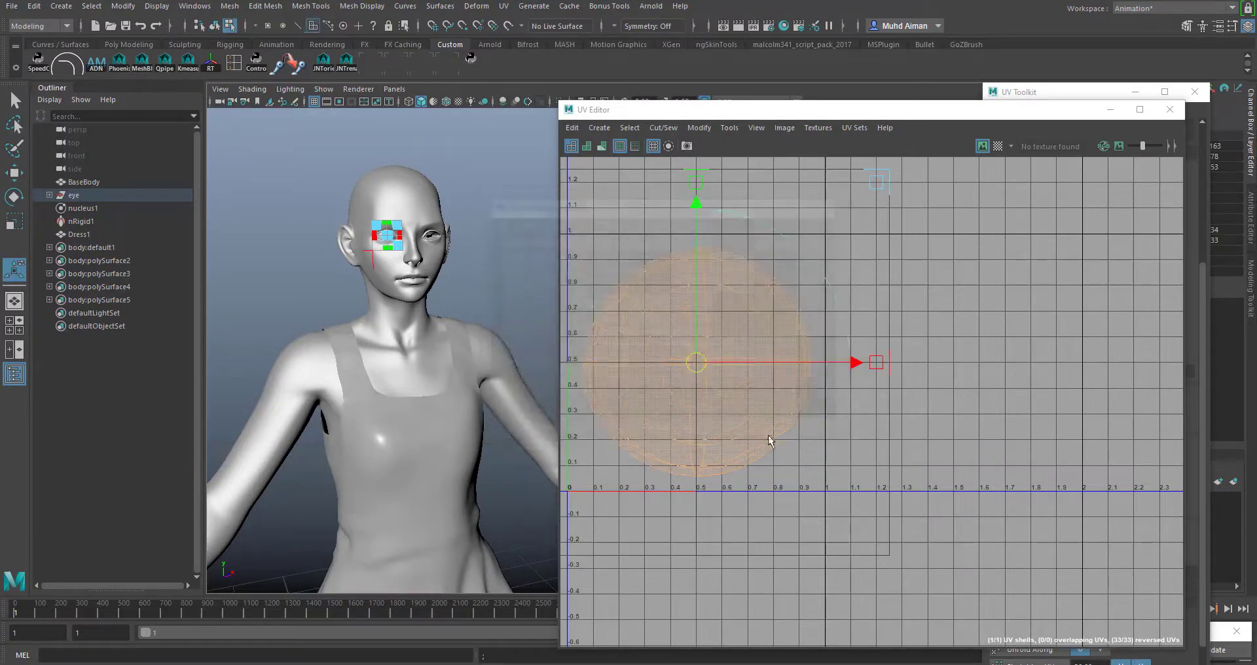
pyautogui.keyDown('alt'); pyautogui.moveTo(913, 354); pyautogui.dragTo(995, 390, button='middle'); pyautogui.keyUp('alt')
pyautogui.click(1049, 366)
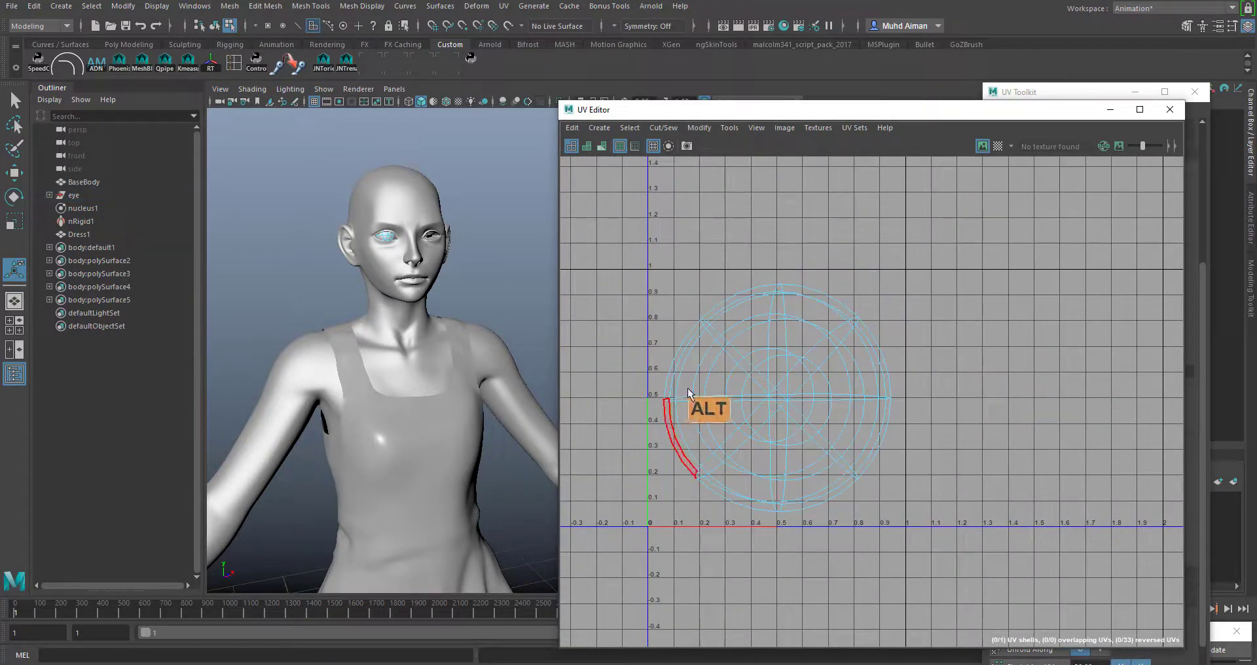
# - Move the UV Editor and UV Toolkit windows down to free the face view, and bring up the Channel Box
pyautogui.keyDown('alt'); pyautogui.moveTo(688, 390); pyautogui.dragTo(715, 397, button='right'); pyautogui.keyUp('alt')
pyautogui.keyDown('alt'); pyautogui.moveTo(399, 265); pyautogui.dragTo(491, 311, button='right'); pyautogui.keyUp('alt')
pyautogui.keyDown('alt'); pyautogui.moveTo(396, 276); pyautogui.dragTo(563, 407, button='middle'); pyautogui.keyUp('alt')
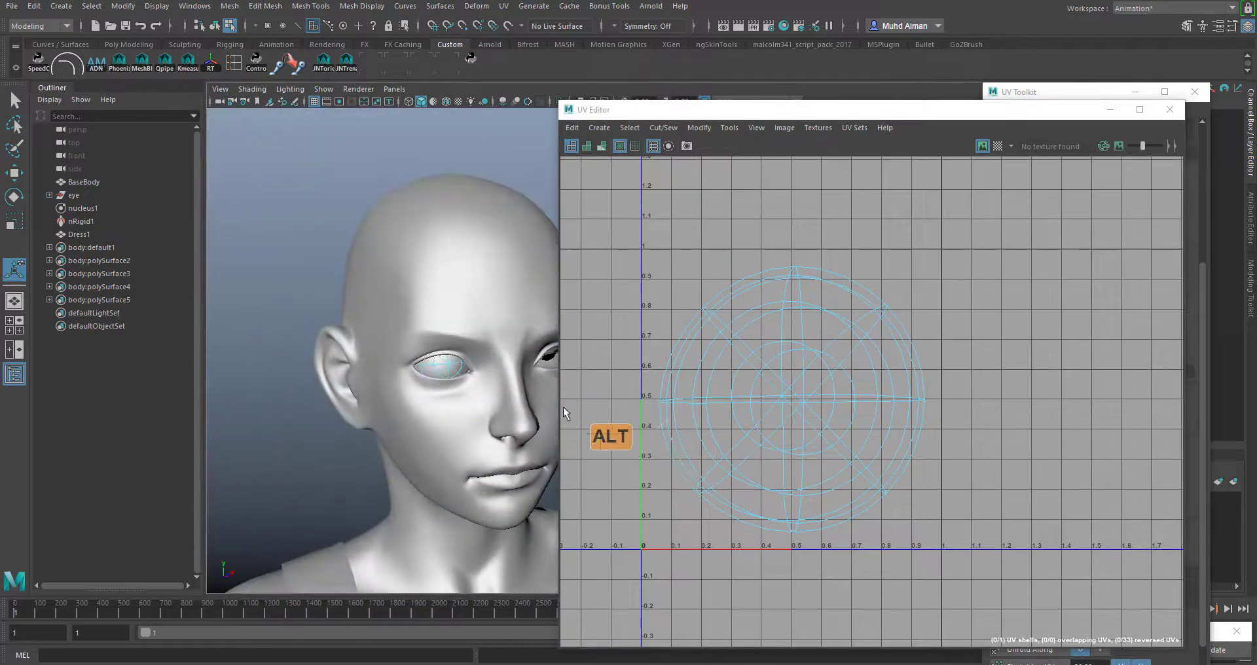
pyautogui.keyDown('alt'); pyautogui.moveTo(436, 329); pyautogui.dragTo(483, 358, button='right'); pyautogui.keyUp('alt')
pyautogui.keyDown('alt'); pyautogui.moveTo(996, 110); pyautogui.dragTo(991, 299); pyautogui.keyUp('alt')
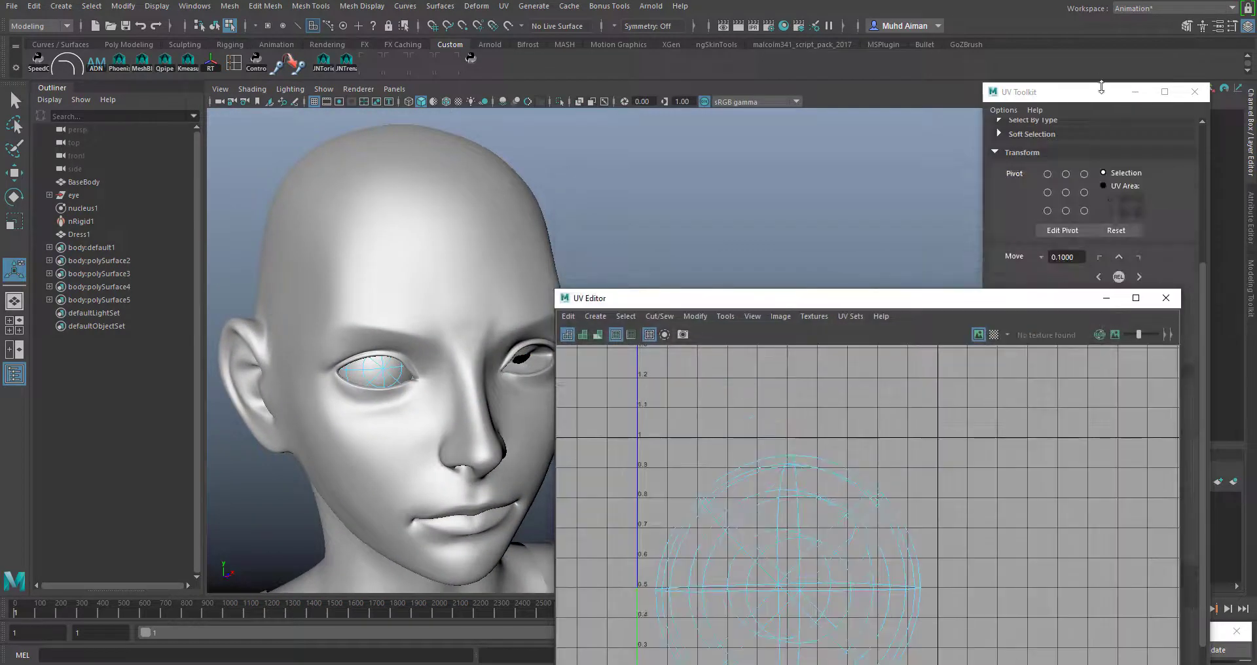
pyautogui.moveTo(1101, 92); pyautogui.dragTo(1131, 389)
pyautogui.click(1252, 213)
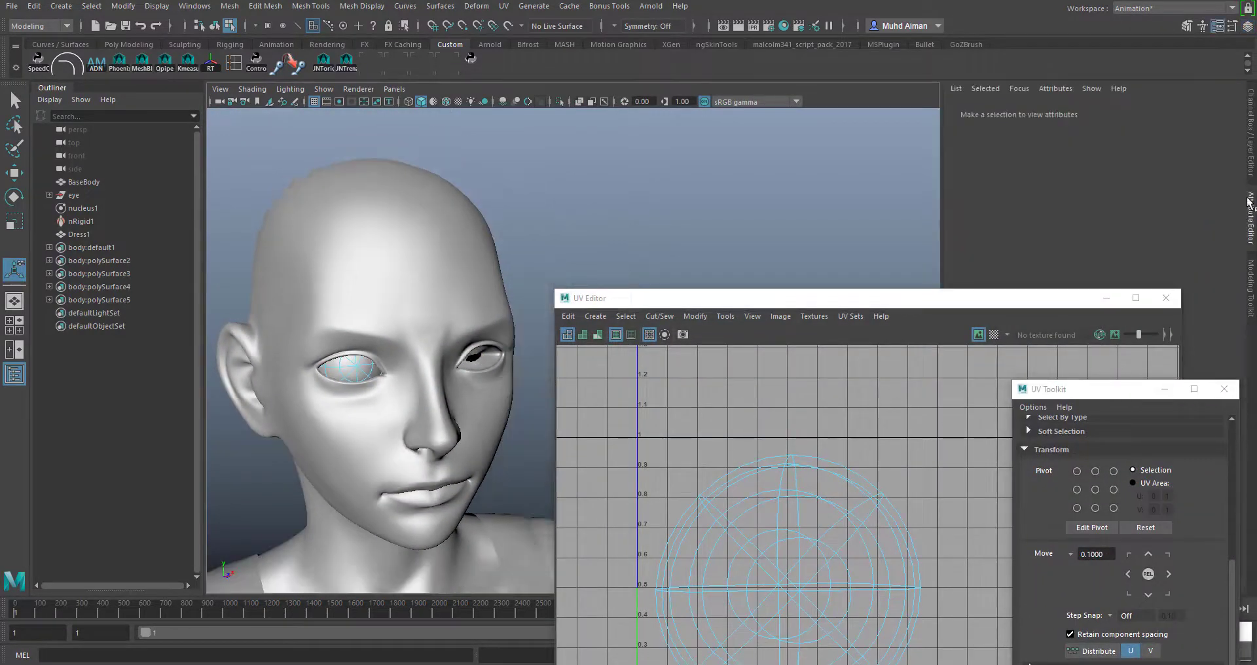
pyautogui.click(1252, 158)
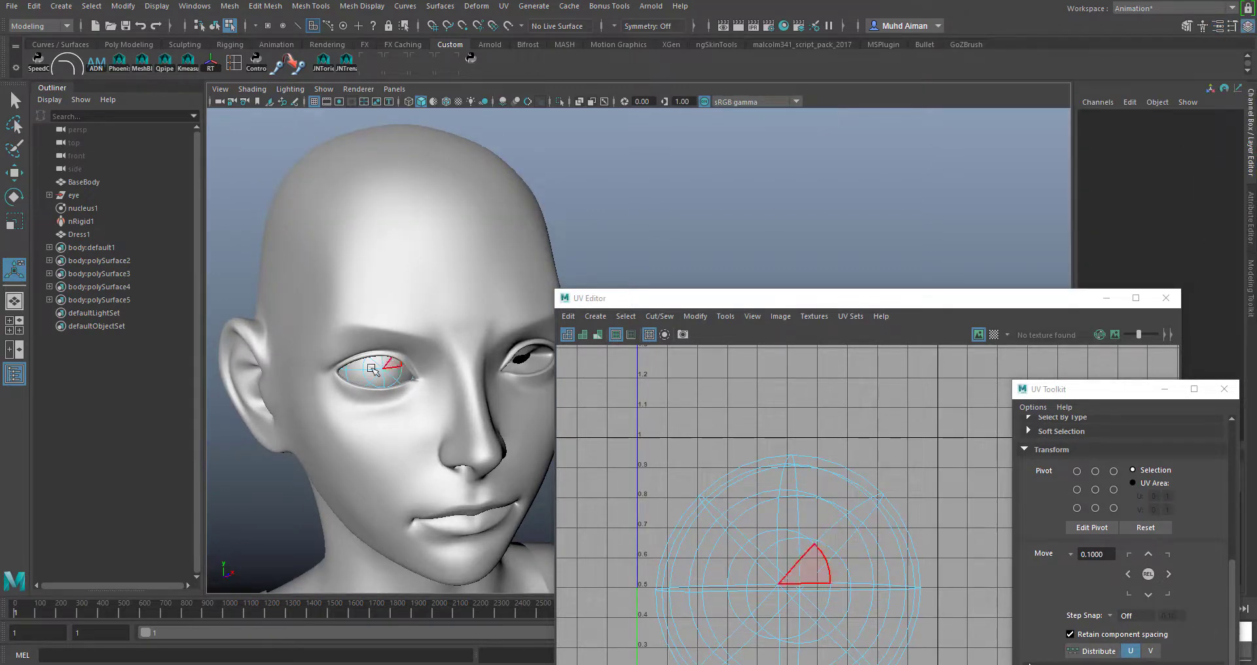
# - Return the eyeball to object mode and turn on X-ray display to see it through the head
pyautogui.moveTo(373, 370); pyautogui.dragTo(445, 291, button='right')
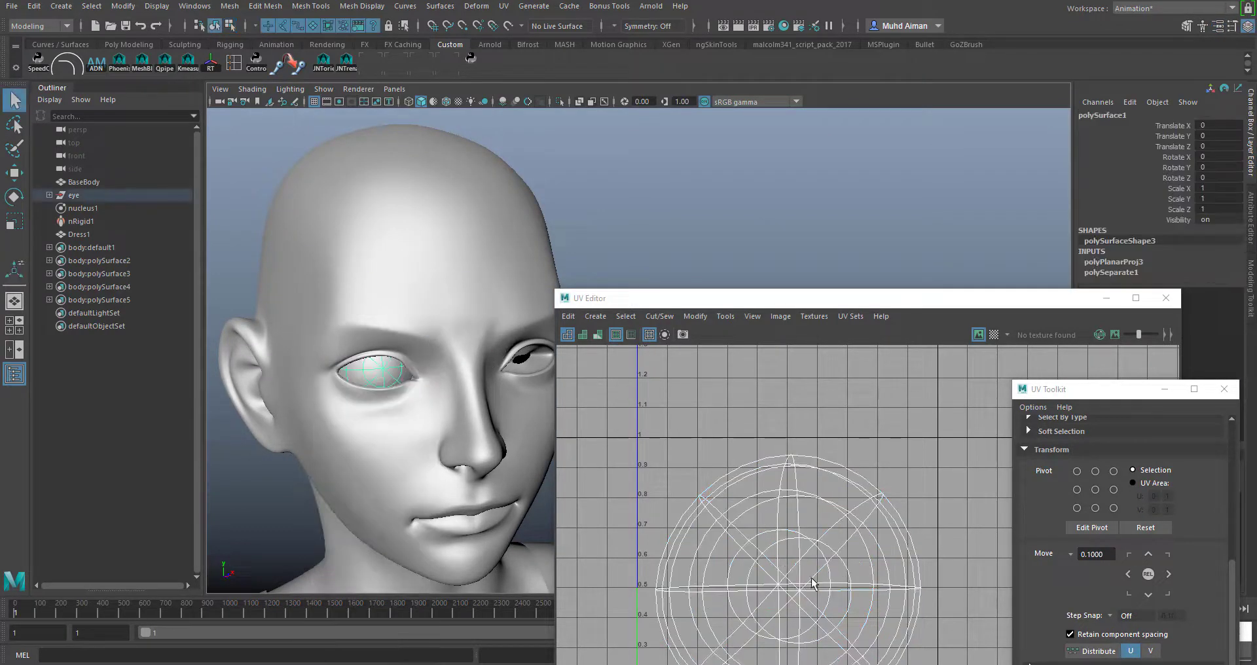
pyautogui.keyDown('alt'); pyautogui.moveTo(442, 426); pyautogui.dragTo(445, 400); pyautogui.keyUp('alt')
pyautogui.keyDown('alt'); pyautogui.moveTo(445, 399); pyautogui.dragTo(494, 397, button='middle'); pyautogui.keyUp('alt')
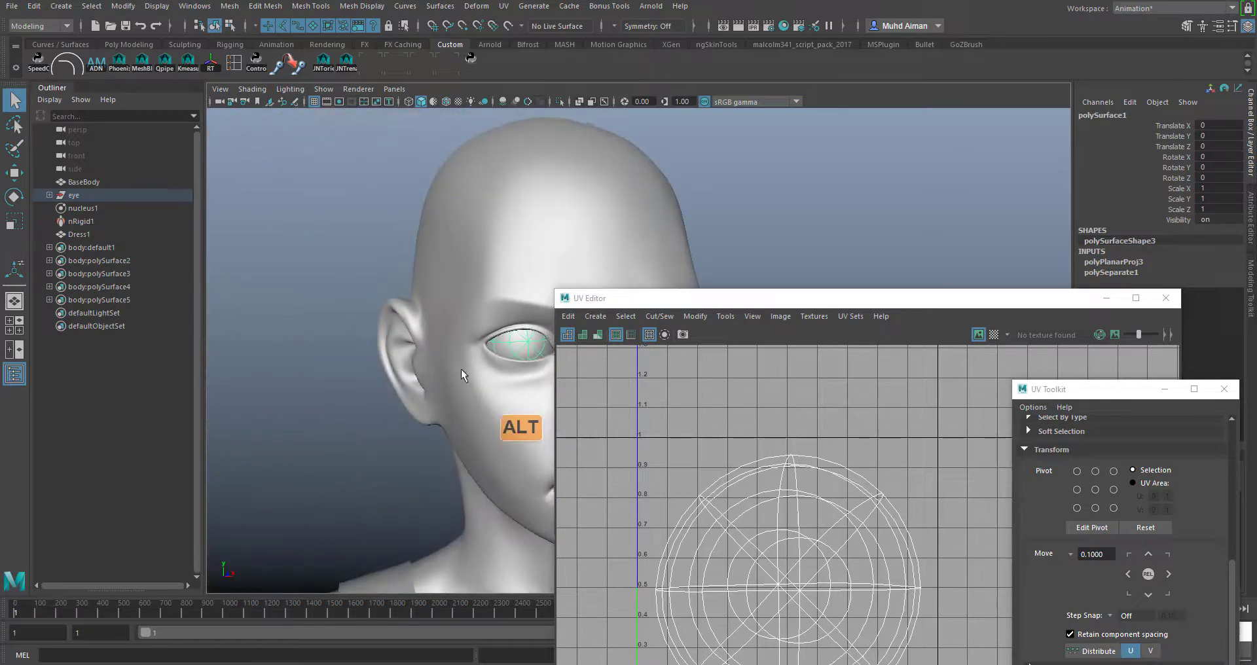
pyautogui.keyDown('alt'); pyautogui.moveTo(452, 344); pyautogui.dragTo(498, 373, button='right'); pyautogui.keyUp('alt')
pyautogui.click(580, 102)
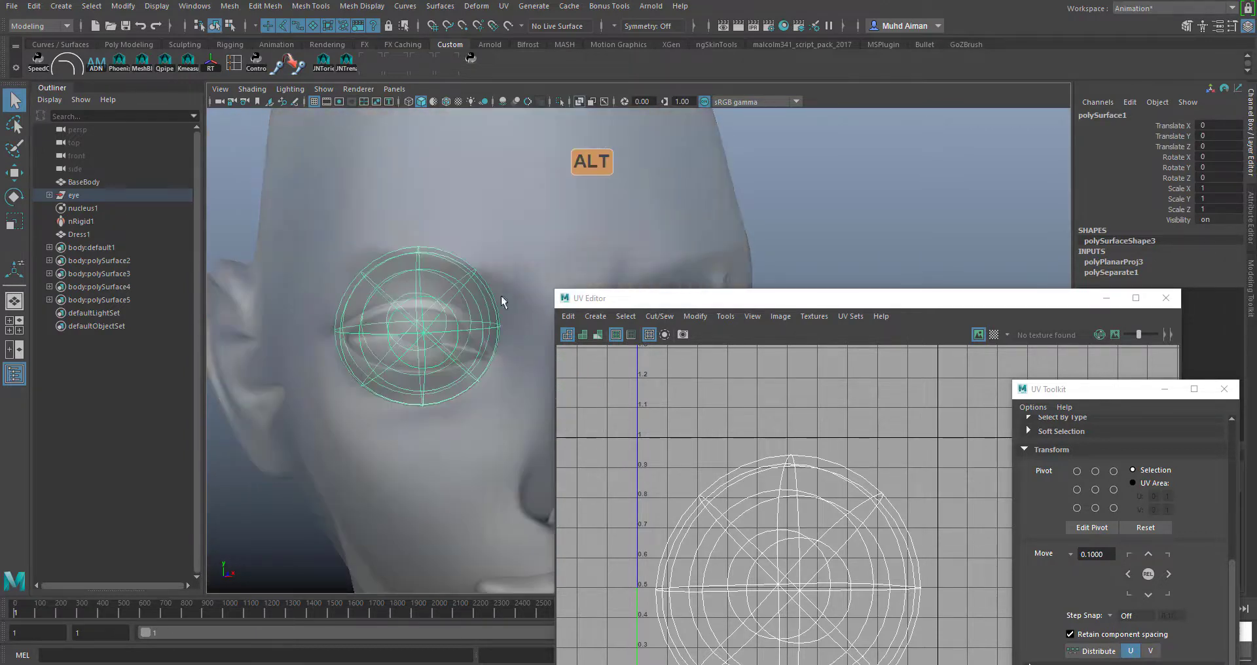
# - Isolate the remaining eyeball in the viewport so the head no longer hides it
pyautogui.keyDown('alt'); pyautogui.moveTo(500, 298); pyautogui.dragTo(360, 370); pyautogui.keyUp('alt')
pyautogui.keyDown('alt'); pyautogui.moveTo(361, 370); pyautogui.dragTo(343, 344, button='middle'); pyautogui.keyUp('alt')
pyautogui.moveTo(343, 343)
pyautogui.keyDown('alt'); pyautogui.mouseDown()
pyautogui.moveTo(500, 305)
pyautogui.moveTo(547, 316)
pyautogui.moveTo(538, 259)
pyautogui.mouseUp(); pyautogui.keyUp('alt')
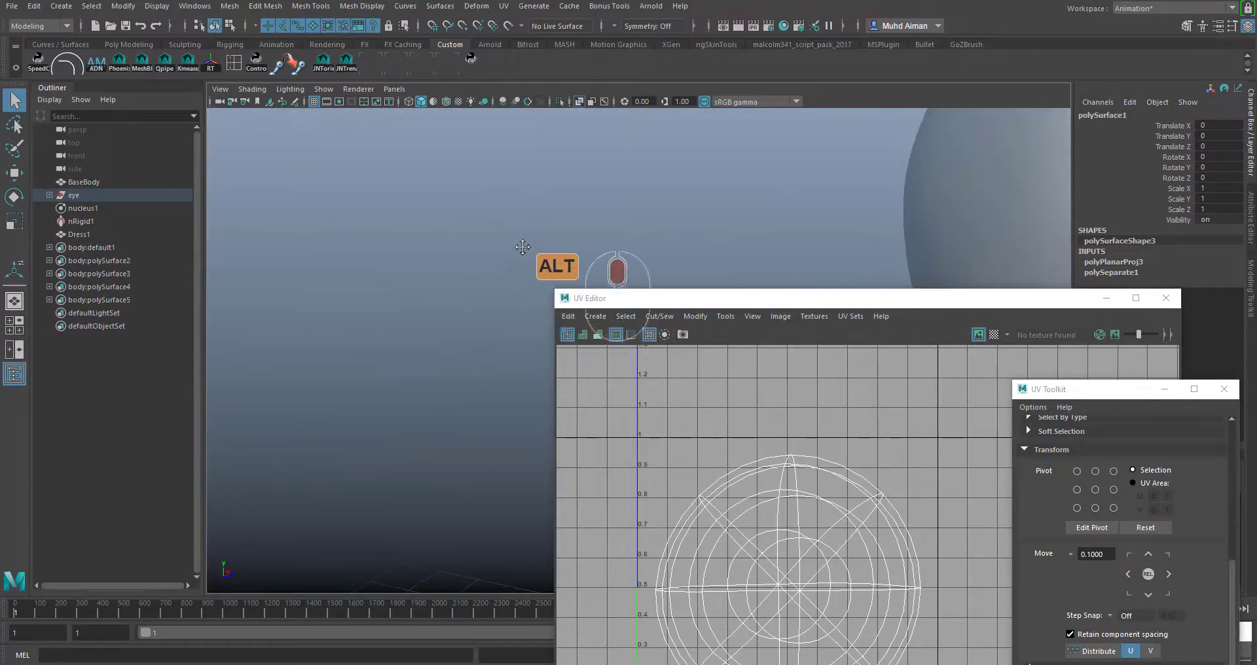
pyautogui.keyDown('alt'); pyautogui.moveTo(528, 245); pyautogui.dragTo(226, 263, button='middle'); pyautogui.keyUp('alt')
pyautogui.keyDown('alt'); pyautogui.moveTo(390, 286); pyautogui.dragTo(402, 284); pyautogui.keyUp('alt')
pyautogui.keyDown('alt'); pyautogui.moveTo(557, 270); pyautogui.dragTo(567, 105, button='right'); pyautogui.keyUp('alt')
pyautogui.click(559, 101)
# - Delete the faces at the back of the isolated eyeball, leaving an open shell
pyautogui.moveTo(423, 270); pyautogui.dragTo(421, 231, button='right')
pyautogui.click(443, 247)
pyautogui.keyDown('alt'); pyautogui.moveTo(478, 278); pyautogui.dragTo(489, 257); pyautogui.keyUp('alt')
pyautogui.click(555, 225)
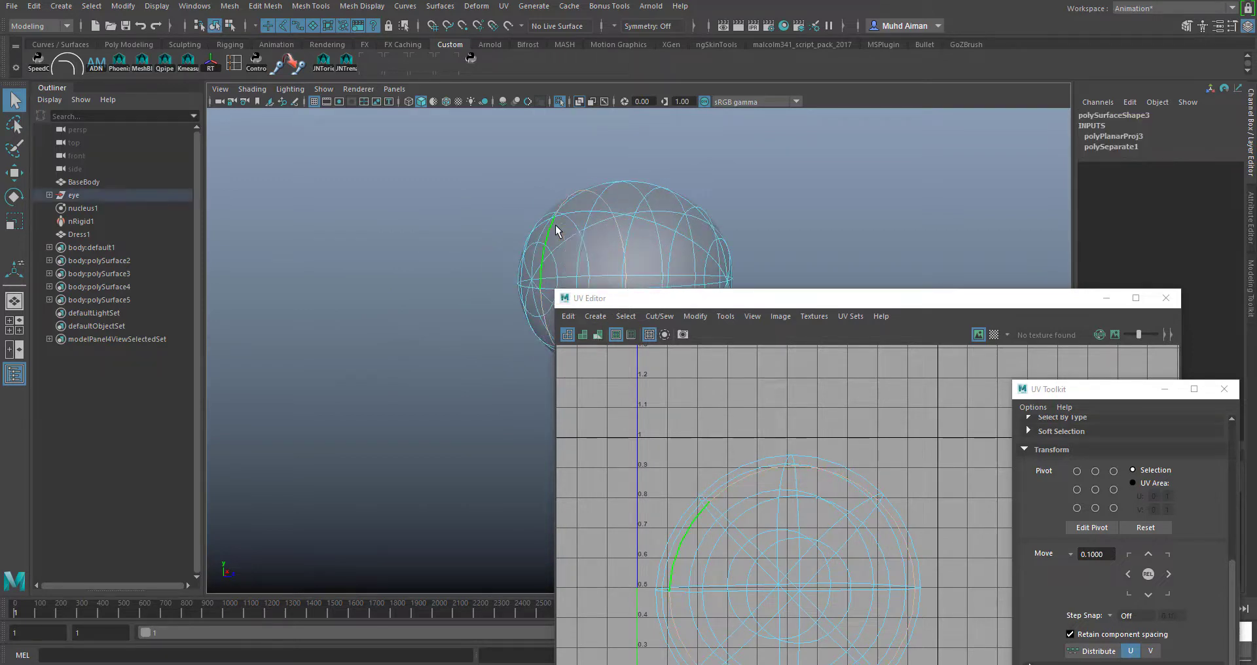
pyautogui.moveTo(556, 228); pyautogui.dragTo(557, 264, button='right')
pyautogui.moveTo(645, 302); pyautogui.dragTo(884, 316)
pyautogui.keyDown('alt'); pyautogui.moveTo(768, 326); pyautogui.dragTo(726, 248); pyautogui.keyUp('alt')
pyautogui.moveTo(563, 203); pyautogui.dragTo(663, 427)
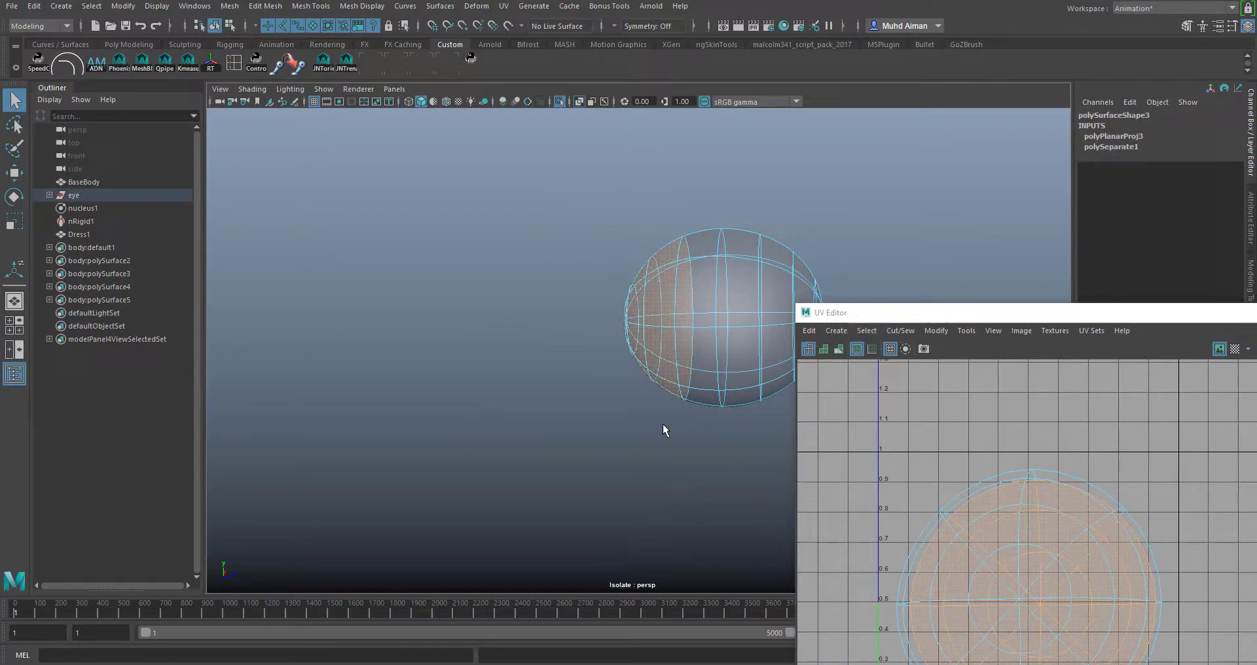
pyautogui.press('Delete')
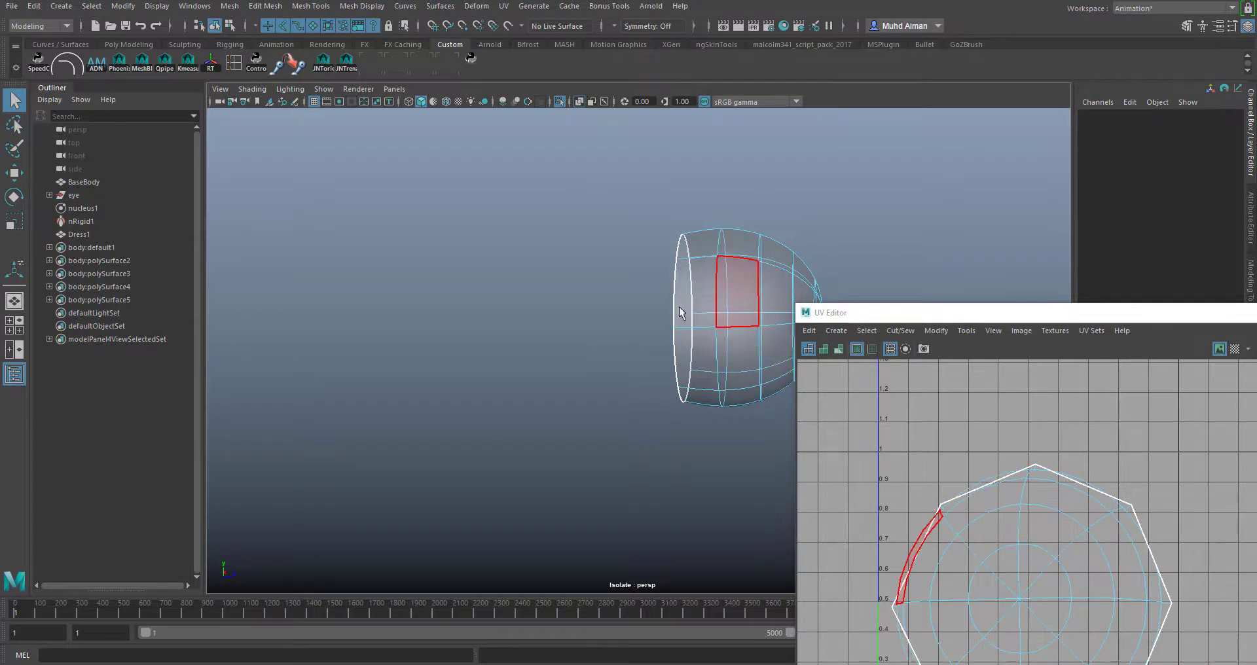
# - Delete the next ring of faces around the eyeball's open rim
pyautogui.keyDown('alt'); pyautogui.moveTo(698, 219); pyautogui.dragTo(524, 259); pyautogui.keyUp('alt')
pyautogui.click(518, 251)
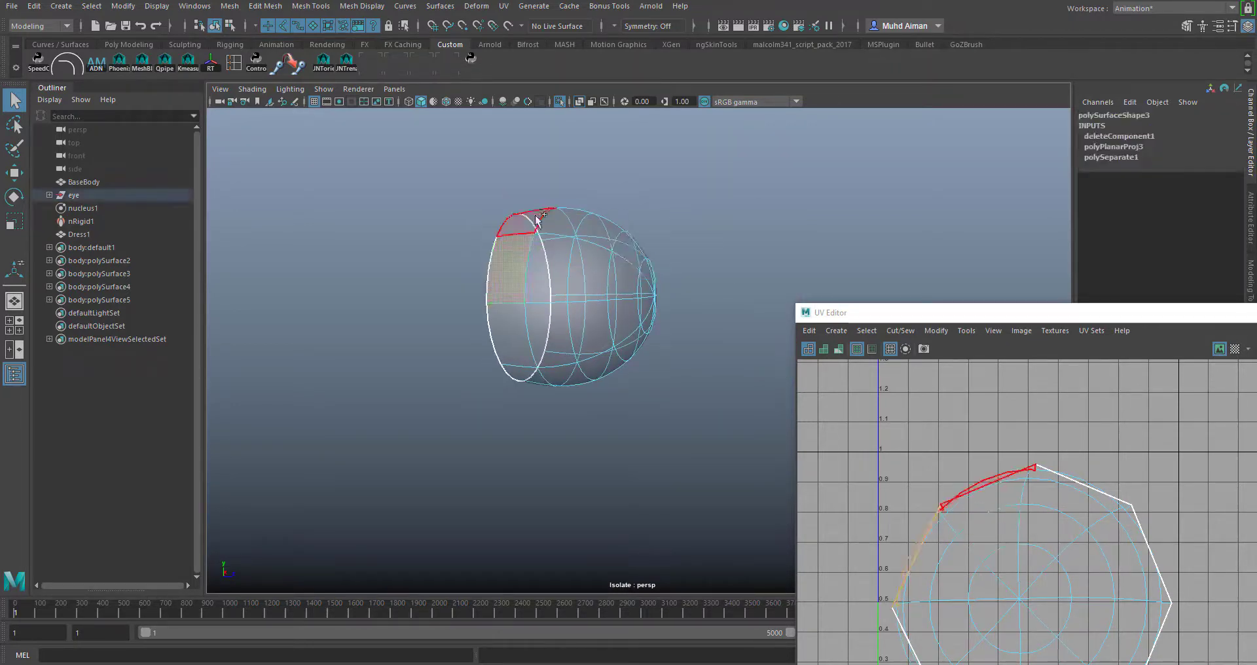
pyautogui.keyDown('shift'); pyautogui.doubleClick(529, 215); pyautogui.keyUp('shift')
pyautogui.press('Delete')
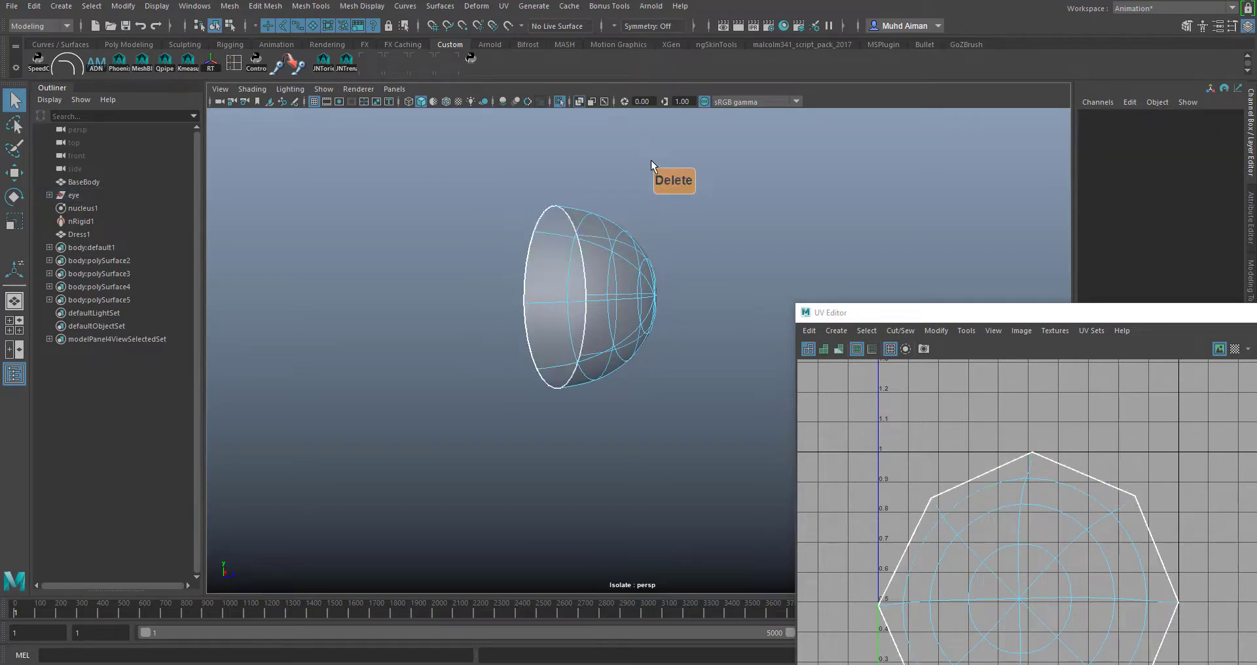
# - Turn off isolation to bring the head back and return the eyeball to object mode
pyautogui.click(560, 103)
pyautogui.keyDown('alt'); pyautogui.moveTo(638, 248); pyautogui.dragTo(465, 329); pyautogui.keyUp('alt')
pyautogui.moveTo(438, 300); pyautogui.dragTo(484, 273, button='right')
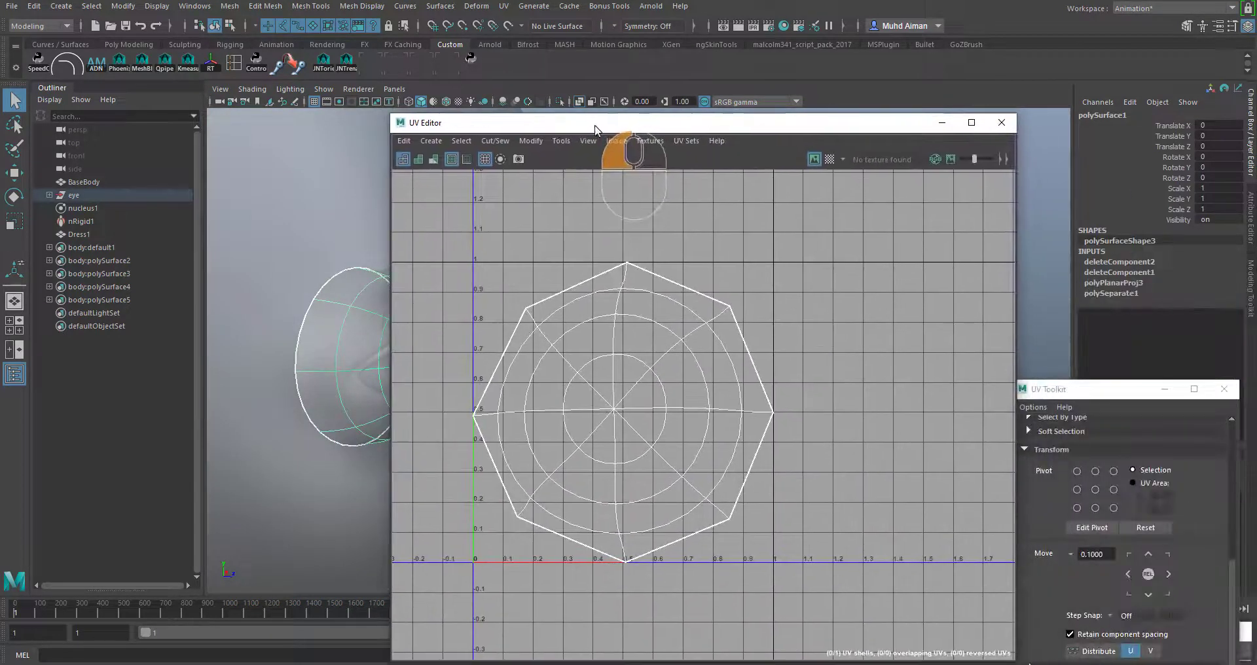
# - Place the UV Toolkit beside the UV Editor and unfold the trimmed eyeball's UVs
pyautogui.click(1067, 390)
pyautogui.moveTo(1067, 390); pyautogui.dragTo(1014, 176)
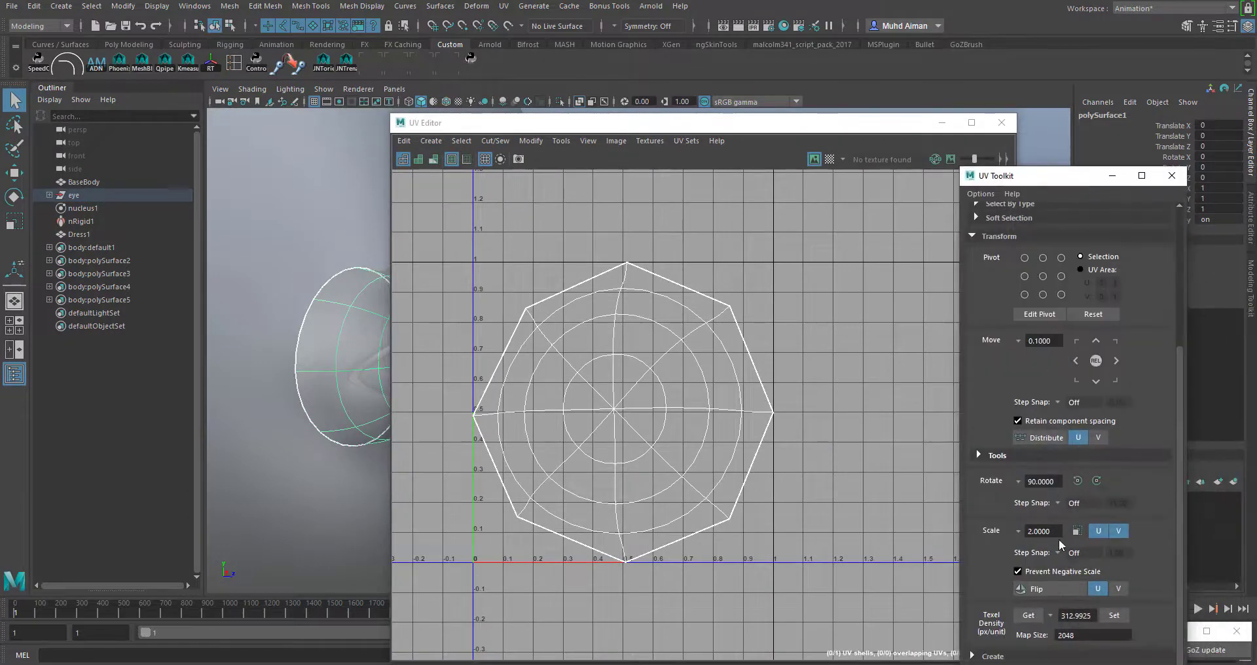
pyautogui.scroll(-1, 1054, 586)
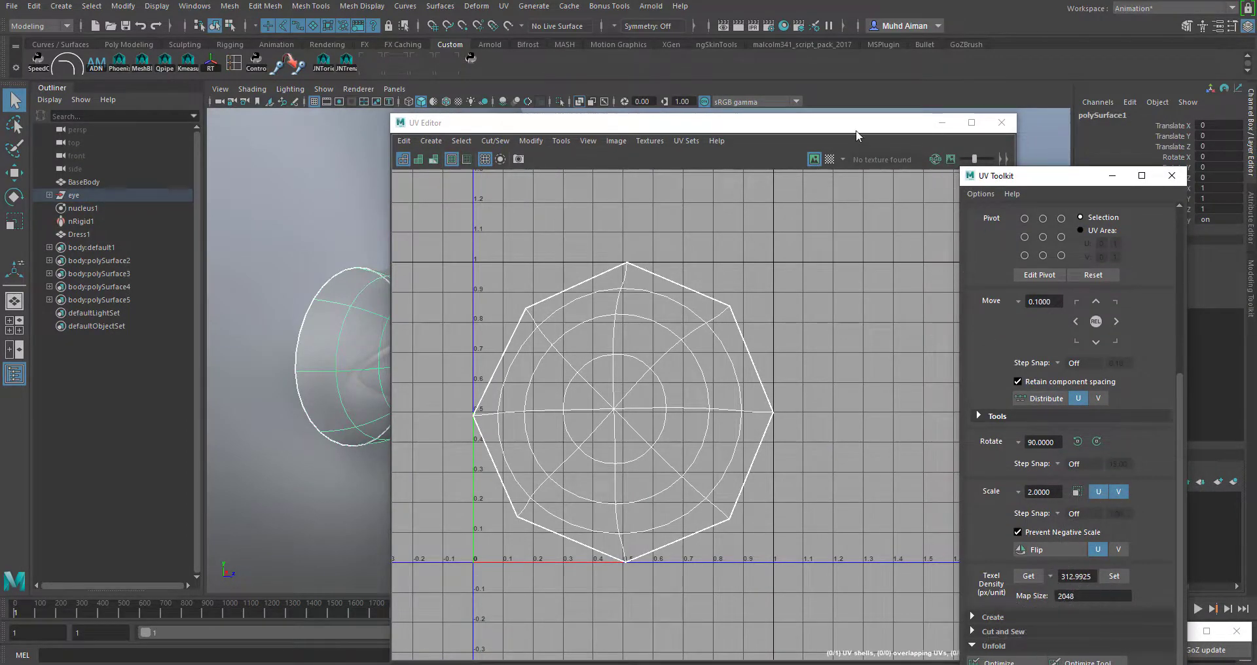
pyautogui.moveTo(1015, 181); pyautogui.dragTo(1069, 110)
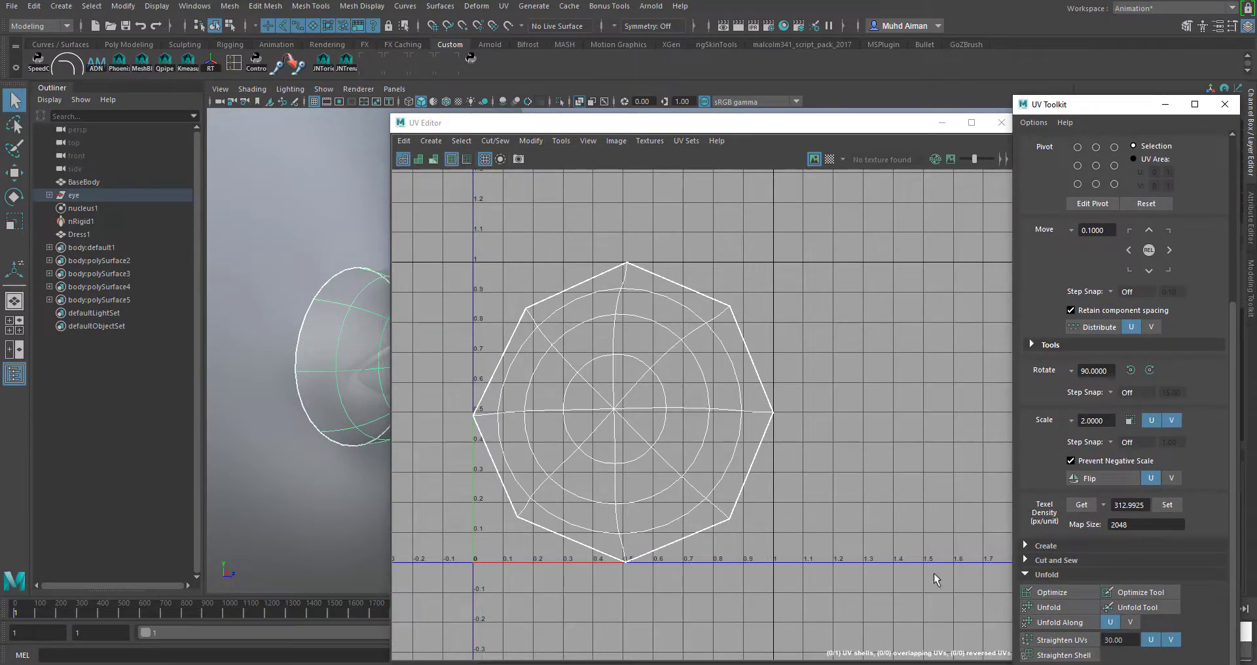
pyautogui.click(1048, 608)
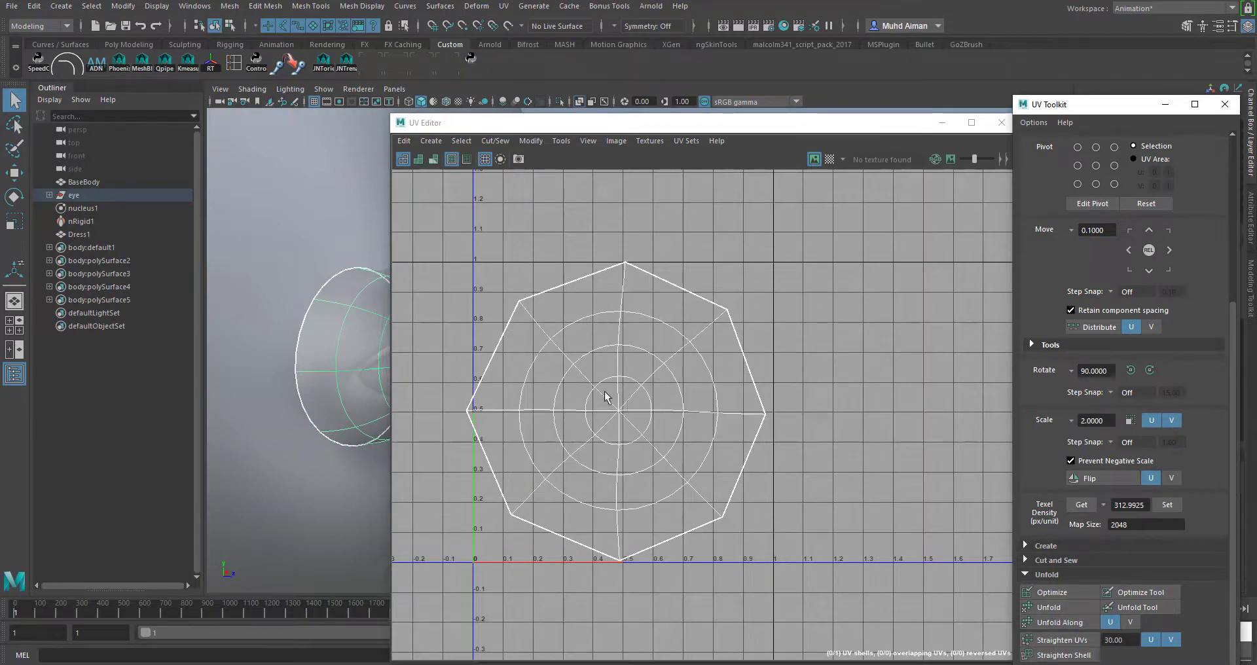
# - Compare the eyeball mesh and its unfolded UVs in unsmoothed display and in smooth preview
pyautogui.keyDown('alt'); pyautogui.moveTo(275, 364); pyautogui.dragTo(314, 359); pyautogui.keyUp('alt')
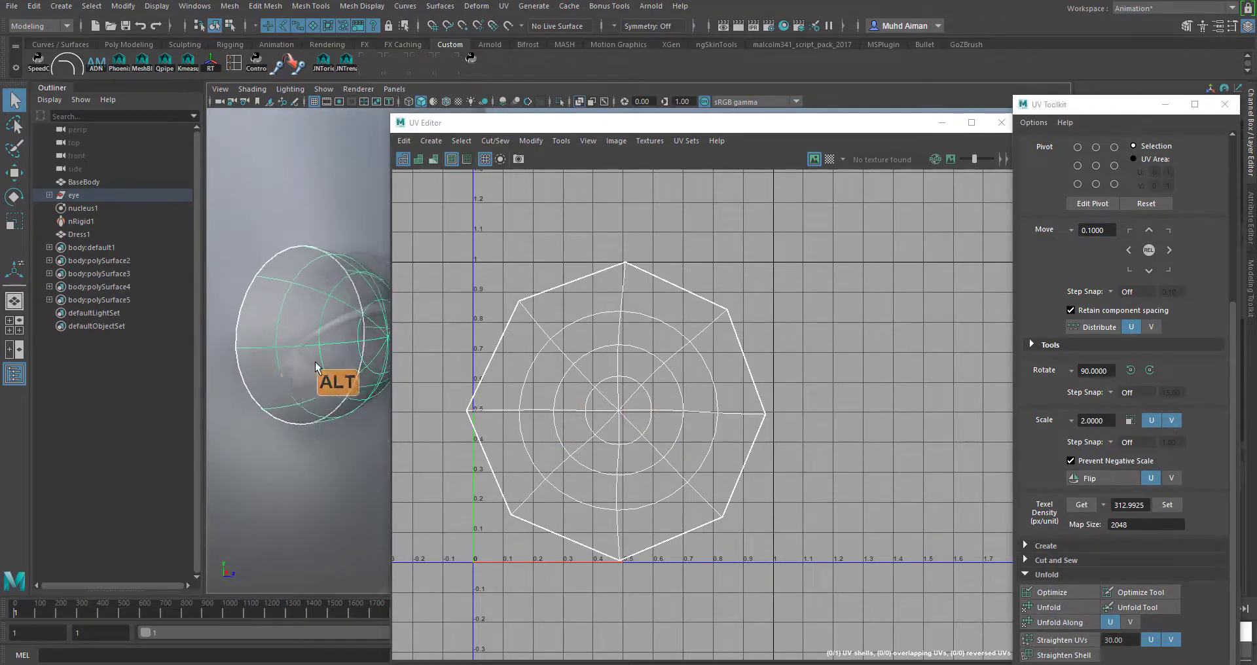
pyautogui.press('1')
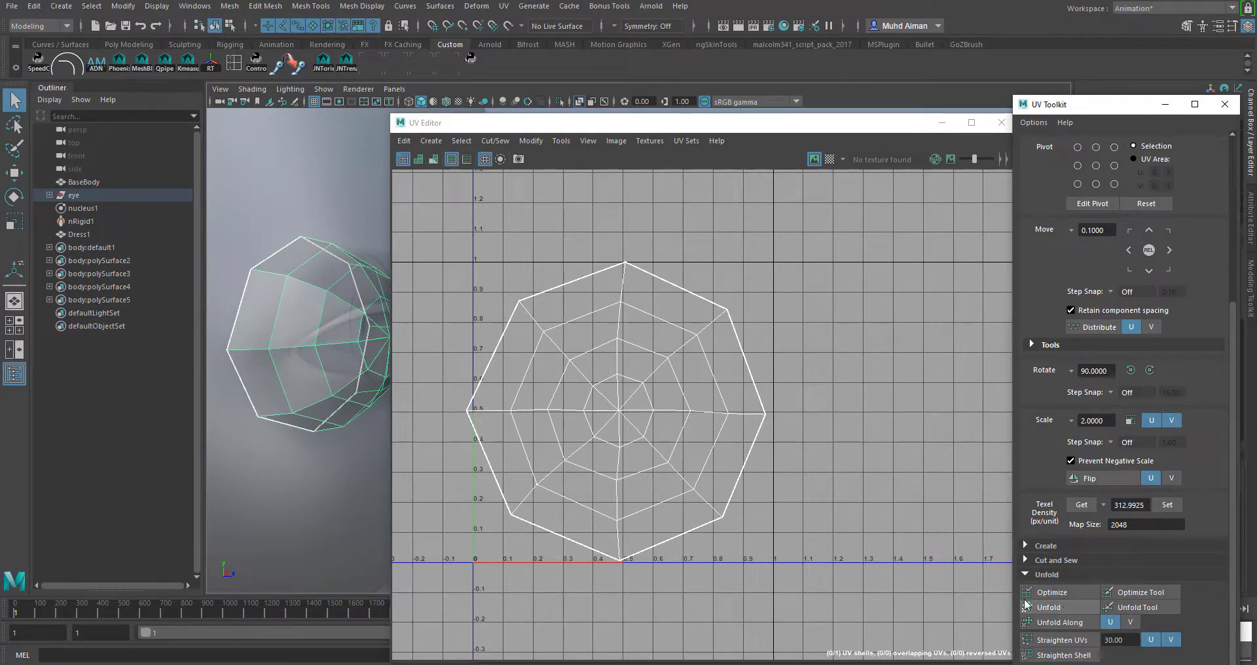
pyautogui.press('1')
pyautogui.press('3')
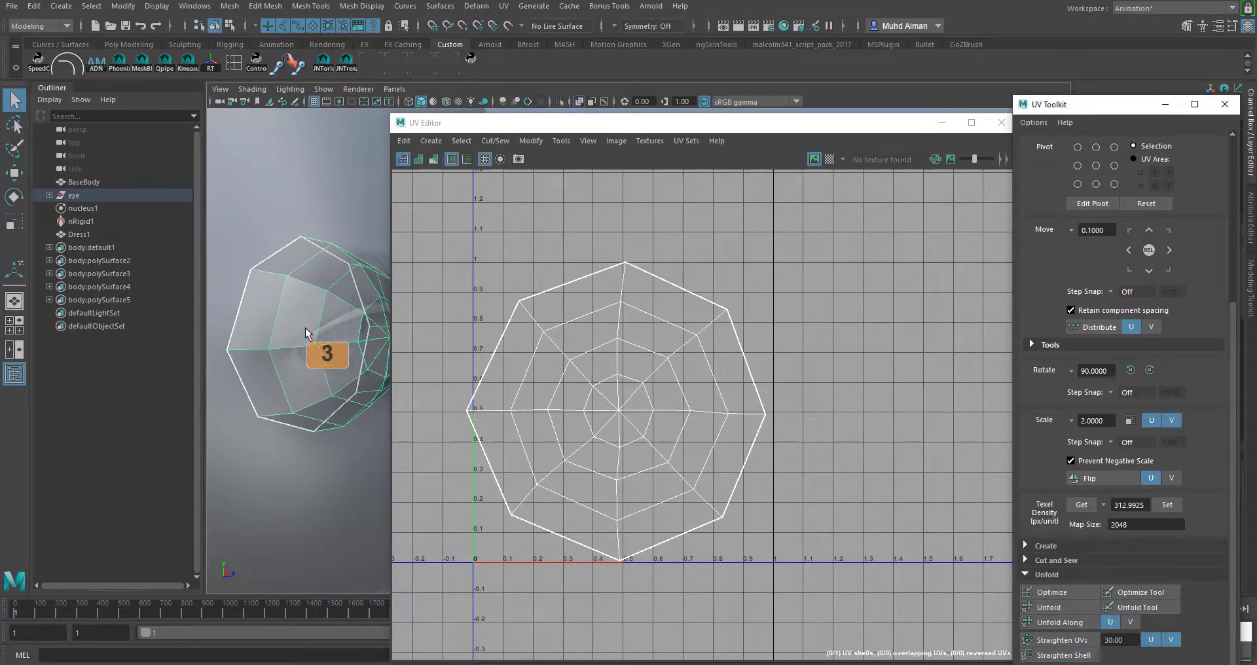
pyautogui.moveTo(306, 301); pyautogui.dragTo(378, 349, button='right')
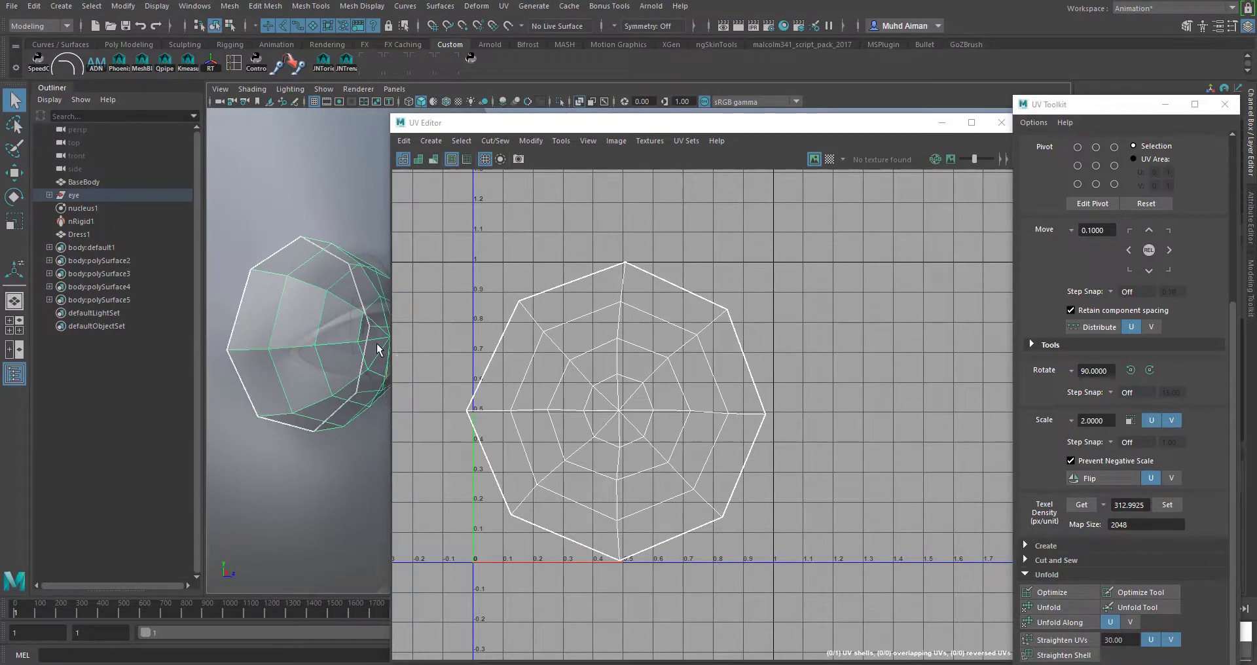
pyautogui.press('3')
pyautogui.keyDown('alt'); pyautogui.moveTo(653, 391); pyautogui.dragTo(670, 385, button='middle'); pyautogui.keyUp('alt')
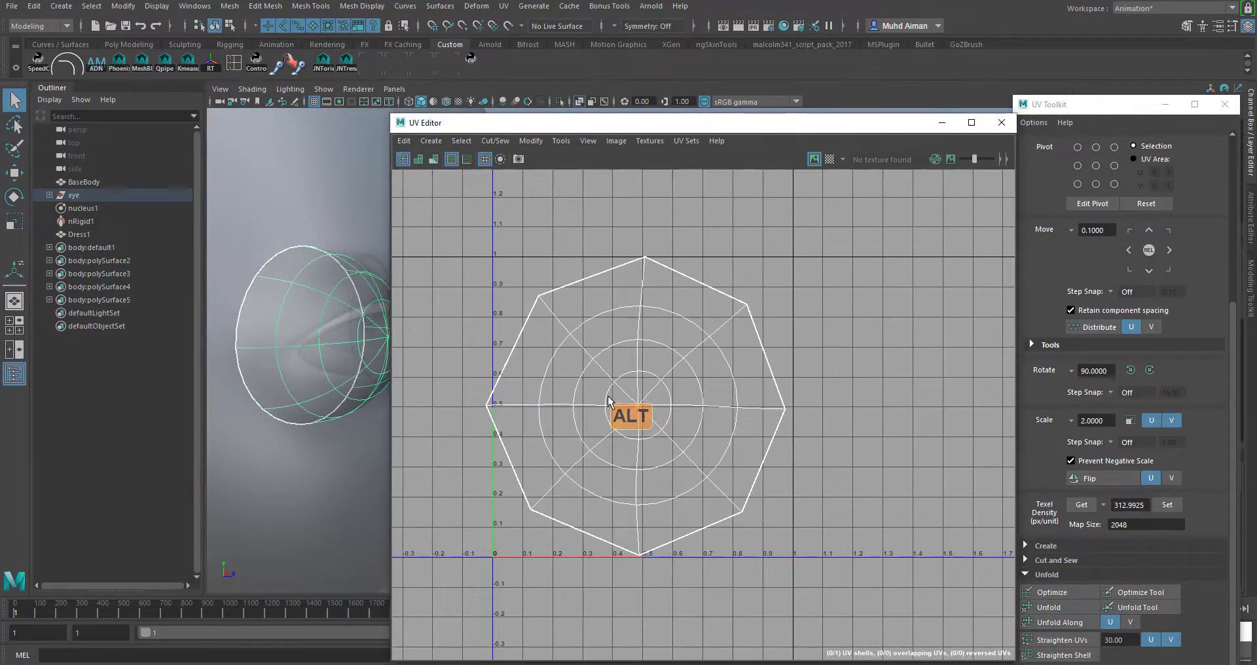
# - Select the eyeball's whole UV shell and scale it down slightly to fit inside the 0 to 1 tile
pyautogui.moveTo(655, 393); pyautogui.dragTo(677, 422, button='right')
pyautogui.press('r')
pyautogui.moveTo(637, 407); pyautogui.dragTo(644, 405)
pyautogui.press('w')
pyautogui.scroll(-2, 648, 404)
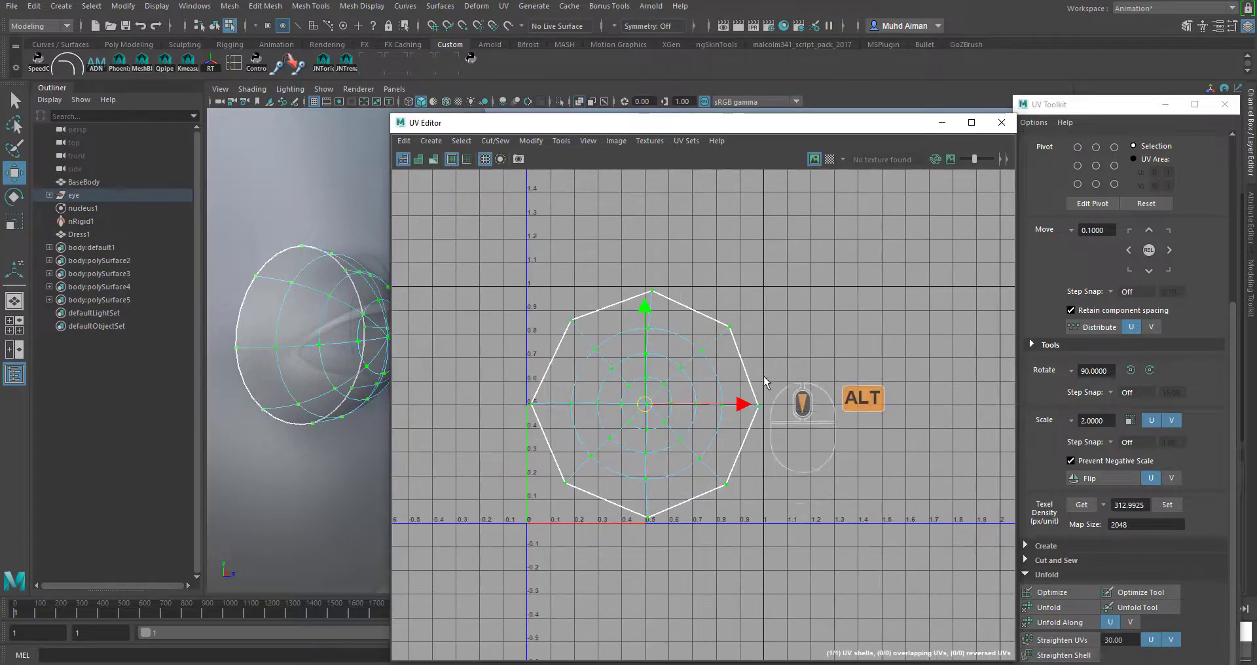
# - Move the eyeball's UV shell straight up into the tile between V 1 and V 2
pyautogui.keyDown('alt'); pyautogui.moveTo(764, 382); pyautogui.dragTo(769, 428, button='middle'); pyautogui.keyUp('alt')
pyautogui.moveTo(643, 361); pyautogui.dragTo(639, 127)
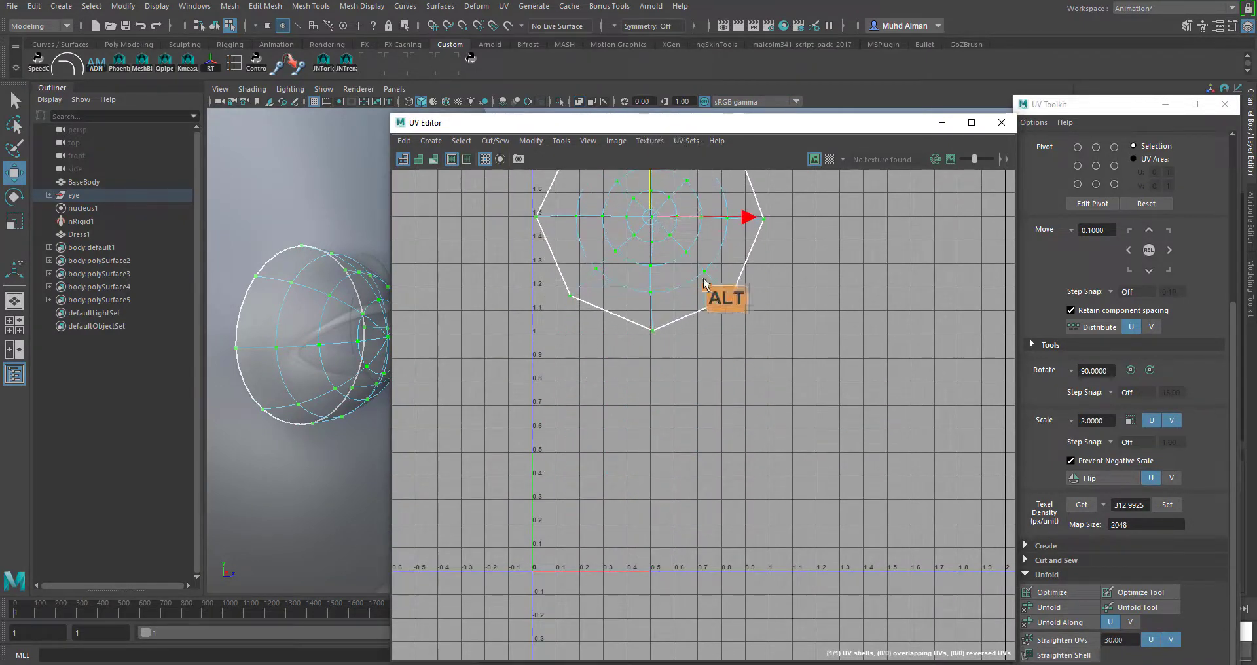
pyautogui.keyDown('alt'); pyautogui.moveTo(724, 294); pyautogui.dragTo(716, 449, button='middle'); pyautogui.keyUp('alt')
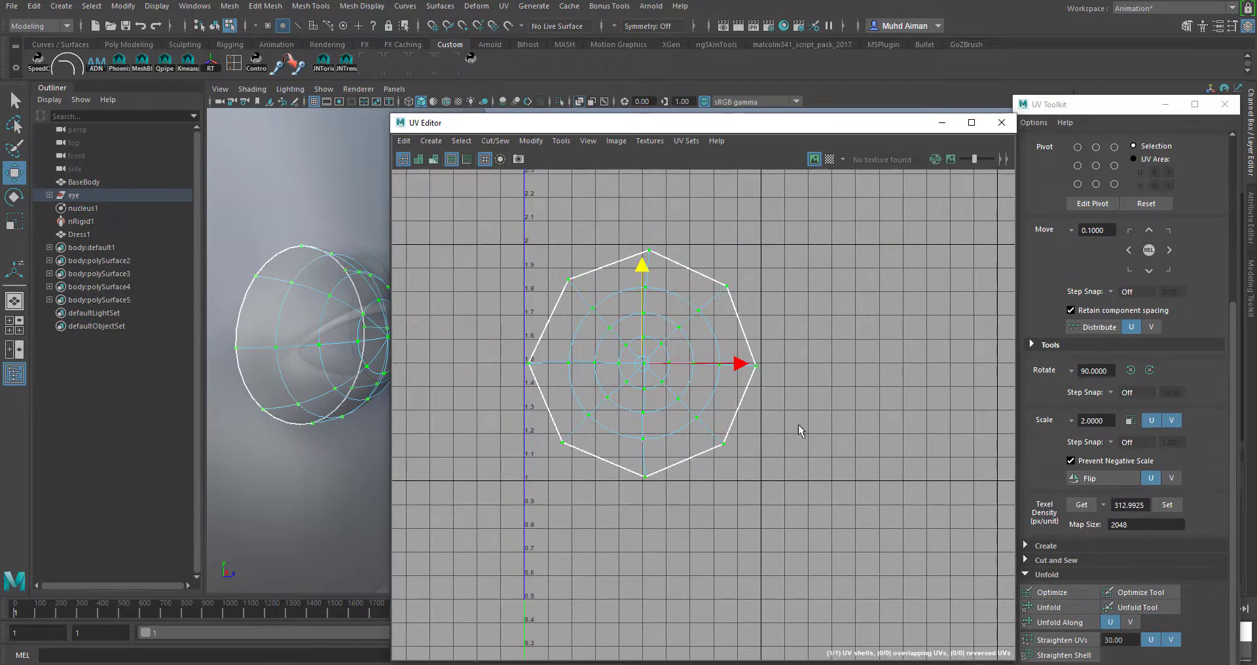
pyautogui.click(742, 368)
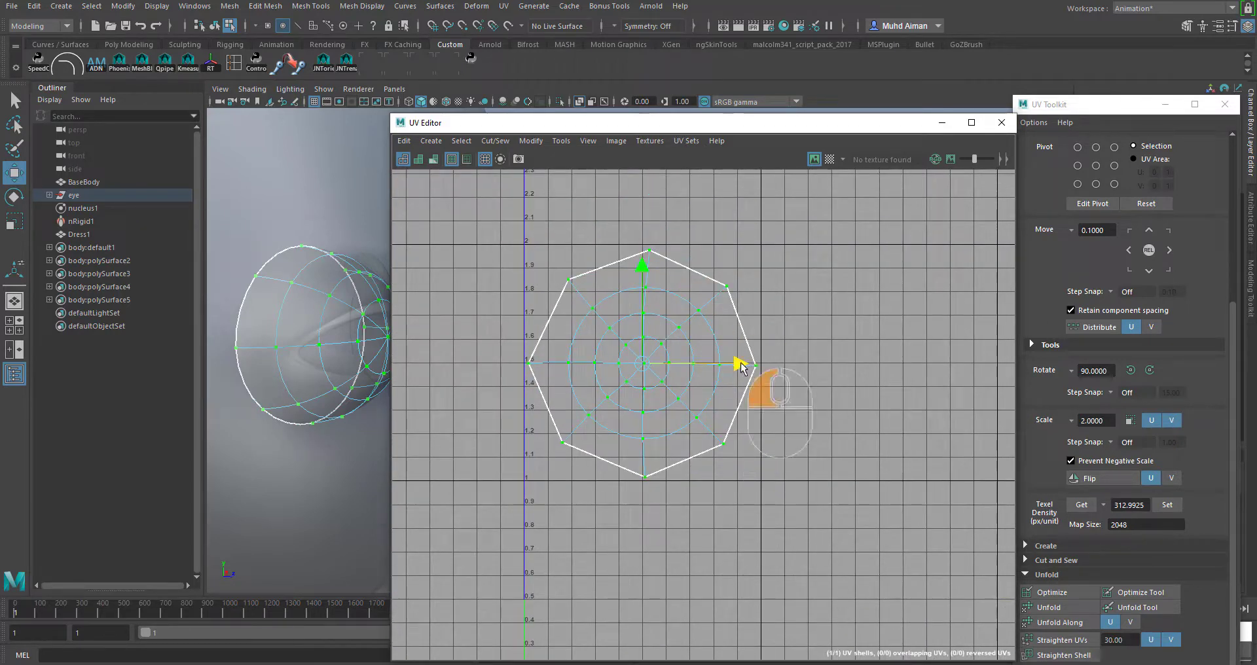
pyautogui.keyDown('alt'); pyautogui.moveTo(697, 539); pyautogui.dragTo(657, 426, button='middle'); pyautogui.keyUp('alt')
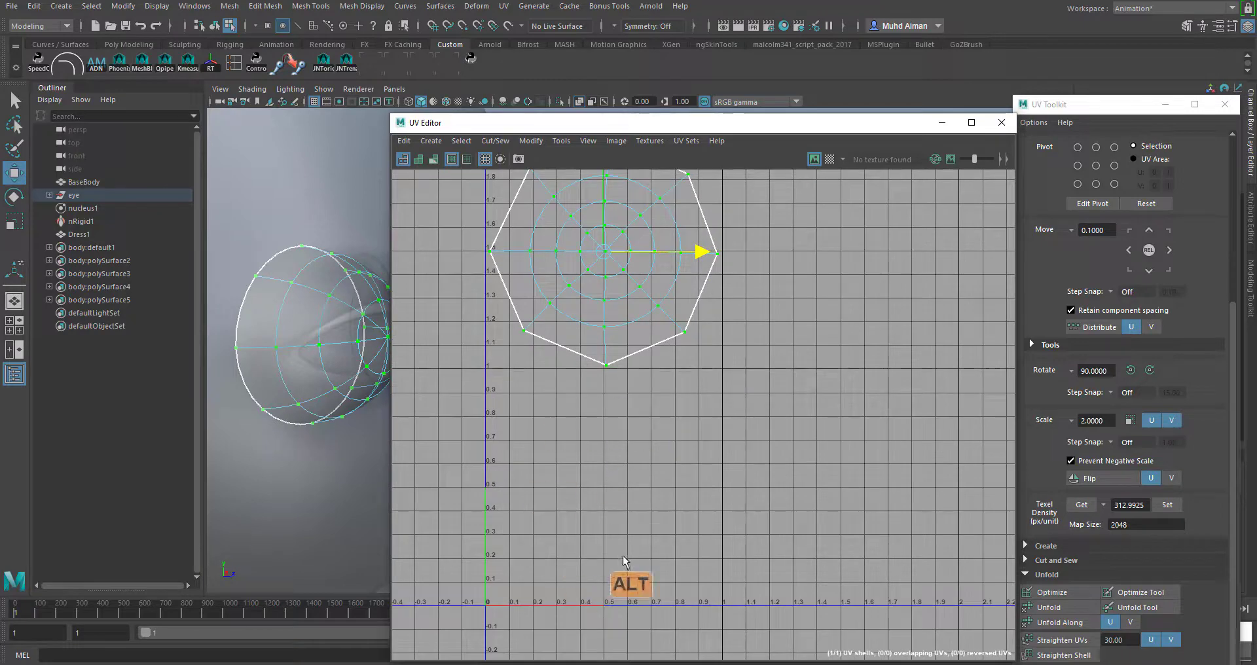
# - Return the eyeball to object mode, move the UV Editor aside and turn off X-ray display to show the face
pyautogui.moveTo(365, 312); pyautogui.dragTo(421, 281, button='right')
pyautogui.moveTo(538, 128); pyautogui.dragTo(817, 175)
pyautogui.scroll(-5, 518, 327)
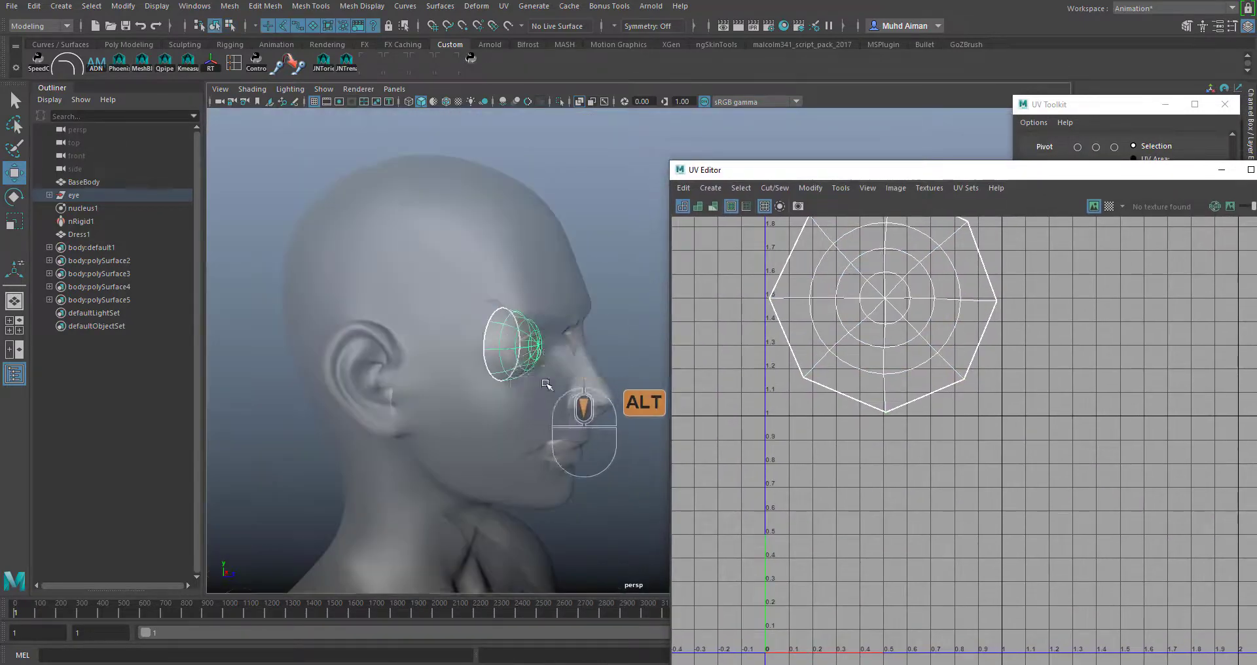
pyautogui.keyDown('alt'); pyautogui.moveTo(550, 385); pyautogui.dragTo(482, 379); pyautogui.keyUp('alt')
pyautogui.keyDown('alt'); pyautogui.moveTo(354, 409); pyautogui.dragTo(508, 415, button='middle'); pyautogui.keyUp('alt')
pyautogui.keyDown('alt'); pyautogui.moveTo(508, 406); pyautogui.dragTo(466, 348); pyautogui.keyUp('alt')
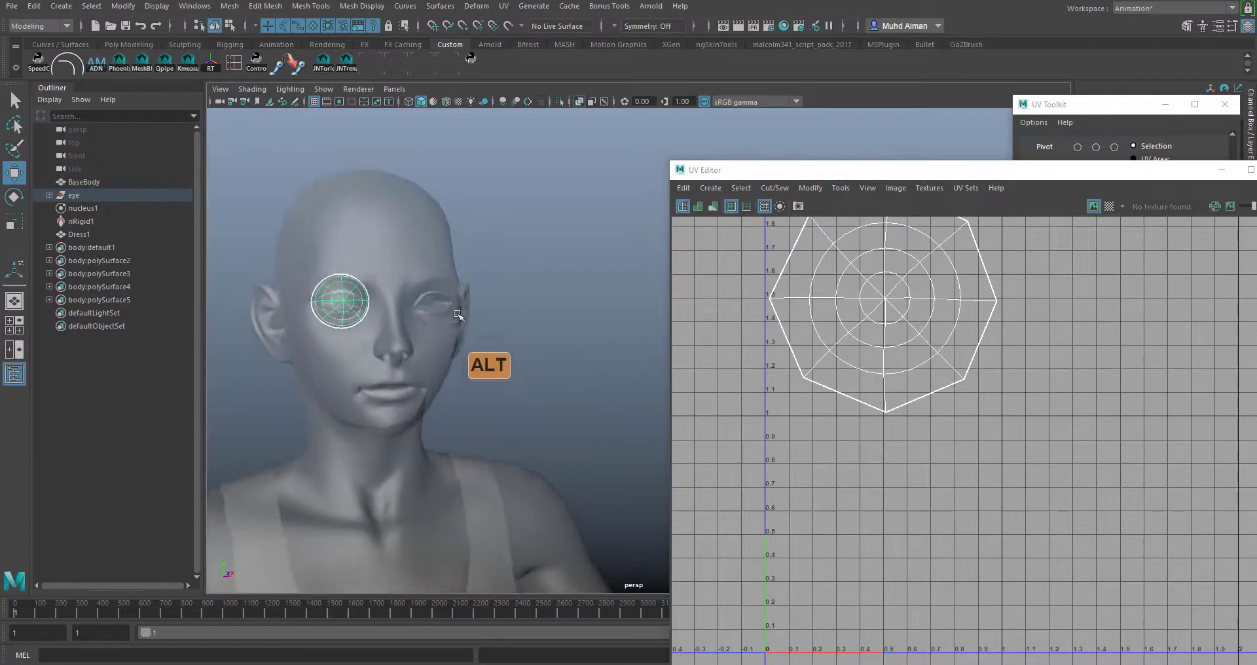
pyautogui.click(579, 101)
pyautogui.moveTo(527, 145)
pyautogui.keyDown('alt'); pyautogui.mouseDown()
pyautogui.moveTo(477, 241)
pyautogui.moveTo(460, 217)
pyautogui.moveTo(470, 225)
pyautogui.moveTo(462, 272)
pyautogui.mouseUp(); pyautogui.keyUp('alt')
pyautogui.keyDown('alt'); pyautogui.moveTo(433, 322); pyautogui.dragTo(538, 294, button='middle'); pyautogui.keyUp('alt')
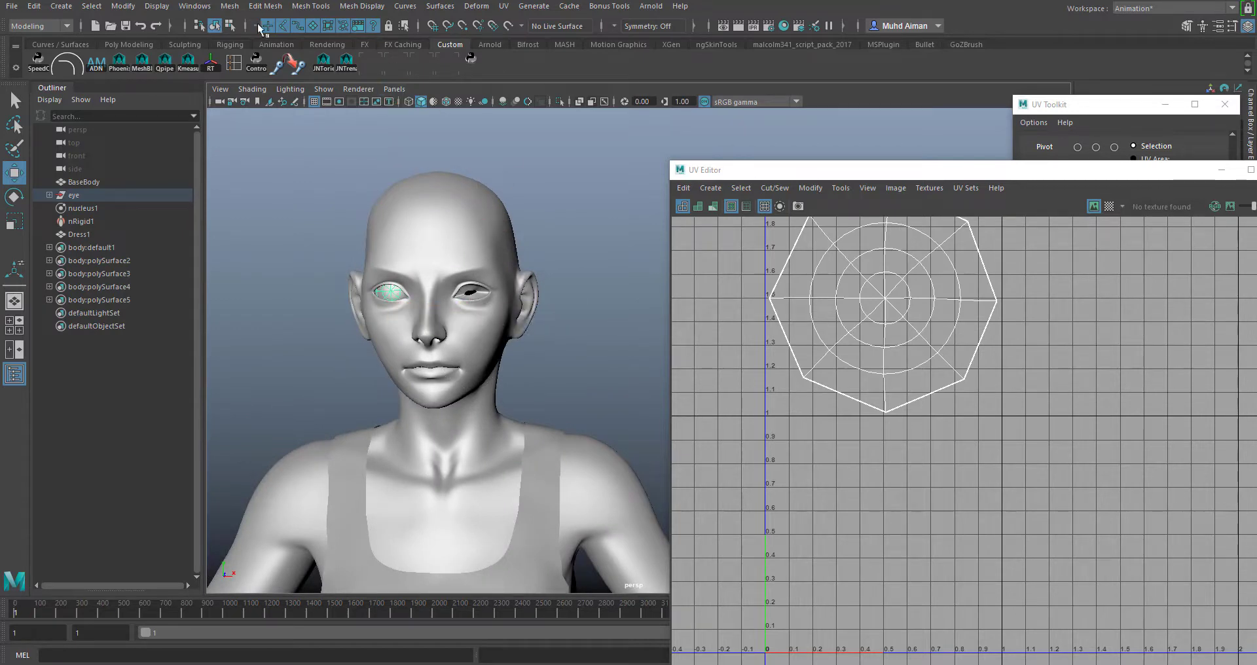
# - Duplicate the unwrapped eyeball and move the UV Editor and UV Toolkit windows down to uncover the Channel Box
pyautogui.click(233, 6)
pyautogui.moveTo(364, 7)
pyautogui.click(490, 73)
pyautogui.hotkey('ctrl', 'd')
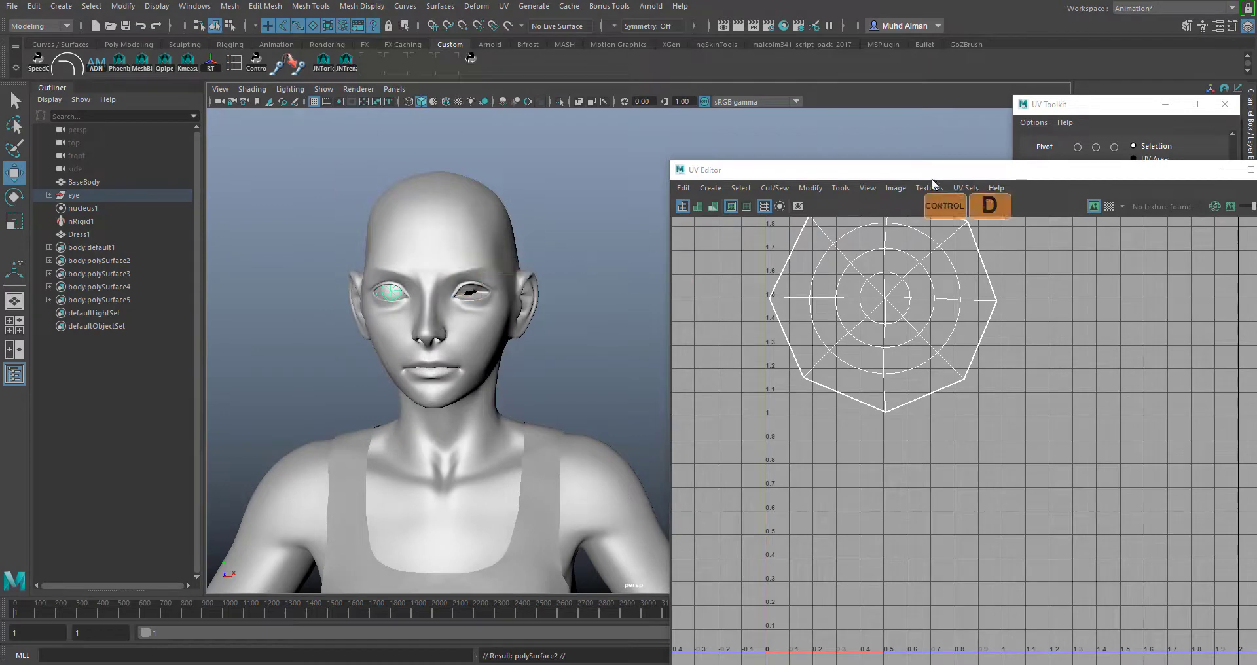
pyautogui.moveTo(924, 172); pyautogui.dragTo(863, 352)
pyautogui.moveTo(1100, 104); pyautogui.dragTo(1024, 438)
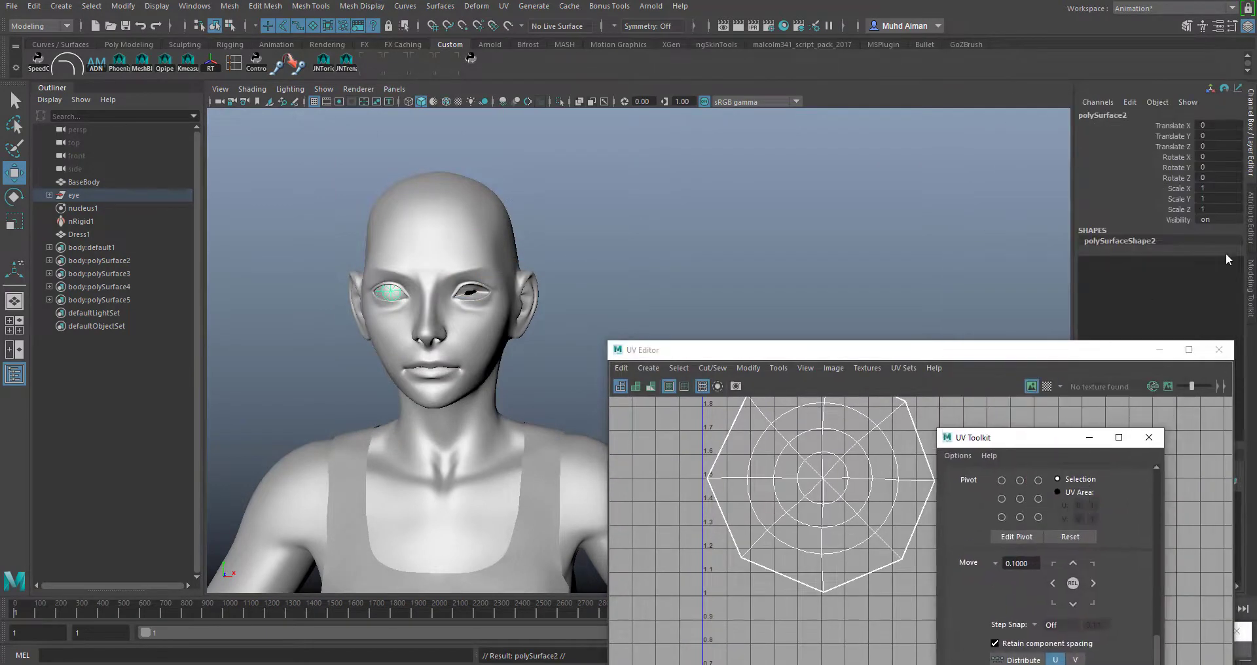
# - Mirror the duplicate eyeball into the opposite socket with a Scale X of -1 and freeze its transformations
pyautogui.click(1249, 223)
pyautogui.click(1251, 164)
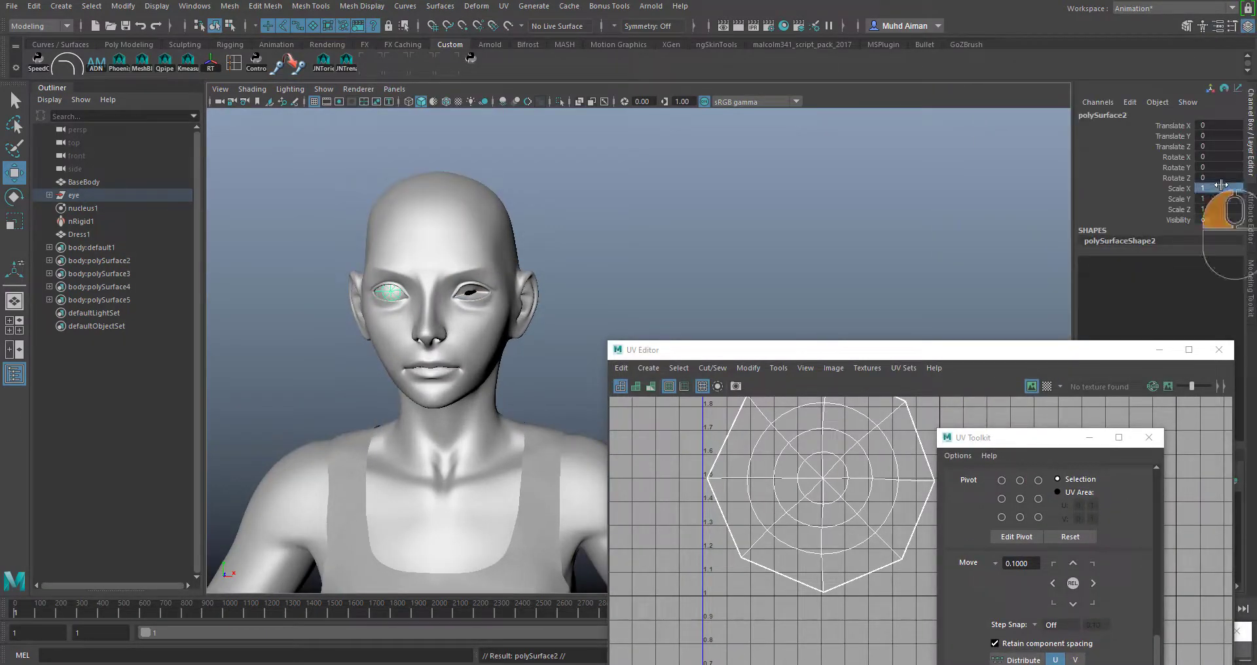
pyautogui.write('-')
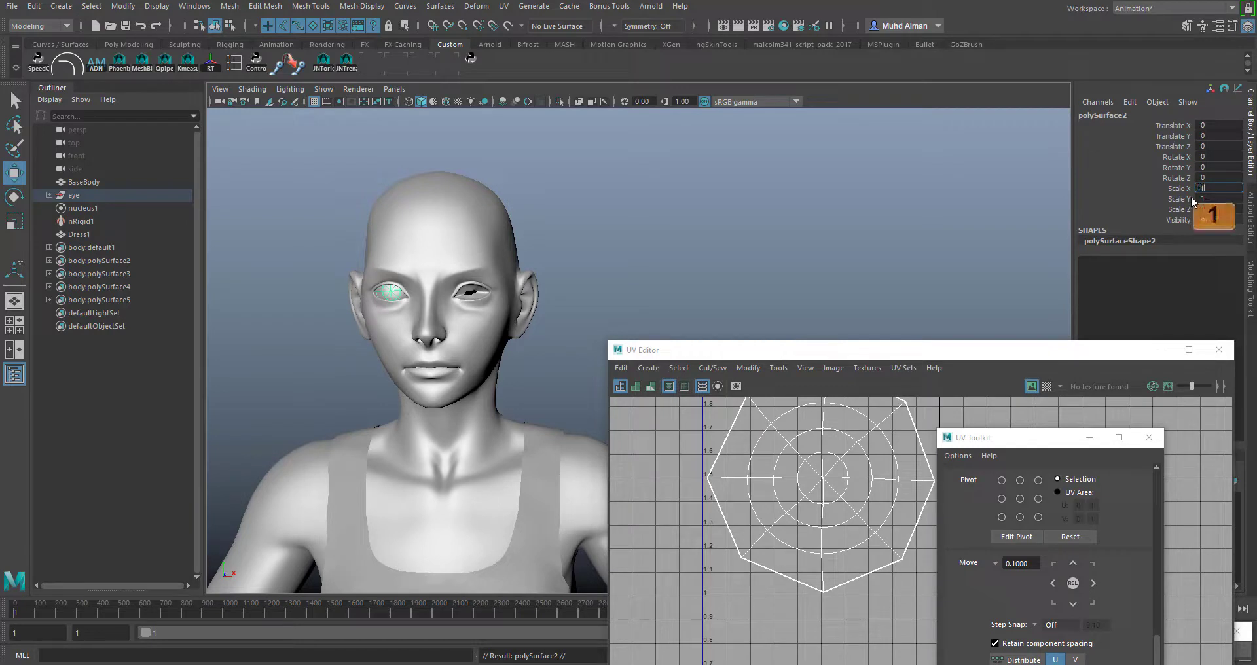
pyautogui.write('1')
pyautogui.press('Return')
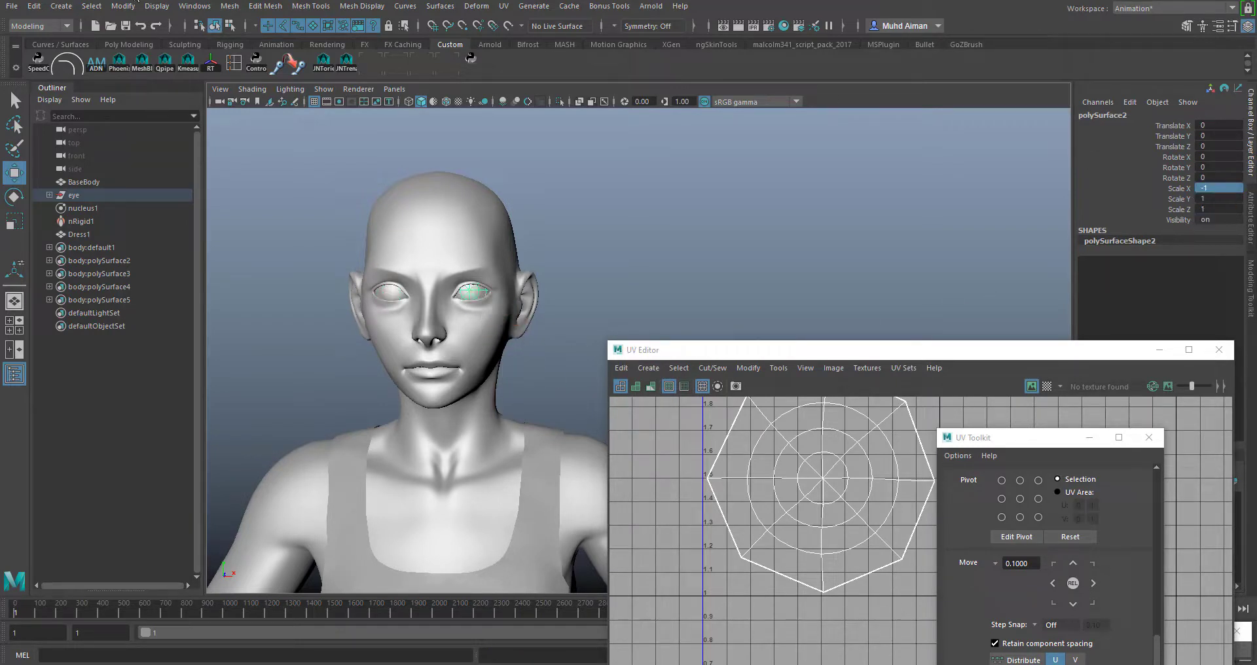
pyautogui.click(124, 6)
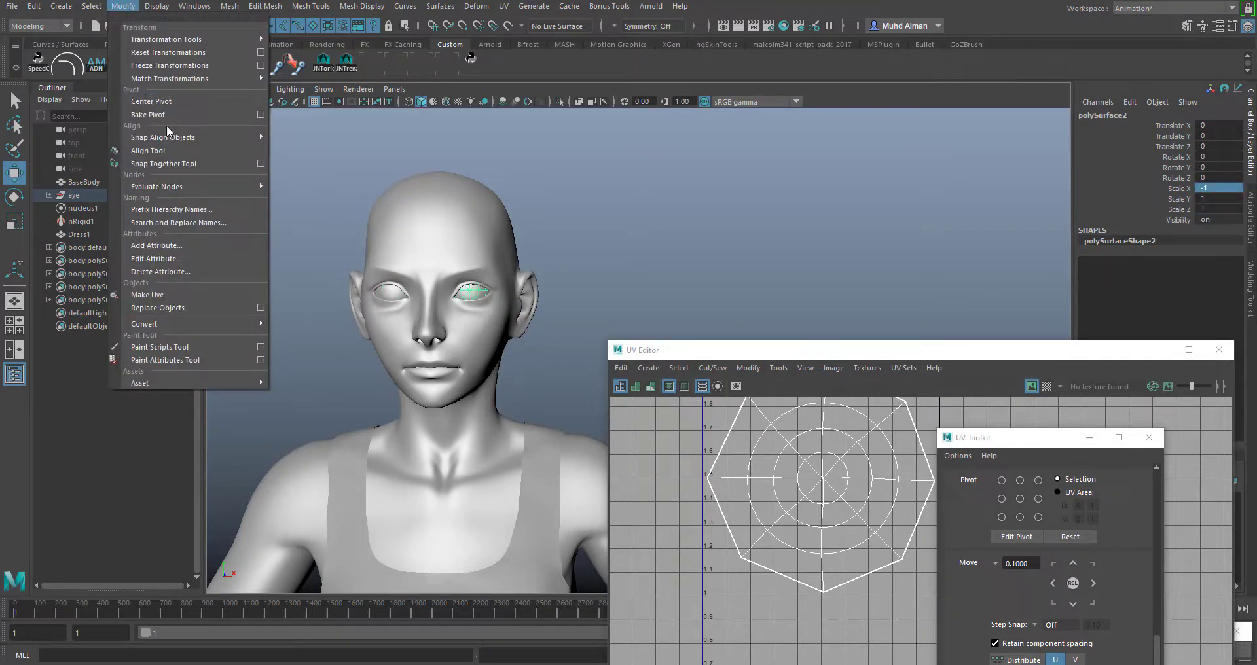
pyautogui.click(173, 66)
# - Bring the UV Editor forward and move it up beside the head, framing the face closely on both eyes
pyautogui.click(820, 354)
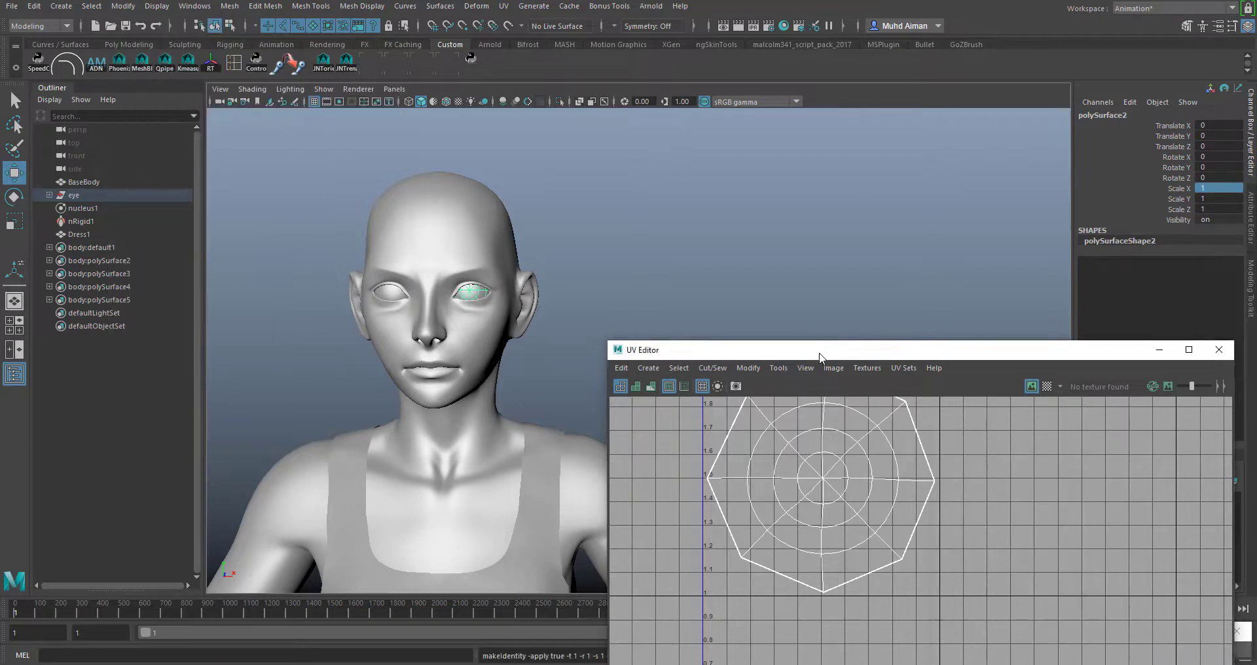
pyautogui.moveTo(827, 354); pyautogui.dragTo(803, 195)
pyautogui.keyDown('alt'); pyautogui.moveTo(468, 298); pyautogui.dragTo(501, 353, button='right'); pyautogui.keyUp('alt')
pyautogui.keyDown('alt'); pyautogui.moveTo(367, 296); pyautogui.dragTo(547, 353, button='middle'); pyautogui.keyUp('alt')
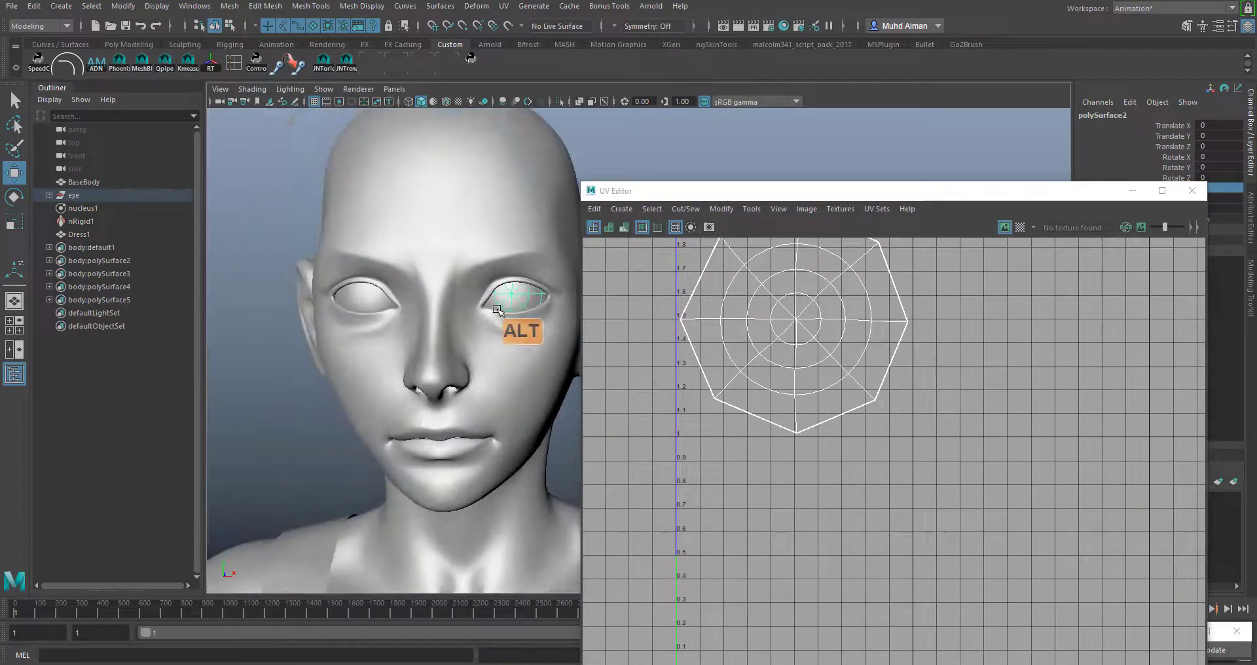
# - Select the mirrored eyeball's whole UV shell, try shifting it slightly and undo the move
pyautogui.moveTo(808, 309); pyautogui.dragTo(910, 327, button='right')
pyautogui.keyDown('ctrl'); pyautogui.moveTo(796, 329); pyautogui.dragTo(819, 344, button='right'); pyautogui.keyUp('ctrl')
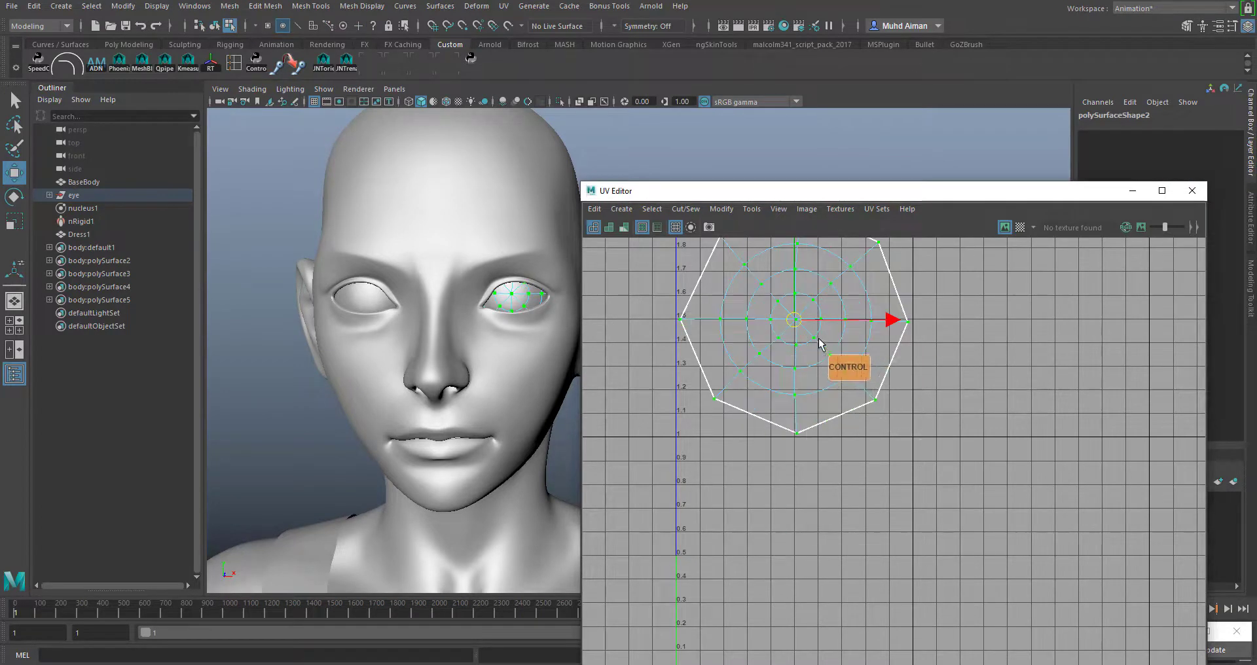
pyautogui.moveTo(797, 324)
pyautogui.mouseDown()
pyautogui.moveTo(943, 366)
pyautogui.moveTo(805, 333)
pyautogui.mouseUp()
pyautogui.hotkey('ctrl', 'z')
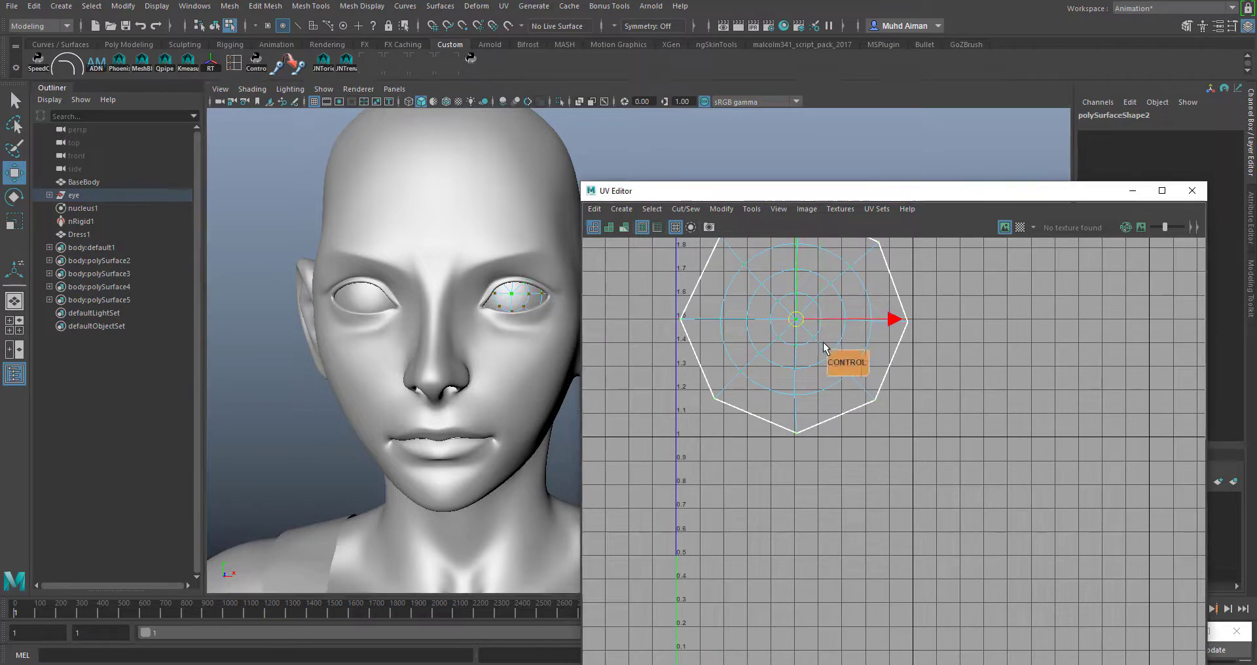
pyautogui.keyDown('ctrl'); pyautogui.moveTo(805, 324); pyautogui.dragTo(814, 331, button='right'); pyautogui.keyUp('ctrl')
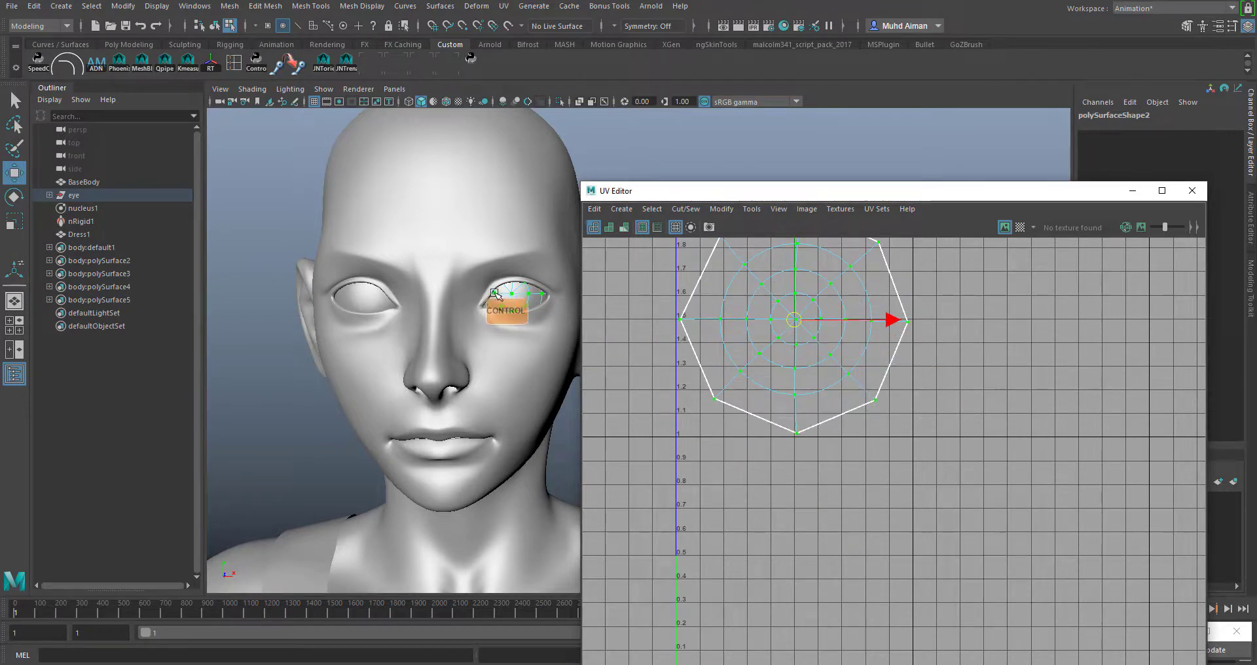
# - Select both eyeballs together, pull one UV shell off the other to check their overlap and undo the move
pyautogui.moveTo(504, 295); pyautogui.dragTo(553, 274, button='right')
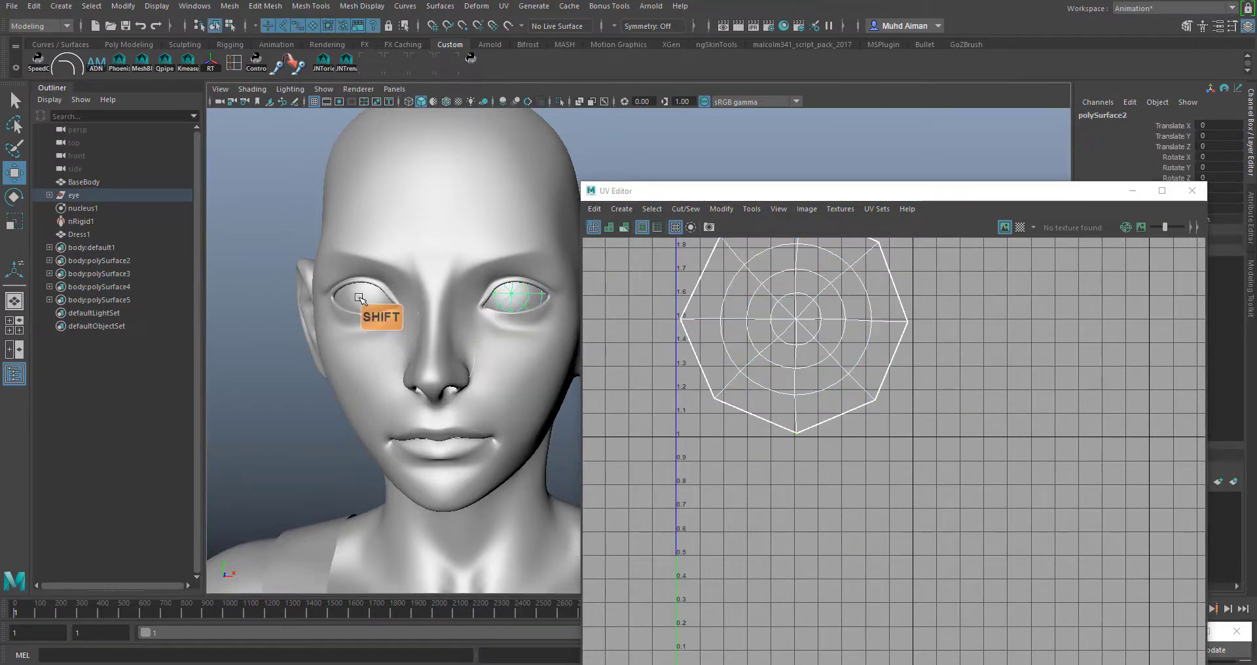
pyautogui.keyDown('shift'); pyautogui.click(382, 318); pyautogui.keyUp('shift')
pyautogui.keyDown('shift'); pyautogui.moveTo(793, 318); pyautogui.dragTo(794, 329, button='right'); pyautogui.keyUp('shift')
pyautogui.moveTo(795, 328); pyautogui.dragTo(847, 374)
pyautogui.hotkey('ctrl', 'z')
pyautogui.hotkey('ctrl', 'z')
pyautogui.hotkey('ctrl', 'z')
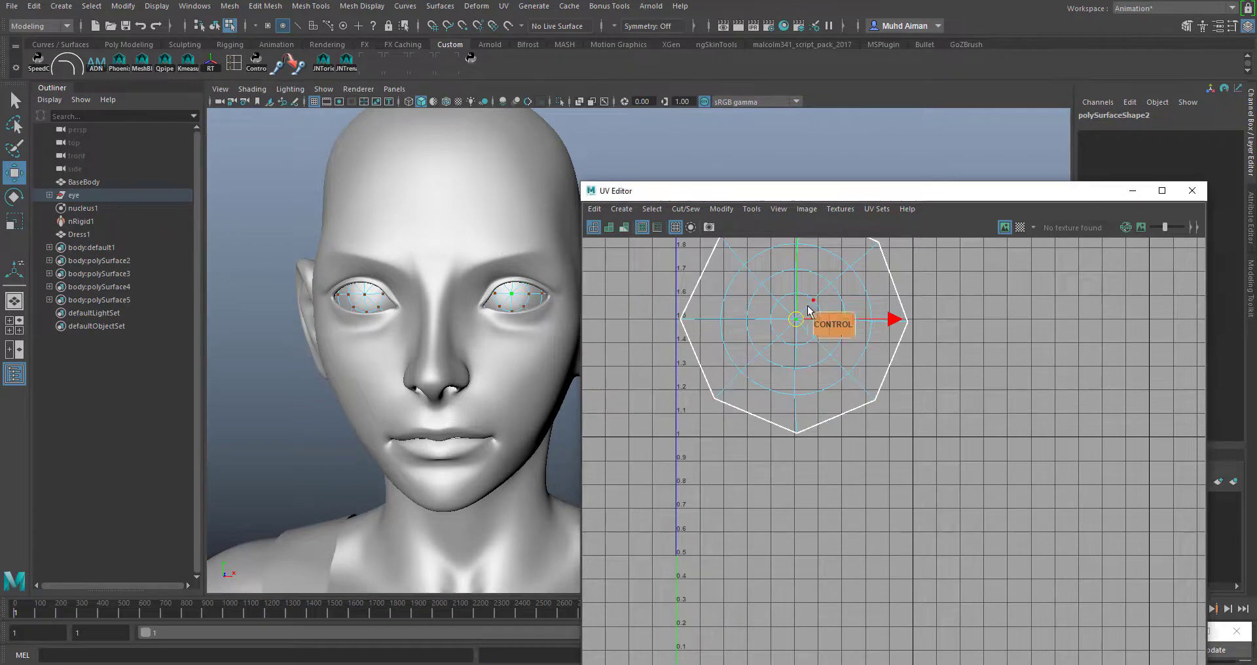
pyautogui.keyDown('ctrl'); pyautogui.moveTo(806, 323); pyautogui.dragTo(794, 323, button='right'); pyautogui.keyUp('ctrl')
pyautogui.moveTo(794, 323); pyautogui.dragTo(941, 375)
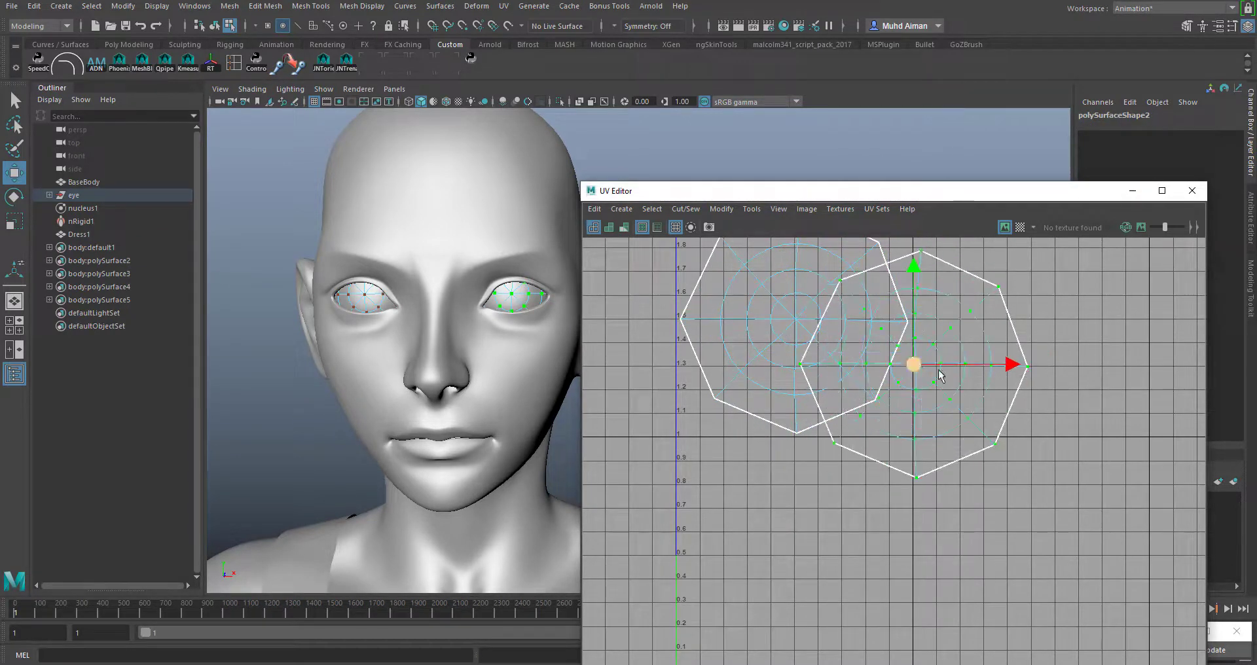
pyautogui.hotkey('ctrl', 'z')
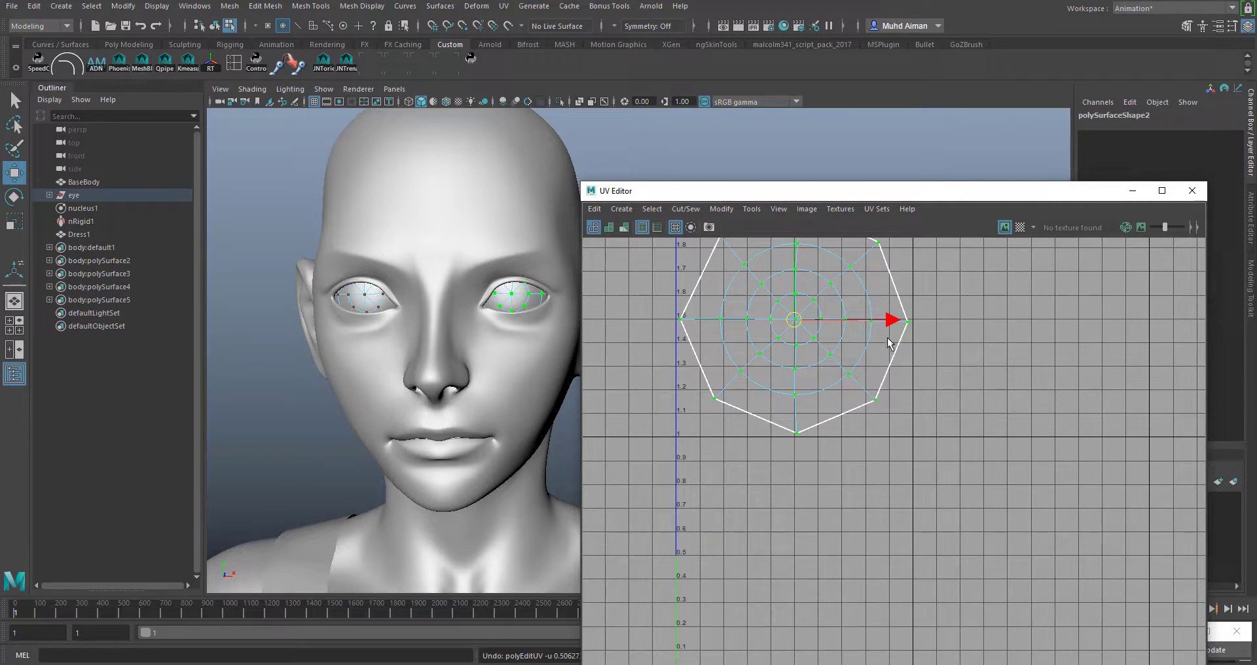
# - Return the eyeballs to object mode and select both of them to show their stacked UV shells
pyautogui.keyDown('alt'); pyautogui.moveTo(855, 332); pyautogui.dragTo(867, 408, button='middle'); pyautogui.keyUp('alt')
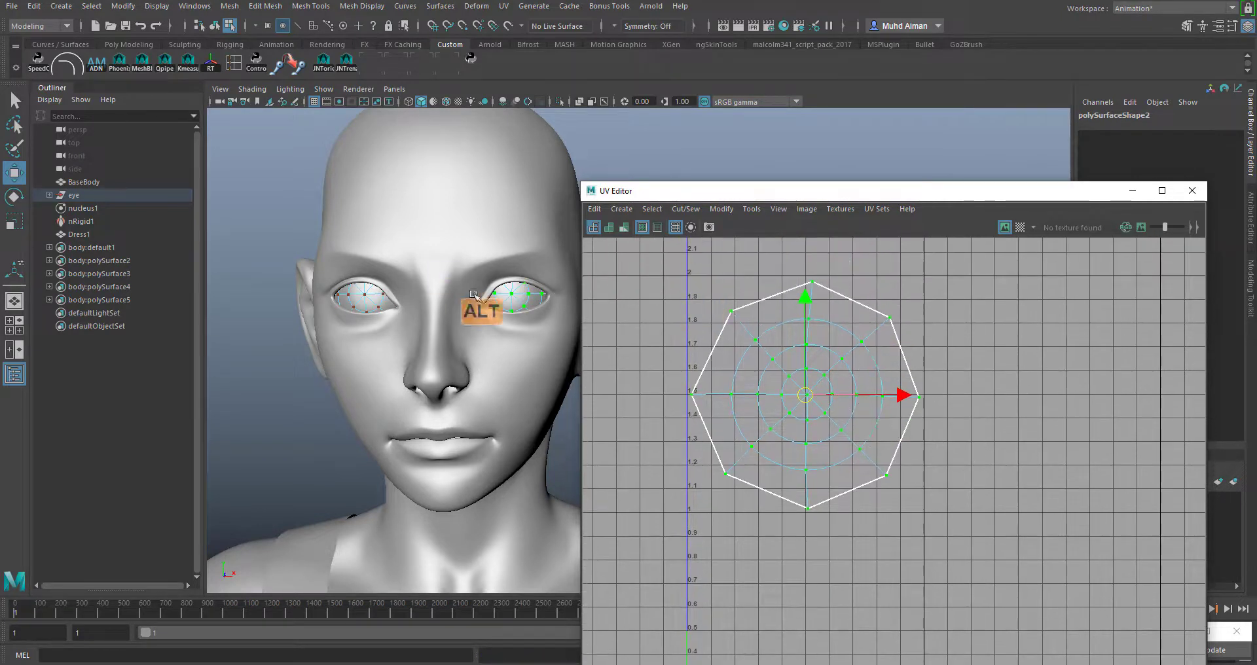
pyautogui.moveTo(502, 290); pyautogui.dragTo(569, 347, button='right')
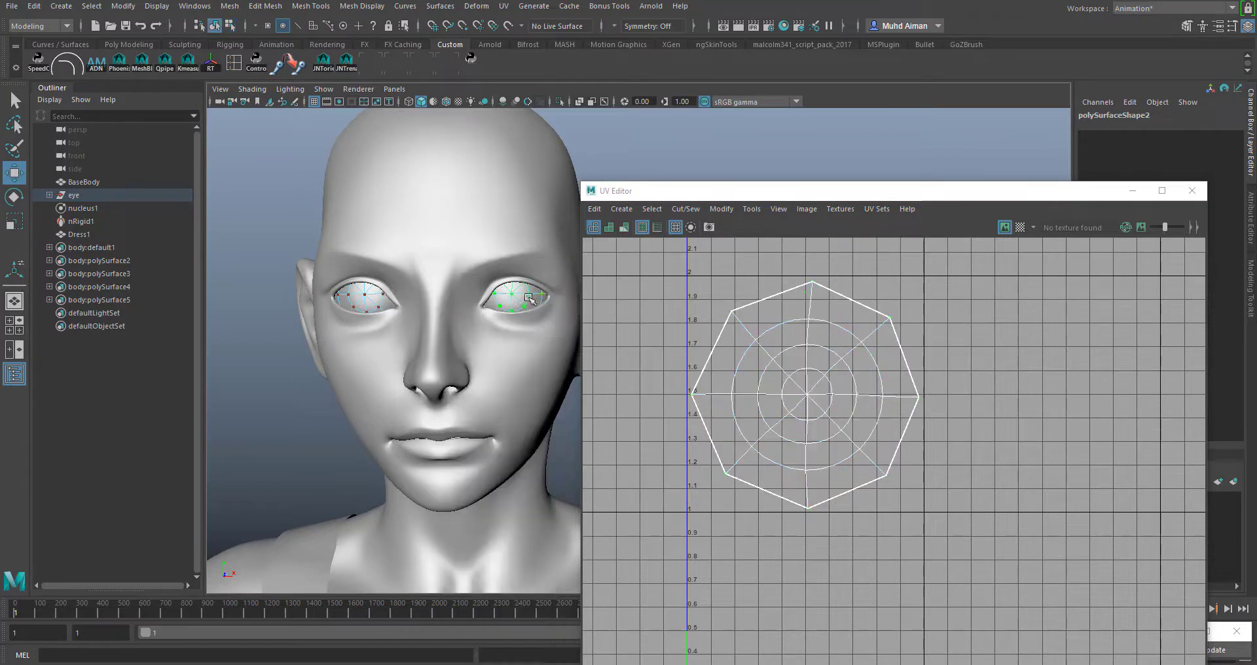
pyautogui.keyDown('shift'); pyautogui.click(366, 301); pyautogui.keyUp('shift')
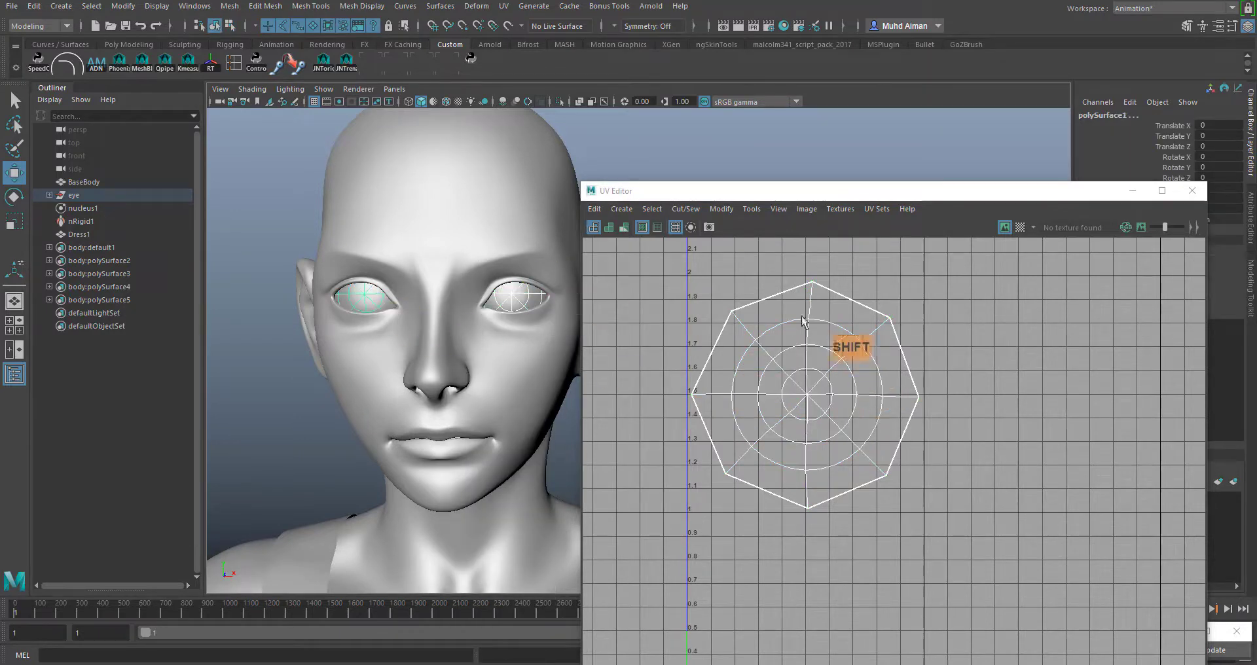
pyautogui.scroll(-2, 886, 414)
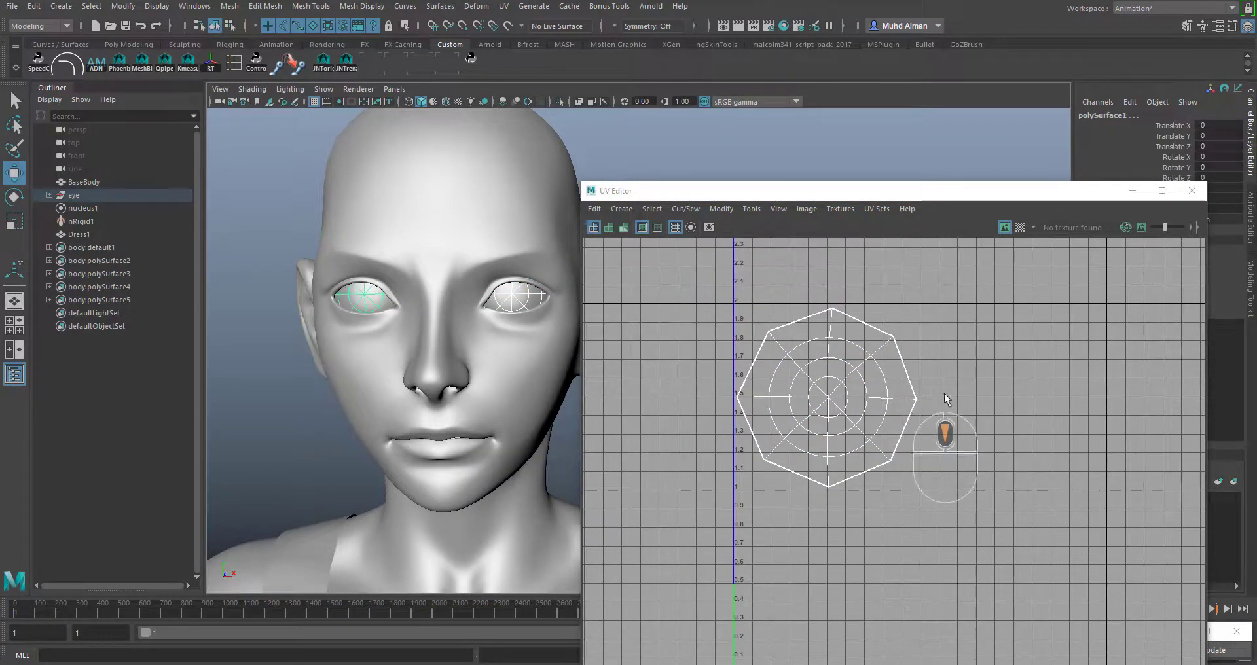
# - Select the whole character with its body, dress and eyes, and examine how their UV shells are distributed across the tiles
pyautogui.keyDown('alt'); pyautogui.moveTo(401, 421); pyautogui.dragTo(413, 321, button='middle'); pyautogui.keyUp('alt')
pyautogui.keyDown('alt'); pyautogui.moveTo(414, 321); pyautogui.dragTo(368, 262, button='right'); pyautogui.keyUp('alt')
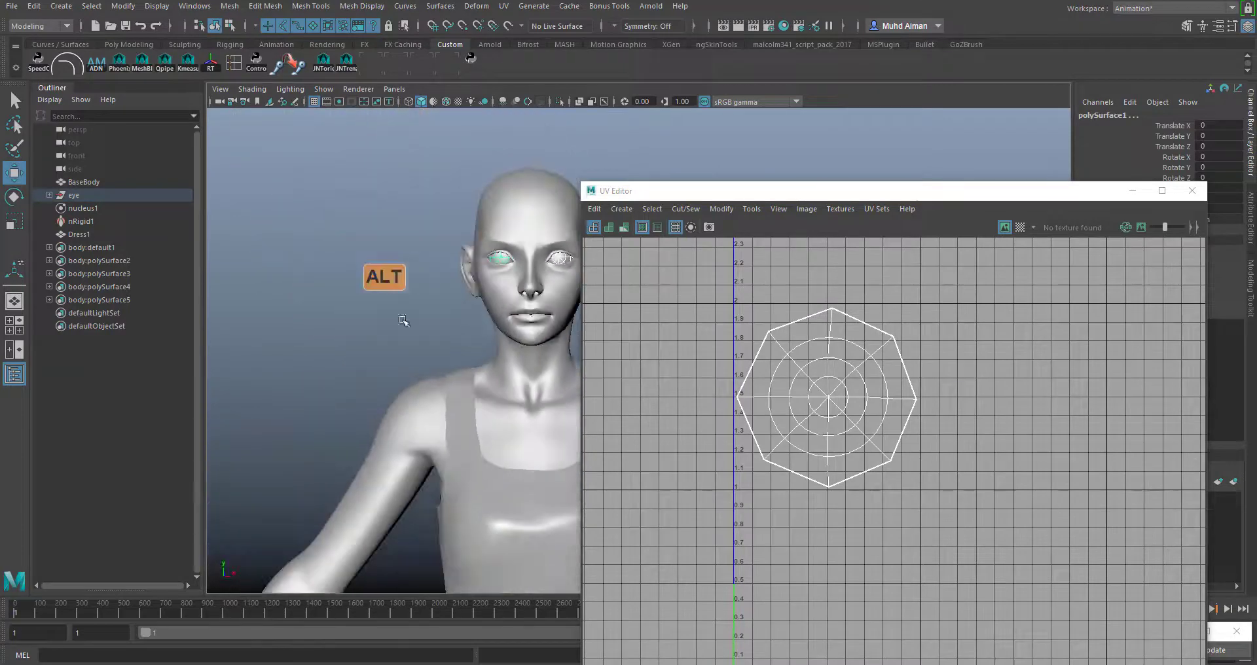
pyautogui.keyDown('alt'); pyautogui.moveTo(430, 401); pyautogui.dragTo(395, 421); pyautogui.keyUp('alt')
pyautogui.keyDown('alt'); pyautogui.moveTo(524, 494); pyautogui.dragTo(392, 343, button='middle'); pyautogui.keyUp('alt')
pyautogui.scroll(-5, 458, 399)
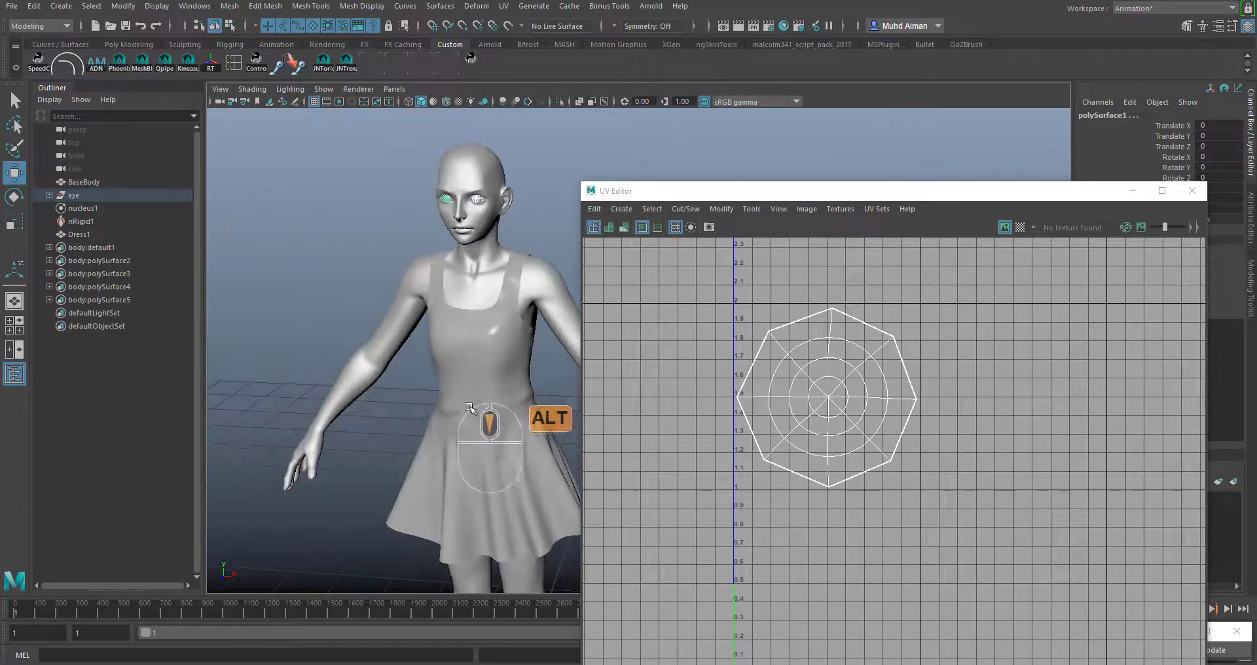
pyautogui.keyDown('alt'); pyautogui.moveTo(473, 411); pyautogui.dragTo(385, 359, button='middle'); pyautogui.keyUp('alt')
pyautogui.keyDown('alt'); pyautogui.moveTo(503, 353); pyautogui.dragTo(426, 324); pyautogui.keyUp('alt')
pyautogui.keyDown('alt'); pyautogui.scroll(-2, 424, 322); pyautogui.keyUp('alt')
pyautogui.keyDown('alt'); pyautogui.moveTo(424, 322); pyautogui.dragTo(411, 200, button='right'); pyautogui.keyUp('alt')
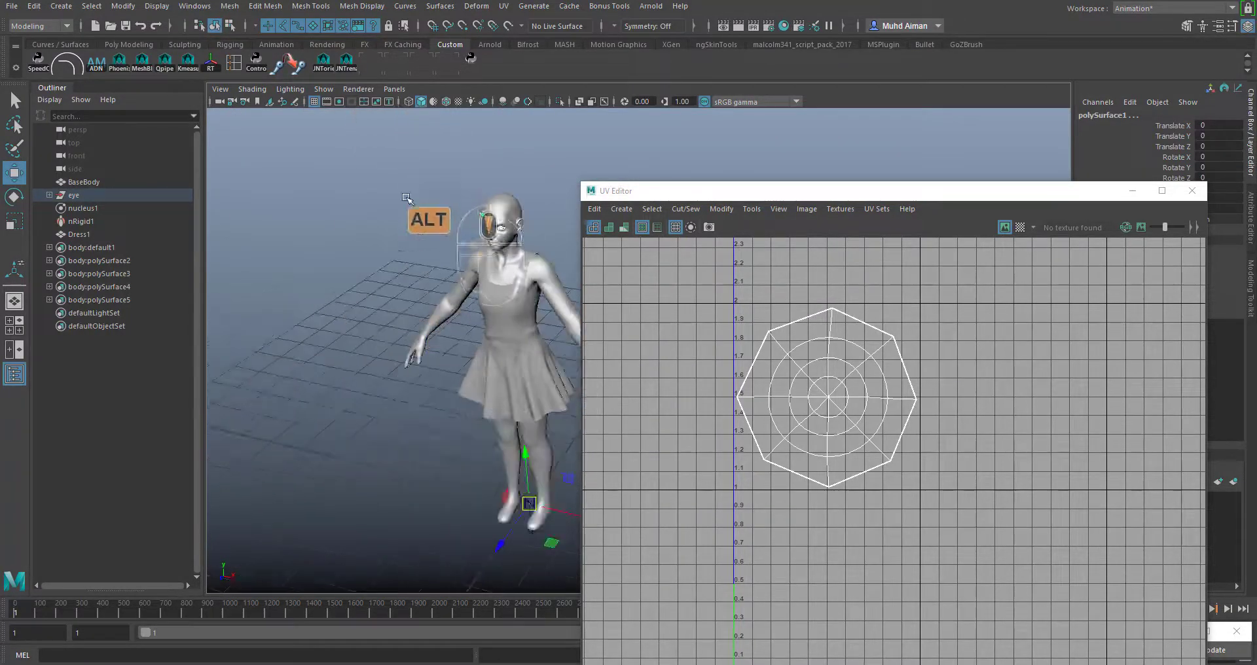
pyautogui.moveTo(412, 198); pyautogui.dragTo(592, 521)
pyautogui.keyDown('alt'); pyautogui.moveTo(938, 514); pyautogui.dragTo(867, 457, button='middle'); pyautogui.keyUp('alt')
pyautogui.keyDown('alt'); pyautogui.scroll(3, 882, 491); pyautogui.keyUp('alt')
pyautogui.keyDown('alt'); pyautogui.scroll(-2, 882, 494); pyautogui.keyUp('alt')
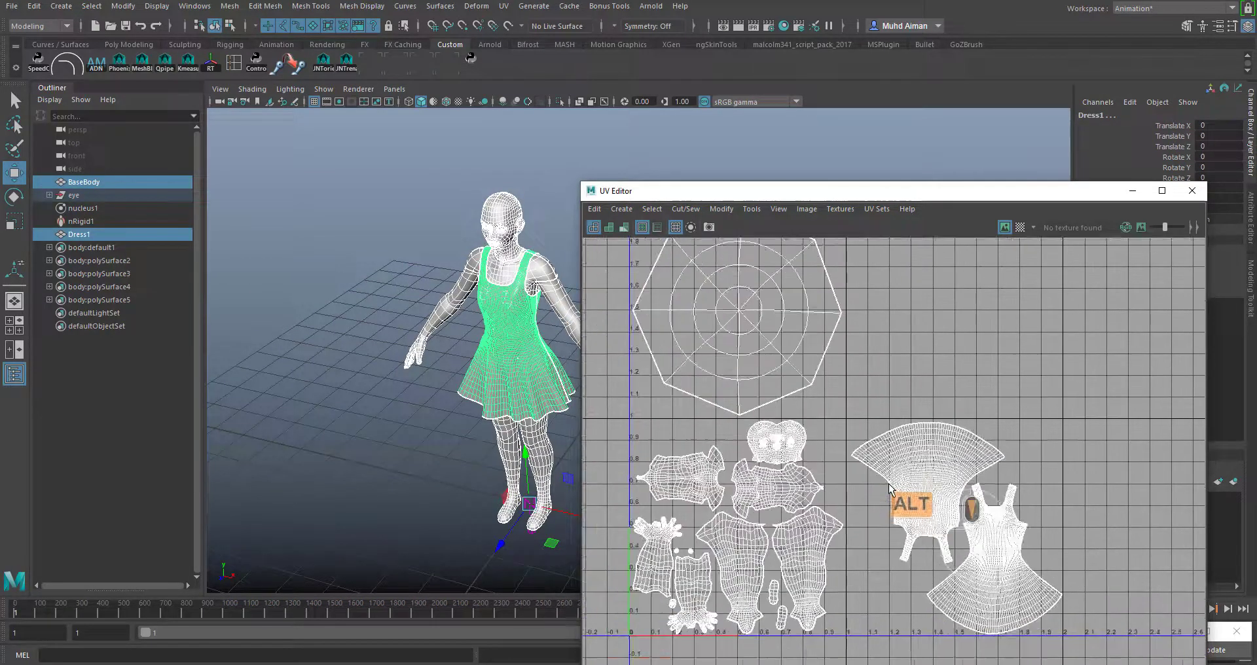
pyautogui.keyDown('alt'); pyautogui.moveTo(1054, 495); pyautogui.dragTo(1044, 500, button='middle'); pyautogui.keyUp('alt')
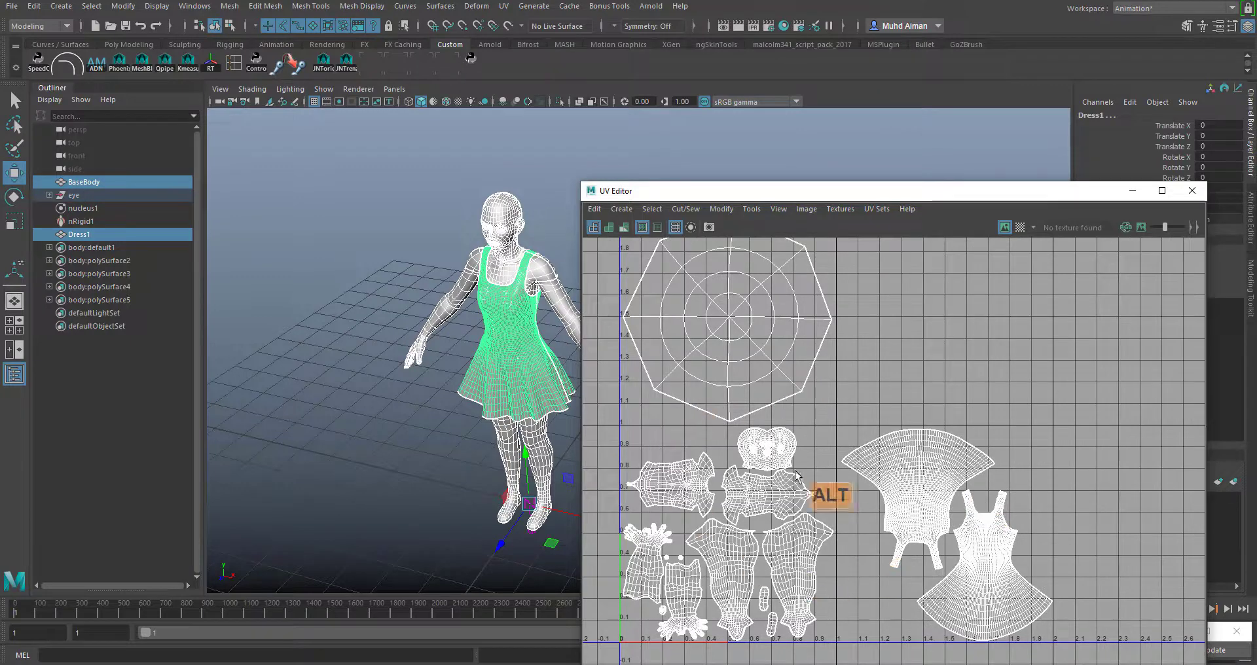